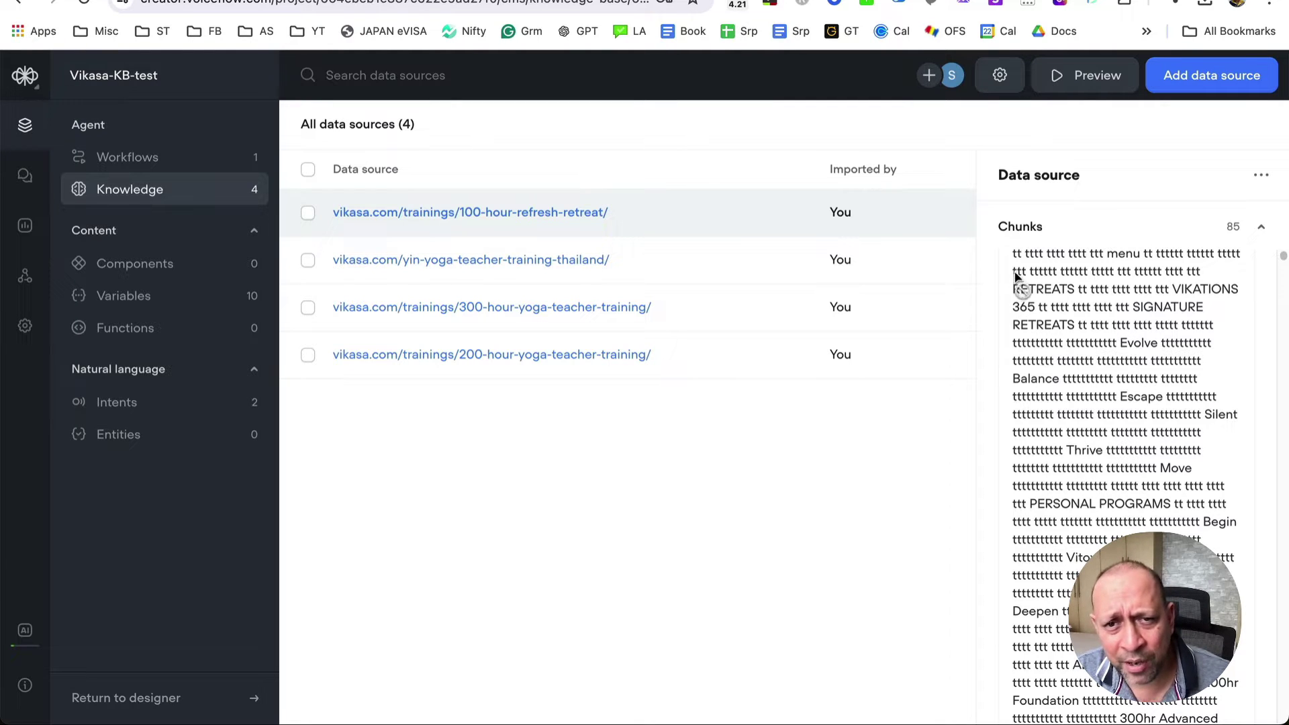
Step: Examine the extracted text chunks of the vikasa.com/trainings/100-hour-refresh-retreat/ data source
{"action": "left_click", "coordinate": [1212, 75]}
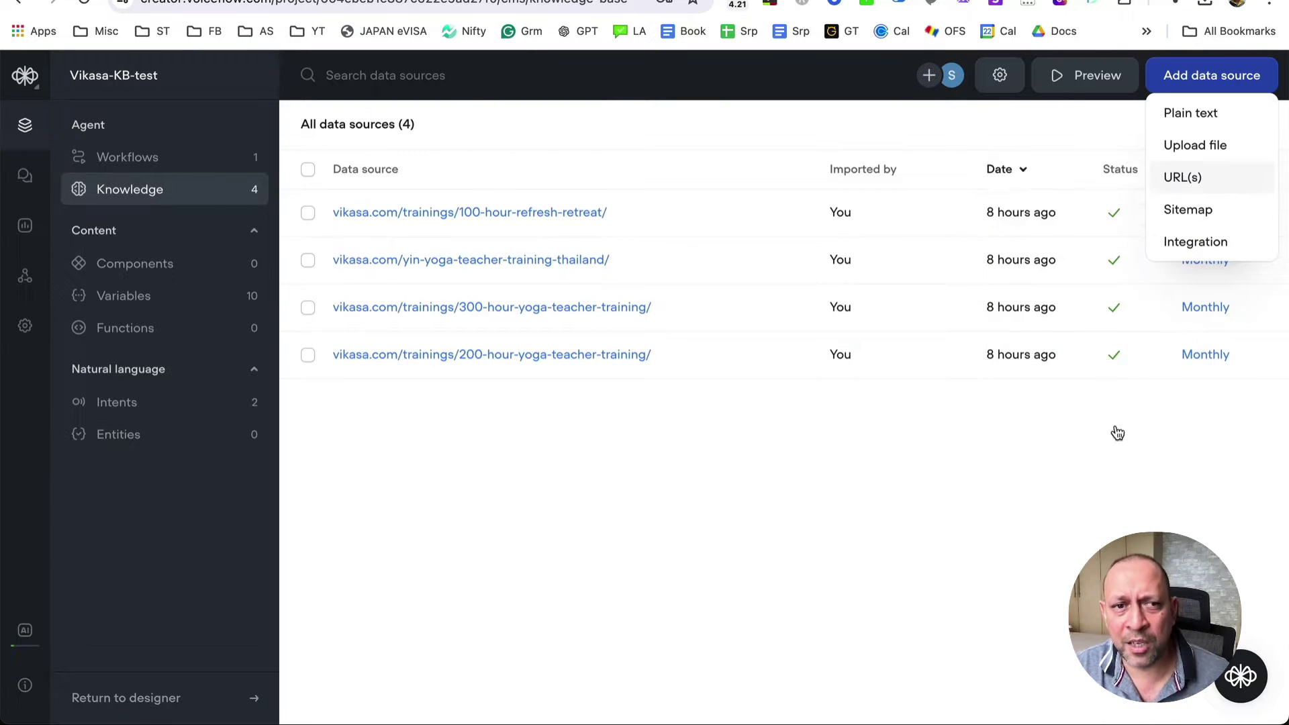
{"action": "left_click", "coordinate": [898, 502]}
{"action": "left_click", "coordinate": [752, 213]}
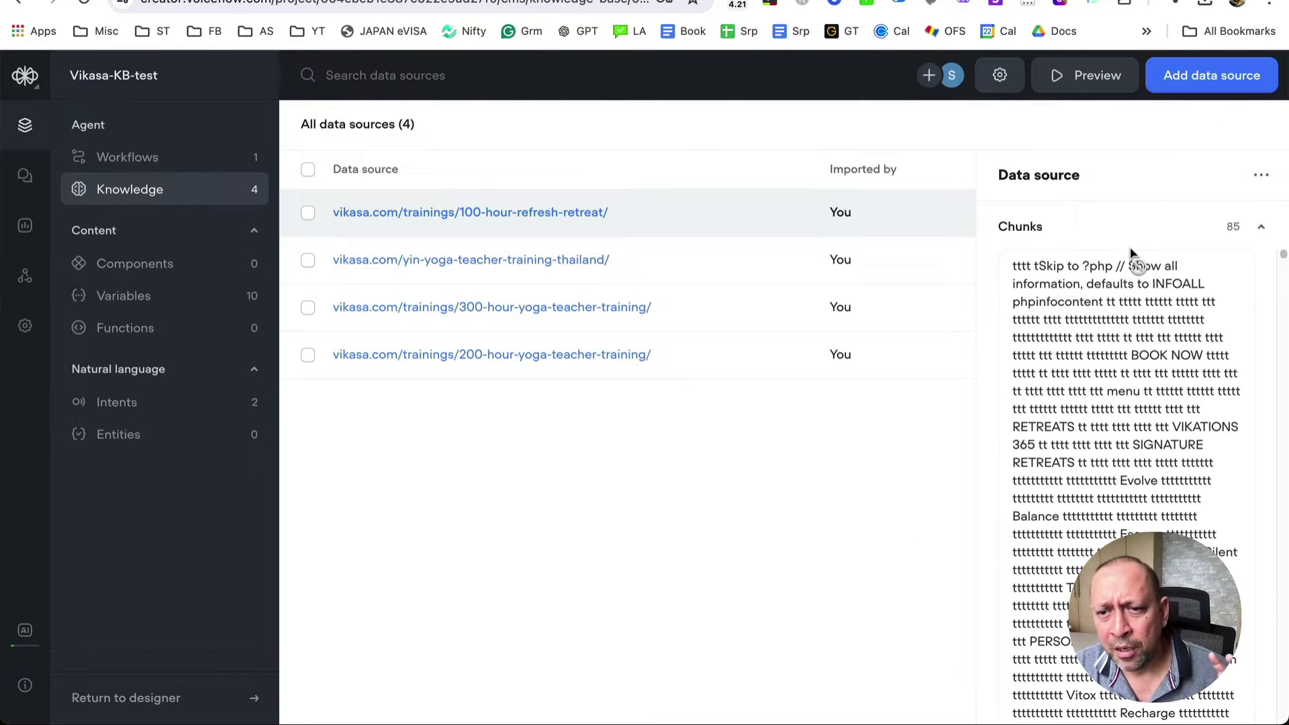
{"action": "left_click_drag", "start_coordinate": [1038, 320], "coordinate": [1165, 483]}
{"action": "scroll", "coordinate": [1166, 416], "scroll_direction": "down", "scroll_amount": 10}
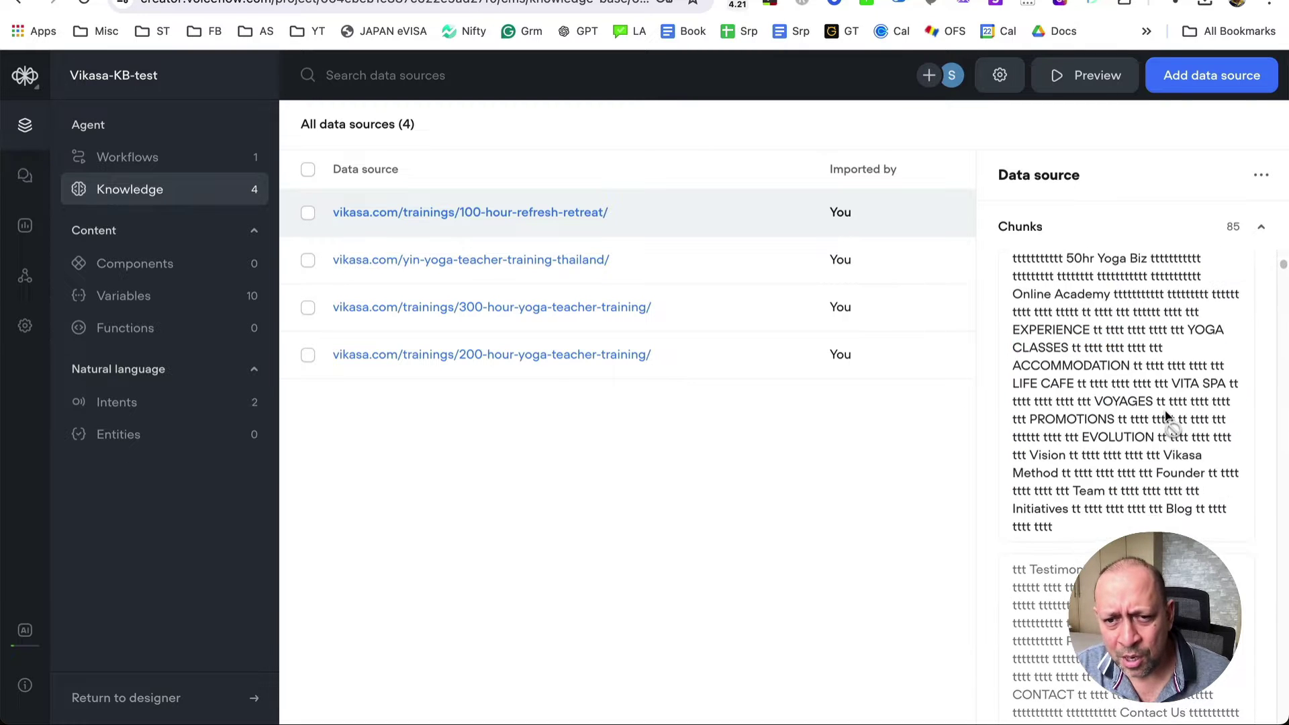
{"action": "scroll", "coordinate": [1166, 415], "scroll_direction": "down", "scroll_amount": 10}
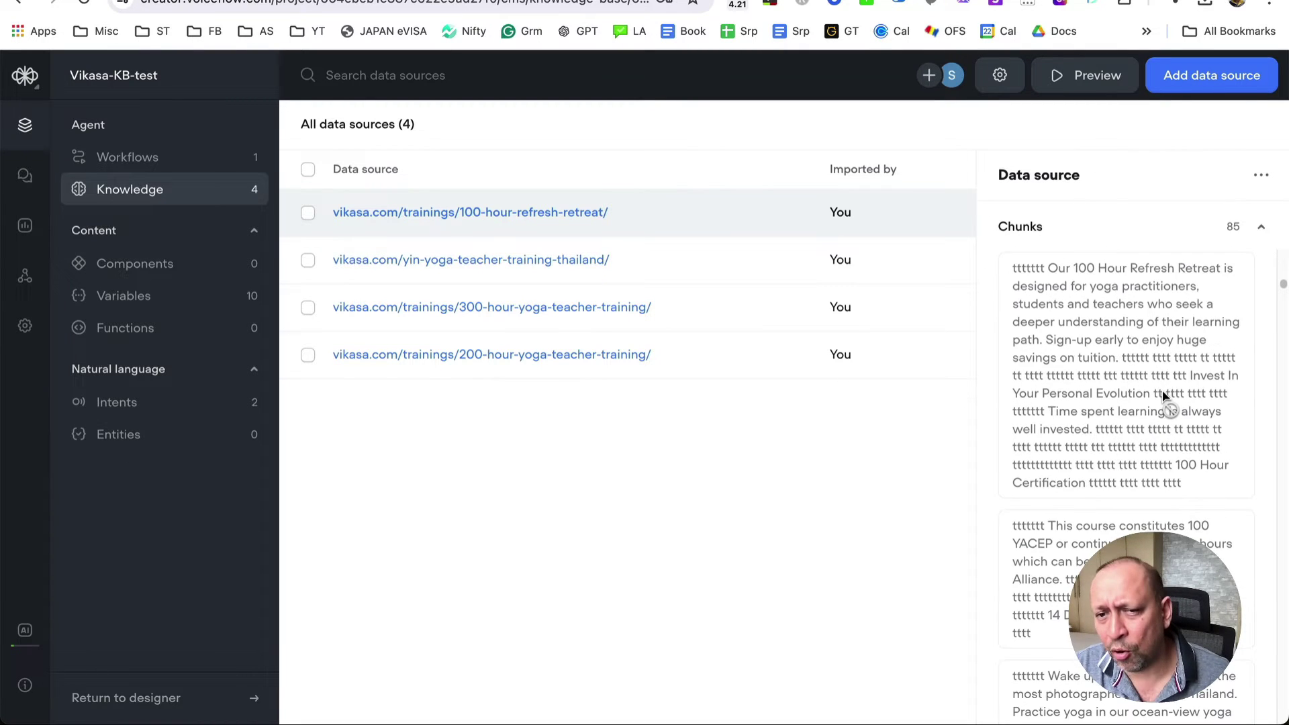
{"action": "scroll", "coordinate": [1163, 395], "scroll_direction": "down", "scroll_amount": 6}
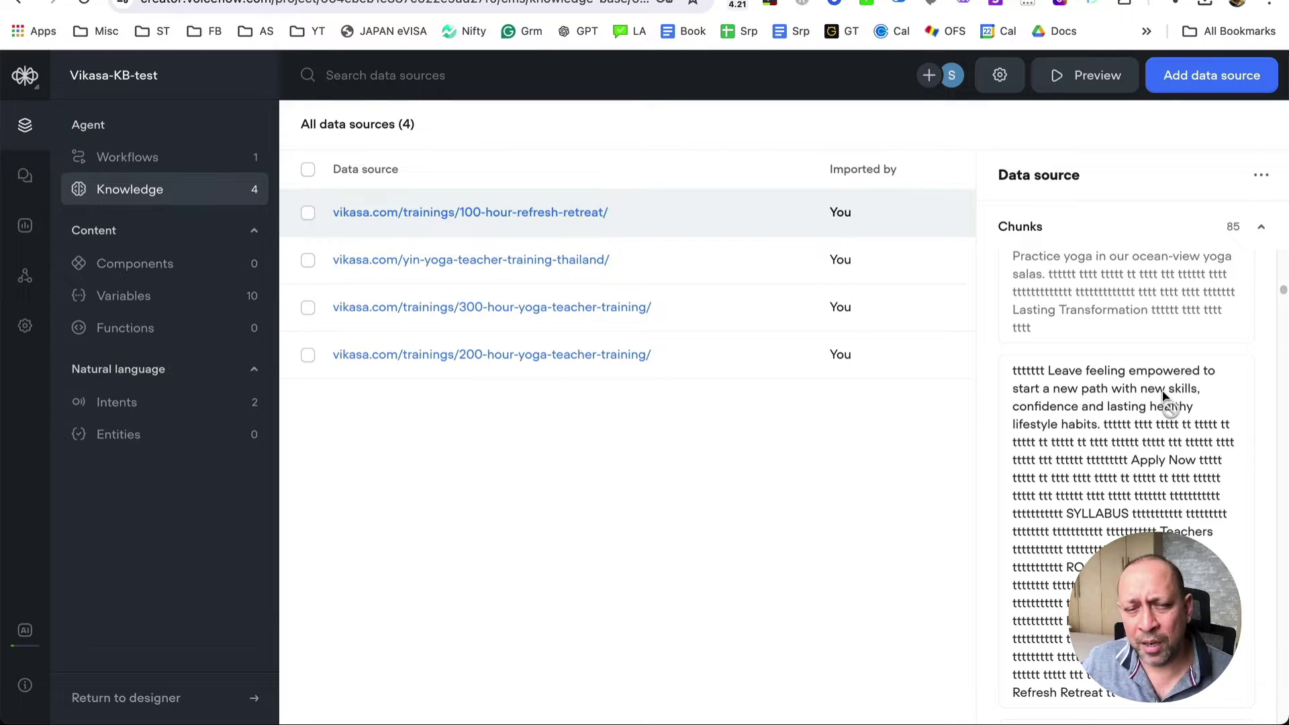
{"action": "scroll", "coordinate": [1163, 396], "scroll_direction": "down", "scroll_amount": 10}
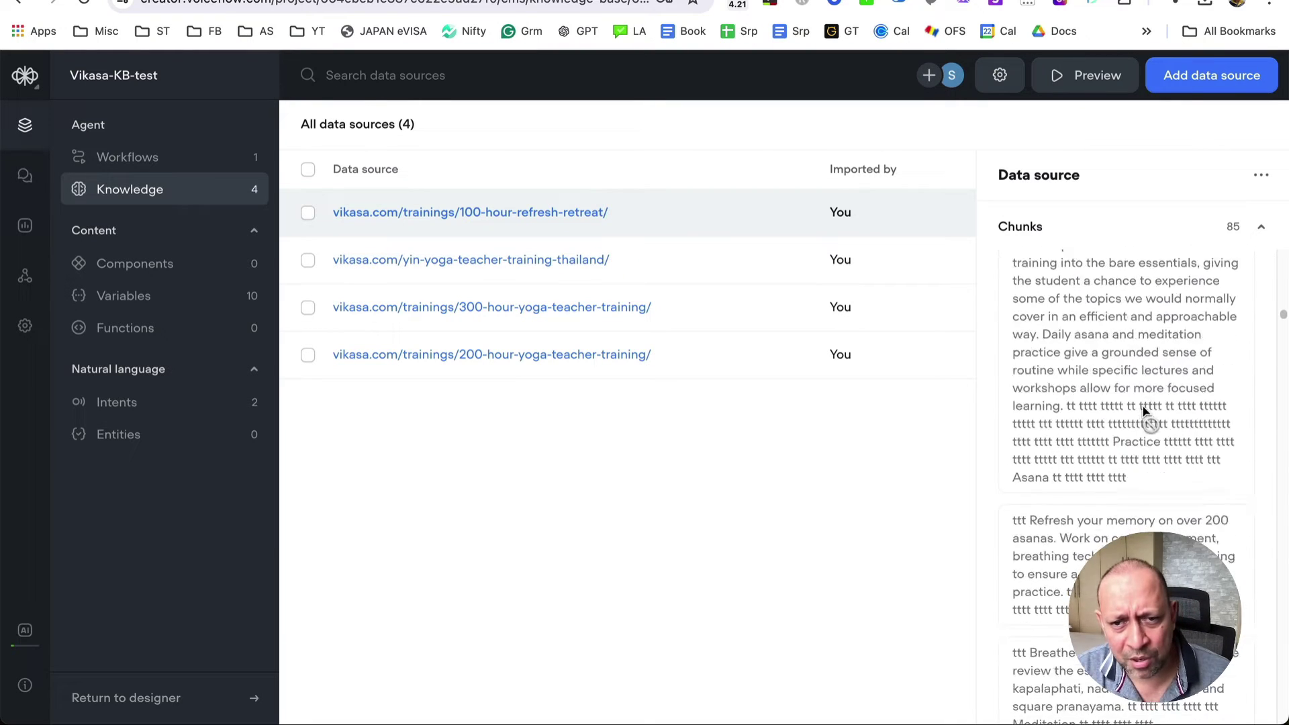
{"action": "scroll", "coordinate": [1144, 413], "scroll_direction": "up", "scroll_amount": 15}
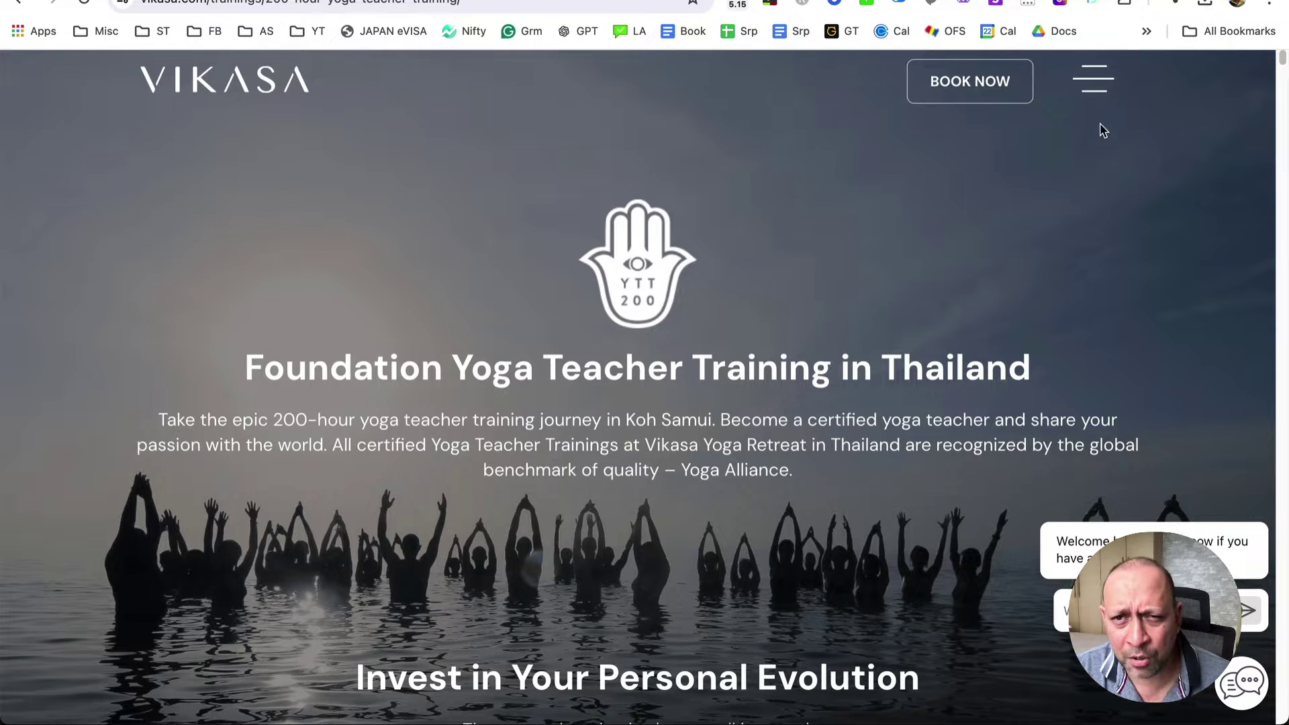
Step: On the Vikasa 200-hour training web page, copy the syllabus paragraph beginning "Spend 200 hours over 28 days"
{"action": "left_click", "coordinate": [1093, 84]}
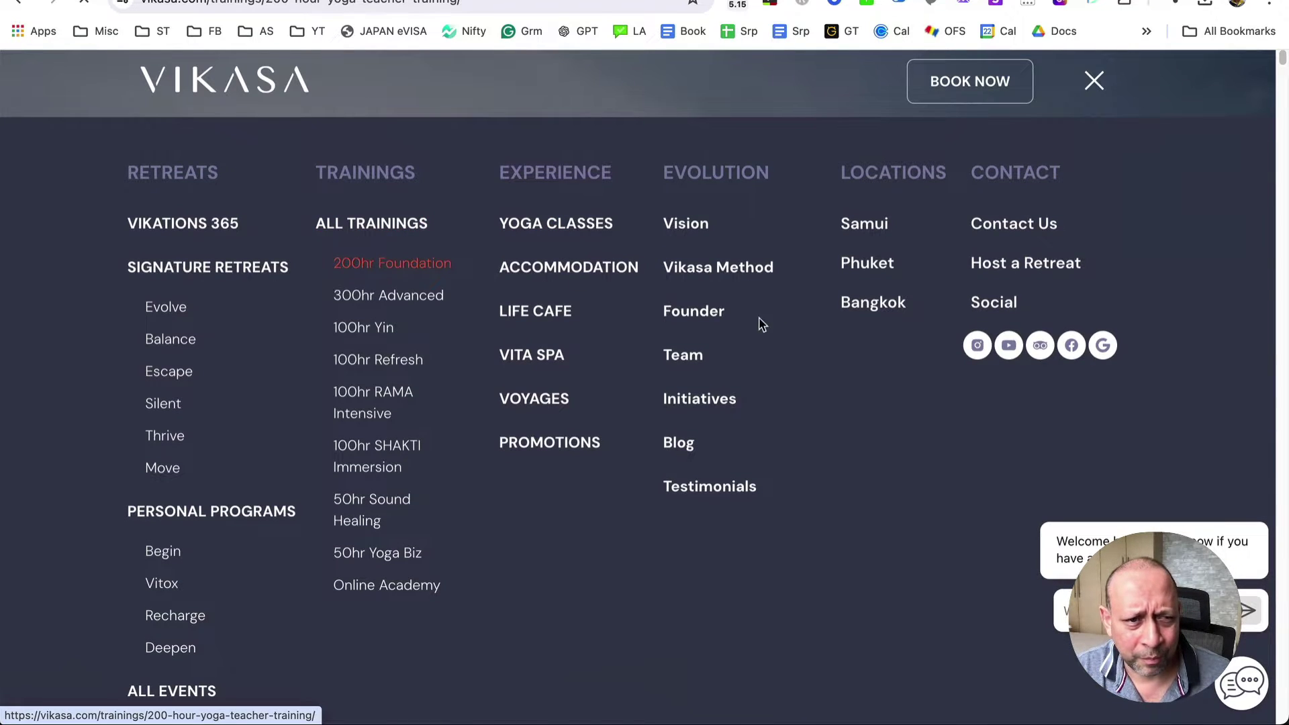
{"action": "left_click", "coordinate": [780, 320]}
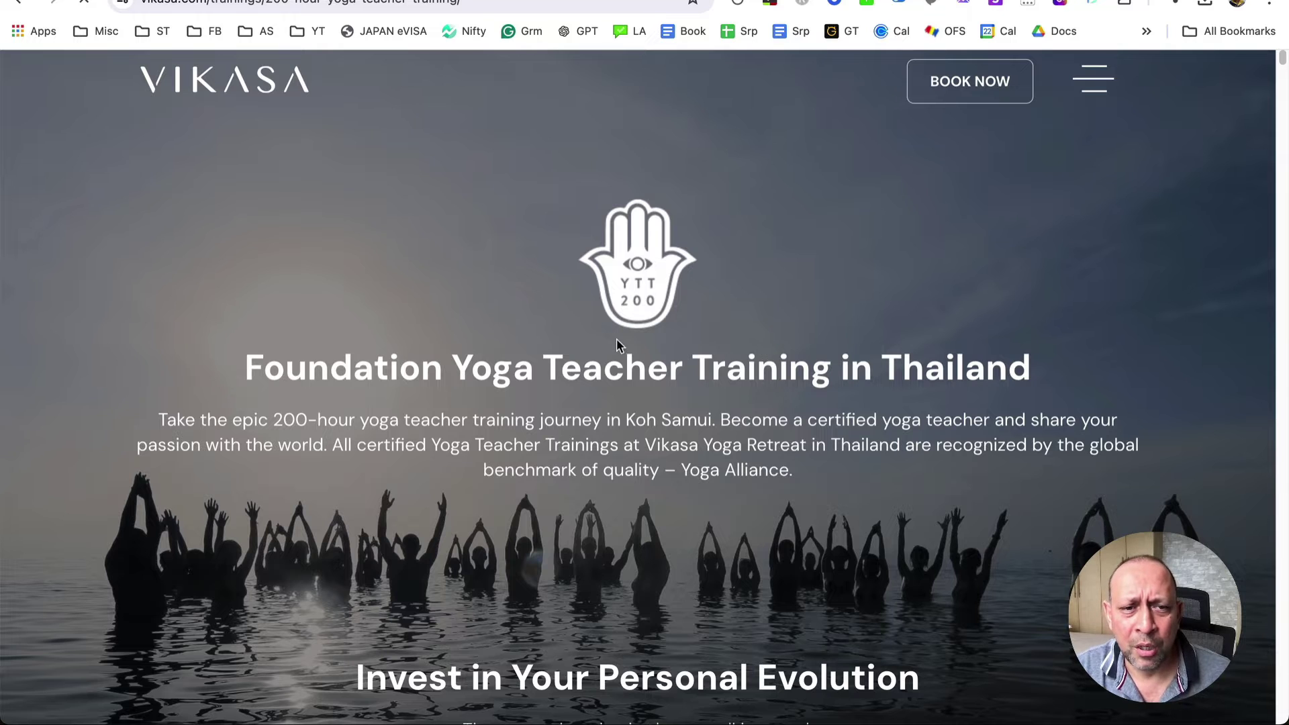
{"action": "scroll", "coordinate": [657, 328], "scroll_direction": "down", "scroll_amount": 15}
{"action": "scroll", "coordinate": [43, 171], "scroll_direction": "down", "scroll_amount": 5}
{"action": "left_click_drag", "start_coordinate": [132, 136], "coordinate": [1140, 203]}
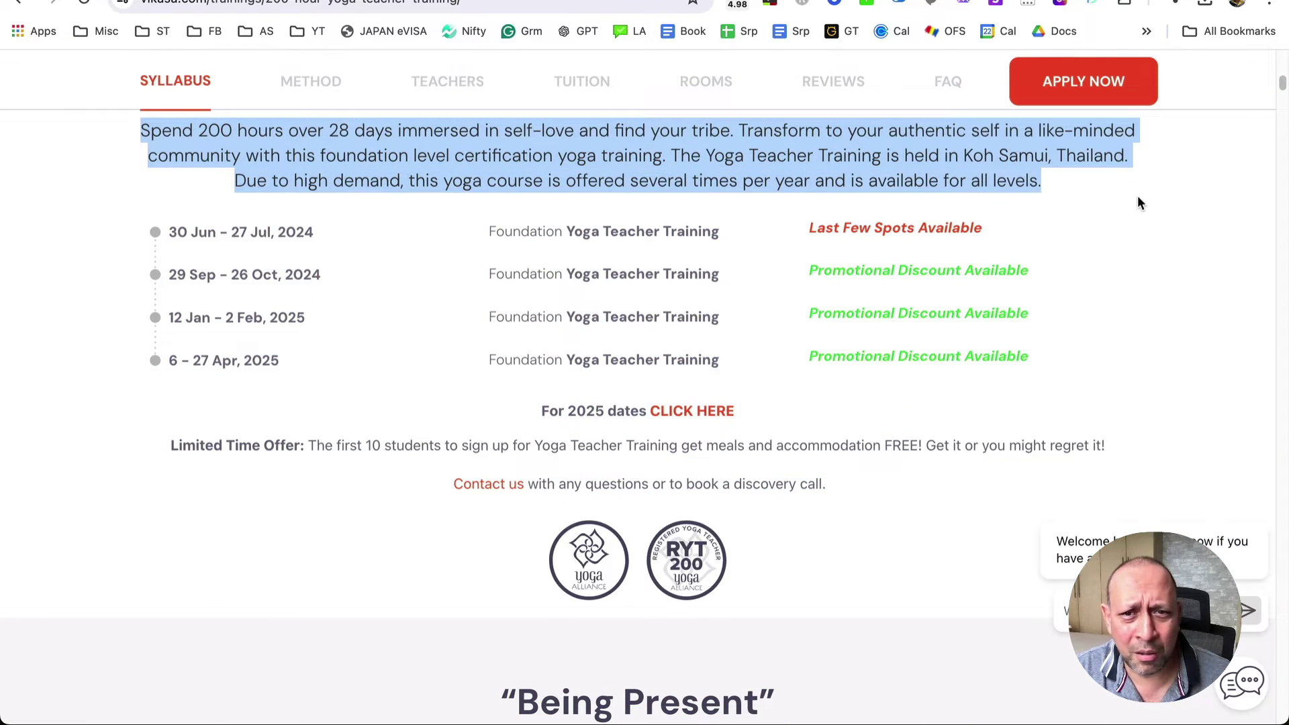
{"action": "right_click", "coordinate": [738, 161]}
{"action": "left_click", "coordinate": [736, 206]}
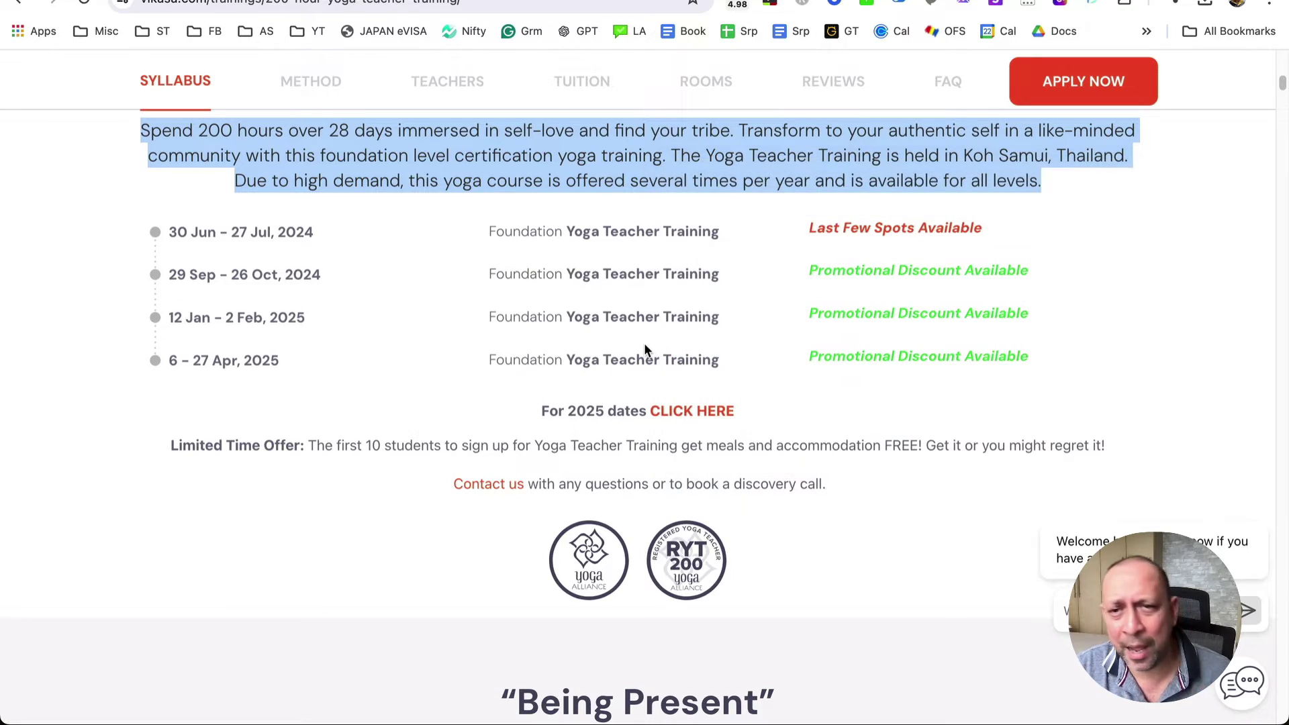
Step: Copy the two-column course description under the heading "Then this course is for you."
{"action": "scroll", "coordinate": [615, 359], "scroll_direction": "down", "scroll_amount": 10}
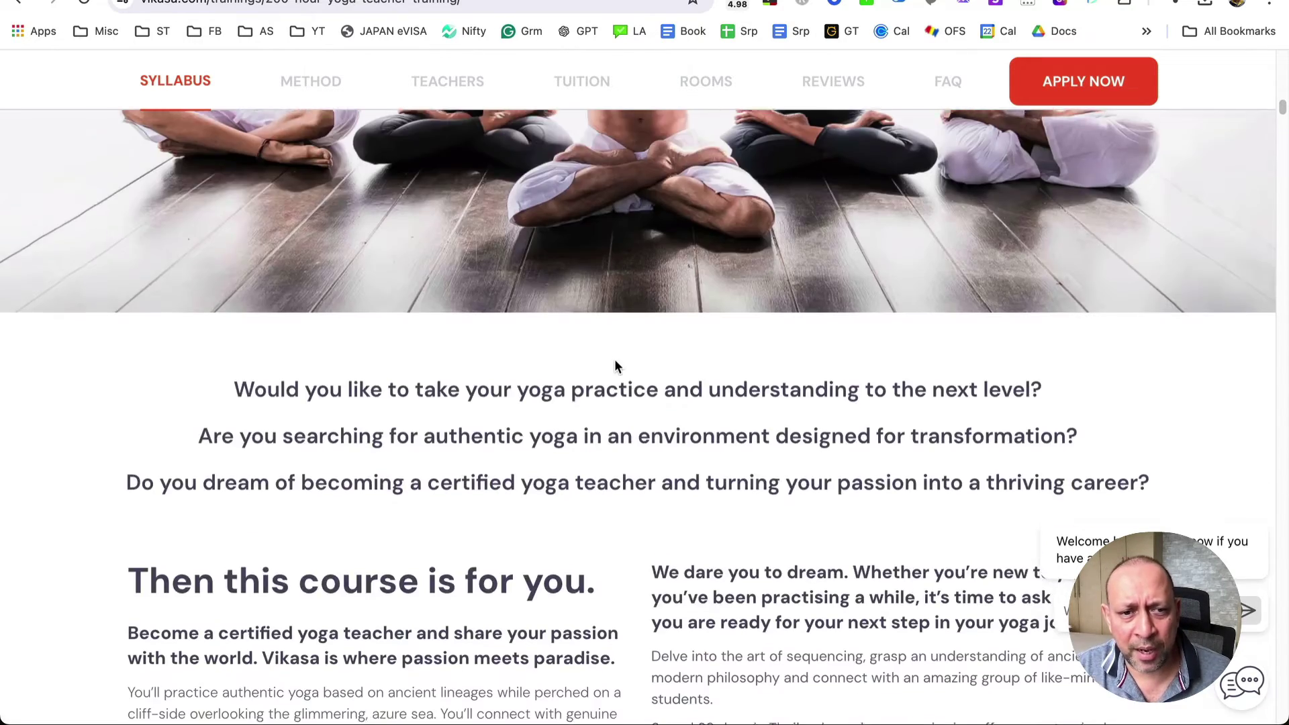
{"action": "scroll", "coordinate": [614, 358], "scroll_direction": "down", "scroll_amount": 8}
{"action": "left_click_drag", "start_coordinate": [104, 137], "coordinate": [914, 425]}
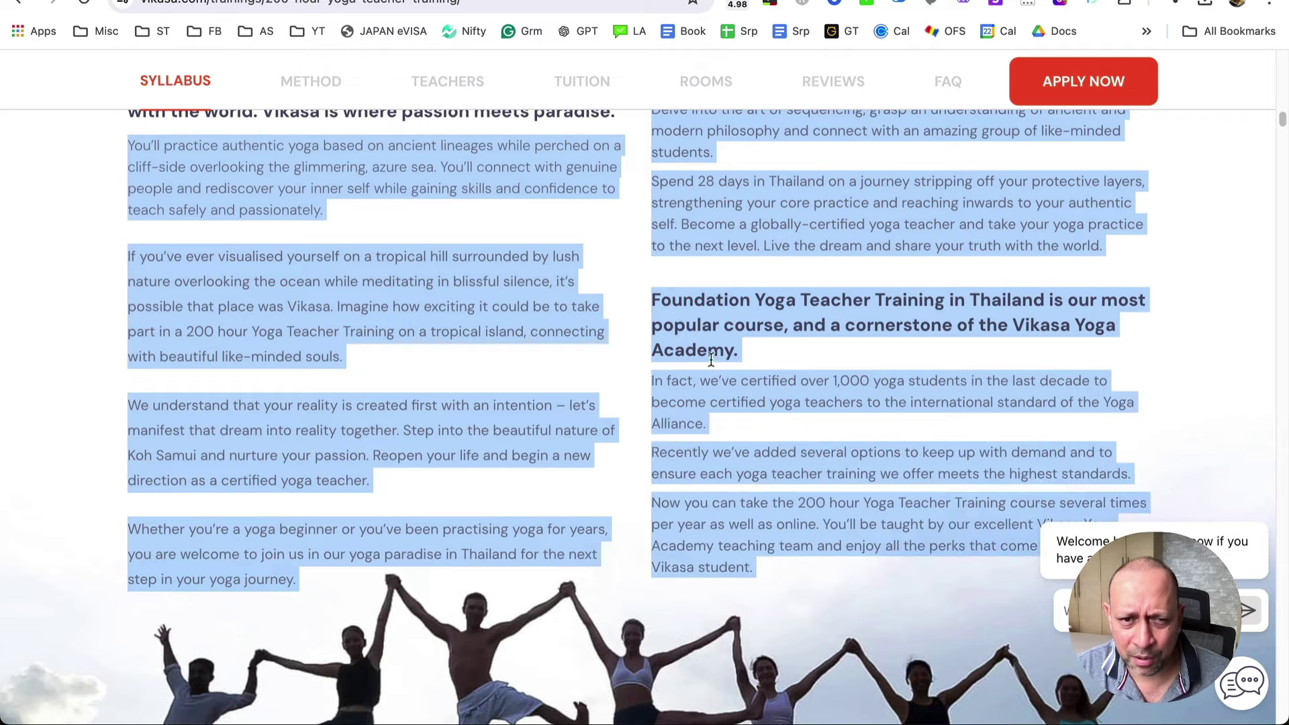
{"action": "right_click", "coordinate": [425, 267]}
{"action": "left_click", "coordinate": [506, 310]}
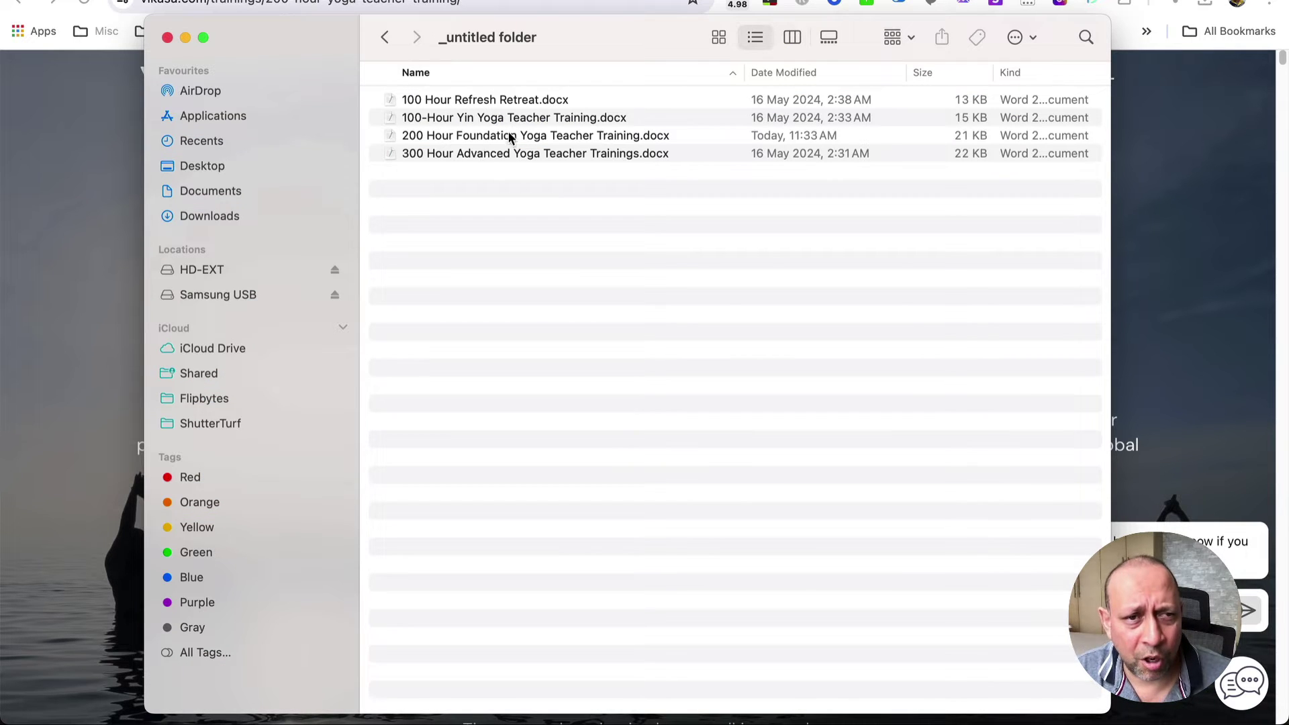
Step: Preview 200 Hour Foundation Yoga Teacher Training.docx in Finder and read through its sections
{"action": "left_click", "coordinate": [525, 135]}
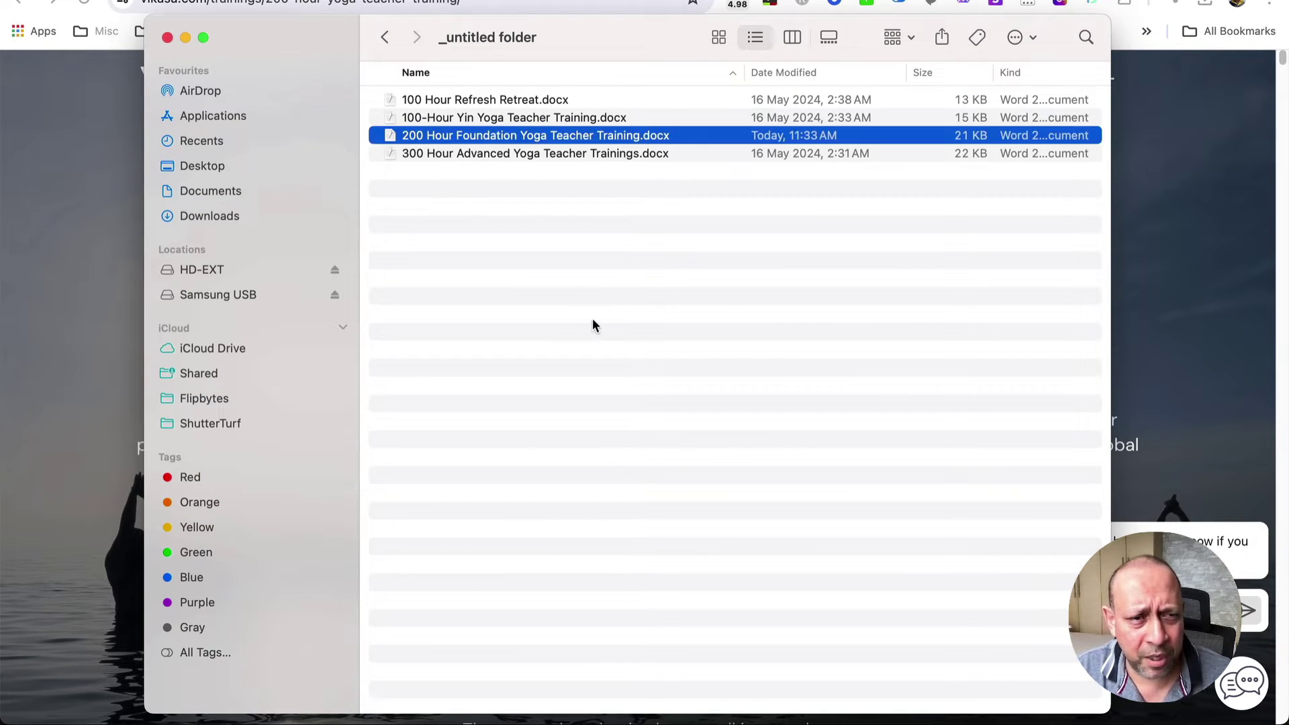
{"action": "key", "text": "space"}
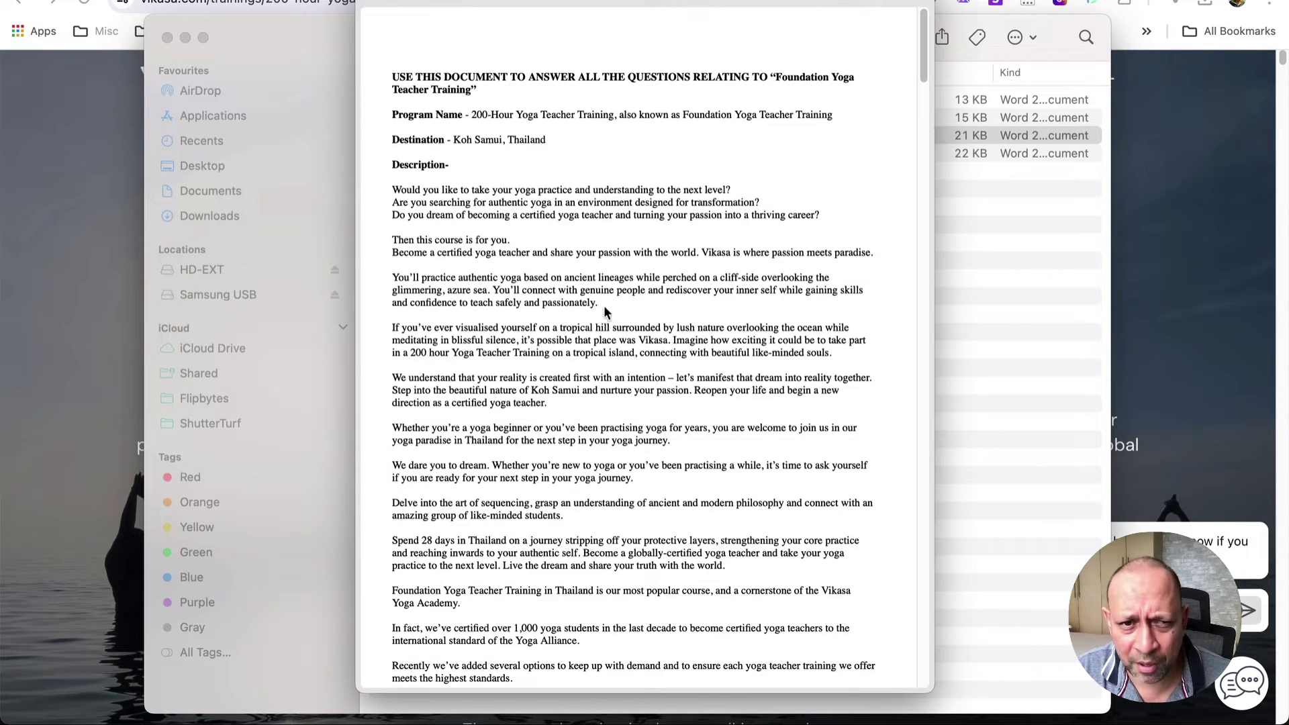
{"action": "scroll", "coordinate": [643, 193], "scroll_direction": "down", "scroll_amount": 15}
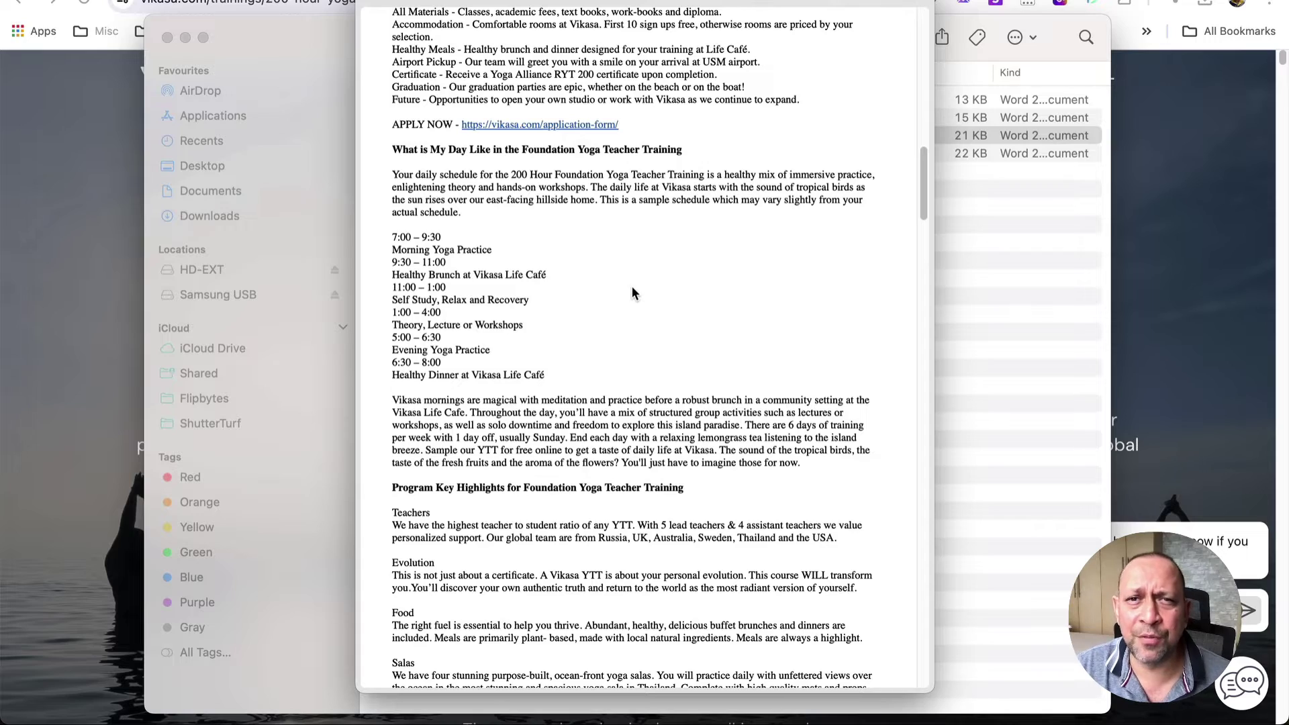
{"action": "scroll", "coordinate": [631, 286], "scroll_direction": "down", "scroll_amount": 15}
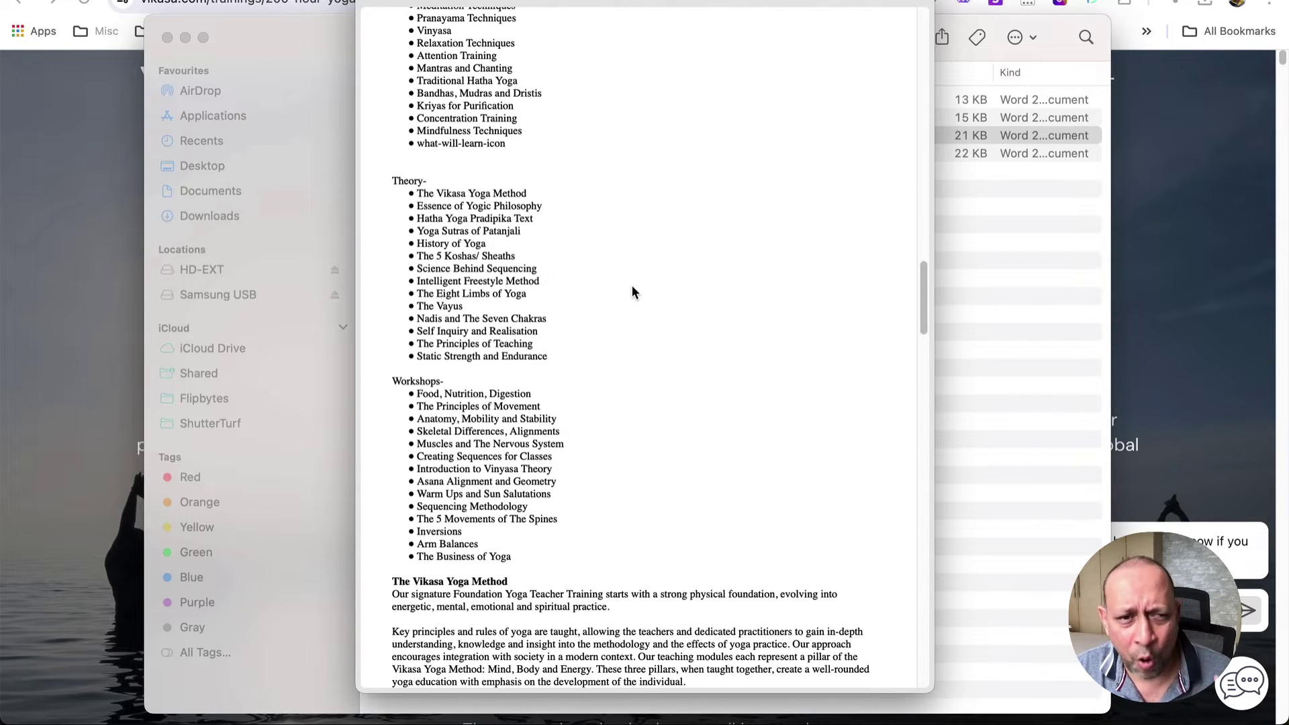
{"action": "scroll", "coordinate": [631, 285], "scroll_direction": "down", "scroll_amount": 8}
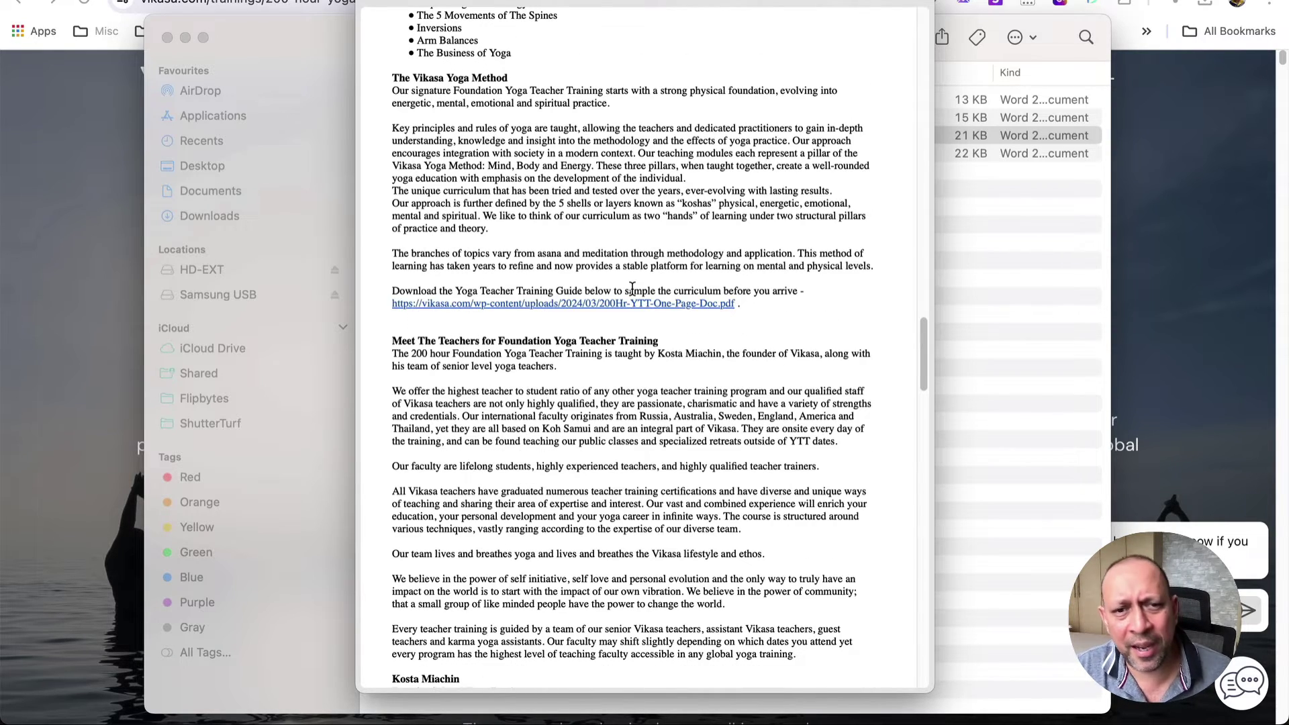
{"action": "scroll", "coordinate": [632, 290], "scroll_direction": "down", "scroll_amount": 20}
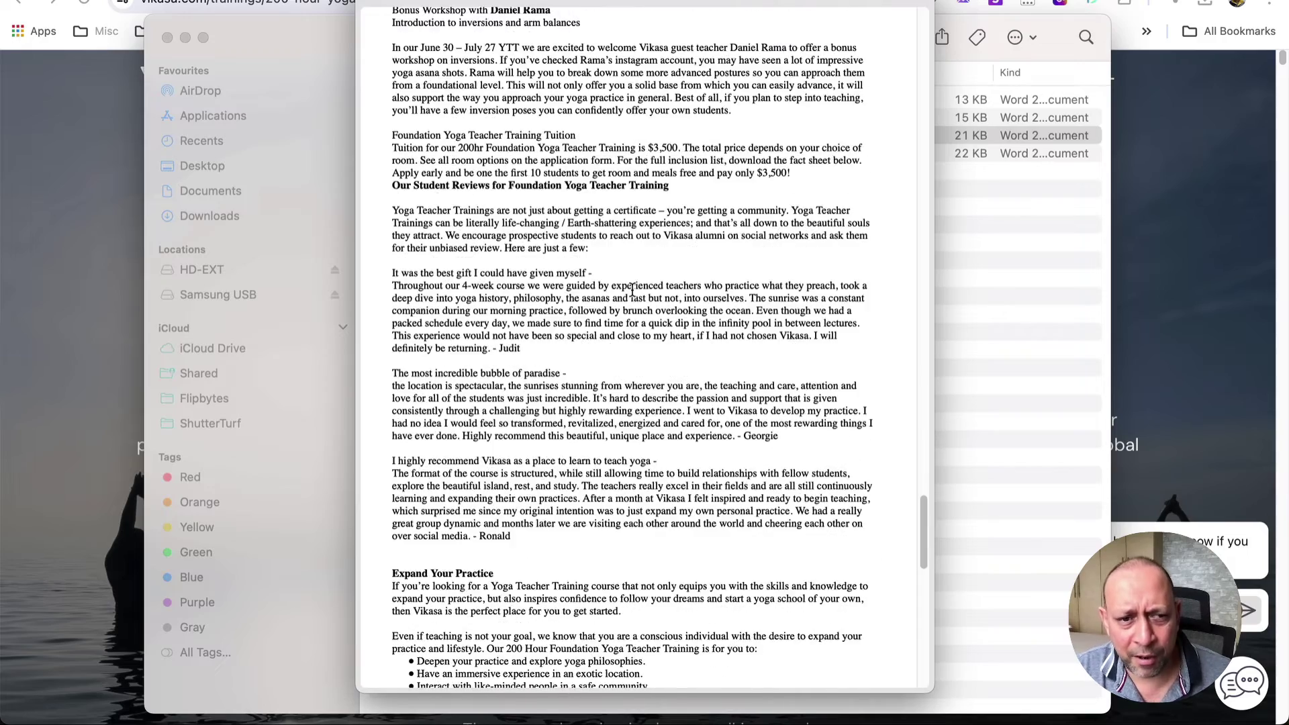
{"action": "scroll", "coordinate": [634, 295], "scroll_direction": "down", "scroll_amount": 10}
{"action": "scroll", "coordinate": [711, 329], "scroll_direction": "down", "scroll_amount": 15}
{"action": "scroll", "coordinate": [701, 310], "scroll_direction": "up", "scroll_amount": 20}
{"action": "scroll", "coordinate": [701, 310], "scroll_direction": "up", "scroll_amount": 20}
{"action": "scroll", "coordinate": [700, 310], "scroll_direction": "up", "scroll_amount": 20}
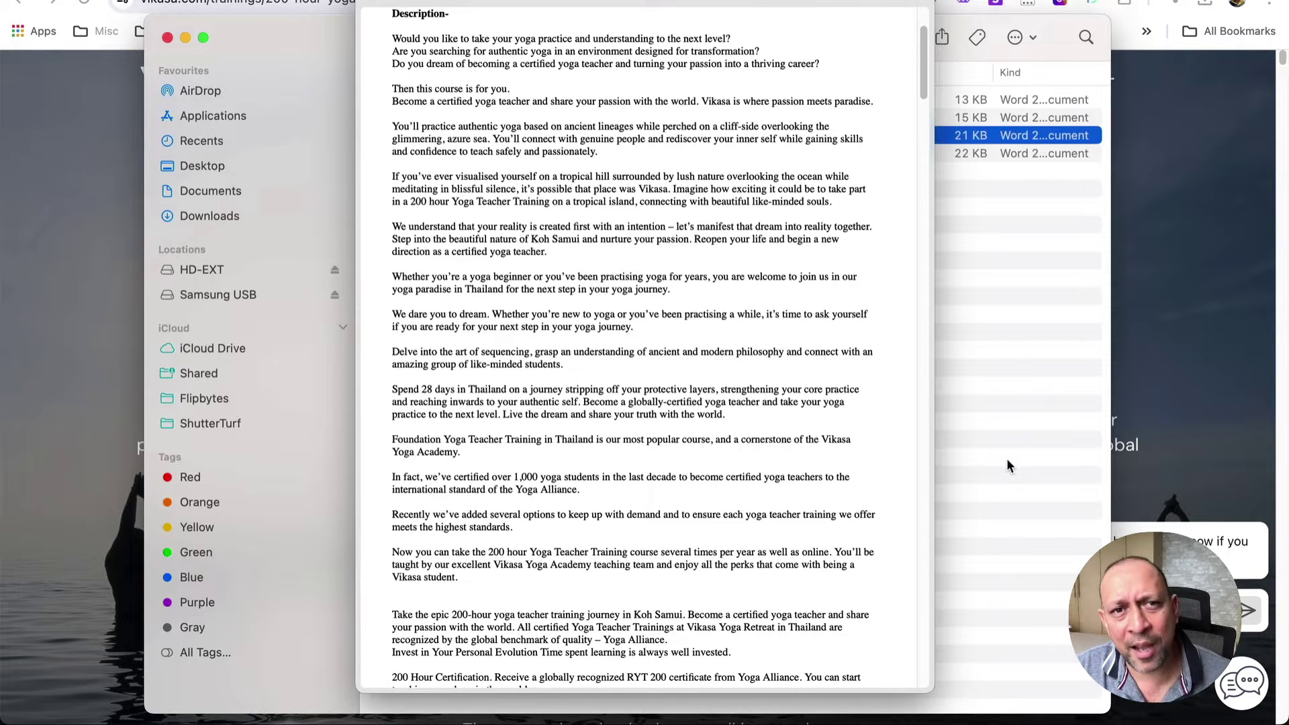
Step: Switch back to the Voiceflow knowledge base and delete all the vikasa.com URL data sources
{"action": "left_click", "coordinate": [1178, 463]}
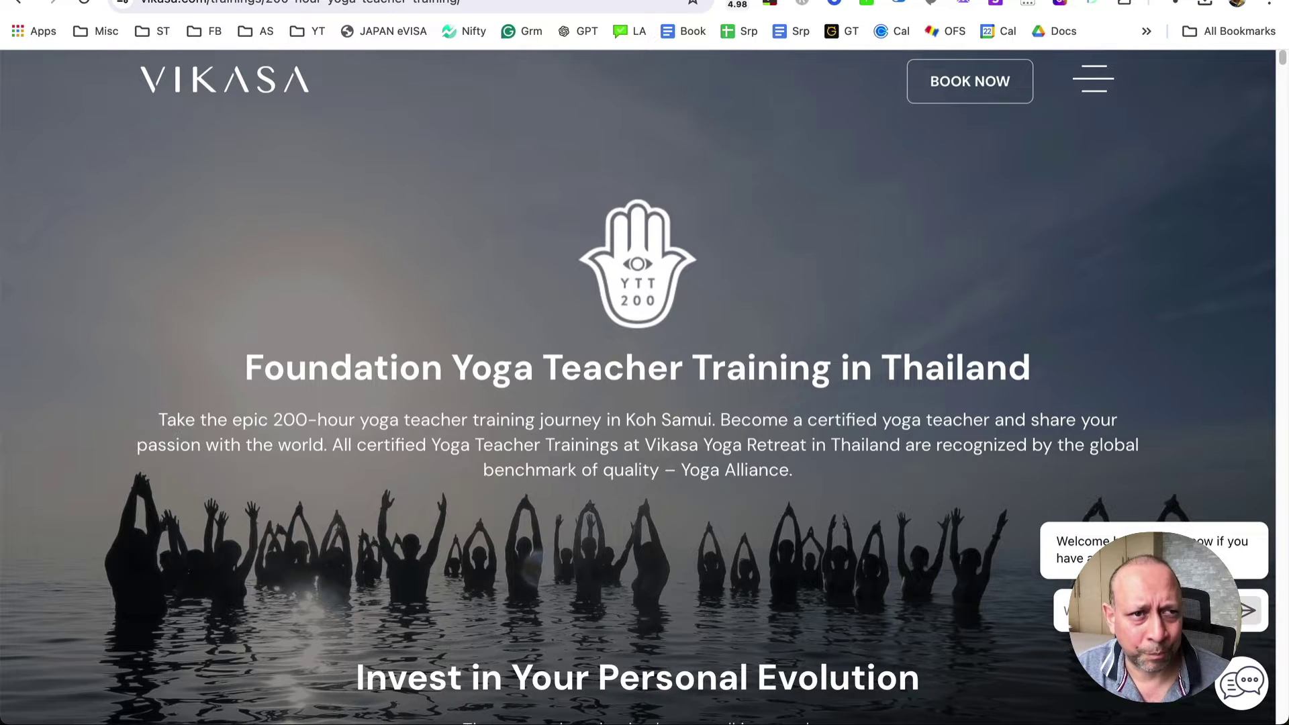
{"action": "left_click", "coordinate": [202, 0]}
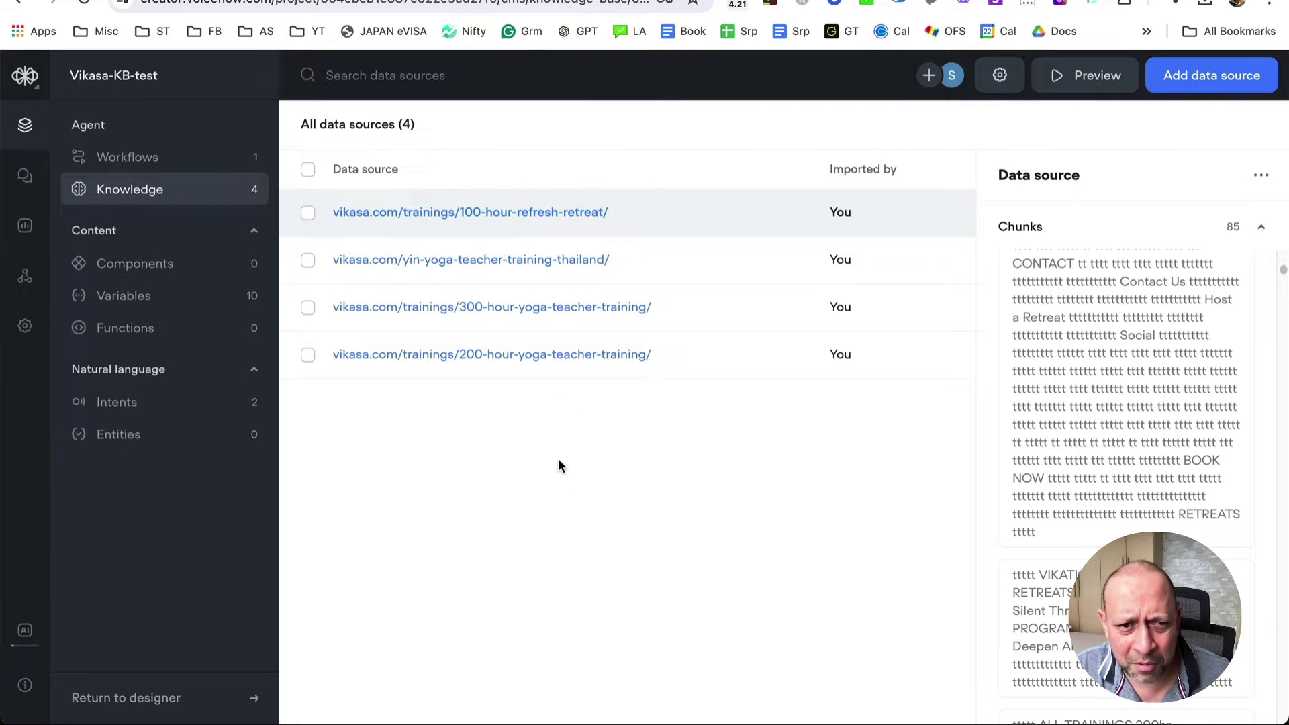
{"action": "right_click", "coordinate": [662, 218]}
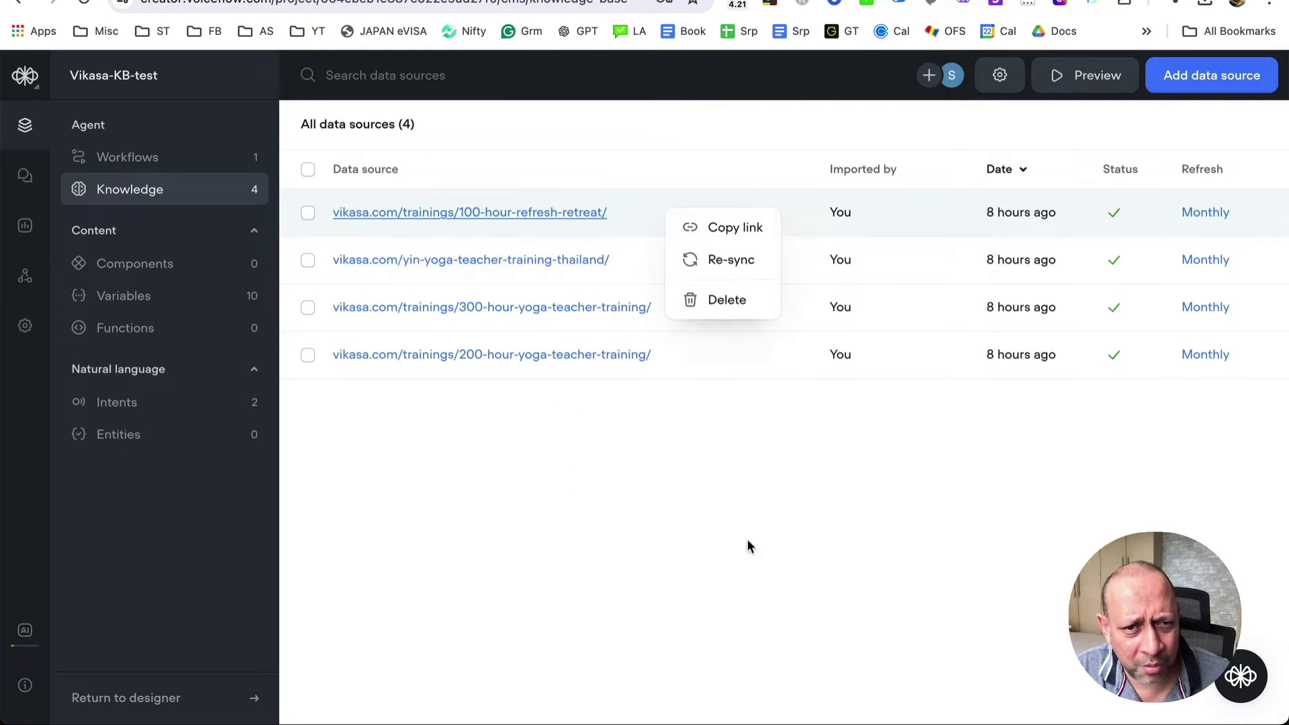
{"action": "left_click", "coordinate": [691, 297]}
{"action": "left_click", "coordinate": [709, 226]}
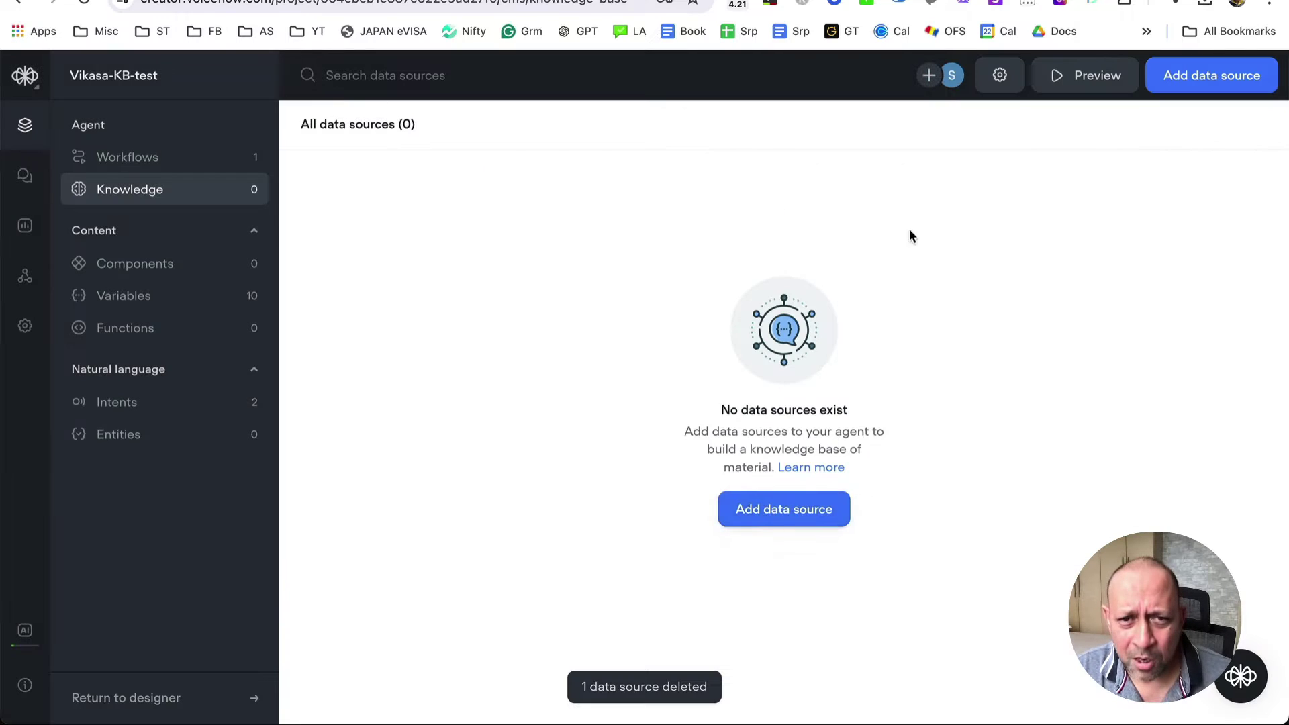
Step: Start a plain text data source import and copy the entire text of 200 Hour Foundation Yoga Teacher Training.docx
{"action": "left_click", "coordinate": [1180, 78]}
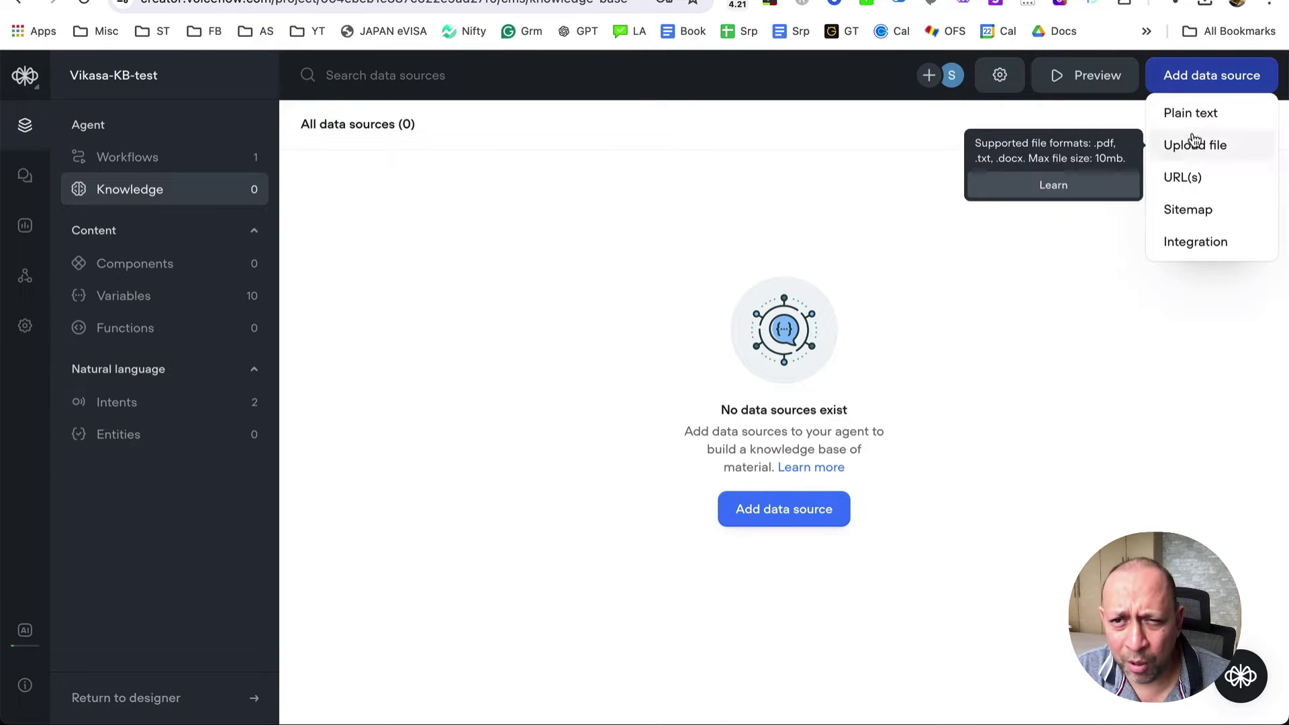
{"action": "left_click", "coordinate": [1190, 112]}
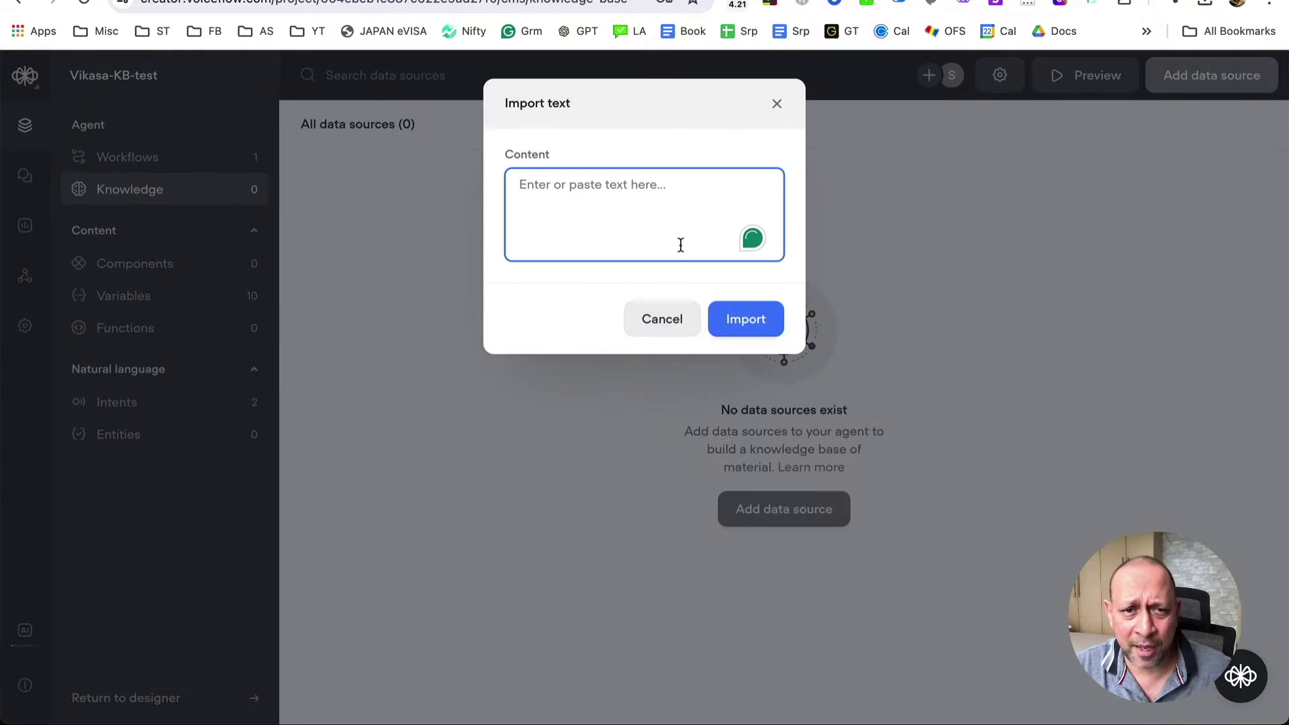
{"action": "mouse_move", "coordinate": [403, 719]}
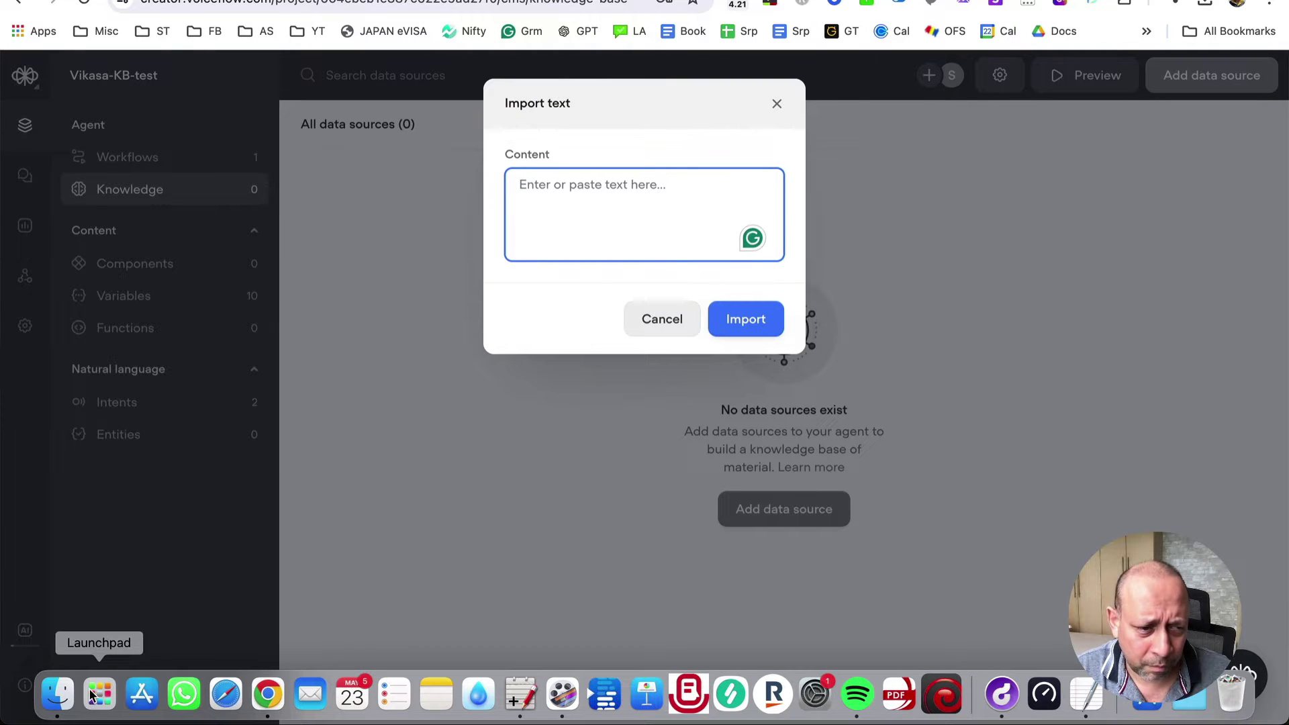
{"action": "left_click", "coordinate": [58, 694]}
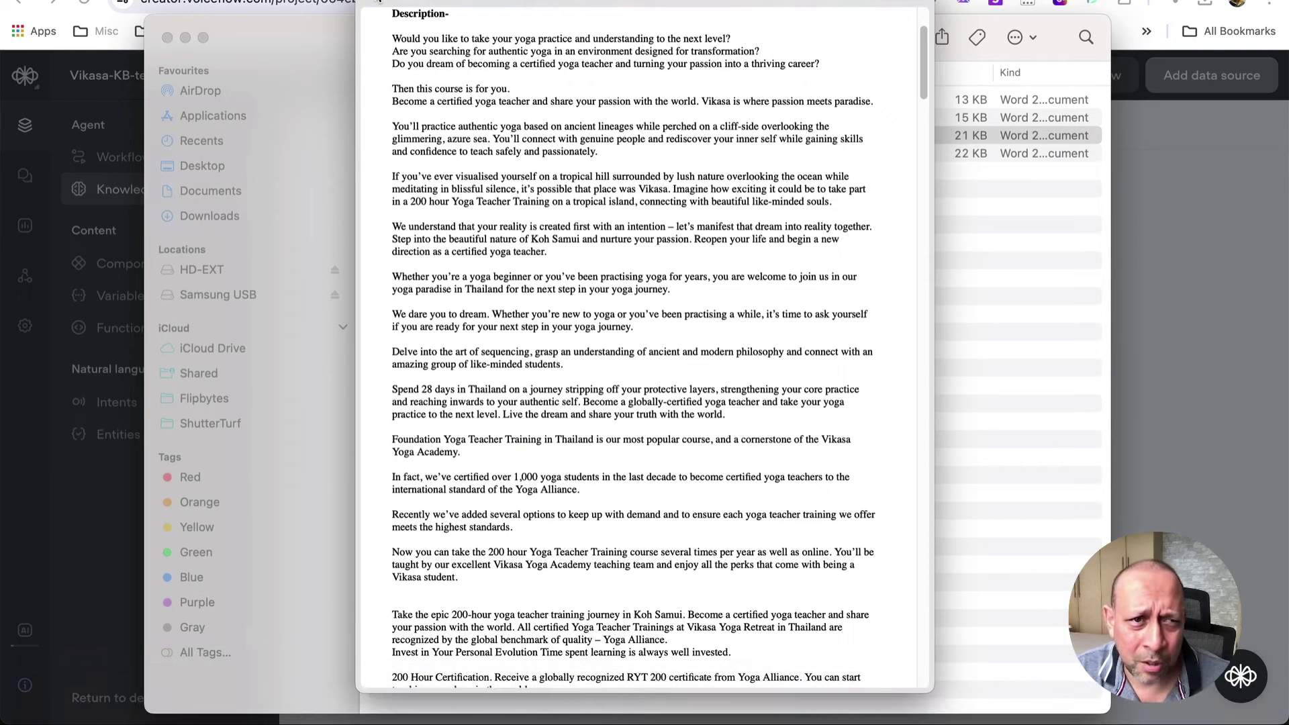
{"action": "key", "text": "space"}
{"action": "left_click", "coordinate": [577, 207]}
{"action": "left_click", "coordinate": [639, 136]}
{"action": "double_click", "coordinate": [638, 135]}
{"action": "scroll", "coordinate": [600, 307], "scroll_direction": "down", "scroll_amount": 5}
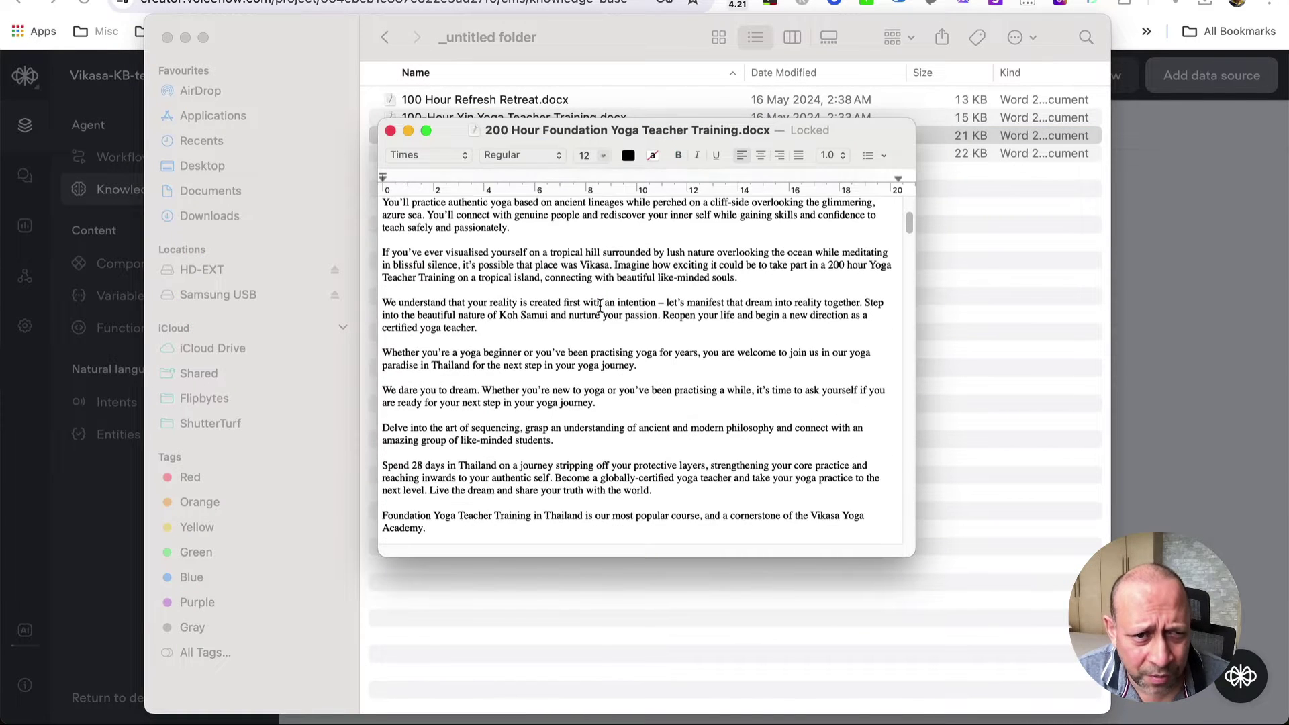
{"action": "key", "text": "super+a"}
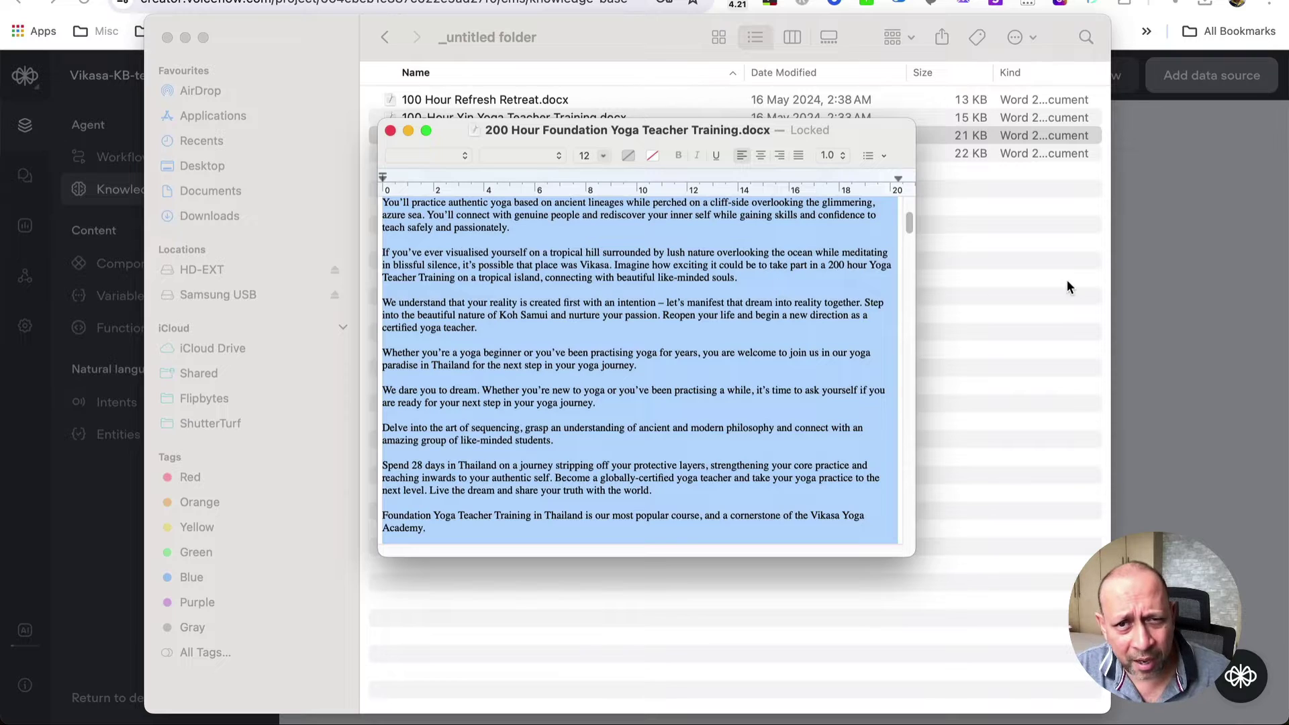
{"action": "key", "text": "super+w"}
Step: Paste the copied 200-hour training text as the content of the plain text source and import it
{"action": "left_click", "coordinate": [1180, 312]}
{"action": "left_click", "coordinate": [657, 247]}
{"action": "key", "text": "super+v"}
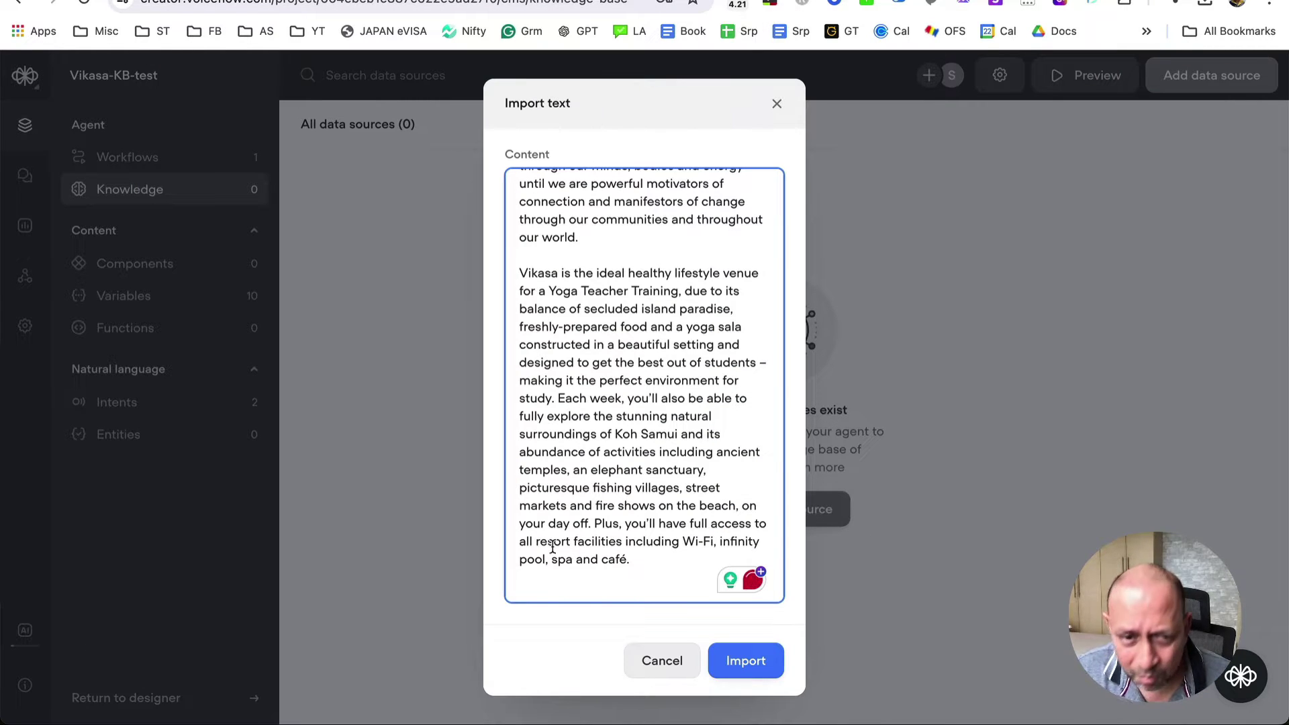
{"action": "key", "text": "BackSpace"}
{"action": "scroll", "coordinate": [542, 465], "scroll_direction": "up", "scroll_amount": 20}
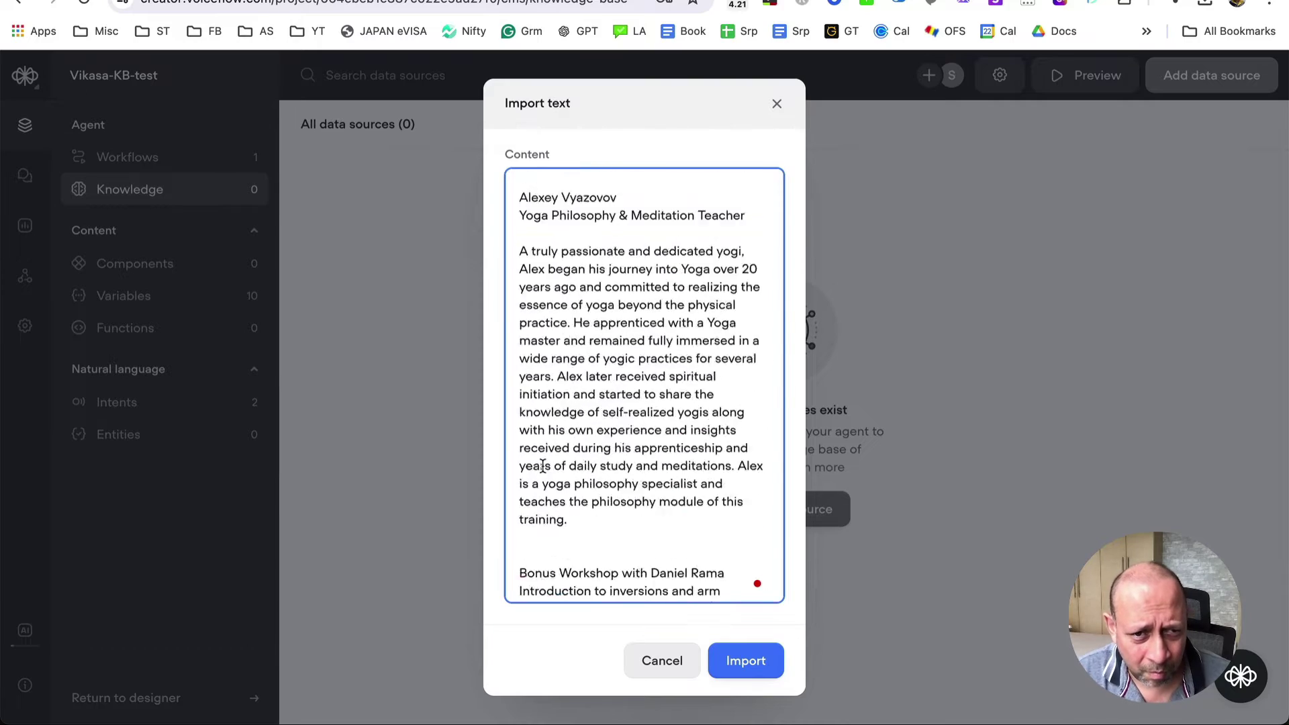
{"action": "scroll", "coordinate": [543, 466], "scroll_direction": "up", "scroll_amount": 10}
{"action": "left_click", "coordinate": [765, 674]}
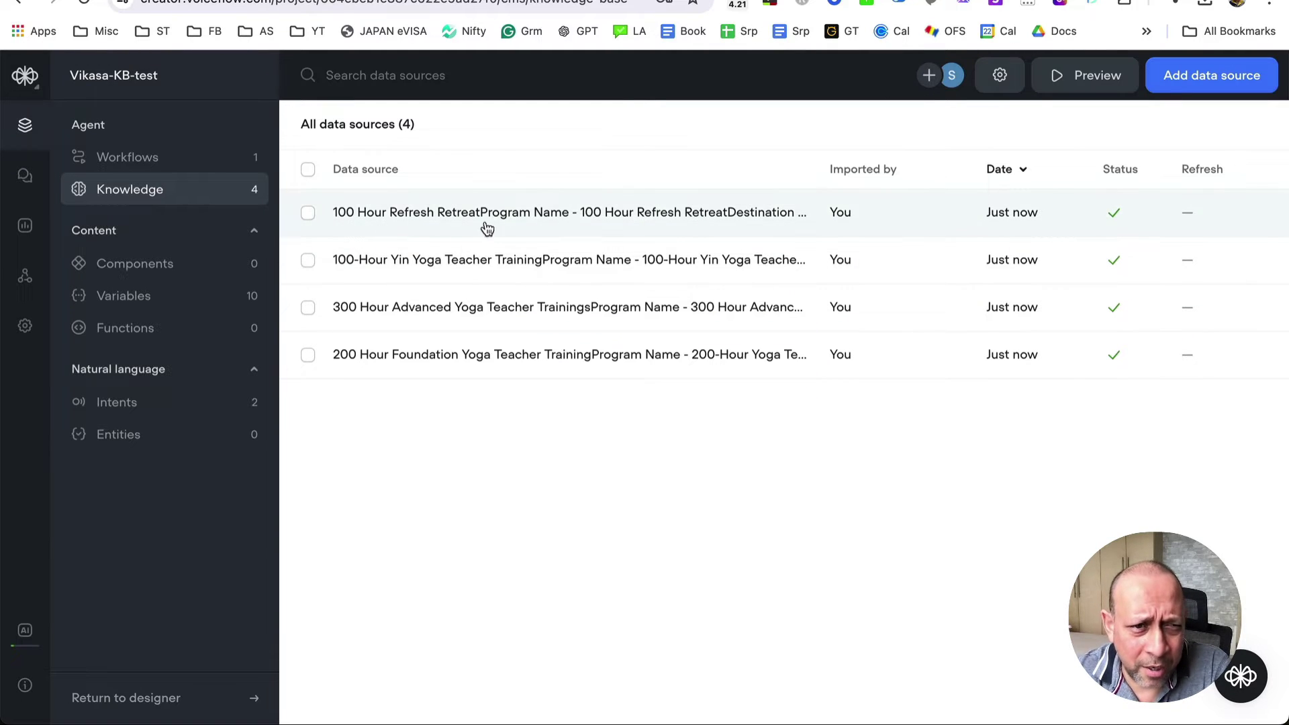
Step: Open the imported 100 Hour Refresh Retreat text source to check its content
{"action": "left_click", "coordinate": [866, 213]}
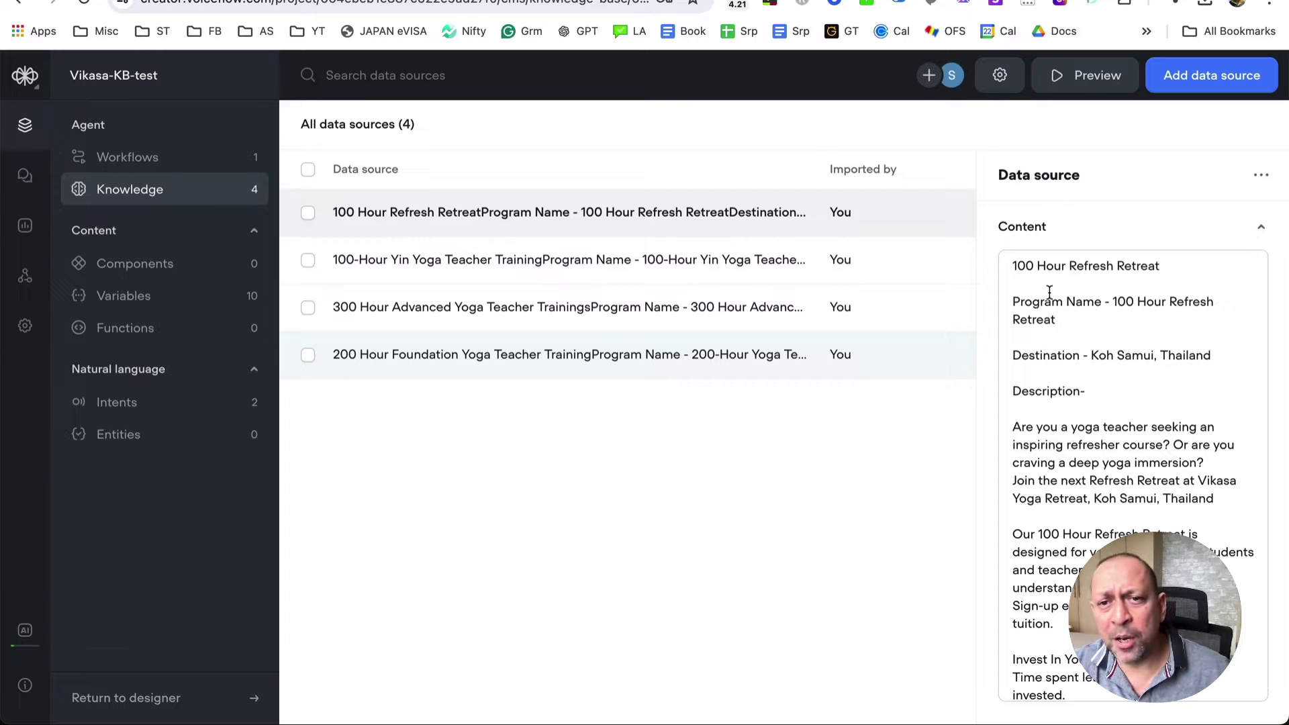
Step: Read through the content of the 100 Hour Refresh Retreat source and close its details
{"action": "scroll", "coordinate": [1068, 345], "scroll_direction": "down", "scroll_amount": 3}
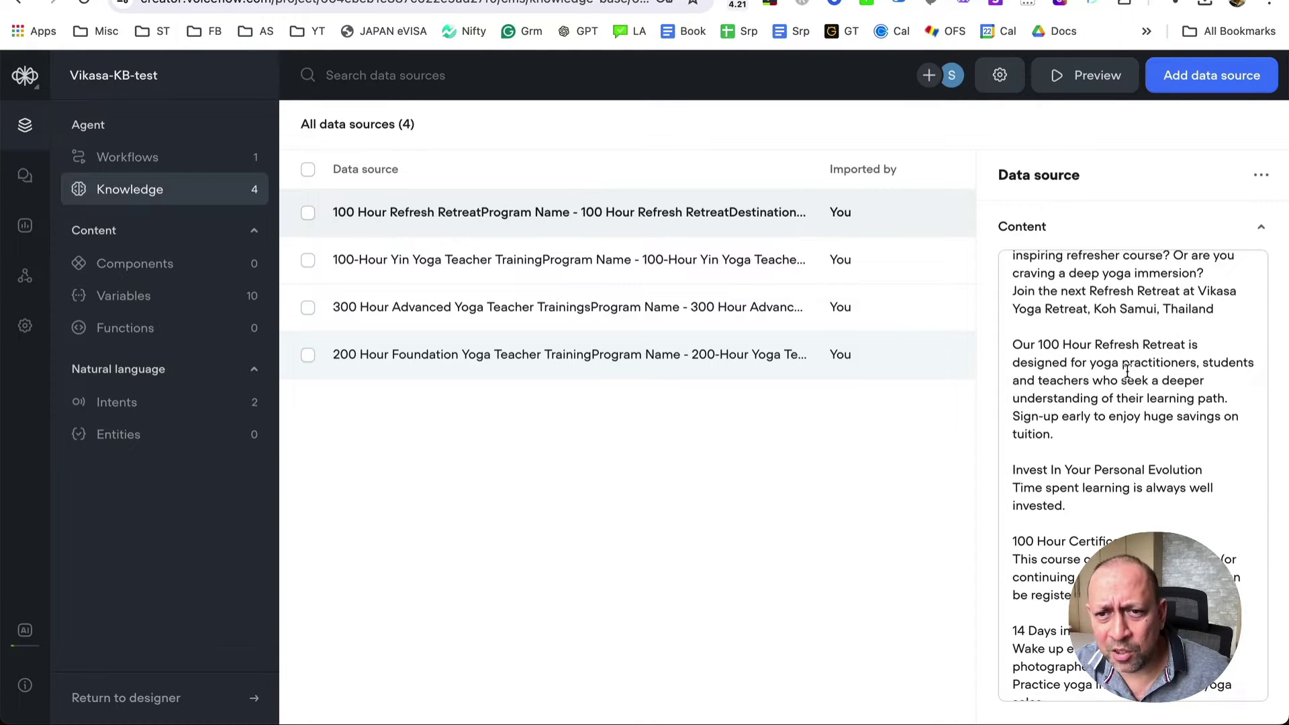
{"action": "scroll", "coordinate": [1127, 372], "scroll_direction": "down", "scroll_amount": 6}
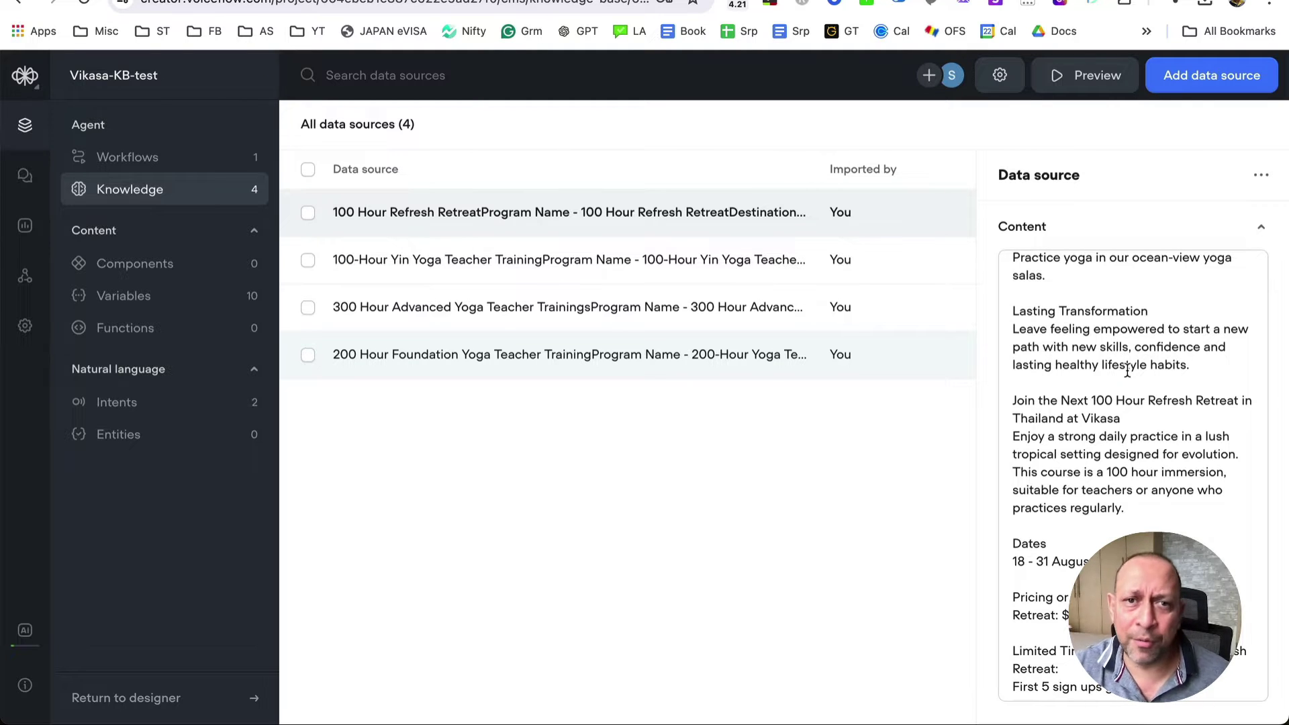
{"action": "left_click", "coordinate": [837, 602]}
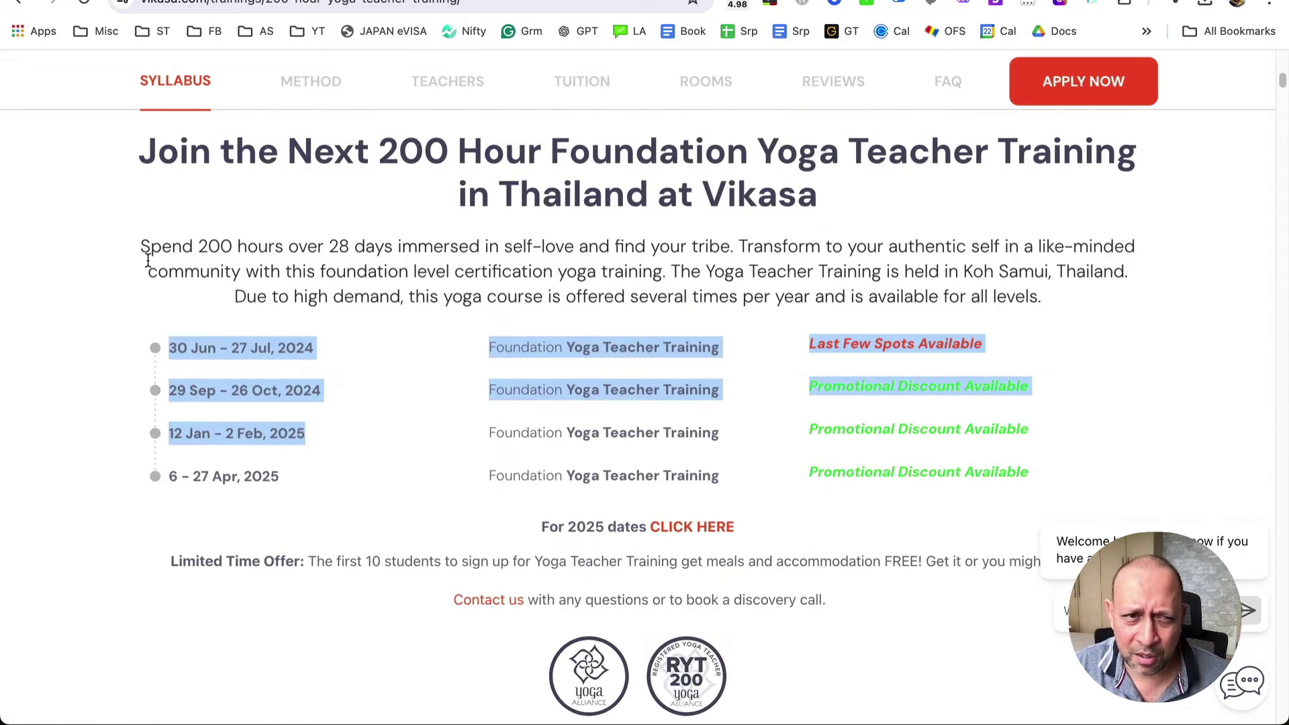
Step: Open the 300hr Advanced training page on vikasa.com and examine how its course dates are laid out
{"action": "left_click", "coordinate": [150, 262]}
{"action": "scroll", "coordinate": [446, 178], "scroll_direction": "up", "scroll_amount": 15}
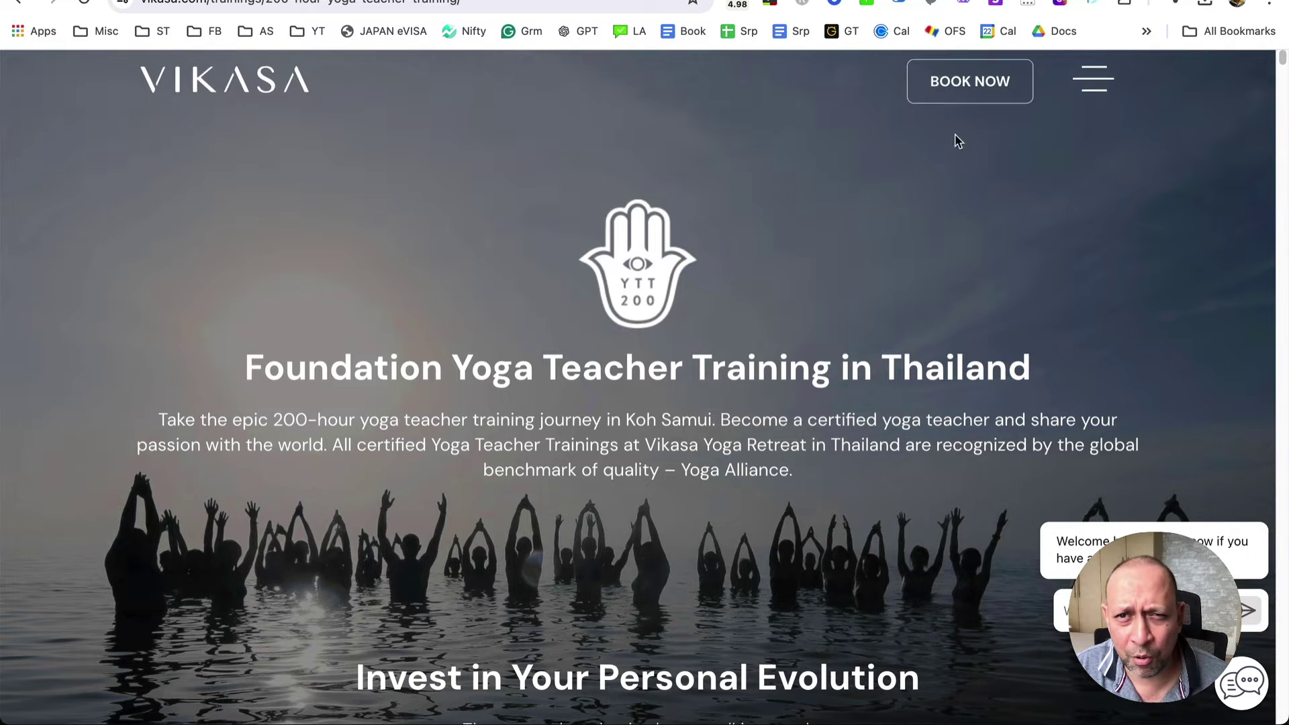
{"action": "left_click", "coordinate": [1093, 79]}
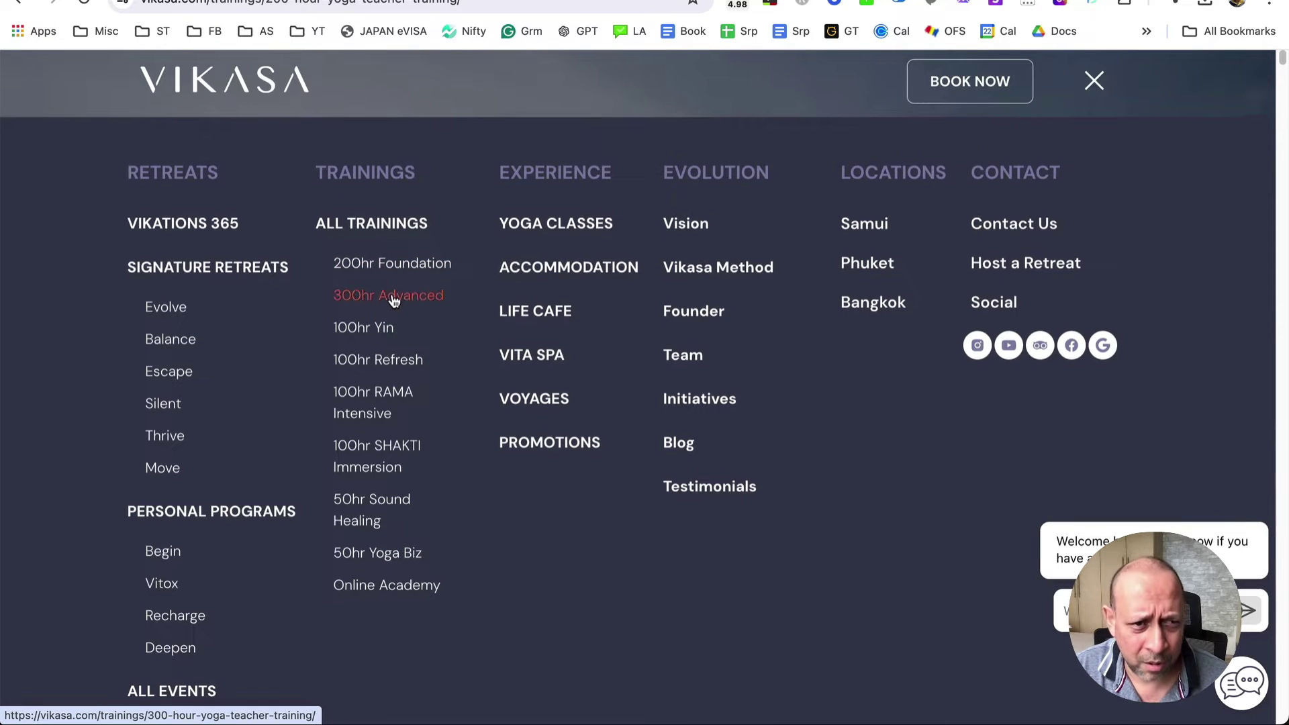
{"action": "left_click", "coordinate": [700, 398]}
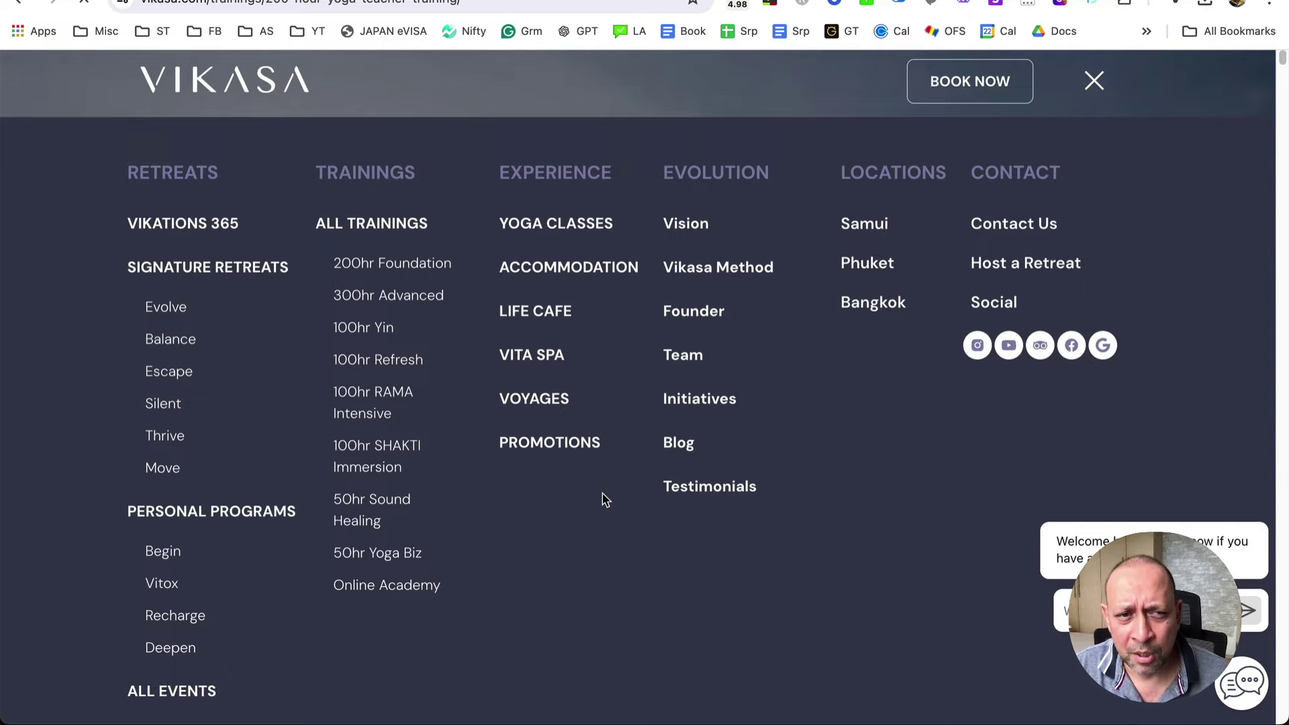
{"action": "scroll", "coordinate": [603, 498], "scroll_direction": "down", "scroll_amount": 20}
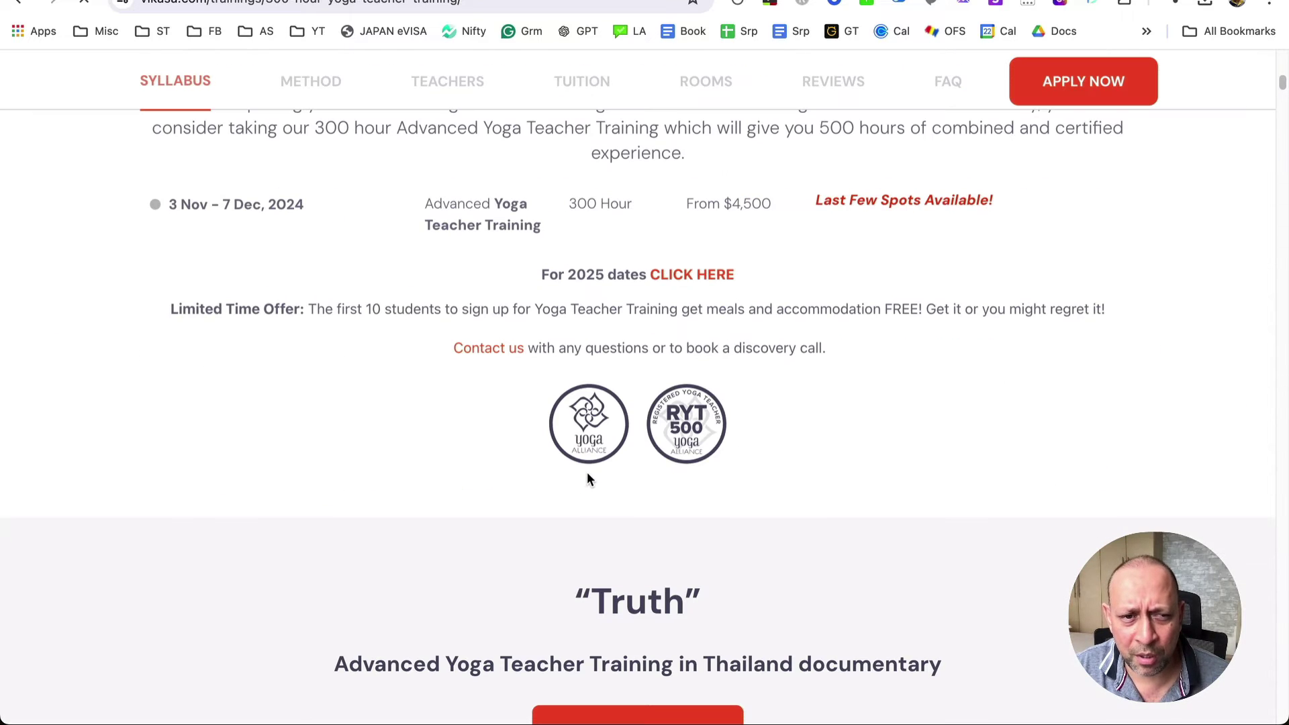
{"action": "triple_click", "coordinate": [339, 208]}
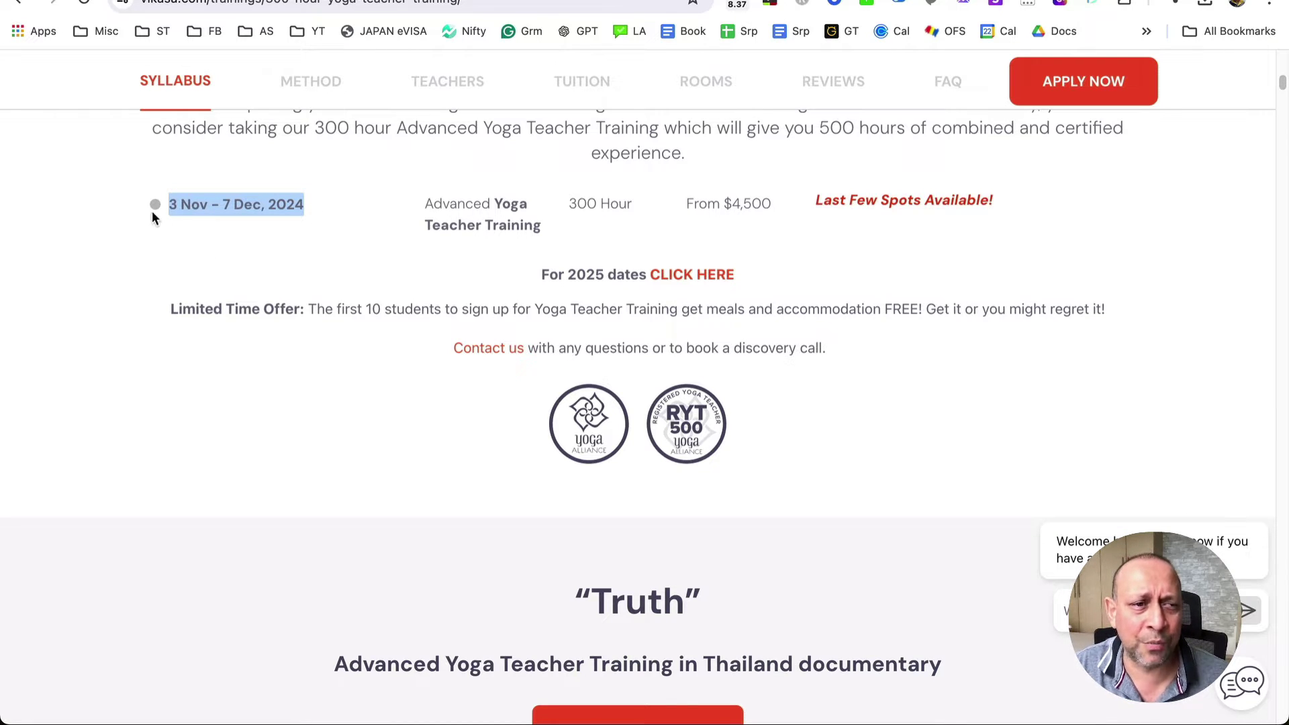
{"action": "scroll", "coordinate": [304, 288], "scroll_direction": "up", "scroll_amount": 8}
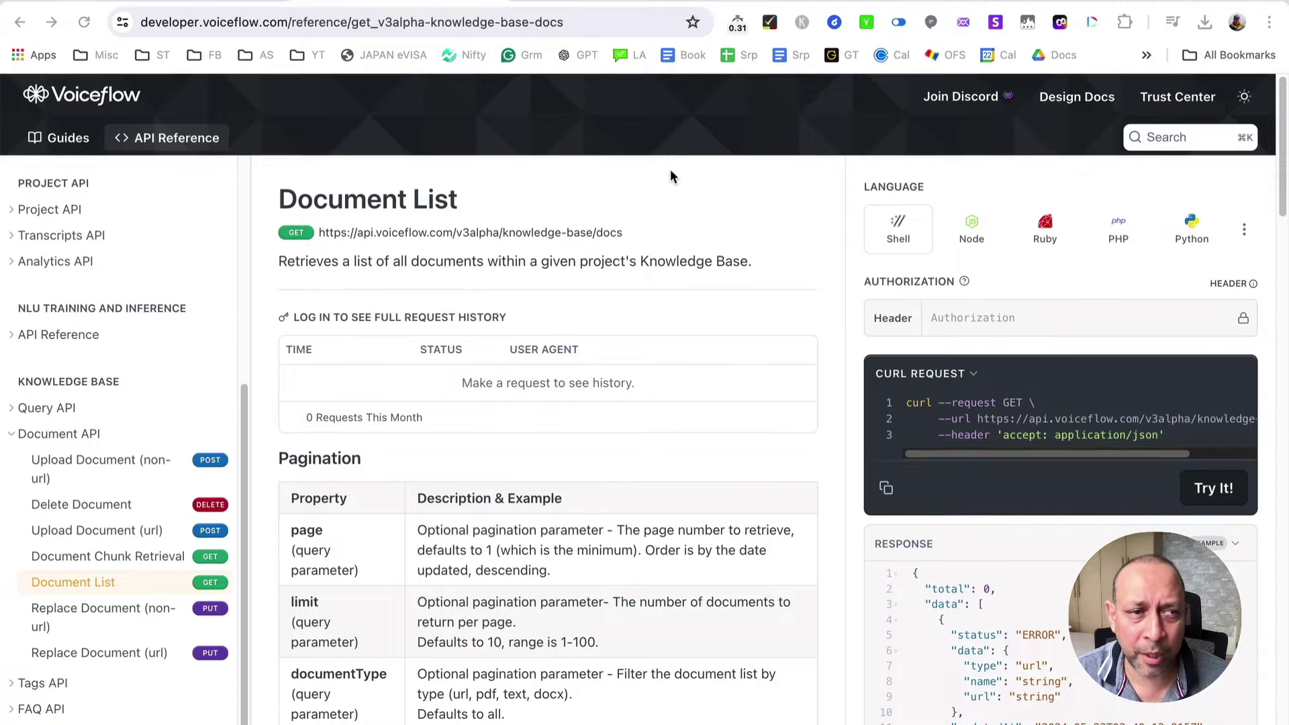
Step: Examine the Document List API reference, including its address, cURL request and pagination parameters
{"action": "left_click", "coordinate": [328, 25]}
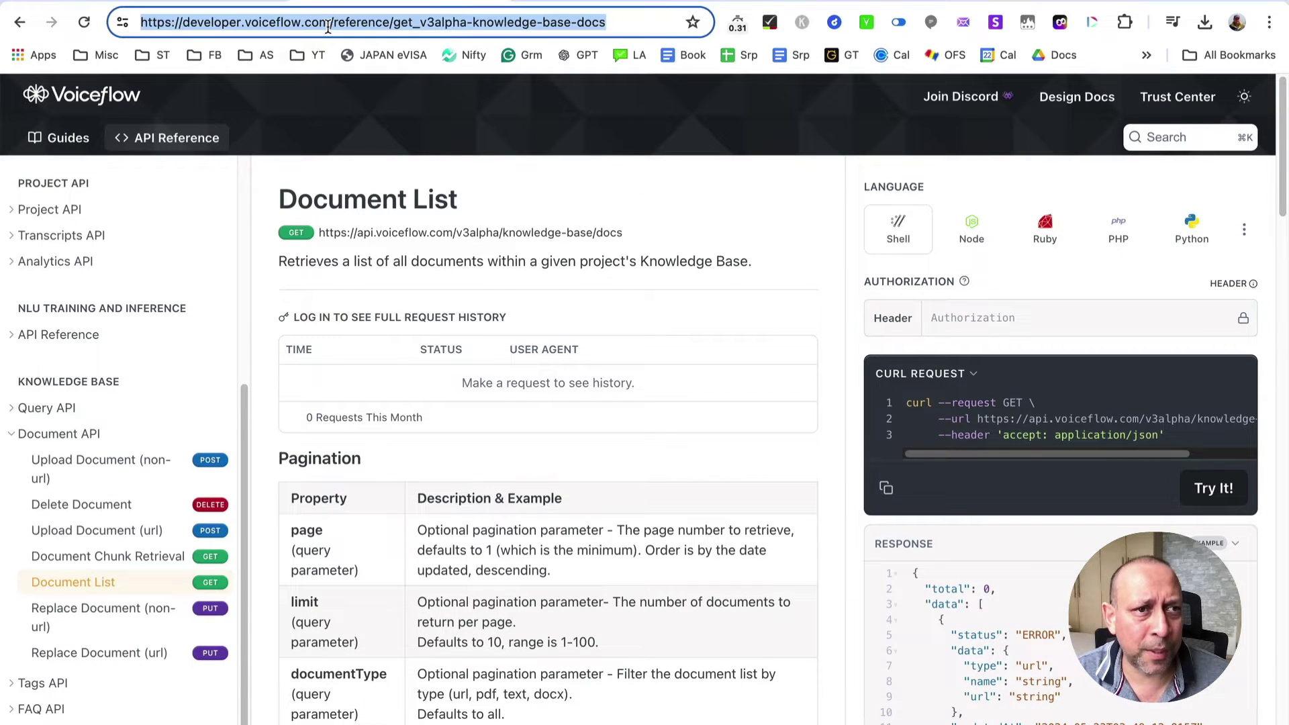
{"action": "left_click", "coordinate": [630, 178]}
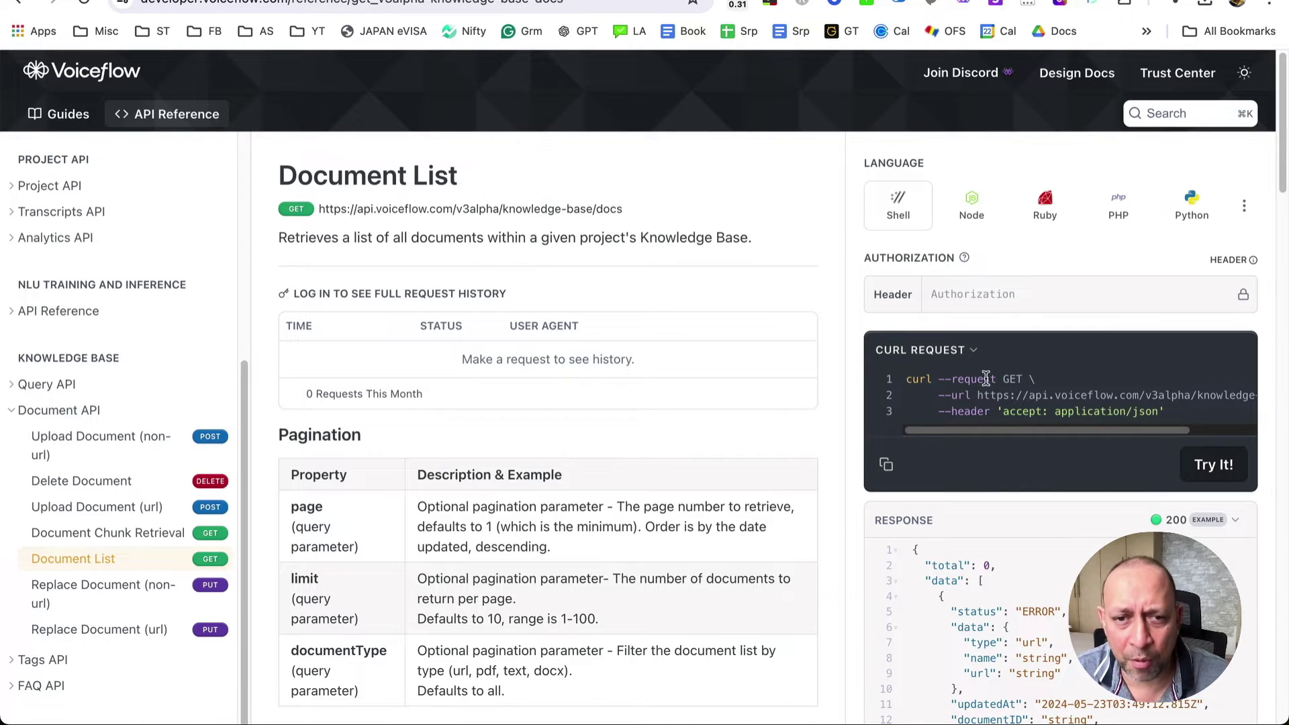
{"action": "left_click_drag", "start_coordinate": [963, 386], "coordinate": [1105, 413]}
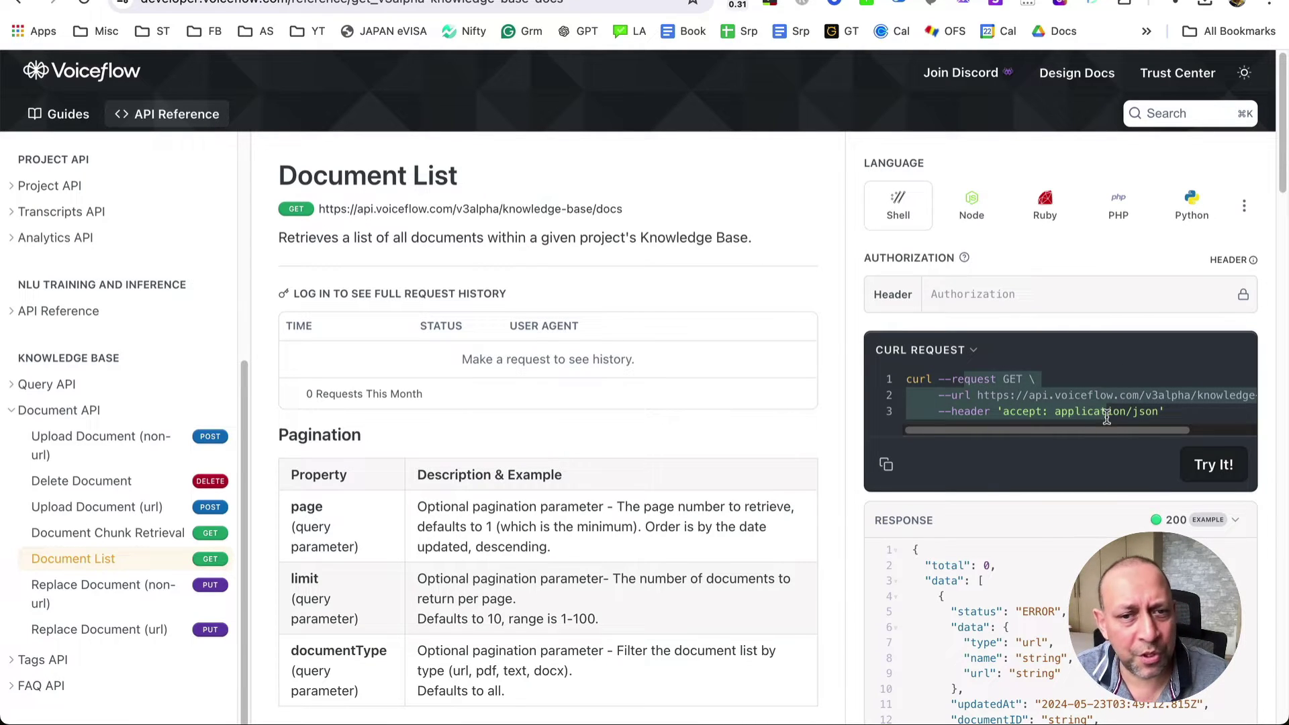
{"action": "left_click", "coordinate": [793, 209]}
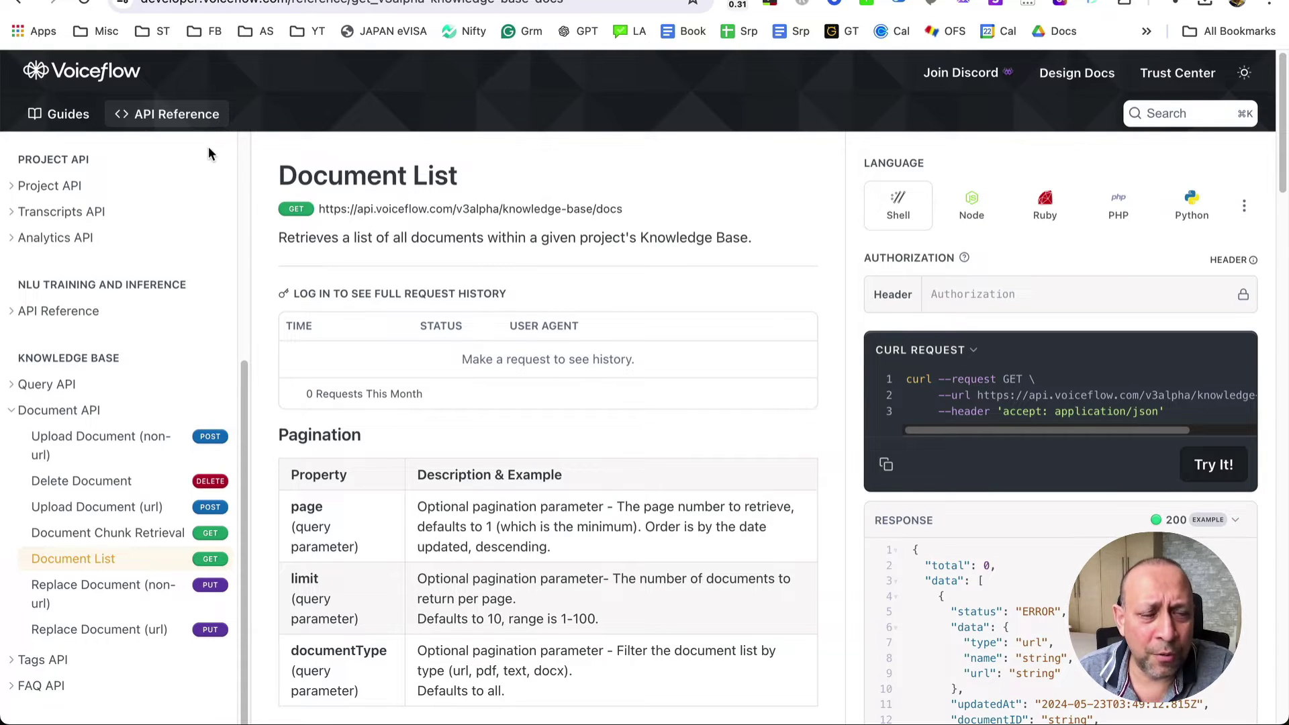
{"action": "scroll", "coordinate": [401, 277], "scroll_direction": "down", "scroll_amount": 3}
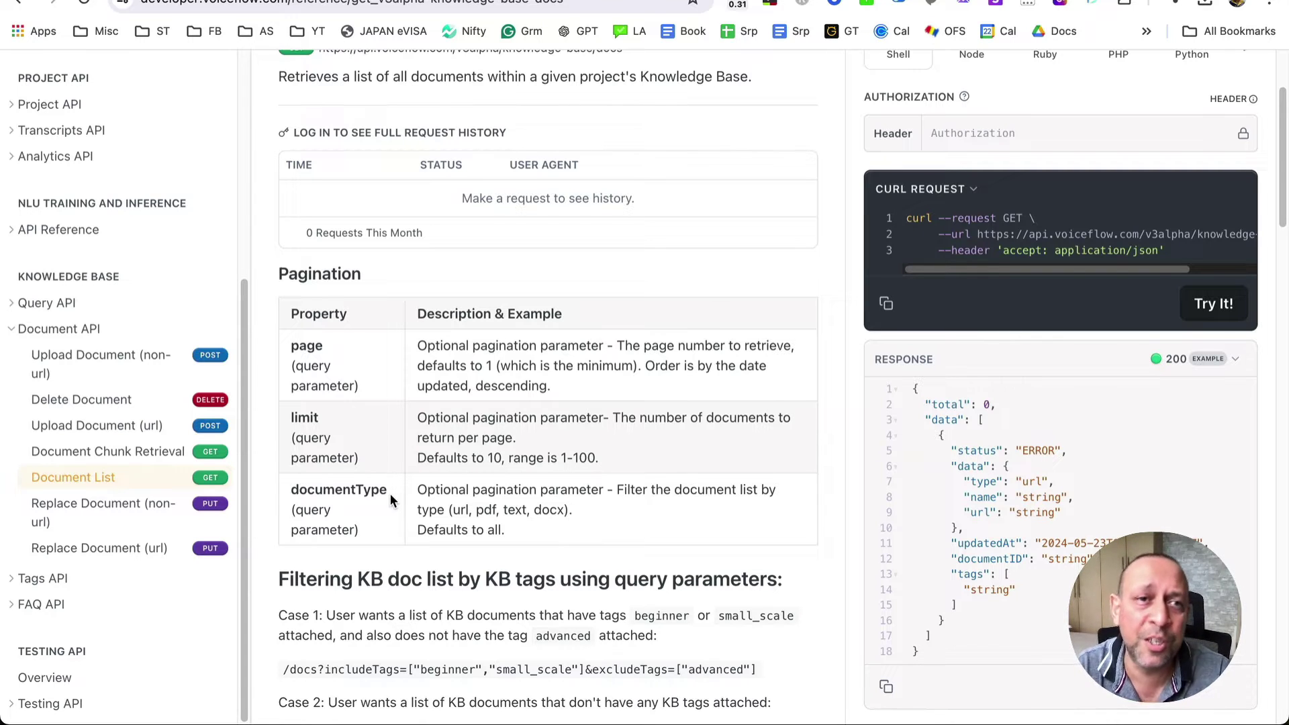
{"action": "scroll", "coordinate": [399, 513], "scroll_direction": "up", "scroll_amount": 3}
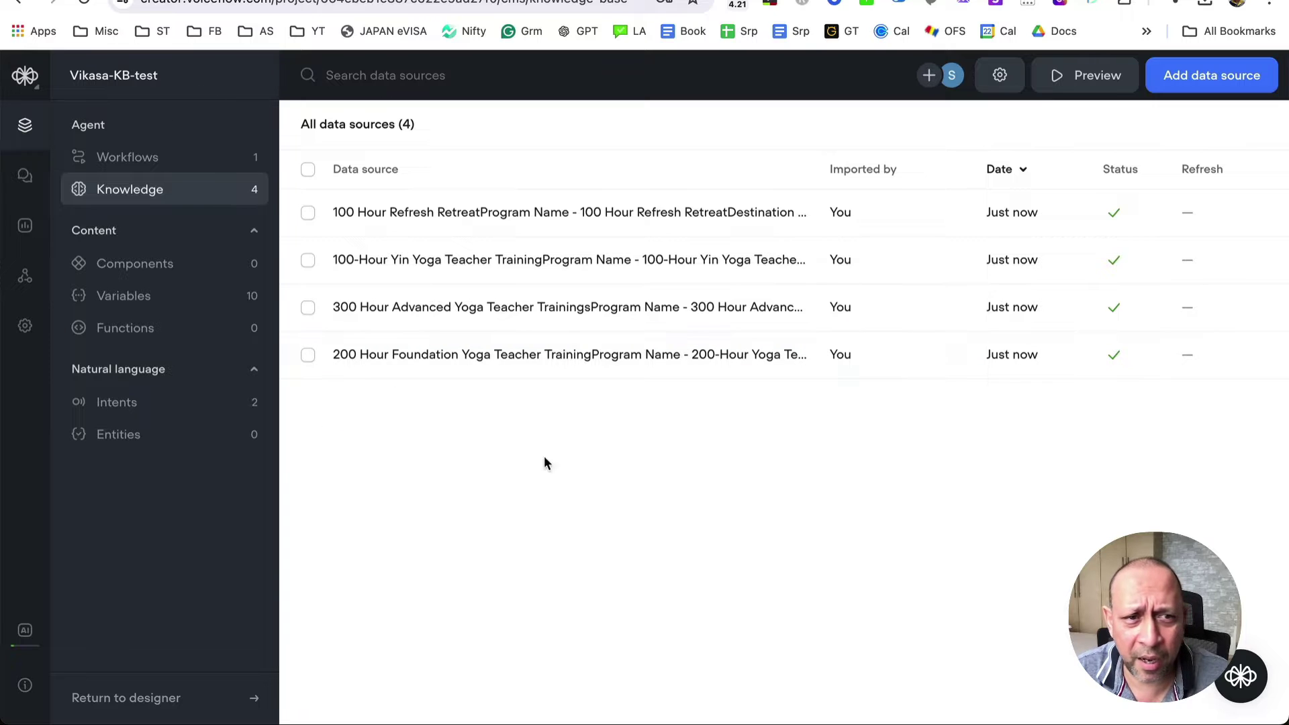
Step: Copy the Vikasa-KB-test project's primary API key and paste it into the Document List reference's Authorization header
{"action": "left_click", "coordinate": [27, 281]}
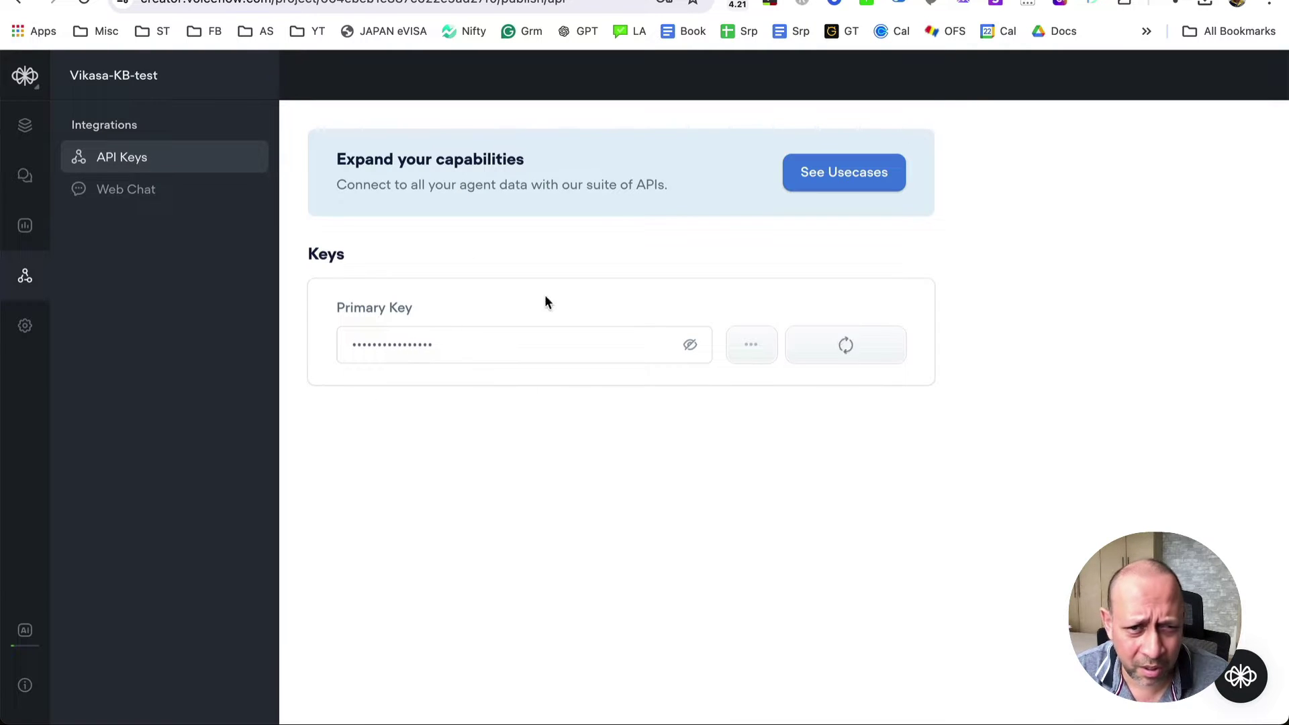
{"action": "left_click", "coordinate": [847, 345]}
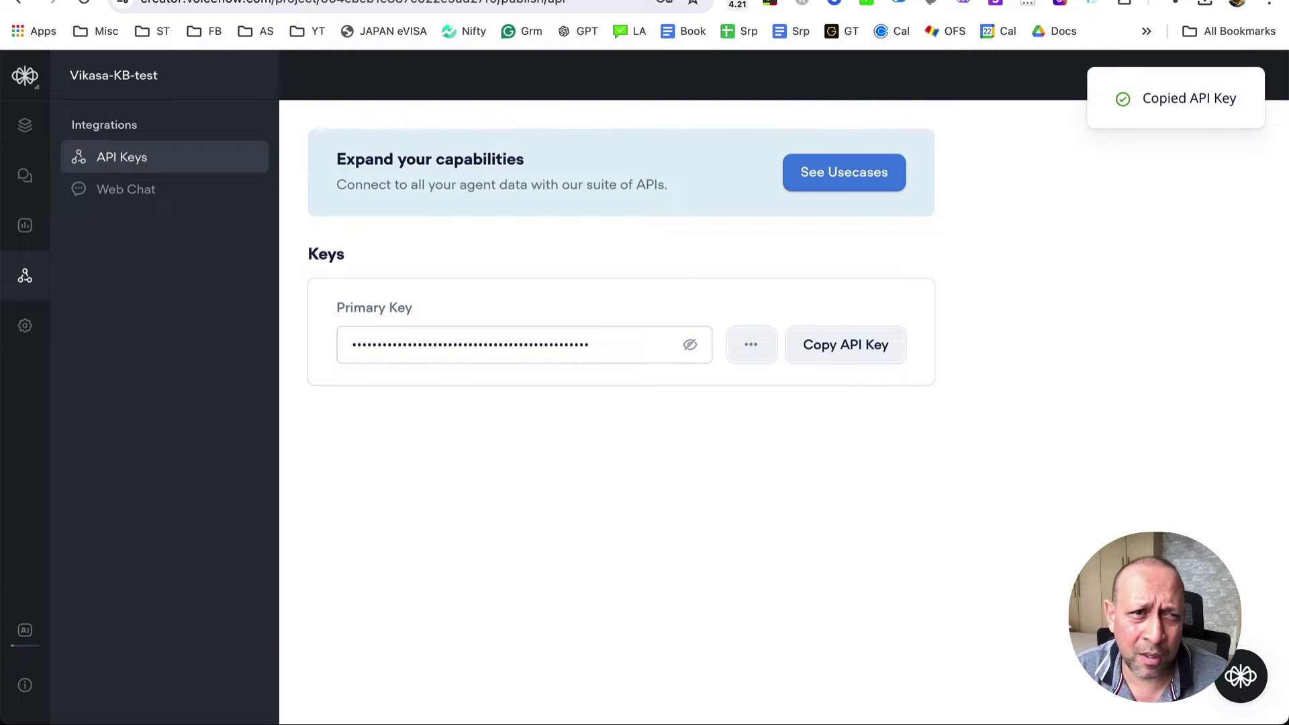
{"action": "key", "text": "ctrl+Tab"}
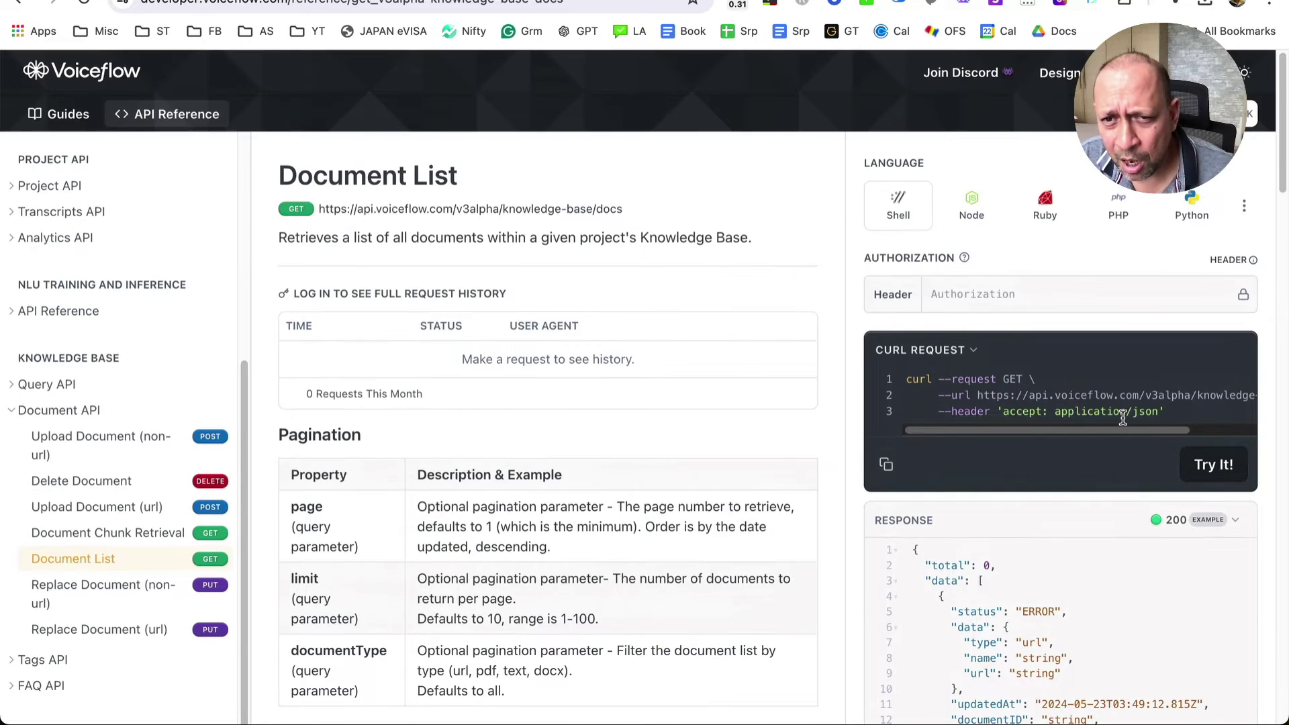
{"action": "right_click", "coordinate": [1027, 298]}
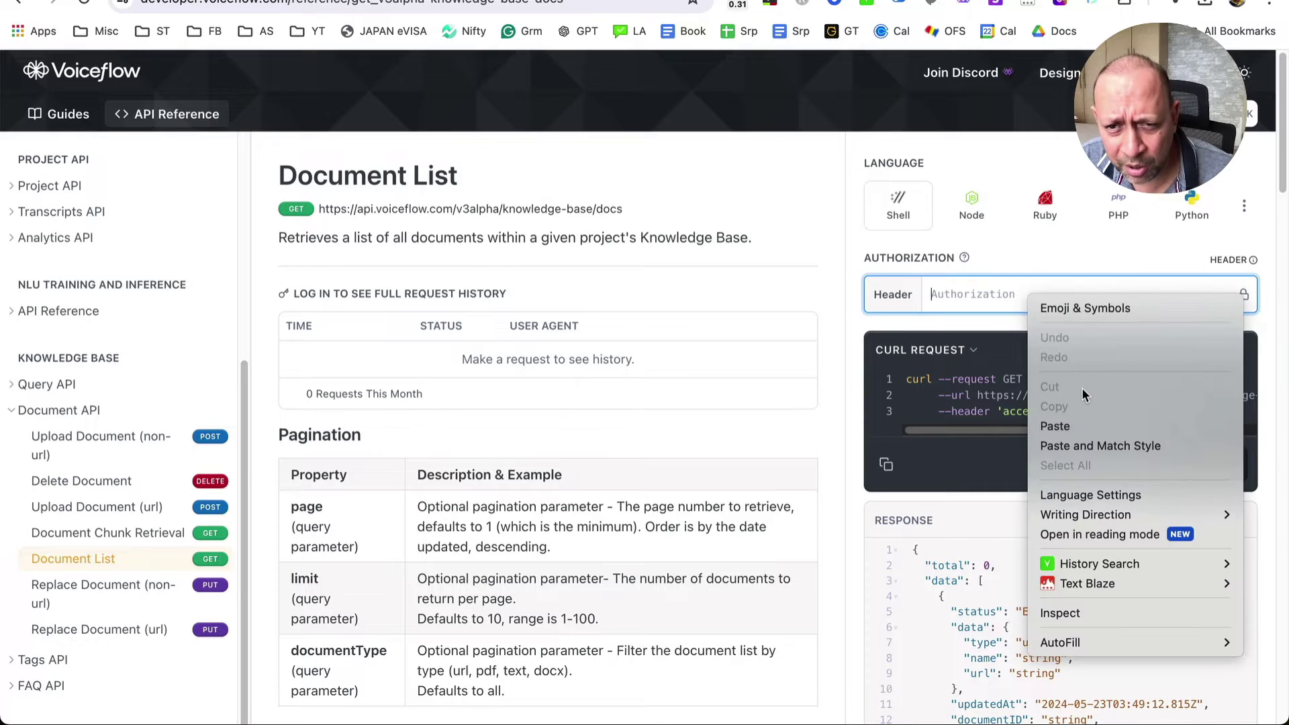
{"action": "left_click", "coordinate": [1074, 429]}
{"action": "key", "text": "ctrl+v"}
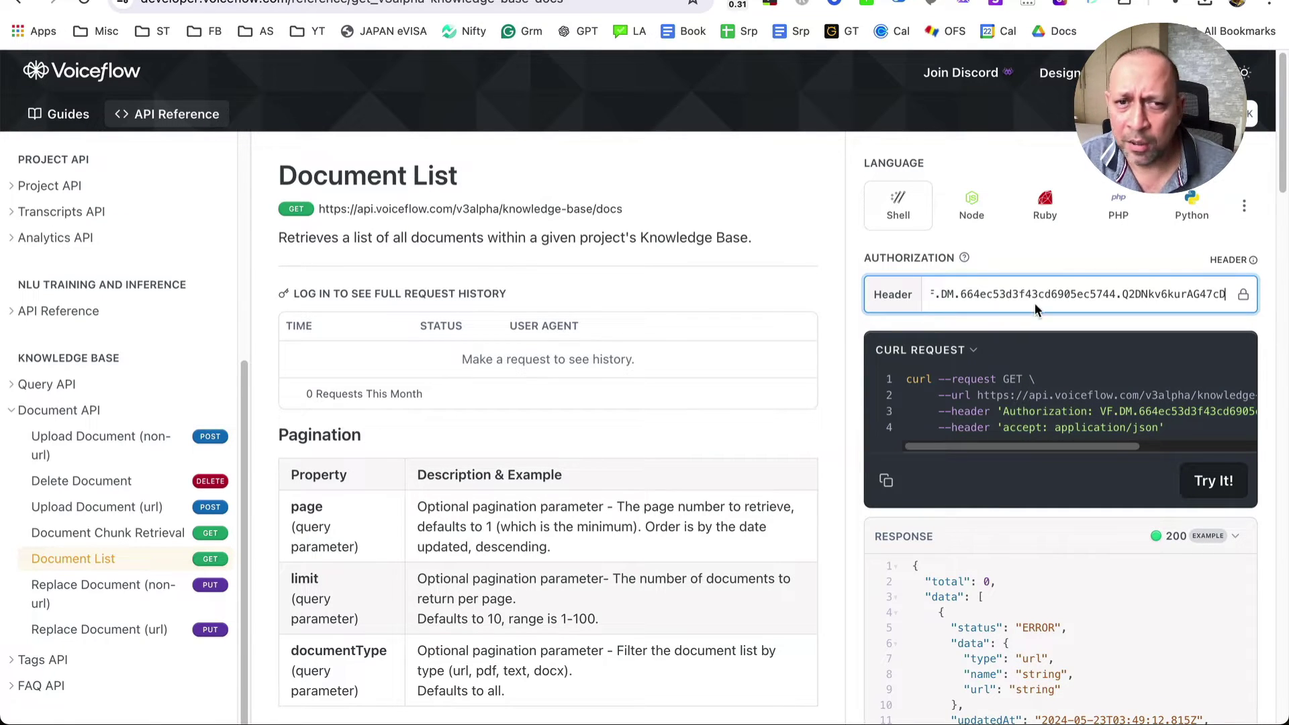
Step: Check the data source list in the Vikasa-KB-test knowledge base and return to the Document List reference
{"action": "key", "text": "ctrl+Tab"}
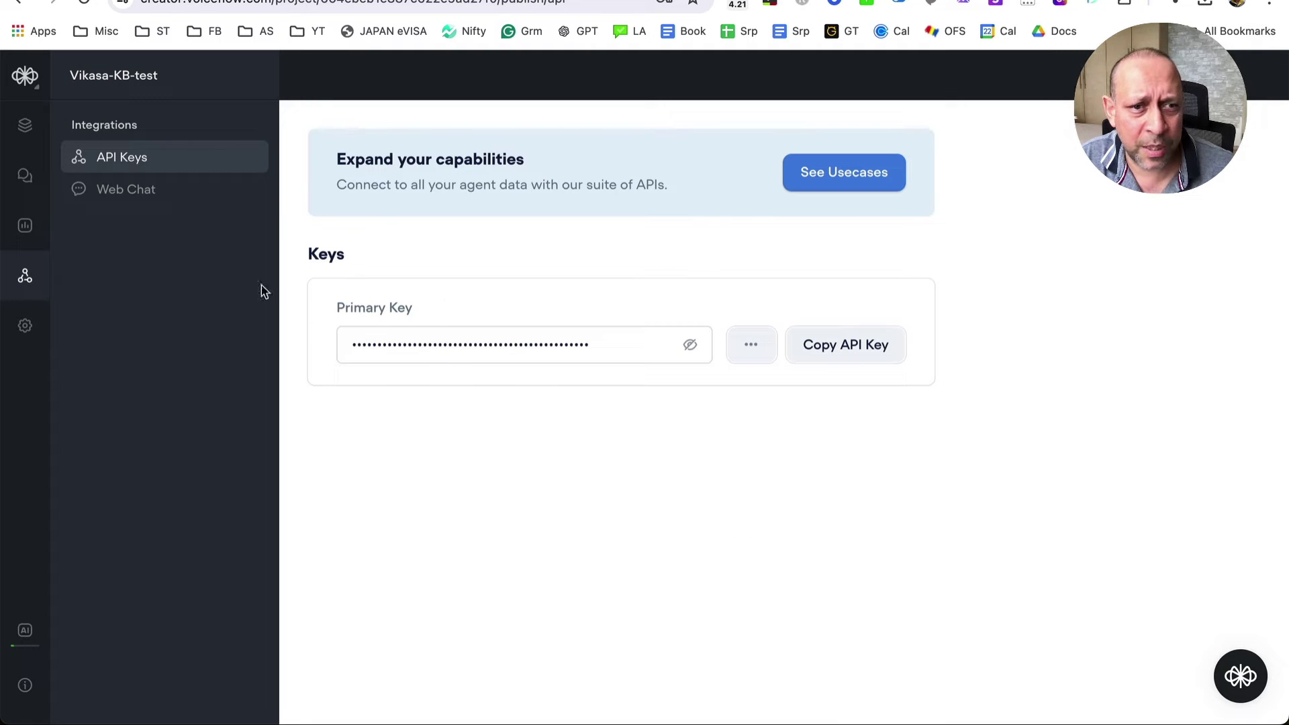
{"action": "left_click", "coordinate": [18, 2]}
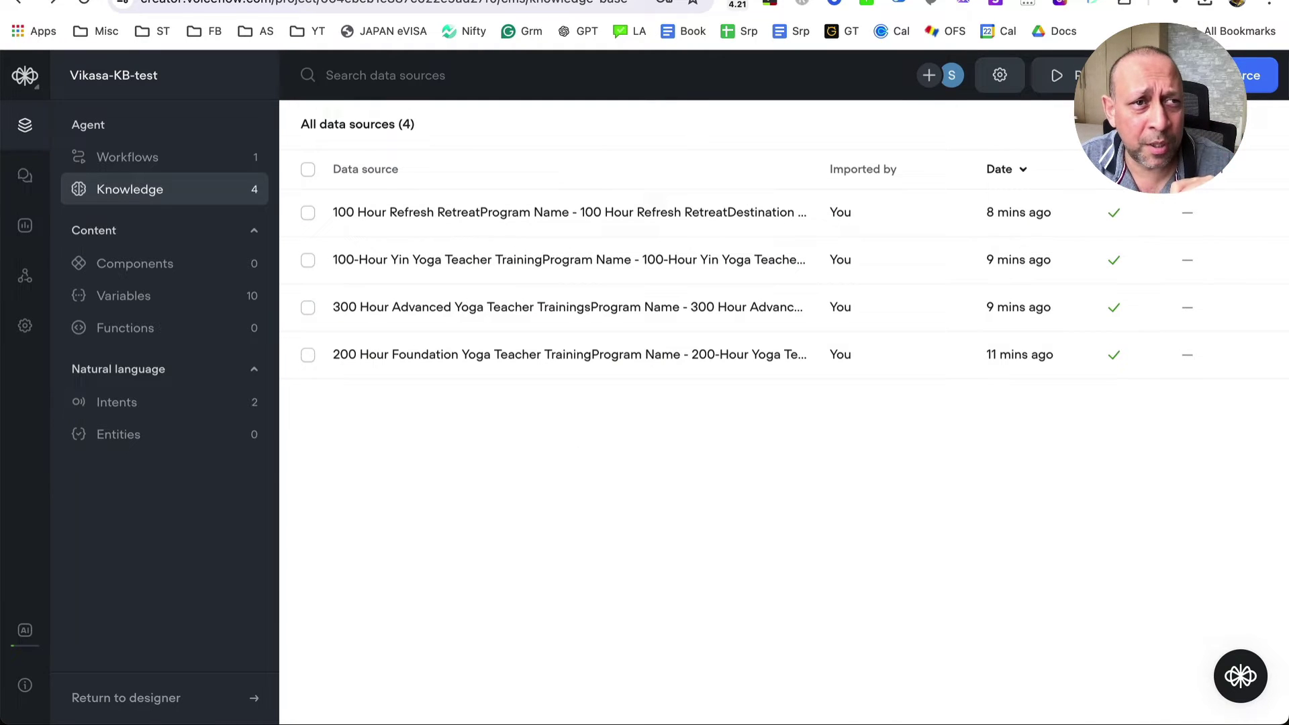
{"action": "key", "text": "ctrl+Tab"}
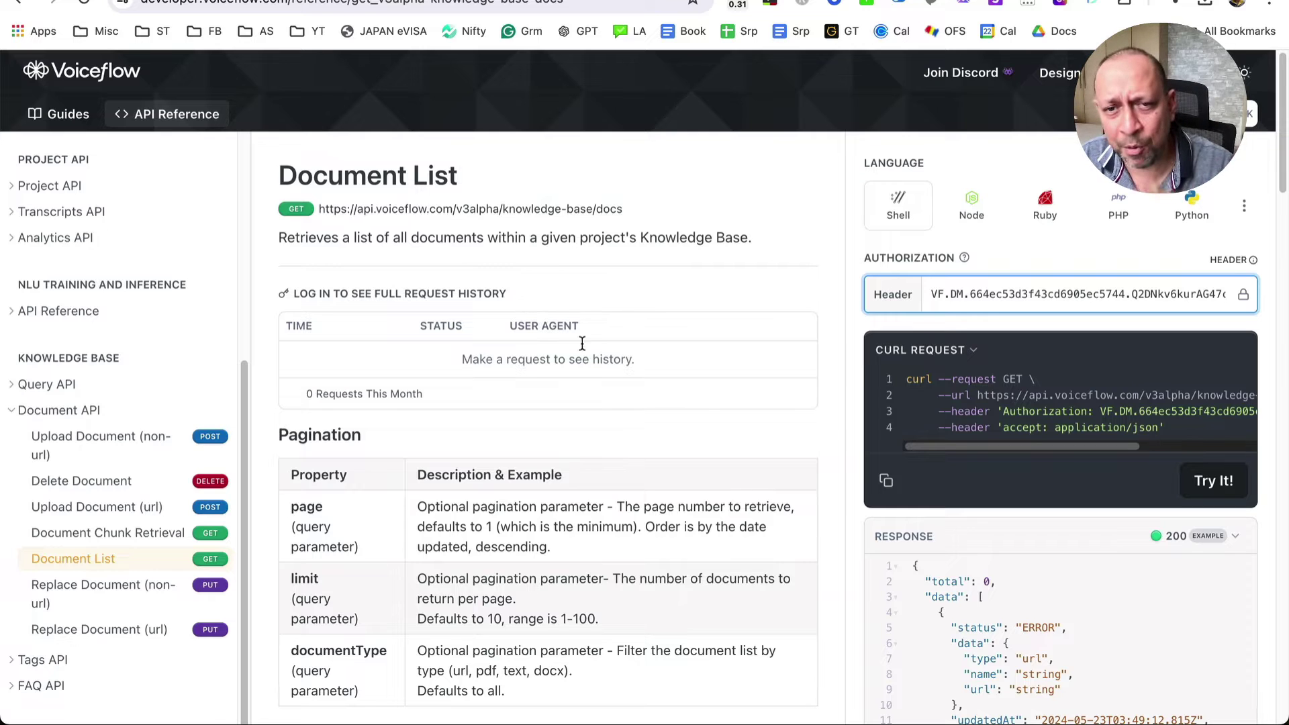
Step: Run the Document List request with the entered authorization
{"action": "scroll", "coordinate": [1047, 403], "scroll_direction": "down", "scroll_amount": 4}
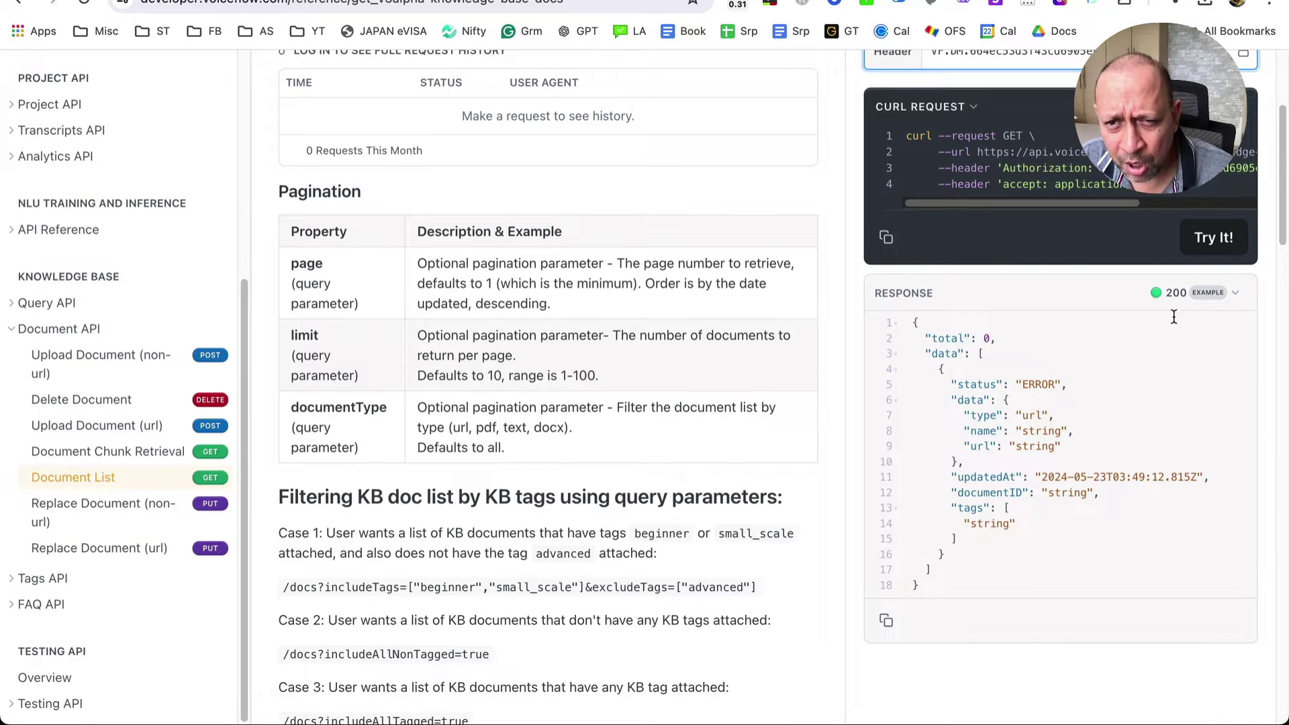
{"action": "scroll", "coordinate": [689, 199], "scroll_direction": "up", "scroll_amount": 1}
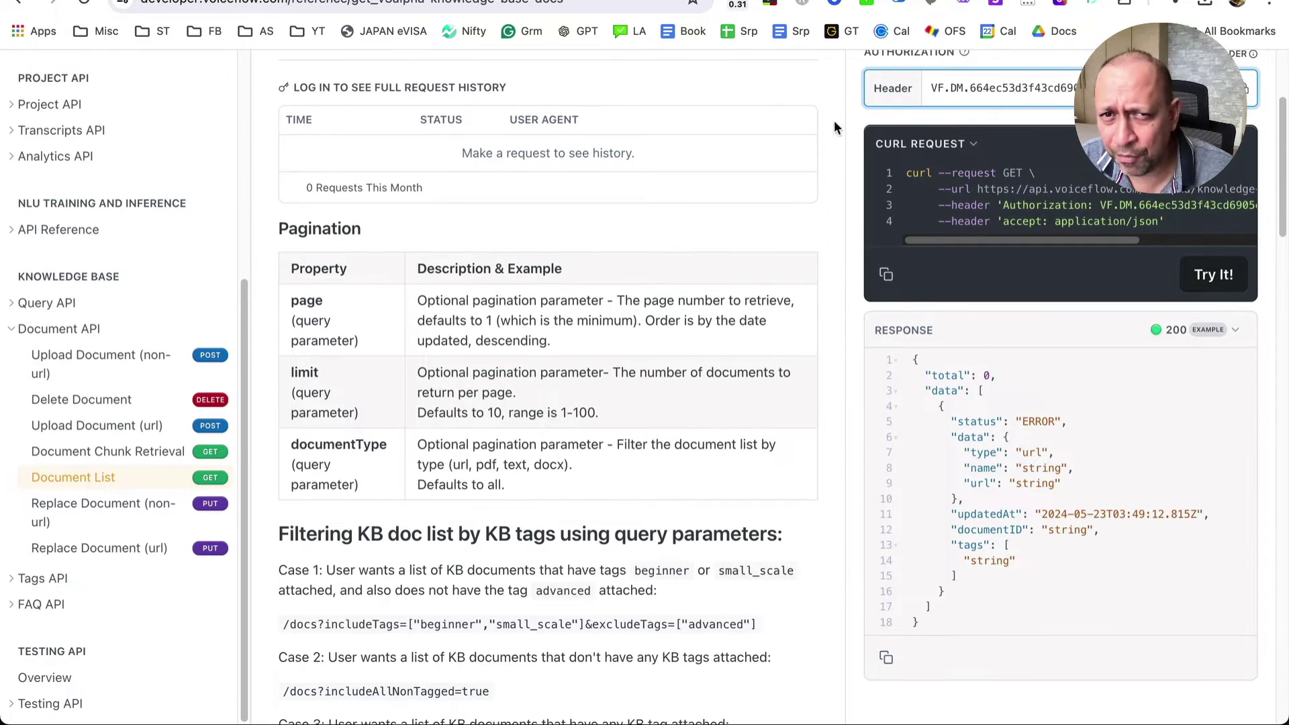
{"action": "left_click", "coordinate": [1208, 275]}
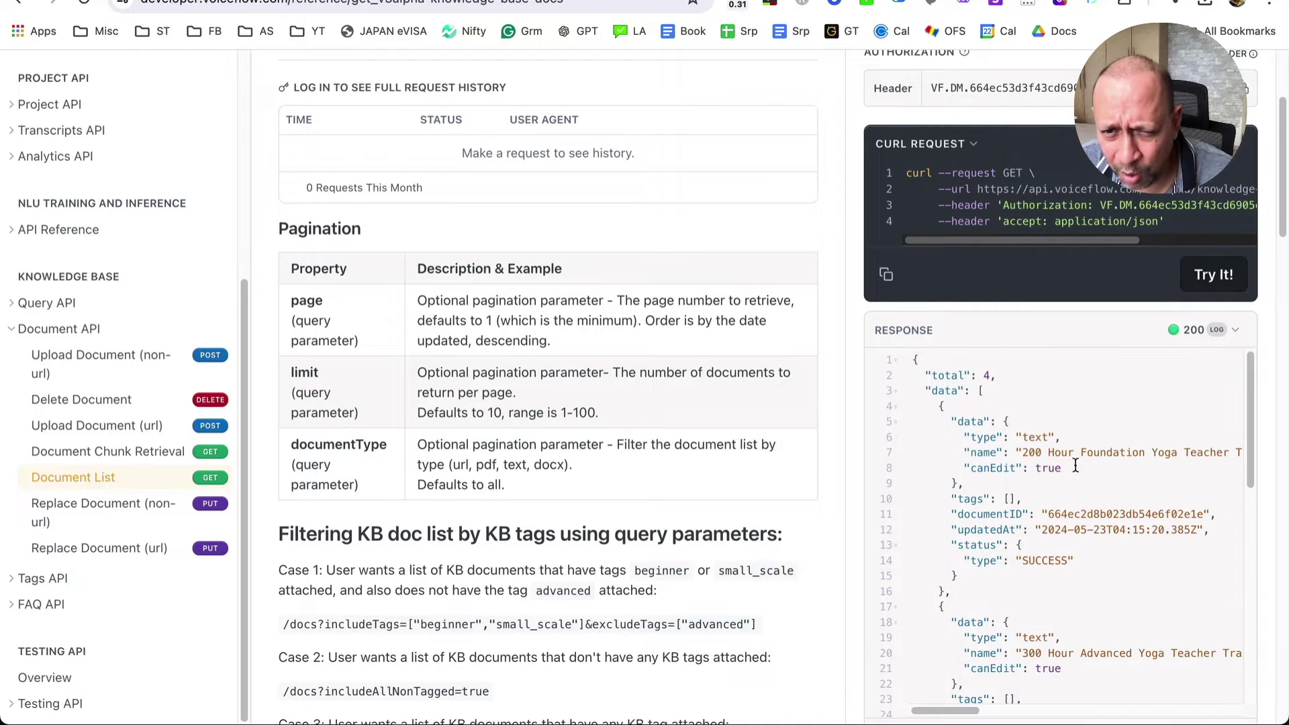
Step: Examine the Document List response, checking the total and the name of the first document
{"action": "scroll", "coordinate": [1077, 464], "scroll_direction": "up", "scroll_amount": 3}
{"action": "scroll", "coordinate": [1047, 430], "scroll_direction": "down", "scroll_amount": 2}
{"action": "scroll", "coordinate": [1056, 446], "scroll_direction": "down", "scroll_amount": 2}
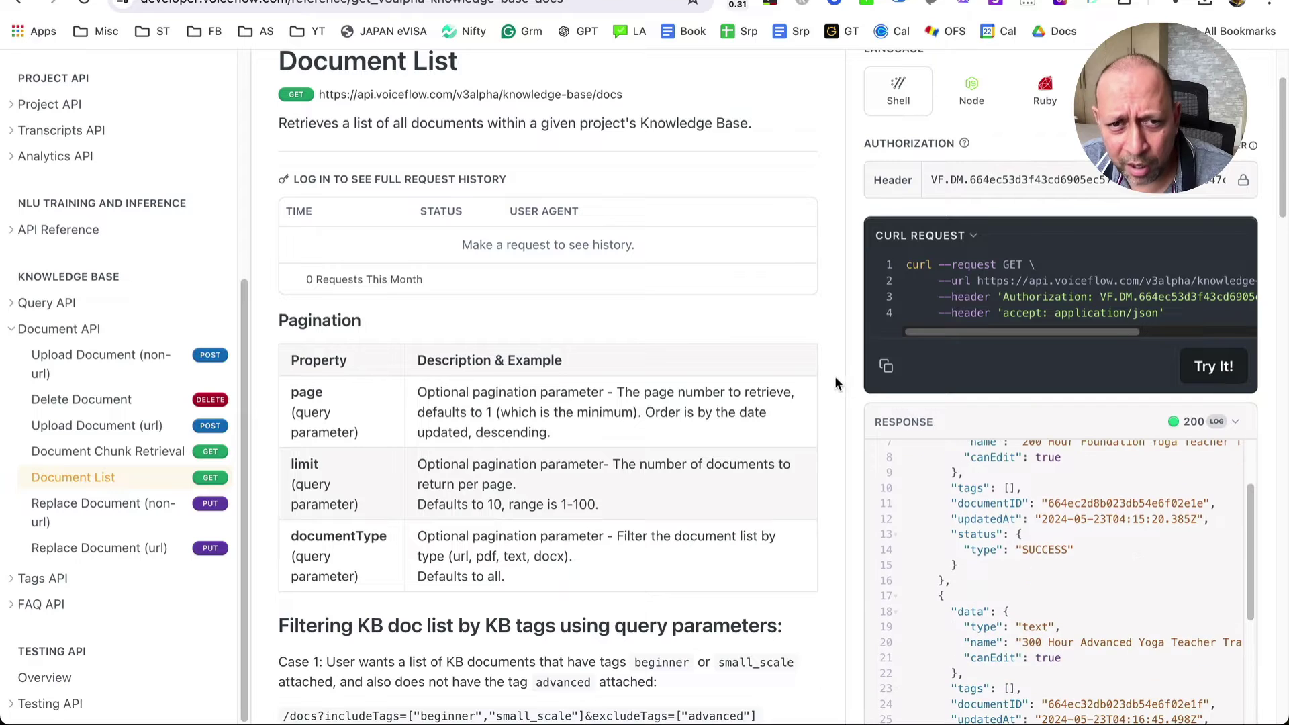
{"action": "scroll", "coordinate": [796, 386], "scroll_direction": "down", "scroll_amount": 4}
{"action": "left_click_drag", "start_coordinate": [1250, 413], "coordinate": [1250, 344]}
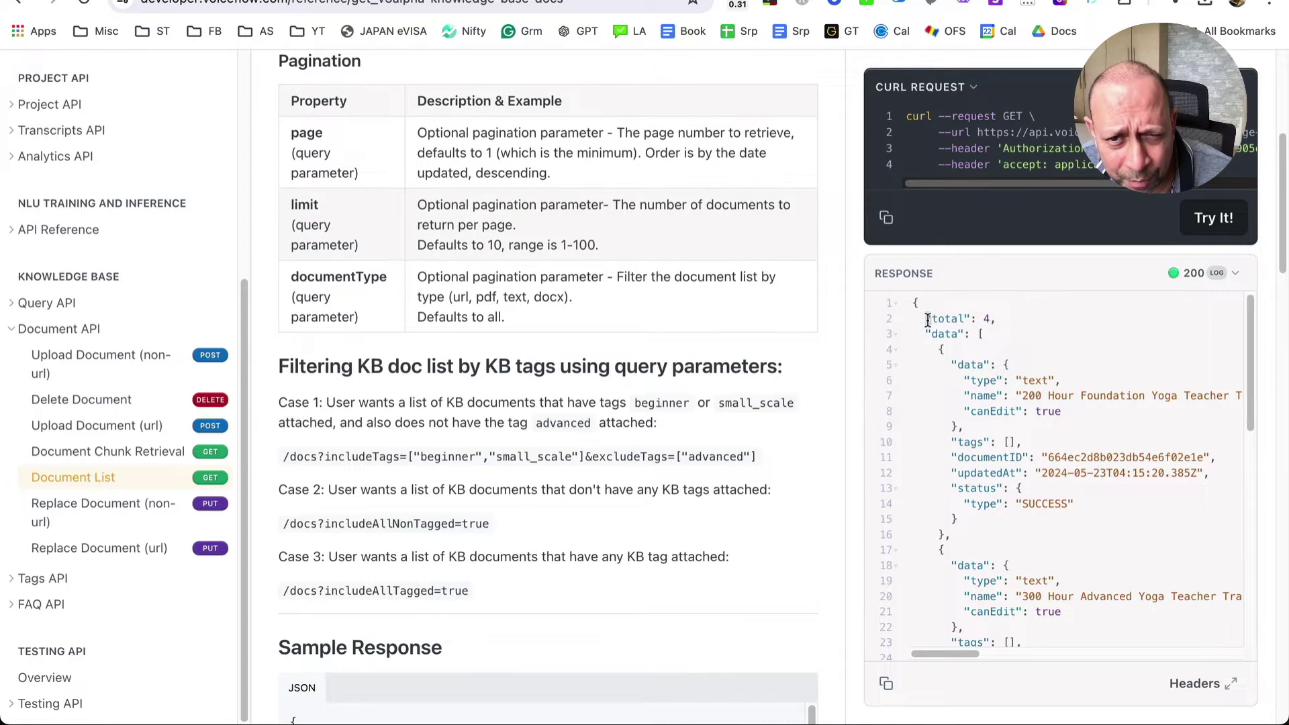
{"action": "left_click_drag", "start_coordinate": [925, 318], "coordinate": [1021, 320]}
{"action": "left_click", "coordinate": [1020, 352]}
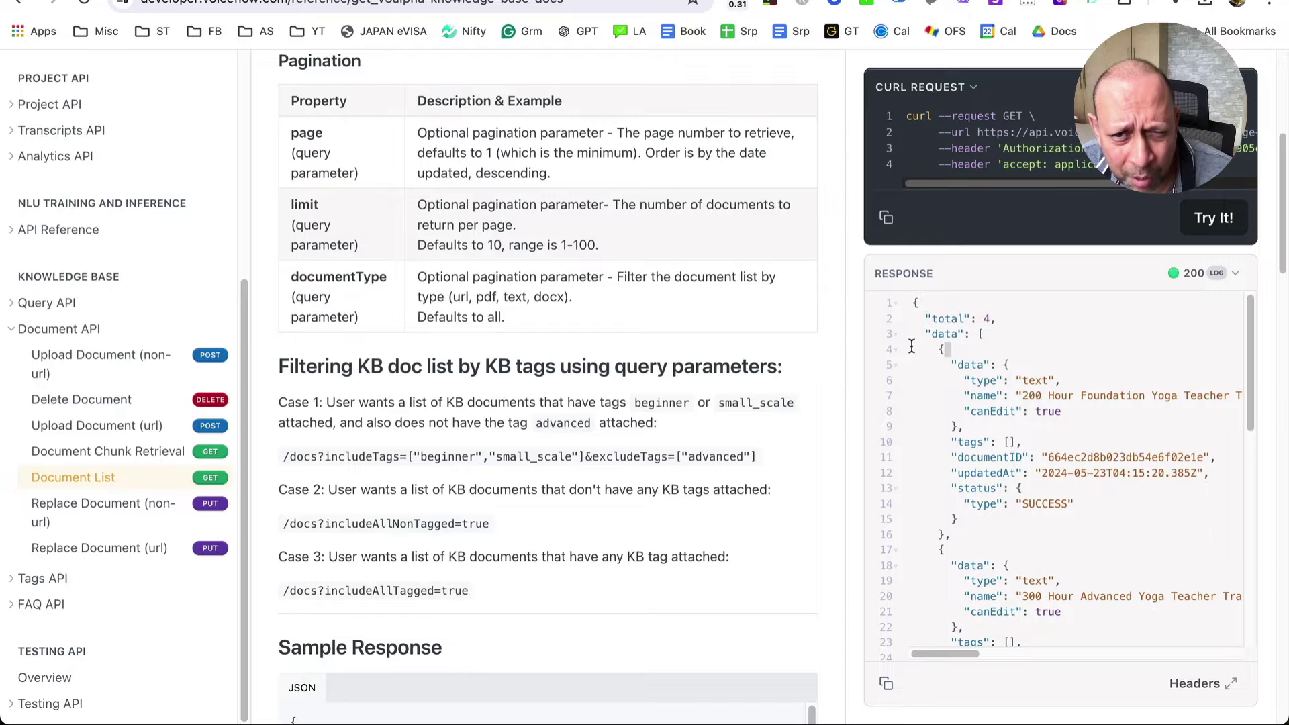
{"action": "left_click", "coordinate": [1025, 334]}
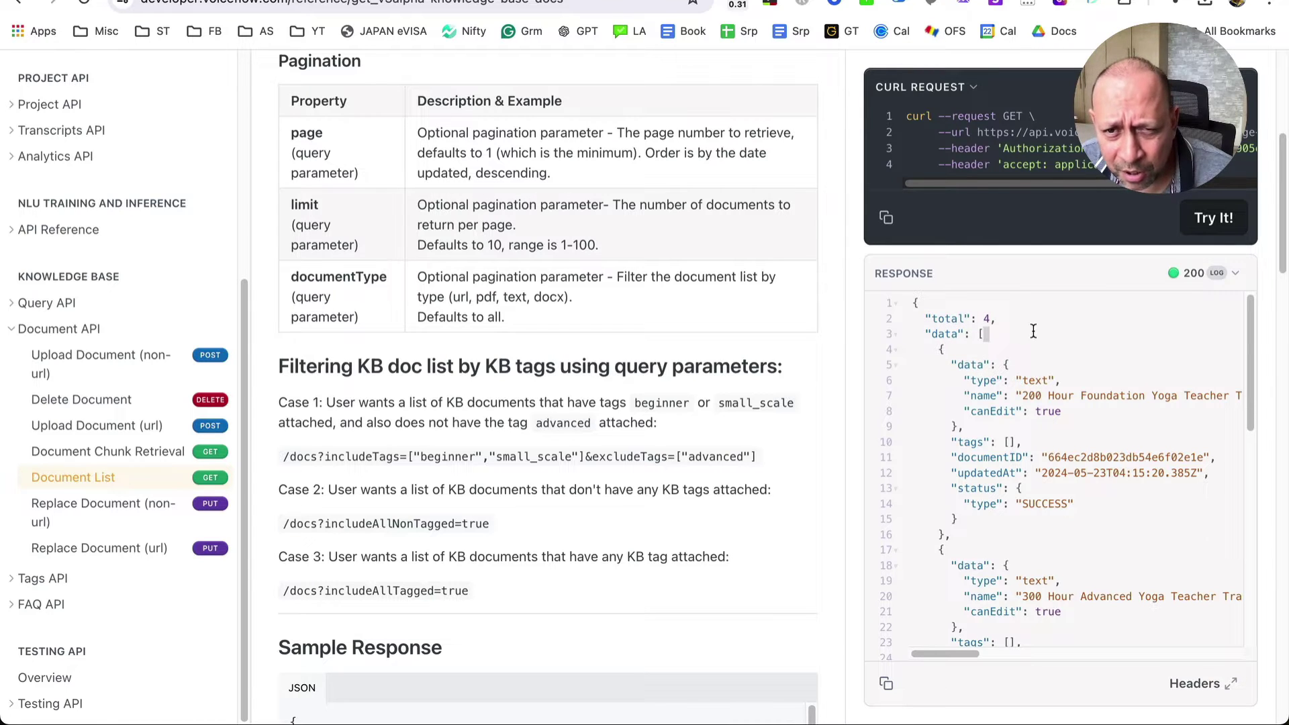
{"action": "mouse_move", "coordinate": [996, 318]}
{"action": "left_mouse_down"}
{"action": "mouse_move", "coordinate": [921, 319]}
{"action": "mouse_move", "coordinate": [1005, 317]}
{"action": "left_mouse_up"}
{"action": "left_click", "coordinate": [921, 318]}
{"action": "left_click", "coordinate": [1005, 316]}
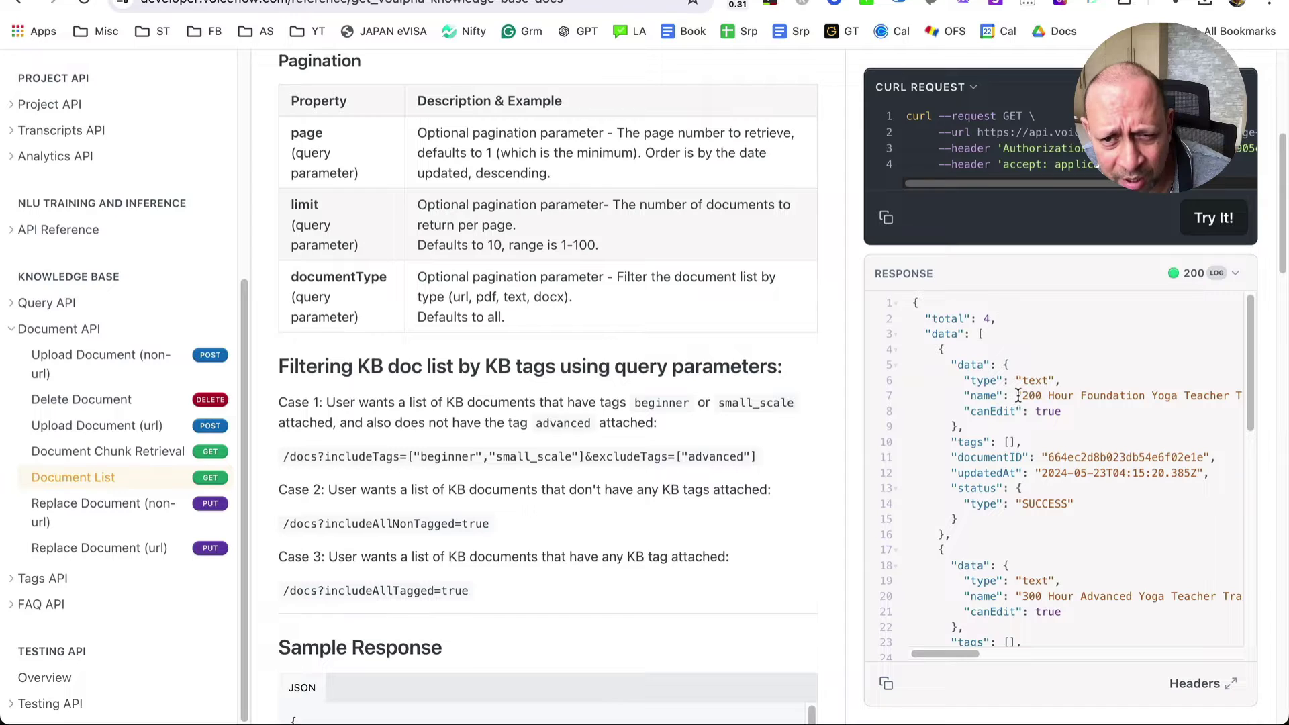
{"action": "left_click_drag", "start_coordinate": [1021, 395], "coordinate": [1098, 395]}
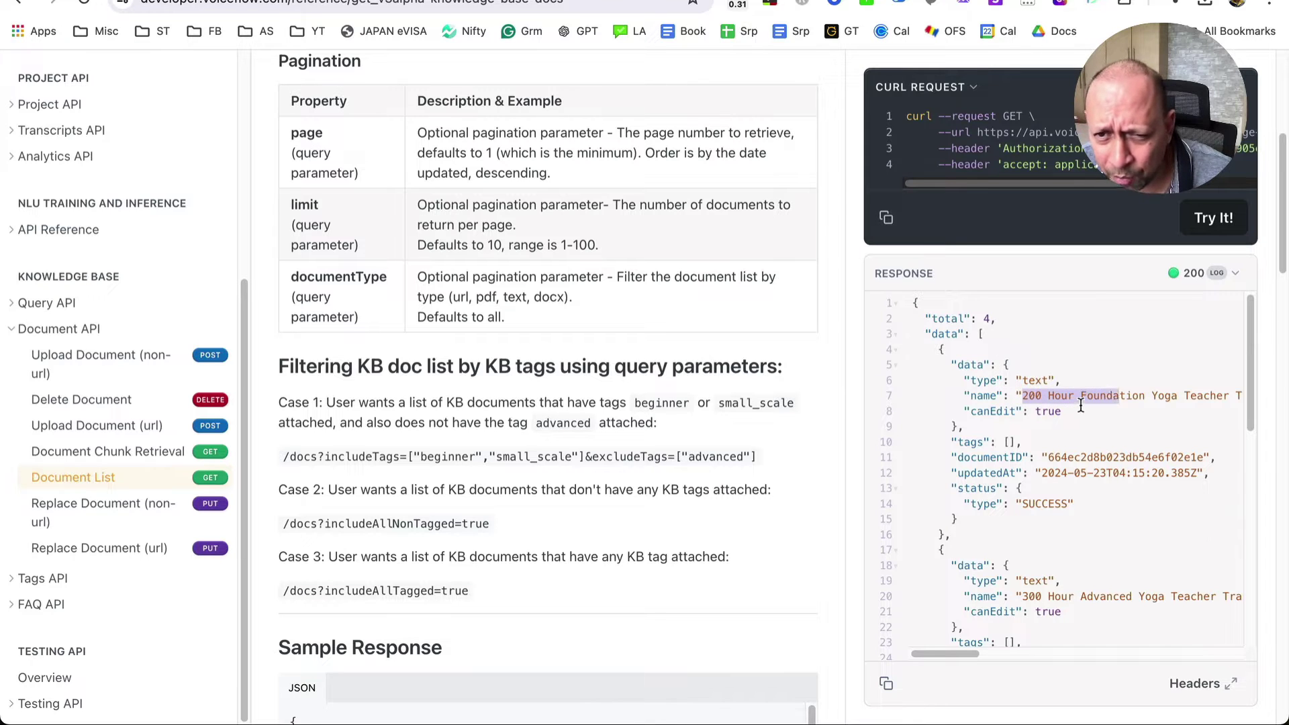
Step: Copy the entire Document List response and paste it into the untitled text editor document, replacing any existing content
{"action": "left_click", "coordinate": [1078, 407]}
{"action": "key", "text": "super+a"}
{"action": "key", "text": "super+c"}
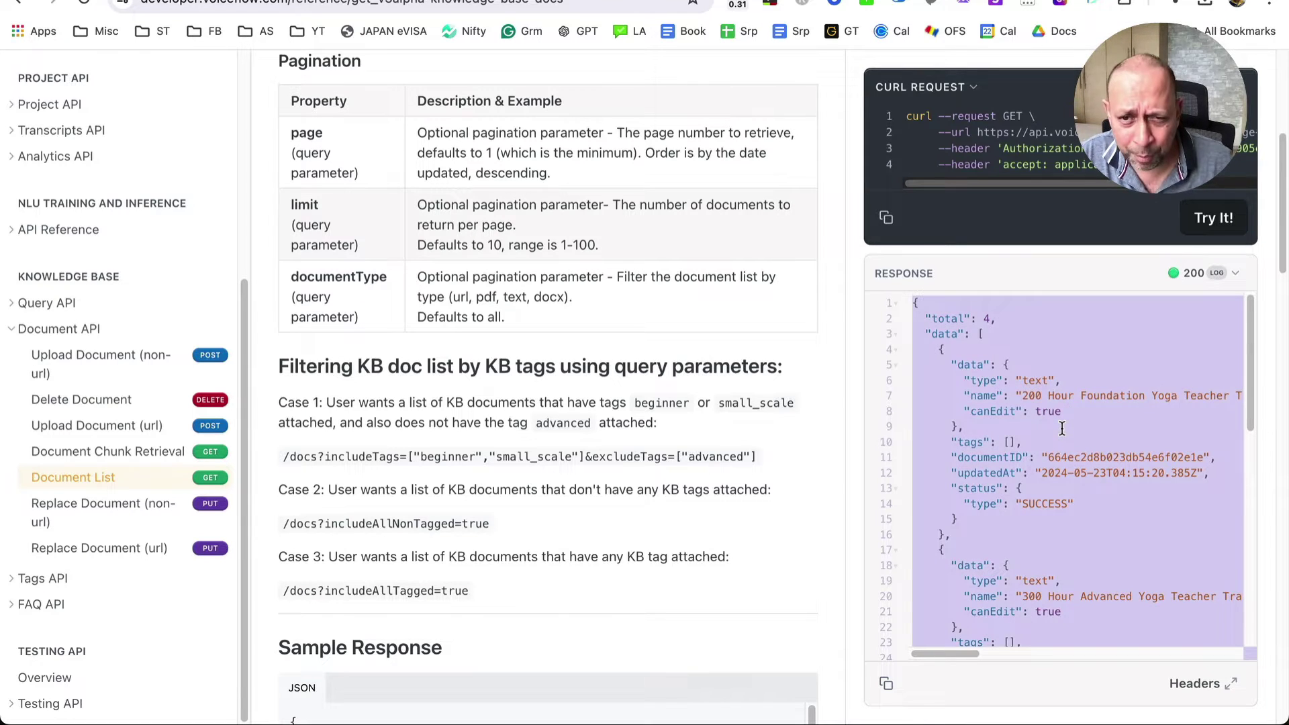
{"action": "mouse_move", "coordinate": [396, 708]}
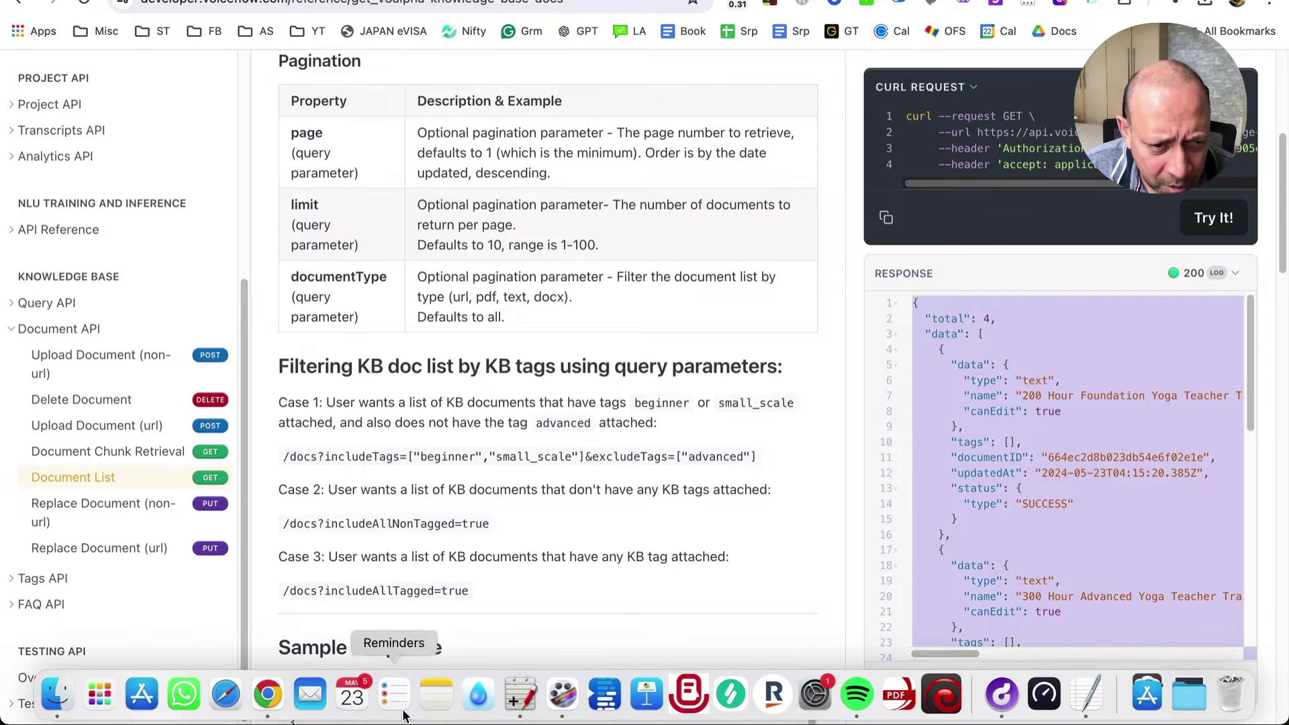
{"action": "left_click", "coordinate": [523, 699]}
{"action": "left_click", "coordinate": [470, 153]}
{"action": "key", "text": "super+a"}
{"action": "key", "text": "super+v"}
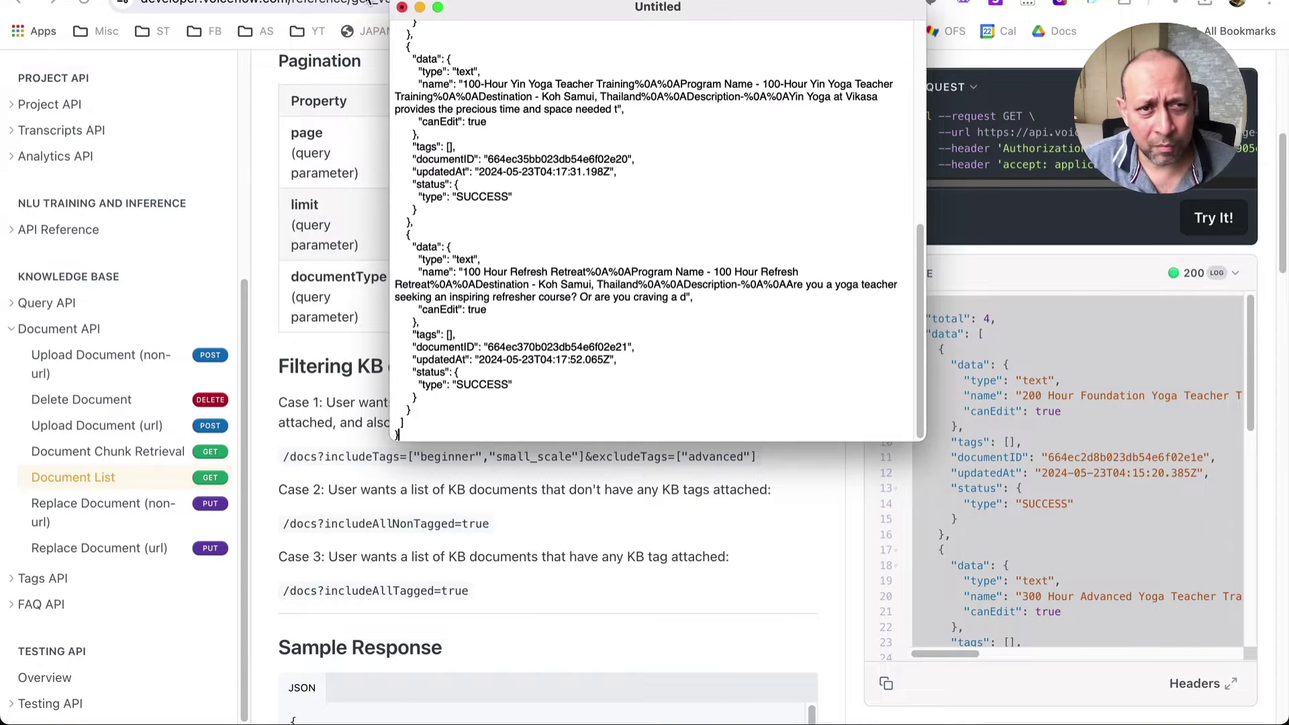
Step: Reposition and enlarge the untitled text editor window to fit more of the pasted Document List response
{"action": "left_click_drag", "start_coordinate": [516, 20], "coordinate": [344, 0]}
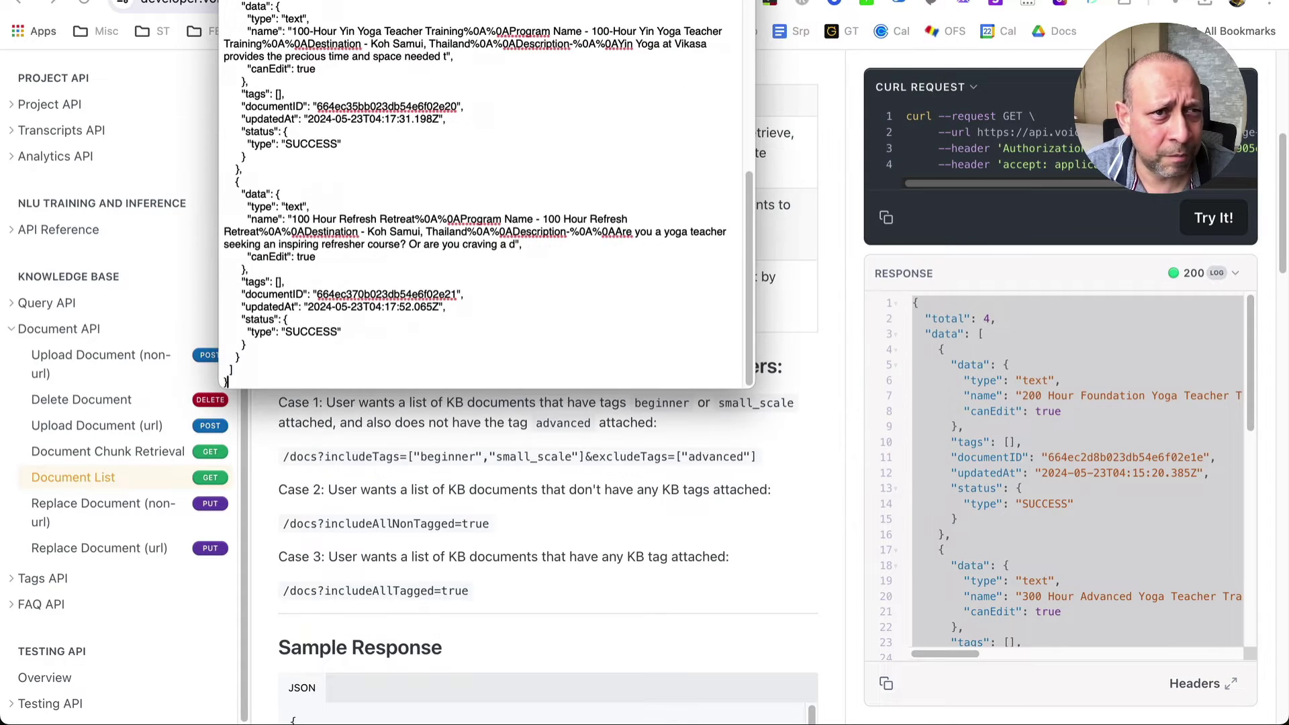
{"action": "left_click_drag", "start_coordinate": [752, 390], "coordinate": [1146, 695]}
{"action": "right_click", "coordinate": [386, 144]}
{"action": "left_click", "coordinate": [783, 321]}
{"action": "left_click_drag", "start_coordinate": [416, 213], "coordinate": [376, 2]}
{"action": "left_click", "coordinate": [354, 346]}
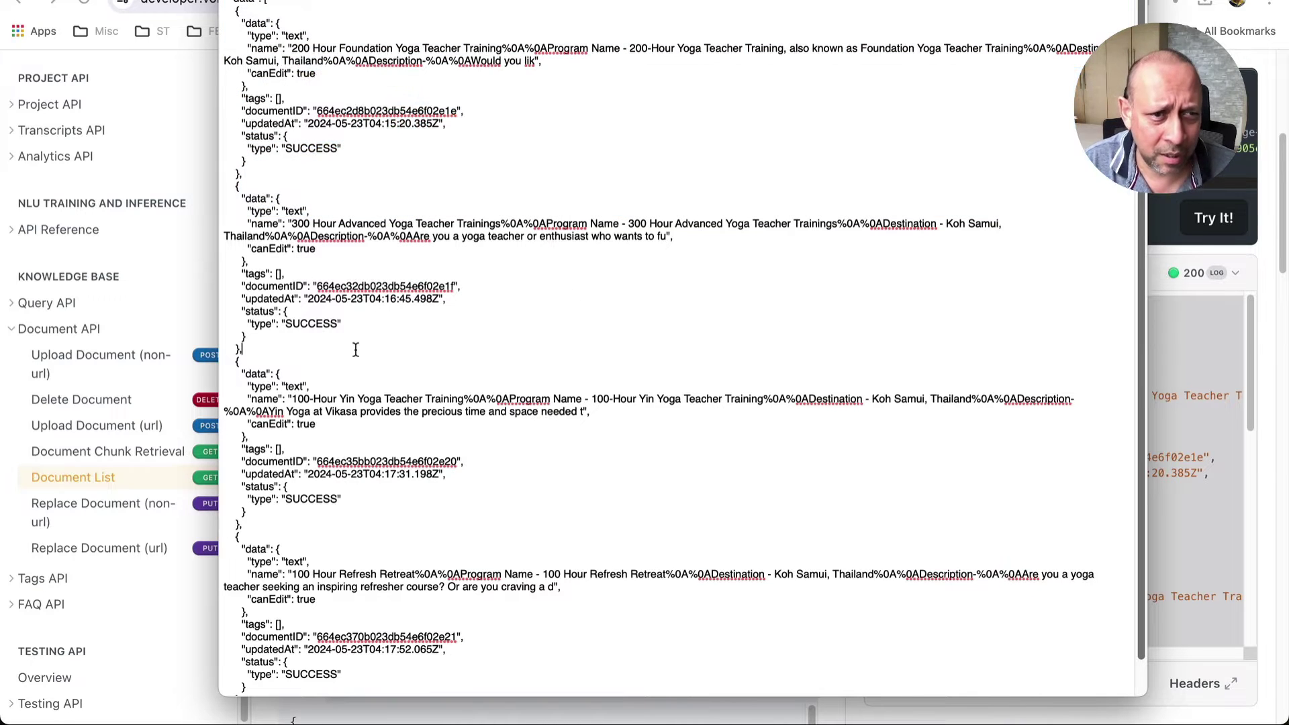
Step: Set the font size of the entire pasted response to 18 and close the font settings
{"action": "key", "text": "super+a"}
{"action": "right_click", "coordinate": [368, 210]}
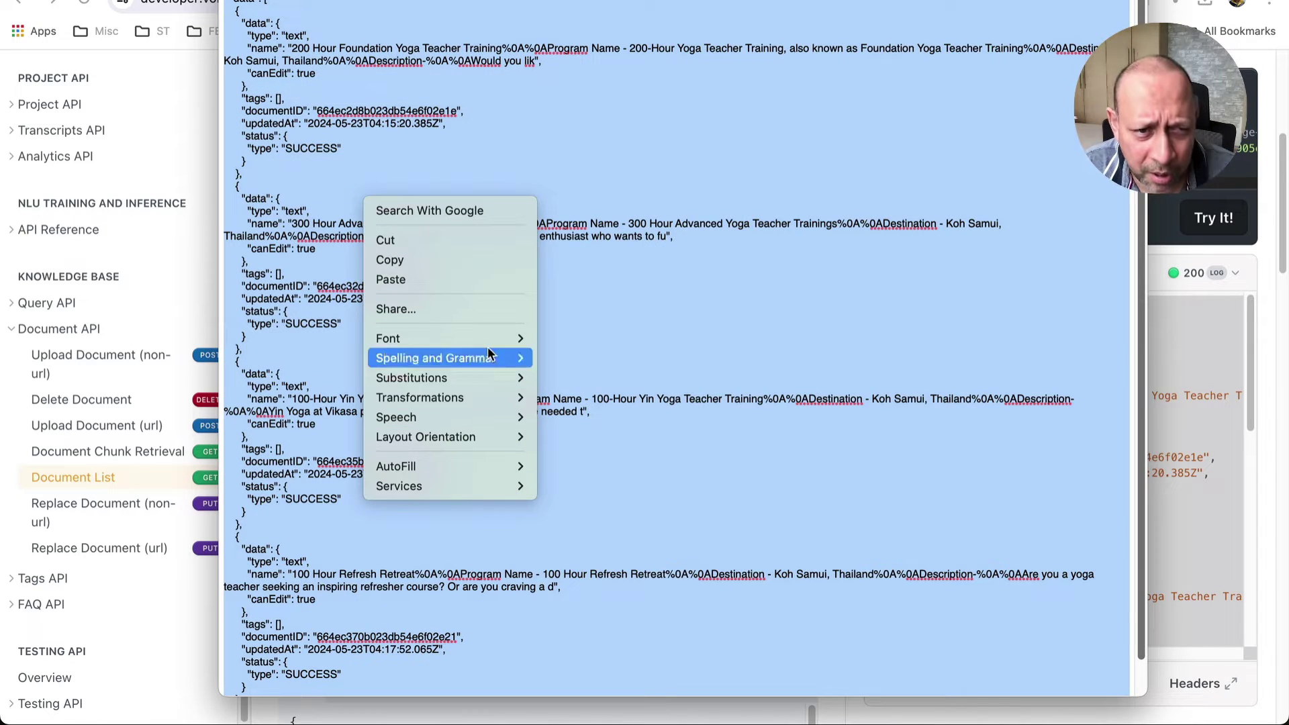
{"action": "mouse_move", "coordinate": [466, 340]}
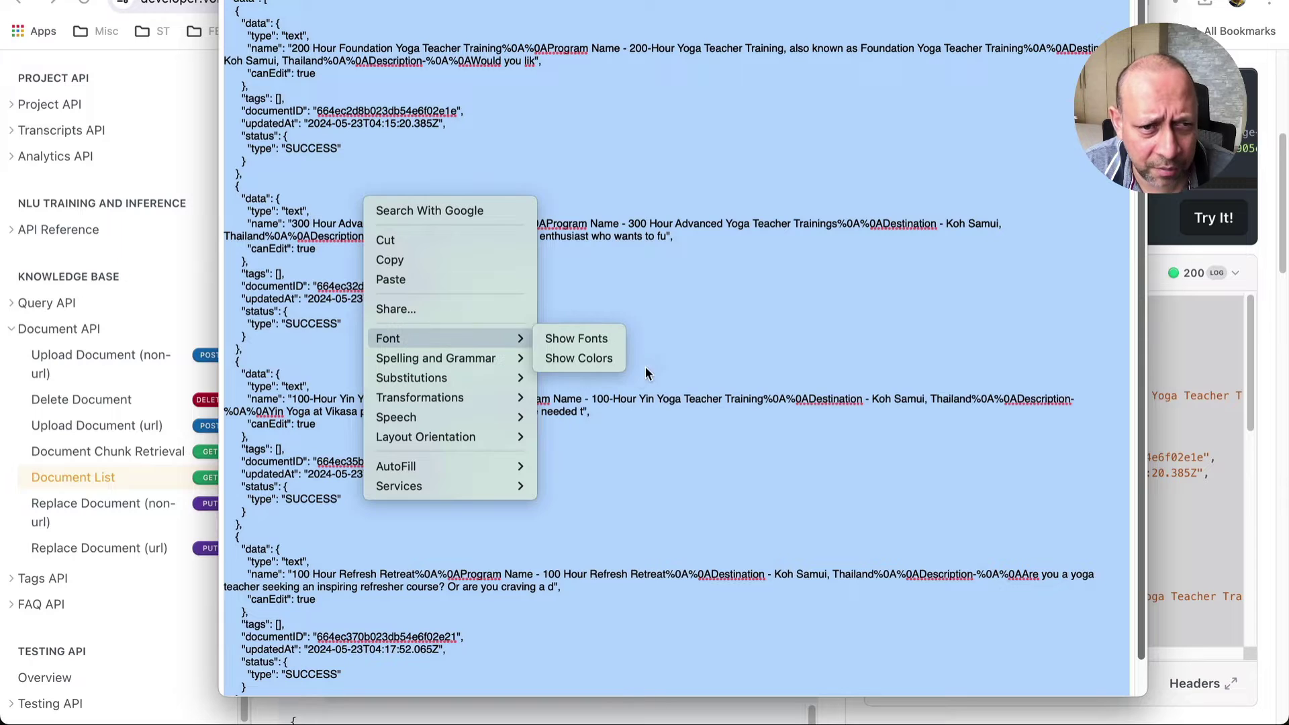
{"action": "left_click", "coordinate": [580, 339]}
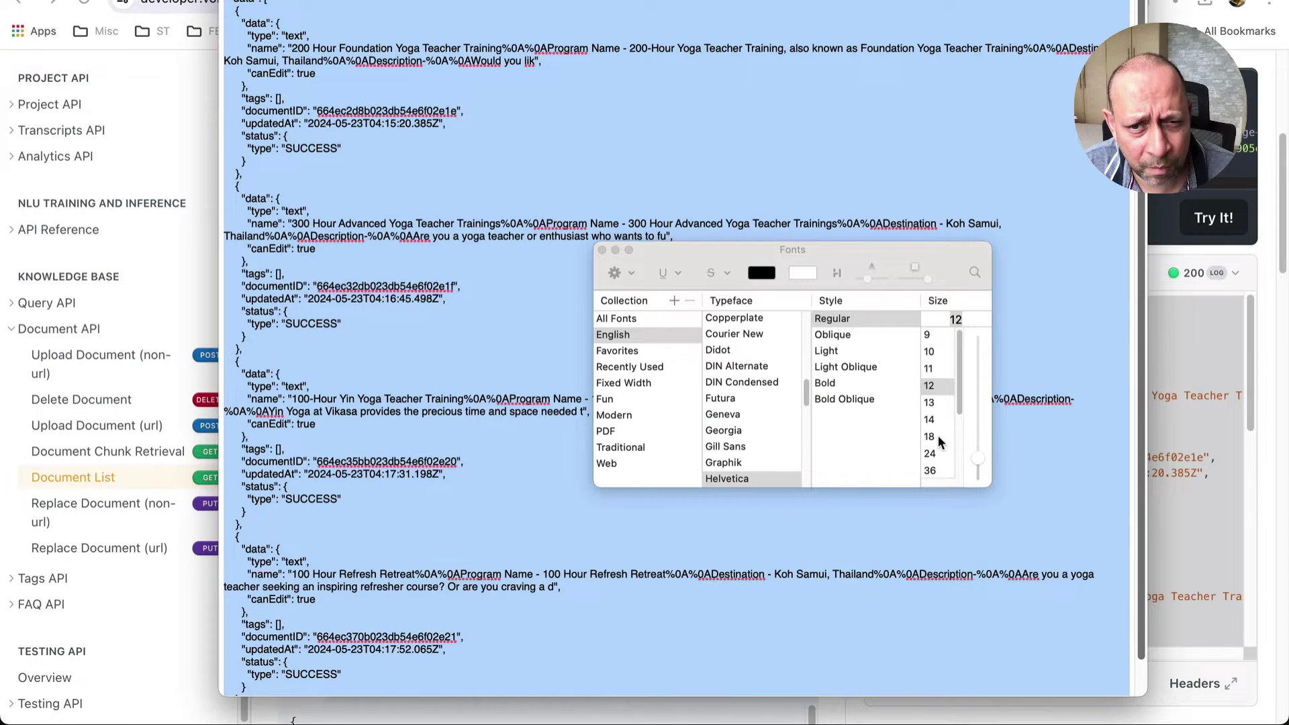
{"action": "left_click", "coordinate": [937, 435]}
{"action": "left_click", "coordinate": [479, 180]}
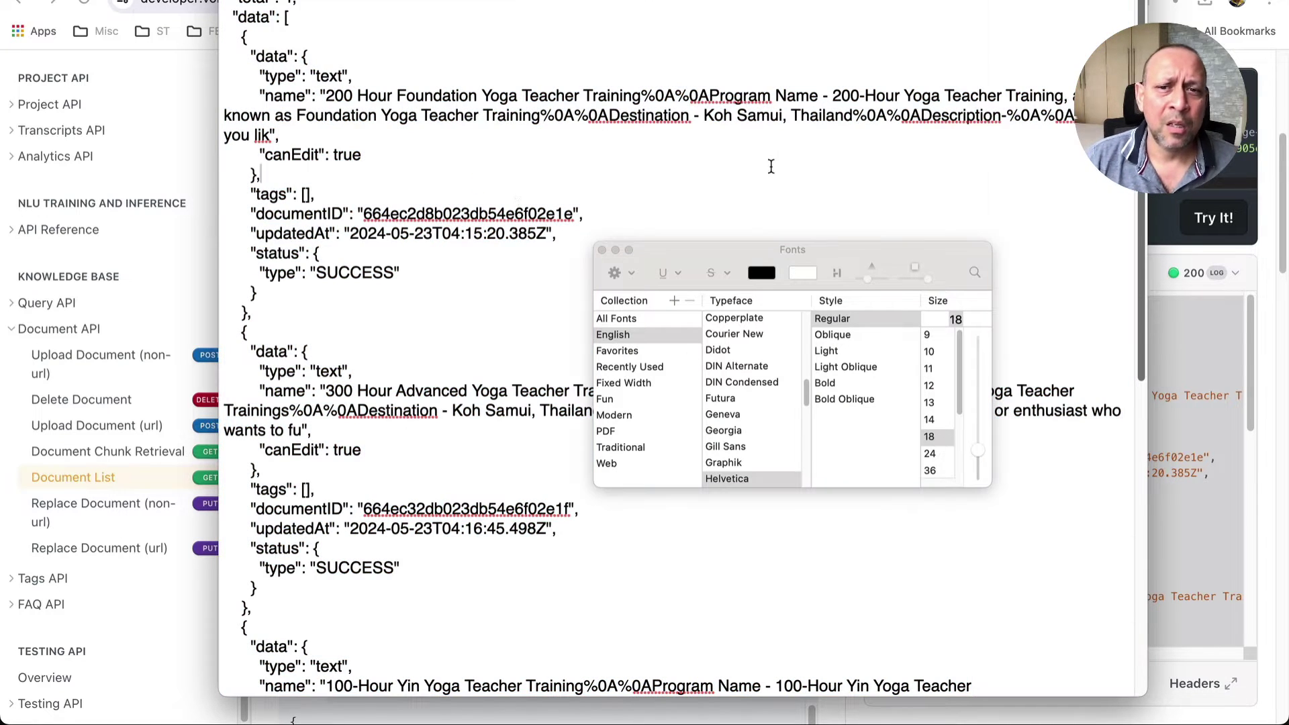
{"action": "left_click", "coordinate": [601, 250]}
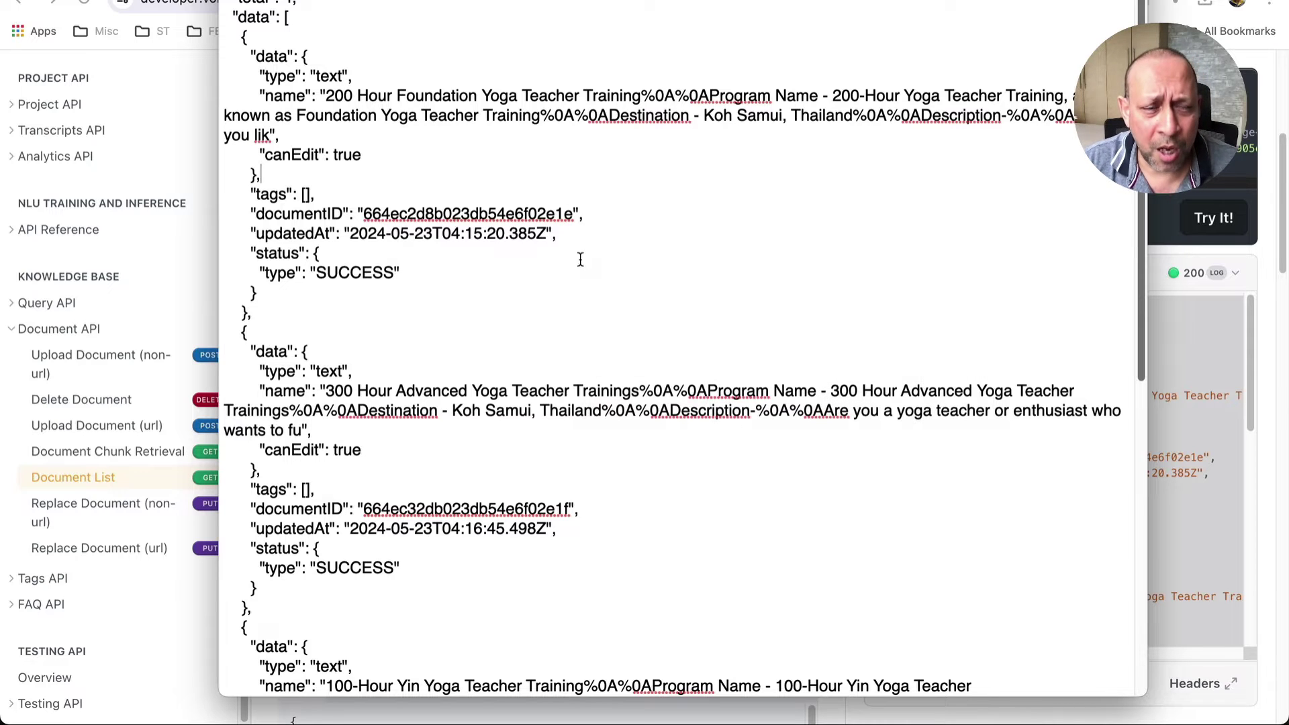
Step: Examine the 200 Hour Foundation Yoga Teacher Training entry in the response, checking its name, document ID and tags
{"action": "left_click", "coordinate": [267, 28]}
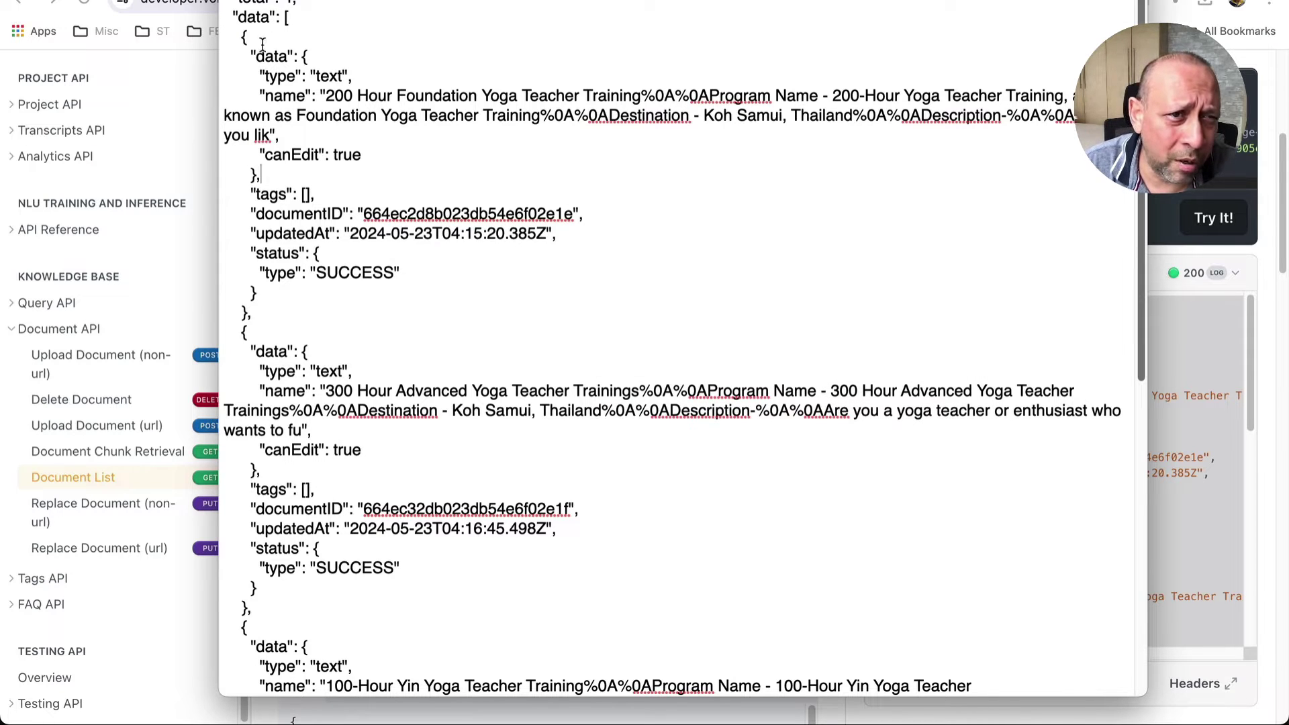
{"action": "left_click", "coordinate": [311, 23]}
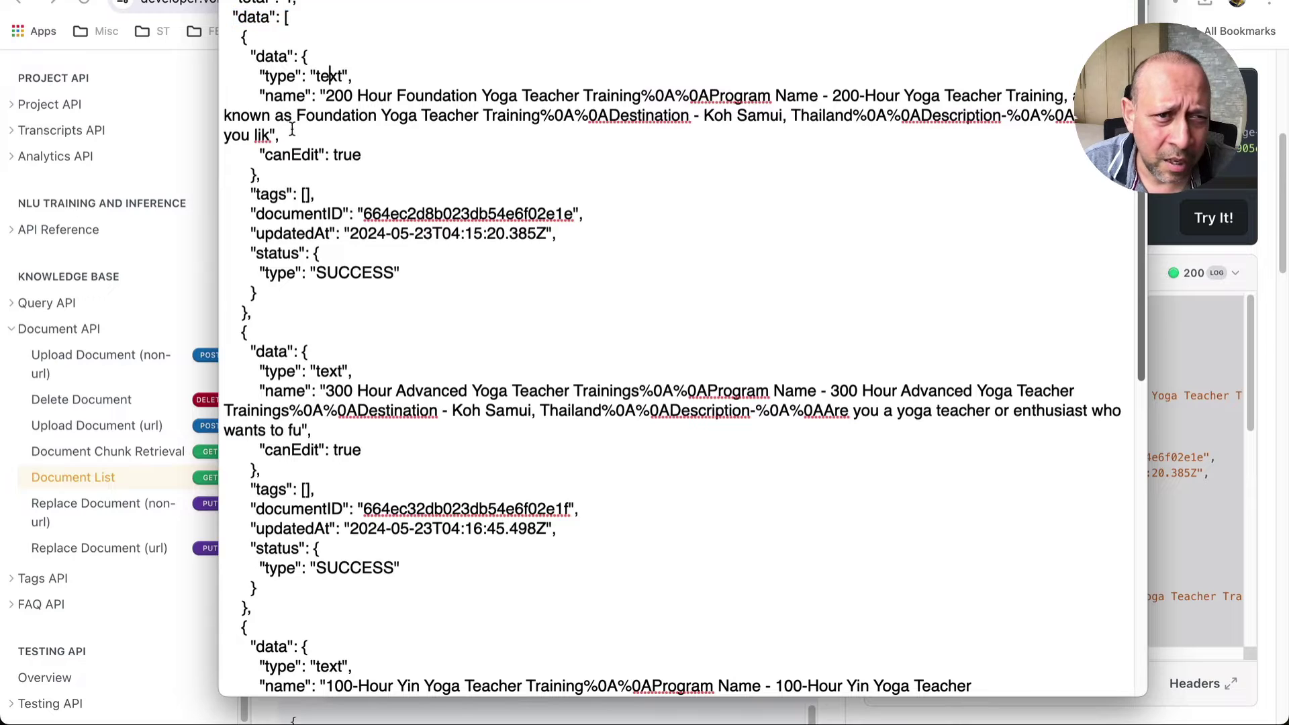
{"action": "left_click_drag", "start_coordinate": [321, 95], "coordinate": [707, 96]}
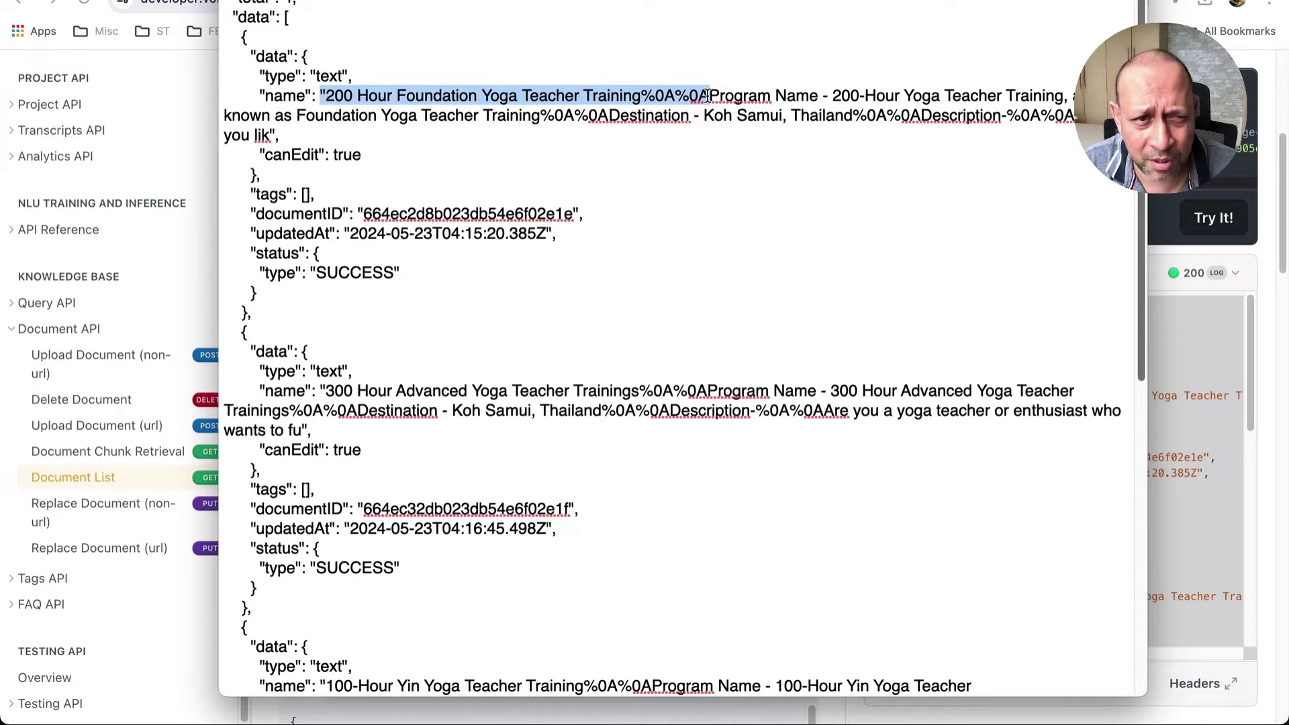
{"action": "left_click", "coordinate": [677, 127]}
{"action": "double_click", "coordinate": [428, 215]}
{"action": "left_click", "coordinate": [566, 276]}
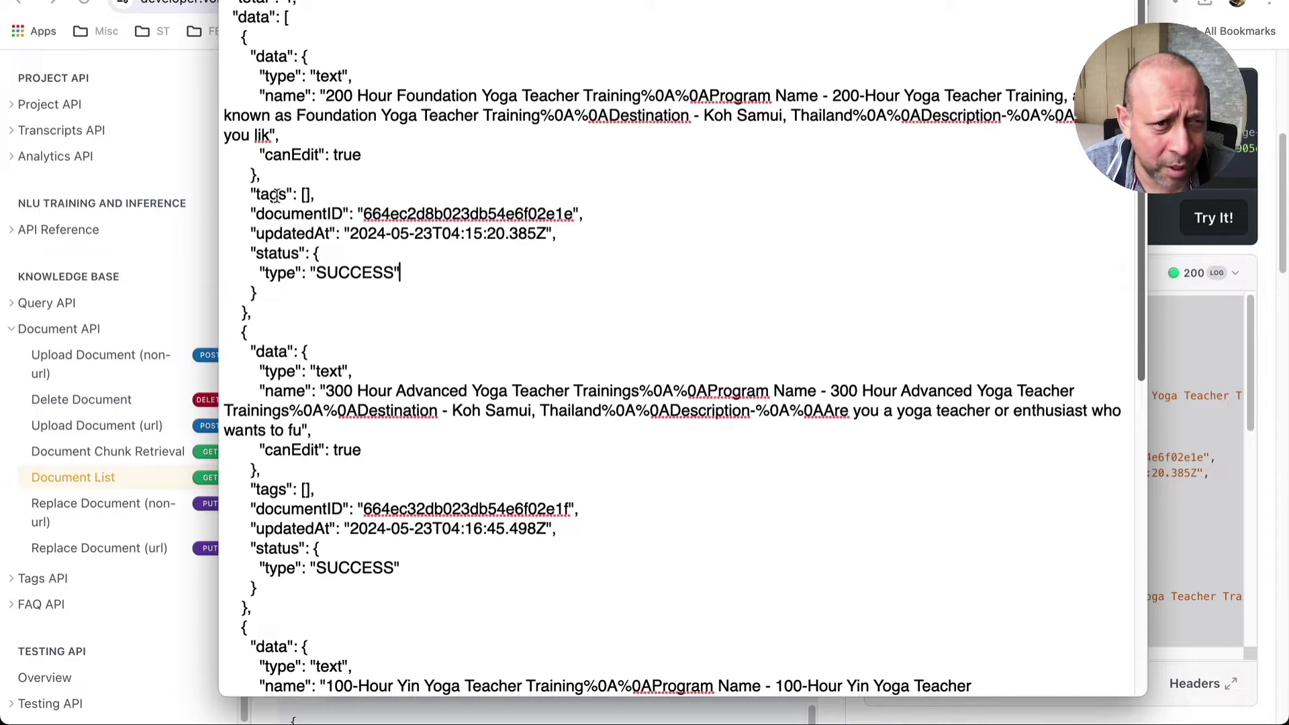
{"action": "left_click_drag", "start_coordinate": [316, 194], "coordinate": [218, 194]}
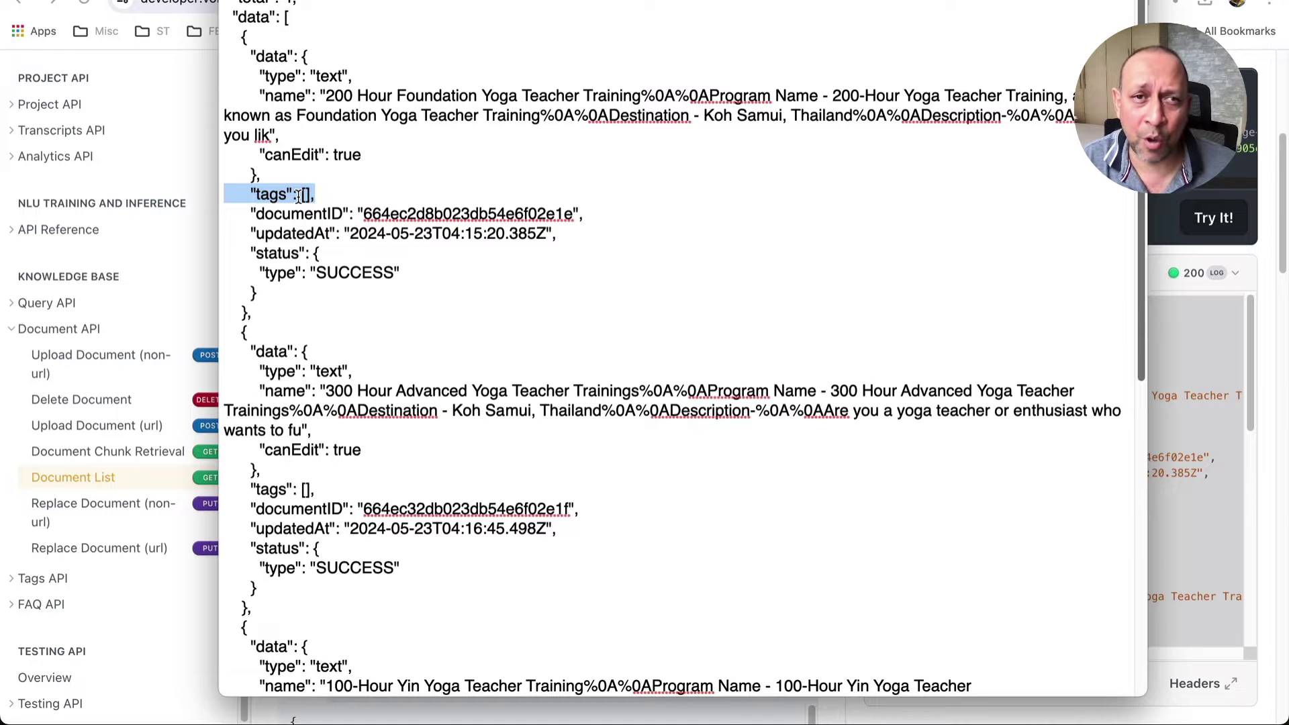
{"action": "left_click", "coordinate": [401, 158]}
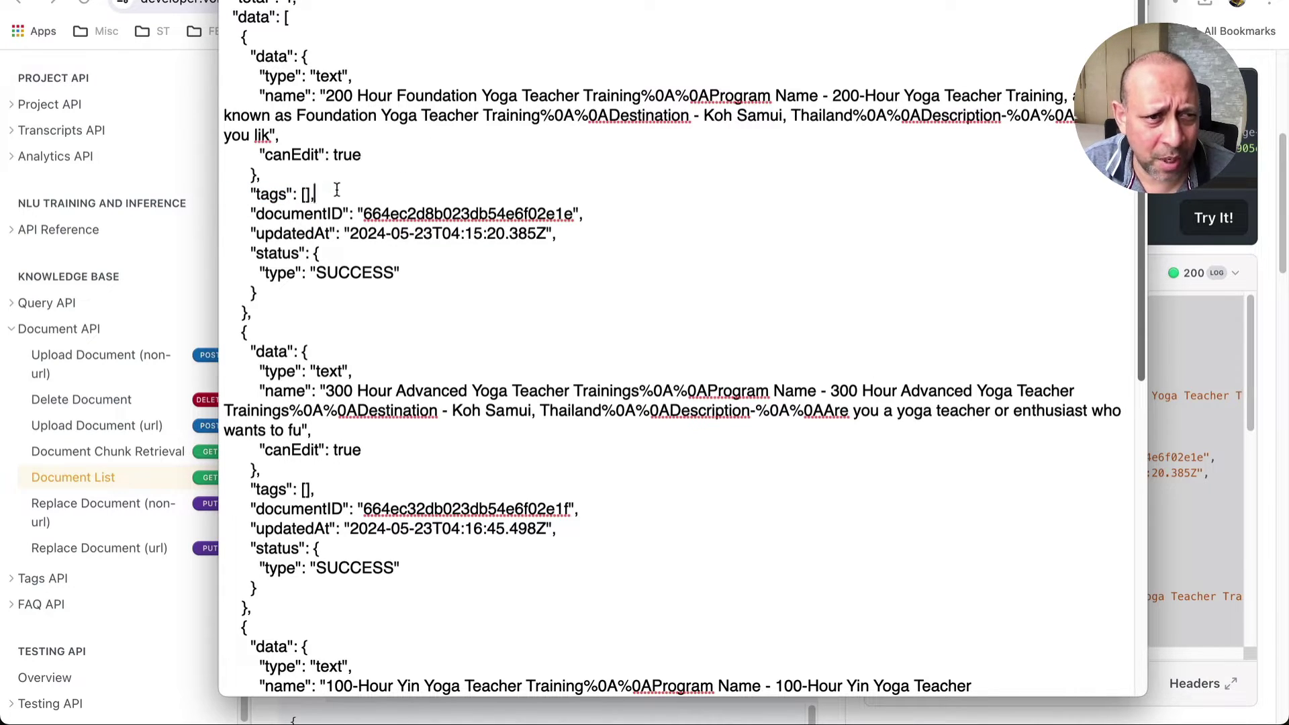
Step: Compare the tags, document IDs and names of the remaining entries, and return to the Document List reference
{"action": "left_click_drag", "start_coordinate": [314, 194], "coordinate": [240, 195]}
{"action": "triple_click", "coordinate": [329, 492]}
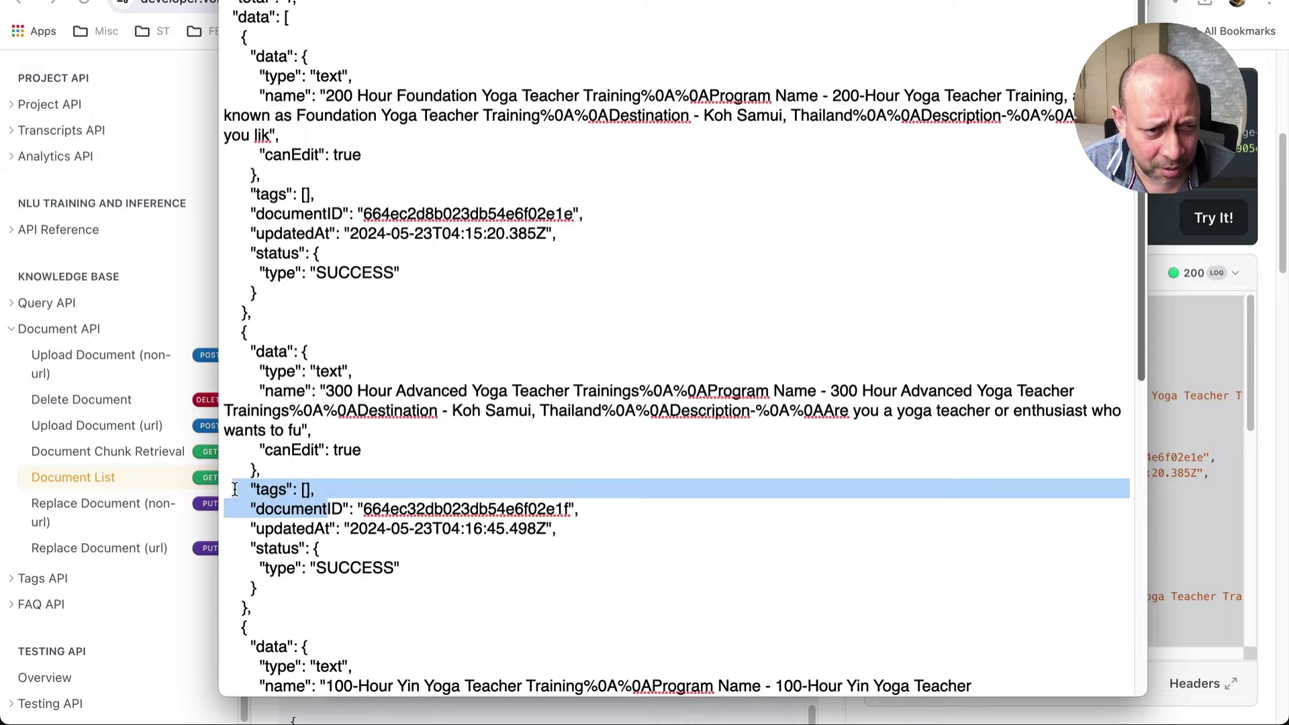
{"action": "double_click", "coordinate": [466, 508]}
{"action": "left_click_drag", "start_coordinate": [327, 391], "coordinate": [671, 383]}
{"action": "left_click", "coordinate": [690, 437]}
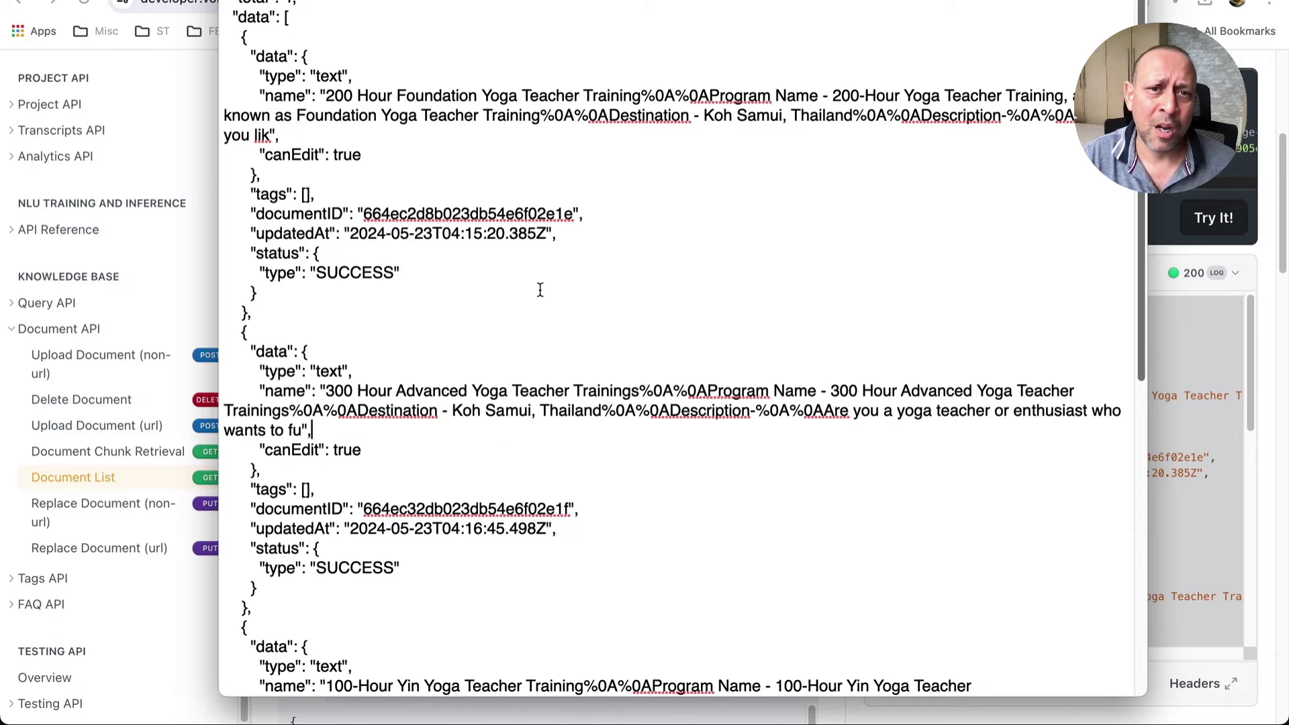
{"action": "scroll", "coordinate": [538, 293], "scroll_direction": "down", "scroll_amount": 6}
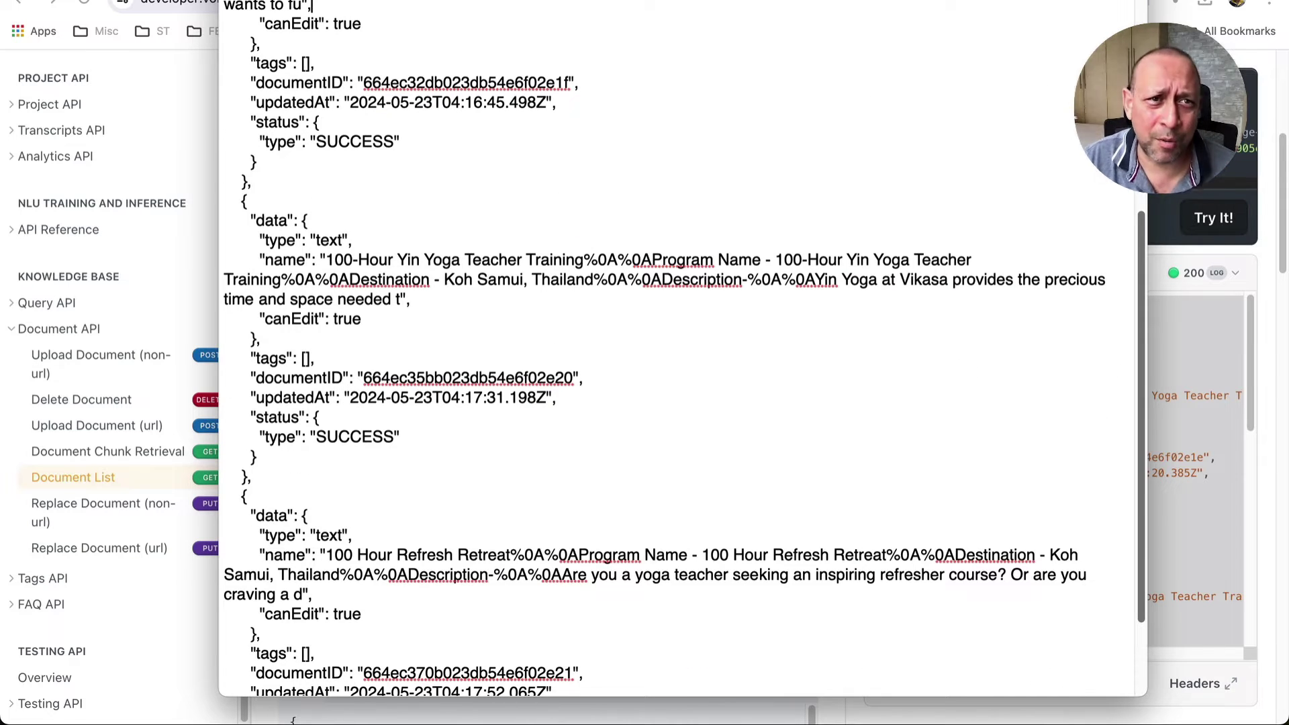
{"action": "key", "text": "Escape"}
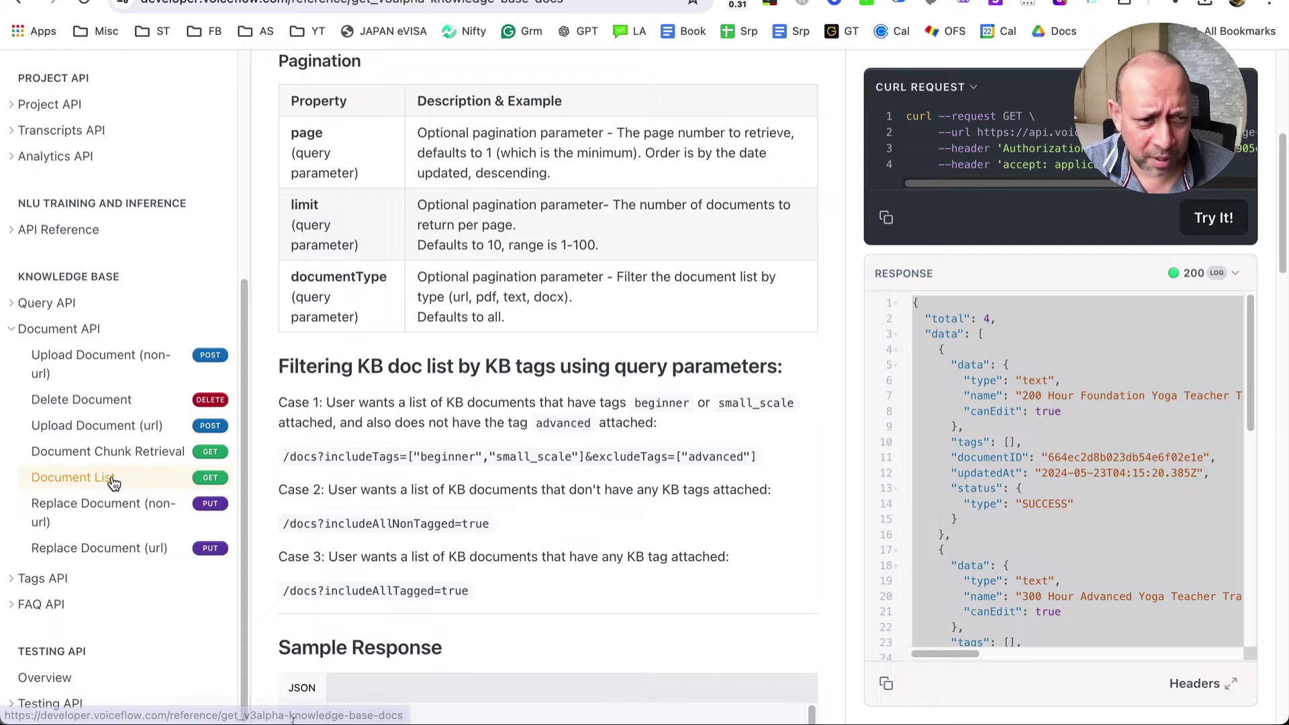
Step: Collapse the Document API section and open the Create KB tag reference in the Tags API section
{"action": "left_click", "coordinate": [74, 334]}
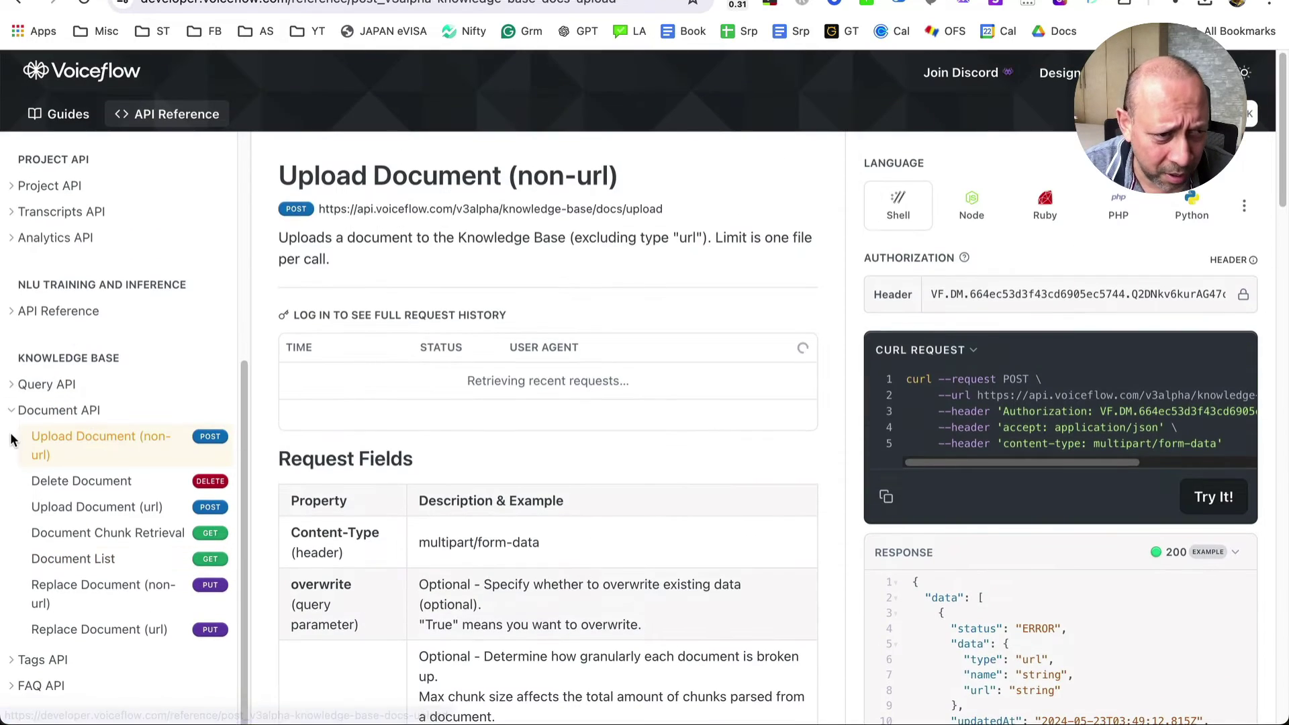
{"action": "left_click", "coordinate": [12, 417]}
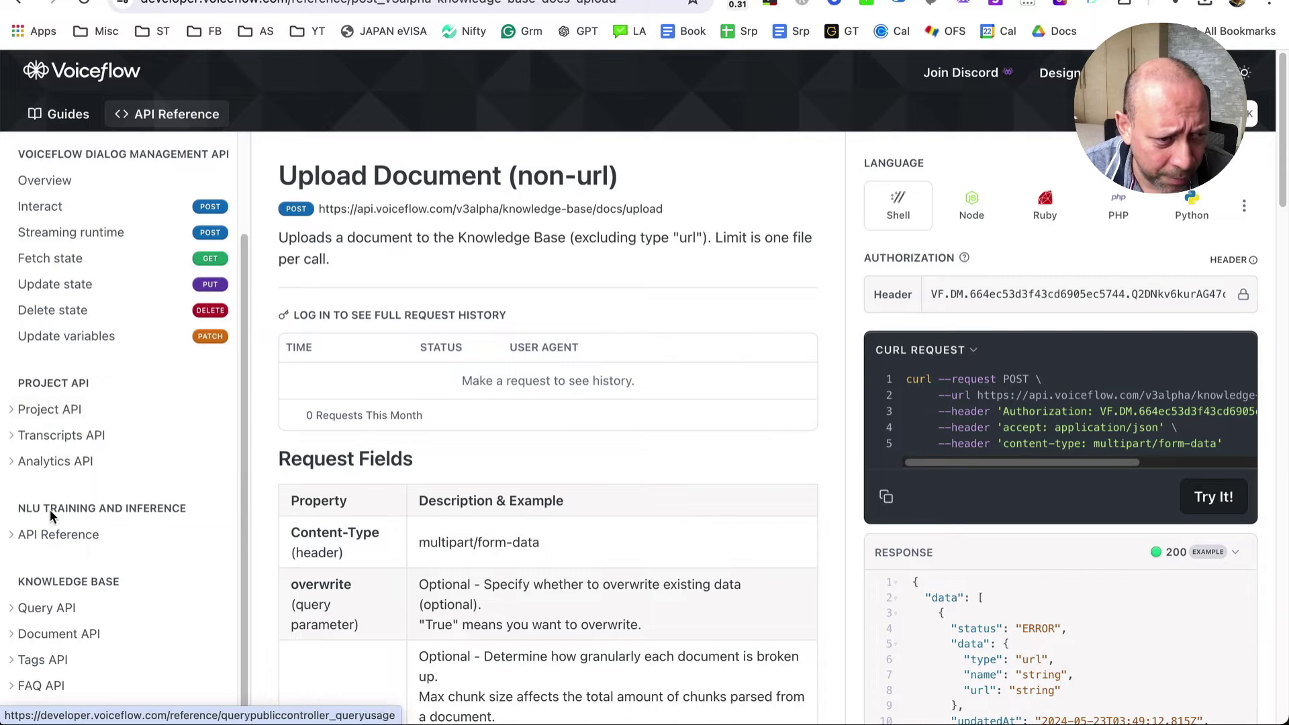
{"action": "scroll", "coordinate": [39, 634], "scroll_direction": "down", "scroll_amount": 4}
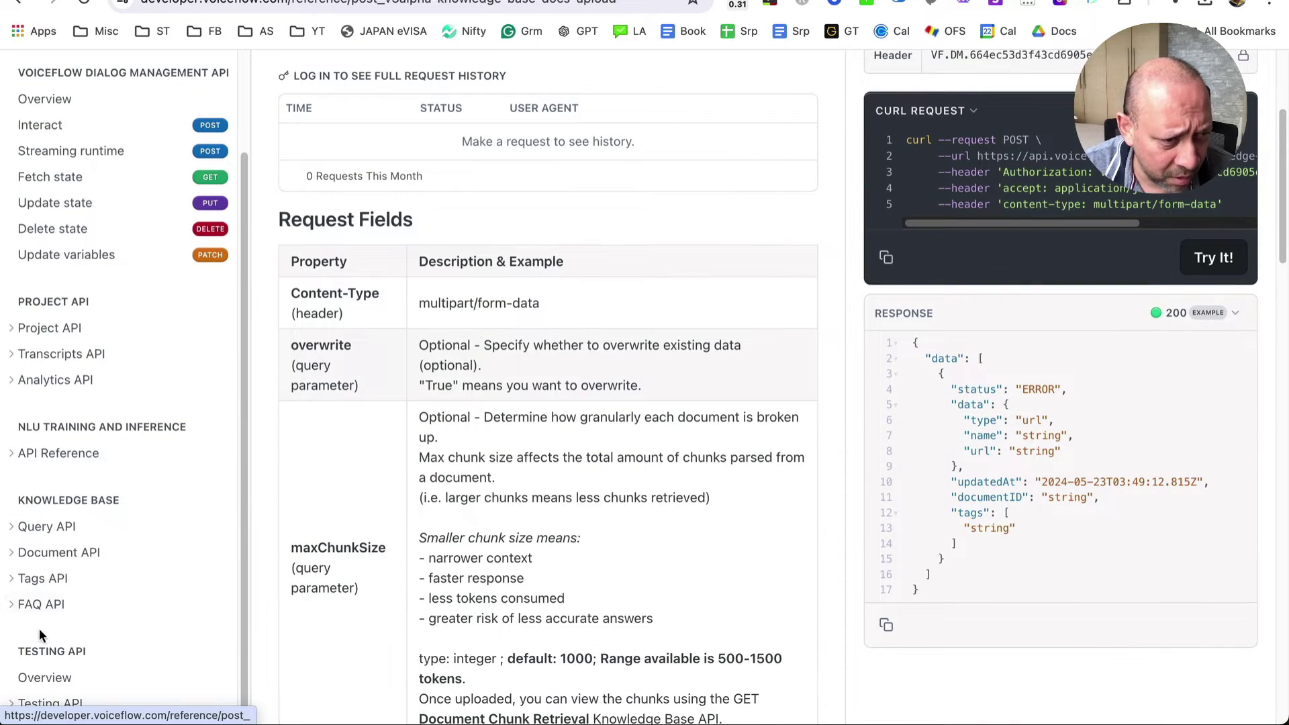
{"action": "left_click", "coordinate": [24, 578]}
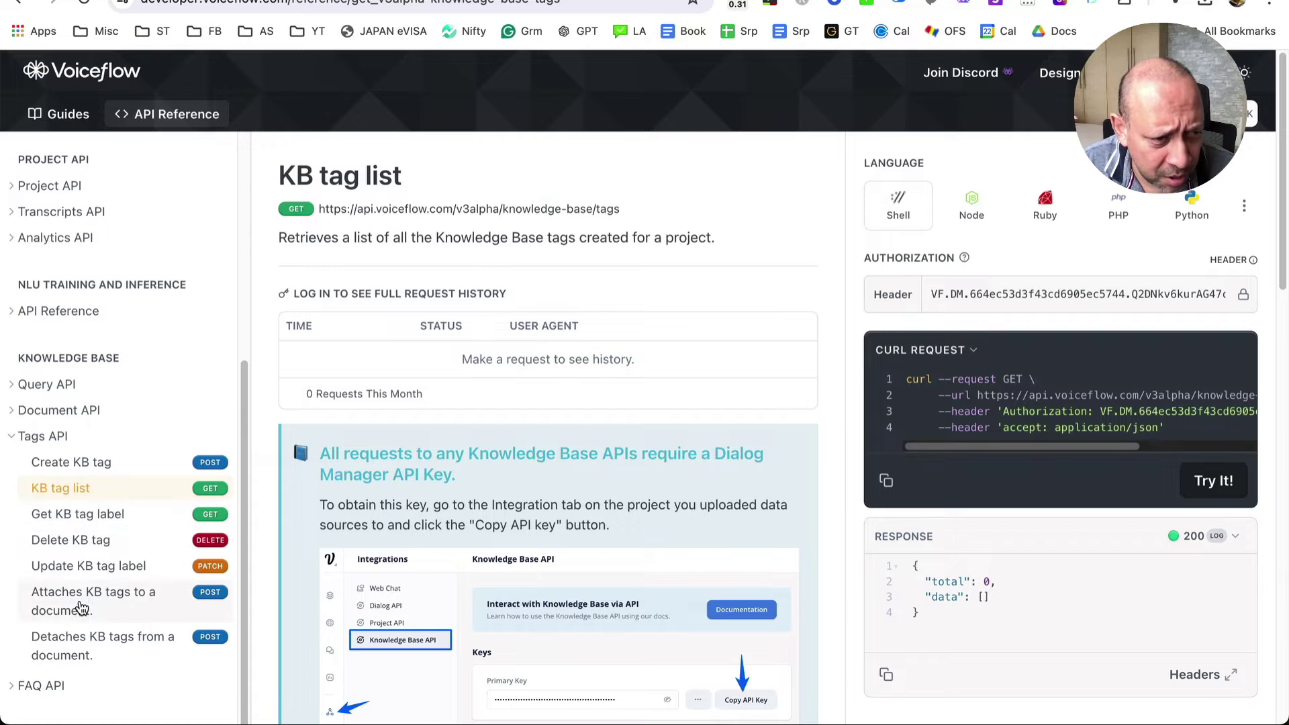
{"action": "left_click", "coordinate": [96, 473]}
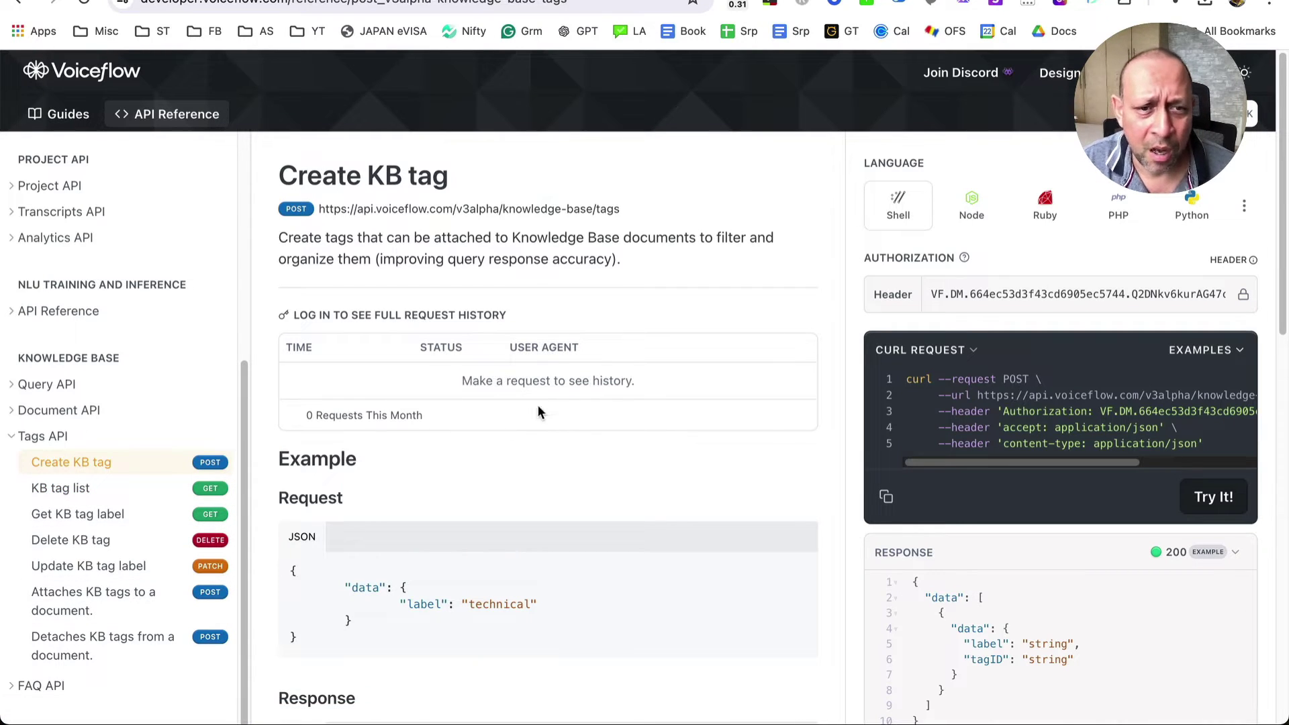
Step: Try to run the Create KB tag request without a tag label and review the request's authorization
{"action": "scroll", "coordinate": [662, 442], "scroll_direction": "down", "scroll_amount": 5}
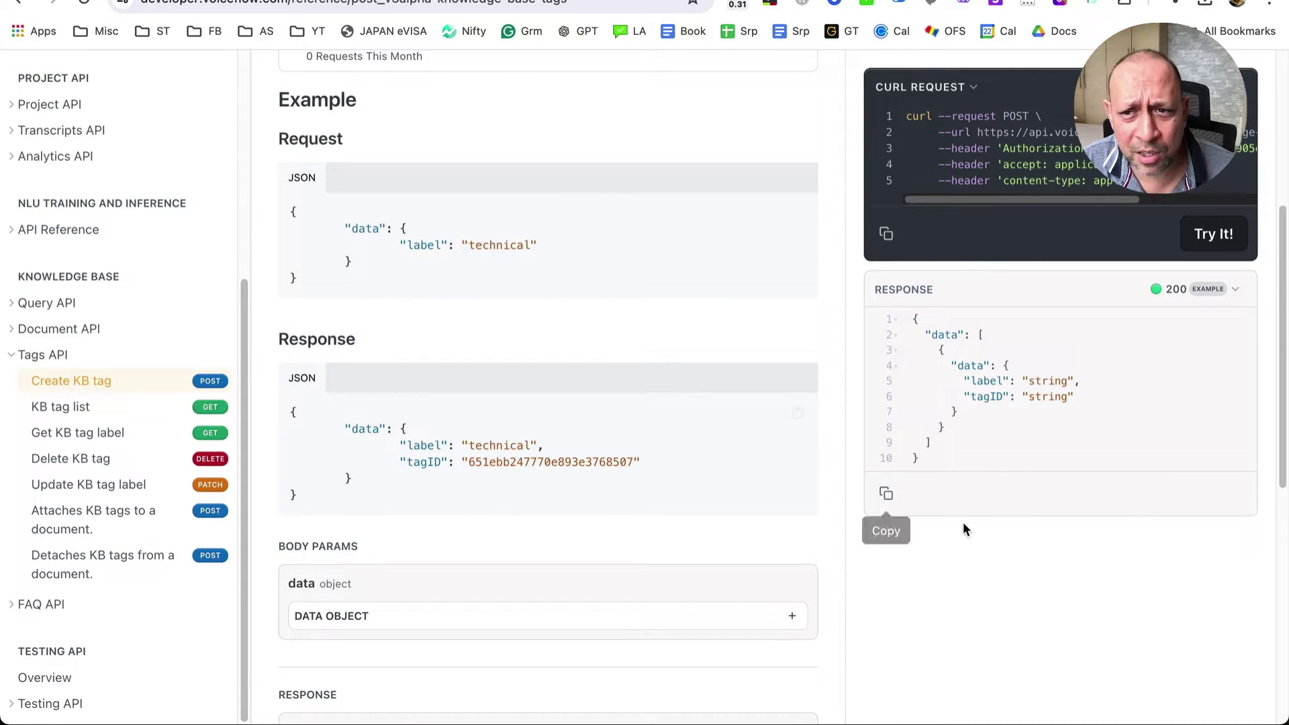
{"action": "left_click", "coordinate": [1218, 235]}
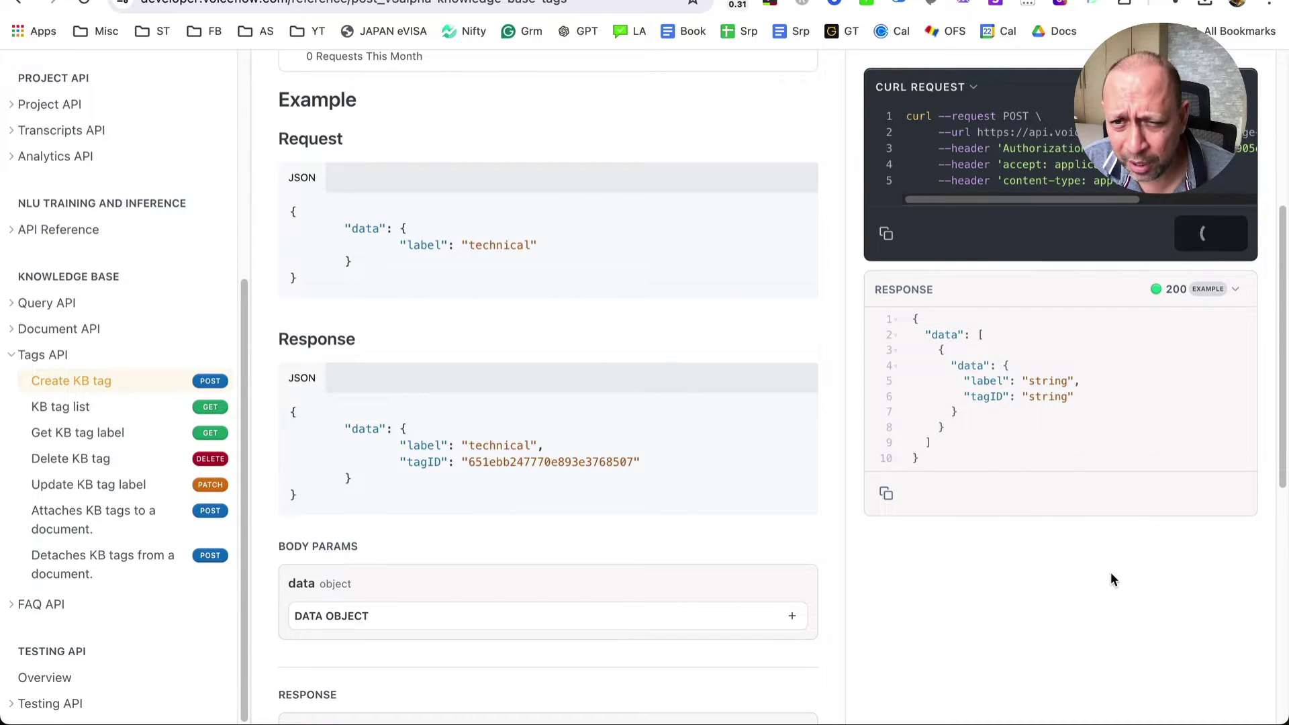
{"action": "scroll", "coordinate": [940, 299], "scroll_direction": "up", "scroll_amount": 5}
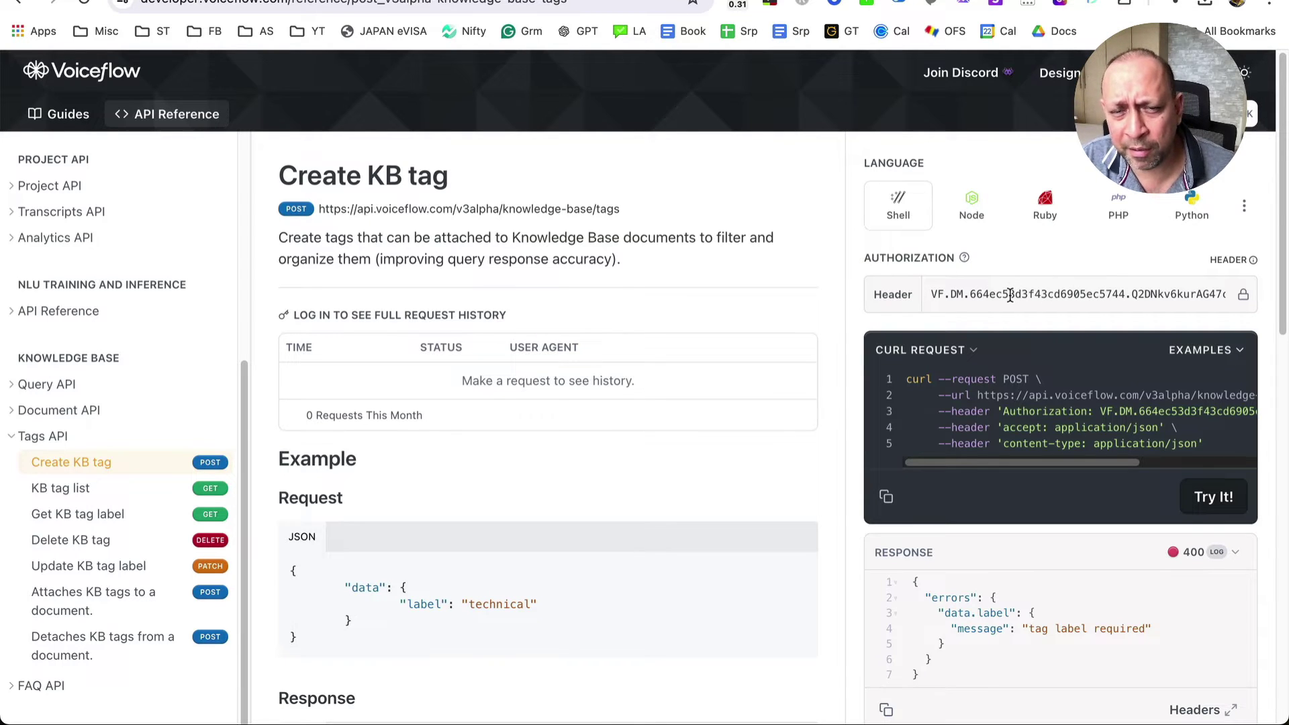
Step: Expand the data object in the Create KB tag body parameters and activate its label field
{"action": "scroll", "coordinate": [897, 403], "scroll_direction": "down", "scroll_amount": 5}
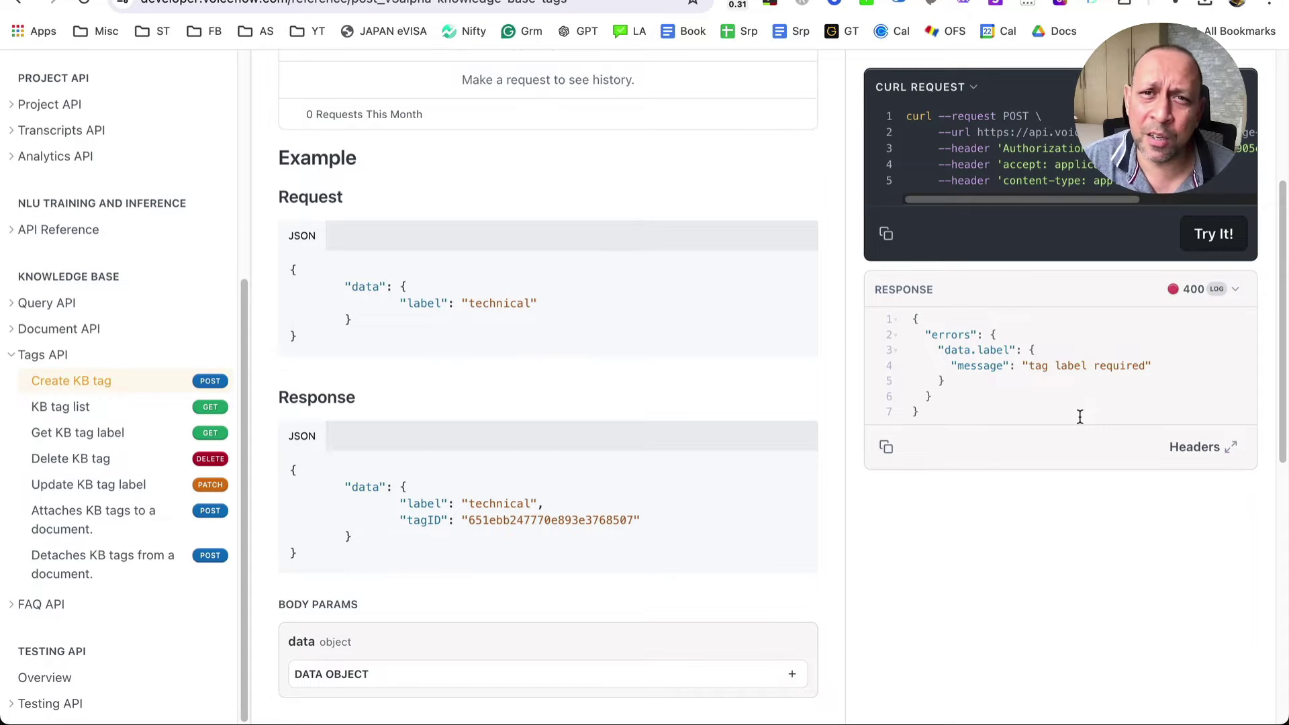
{"action": "scroll", "coordinate": [535, 539], "scroll_direction": "down", "scroll_amount": 3}
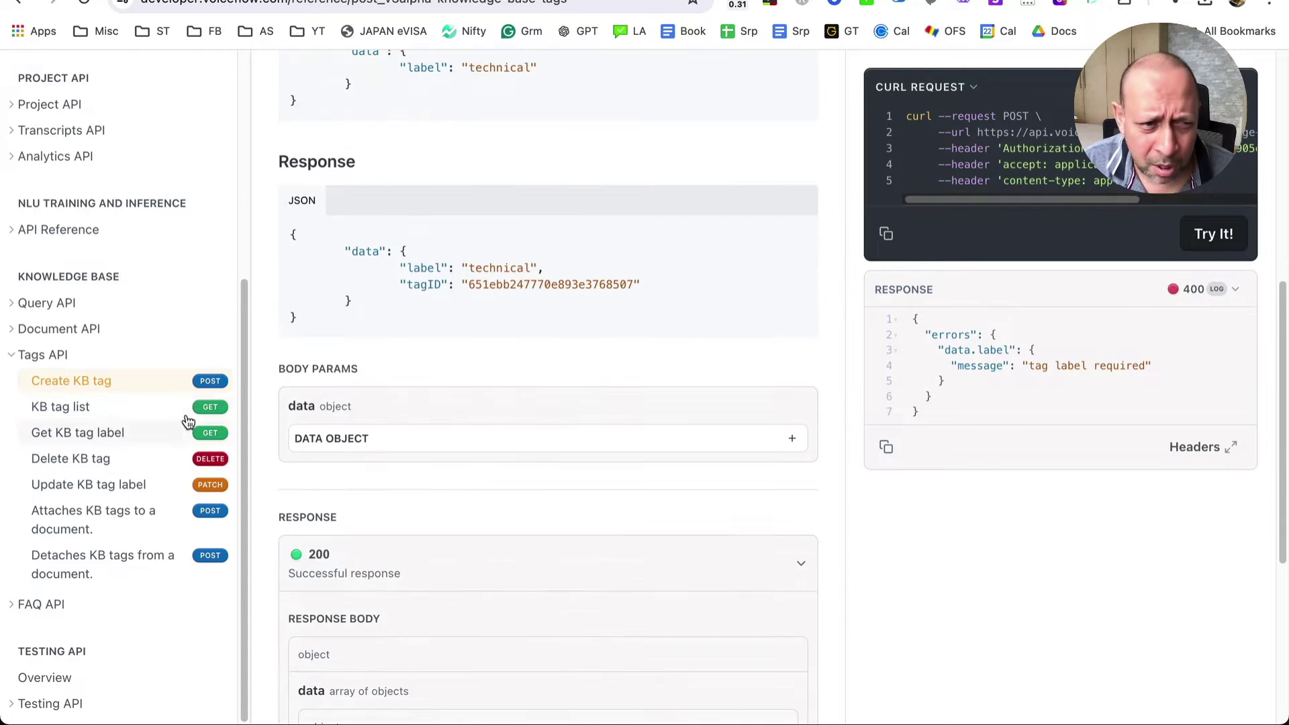
{"action": "scroll", "coordinate": [676, 465], "scroll_direction": "up", "scroll_amount": 1}
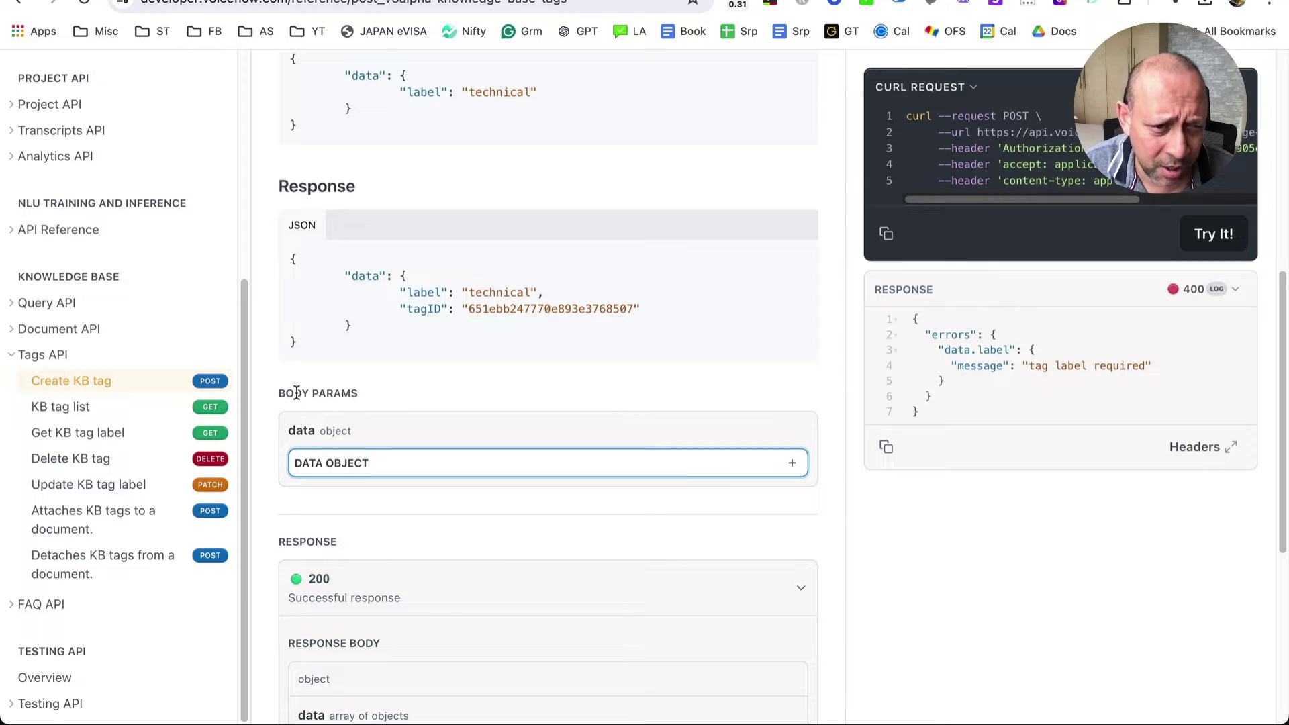
{"action": "left_click_drag", "start_coordinate": [397, 391], "coordinate": [284, 397]}
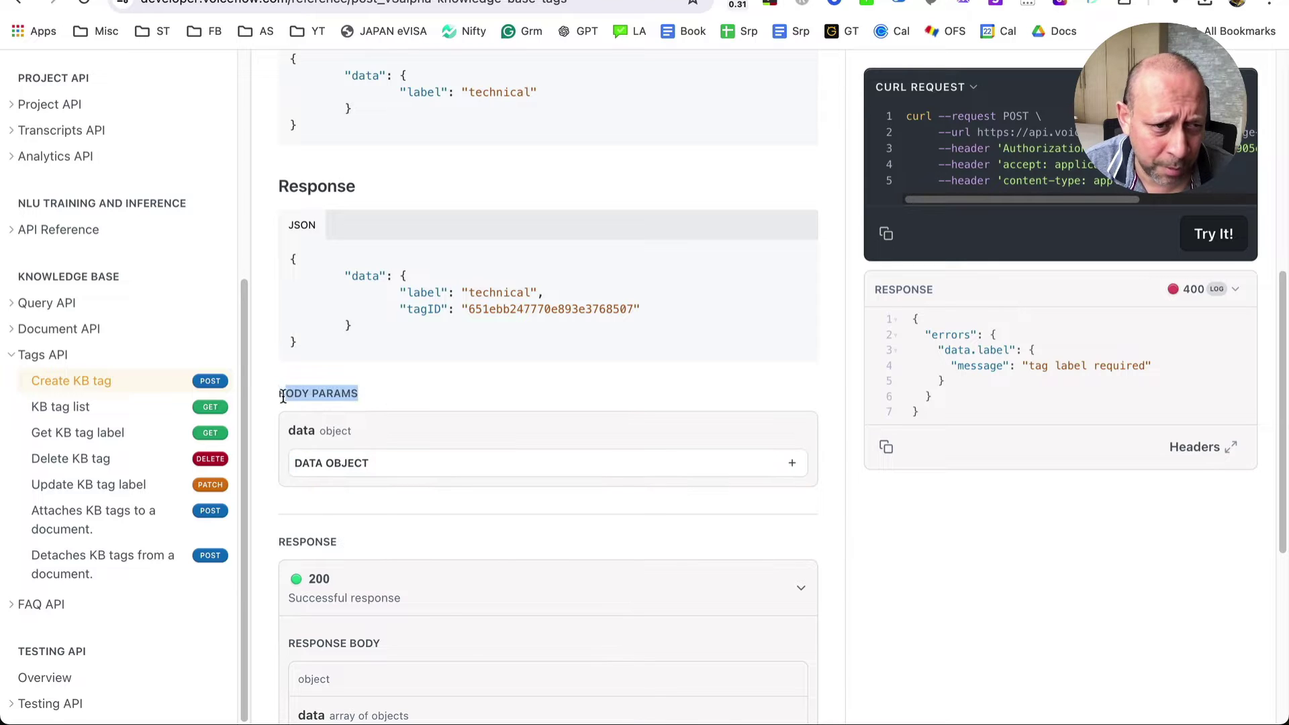
{"action": "left_click", "coordinate": [403, 463]}
{"action": "left_click", "coordinate": [711, 504]}
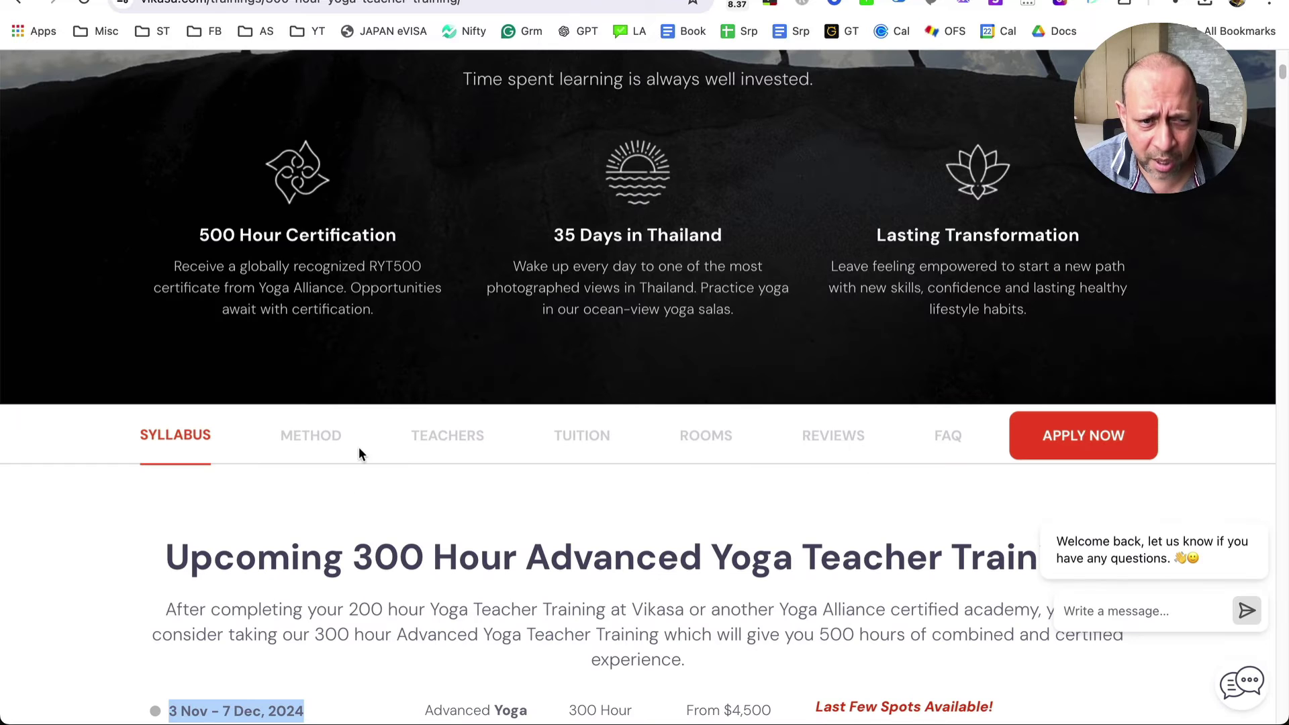
Step: Look up the 200-hour Foundation Yoga Teacher Training page on the Vikasa website and return to the Create KB tag reference
{"action": "scroll", "coordinate": [359, 455], "scroll_direction": "up", "scroll_amount": 15}
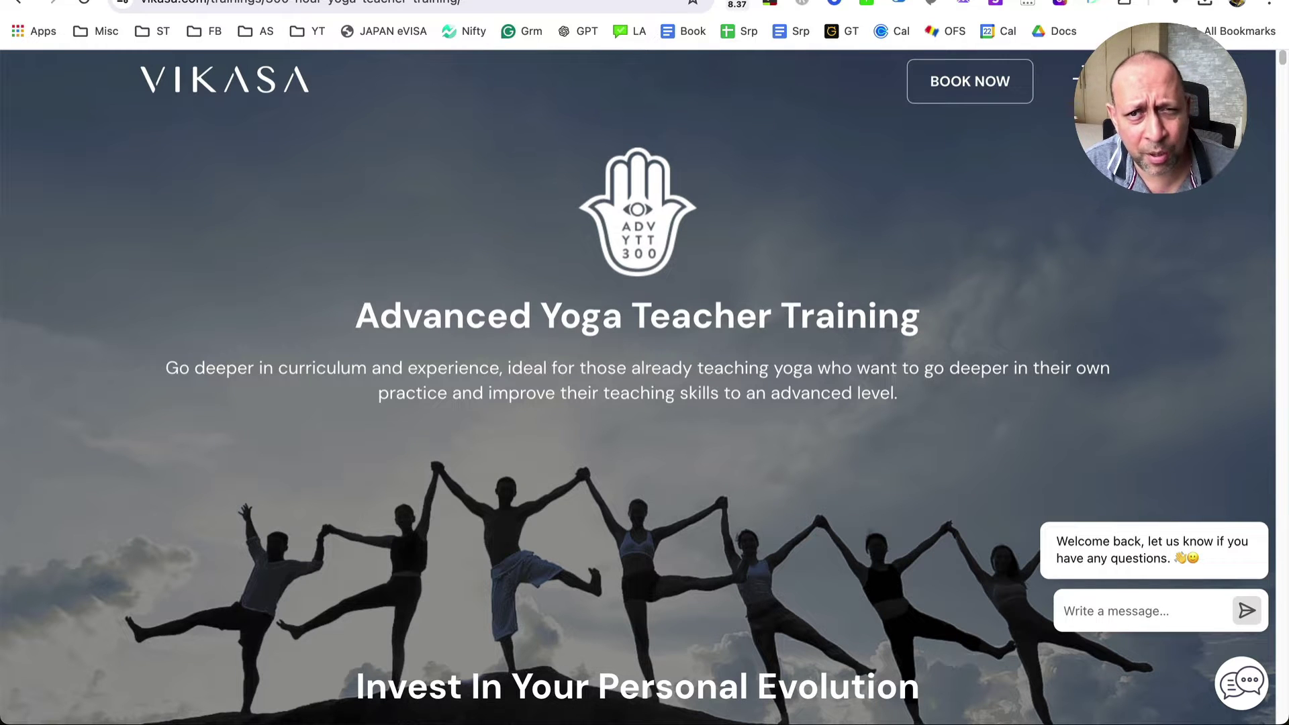
{"action": "left_click", "coordinate": [1078, 79]}
{"action": "left_click", "coordinate": [403, 265]}
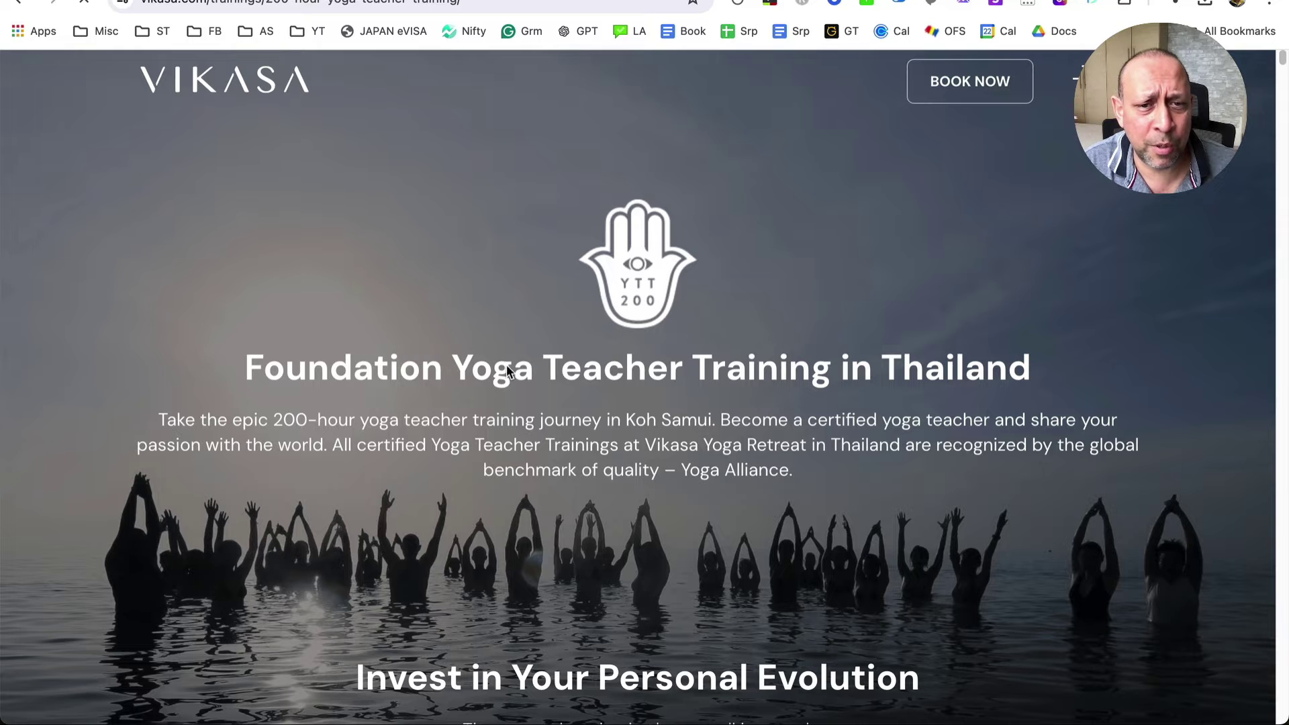
{"action": "left_click_drag", "start_coordinate": [452, 368], "coordinate": [810, 368]}
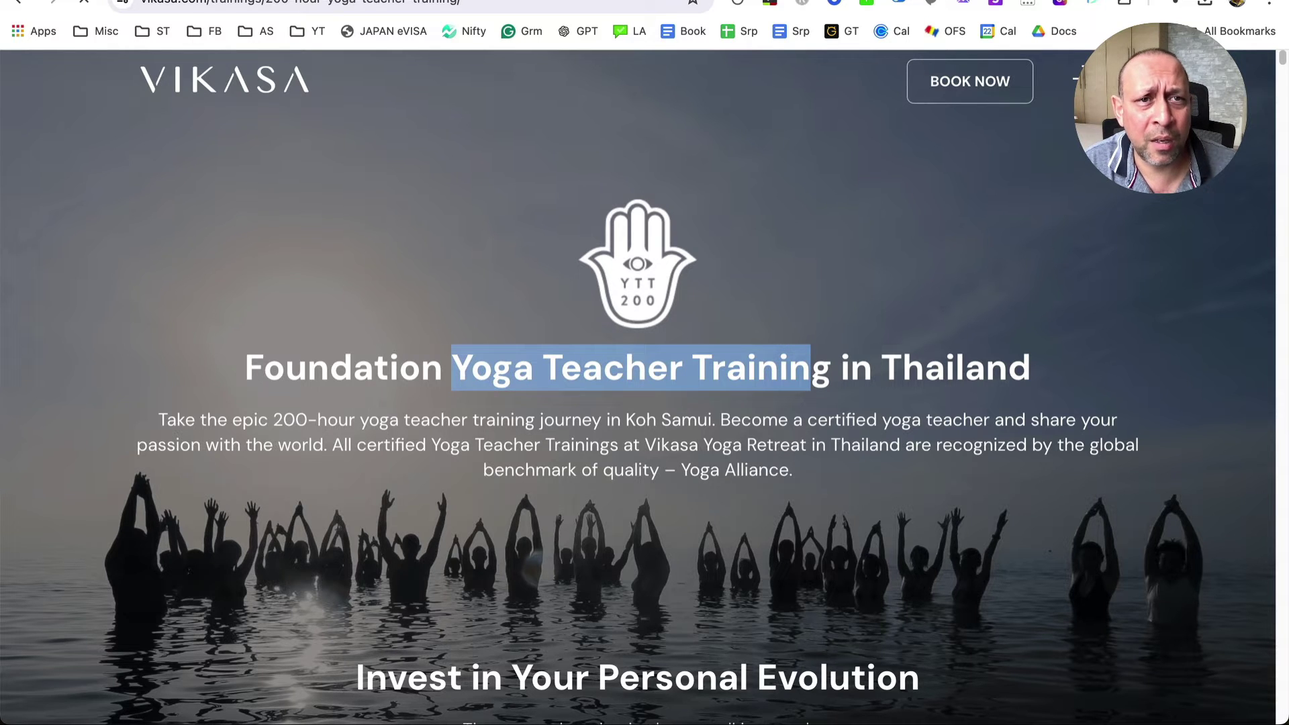
{"action": "key", "text": "ctrl+Tab"}
Step: Set the KB tag's label to YTTFoundation in the request's data object
{"action": "left_click", "coordinate": [736, 506]}
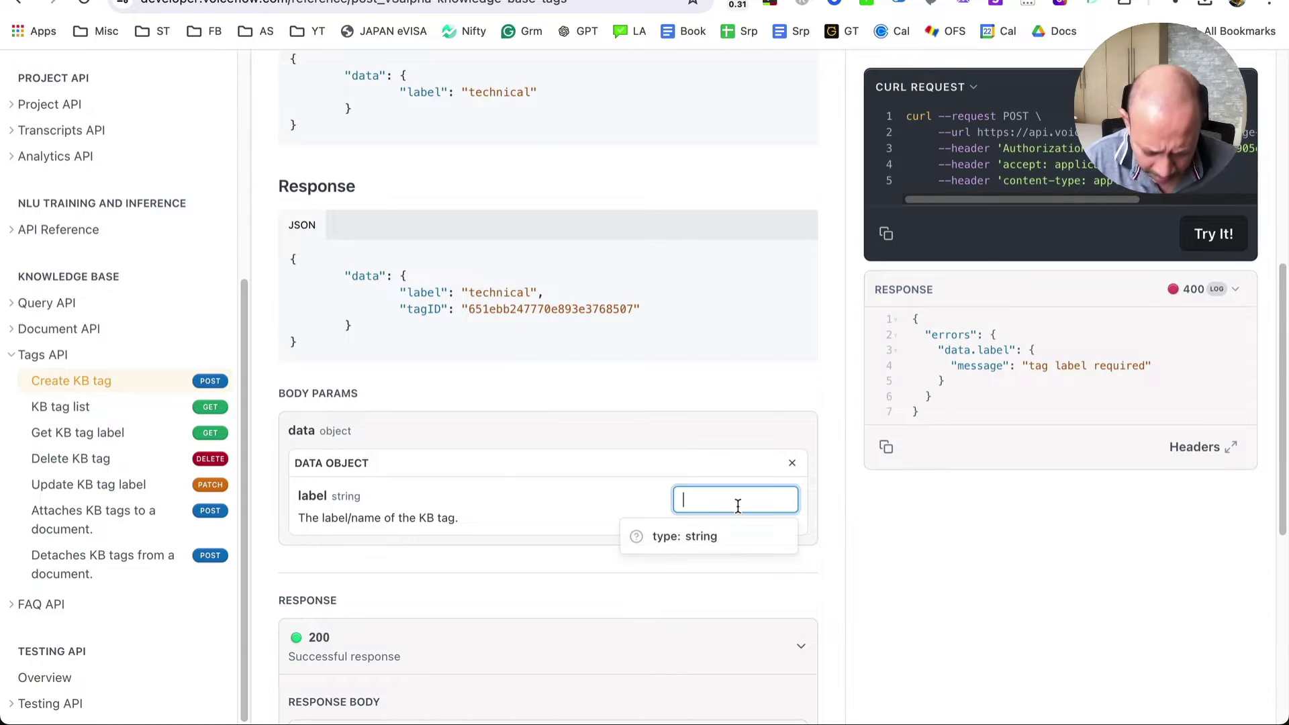
{"action": "type", "text": "YTTFoundation"}
{"action": "left_click", "coordinate": [876, 646]}
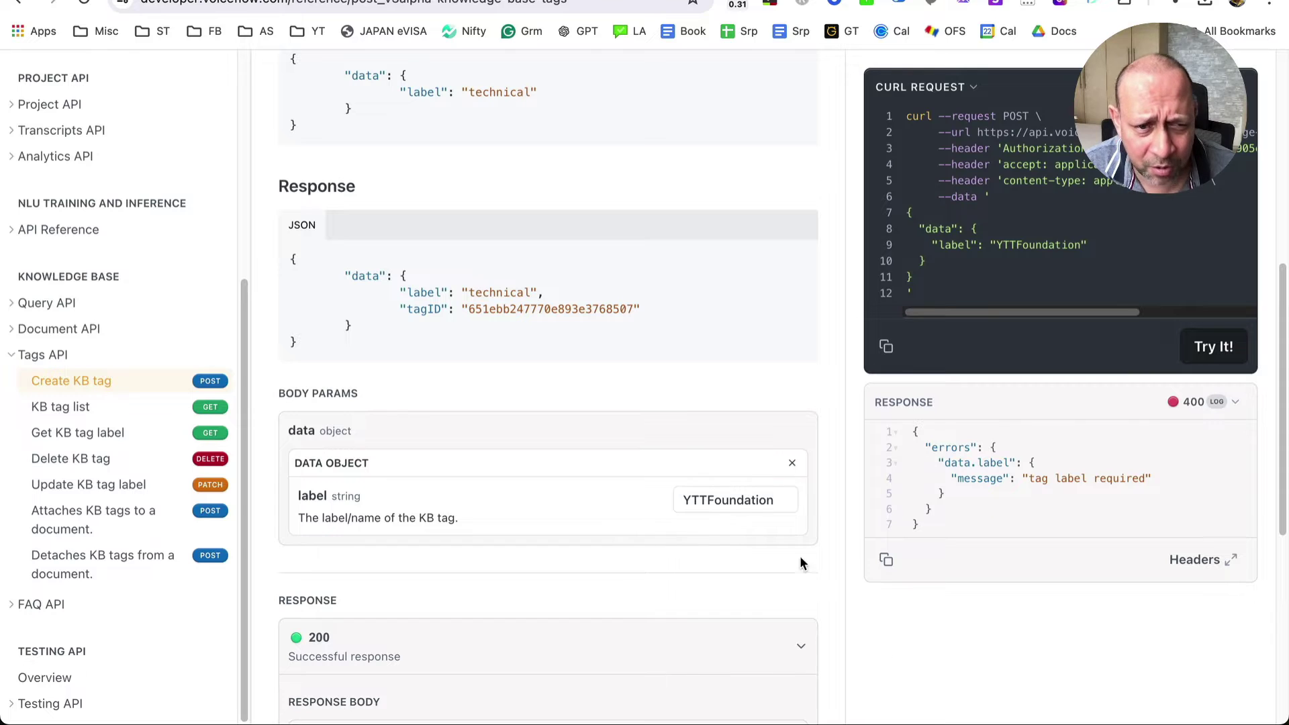
Step: Run the Create KB tag request for the YTTFoundation label and review the label and tagID in its response
{"action": "scroll", "coordinate": [699, 502], "scroll_direction": "down", "scroll_amount": 2}
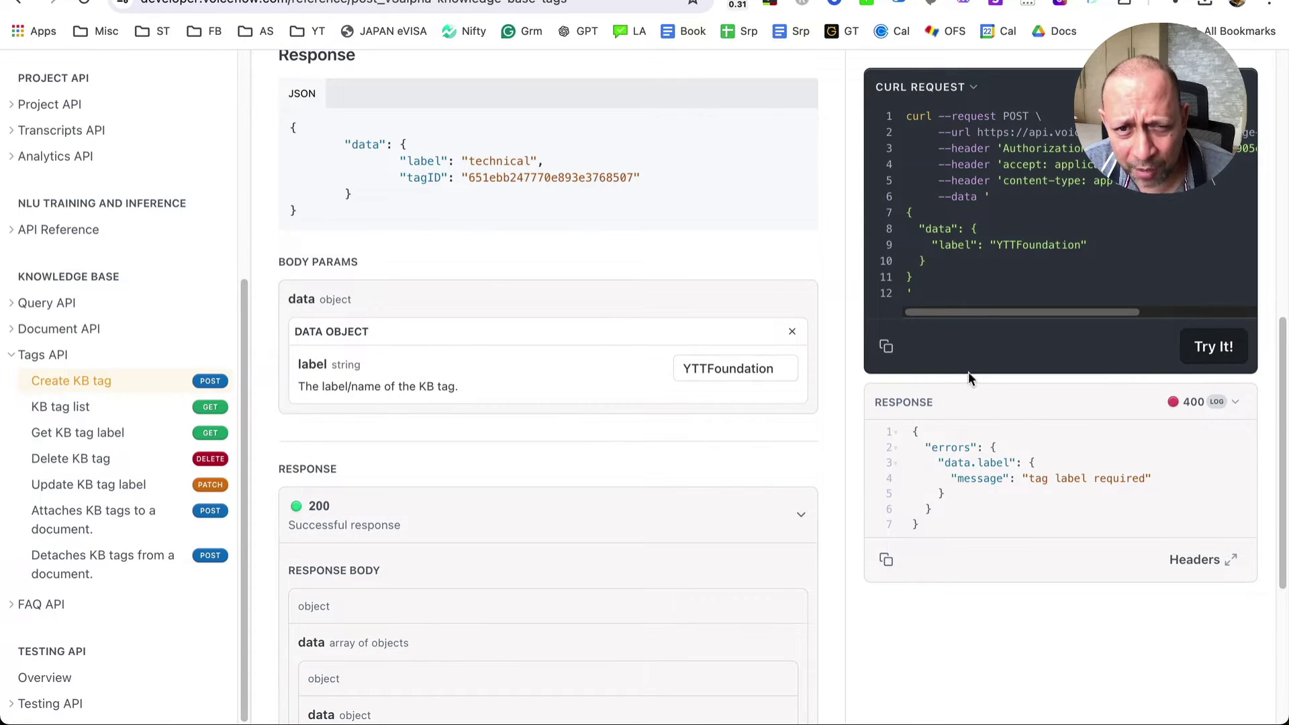
{"action": "left_click", "coordinate": [1223, 346]}
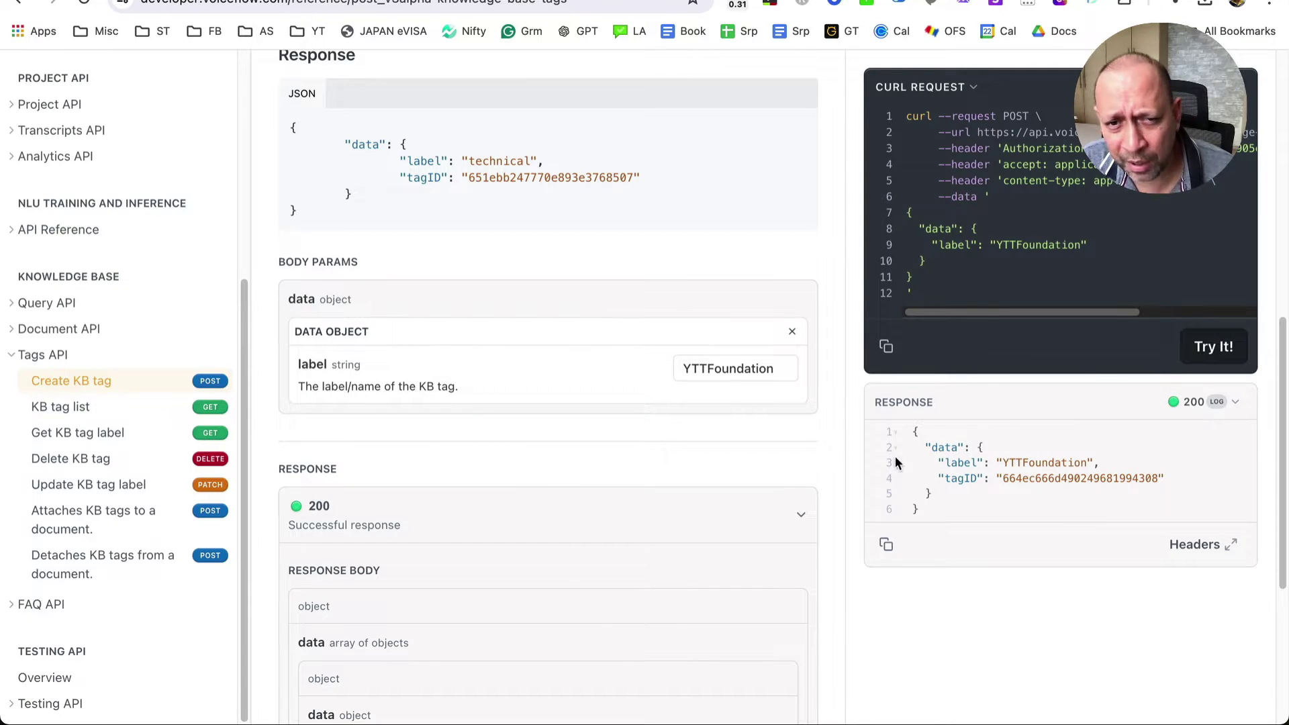
{"action": "double_click", "coordinate": [1052, 462]}
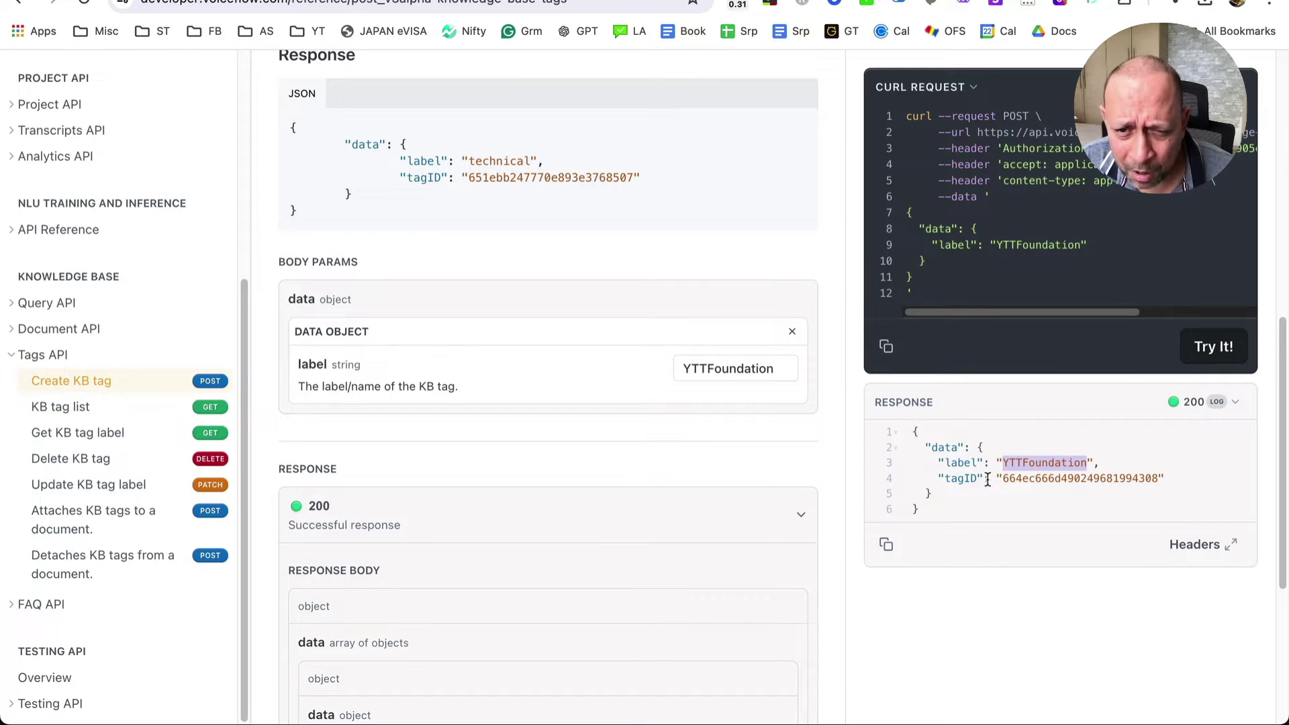
{"action": "left_click", "coordinate": [957, 481]}
{"action": "double_click", "coordinate": [958, 481]}
{"action": "double_click", "coordinate": [960, 462]}
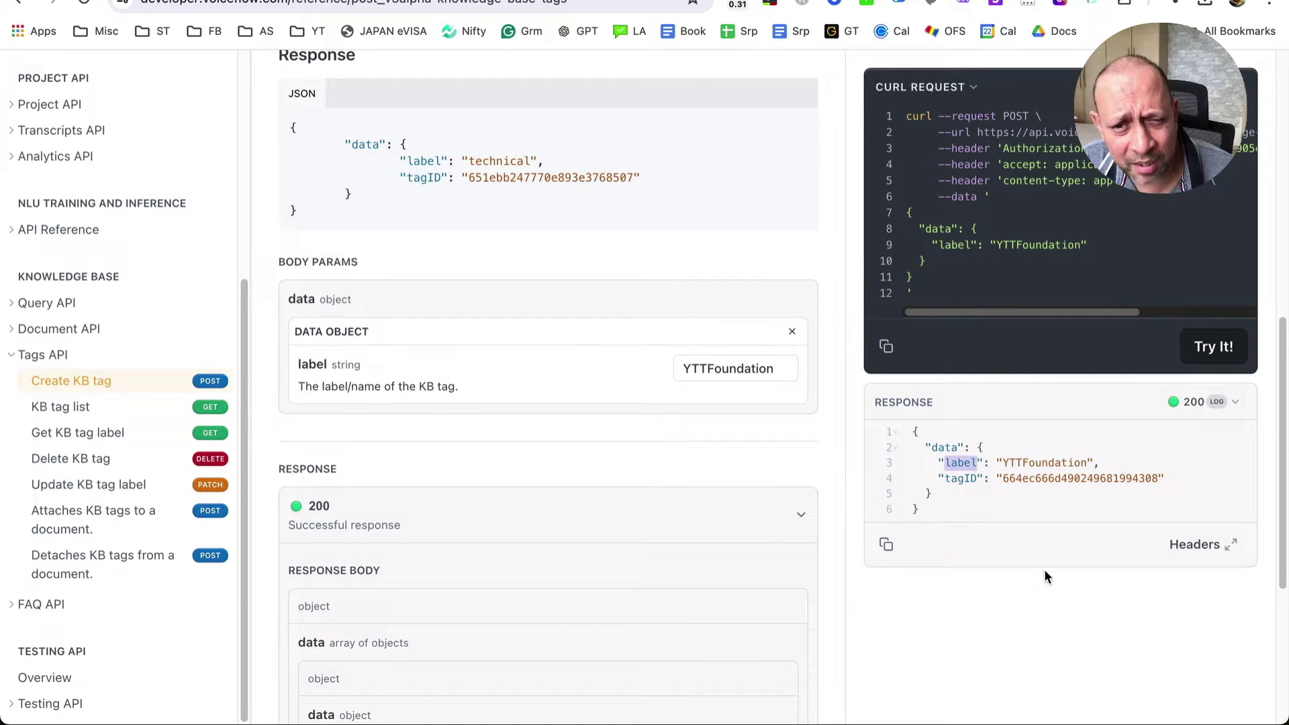
{"action": "double_click", "coordinate": [1035, 461]}
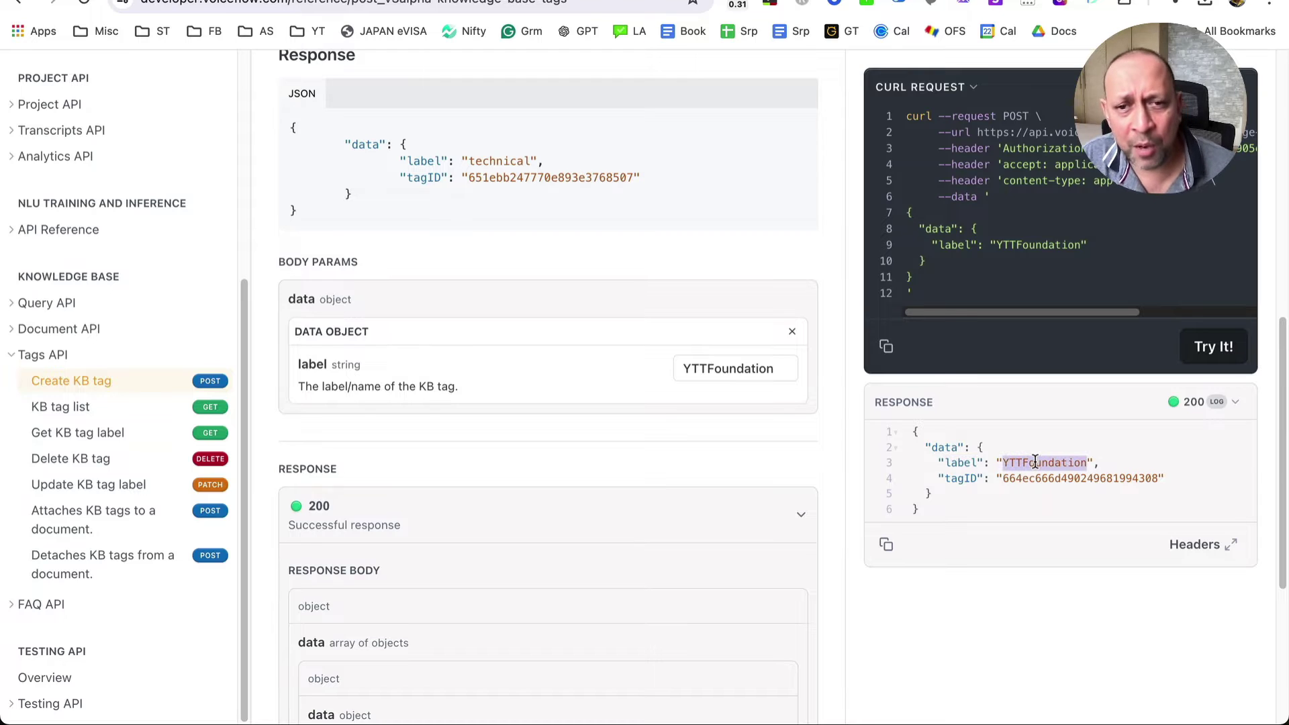
{"action": "double_click", "coordinate": [958, 479]}
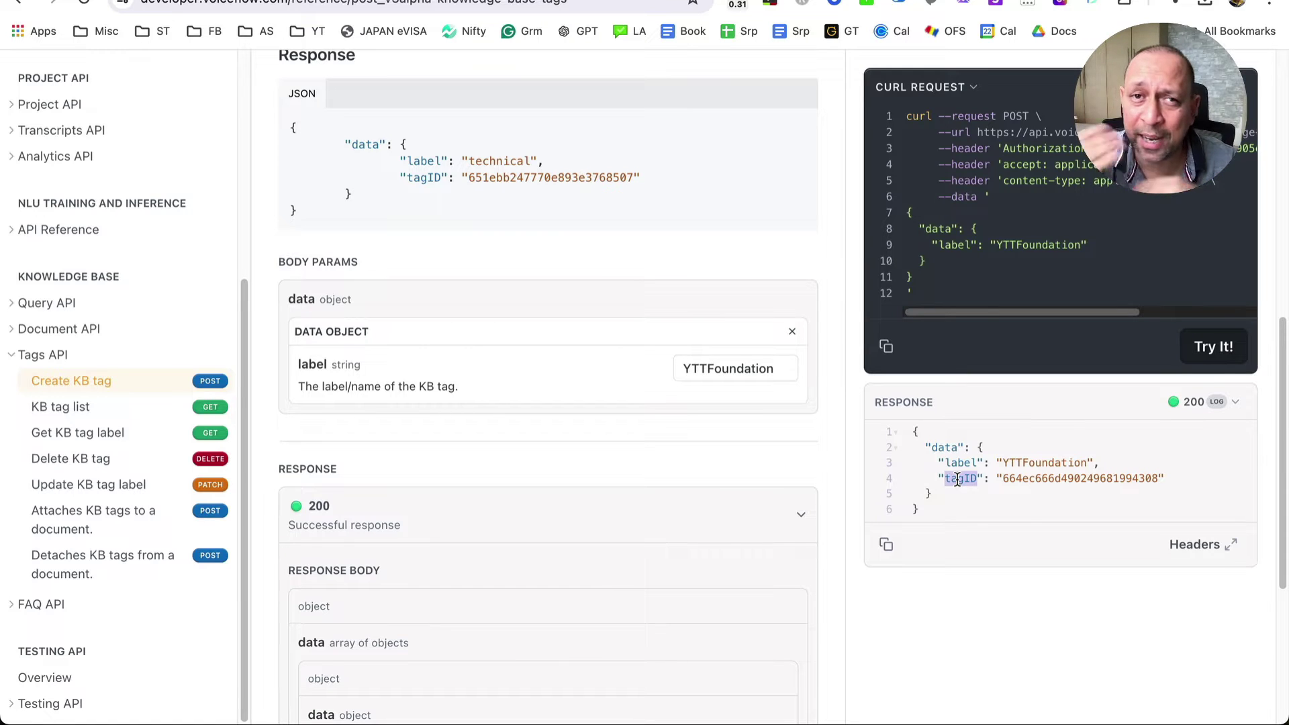
Step: Set the label in the request's data object to YTTAdvanced and run the request to create that tag
{"action": "left_click", "coordinate": [719, 380]}
{"action": "double_click", "coordinate": [738, 368]}
{"action": "left_click", "coordinate": [776, 368]}
{"action": "left_click_drag", "start_coordinate": [776, 368], "coordinate": [706, 368]}
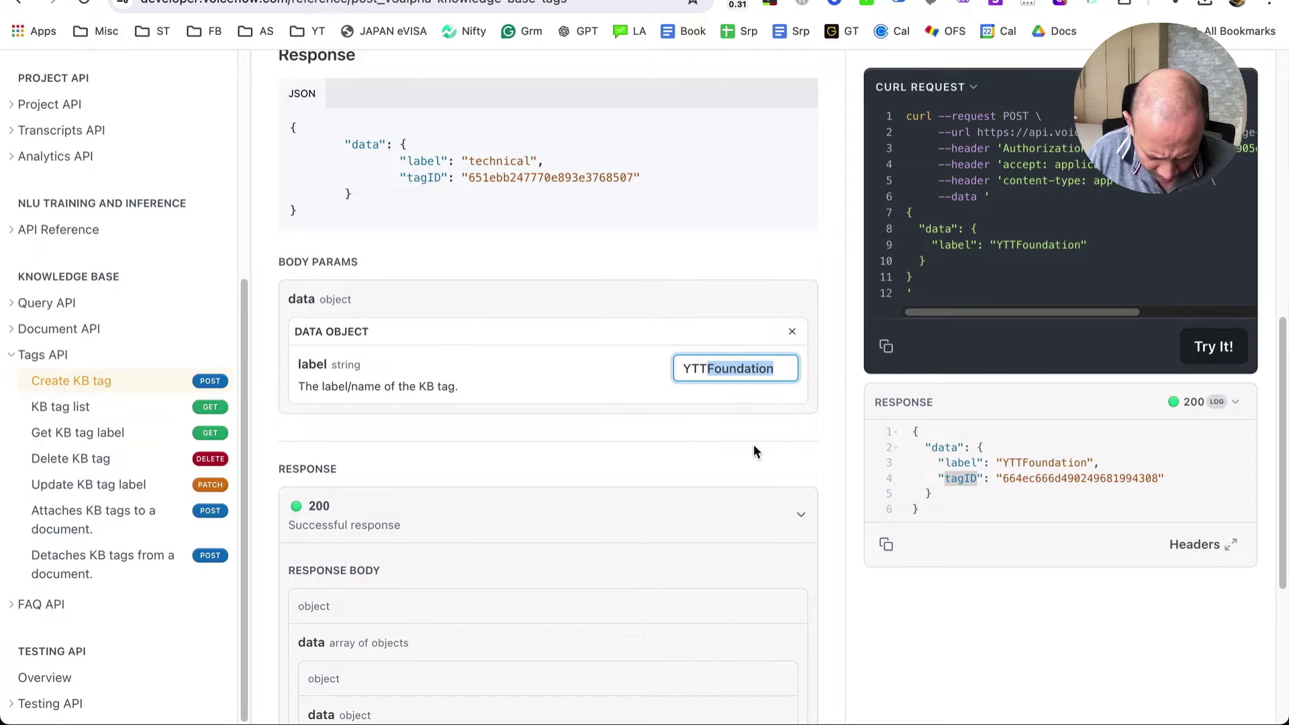
{"action": "type", "text": "Advanced"}
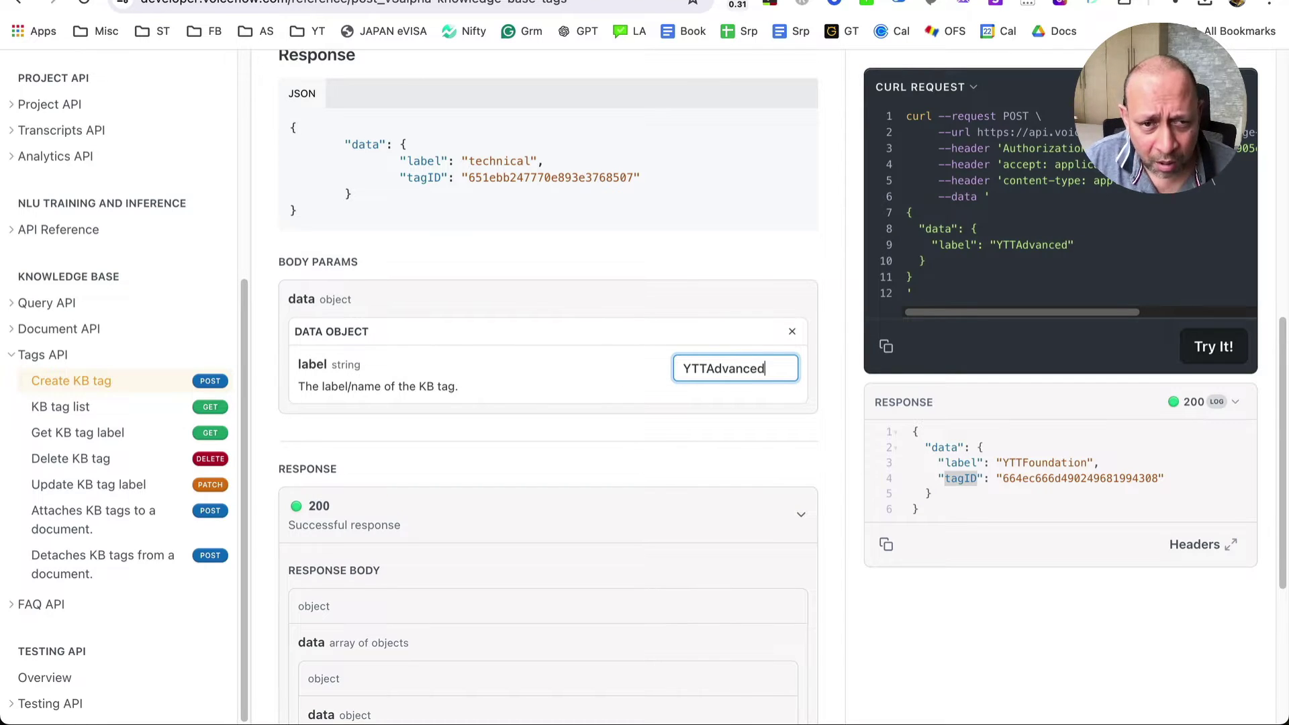
{"action": "left_click", "coordinate": [911, 577]}
{"action": "left_click", "coordinate": [1213, 346]}
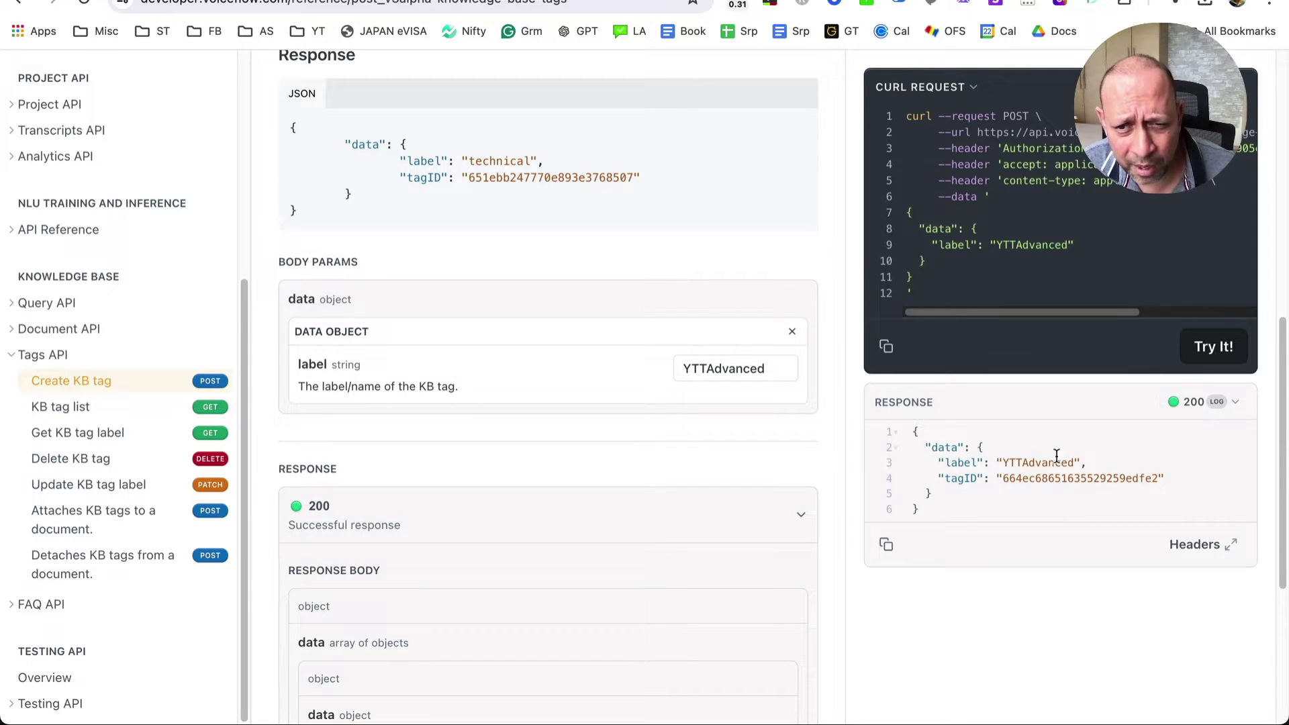
Step: Change the request's label to YTTYin and run the request to create the tag for the Yin training
{"action": "double_click", "coordinate": [723, 368]}
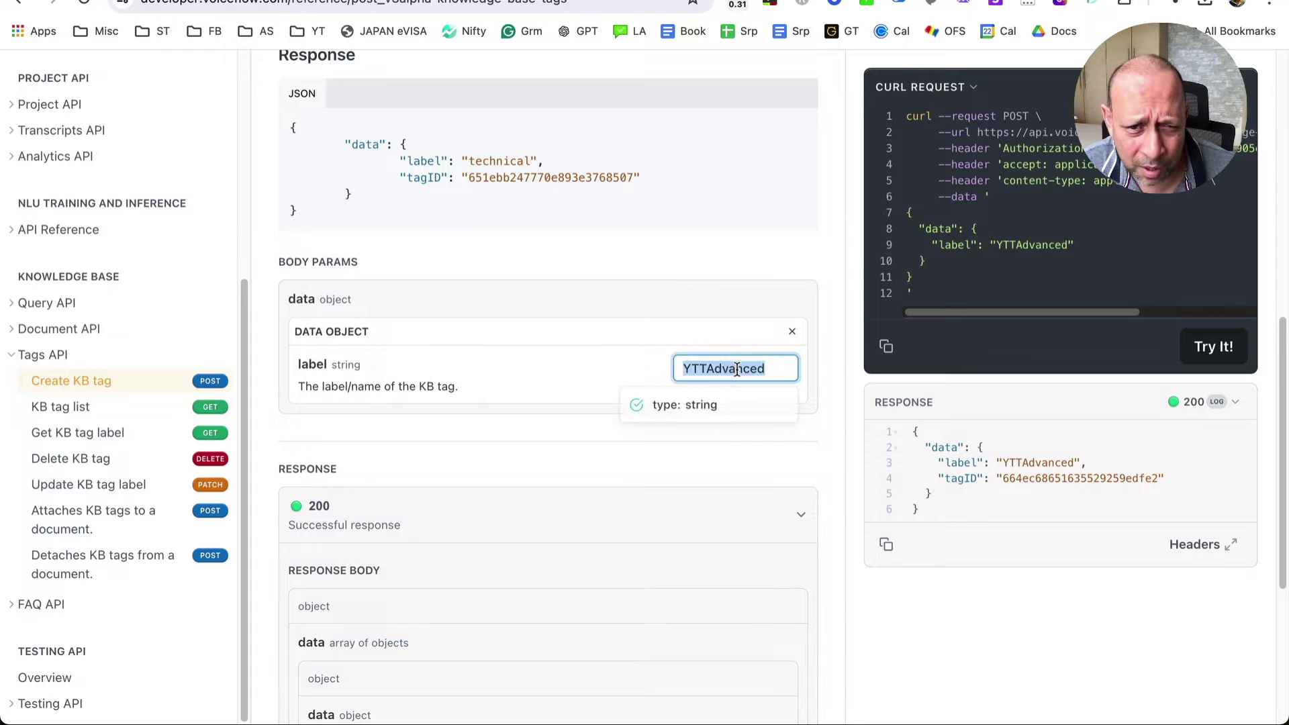
{"action": "left_click", "coordinate": [786, 367]}
{"action": "key", "text": "BackSpace"}
{"action": "key", "text": "BackSpace"}
{"action": "key", "text": "BackSpace"}
{"action": "key", "text": "BackSpace"}
{"action": "key", "text": "BackSpace"}
{"action": "key", "text": "BackSpace"}
{"action": "key", "text": "BackSpace"}
{"action": "key", "text": "BackSpace"}
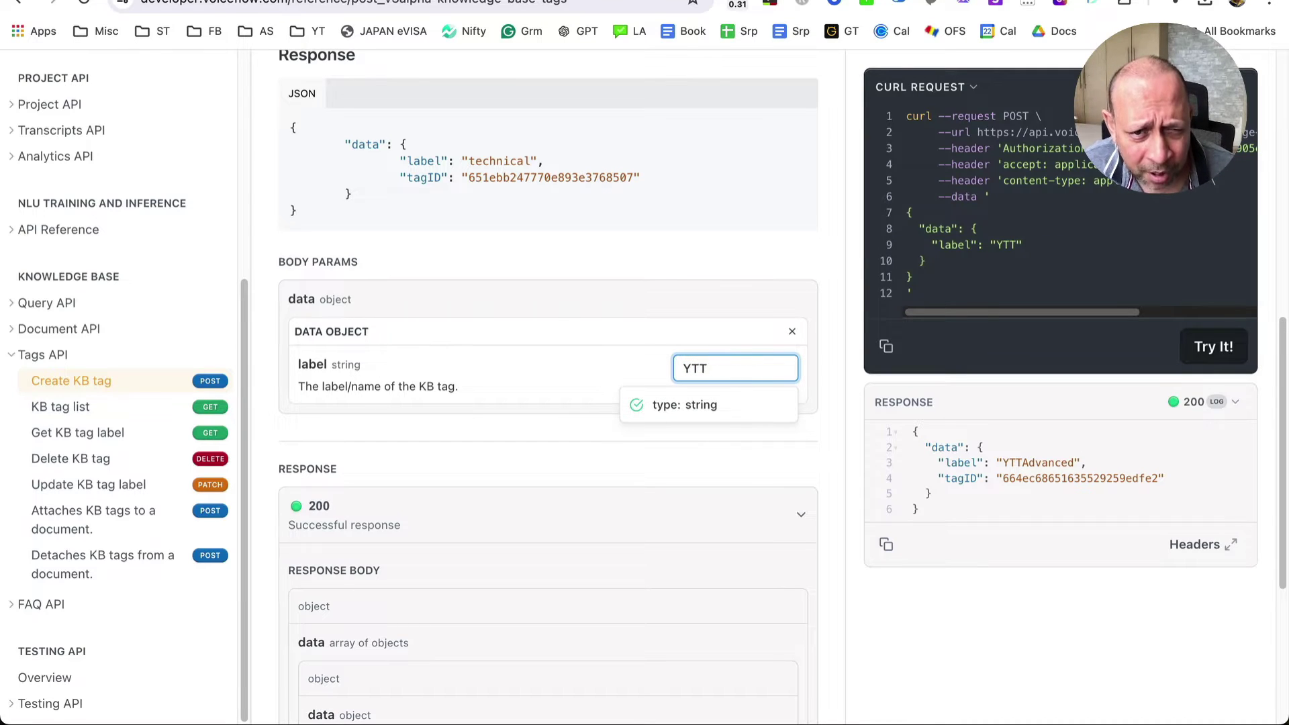
{"action": "type", "text": "Yin"}
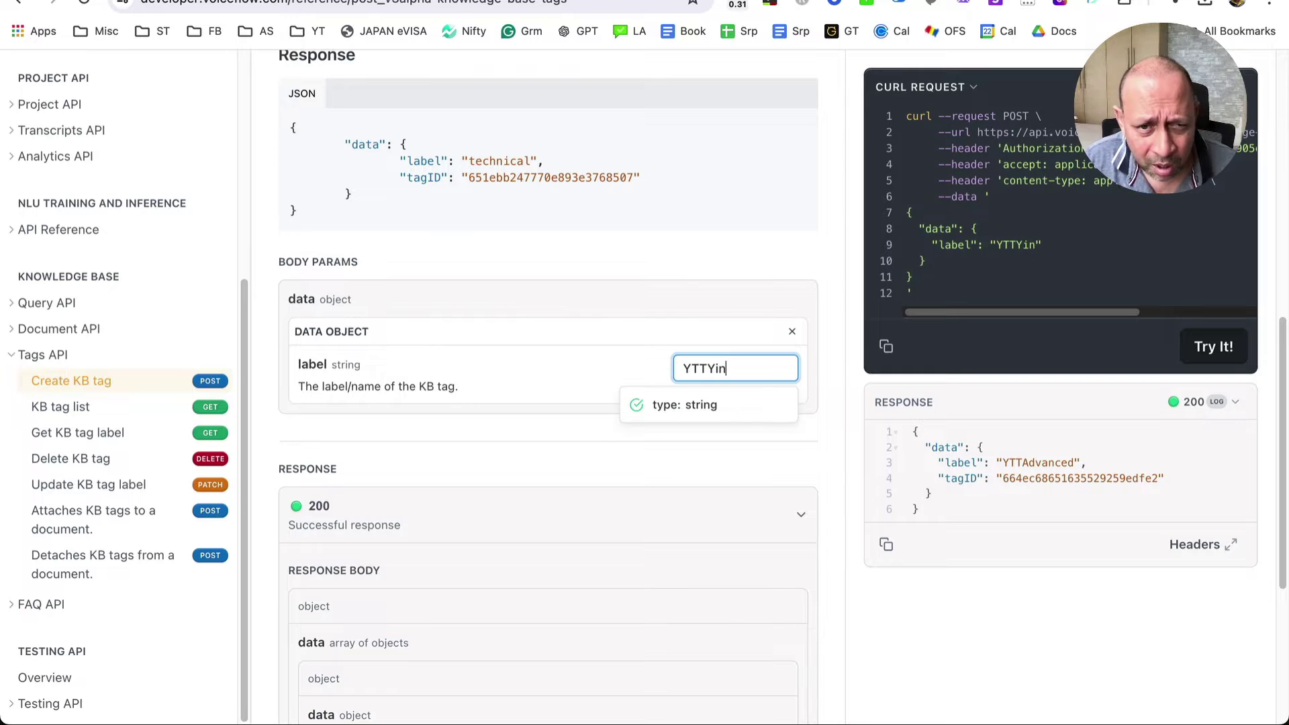
{"action": "left_click", "coordinate": [1208, 354]}
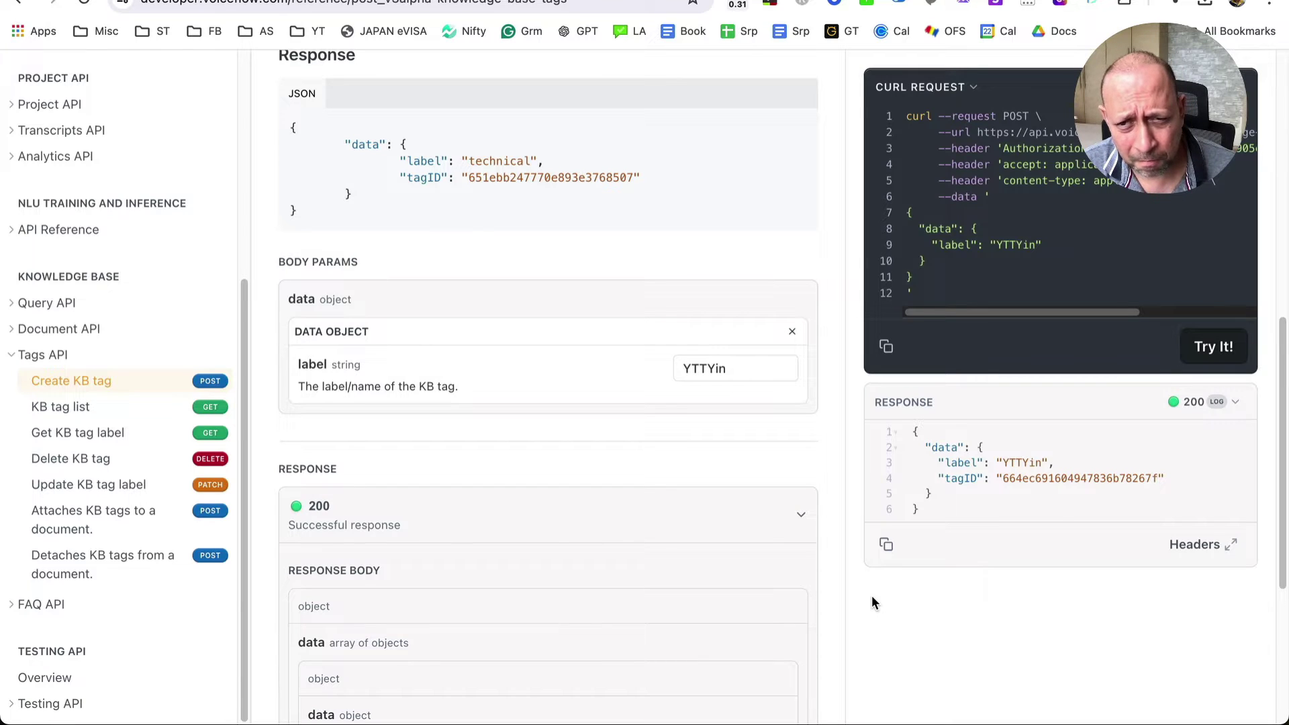
Step: Check the Vikasa trainings site, set the request's label to YTTRefresh, and run the request to create the tag
{"action": "left_click", "coordinate": [756, 373]}
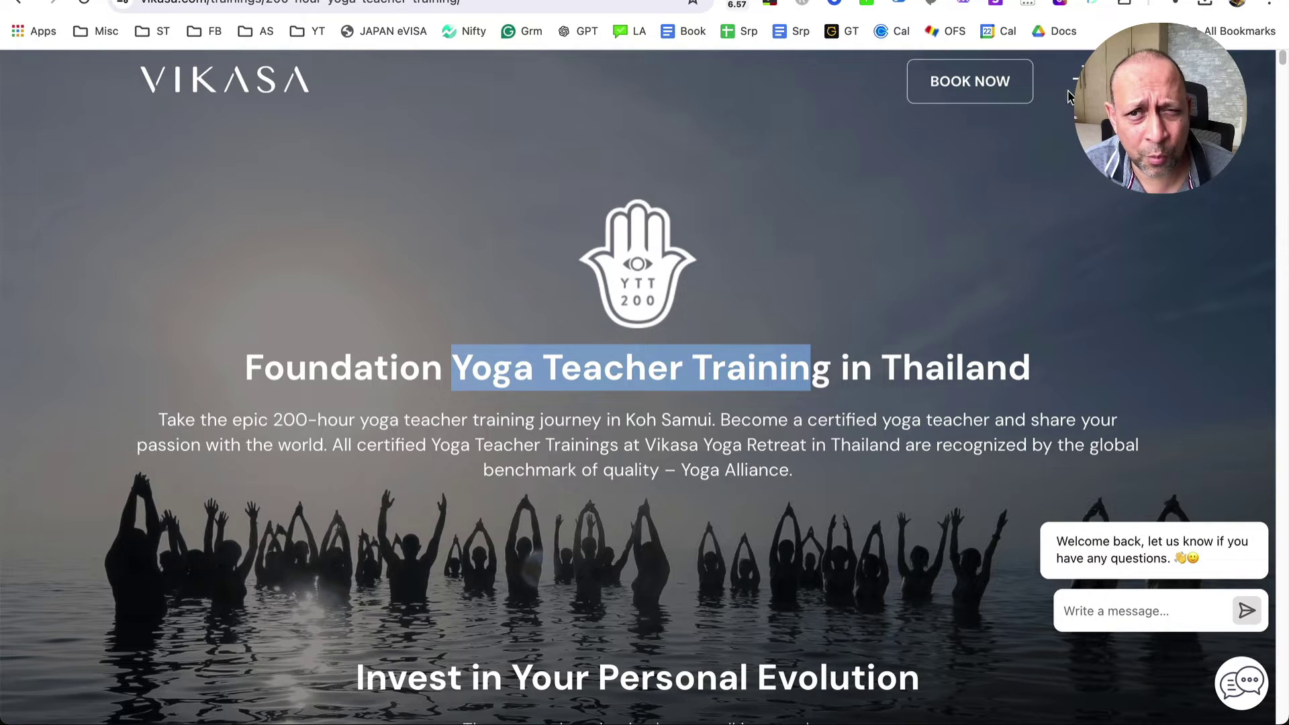
{"action": "left_click", "coordinate": [1073, 86]}
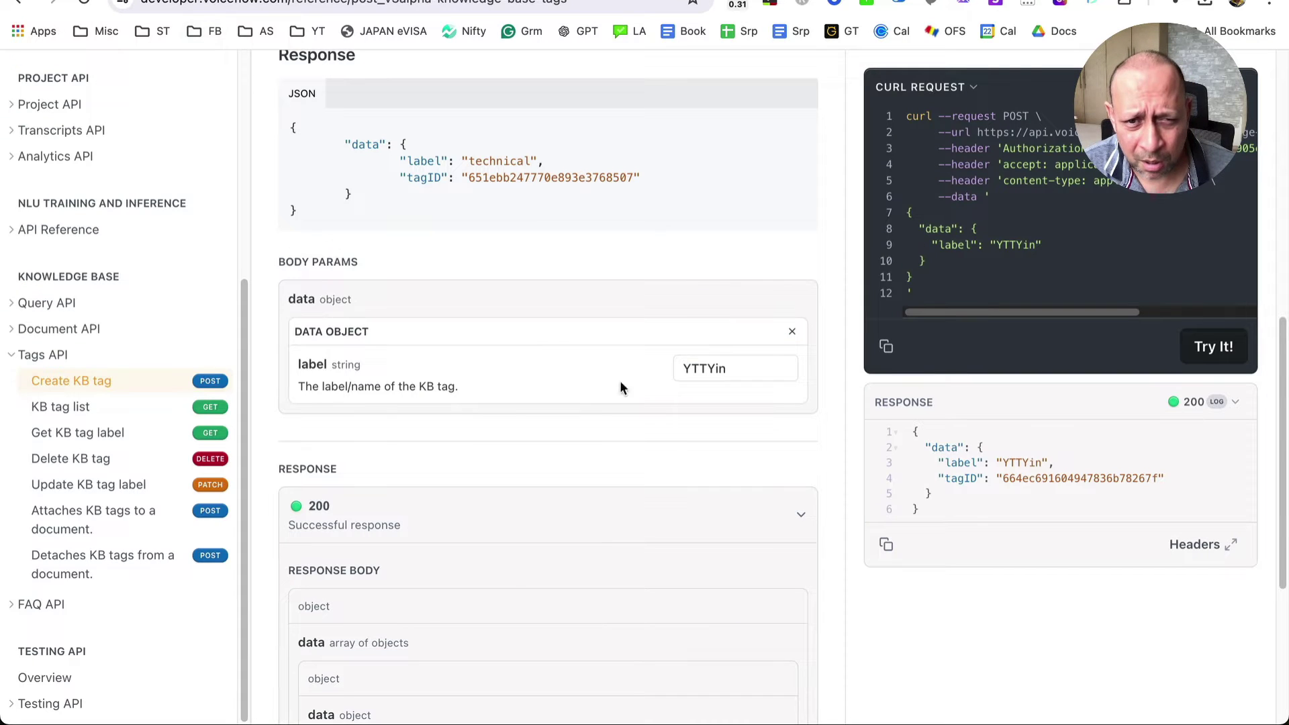
{"action": "left_click", "coordinate": [767, 368]}
{"action": "key", "text": "BackSpace"}
{"action": "key", "text": "BackSpace"}
{"action": "key", "text": "BackSpace"}
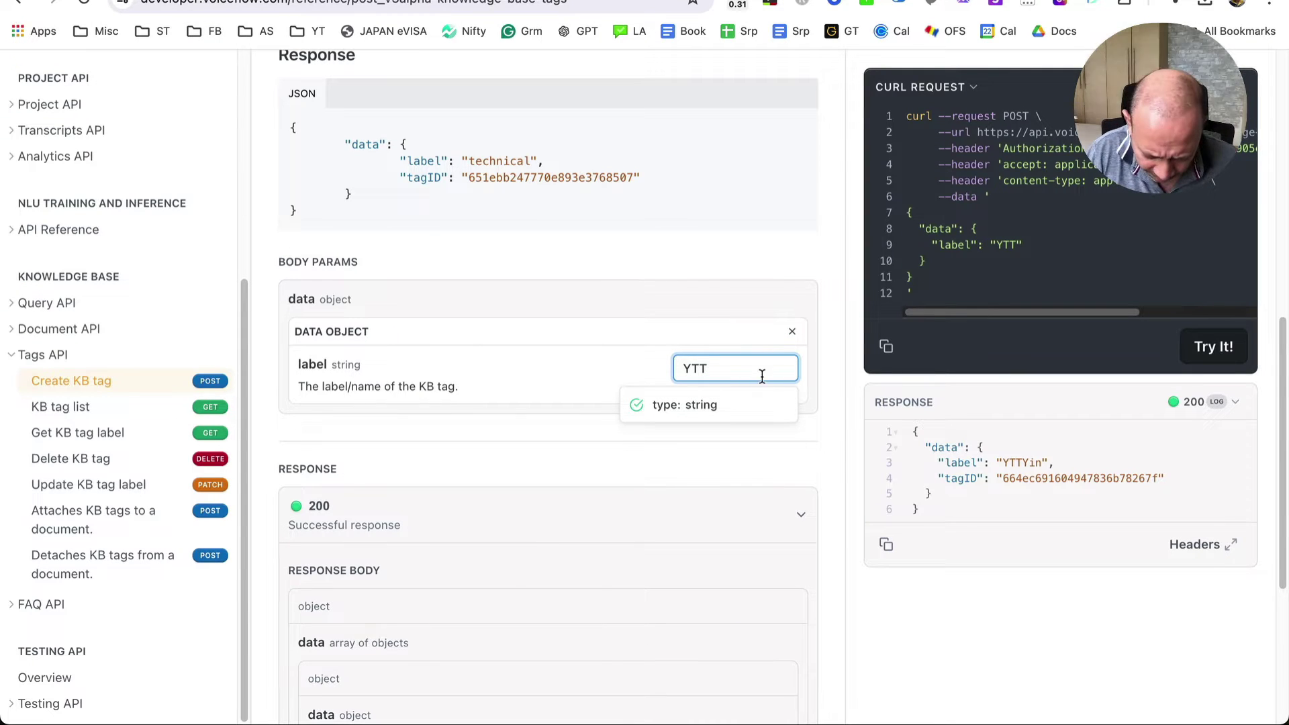
{"action": "type", "text": "Refresh"}
{"action": "left_click", "coordinate": [904, 635]}
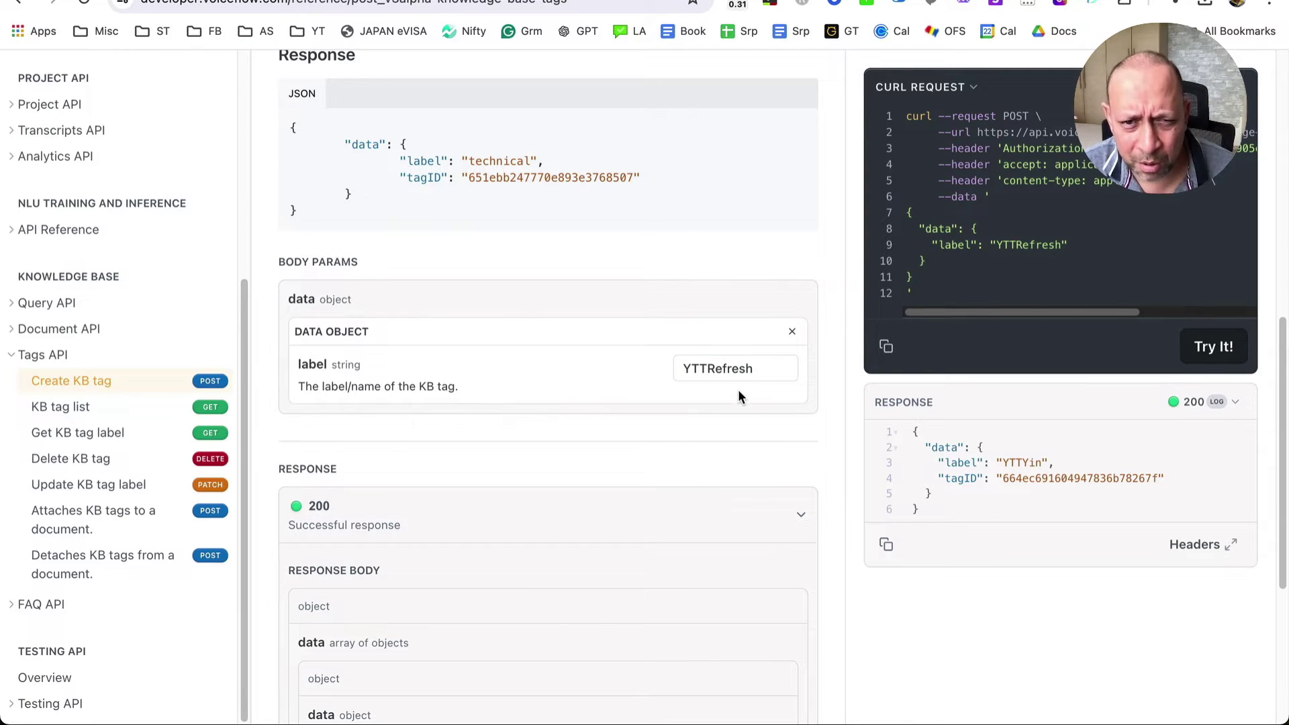
{"action": "left_click", "coordinate": [1209, 346]}
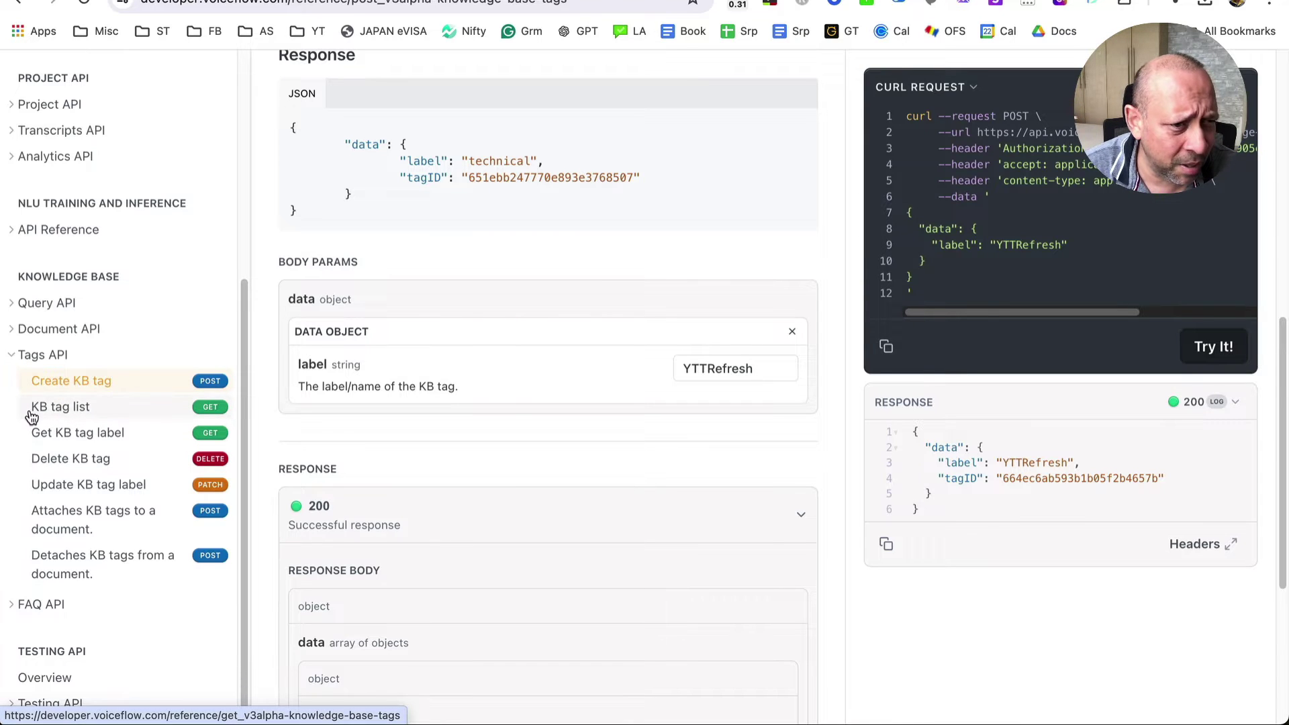
Step: Run the KB tag list request and review the labels and tag IDs in its response
{"action": "left_click", "coordinate": [60, 410]}
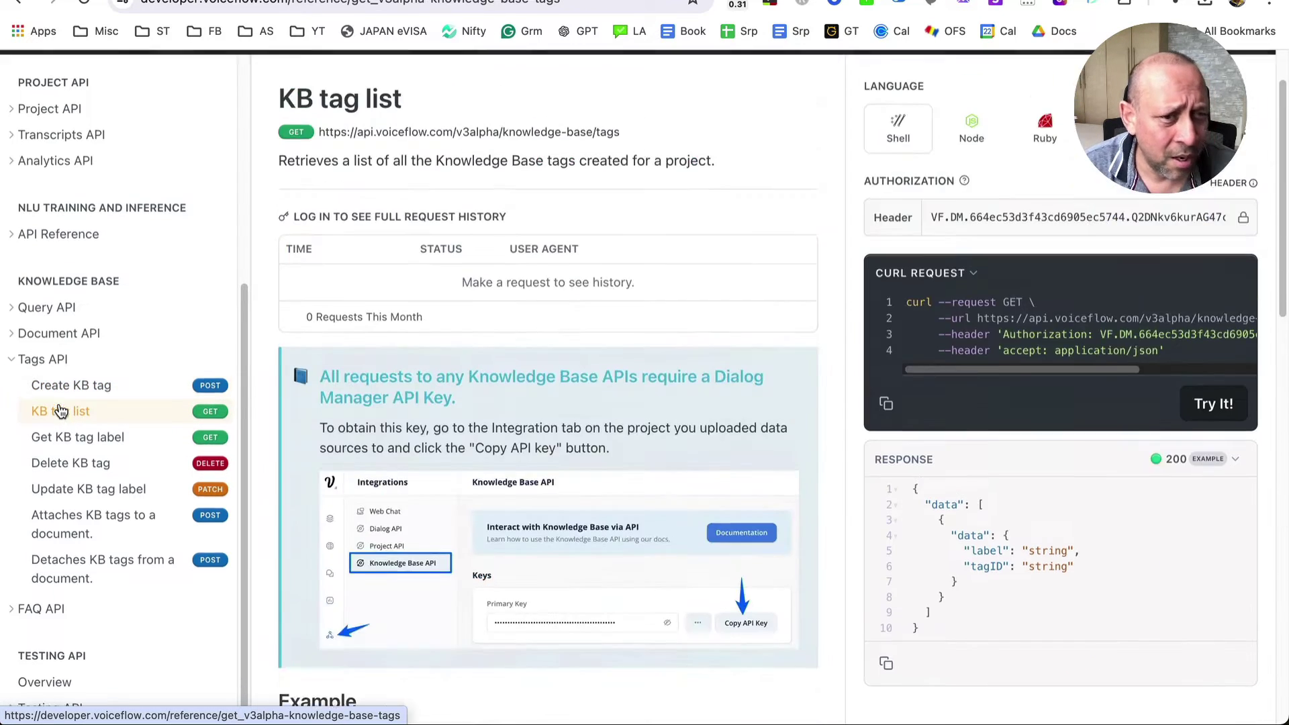
{"action": "scroll", "coordinate": [1087, 613], "scroll_direction": "down", "scroll_amount": 3}
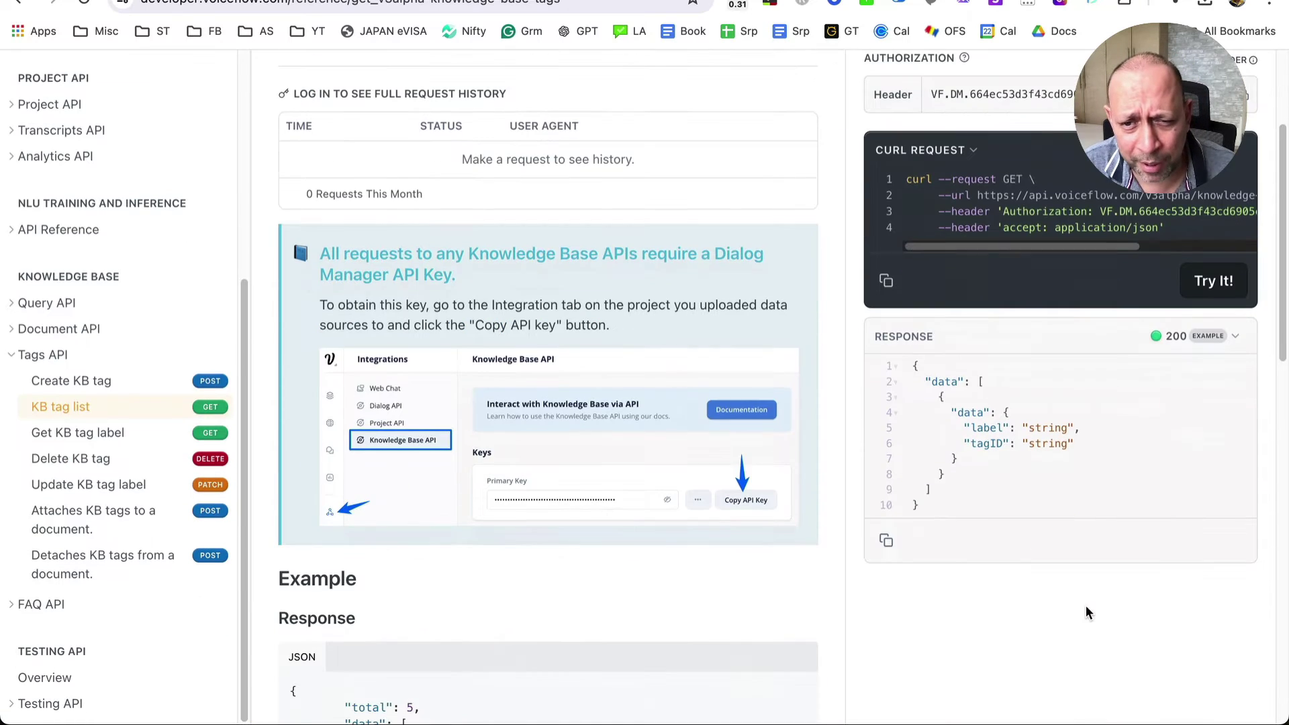
{"action": "left_click", "coordinate": [1205, 285]}
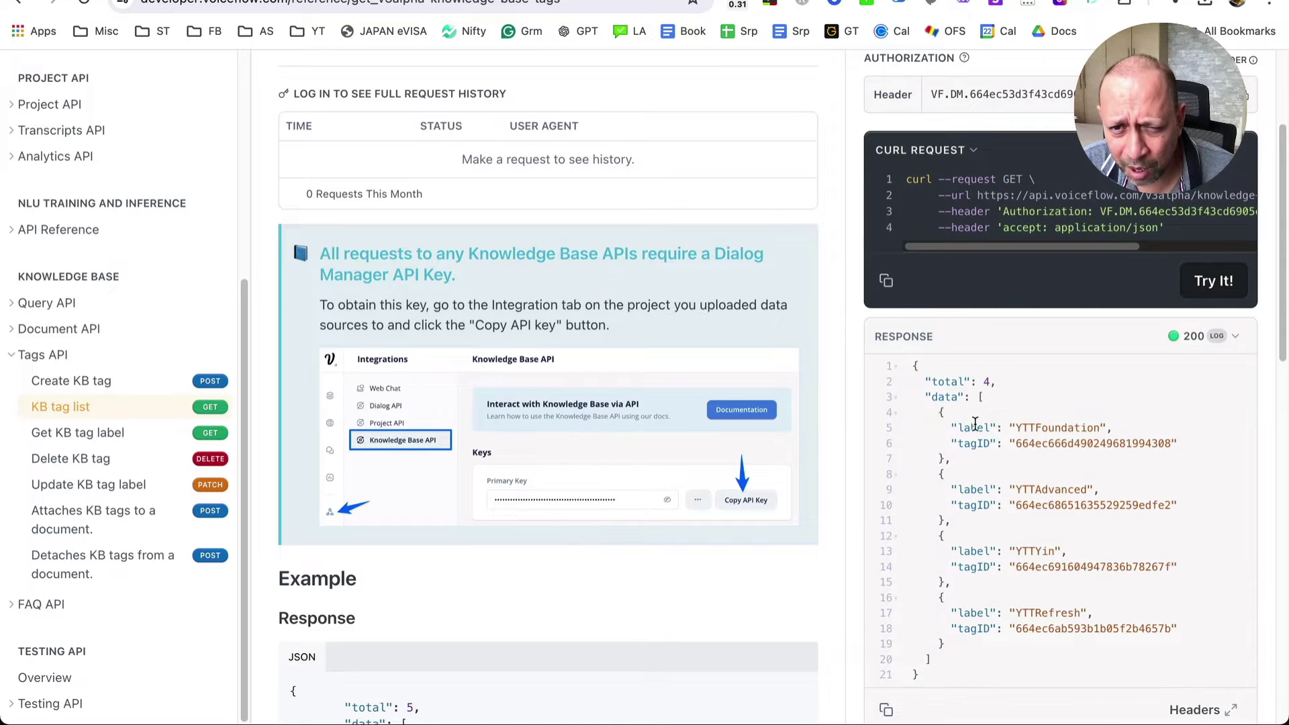
{"action": "left_click_drag", "start_coordinate": [907, 365], "coordinate": [1131, 690]}
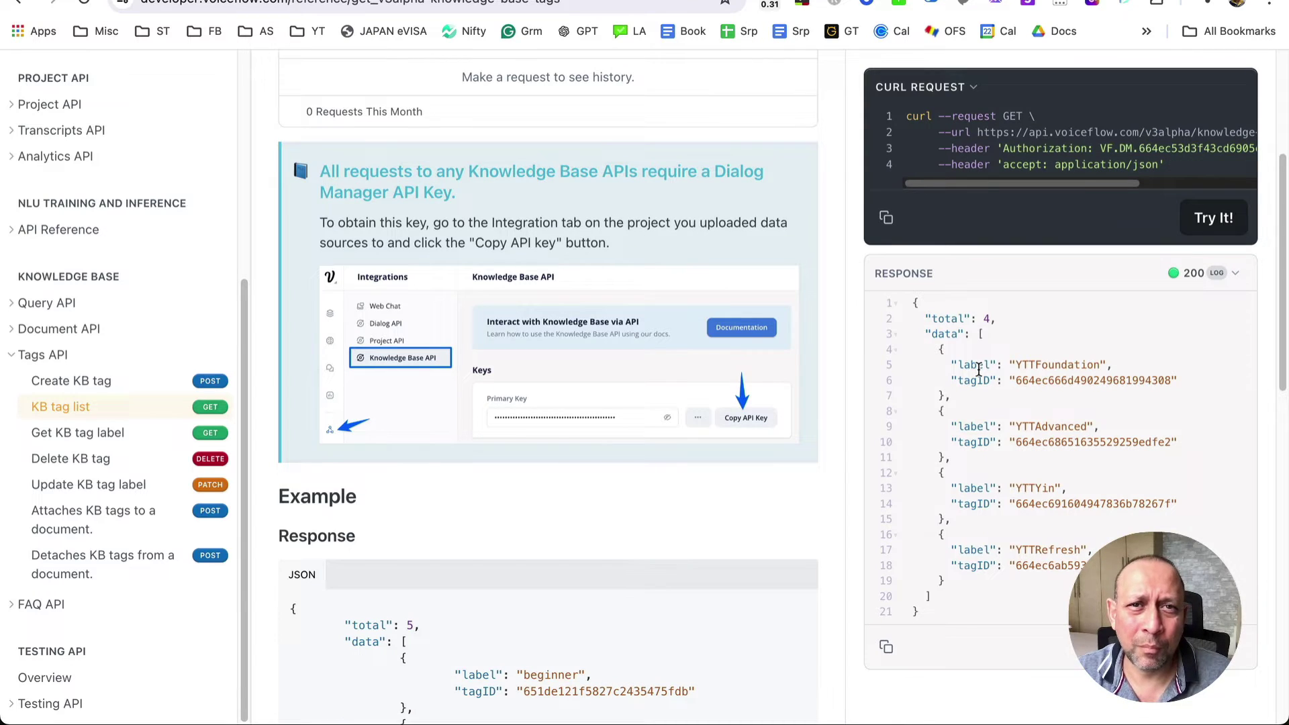
Step: Copy the full KB tag list response and paste it into a TextEdit document placed beside the API reference
{"action": "left_click", "coordinate": [919, 303]}
{"action": "left_click_drag", "start_coordinate": [1008, 308], "coordinate": [1101, 614]}
{"action": "right_click", "coordinate": [1083, 378]}
{"action": "left_click", "coordinate": [886, 420]}
{"action": "key", "text": "super+Tab"}
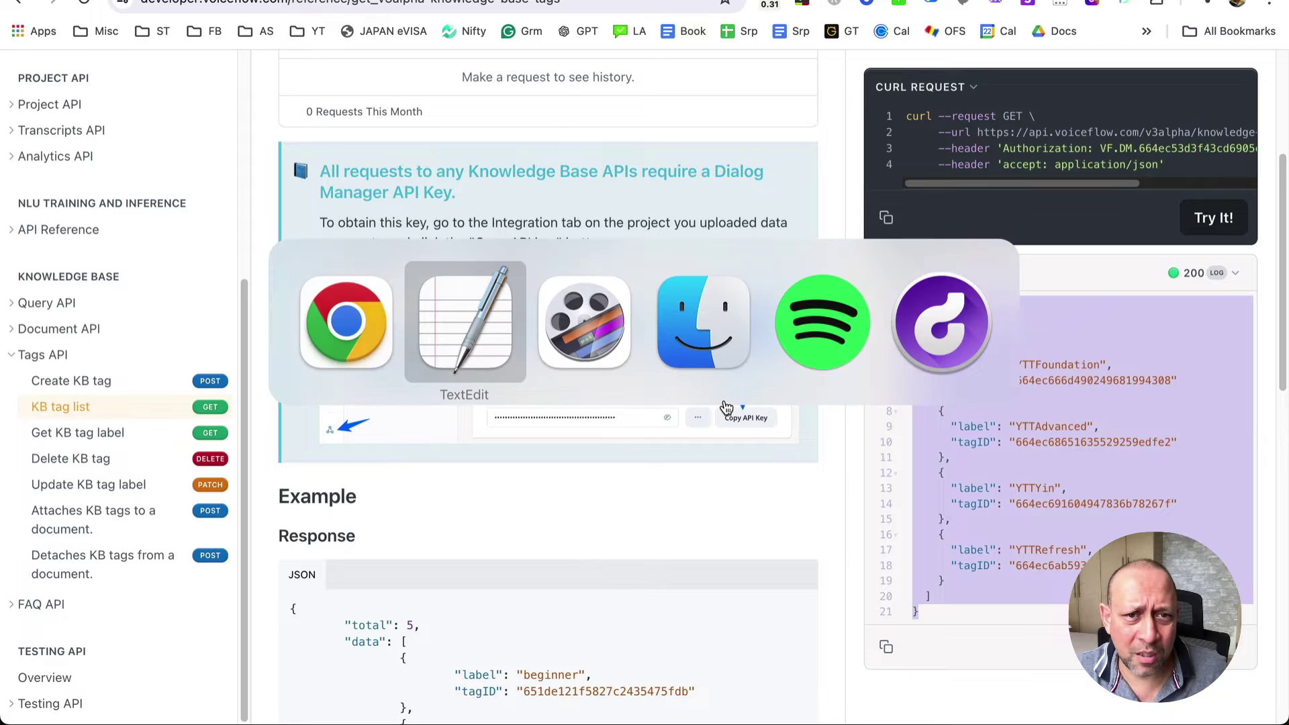
{"action": "key", "text": "super+v"}
{"action": "left_click_drag", "start_coordinate": [565, 228], "coordinate": [399, 1]}
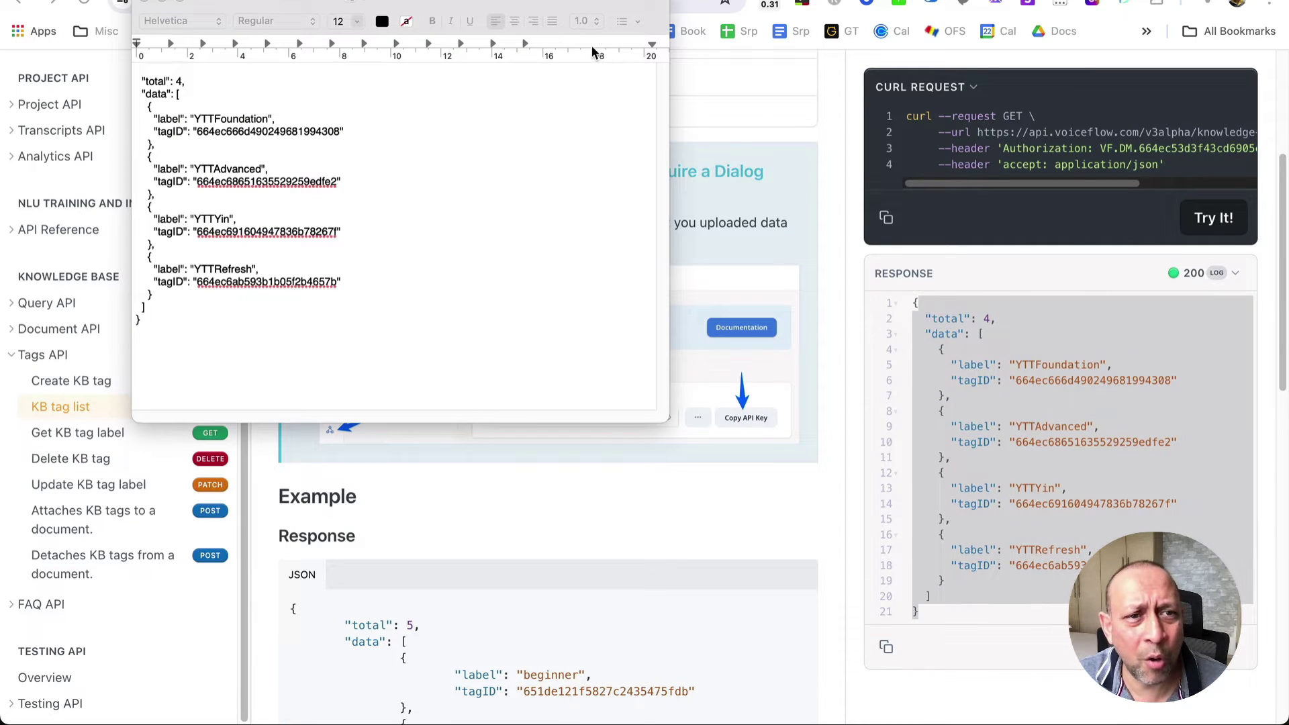
{"action": "left_click", "coordinate": [413, 140]}
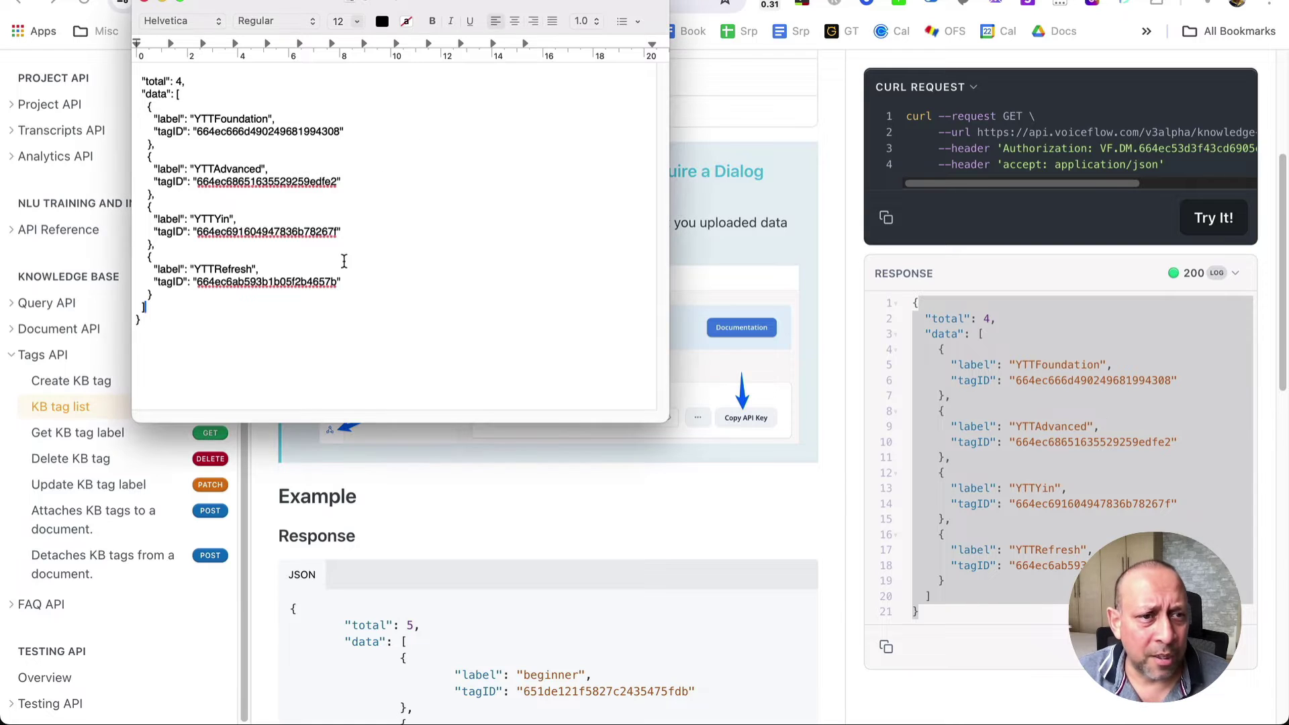
{"action": "left_click_drag", "start_coordinate": [171, 323], "coordinate": [67, 63]}
{"action": "left_click", "coordinate": [336, 231]}
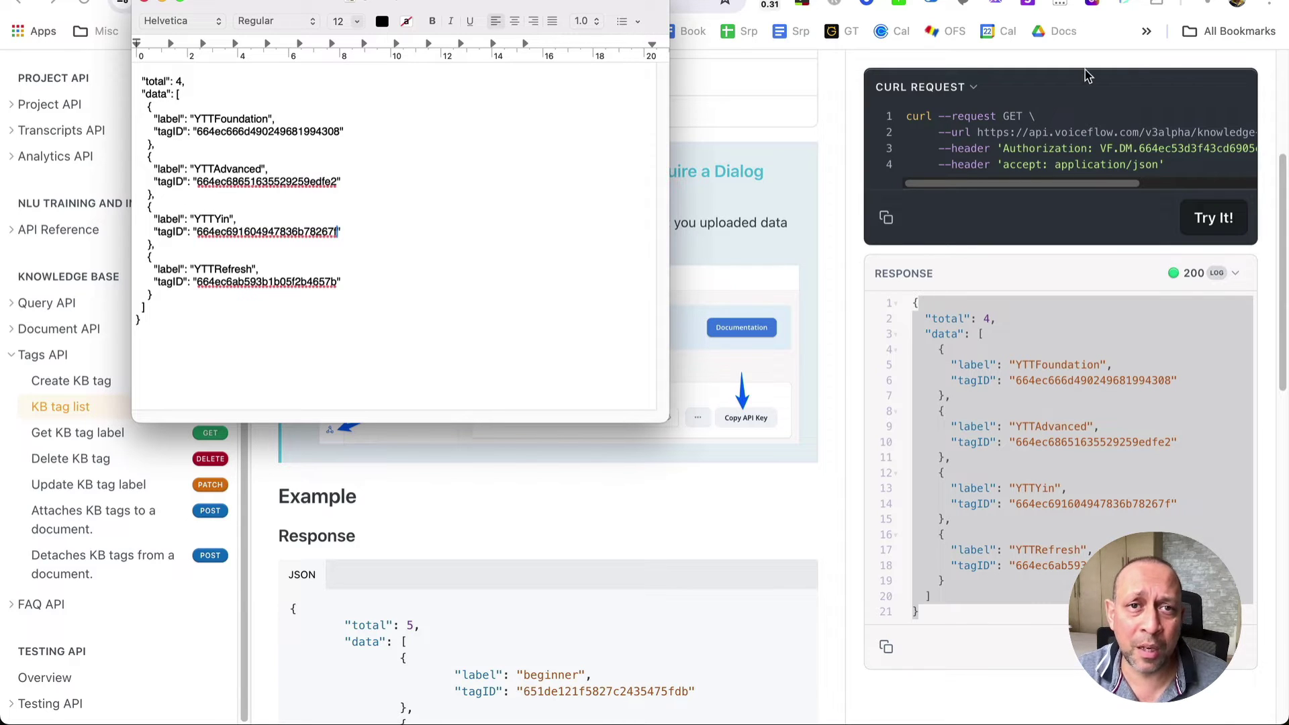
Step: Place json.txt beside the pasted tag list and examine the first document's entry, including its tags and documentID
{"action": "left_click_drag", "start_coordinate": [1086, 258], "coordinate": [691, 110]}
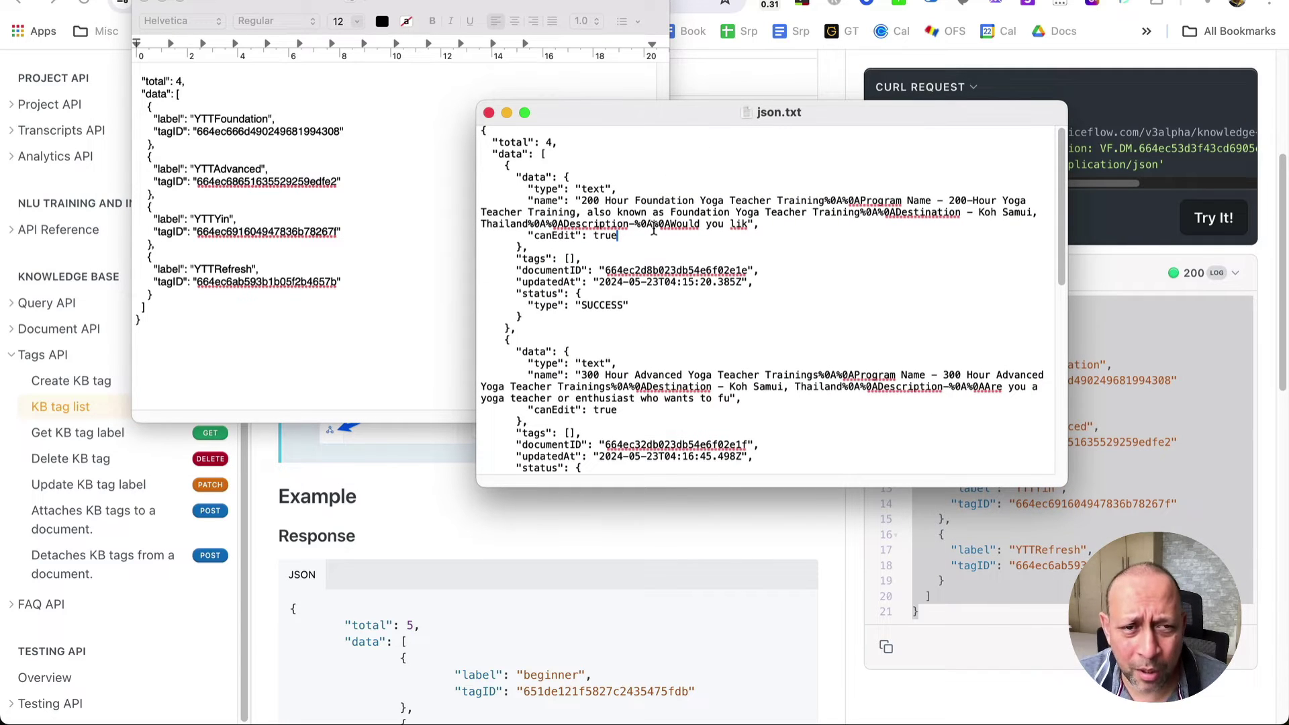
{"action": "scroll", "coordinate": [733, 262], "scroll_direction": "down", "scroll_amount": 4}
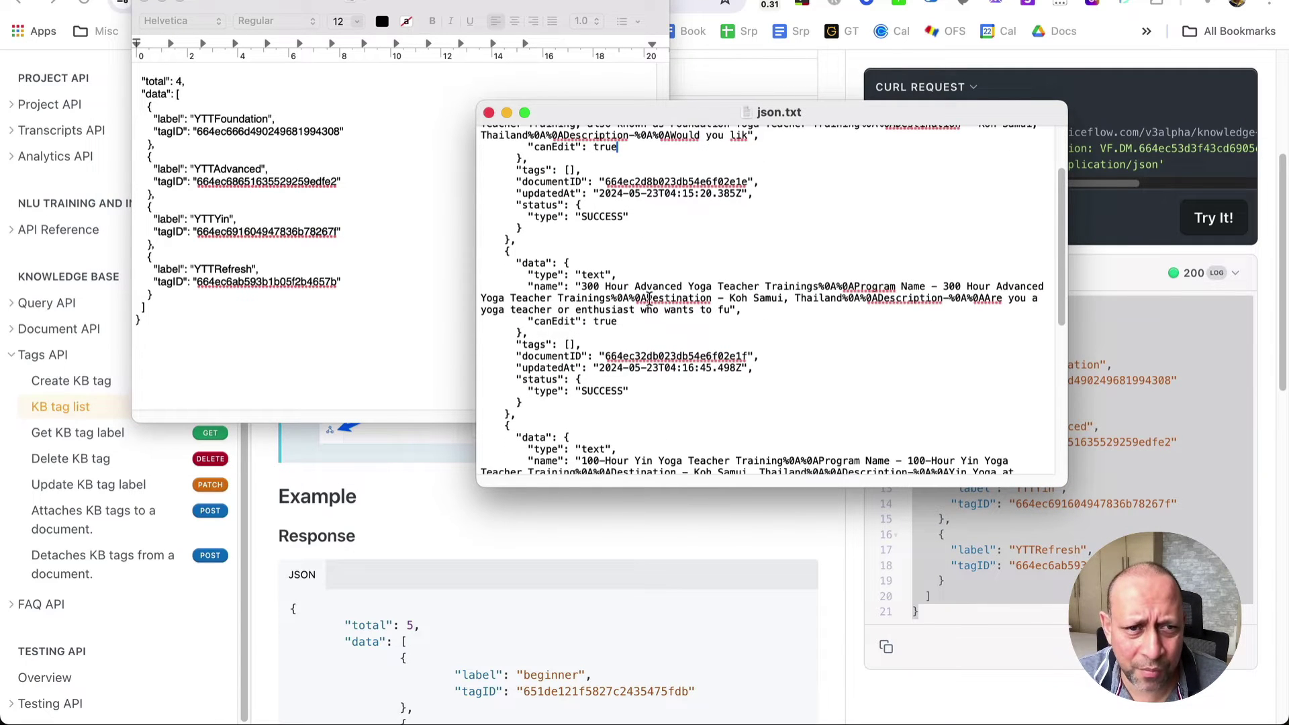
{"action": "scroll", "coordinate": [619, 302], "scroll_direction": "up", "scroll_amount": 4}
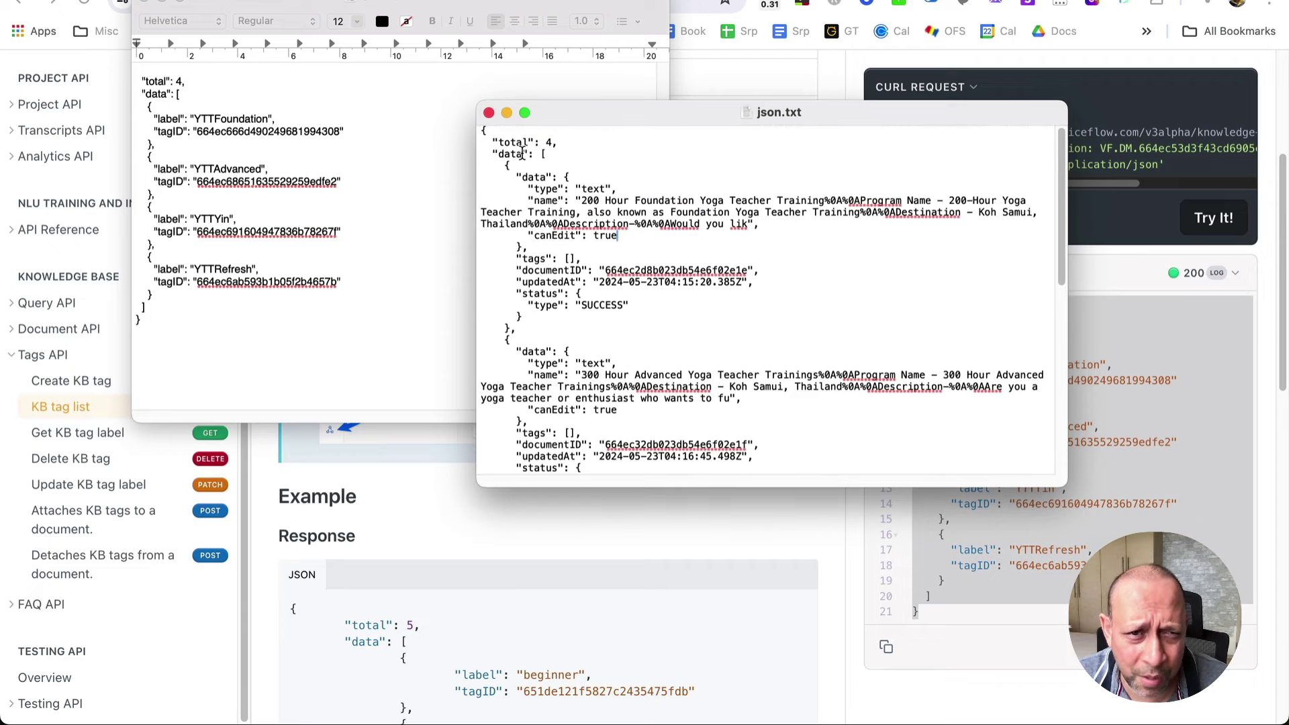
{"action": "left_click_drag", "start_coordinate": [506, 161], "coordinate": [677, 336]}
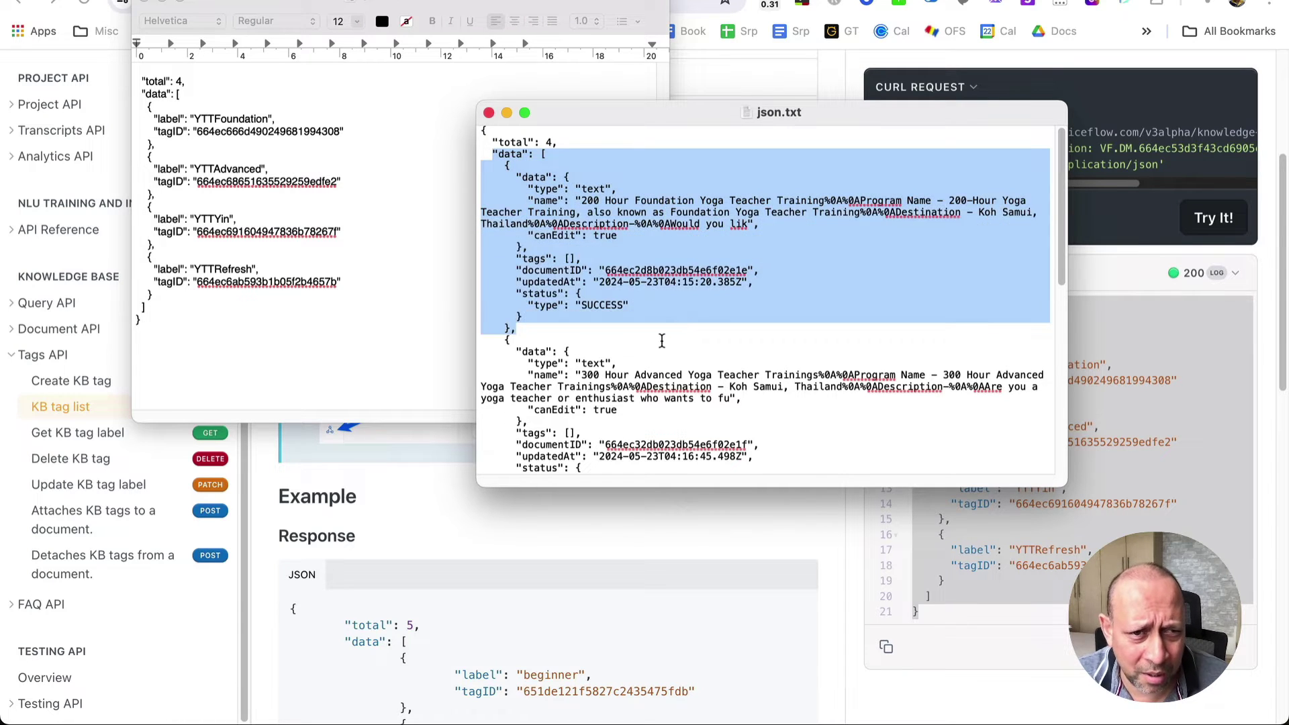
{"action": "left_click", "coordinate": [676, 336]}
{"action": "left_click_drag", "start_coordinate": [598, 259], "coordinate": [490, 260]}
{"action": "left_click", "coordinate": [552, 277]}
{"action": "double_click", "coordinate": [668, 267]}
{"action": "left_click", "coordinate": [723, 296]}
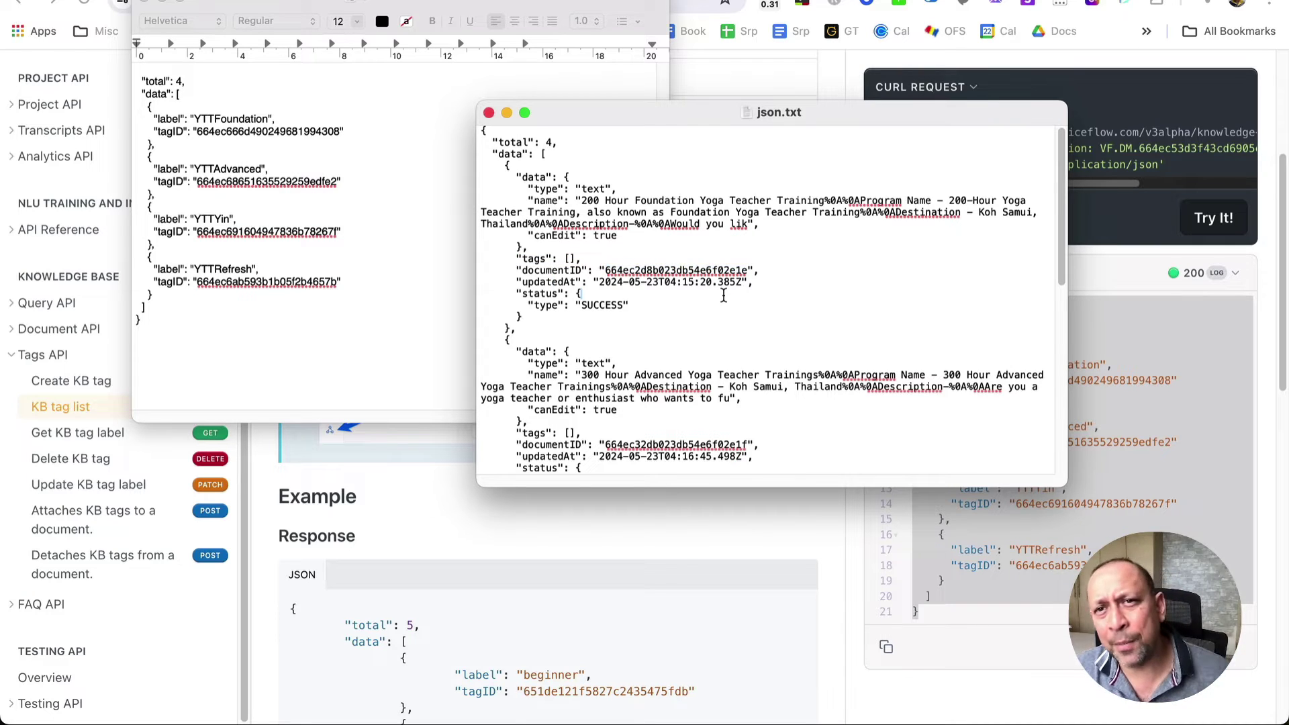
Step: Examine the 200 Hour Foundation document's documentID, name and tags lines in json.txt to match it with its tag
{"action": "double_click", "coordinate": [679, 268]}
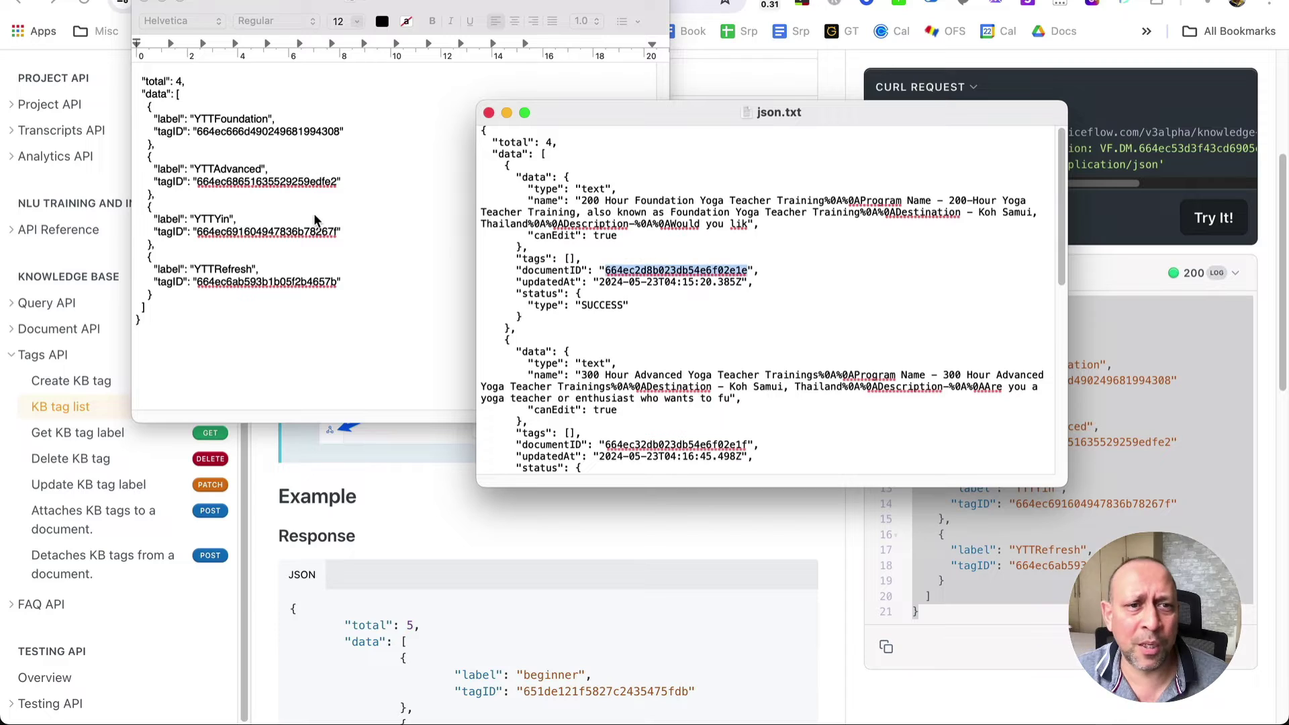
{"action": "left_click", "coordinate": [595, 305]}
{"action": "left_click_drag", "start_coordinate": [567, 200], "coordinate": [753, 195]}
{"action": "triple_click", "coordinate": [677, 196]}
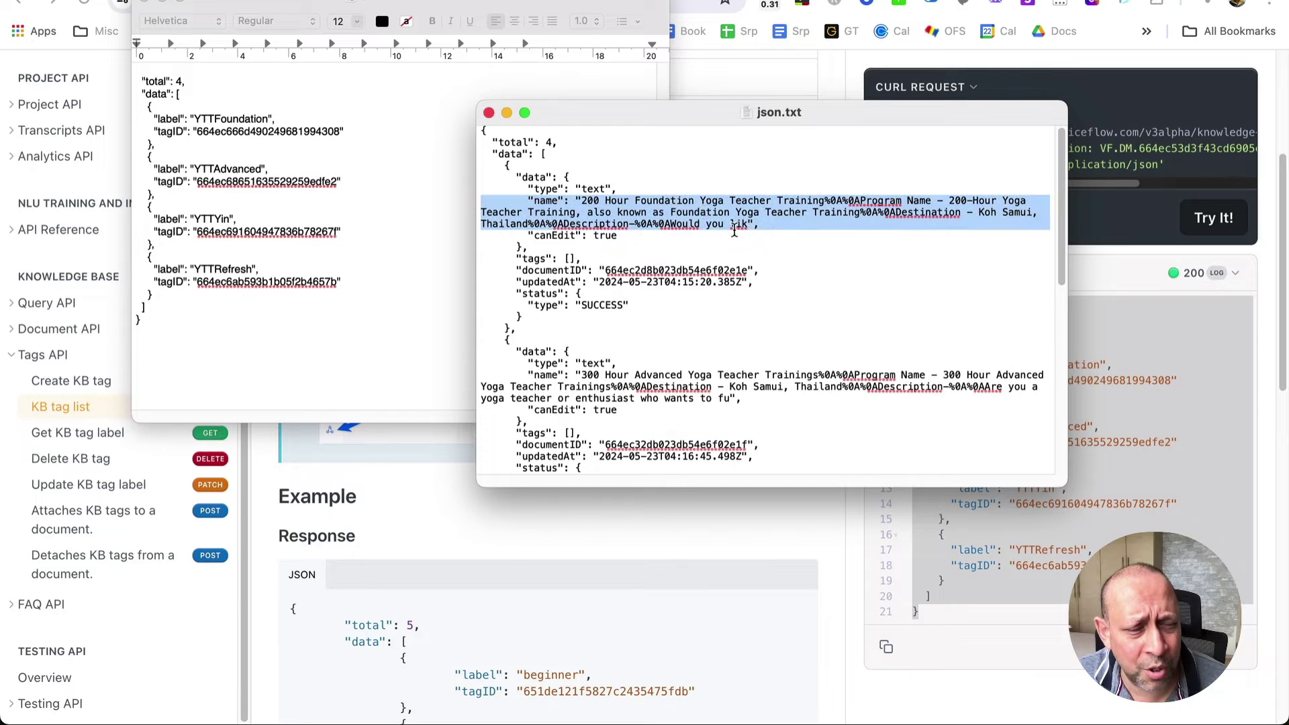
{"action": "left_click", "coordinate": [735, 270]}
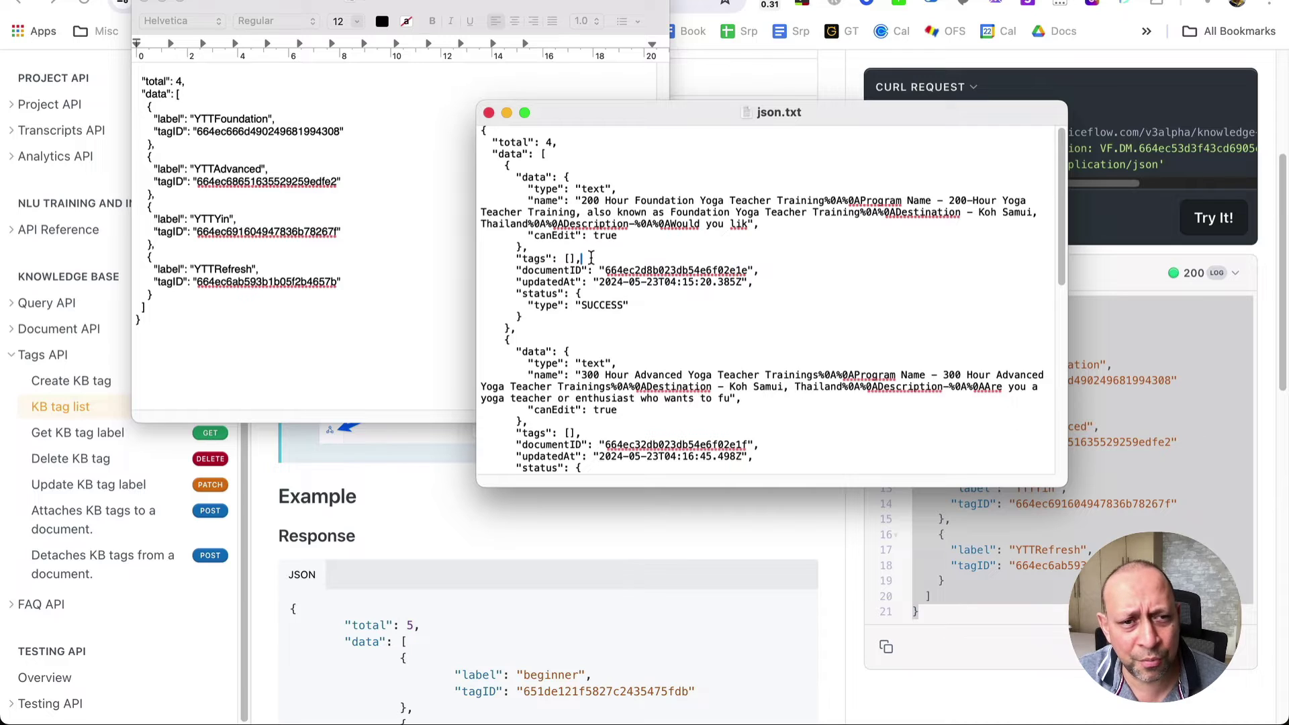
{"action": "left_click_drag", "start_coordinate": [591, 258], "coordinate": [497, 258]}
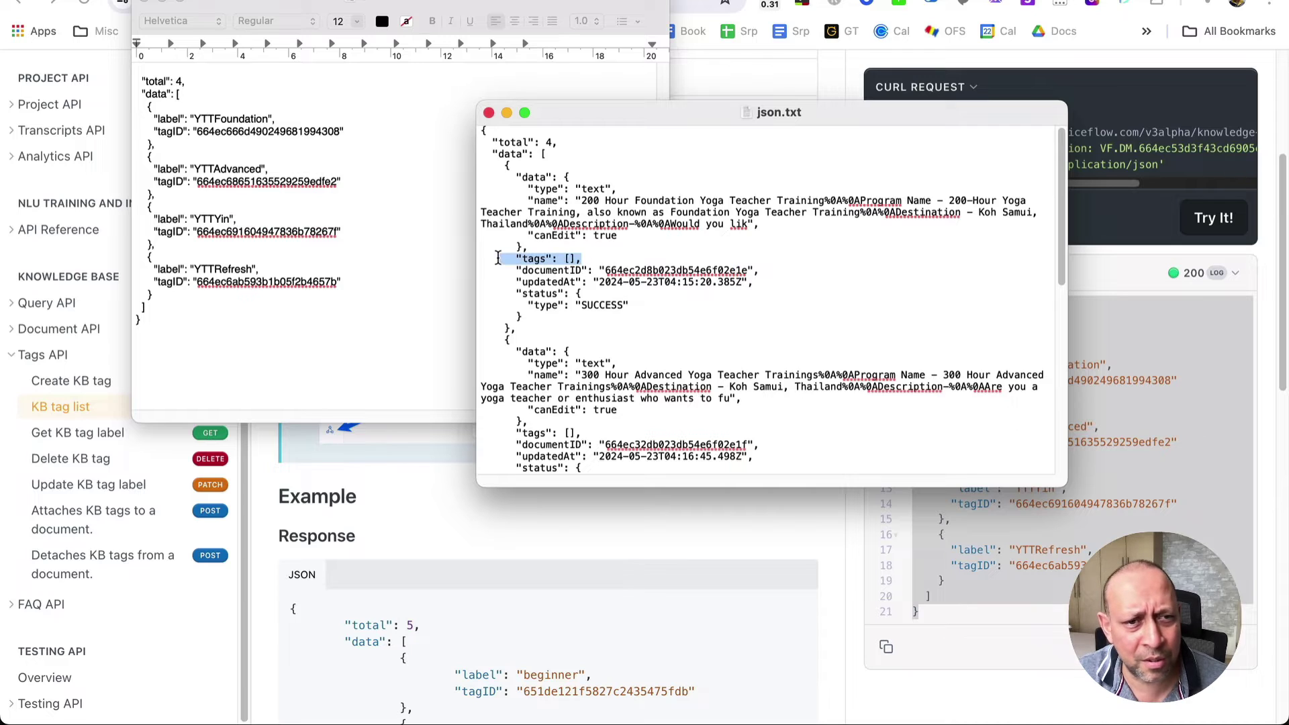
Step: Open the reference for attaching KB tags to a document and review its example request and parameters
{"action": "left_click", "coordinate": [678, 363]}
{"action": "left_click", "coordinate": [655, 528]}
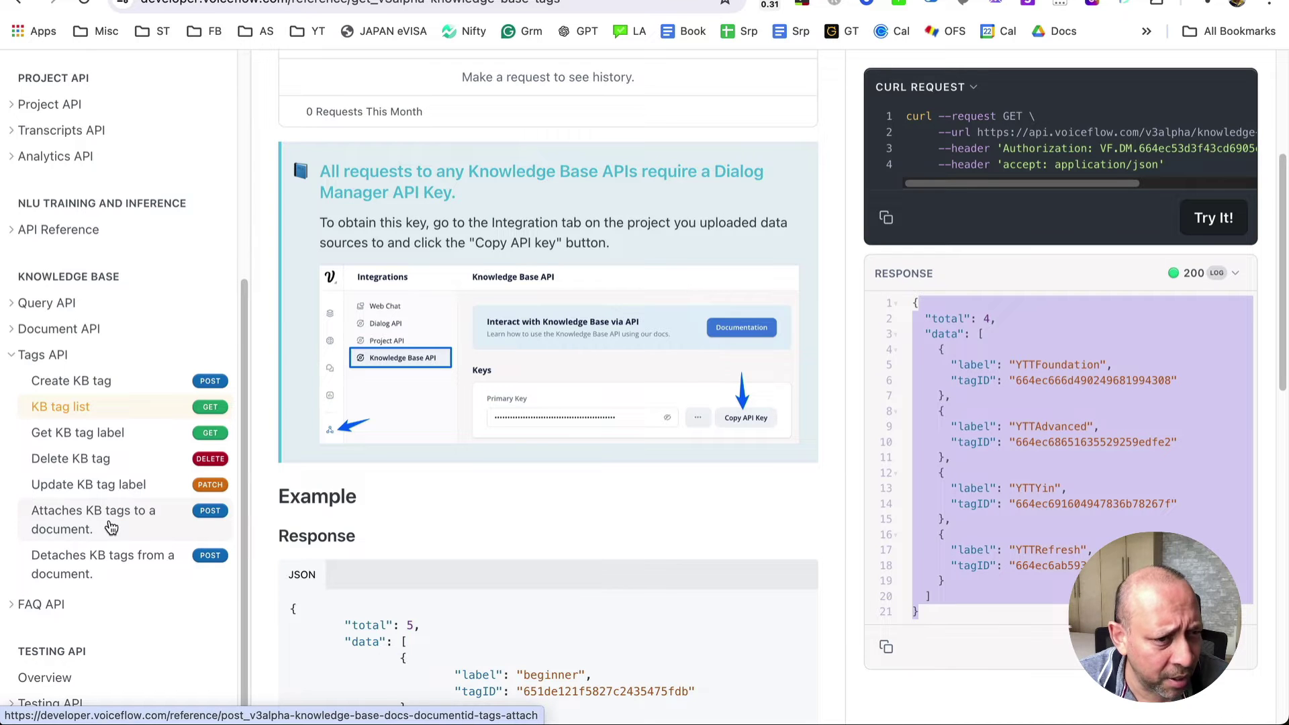
{"action": "left_click", "coordinate": [143, 525]}
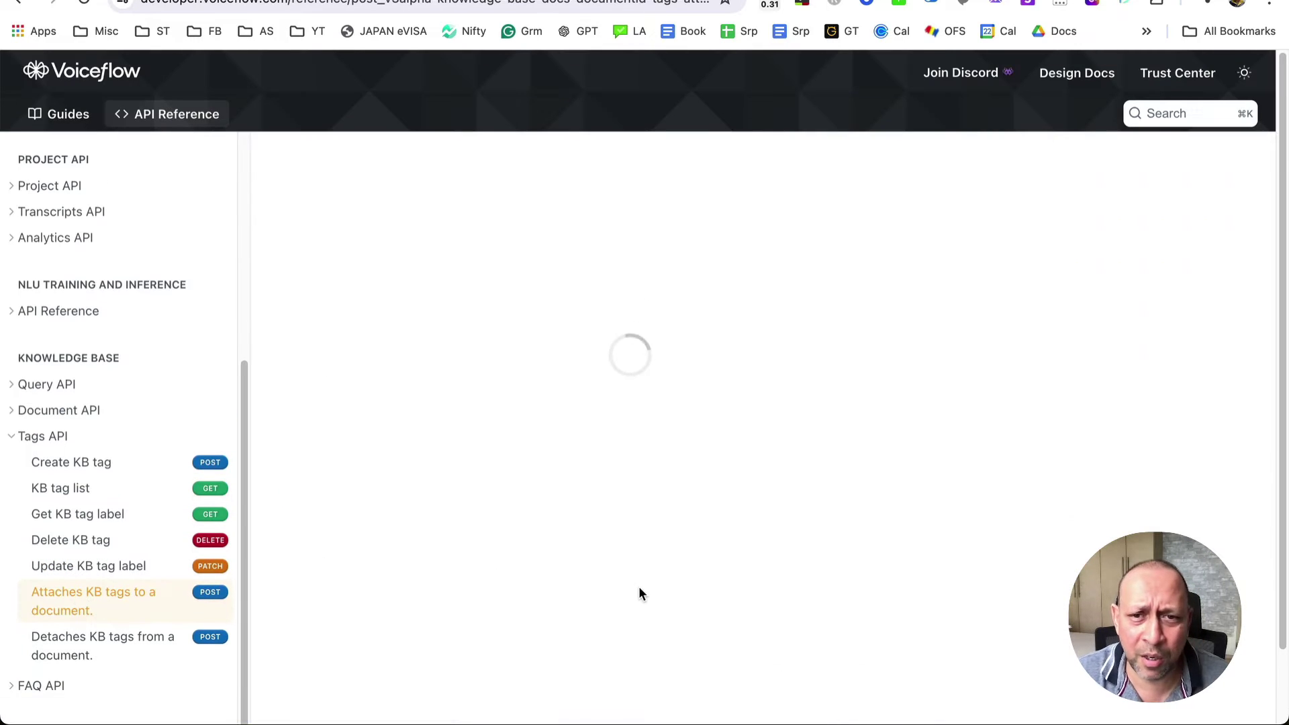
{"action": "scroll", "coordinate": [637, 557], "scroll_direction": "down", "scroll_amount": 6}
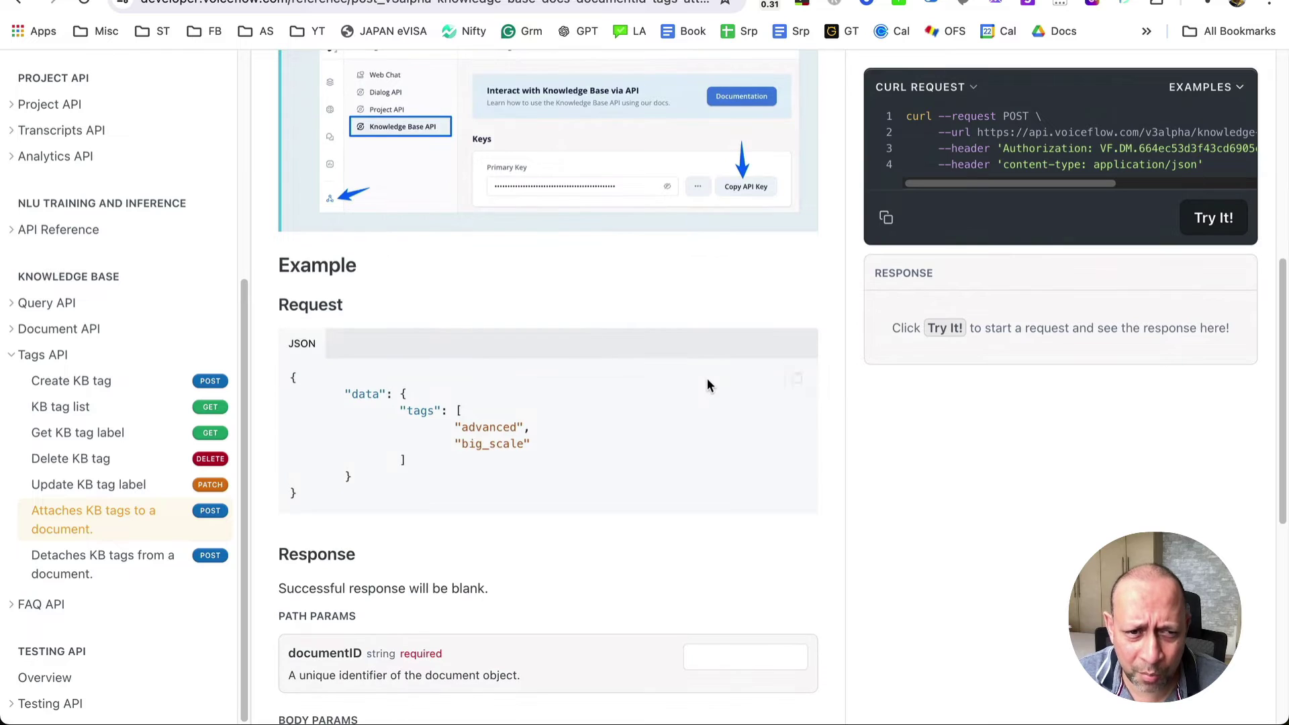
{"action": "scroll", "coordinate": [934, 507], "scroll_direction": "up", "scroll_amount": 2}
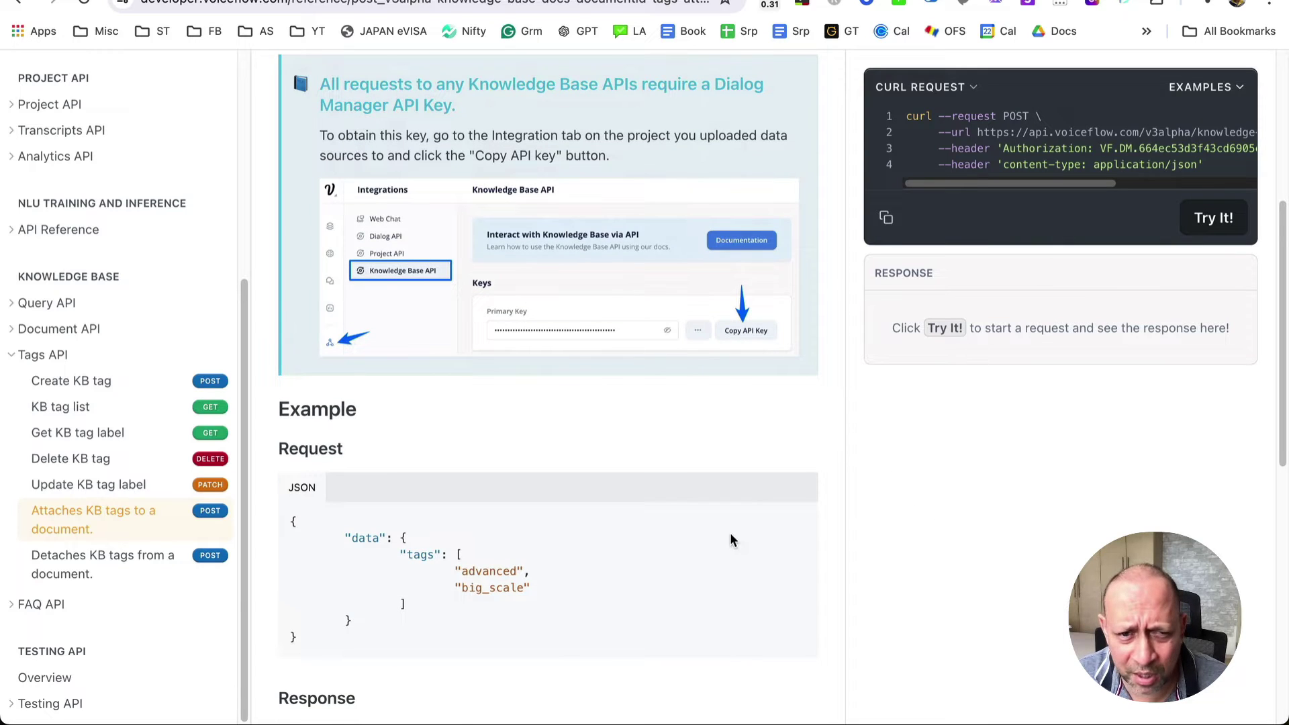
{"action": "scroll", "coordinate": [719, 517], "scroll_direction": "down", "scroll_amount": 10}
{"action": "scroll", "coordinate": [715, 513], "scroll_direction": "up", "scroll_amount": 3}
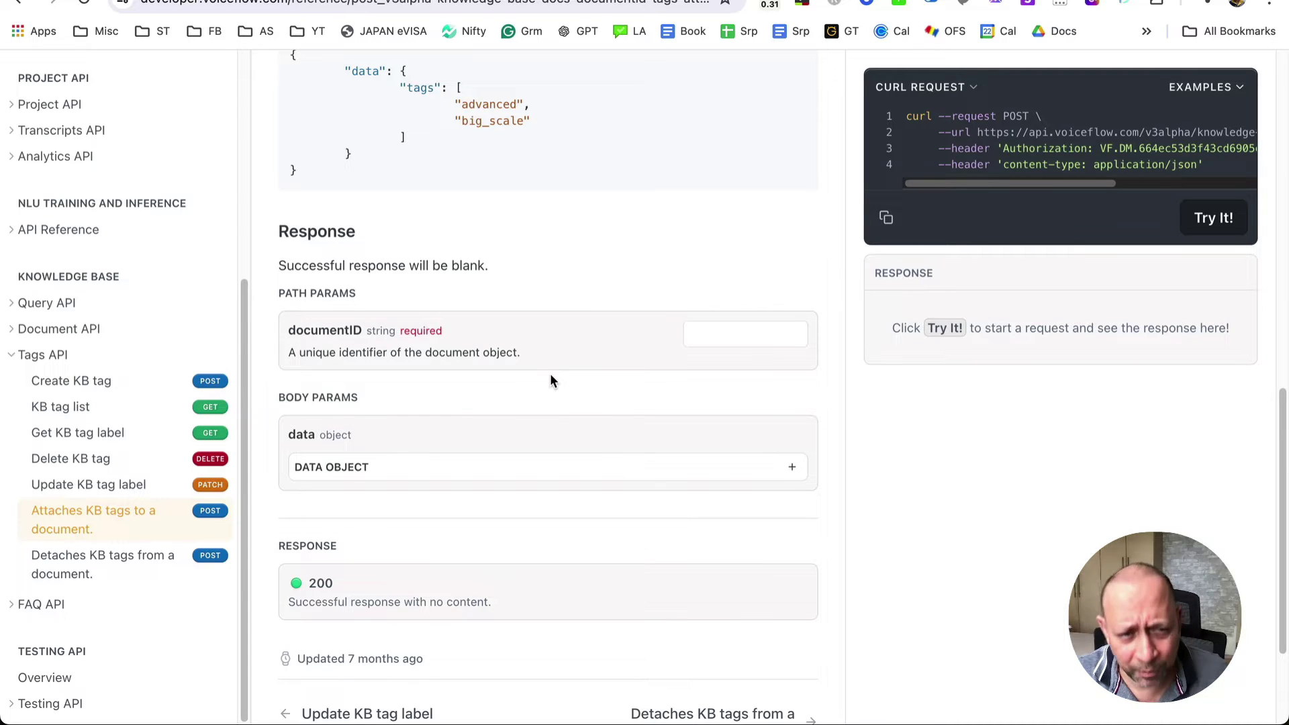
Step: Copy the 200 Hour Foundation document's documentID from json.txt and paste it as the request's documentID path parameter
{"action": "key", "text": "super+Tab"}
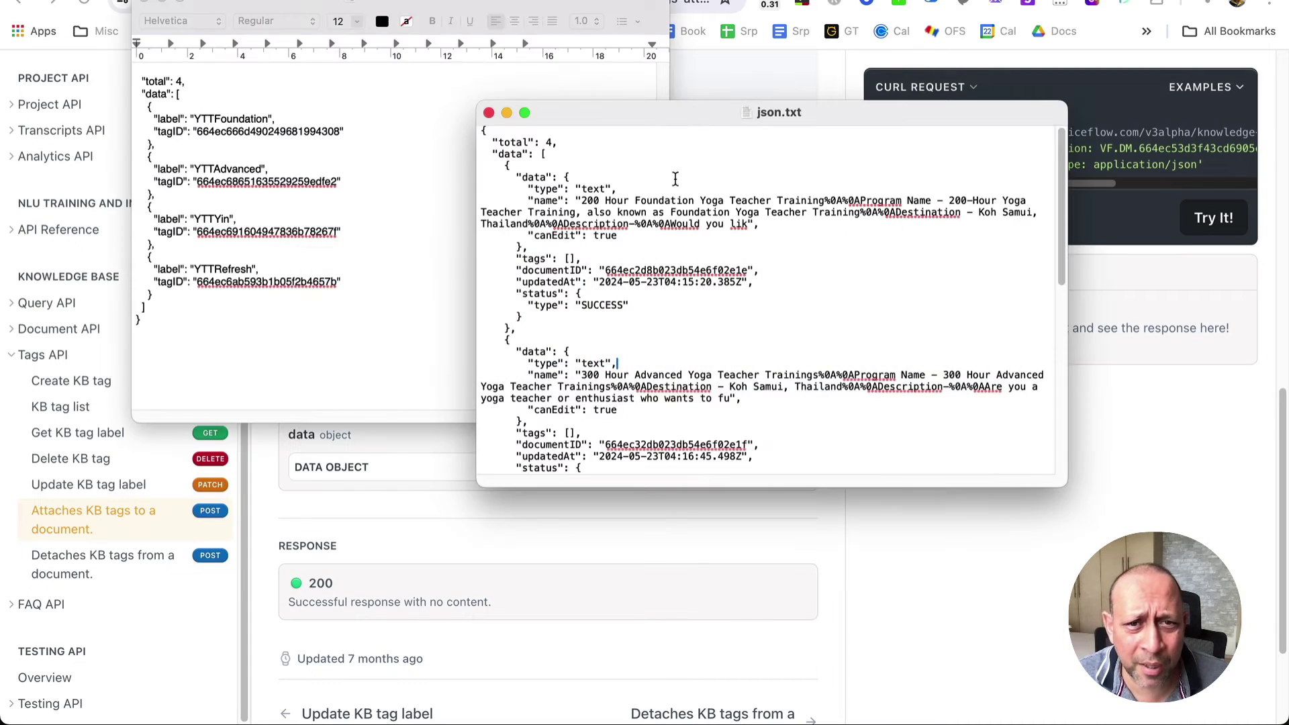
{"action": "right_click", "coordinate": [650, 266]}
{"action": "left_click", "coordinate": [766, 454]}
{"action": "key", "text": "super+Tab"}
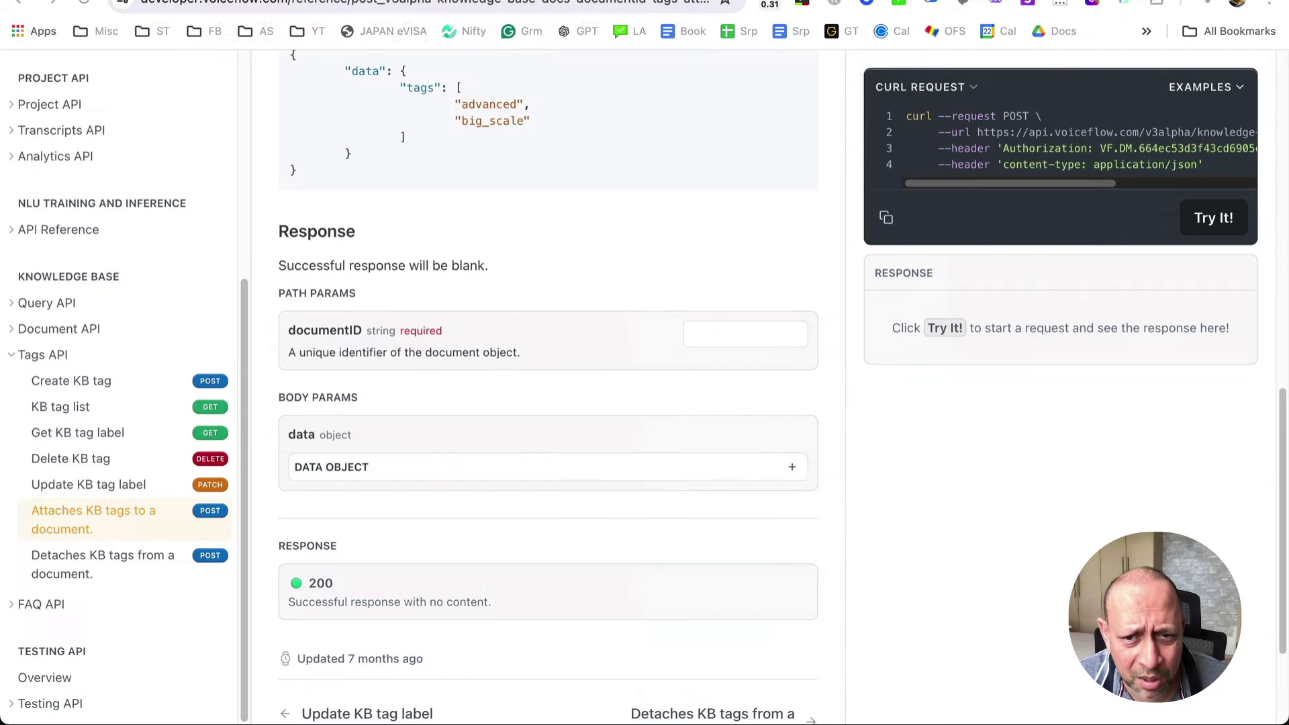
{"action": "left_click", "coordinate": [727, 326]}
{"action": "key", "text": "super+v"}
{"action": "left_click", "coordinate": [912, 459]}
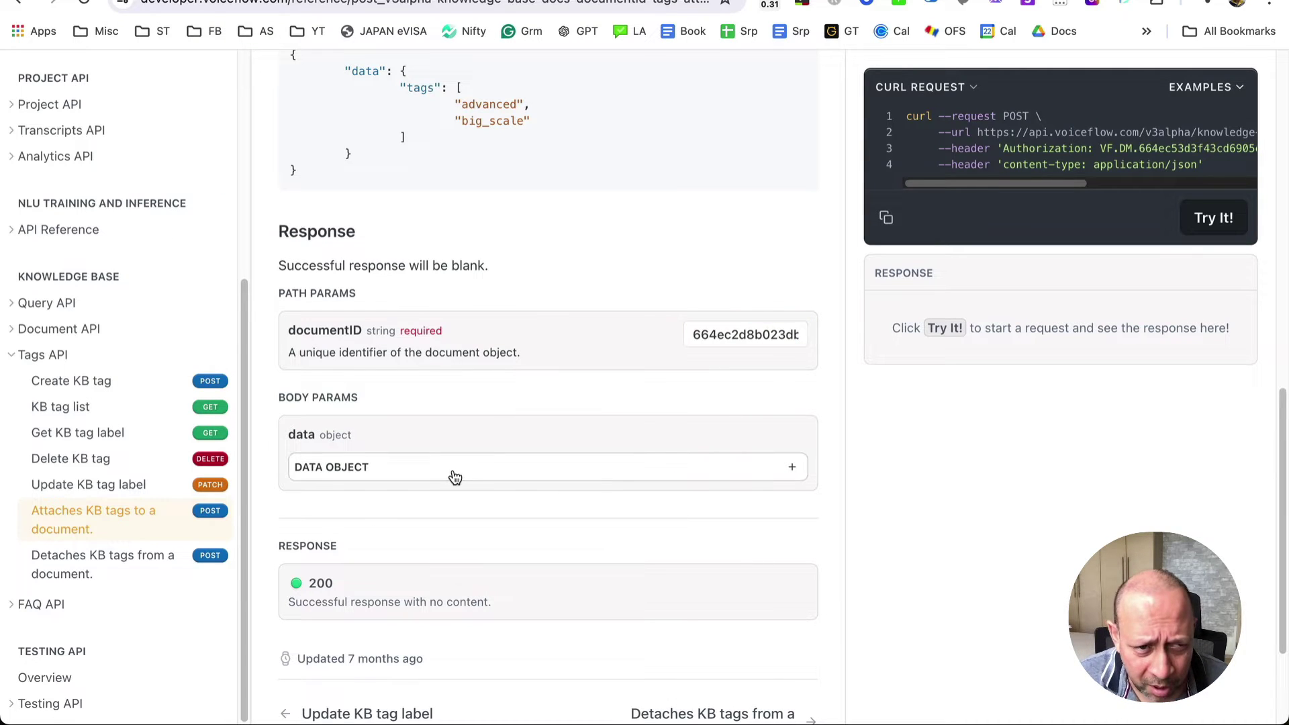
Step: Expand the body's data object, add one string entry to its tags array, and read the tags description
{"action": "scroll", "coordinate": [506, 423], "scroll_direction": "down", "scroll_amount": 3}
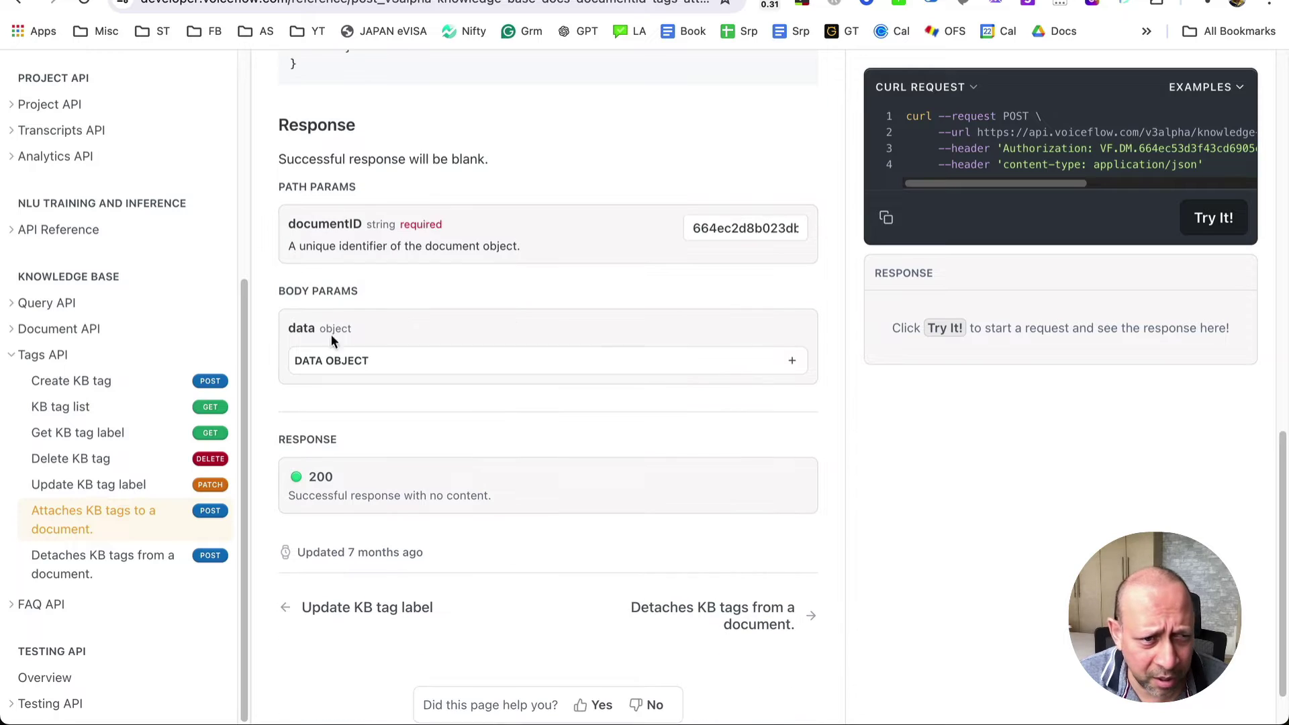
{"action": "left_click", "coordinate": [455, 368]}
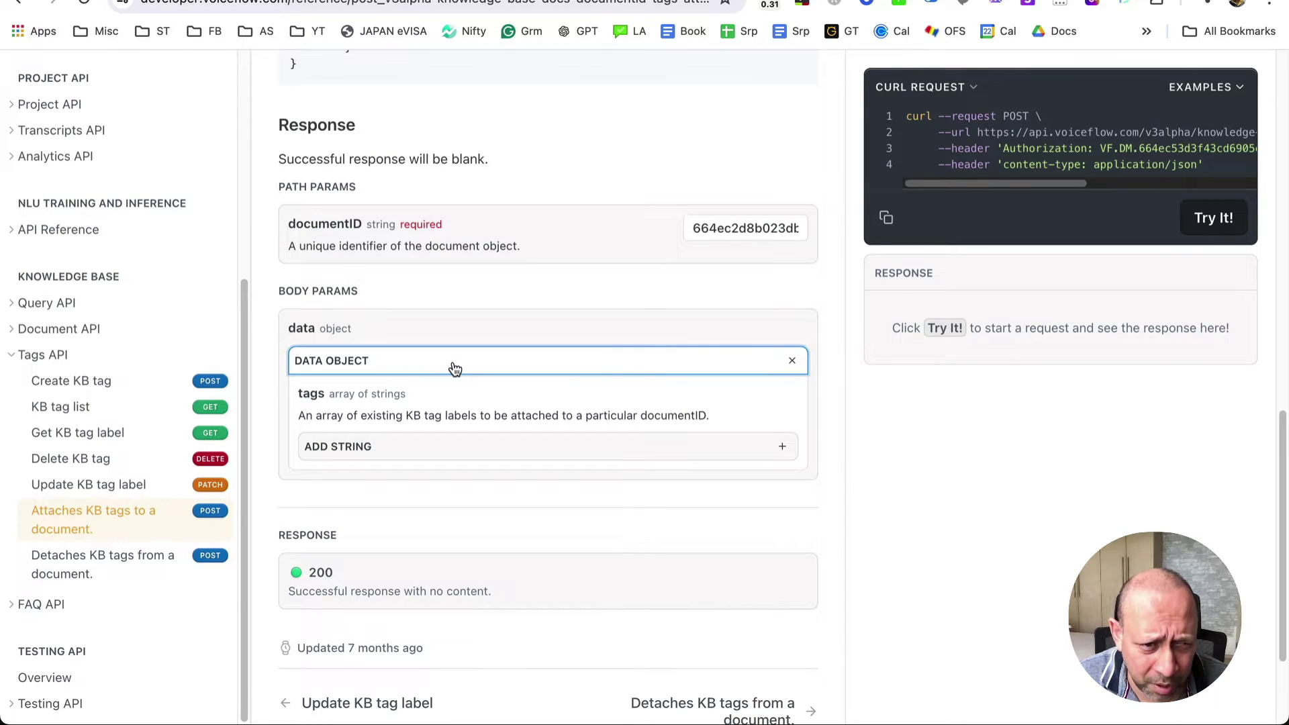
{"action": "left_click", "coordinate": [469, 448]}
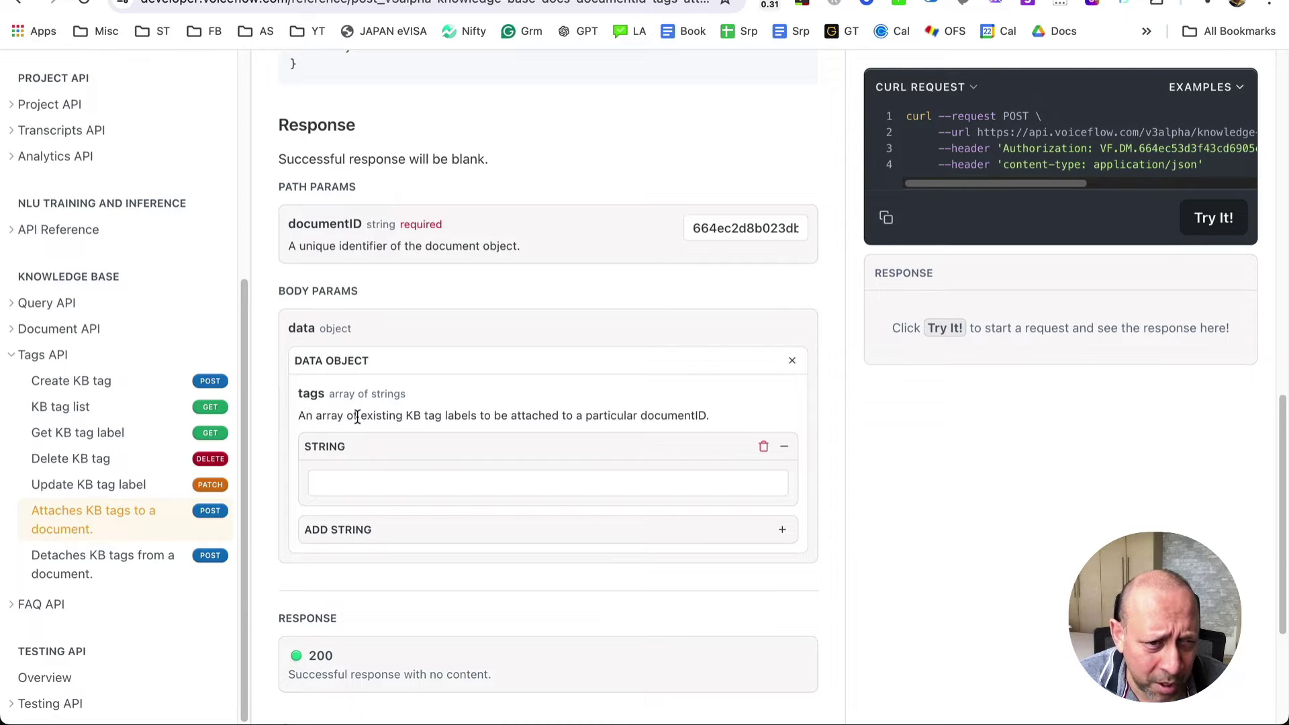
{"action": "left_click_drag", "start_coordinate": [404, 417], "coordinate": [503, 418]}
{"action": "triple_click", "coordinate": [515, 417]}
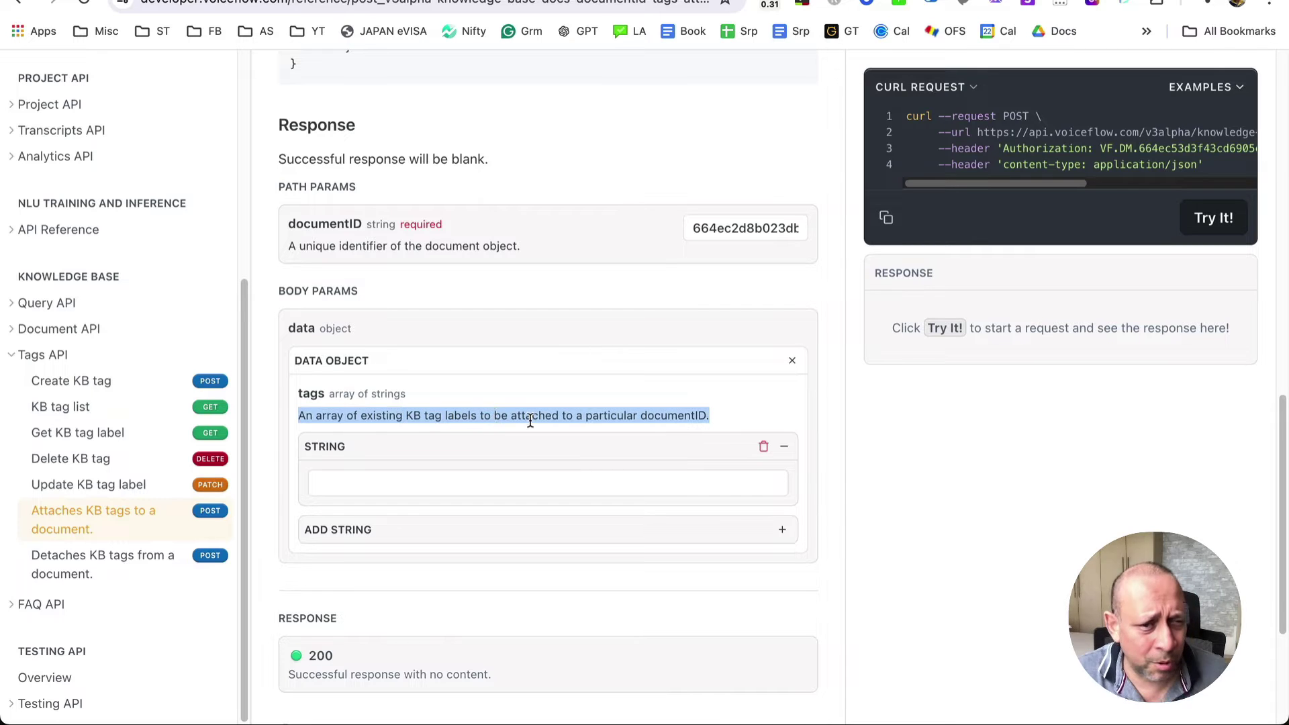
Step: Copy the YTTFoundation label from the tag list into the tags string and run the attach request
{"action": "key", "text": "super+Tab"}
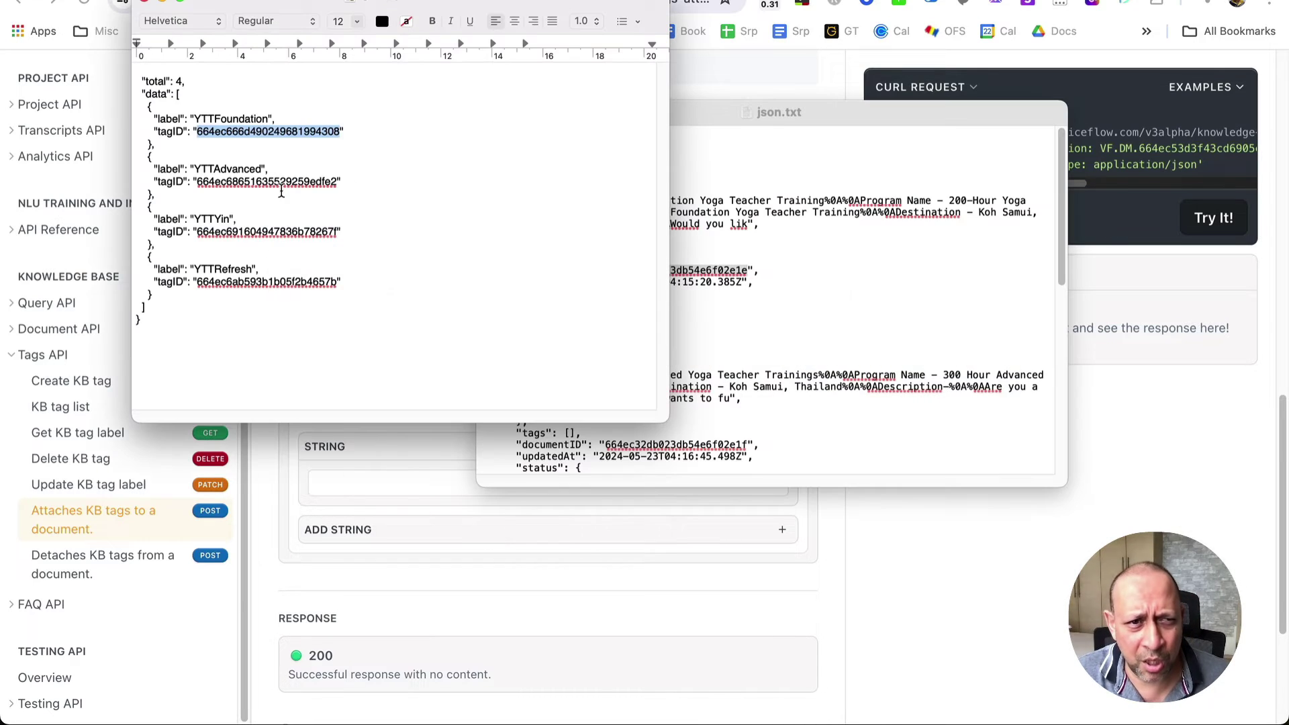
{"action": "double_click", "coordinate": [236, 118]}
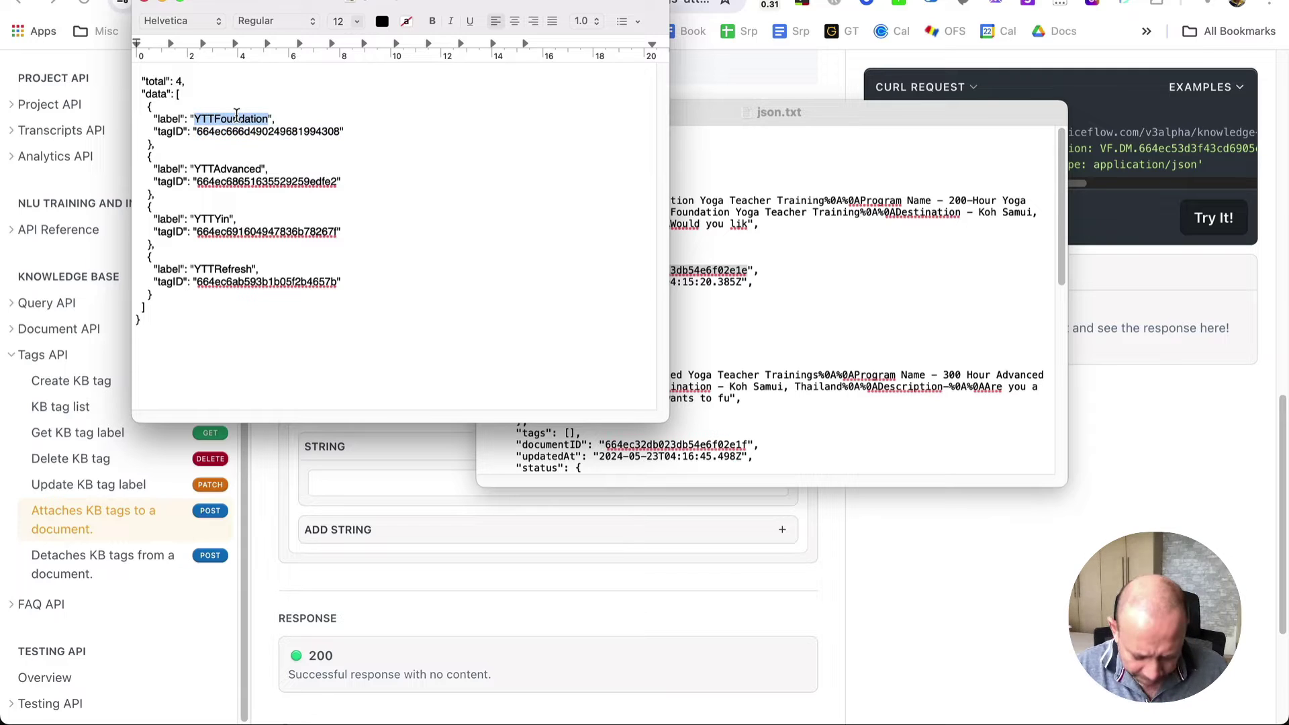
{"action": "left_click", "coordinate": [356, 432]}
{"action": "left_click", "coordinate": [383, 477]}
{"action": "key", "text": "super+v"}
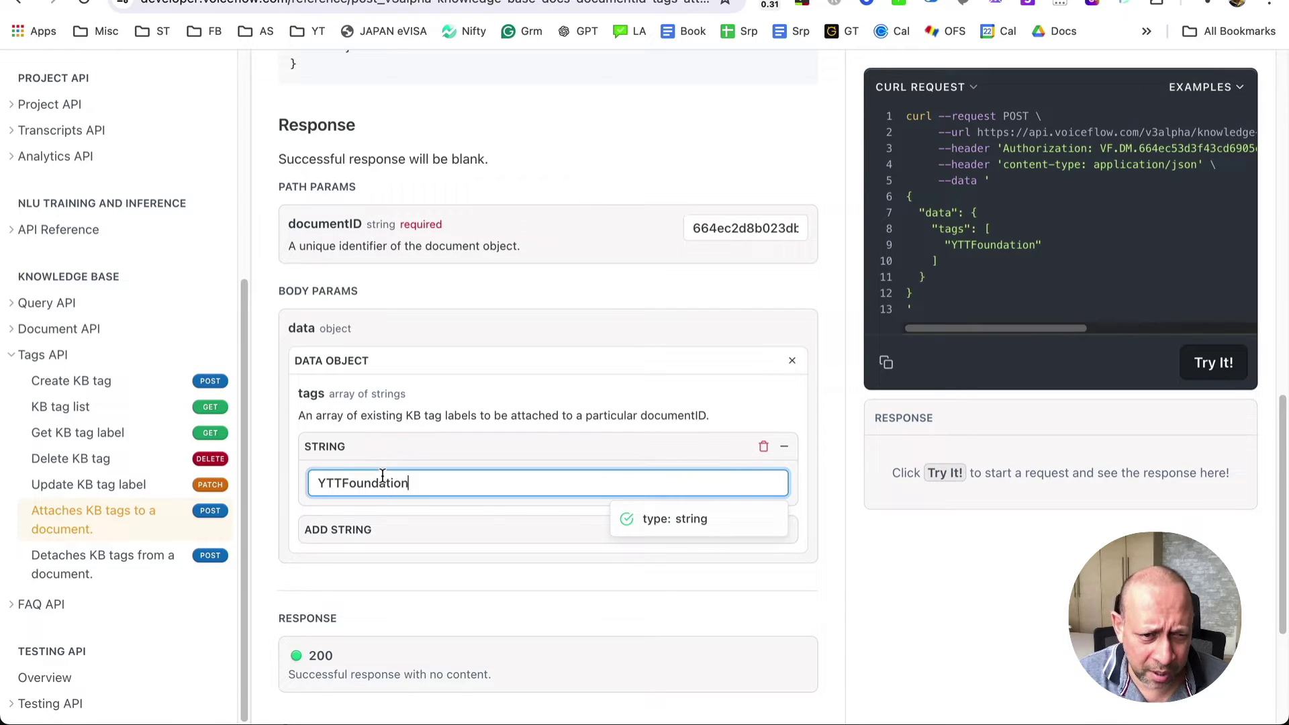
{"action": "left_click", "coordinate": [1005, 585]}
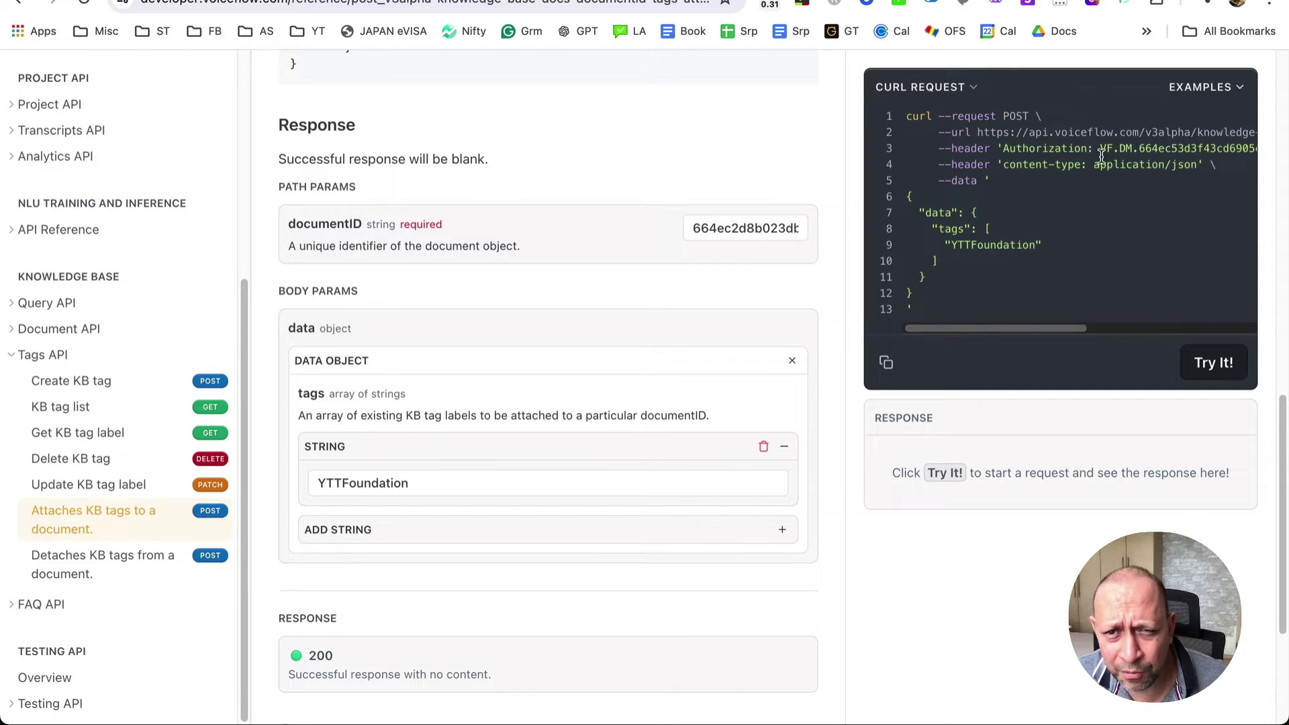
{"action": "left_click", "coordinate": [1219, 363]}
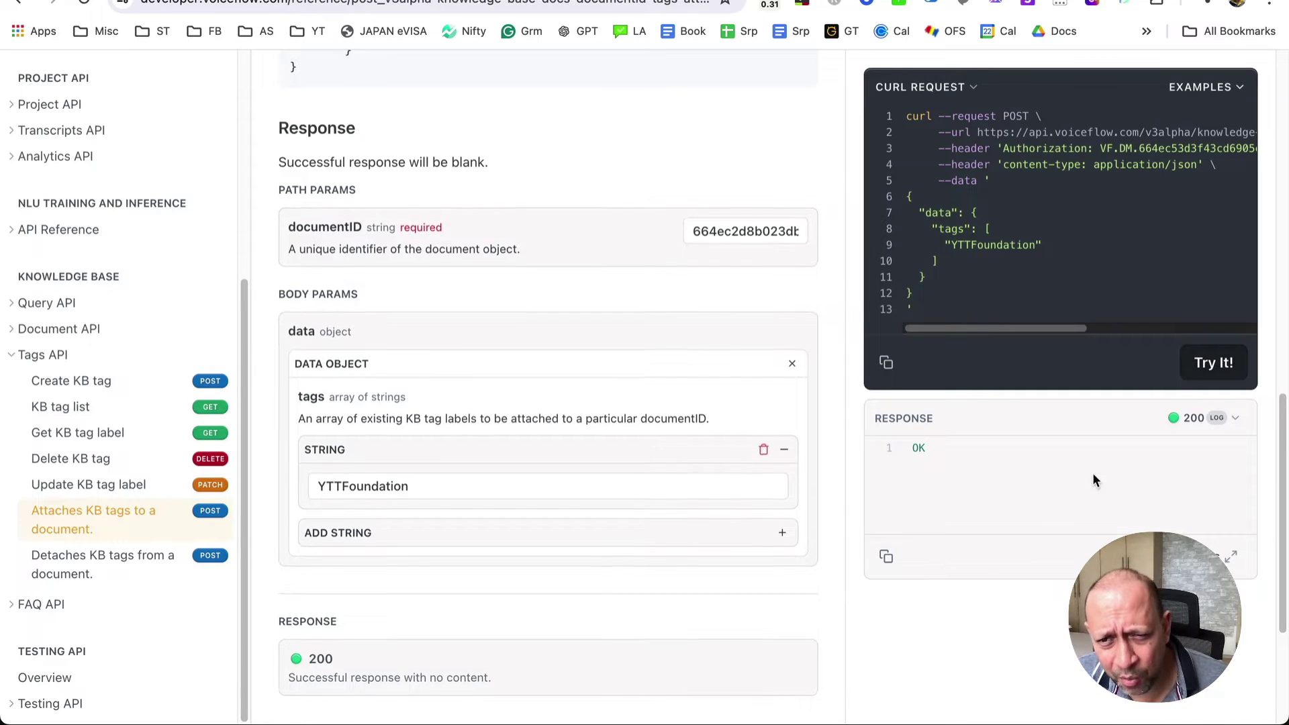
{"action": "double_click", "coordinate": [919, 448]}
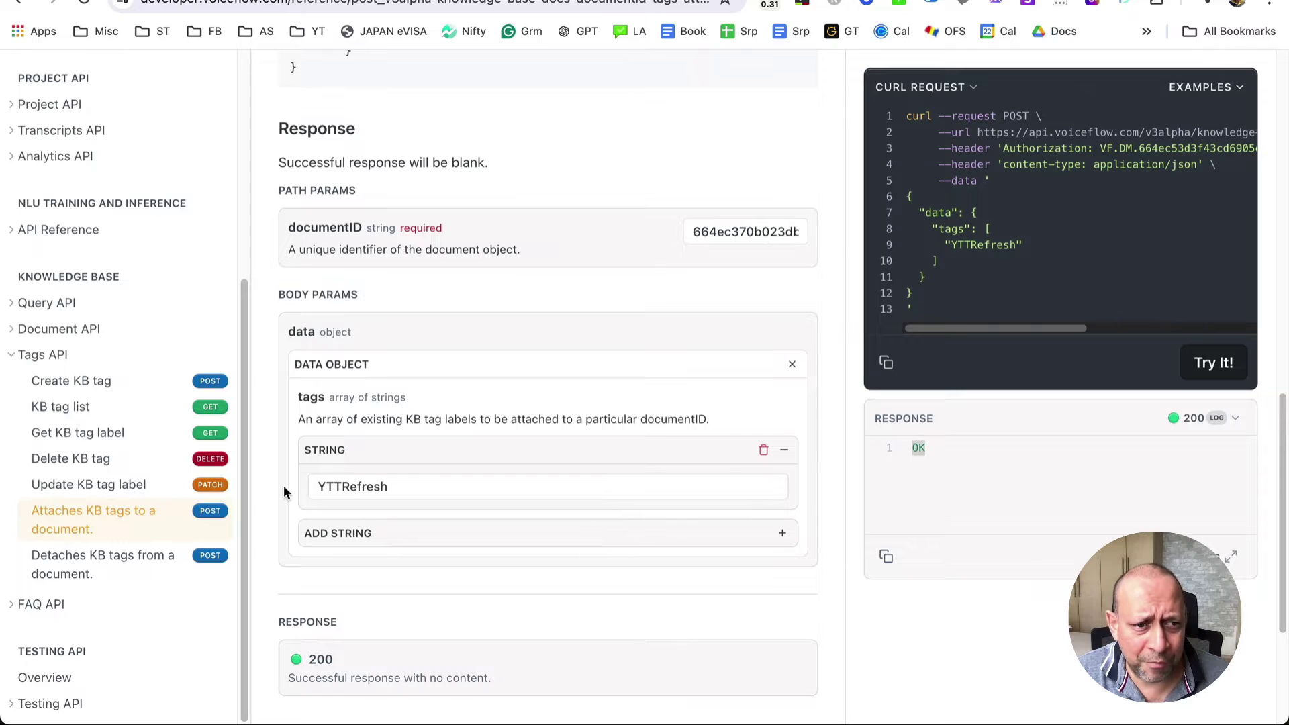
Step: Check the YTTRefresh label in the pasted tag list and expand the Document API section of the reference
{"action": "key", "text": "super+Tab"}
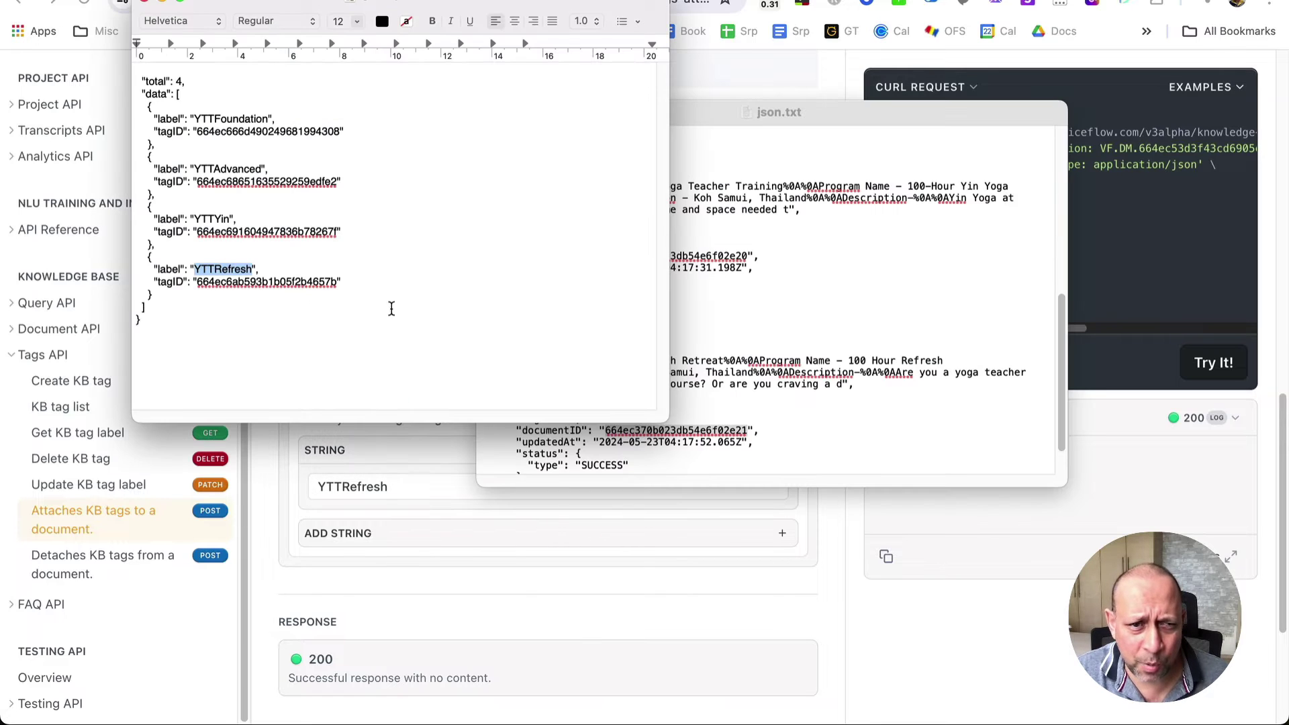
{"action": "key", "text": "super+Tab"}
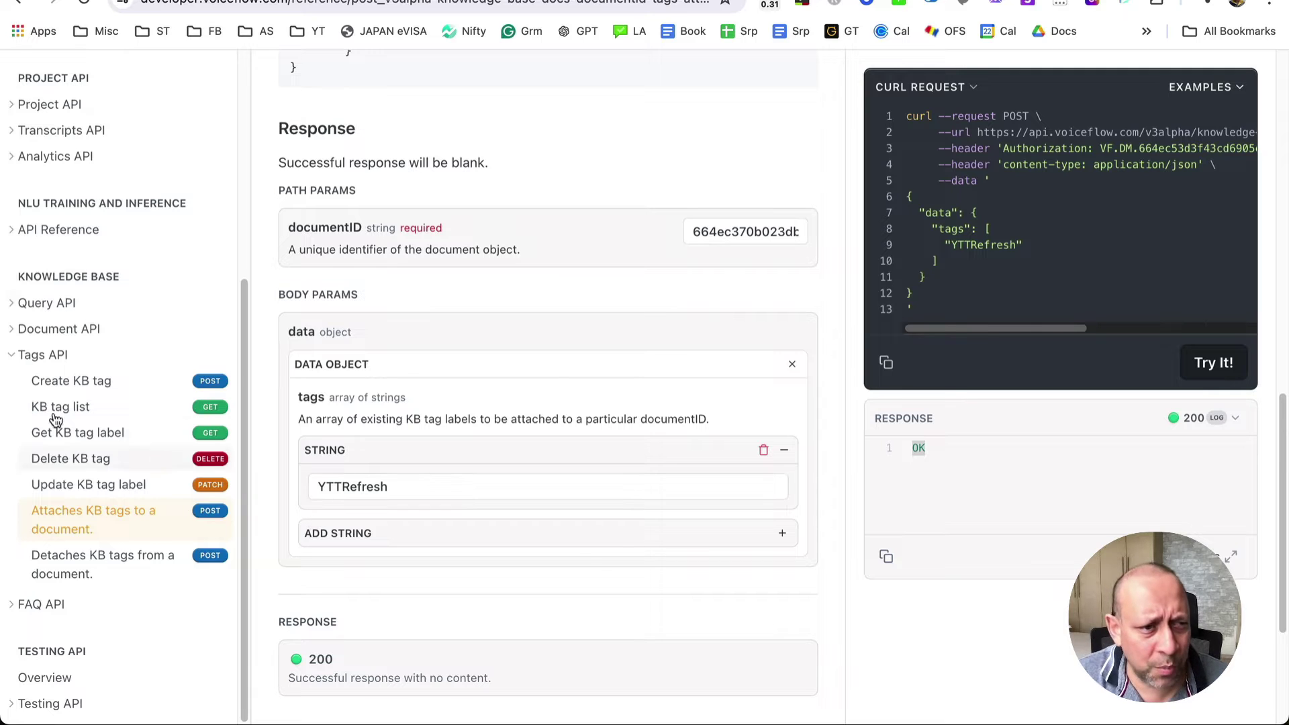
{"action": "left_click", "coordinate": [87, 329]}
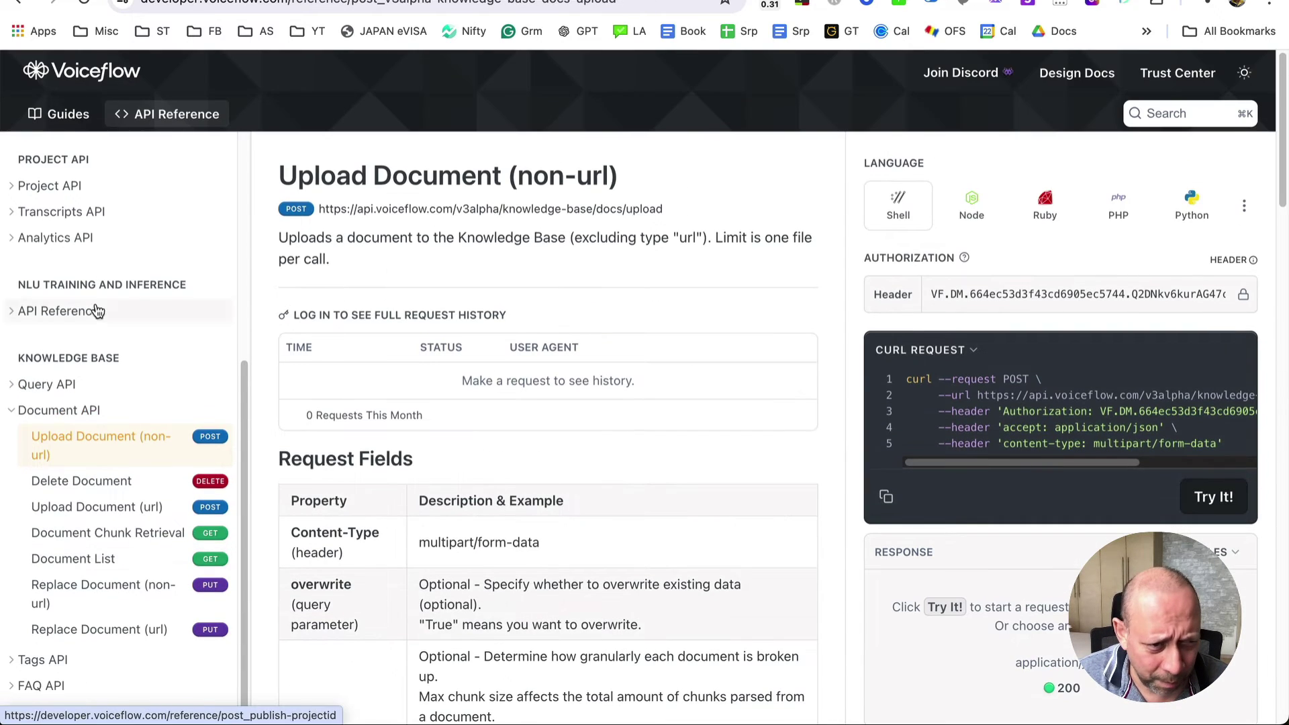
{"action": "scroll", "coordinate": [101, 285], "scroll_direction": "down", "scroll_amount": 4}
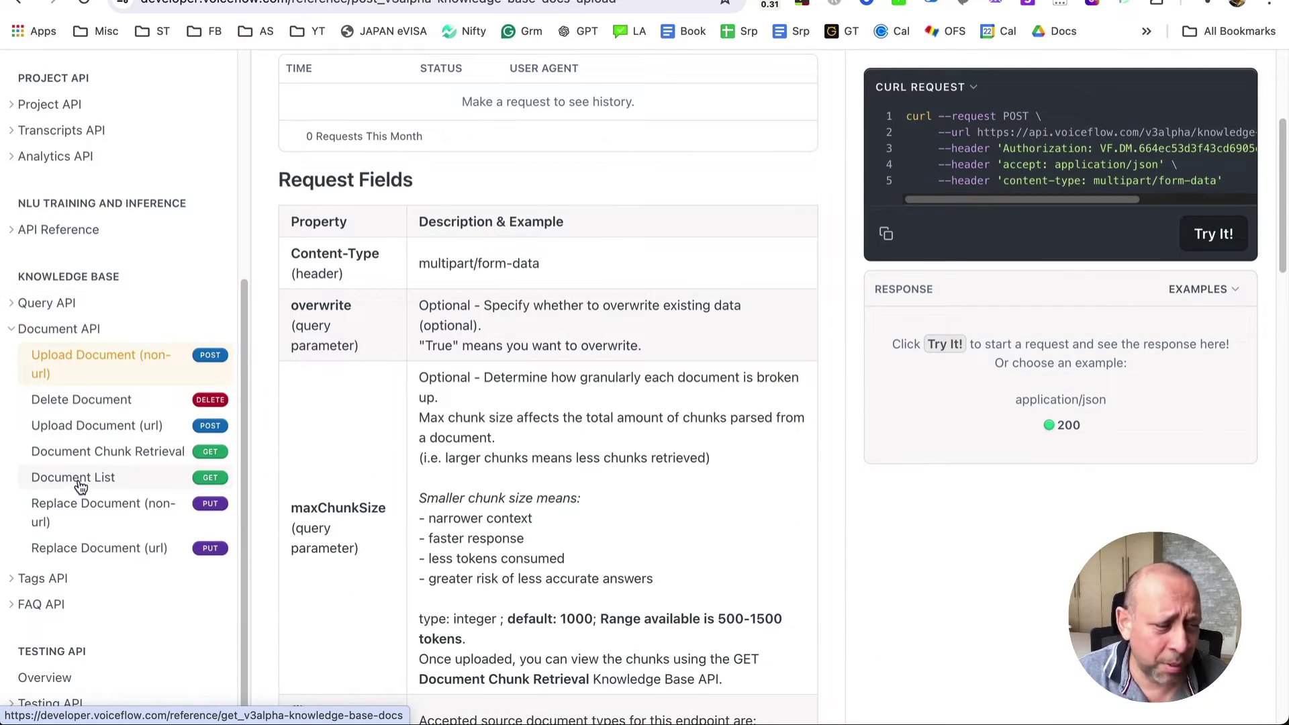
Step: Examine the first document's tags line and documentID in json.txt, captured before the tags were attached
{"action": "key", "text": "super+Tab"}
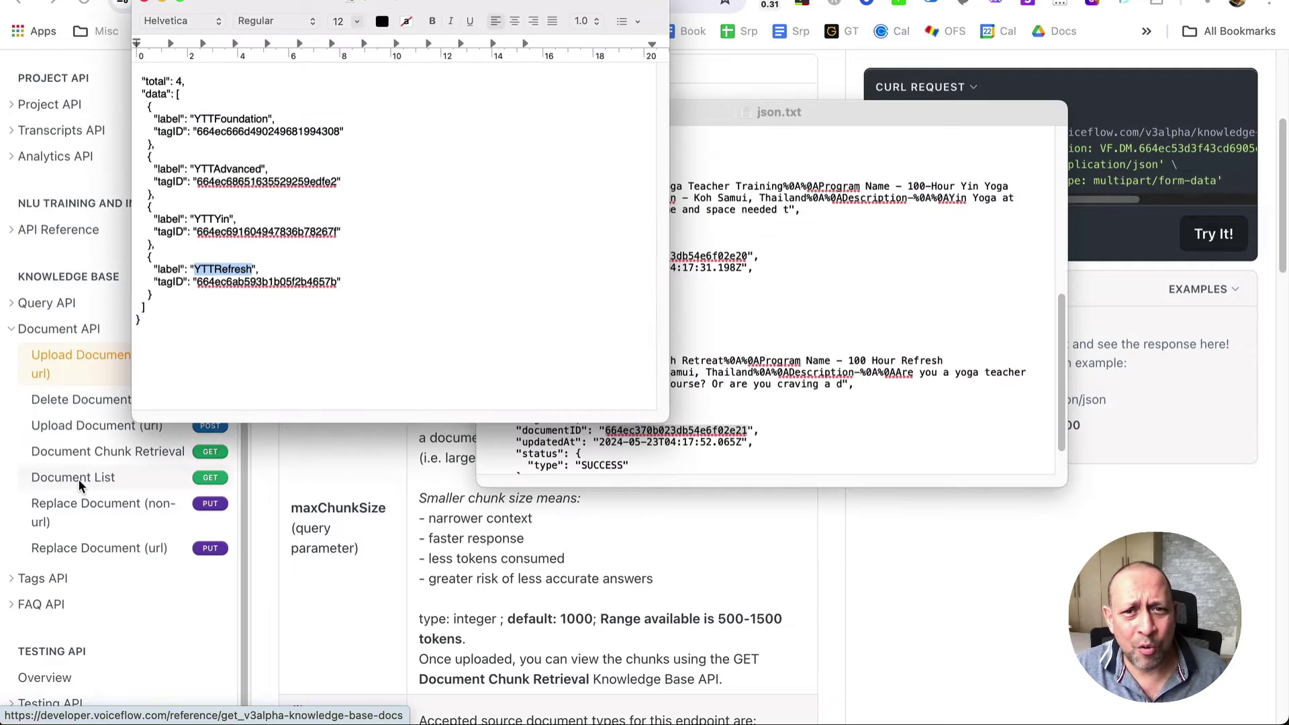
{"action": "left_click", "coordinate": [782, 313]}
{"action": "scroll", "coordinate": [659, 259], "scroll_direction": "up", "scroll_amount": 5}
{"action": "scroll", "coordinate": [659, 259], "scroll_direction": "up", "scroll_amount": 3}
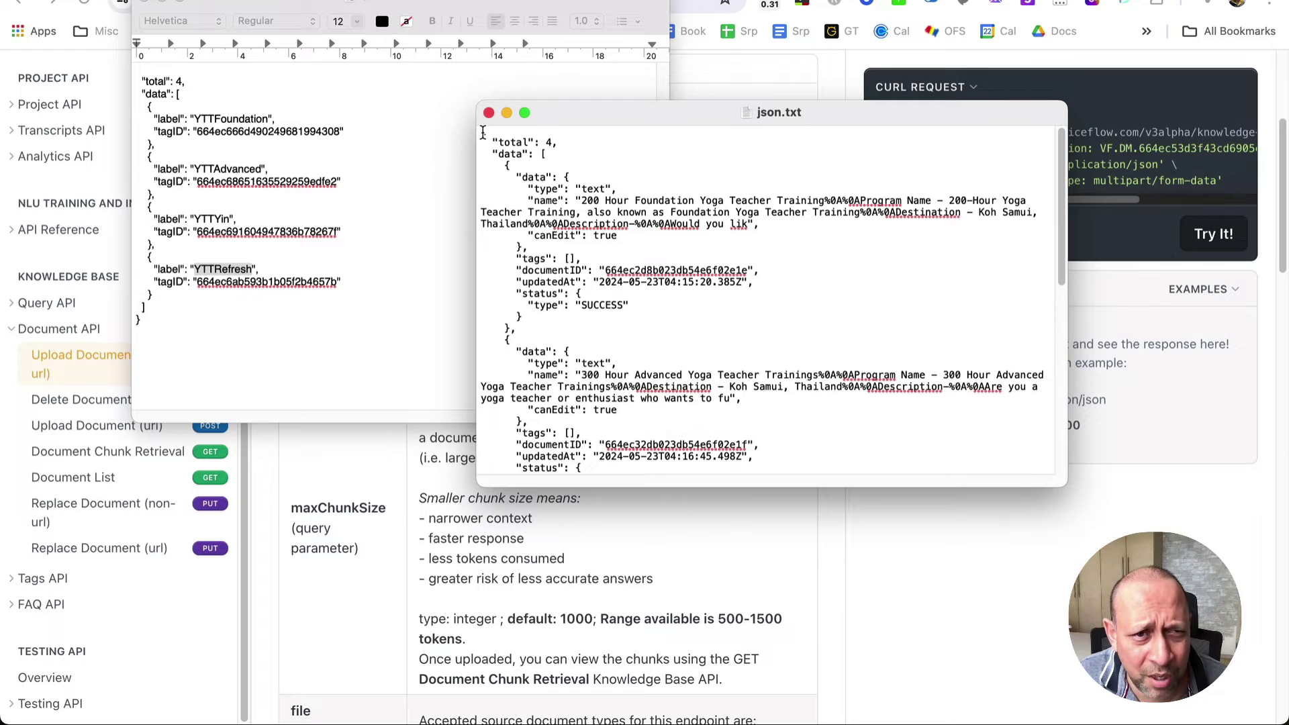
{"action": "left_click_drag", "start_coordinate": [483, 133], "coordinate": [786, 362]}
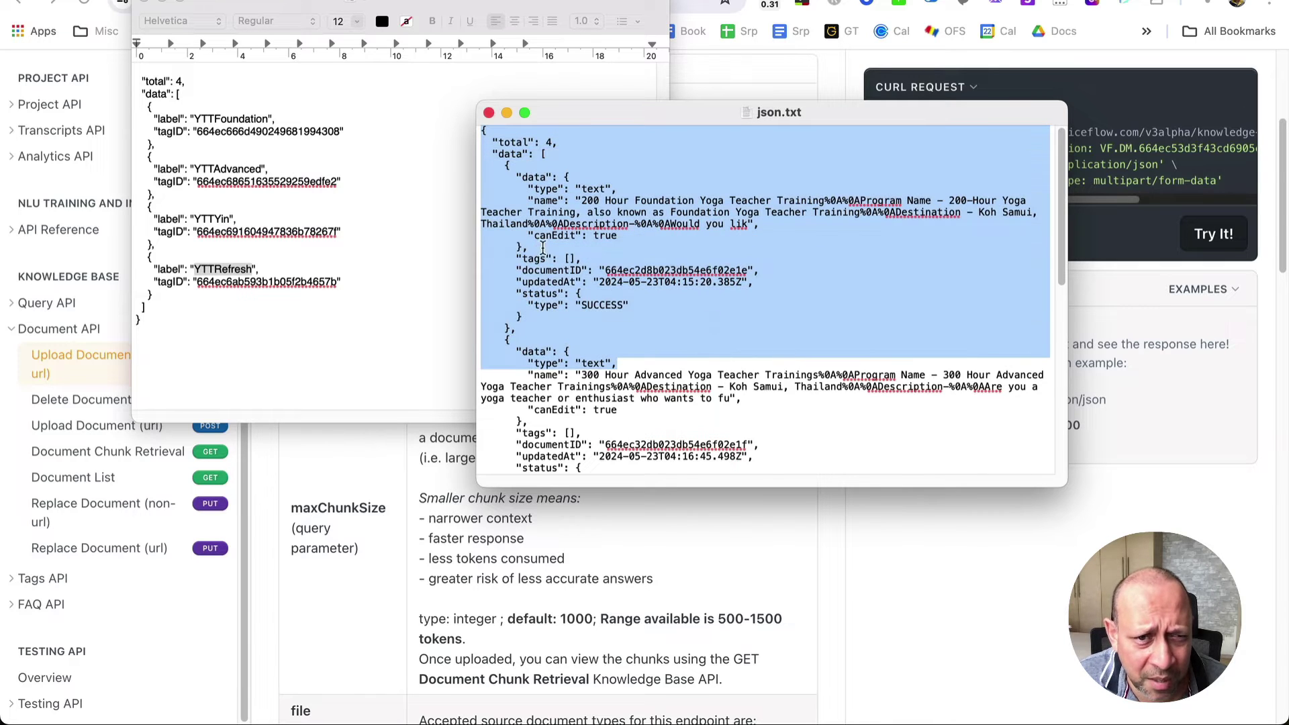
{"action": "left_click_drag", "start_coordinate": [588, 259], "coordinate": [499, 259]}
{"action": "double_click", "coordinate": [653, 270]}
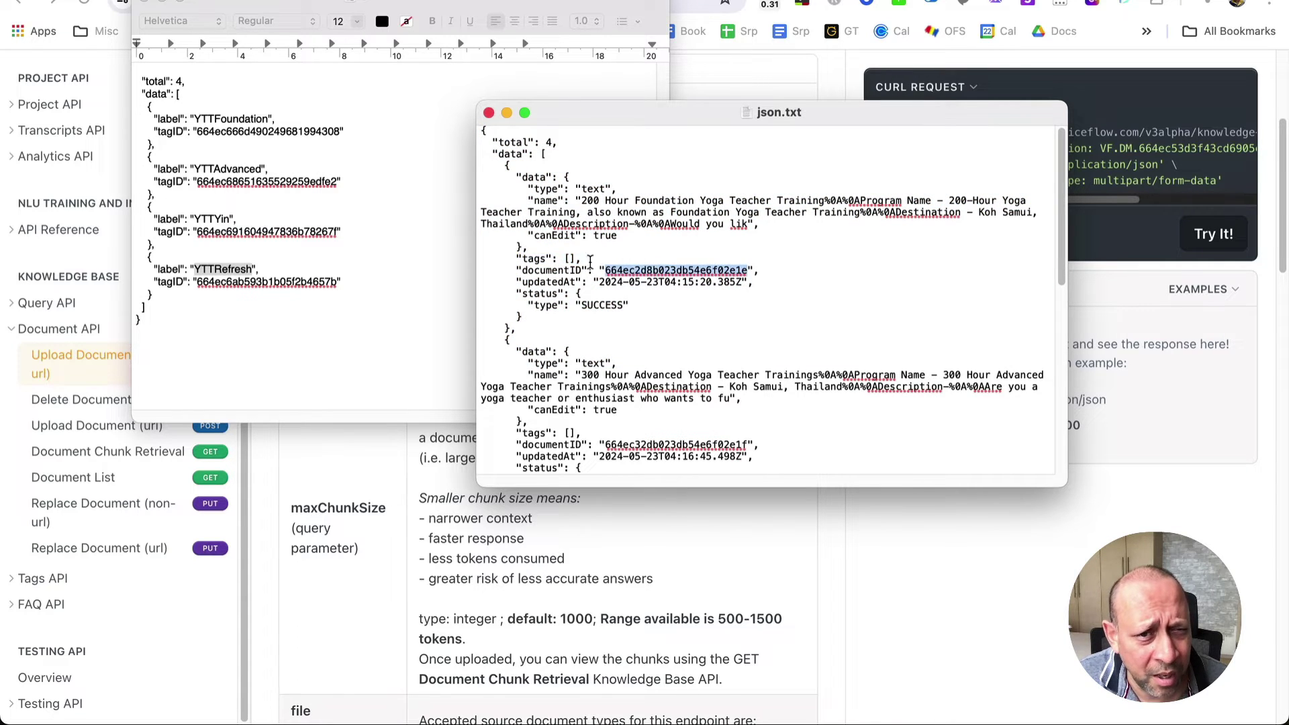
{"action": "left_click_drag", "start_coordinate": [607, 260], "coordinate": [480, 261]}
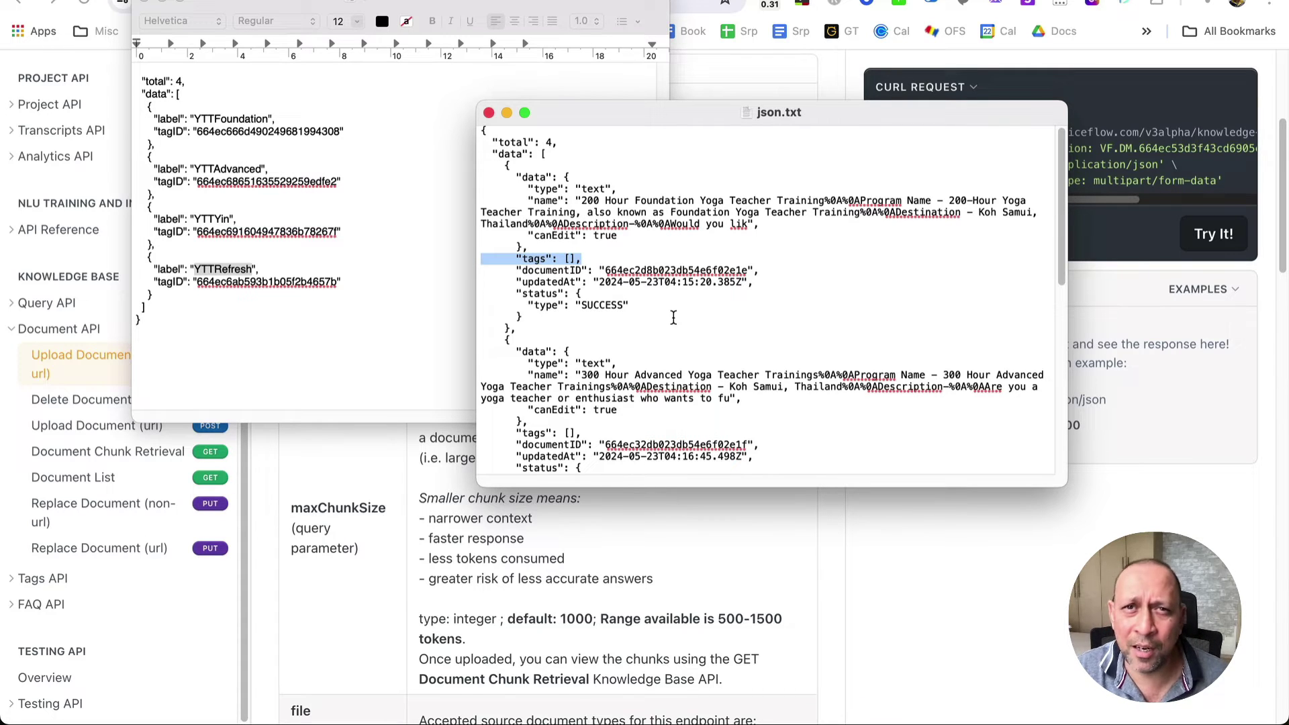
{"action": "left_click", "coordinate": [983, 542]}
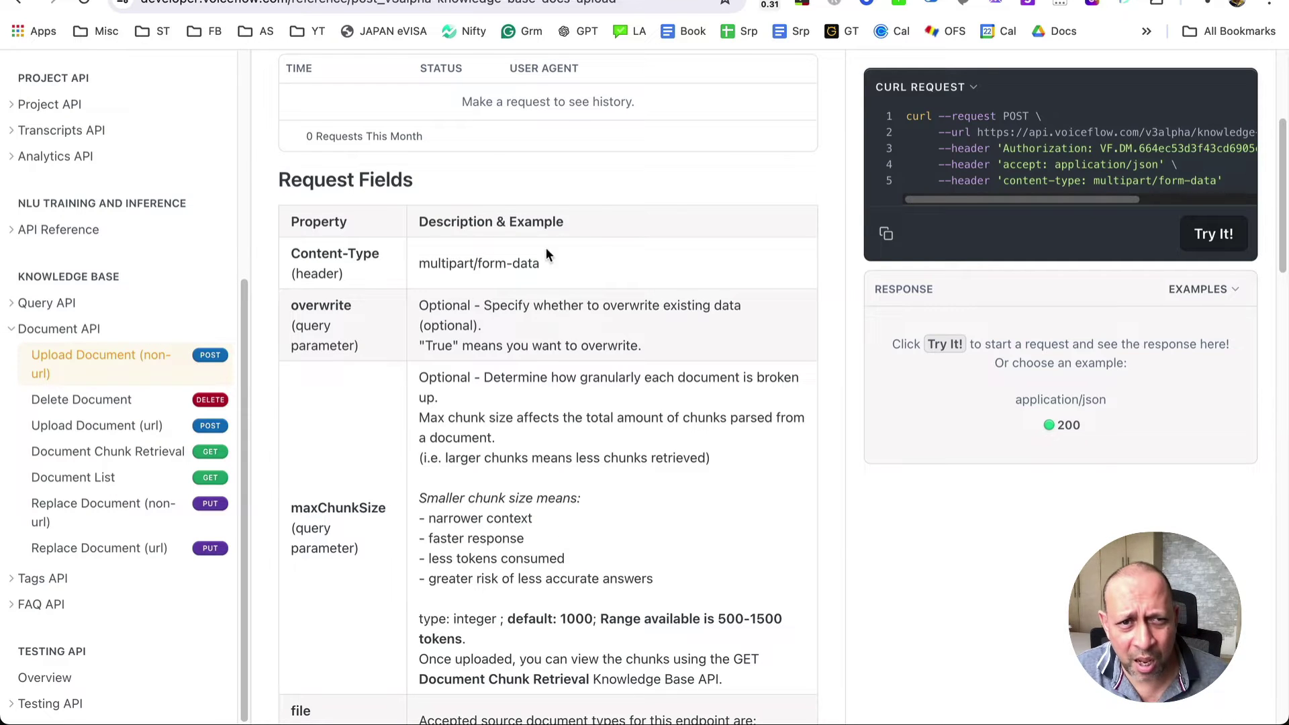
Step: Create a blank TextEdit document and place it beside json.txt, then return to the API reference
{"action": "key", "text": "super+Tab"}
{"action": "left_click", "coordinate": [139, 6]}
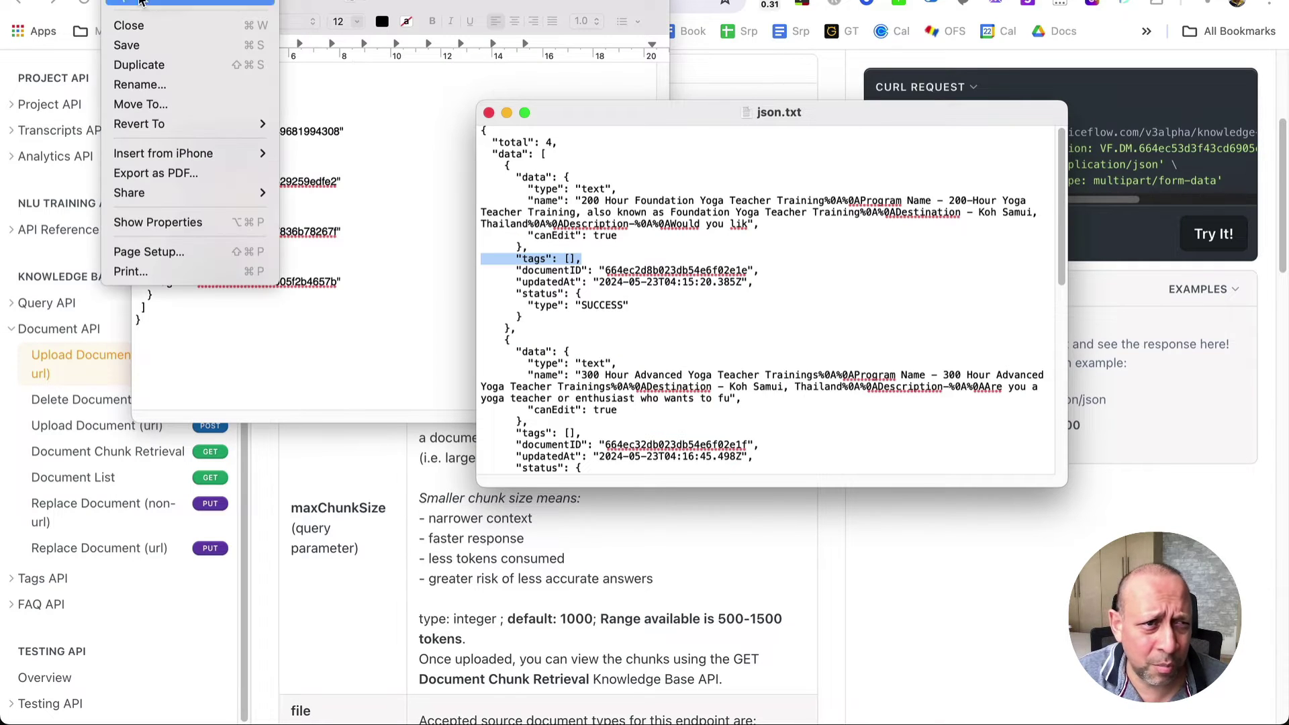
{"action": "key", "text": "super+n"}
{"action": "left_click_drag", "start_coordinate": [352, 42], "coordinate": [889, 249]}
{"action": "left_click", "coordinate": [610, 621]}
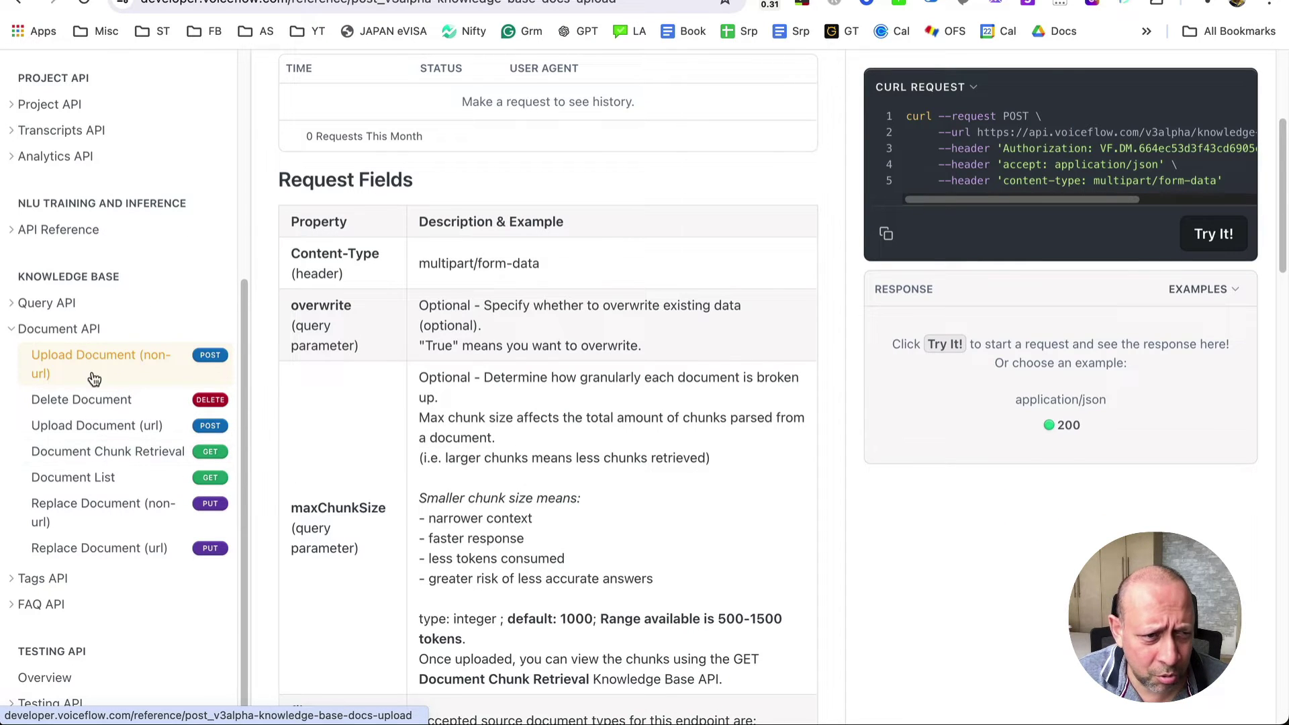
Step: Run the Document List request and paste its full response into the blank TextEdit document
{"action": "left_click", "coordinate": [82, 478]}
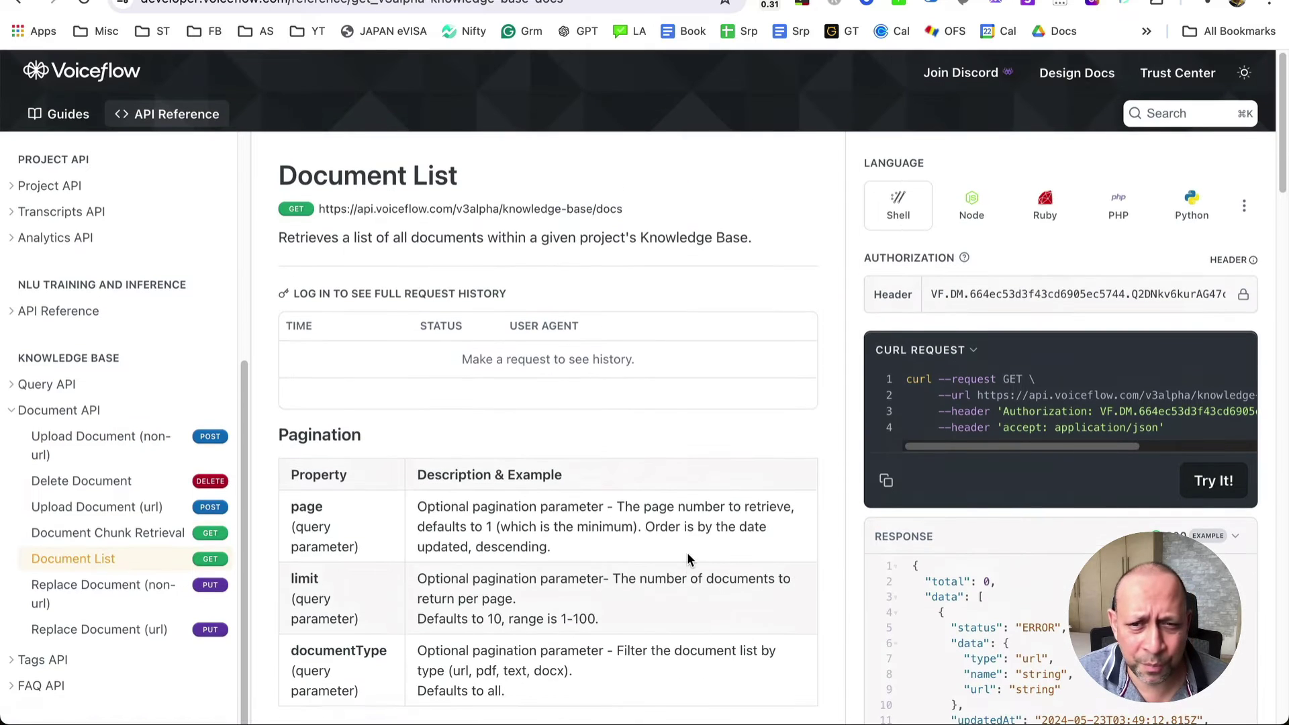
{"action": "scroll", "coordinate": [1101, 403], "scroll_direction": "down", "scroll_amount": 5}
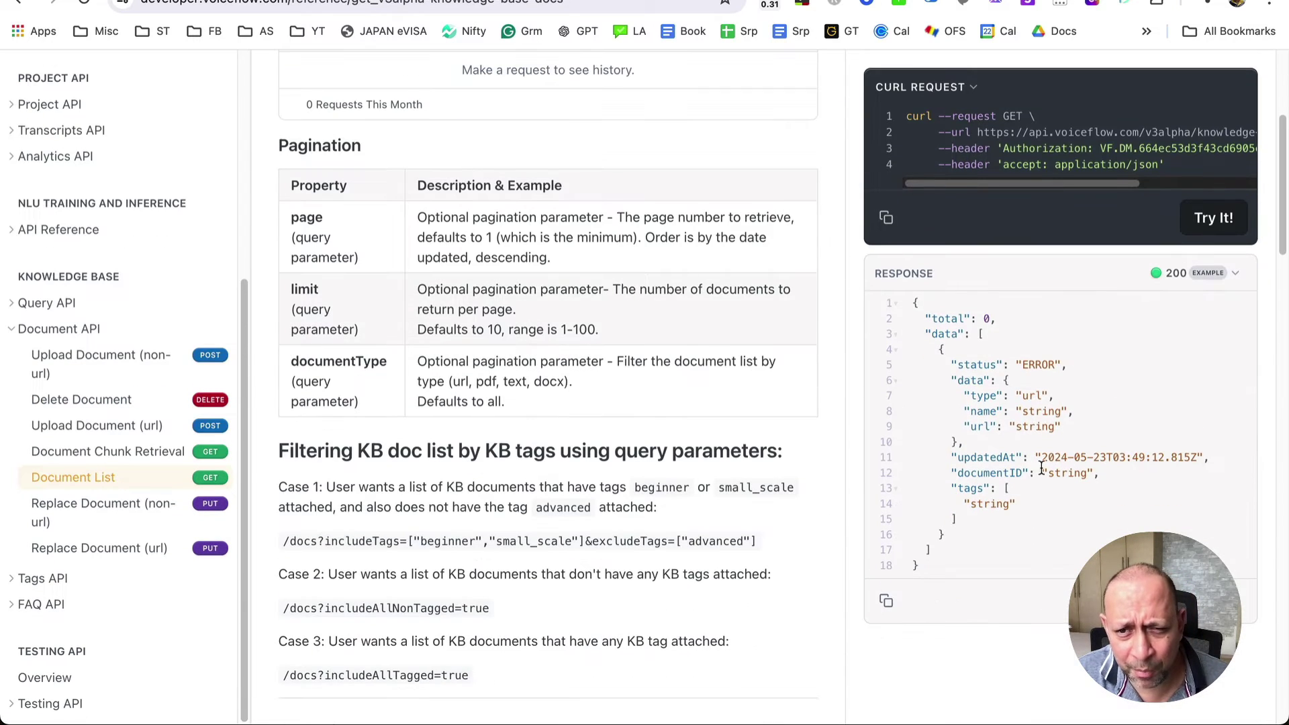
{"action": "left_click", "coordinate": [1201, 225]}
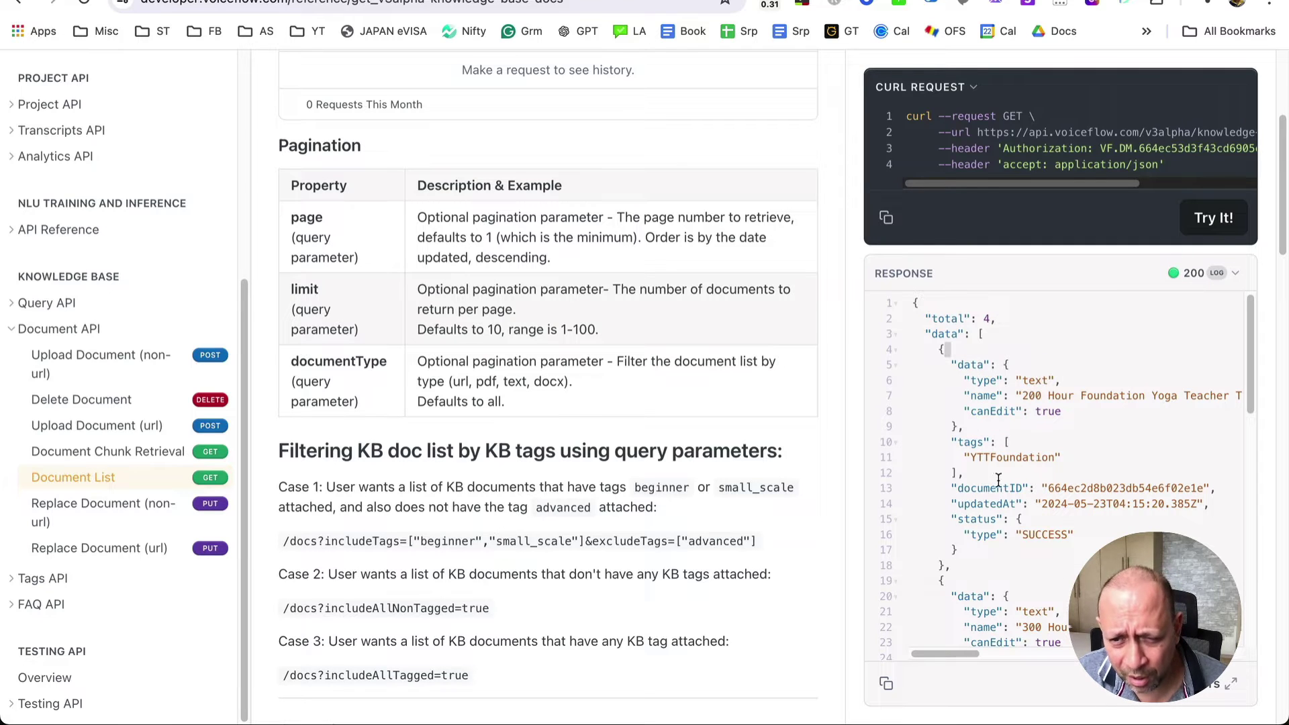
{"action": "left_click", "coordinate": [886, 684]}
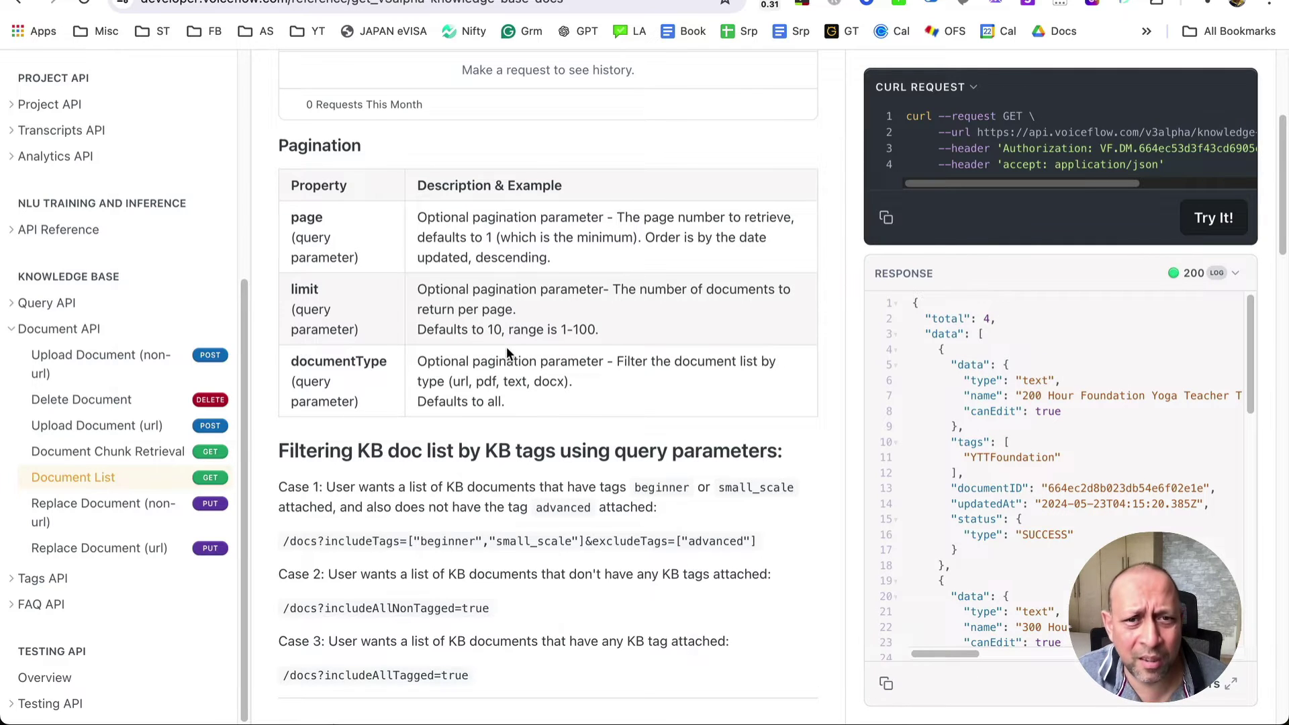
{"action": "key", "text": "super+Tab"}
{"action": "key", "text": "super+v"}
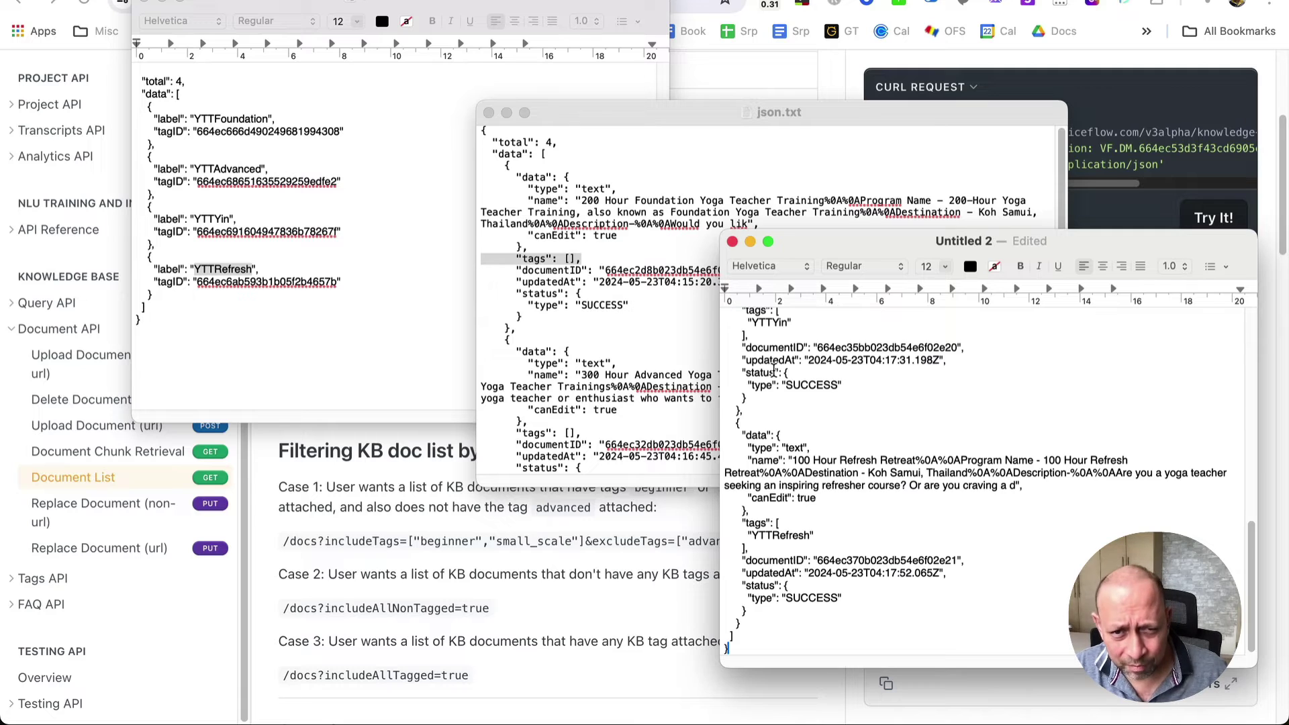
Step: Place json.txt and the new Document List response side by side and compare the 200 Hour Foundation document's tags
{"action": "scroll", "coordinate": [943, 449], "scroll_direction": "up", "scroll_amount": 10}
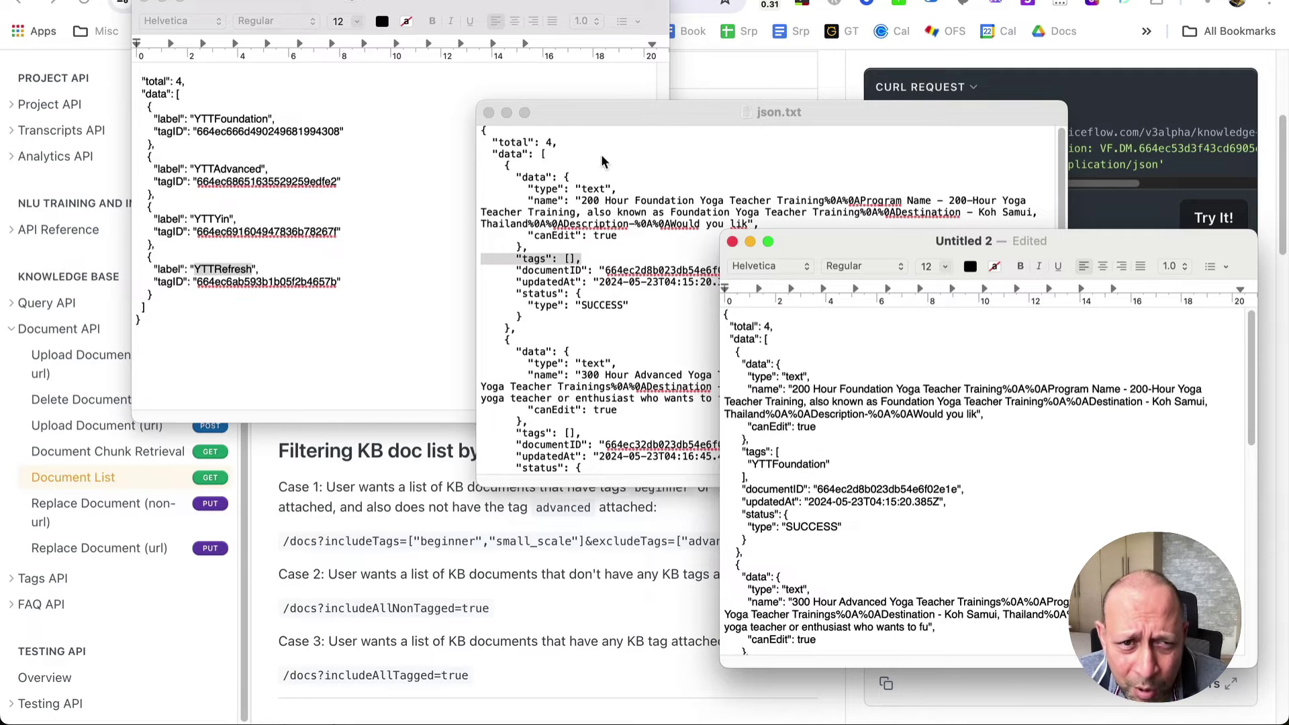
{"action": "left_click_drag", "start_coordinate": [622, 109], "coordinate": [279, 76]}
{"action": "left_click_drag", "start_coordinate": [852, 241], "coordinate": [809, 100]}
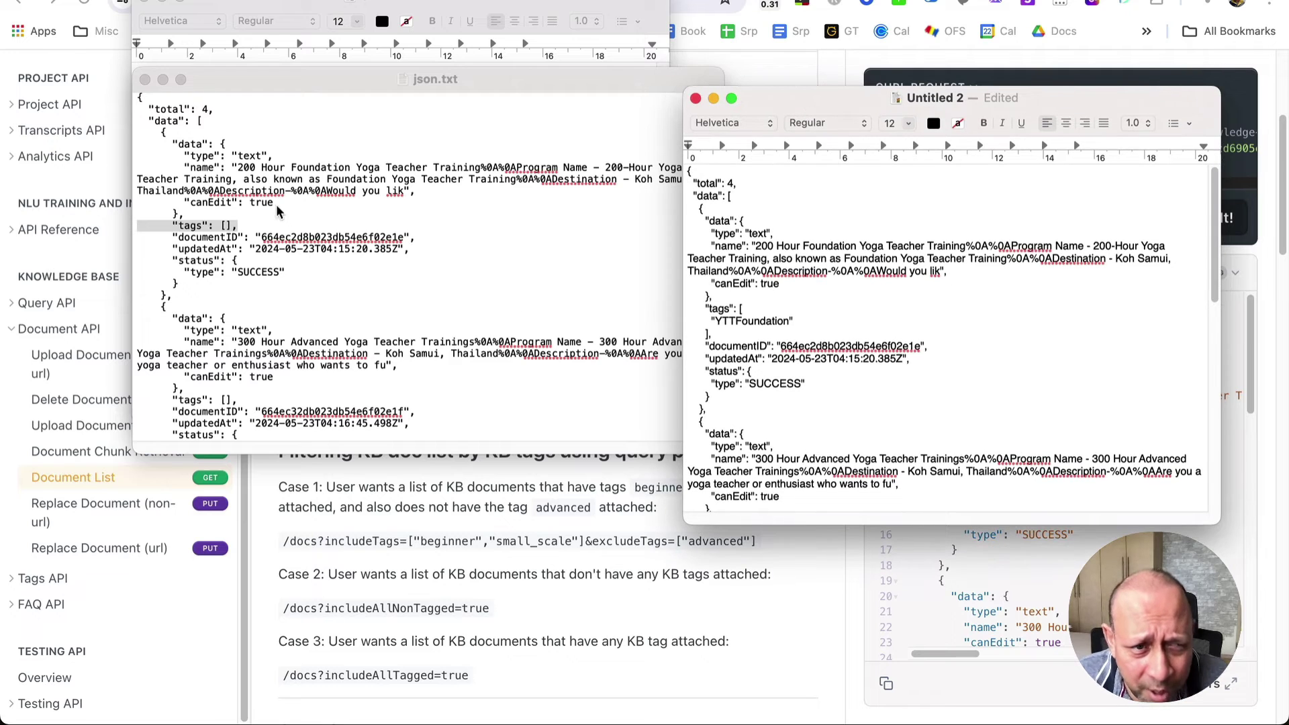
{"action": "left_click", "coordinate": [215, 229]}
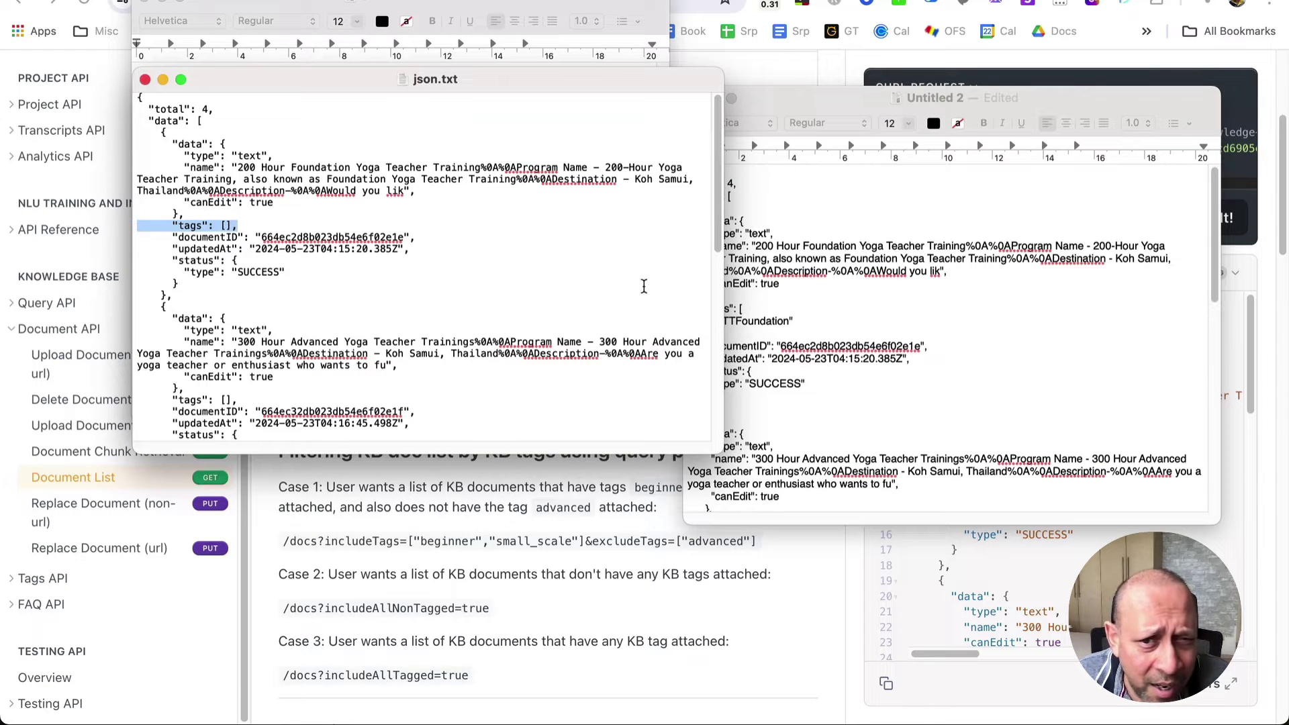
{"action": "left_click", "coordinate": [784, 336]}
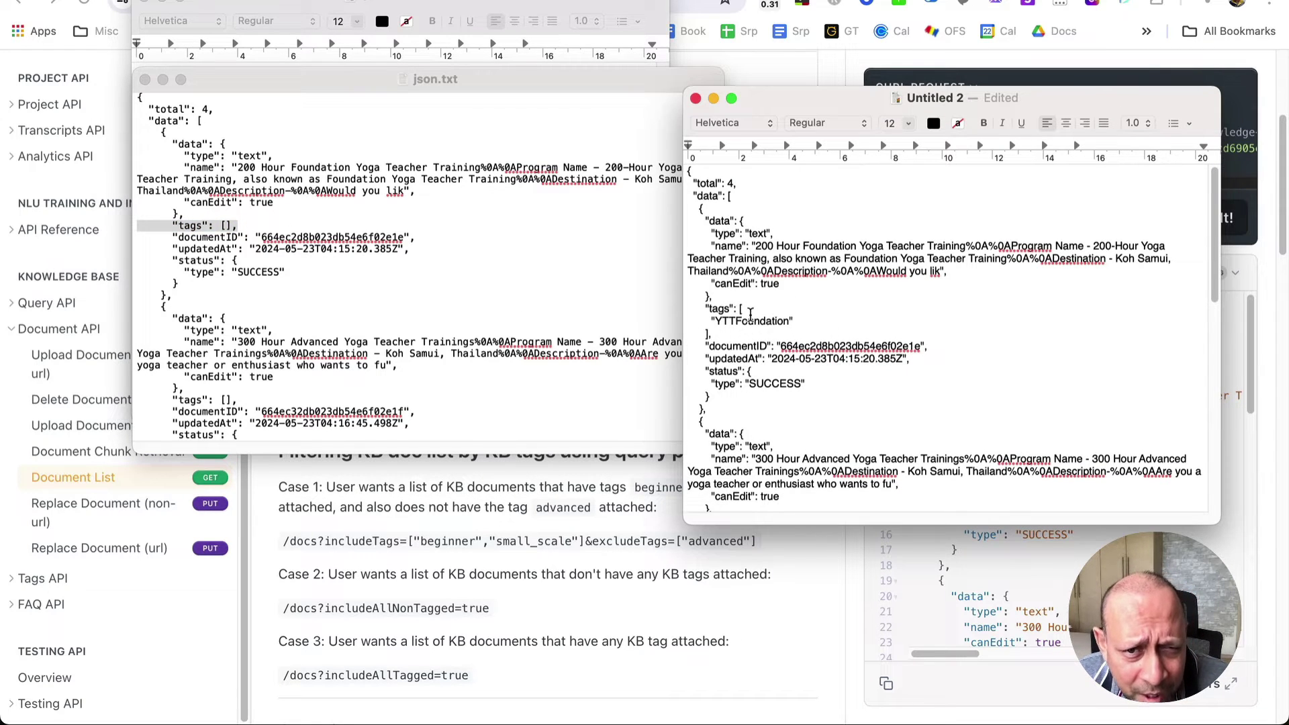
{"action": "left_click_drag", "start_coordinate": [821, 323], "coordinate": [652, 306]}
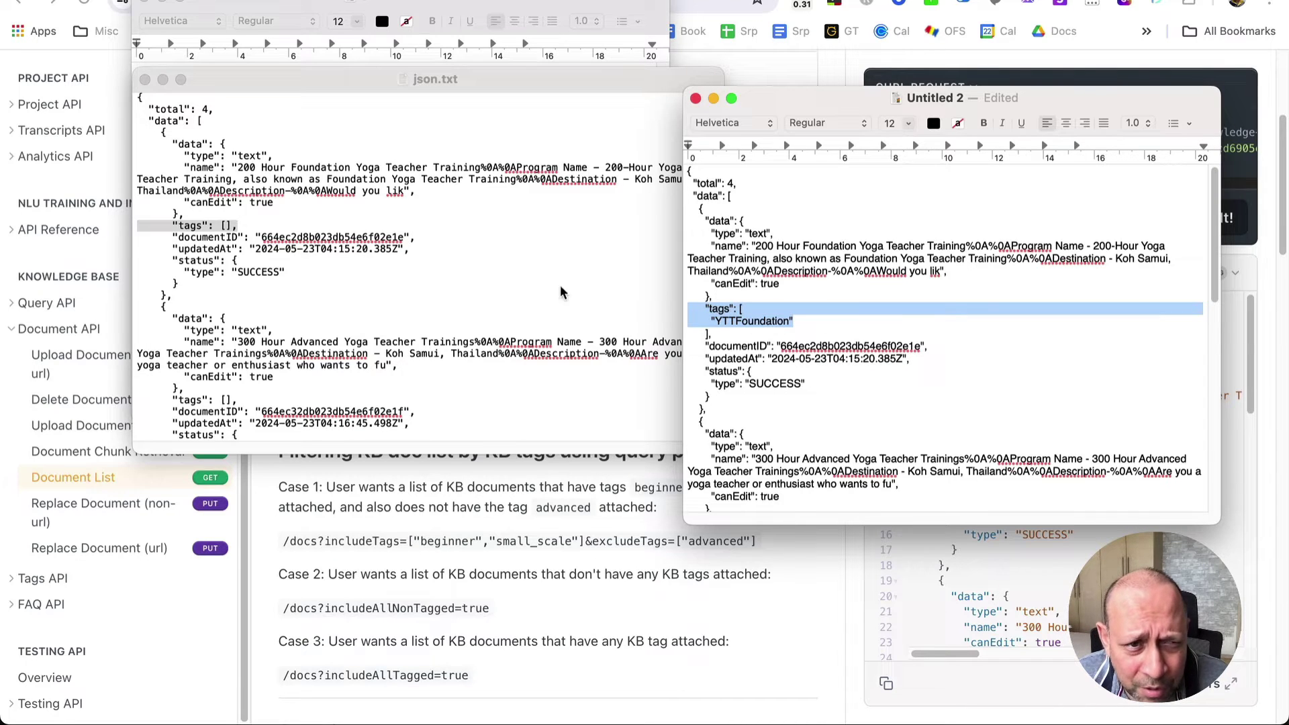
Step: Check the tags of the 300 Hour Advanced, 100-Hour Yin and 100 Hour Refresh documents in the new response
{"action": "scroll", "coordinate": [850, 388], "scroll_direction": "down", "scroll_amount": 5}
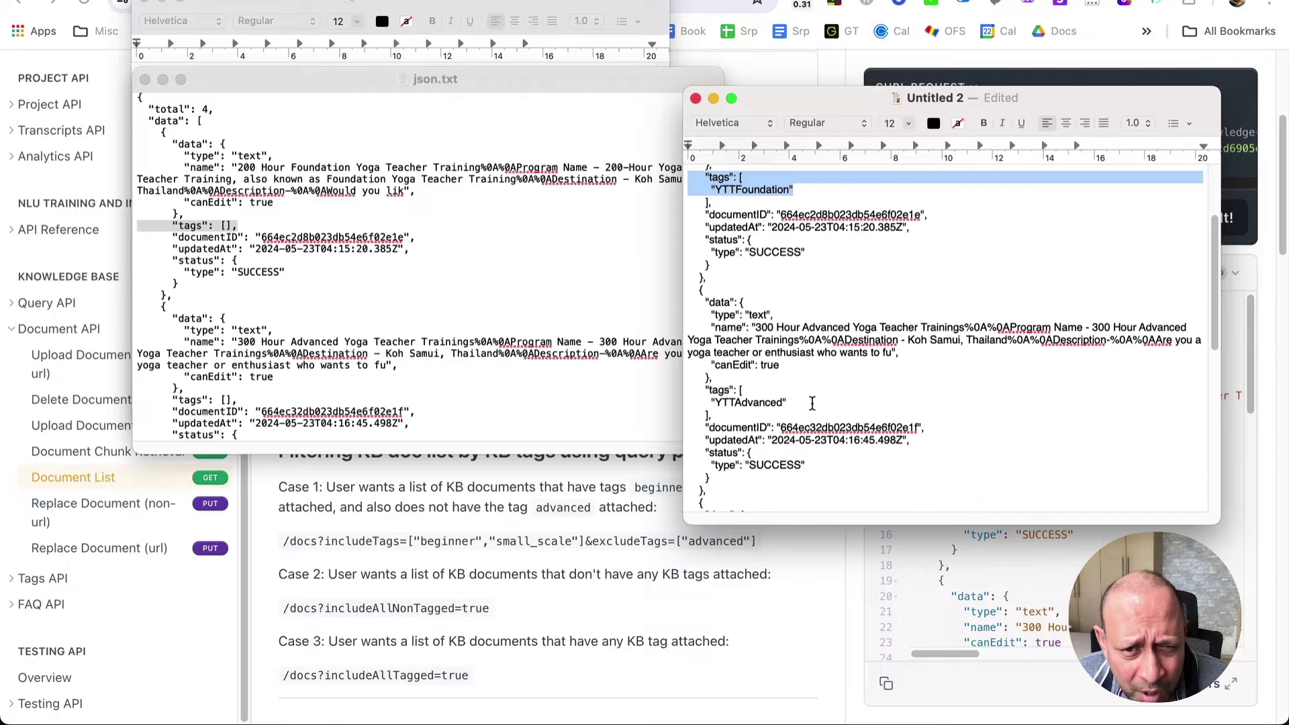
{"action": "left_click_drag", "start_coordinate": [809, 403], "coordinate": [684, 388]}
{"action": "scroll", "coordinate": [826, 394], "scroll_direction": "down", "scroll_amount": 8}
{"action": "left_click_drag", "start_coordinate": [775, 387], "coordinate": [681, 373]}
{"action": "scroll", "coordinate": [808, 443], "scroll_direction": "down", "scroll_amount": 3}
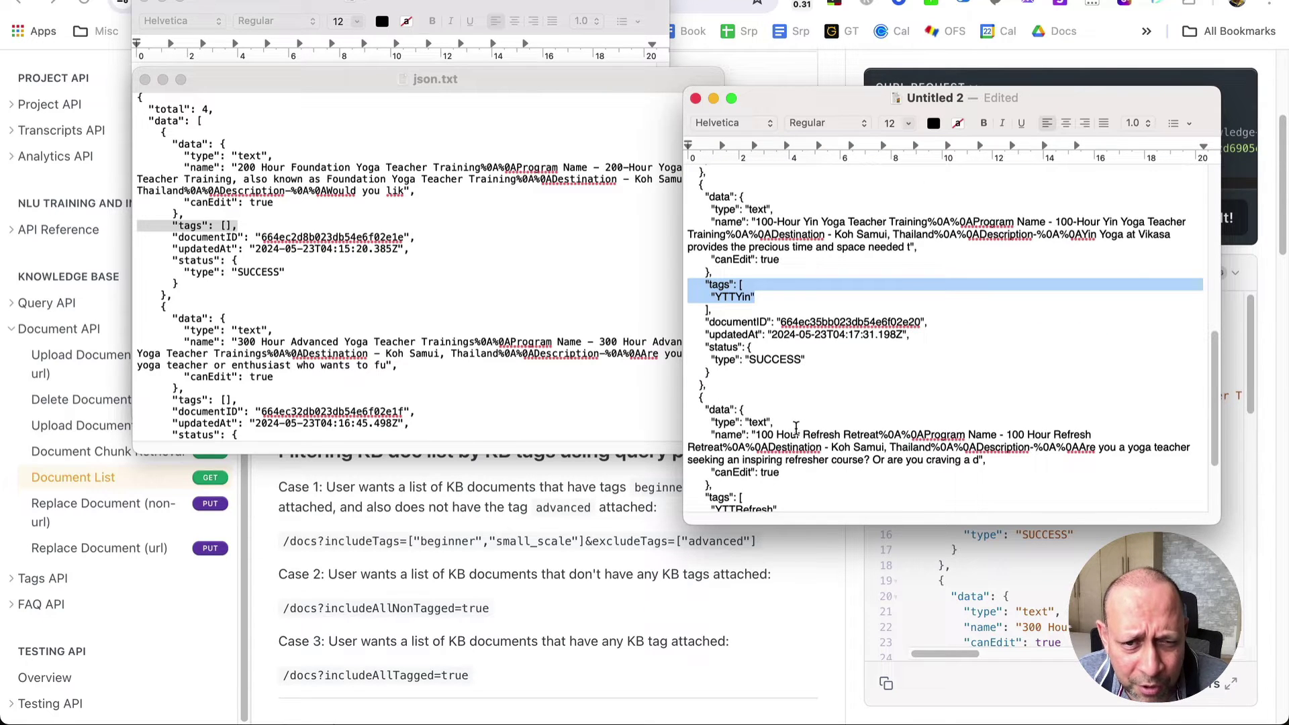
{"action": "scroll", "coordinate": [801, 428], "scroll_direction": "down", "scroll_amount": 3}
{"action": "left_click_drag", "start_coordinate": [779, 421], "coordinate": [697, 416]}
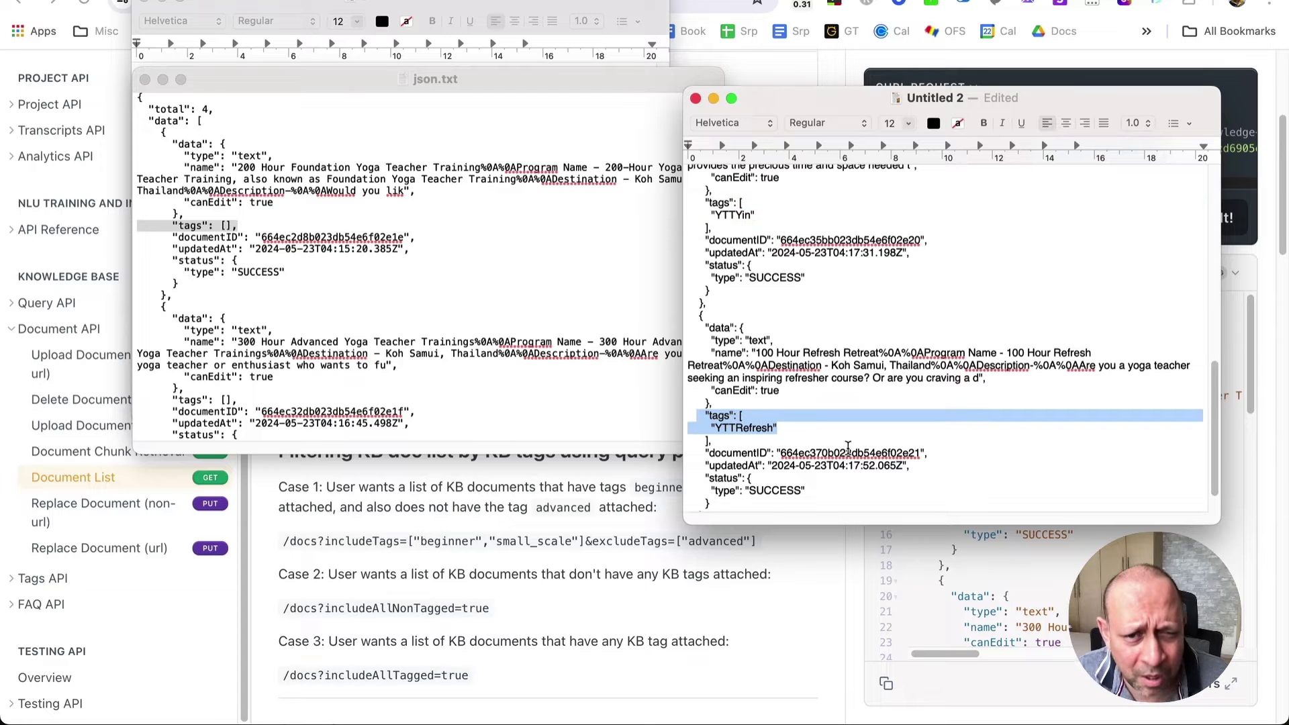
{"action": "left_click", "coordinate": [907, 452]}
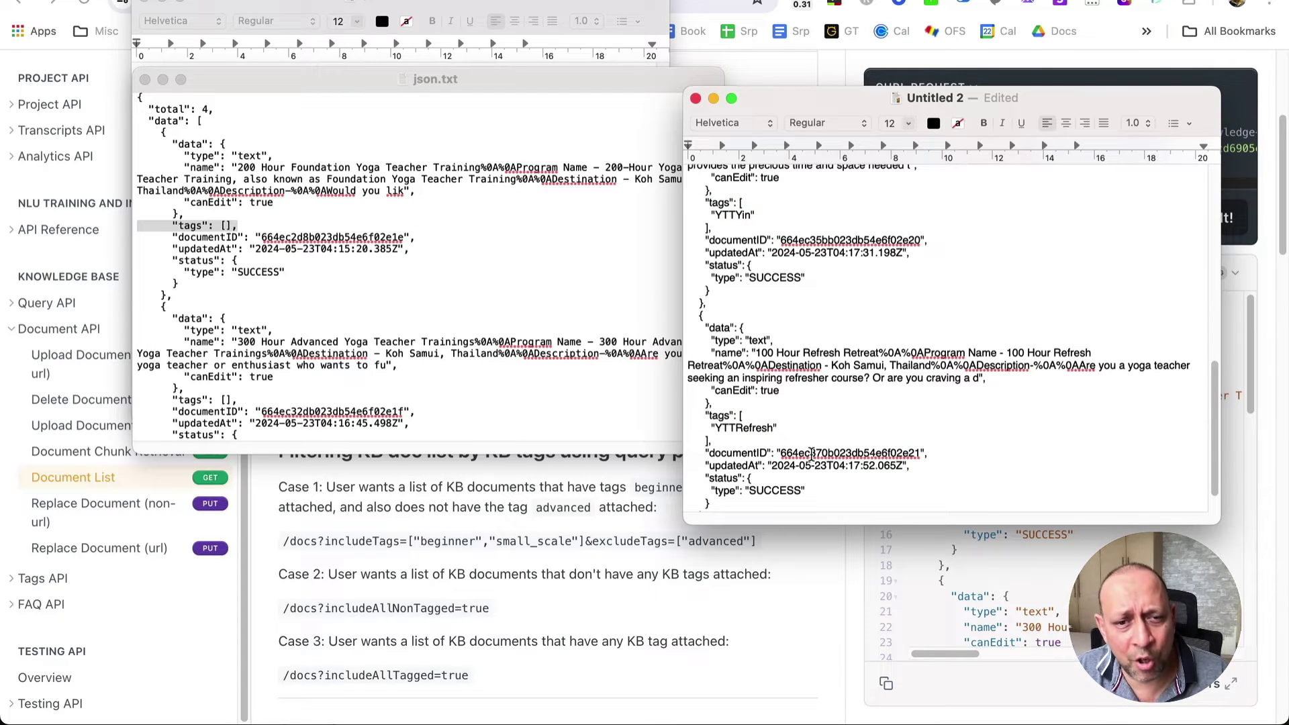
Step: Return to the Voiceflow API reference and open the knowledge base Query endpoint
{"action": "left_click", "coordinate": [581, 613]}
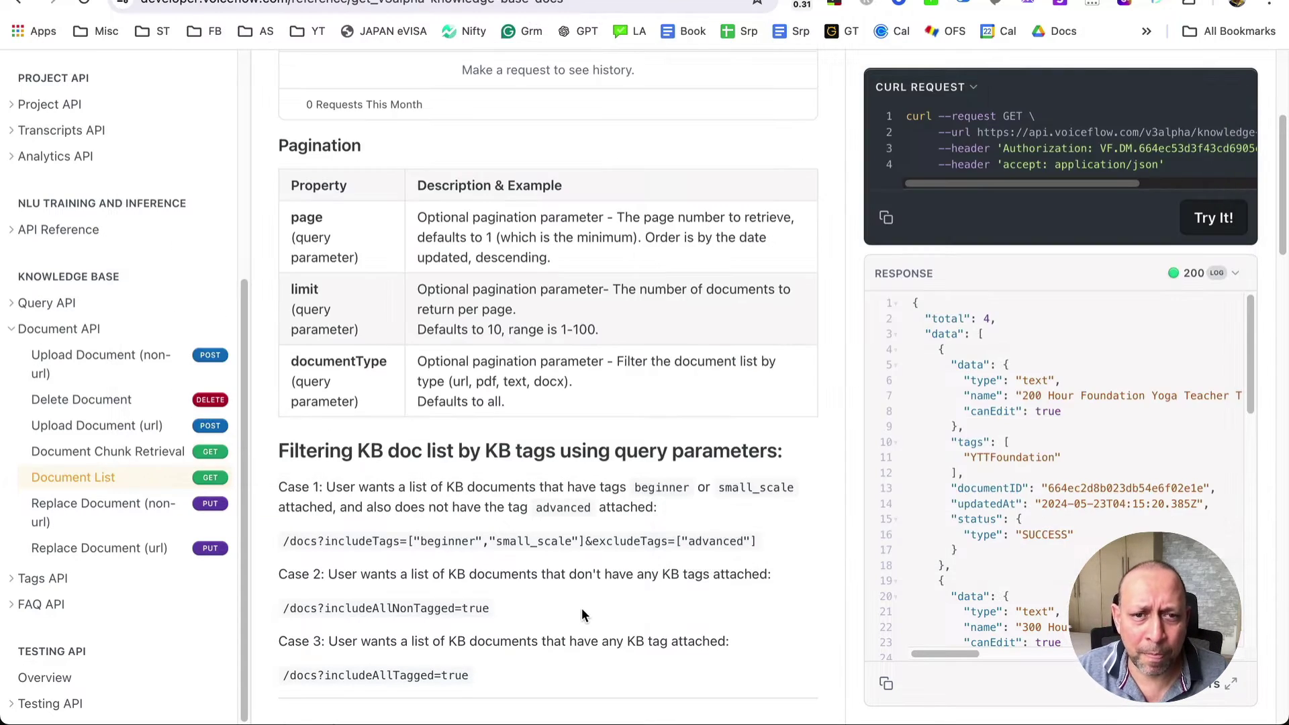
{"action": "scroll", "coordinate": [406, 462], "scroll_direction": "up", "scroll_amount": 4}
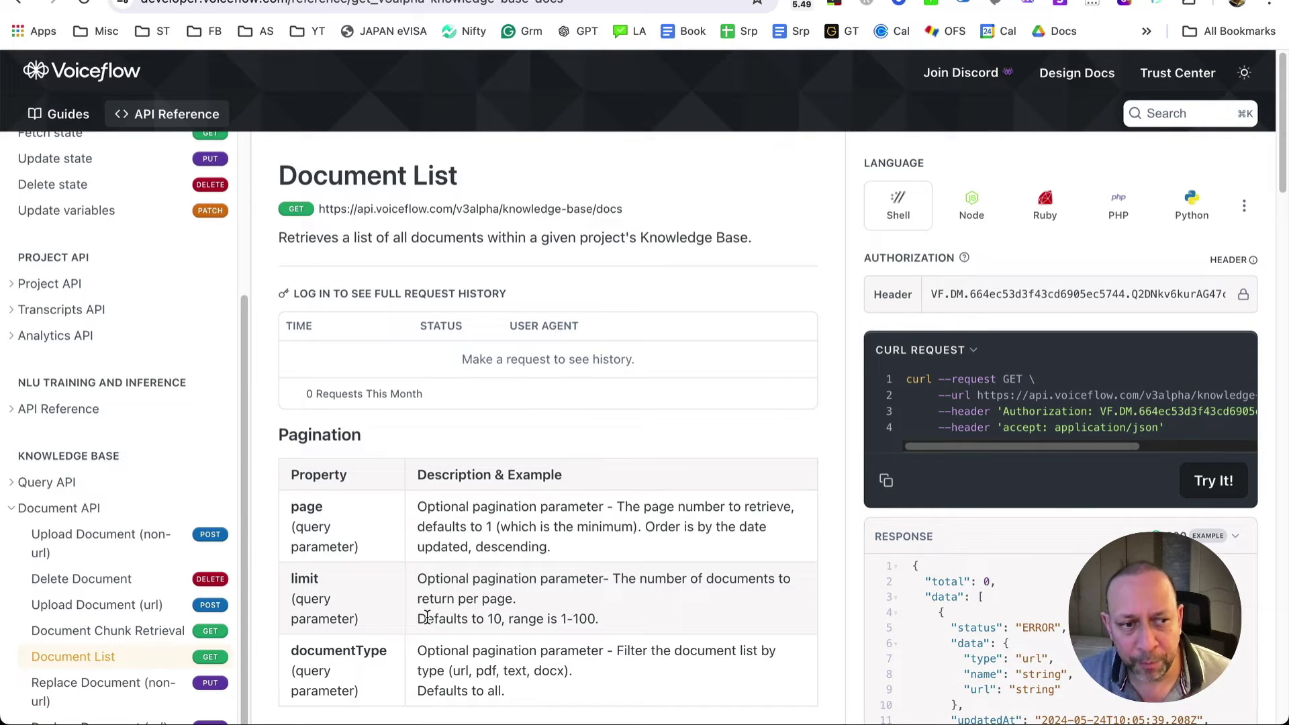
{"action": "scroll", "coordinate": [137, 513], "scroll_direction": "down", "scroll_amount": 1}
{"action": "scroll", "coordinate": [137, 513], "scroll_direction": "down", "scroll_amount": 3}
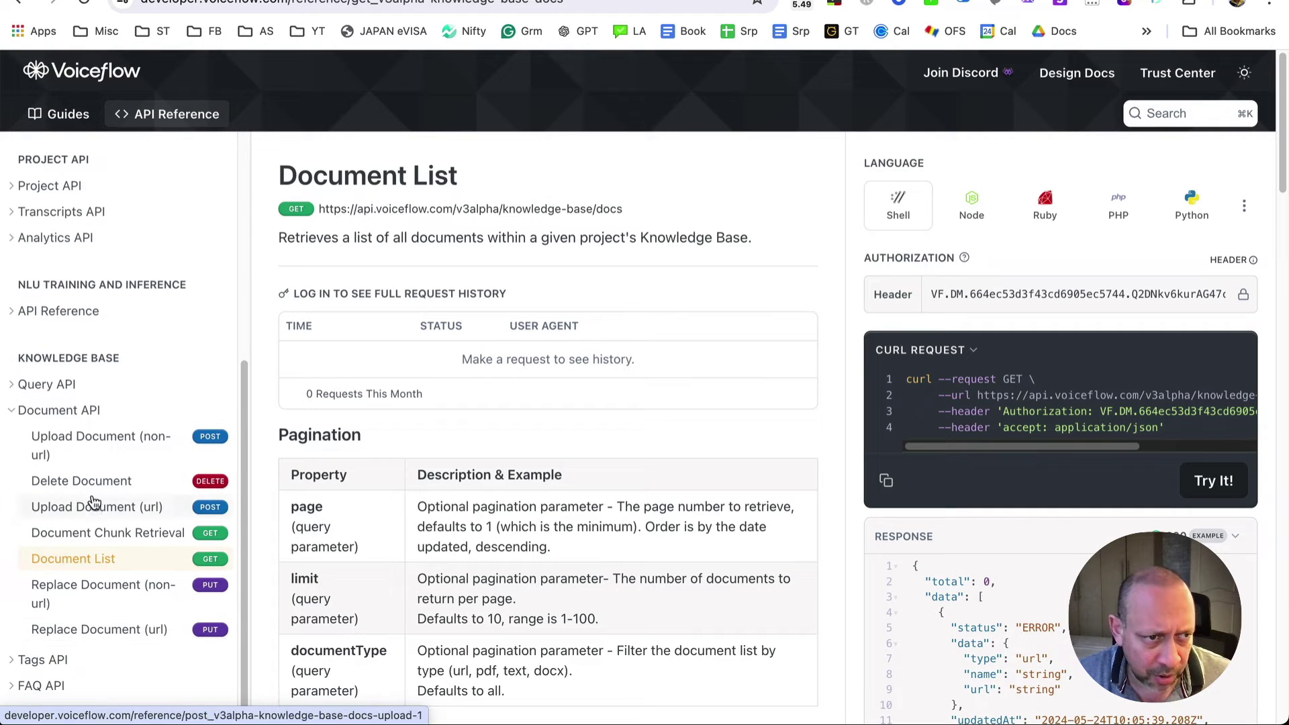
{"action": "left_click", "coordinate": [63, 384]}
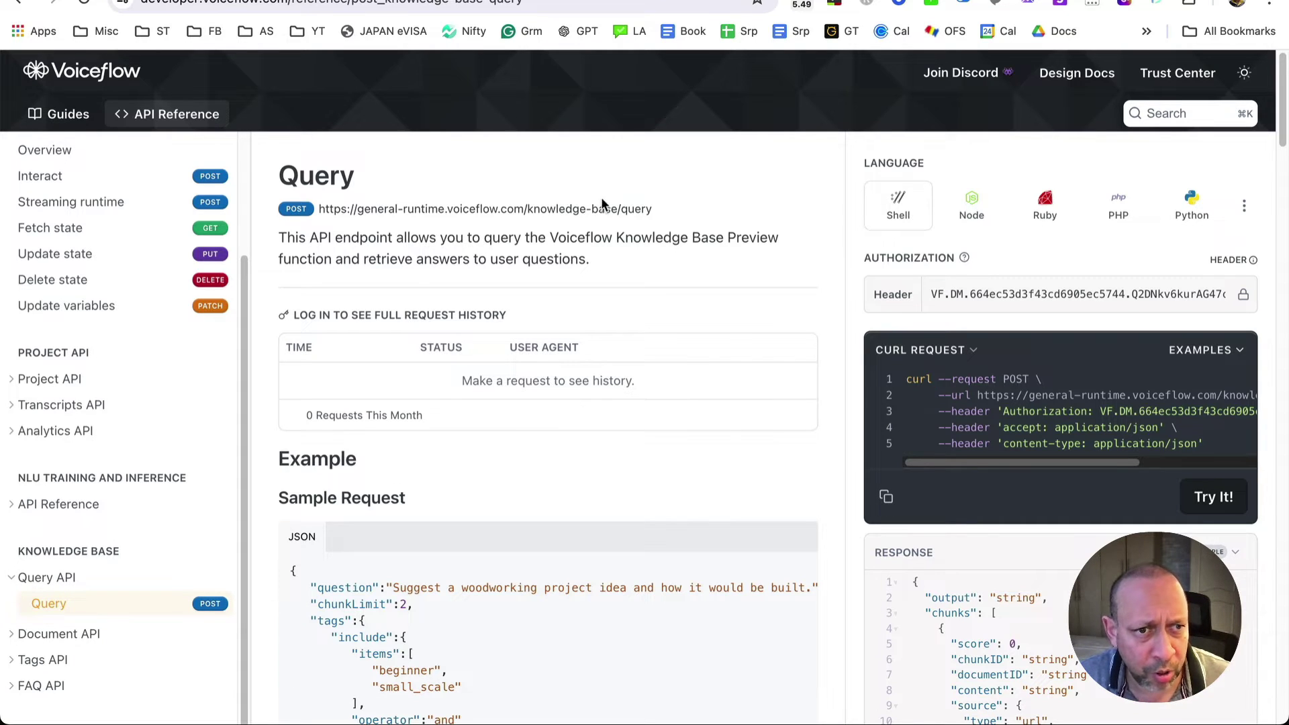
Step: Review the Query endpoint's sample request, sample response and KB tag examples, and check its authorization header
{"action": "scroll", "coordinate": [691, 420], "scroll_direction": "down", "scroll_amount": 3}
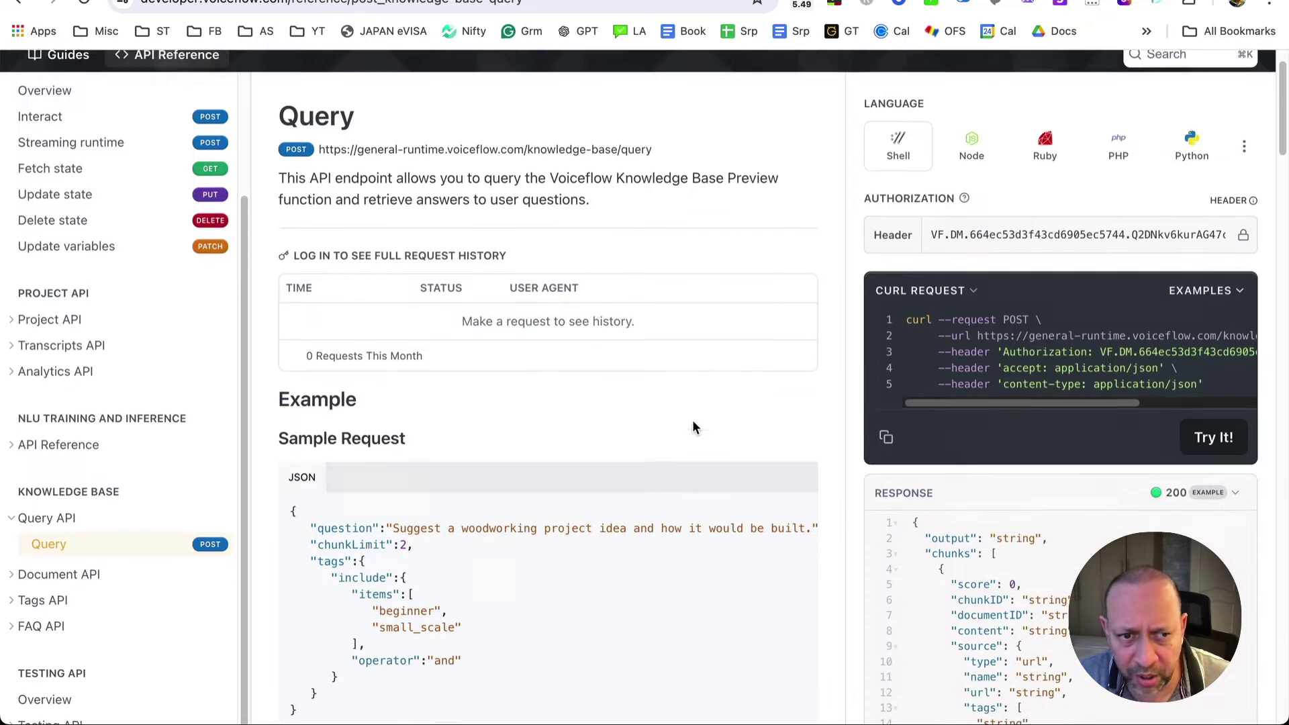
{"action": "scroll", "coordinate": [604, 429], "scroll_direction": "down", "scroll_amount": 7}
{"action": "left_click_drag", "start_coordinate": [317, 294], "coordinate": [277, 136]}
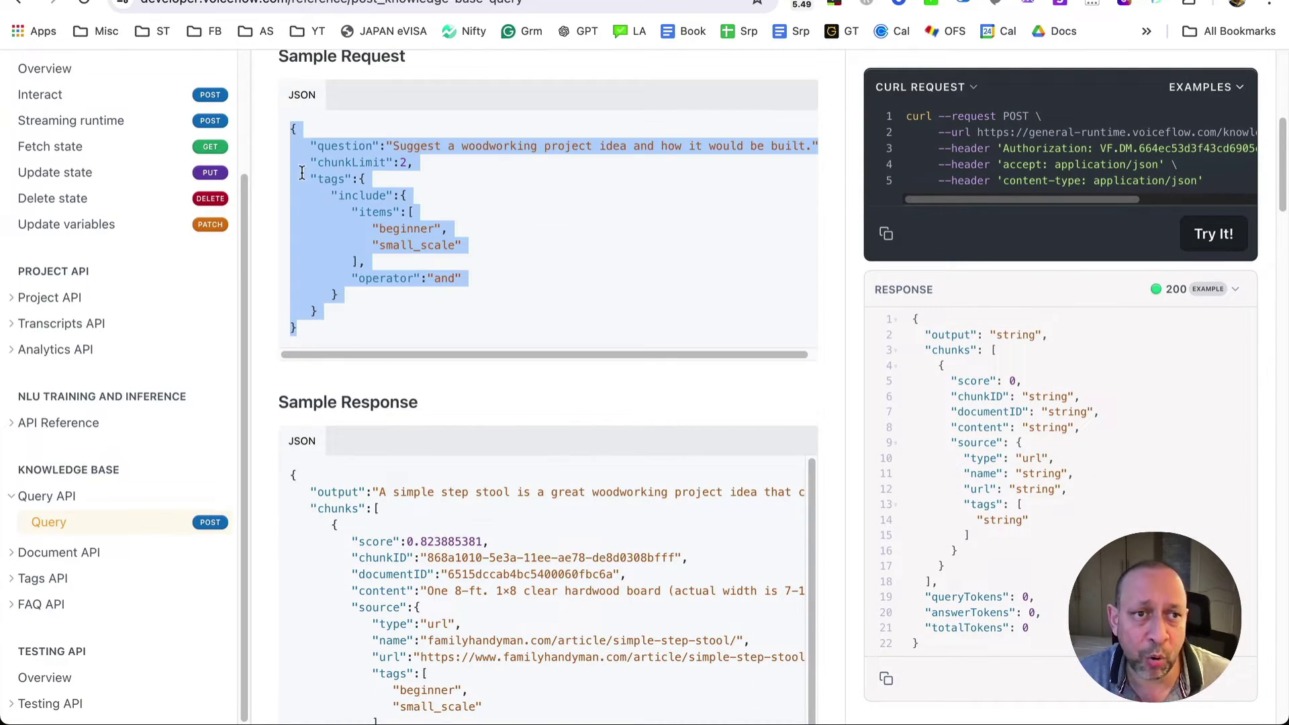
{"action": "left_click", "coordinate": [584, 316]}
{"action": "scroll", "coordinate": [638, 373], "scroll_direction": "down", "scroll_amount": 1}
{"action": "scroll", "coordinate": [641, 369], "scroll_direction": "down", "scroll_amount": 5}
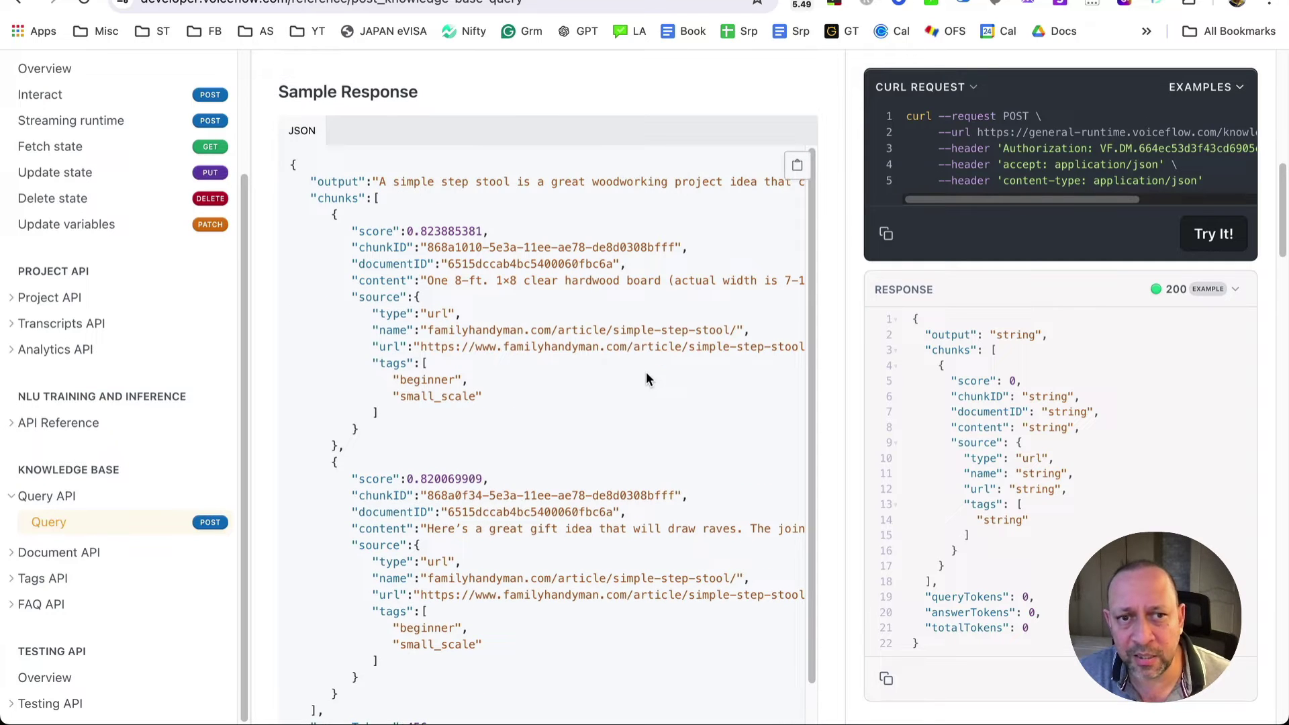
{"action": "scroll", "coordinate": [646, 374], "scroll_direction": "down", "scroll_amount": 2}
{"action": "scroll", "coordinate": [817, 410], "scroll_direction": "down", "scroll_amount": 10}
{"action": "scroll", "coordinate": [817, 411], "scroll_direction": "down", "scroll_amount": 7}
{"action": "scroll", "coordinate": [817, 412], "scroll_direction": "down", "scroll_amount": 5}
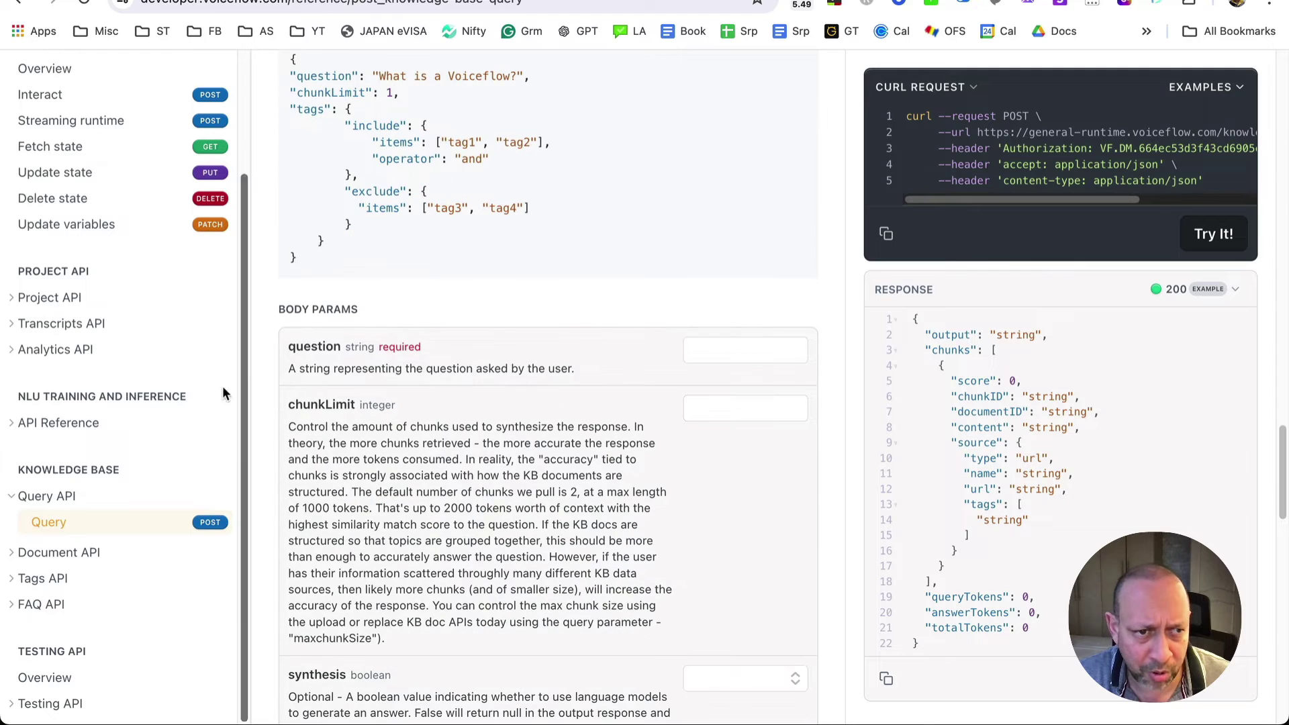
{"action": "left_click", "coordinate": [732, 357]}
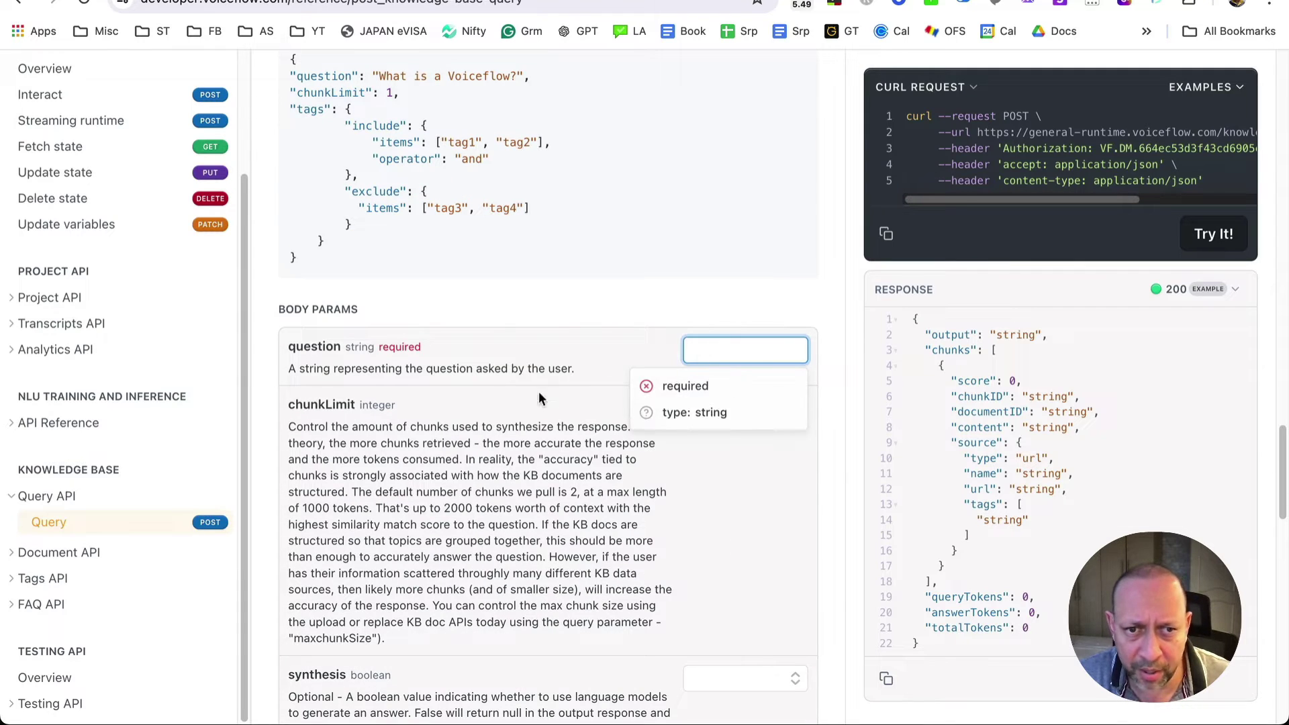
{"action": "scroll", "coordinate": [603, 248], "scroll_direction": "up", "scroll_amount": 20}
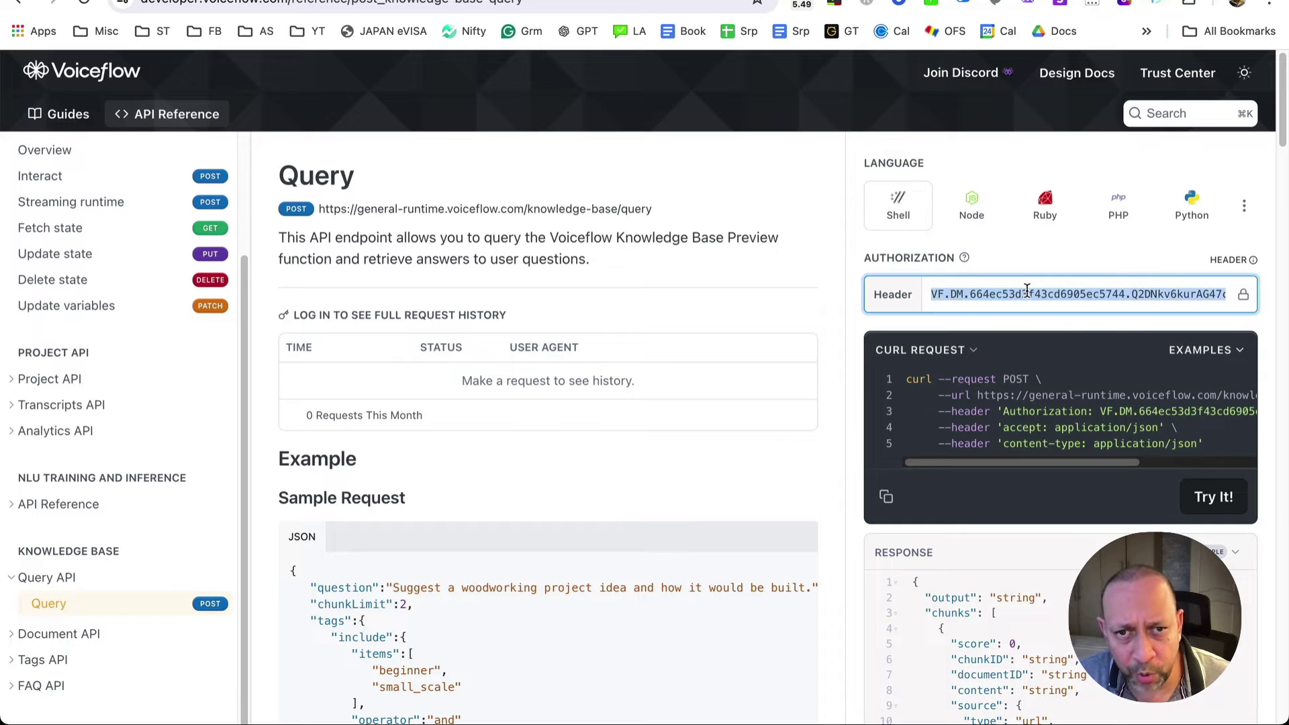
Step: Fill in the Query body parameters with the question "what is the program pricing?" and a chunkLimit of 2
{"action": "scroll", "coordinate": [759, 388], "scroll_direction": "down", "scroll_amount": 8}
{"action": "scroll", "coordinate": [732, 392], "scroll_direction": "down", "scroll_amount": 5}
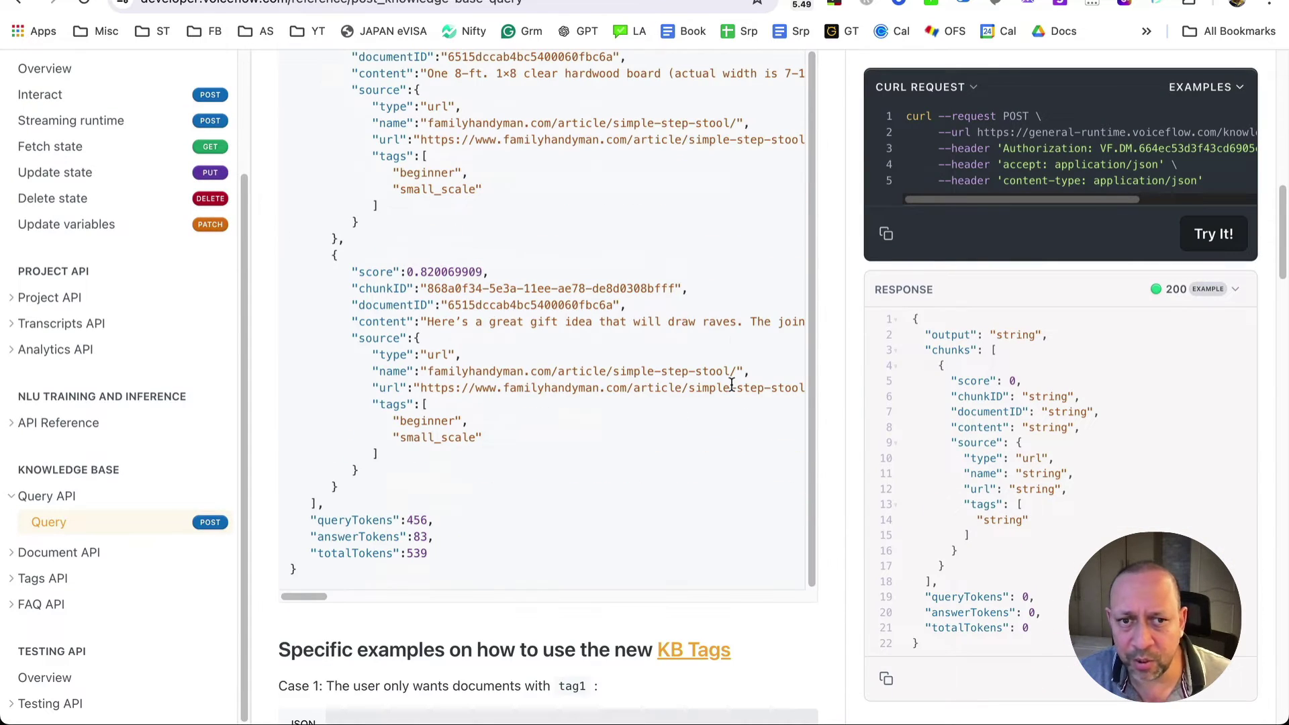
{"action": "scroll", "coordinate": [654, 396], "scroll_direction": "down", "scroll_amount": 20}
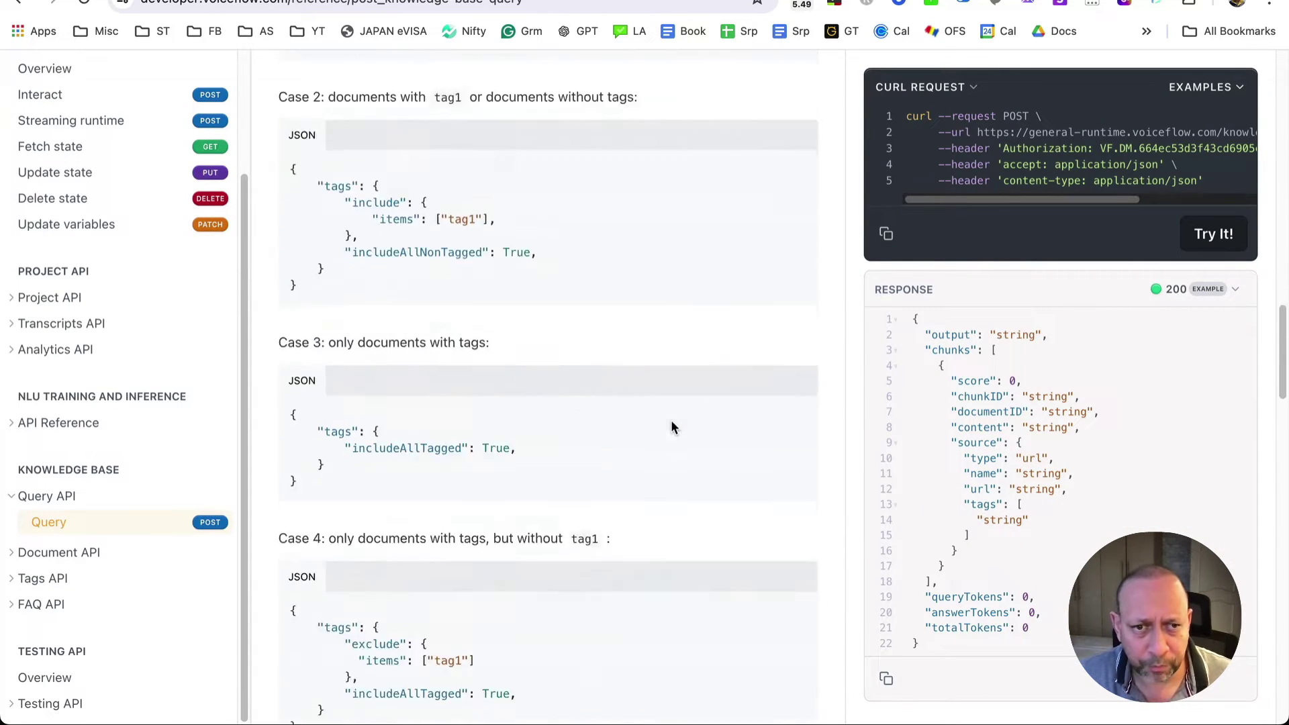
{"action": "scroll", "coordinate": [673, 419], "scroll_direction": "up", "scroll_amount": 2}
{"action": "left_click", "coordinate": [738, 347]}
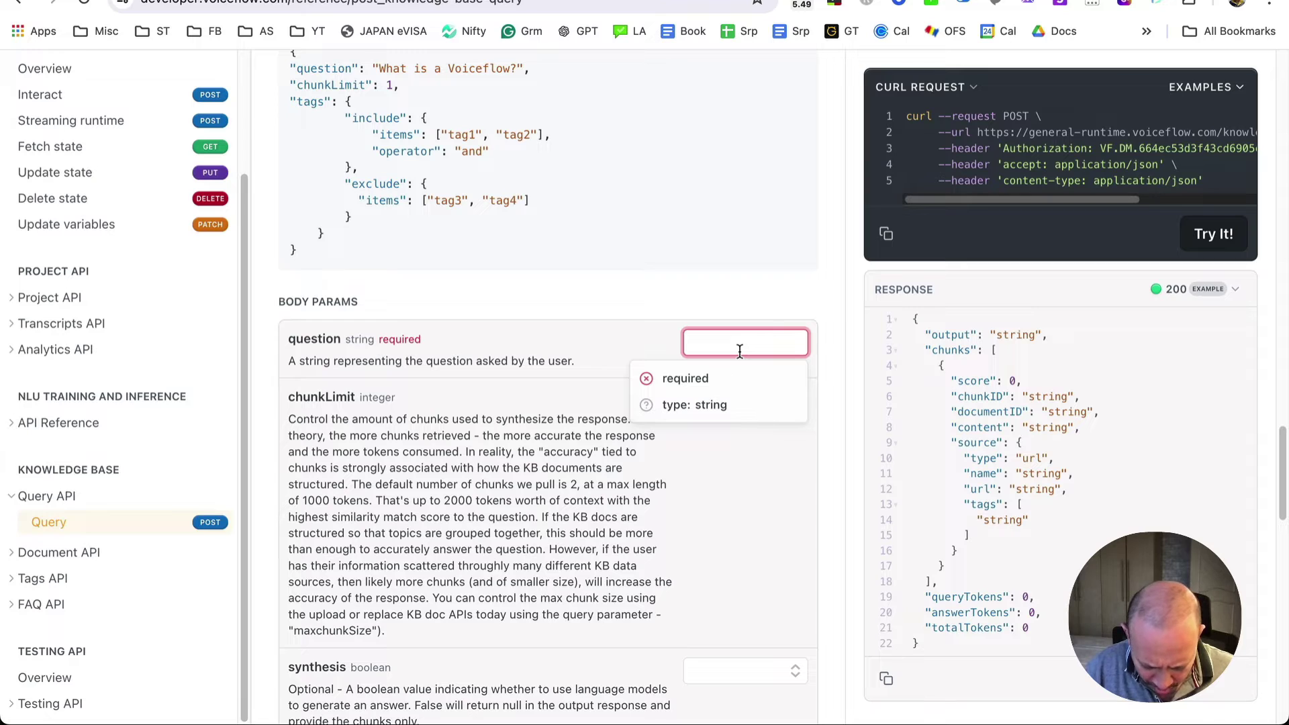
{"action": "type", "text": "what is the program pricing?"}
{"action": "left_click", "coordinate": [731, 368]}
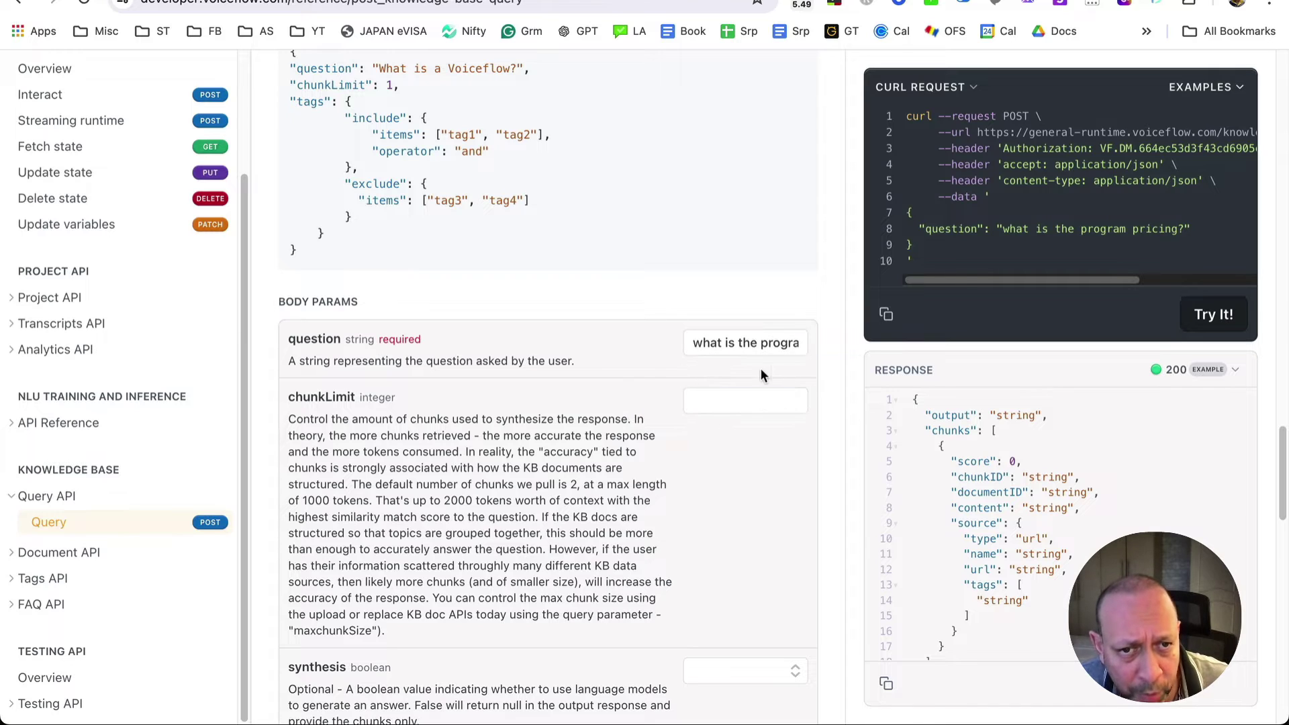
{"action": "left_click", "coordinate": [697, 395]}
{"action": "type", "text": "2"}
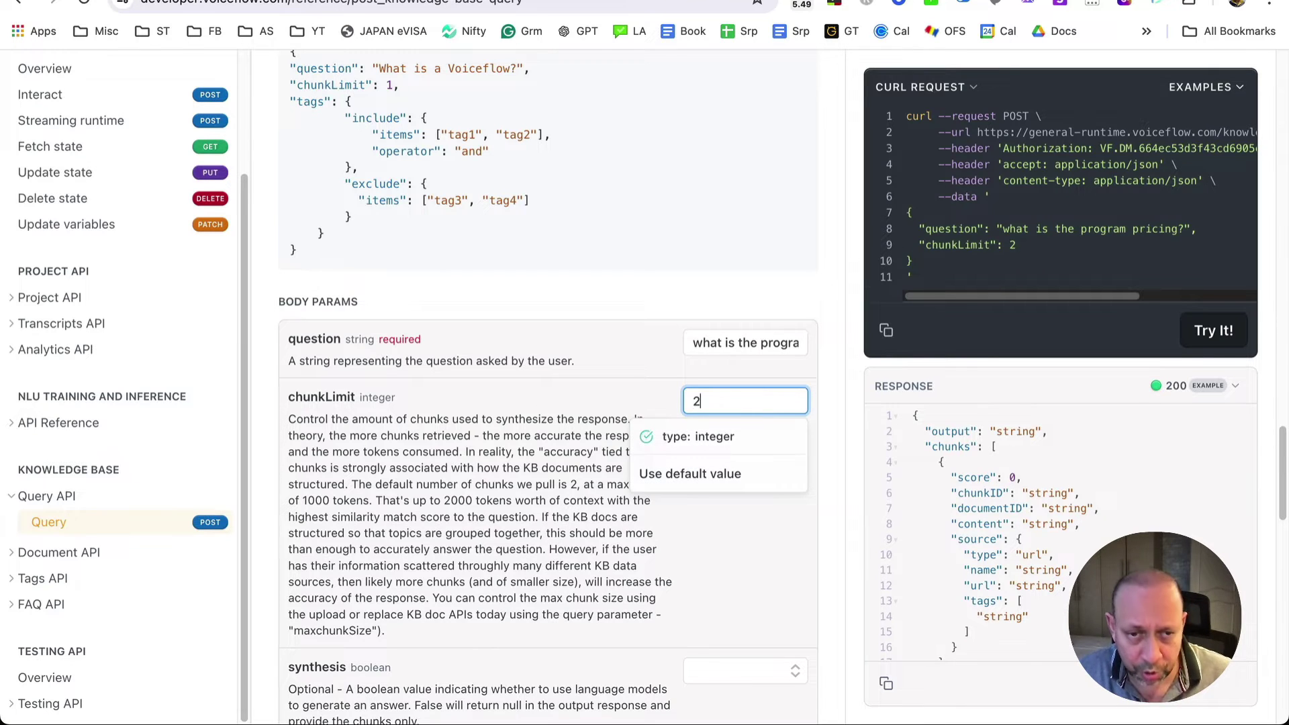
{"action": "left_click", "coordinate": [689, 361]}
Step: Review the entered question, then switch to the Vikasa website and check the Foundation Yoga Teacher Training tuition
{"action": "scroll", "coordinate": [712, 336], "scroll_direction": "down", "scroll_amount": 1}
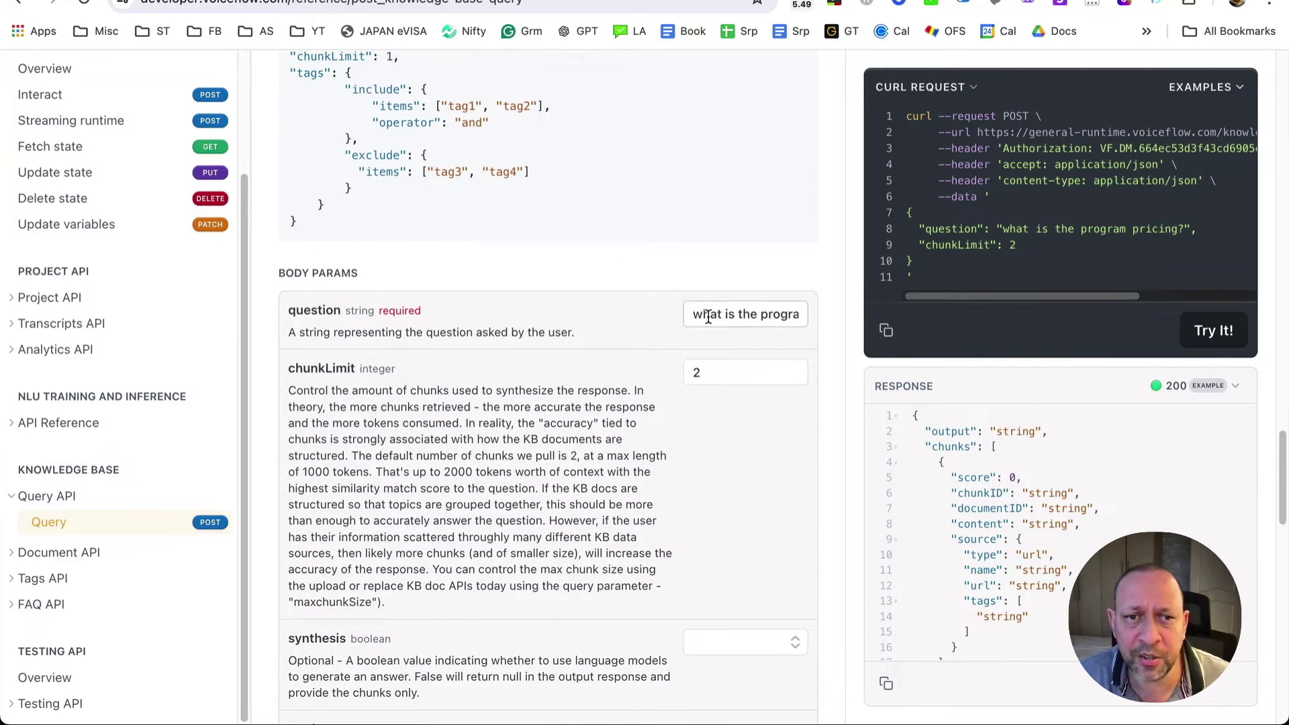
{"action": "left_click_drag", "start_coordinate": [708, 315], "coordinate": [821, 314]}
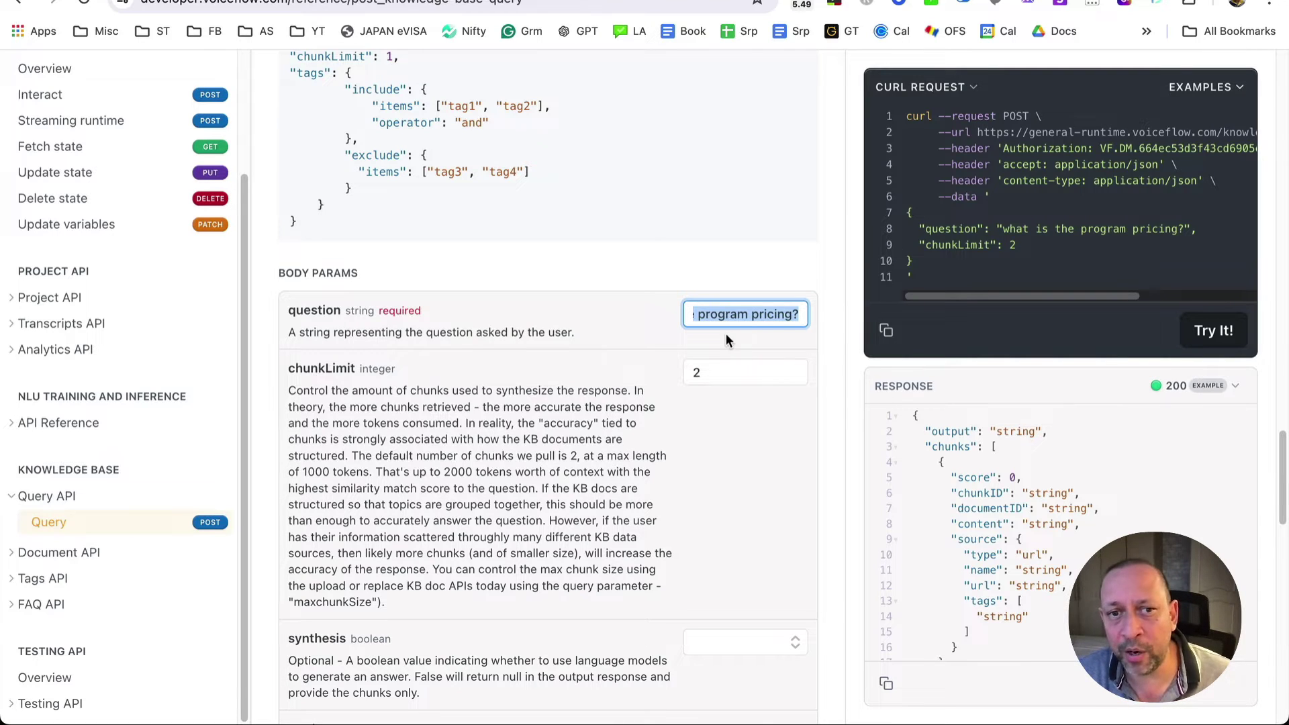
{"action": "left_click", "coordinate": [674, 280]}
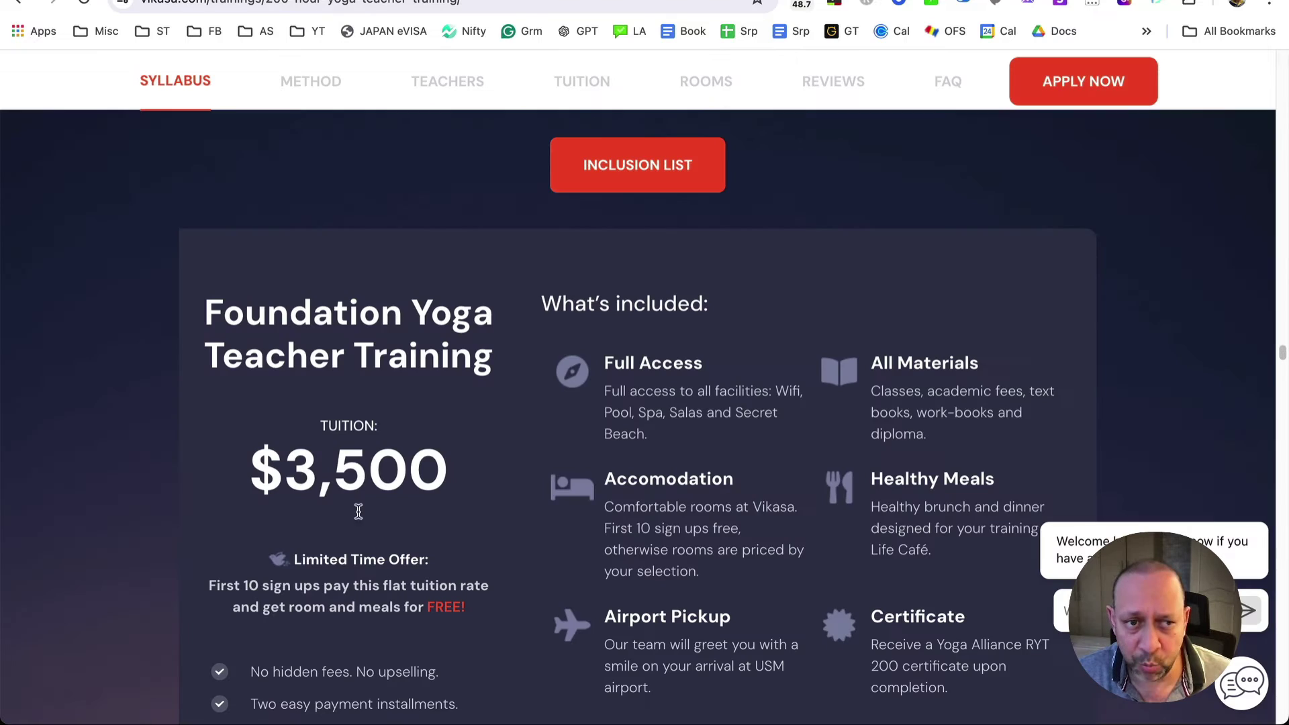
{"action": "left_click_drag", "start_coordinate": [201, 325], "coordinate": [491, 460]}
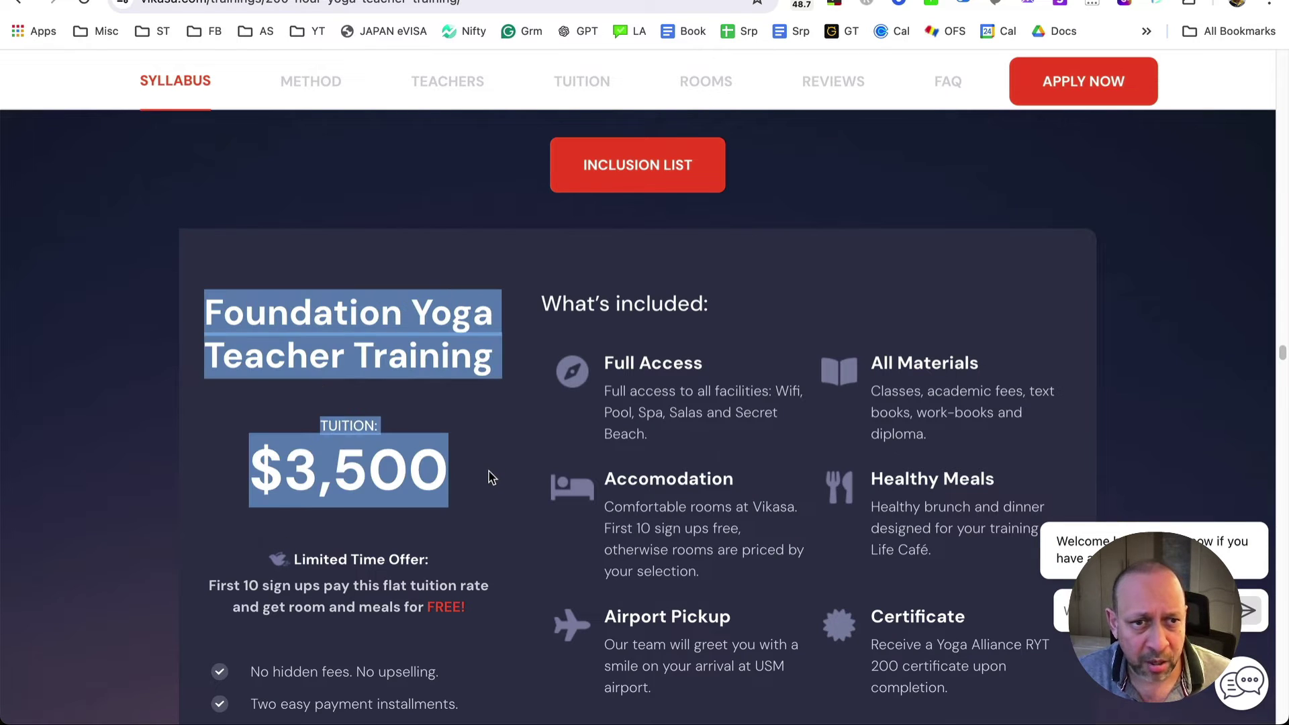
{"action": "left_click", "coordinate": [490, 477]}
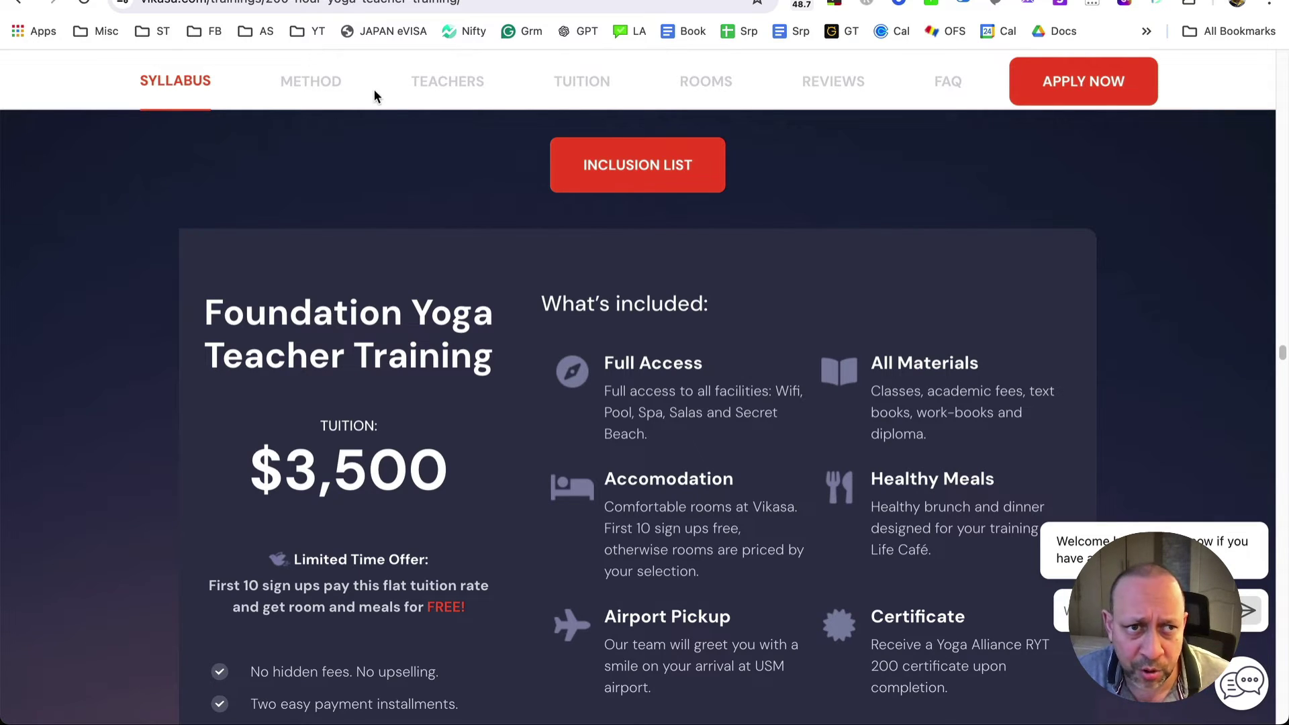
Step: Open the 300hr Advanced training page on the Vikasa website and check the Advanced Yoga Teacher Training tuition
{"action": "scroll", "coordinate": [1062, 180], "scroll_direction": "up", "scroll_amount": 20}
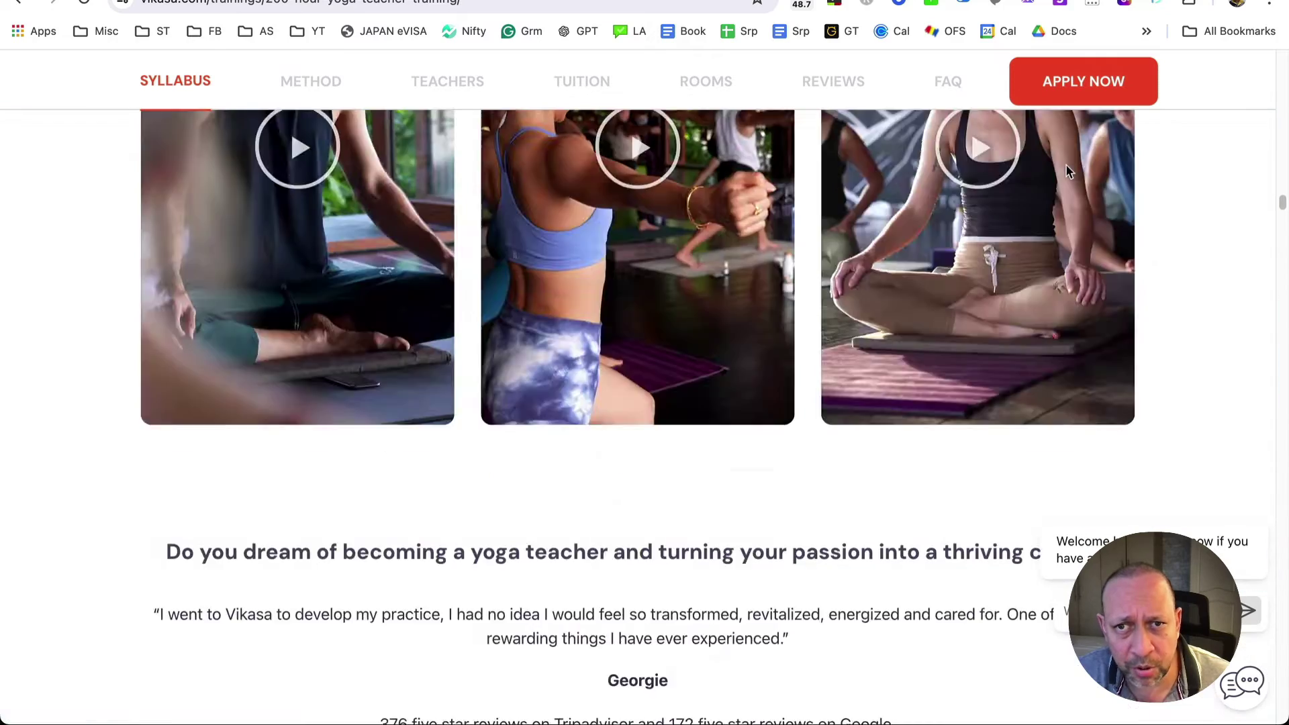
{"action": "scroll", "coordinate": [1070, 172], "scroll_direction": "up", "scroll_amount": 3}
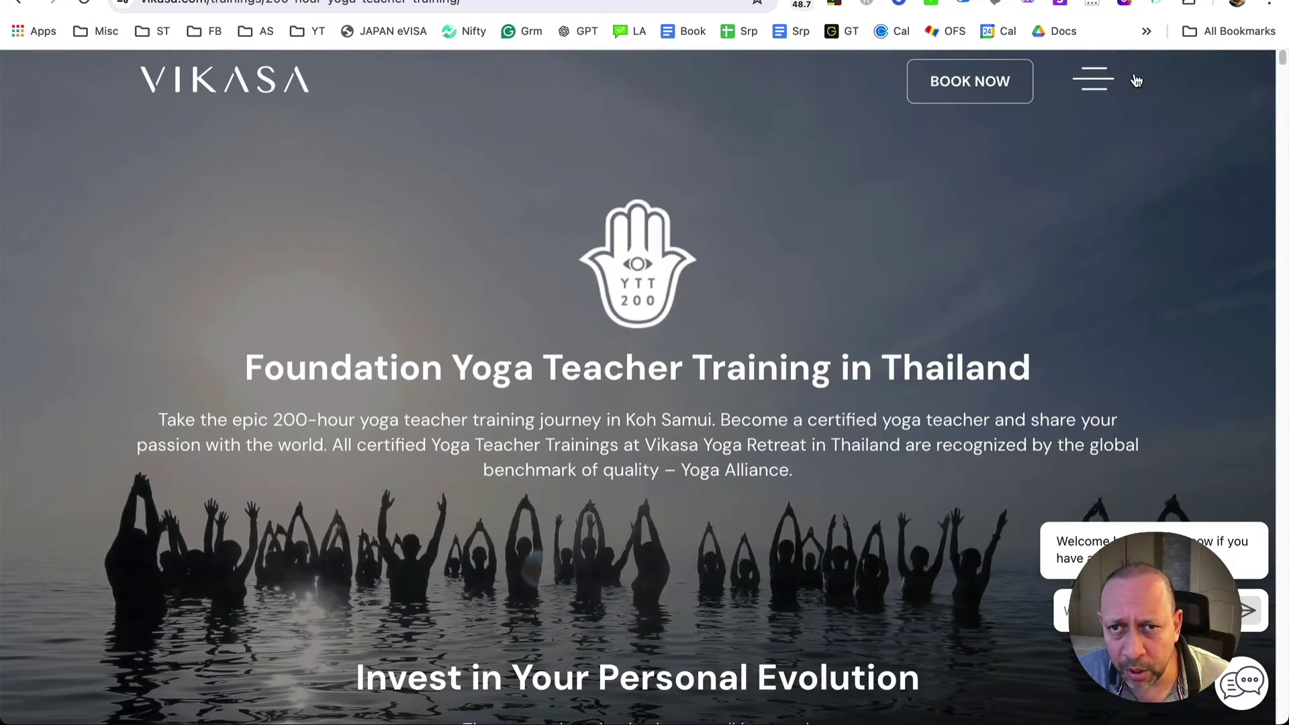
{"action": "left_click", "coordinate": [1094, 79]}
{"action": "left_click", "coordinate": [396, 295]}
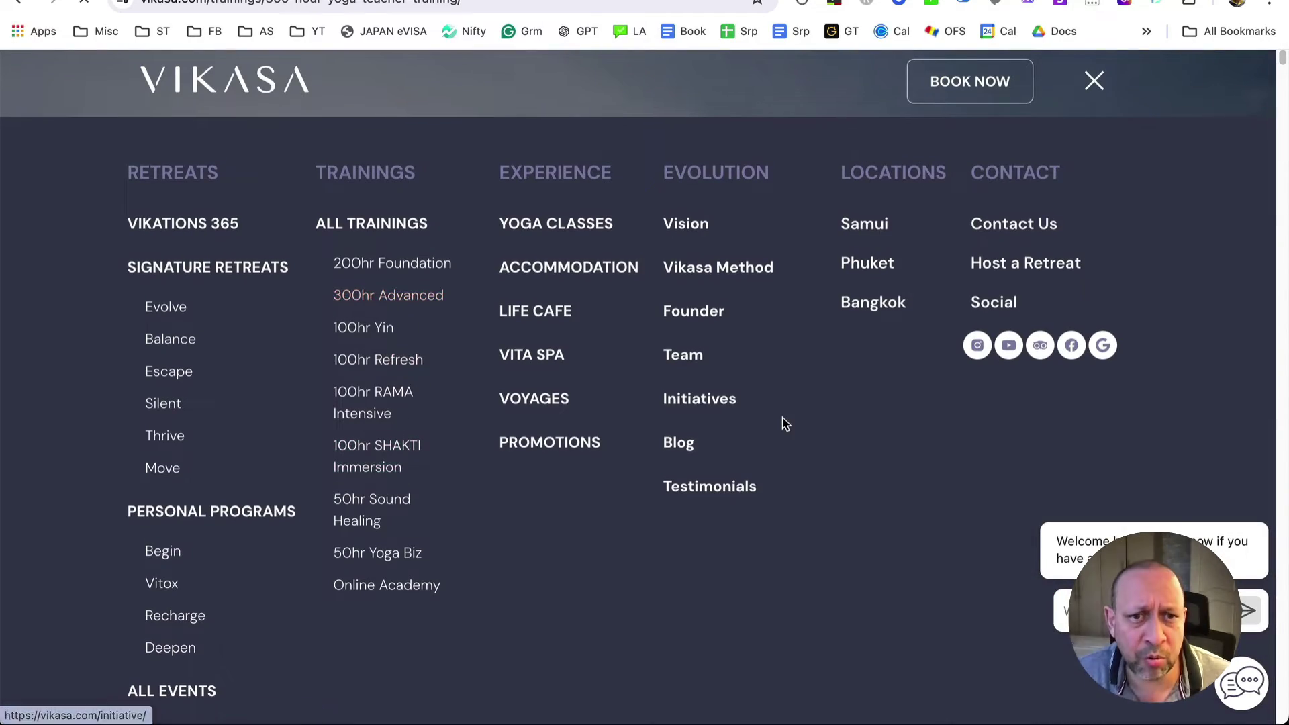
{"action": "scroll", "coordinate": [704, 352], "scroll_direction": "down", "scroll_amount": 20}
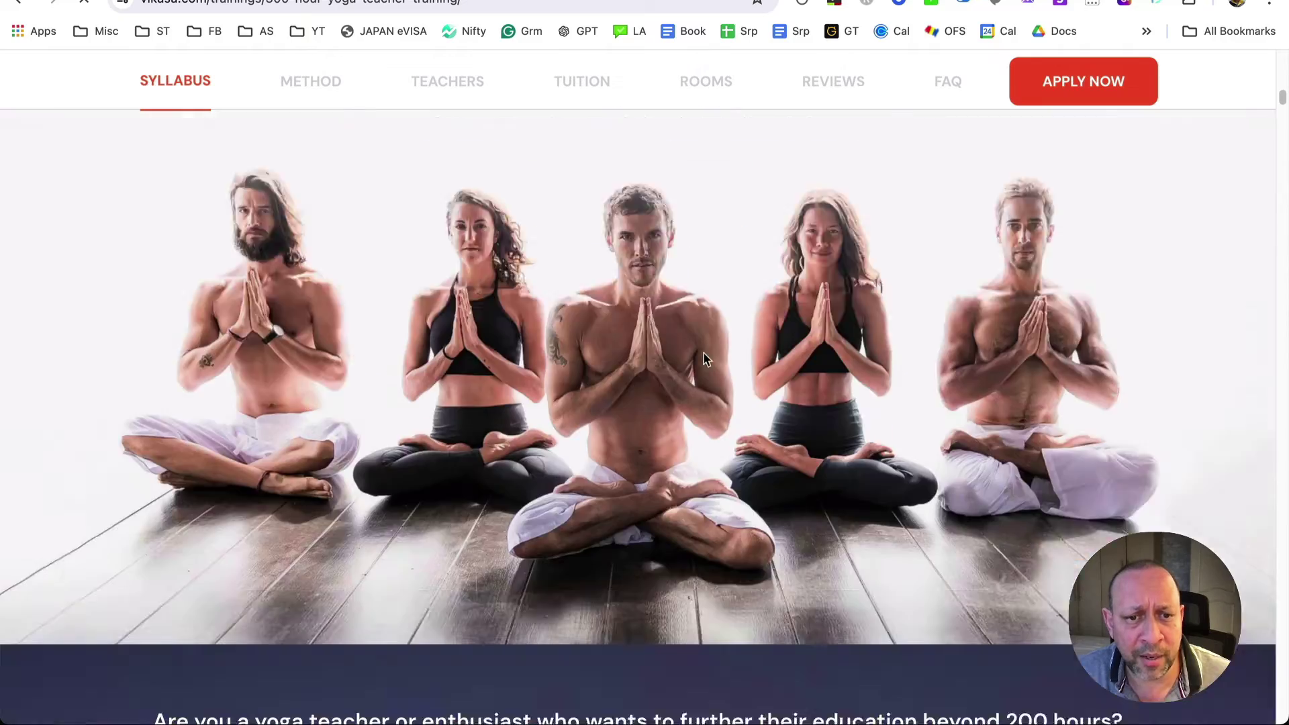
{"action": "scroll", "coordinate": [703, 351], "scroll_direction": "down", "scroll_amount": 20}
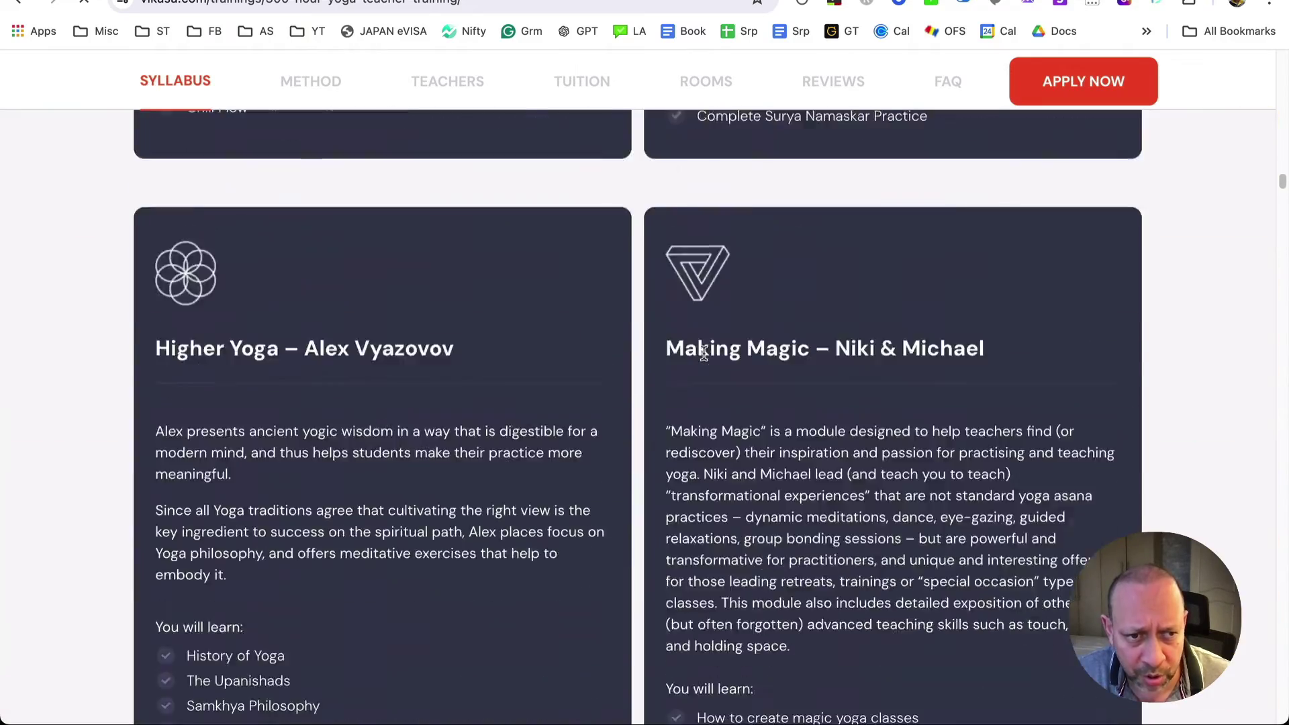
{"action": "scroll", "coordinate": [703, 352], "scroll_direction": "down", "scroll_amount": 20}
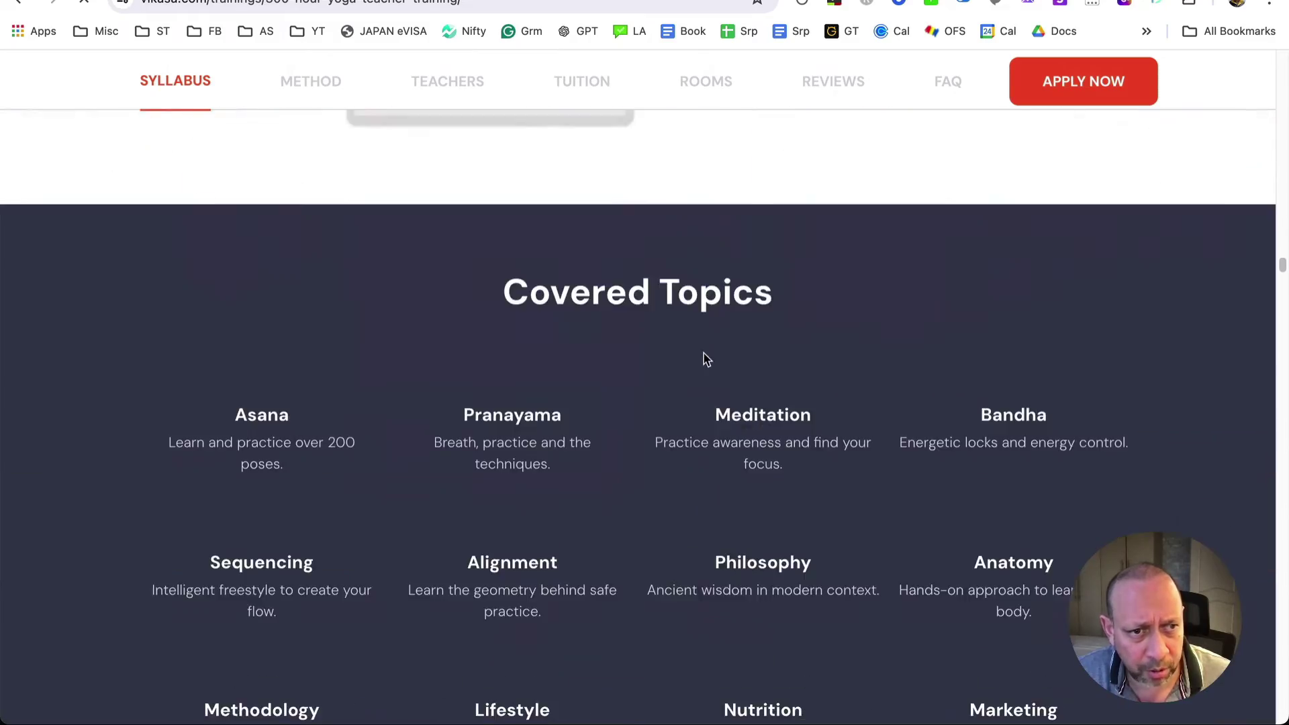
{"action": "scroll", "coordinate": [703, 352], "scroll_direction": "down", "scroll_amount": 20}
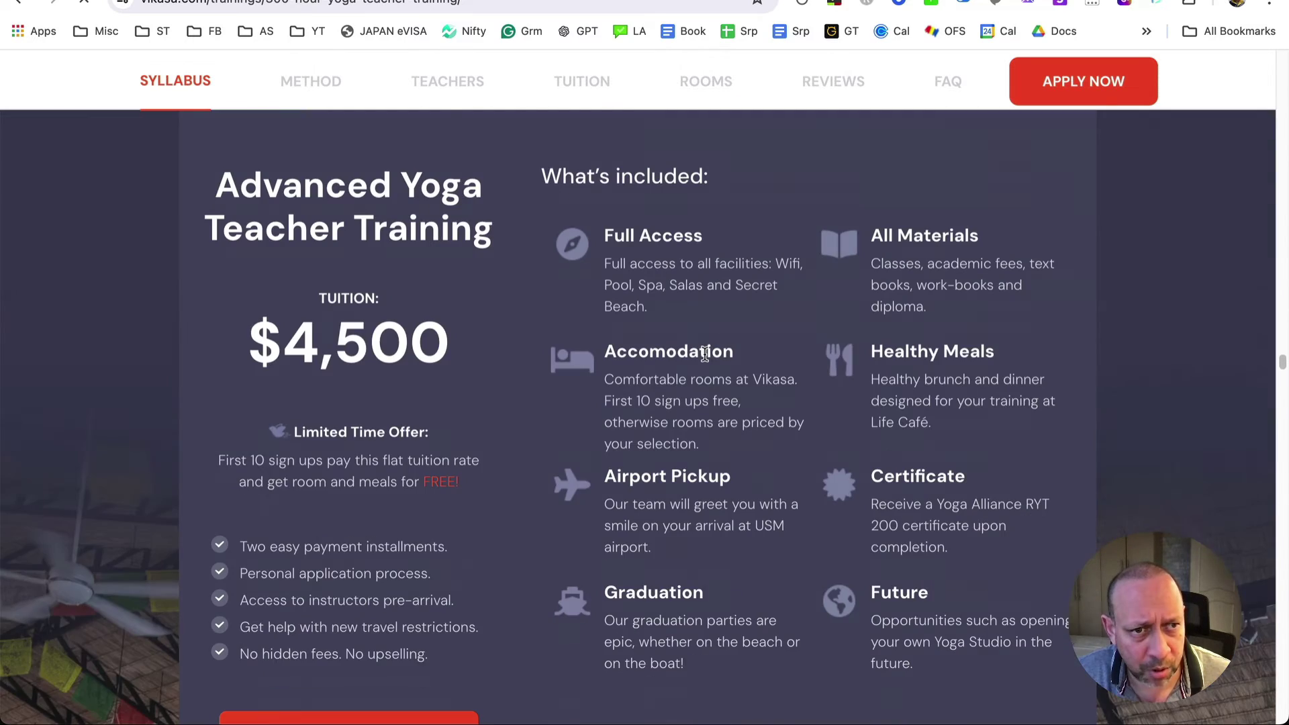
{"action": "left_click_drag", "start_coordinate": [483, 359], "coordinate": [243, 300]}
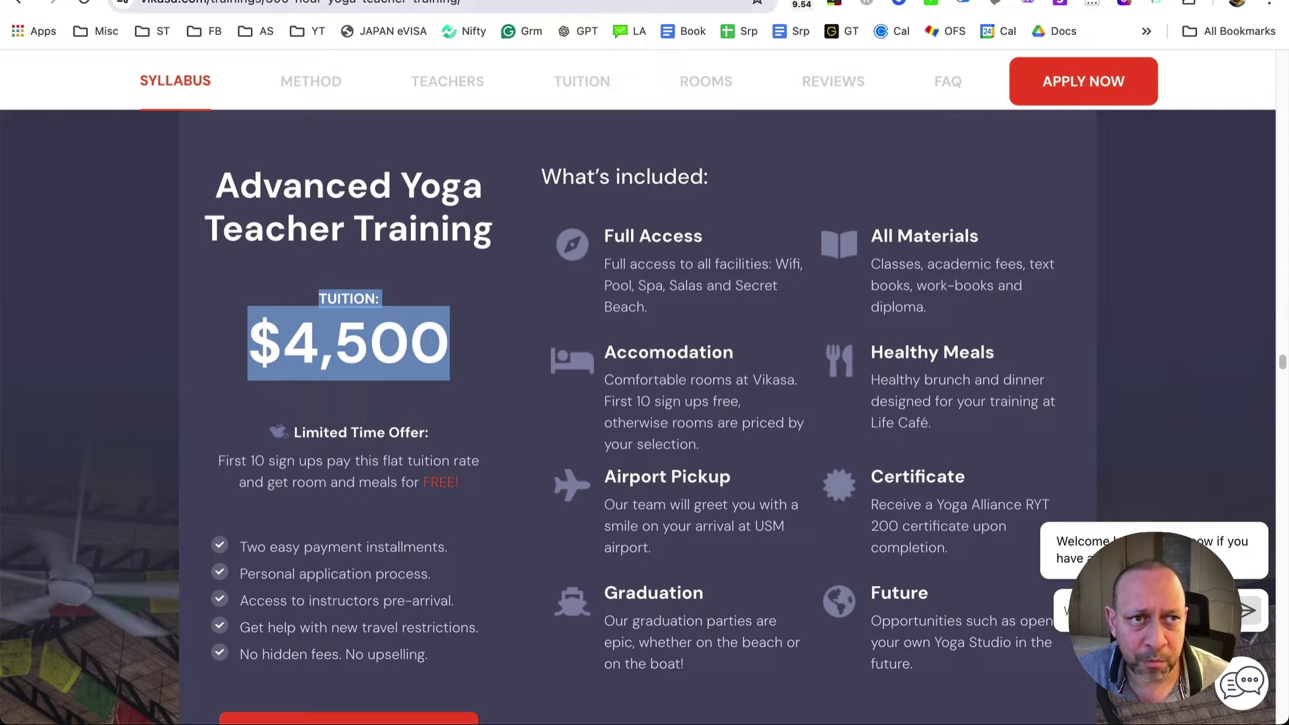
Step: Return to the Voiceflow Query endpoint reference and set the synthesis body parameter to true
{"action": "key", "text": "ctrl+Tab"}
{"action": "left_click", "coordinate": [714, 314]}
{"action": "key", "text": "ctrl+a"}
{"action": "left_click", "coordinate": [713, 305]}
{"action": "left_click", "coordinate": [711, 372]}
{"action": "scroll", "coordinate": [700, 396], "scroll_direction": "down", "scroll_amount": 5}
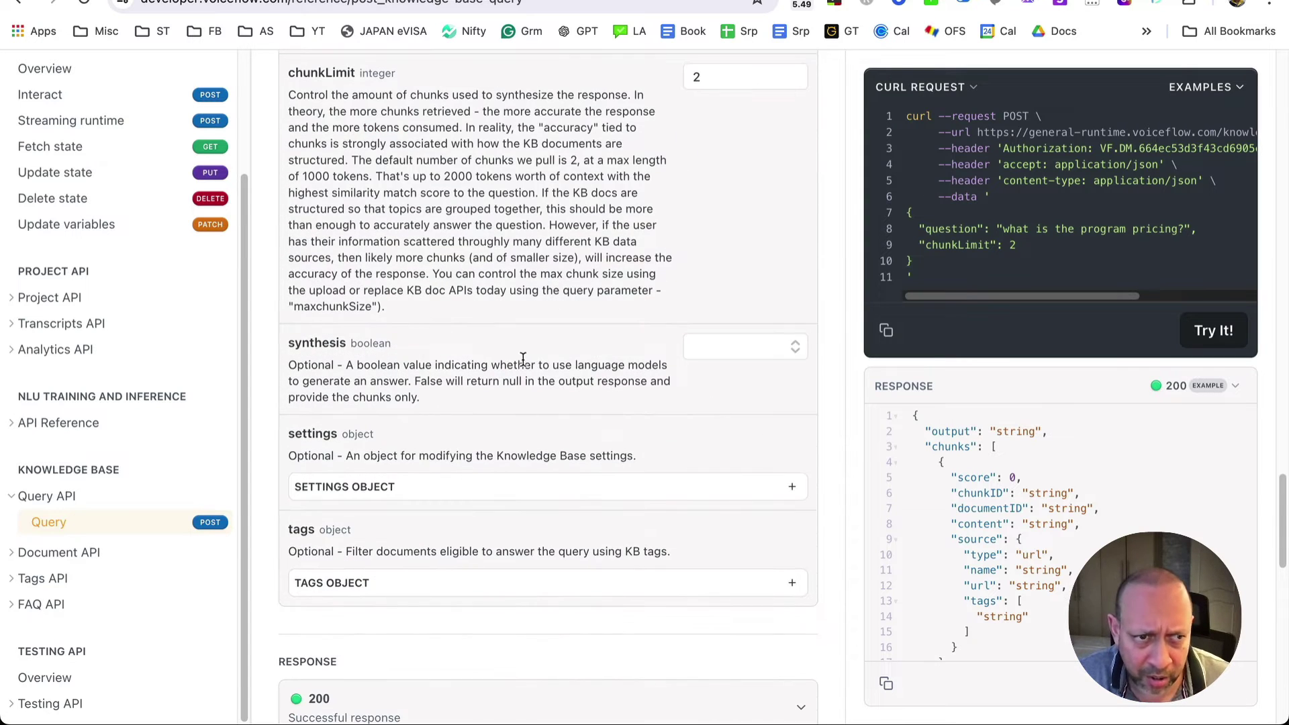
{"action": "left_click", "coordinate": [752, 347]}
{"action": "left_click", "coordinate": [729, 371]}
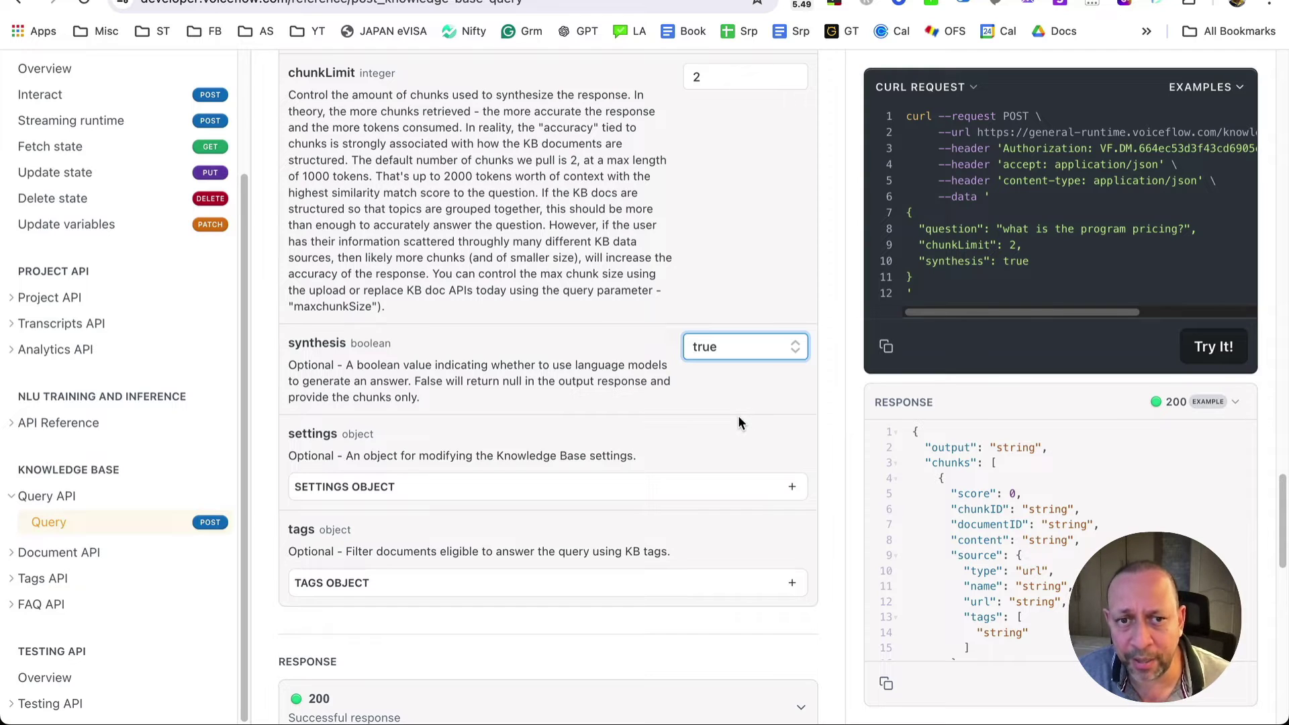
Step: Expand the tags object and its include object, and add one string entry to the include items for a tag label
{"action": "scroll", "coordinate": [738, 414], "scroll_direction": "down", "scroll_amount": 3}
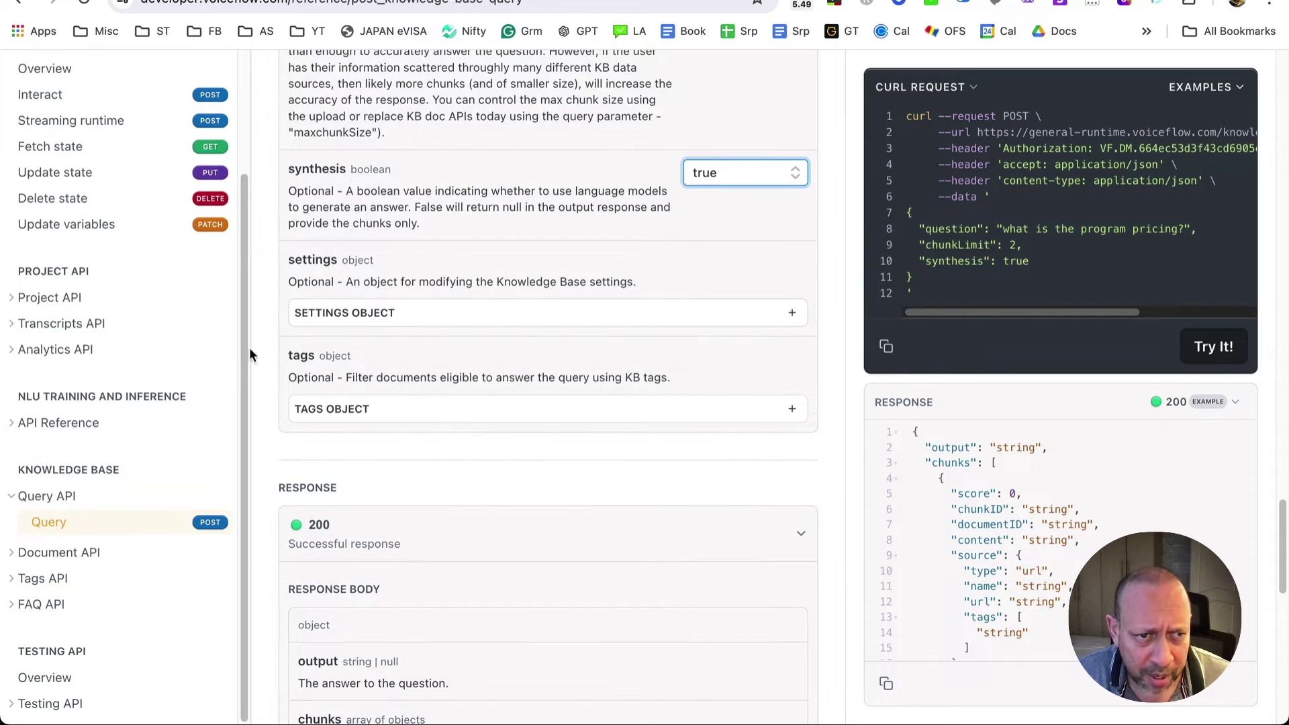
{"action": "left_click", "coordinate": [437, 411]}
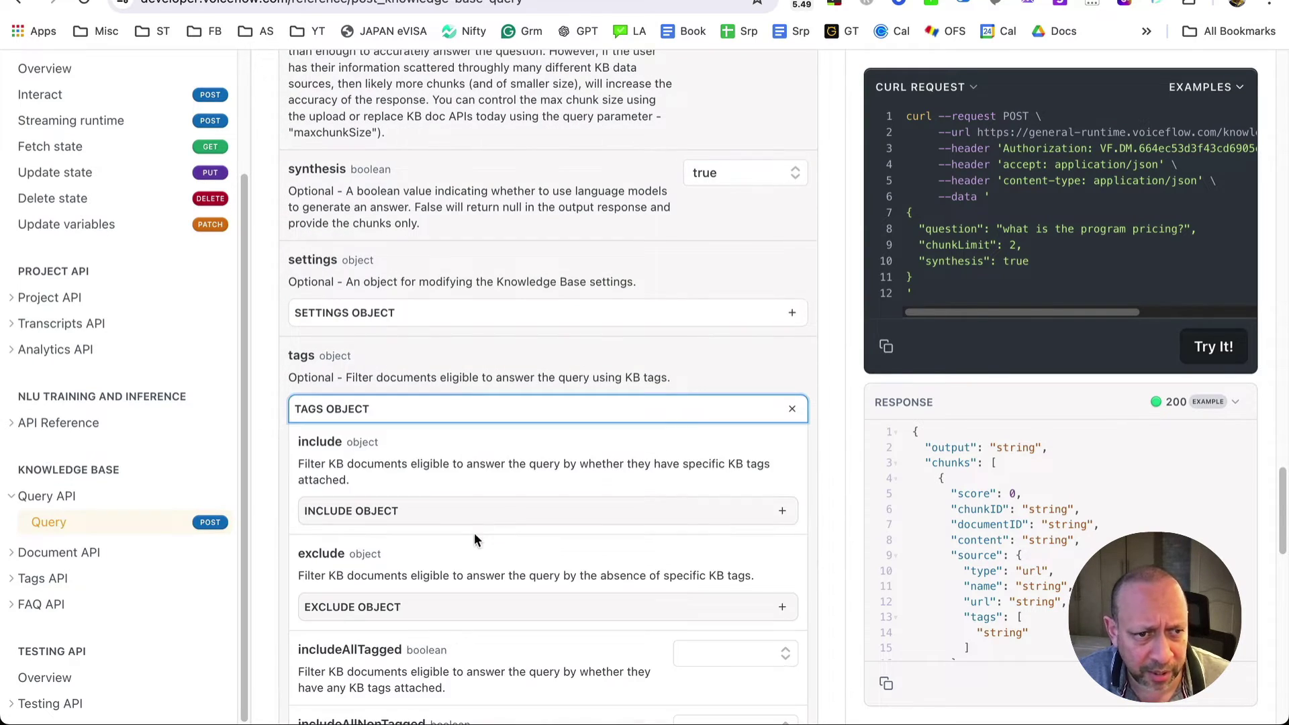
{"action": "left_click", "coordinate": [448, 510]}
{"action": "scroll", "coordinate": [416, 503], "scroll_direction": "down", "scroll_amount": 2}
{"action": "left_click", "coordinate": [402, 488]}
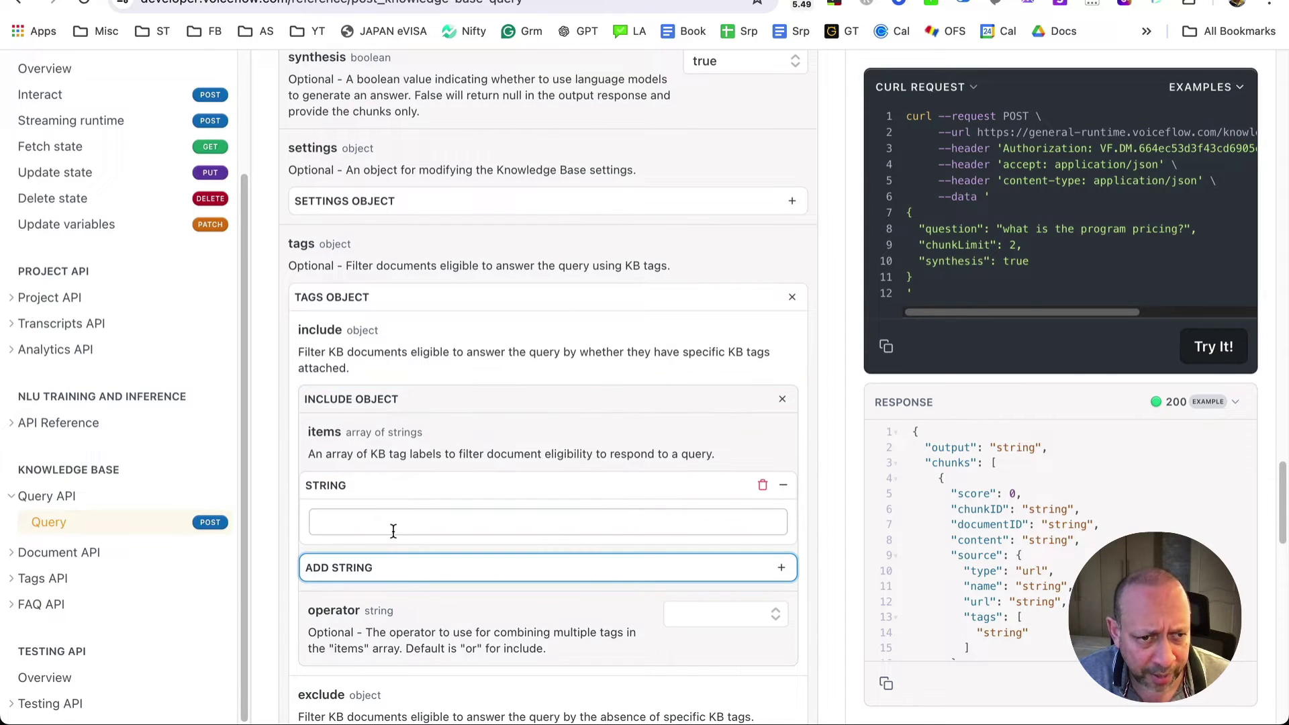
{"action": "left_click", "coordinate": [385, 517]}
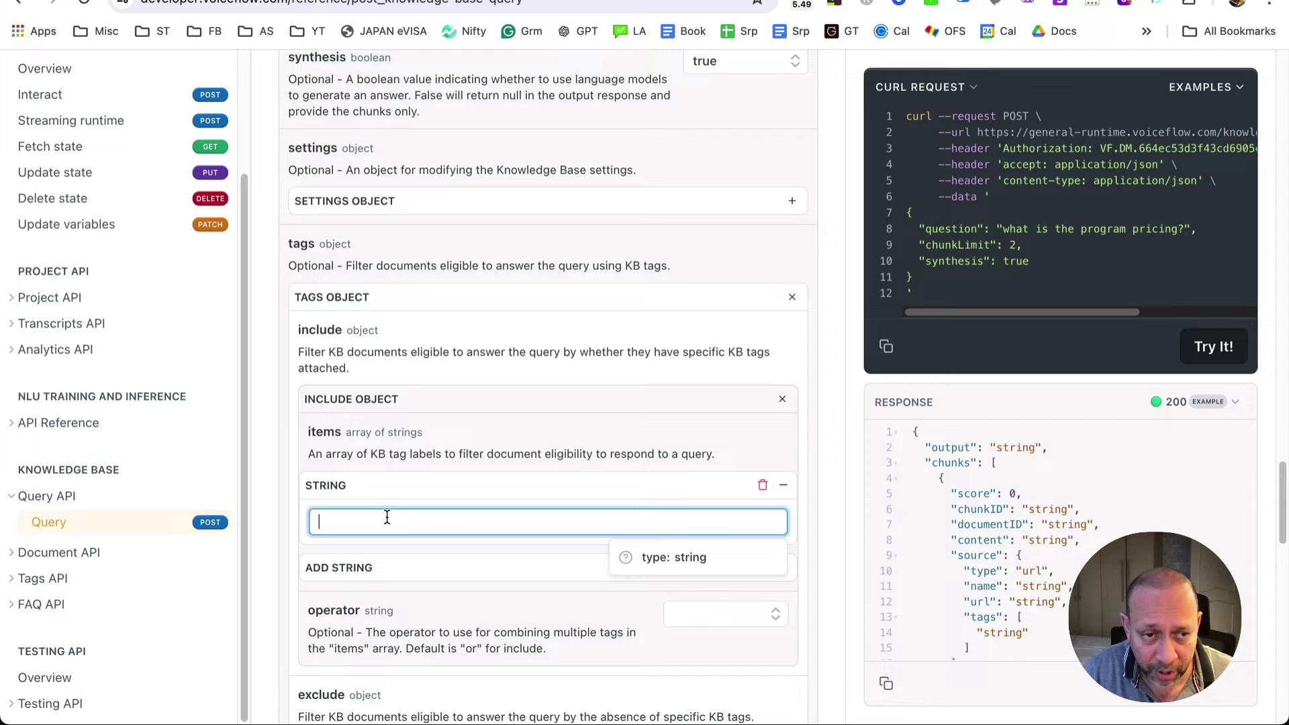
Step: Filter the knowledge base query by the include tag YTTFoundation and send the request
{"action": "type", "text": "YTT"}
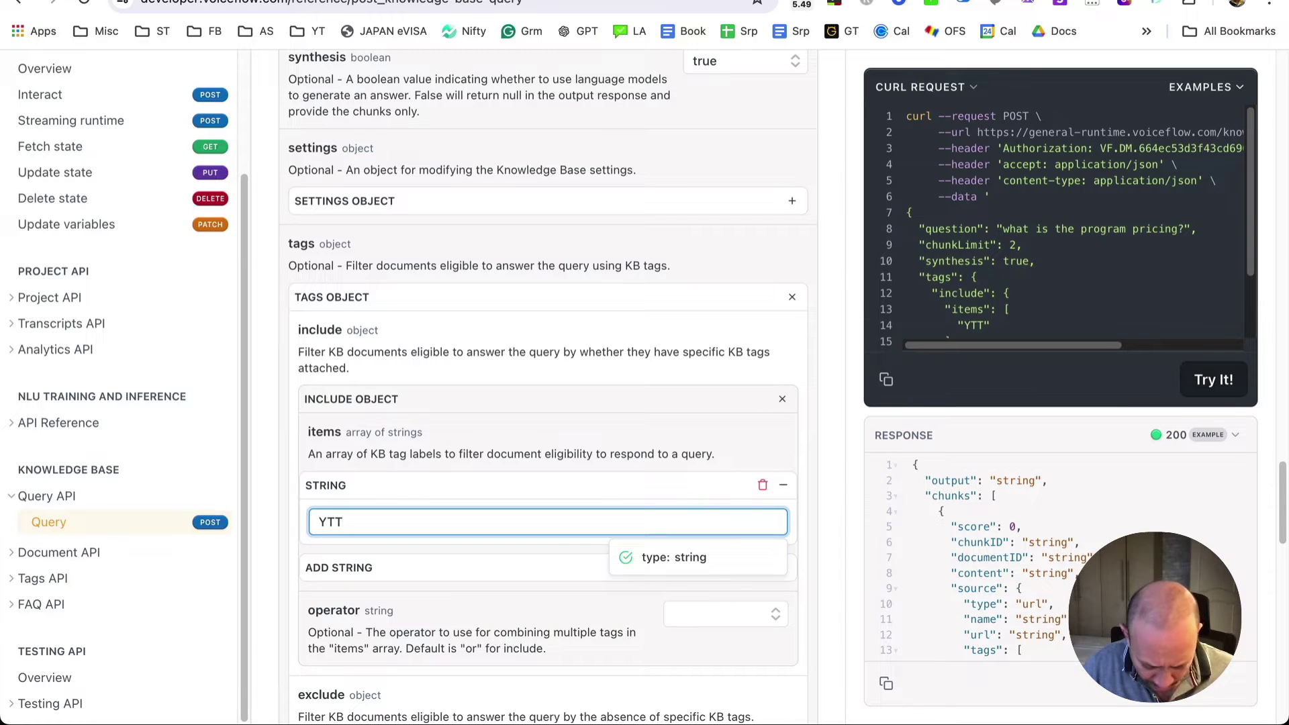
{"action": "type", "text": "Foundation"}
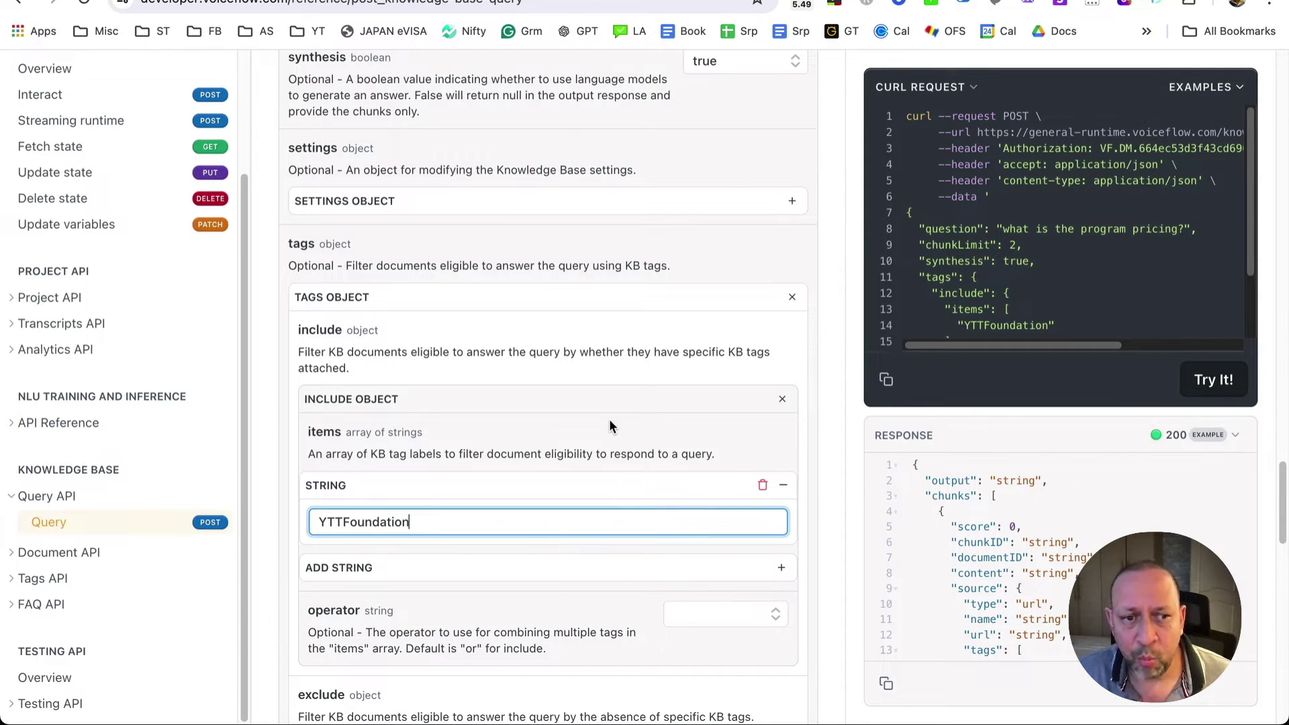
{"action": "double_click", "coordinate": [403, 519]}
{"action": "left_click", "coordinate": [568, 527]}
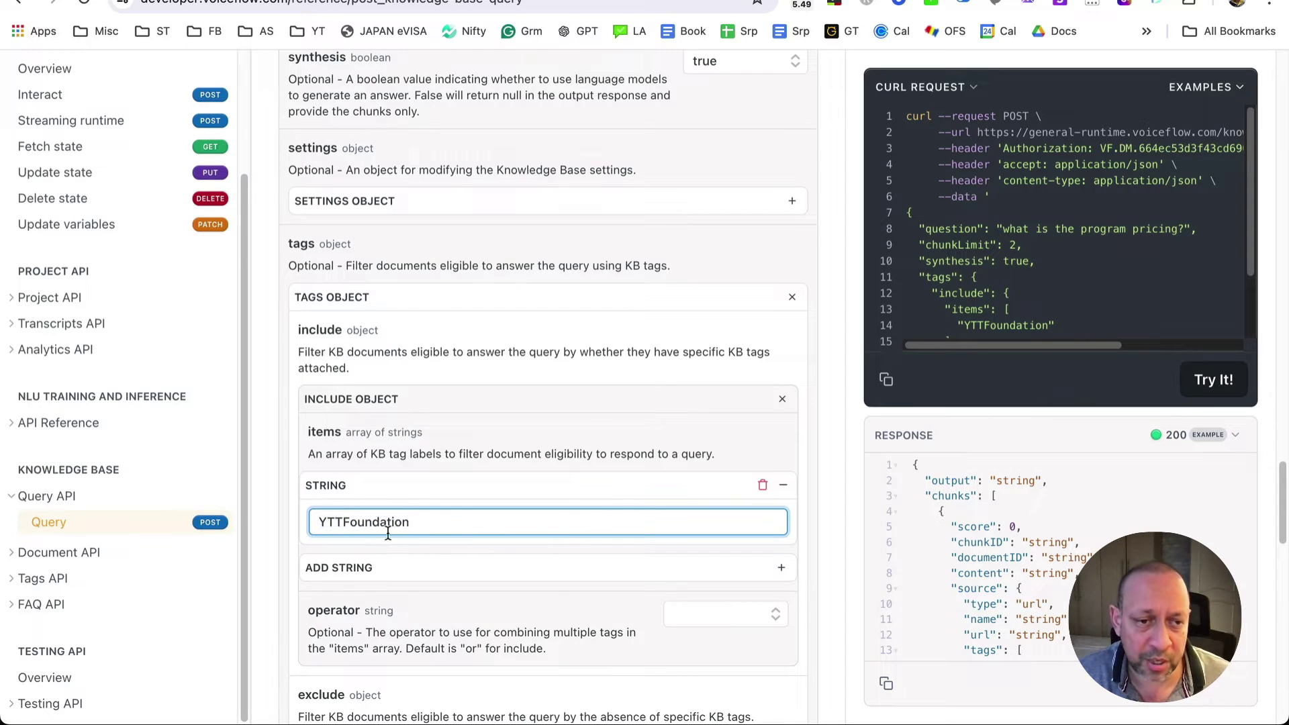
{"action": "double_click", "coordinate": [367, 526]}
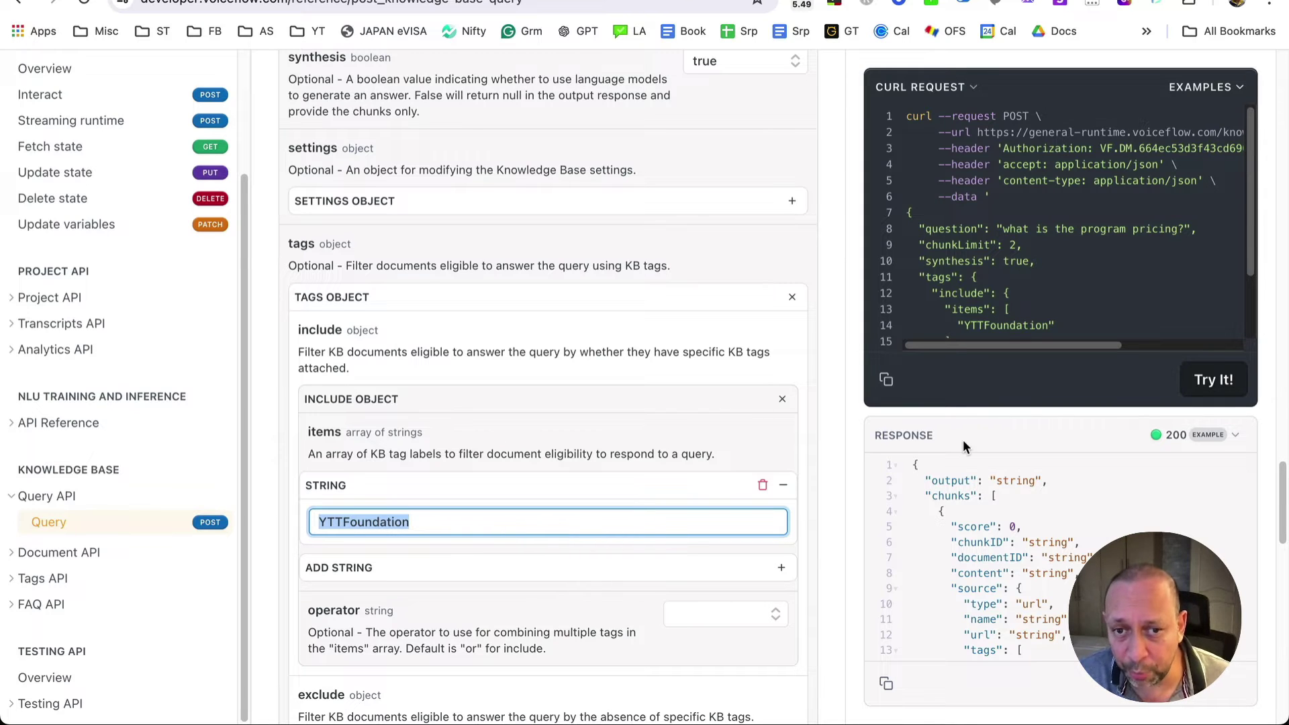
{"action": "scroll", "coordinate": [606, 569], "scroll_direction": "down", "scroll_amount": 3}
{"action": "scroll", "coordinate": [472, 426], "scroll_direction": "down", "scroll_amount": 5}
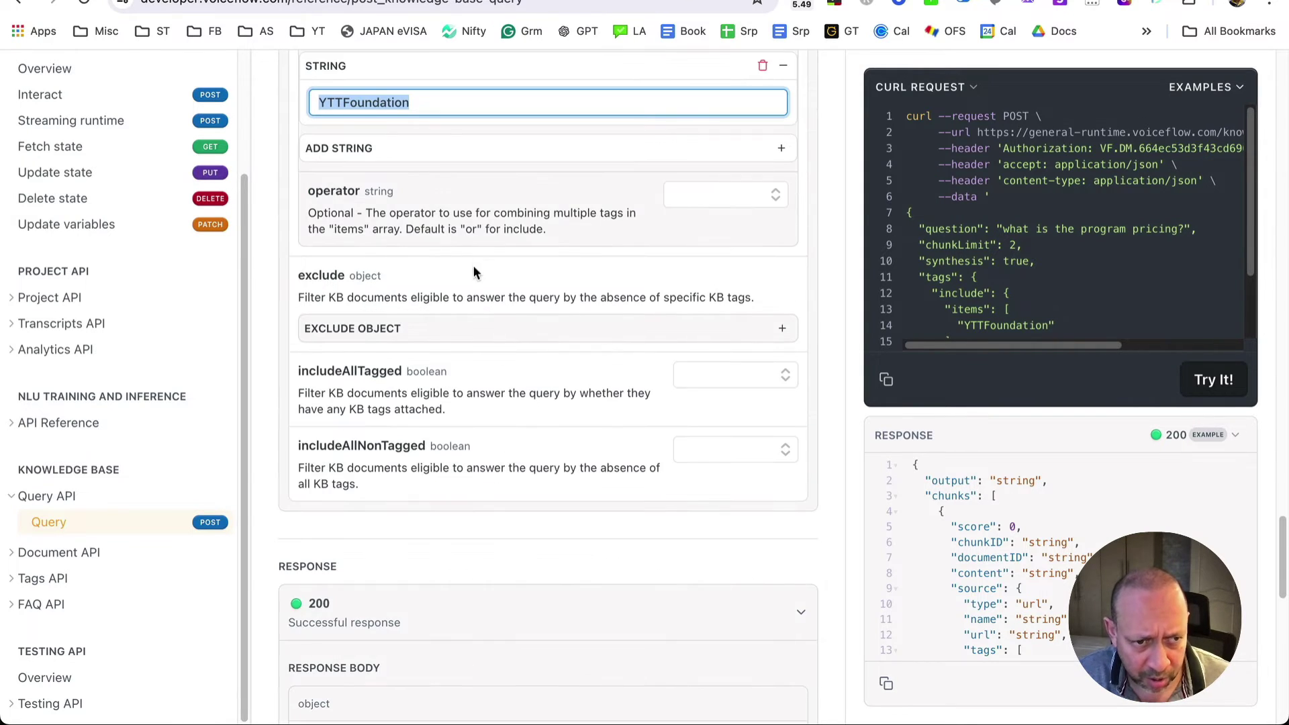
{"action": "scroll", "coordinate": [599, 507], "scroll_direction": "up", "scroll_amount": 2}
{"action": "left_click", "coordinate": [1205, 380]}
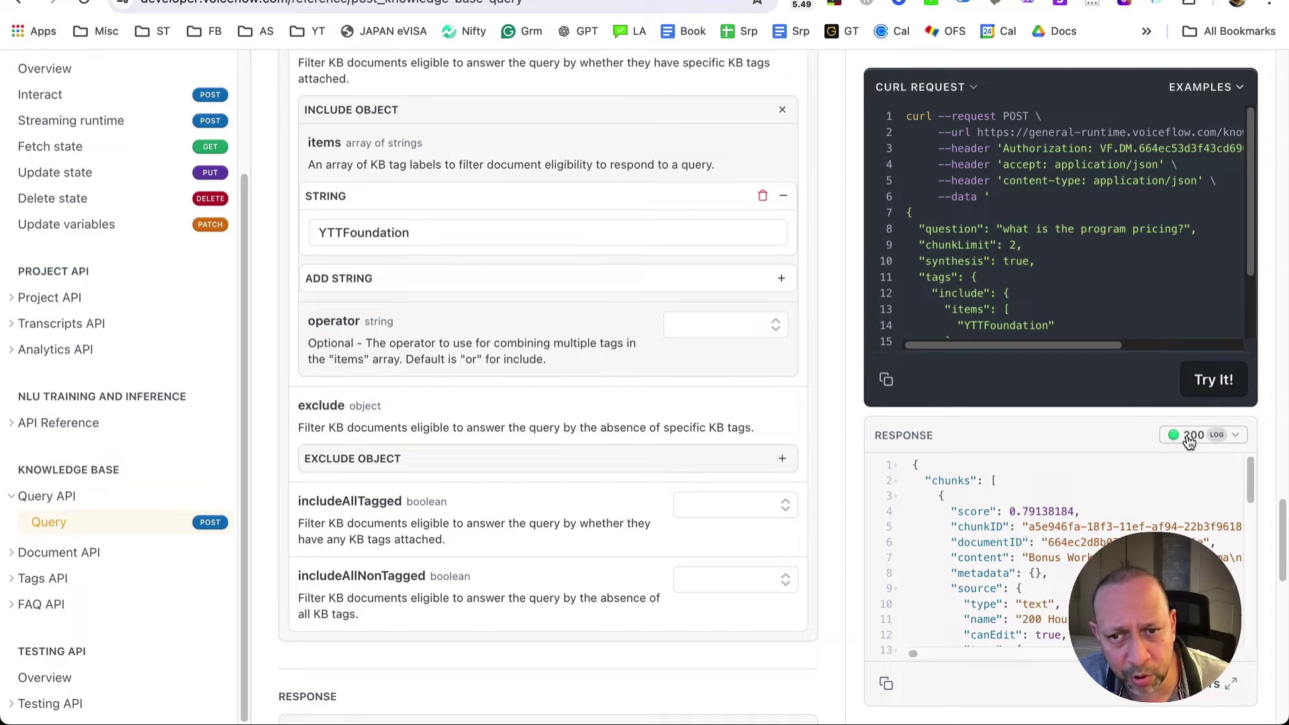
Step: Examine the response's source tags and the program price given in its output
{"action": "scroll", "coordinate": [1027, 495], "scroll_direction": "down", "scroll_amount": 1}
{"action": "scroll", "coordinate": [1027, 494], "scroll_direction": "down", "scroll_amount": 10}
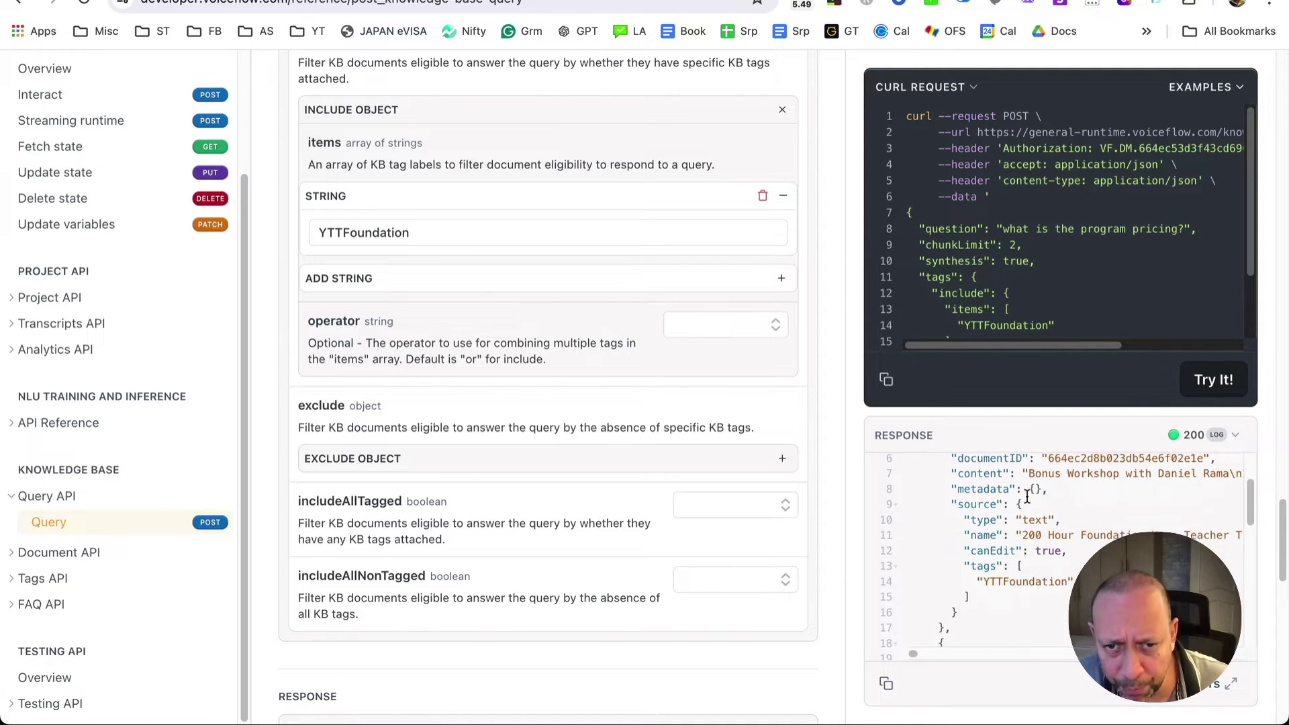
{"action": "left_click_drag", "start_coordinate": [991, 542], "coordinate": [1164, 543]}
{"action": "left_click", "coordinate": [1164, 542]}
{"action": "scroll", "coordinate": [1147, 545], "scroll_direction": "left", "scroll_amount": 5}
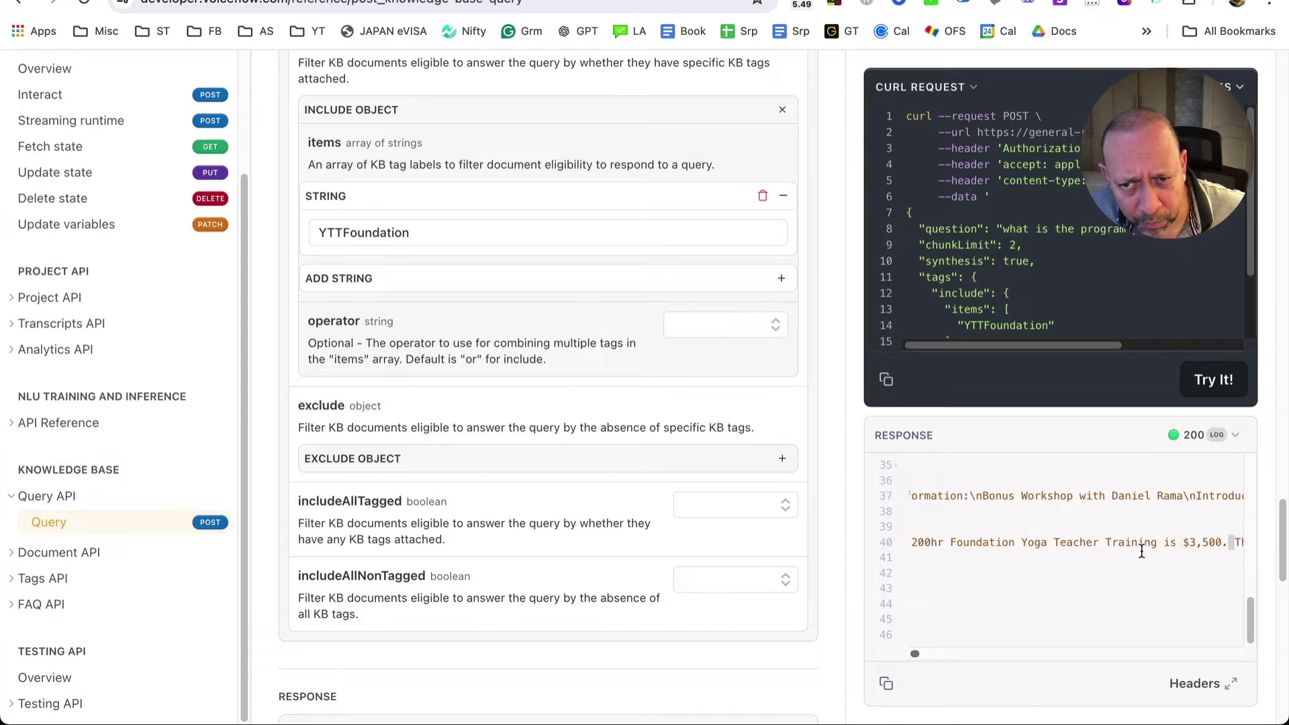
{"action": "left_click_drag", "start_coordinate": [1192, 542], "coordinate": [1141, 550]}
{"action": "left_click", "coordinate": [1086, 542]}
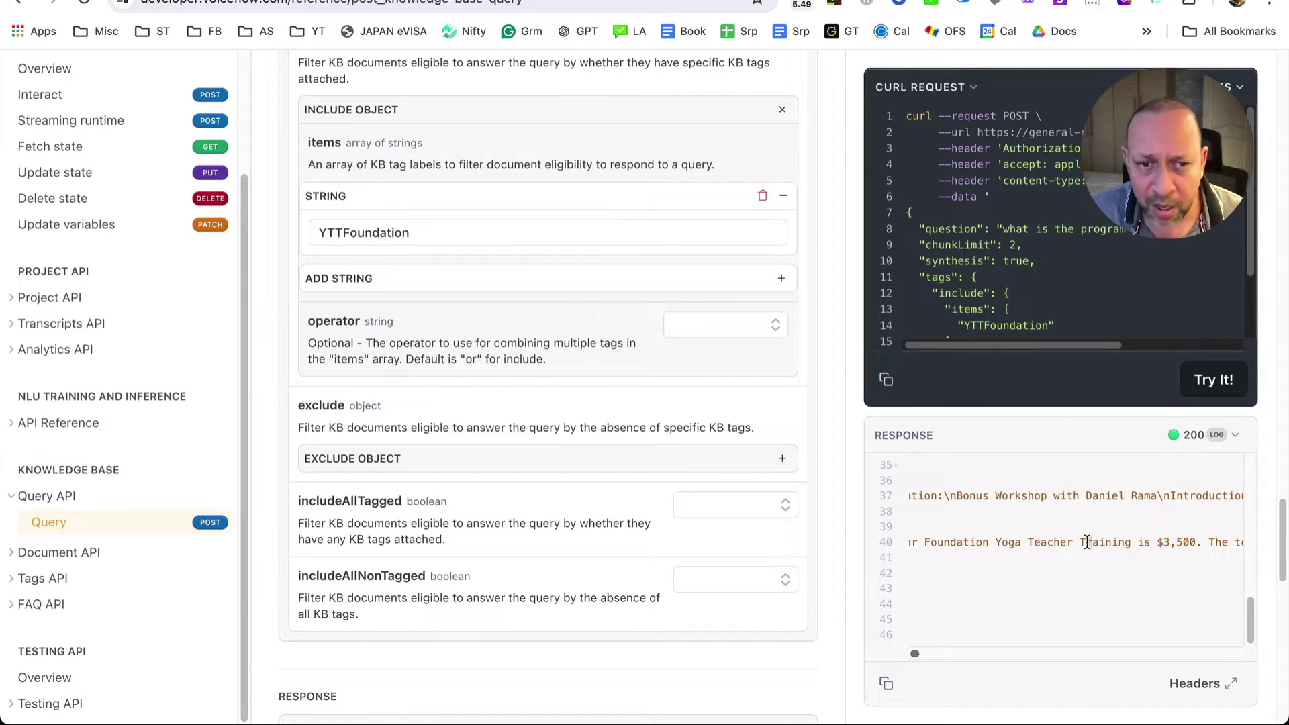
Step: Replace the include tag string in the tags object with YTTAdvanced
{"action": "scroll", "coordinate": [624, 346], "scroll_direction": "up", "scroll_amount": 5}
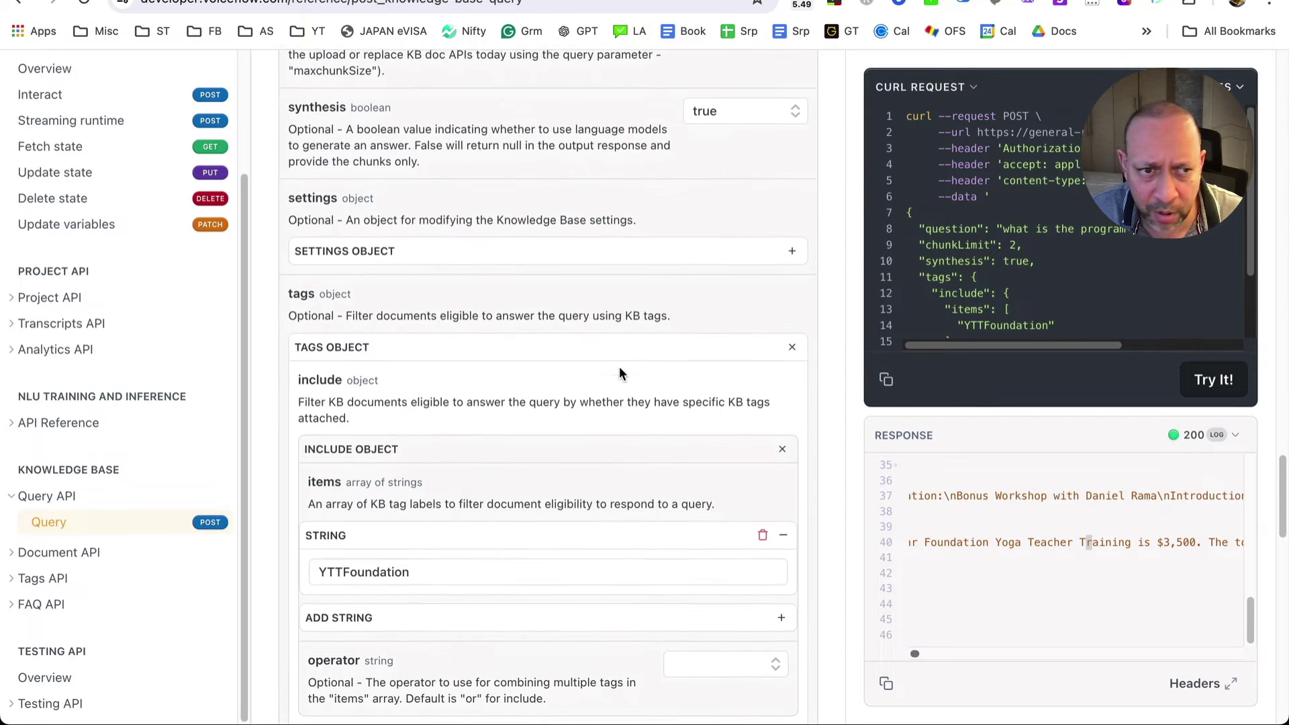
{"action": "scroll", "coordinate": [502, 559], "scroll_direction": "down", "scroll_amount": 2}
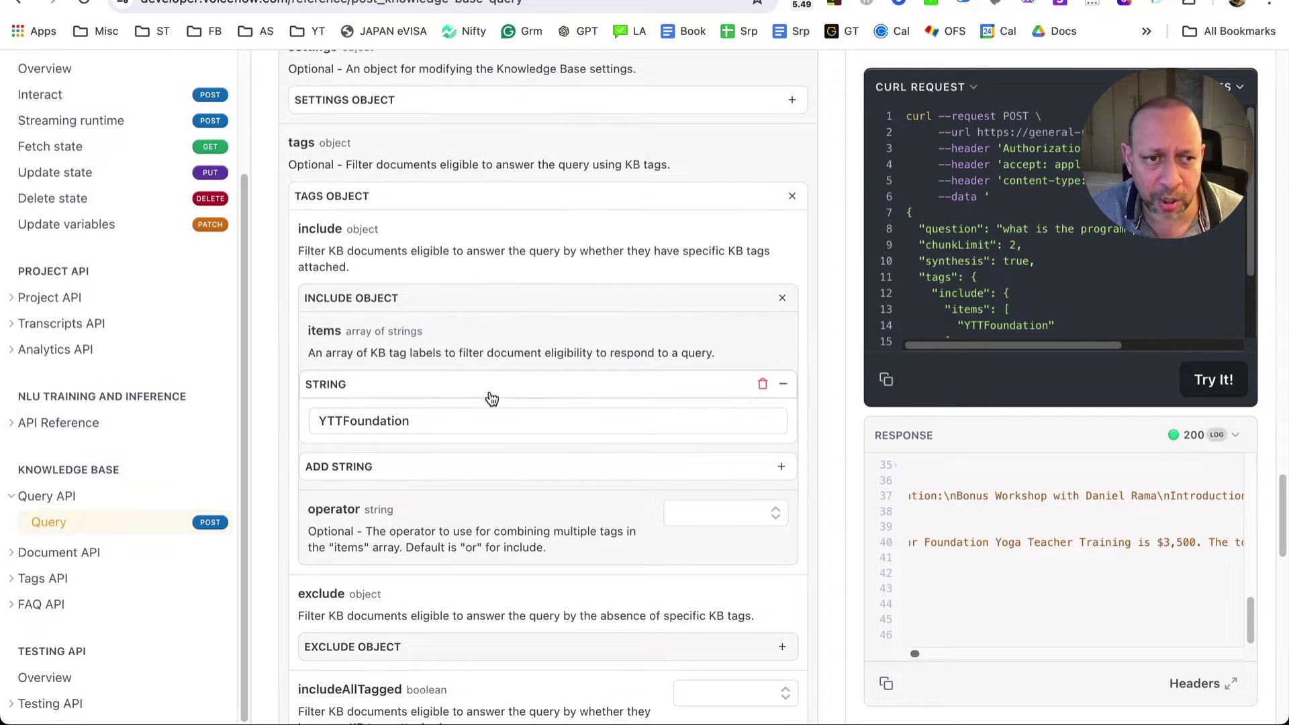
{"action": "left_click", "coordinate": [459, 423]}
{"action": "key", "text": "BackSpace"}
{"action": "key", "text": "BackSpace"}
{"action": "key", "text": "BackSpace"}
{"action": "key", "text": "BackSpace"}
{"action": "key", "text": "BackSpace"}
{"action": "key", "text": "BackSpace"}
{"action": "key", "text": "BackSpace"}
{"action": "key", "text": "BackSpace"}
{"action": "key", "text": "BackSpace"}
{"action": "key", "text": "BackSpace"}
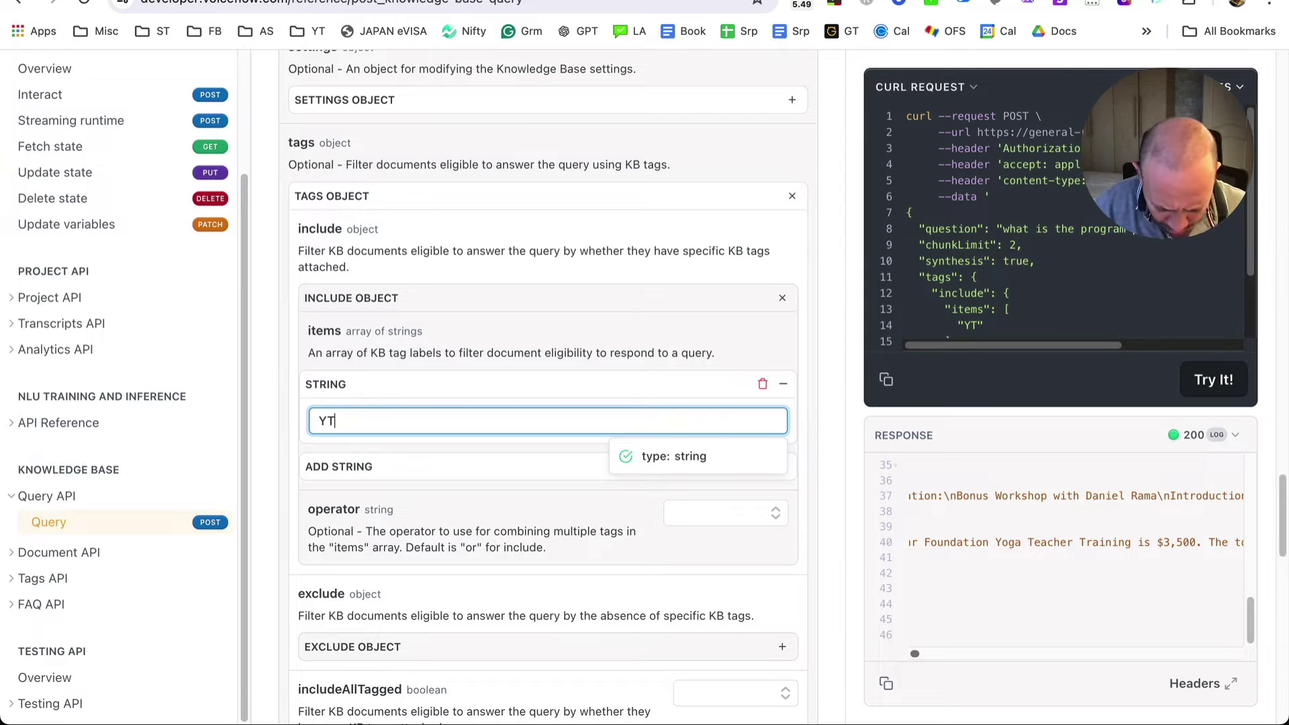
{"action": "type", "text": "Advanced"}
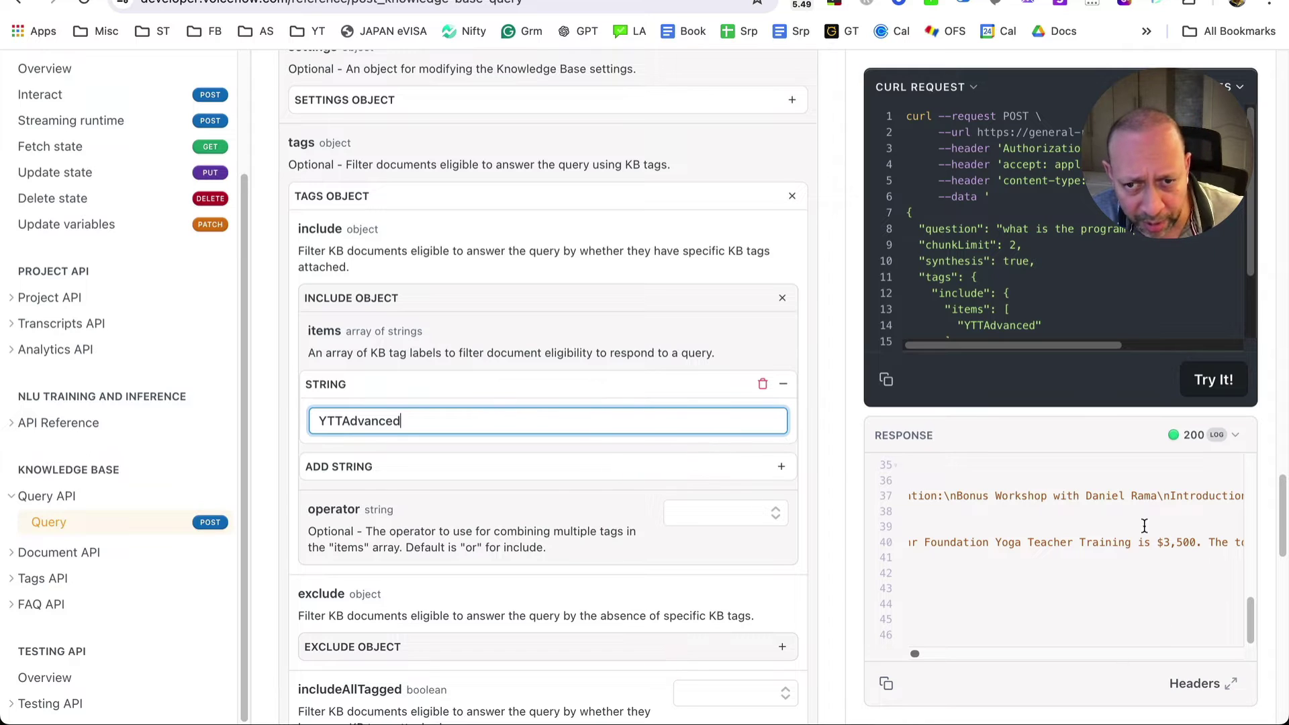
Step: Check the advanced training's tuition on the Vikasa page, then resend the filtered query and compare the price in its output
{"action": "left_click", "coordinate": [638, 1]}
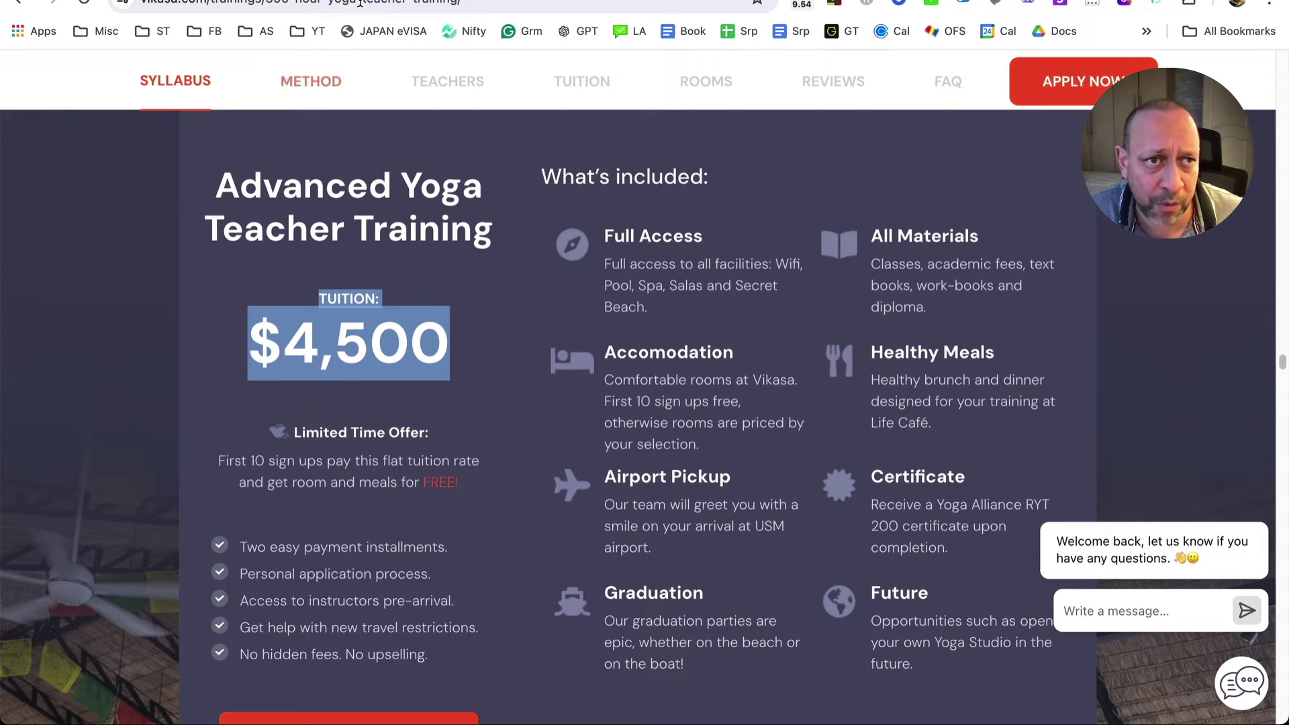
{"action": "left_click", "coordinate": [470, 1]}
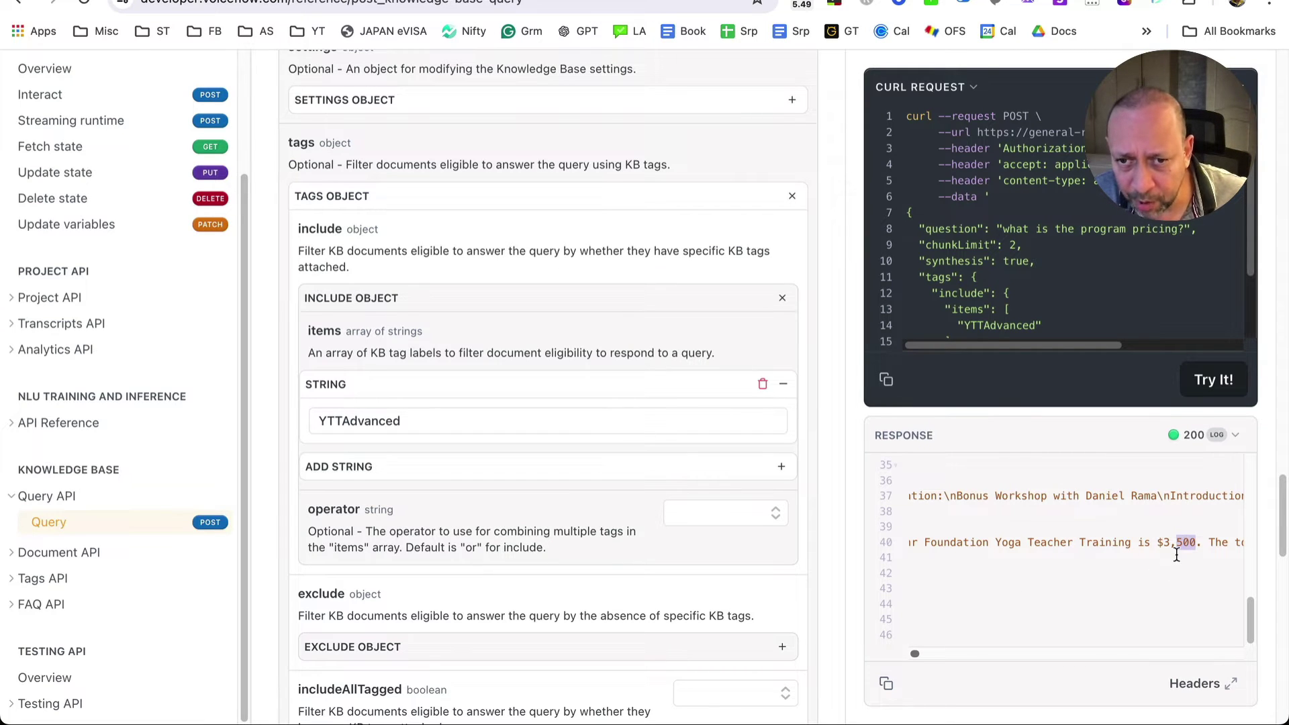
{"action": "left_click", "coordinate": [1214, 379]}
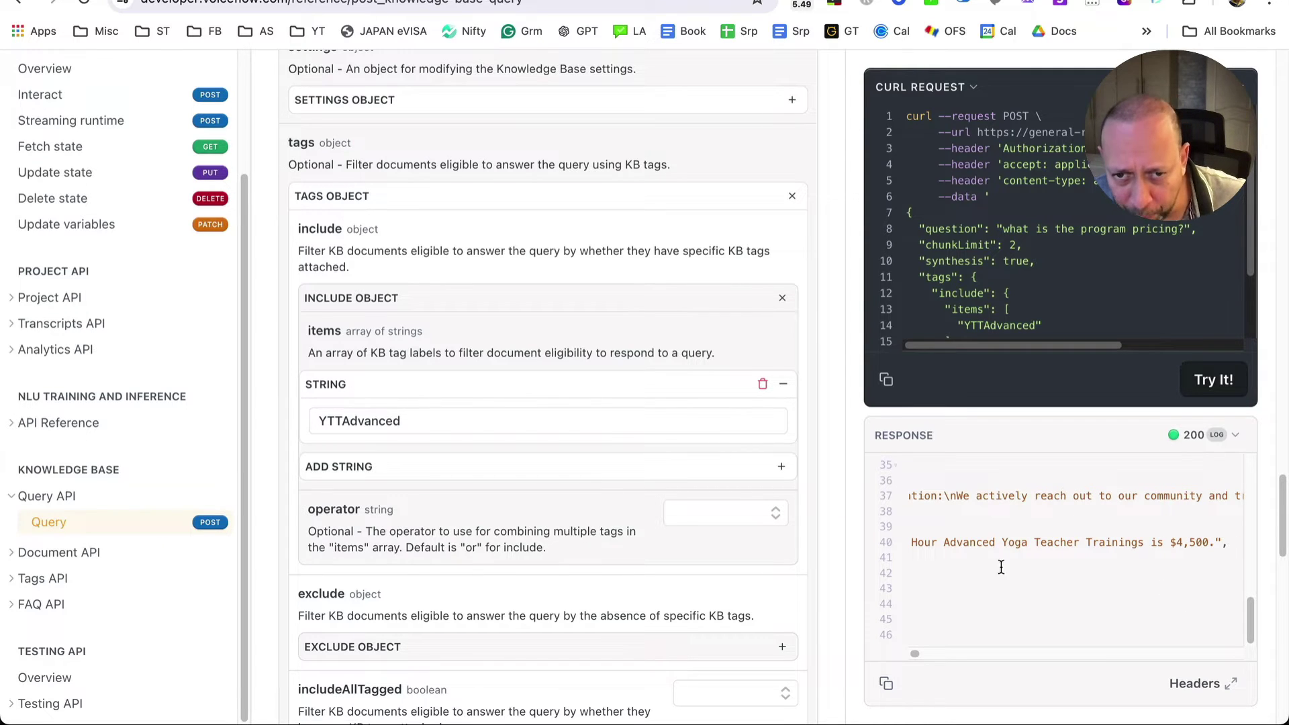
{"action": "left_click_drag", "start_coordinate": [914, 542], "coordinate": [1223, 537]}
{"action": "left_click", "coordinate": [1182, 542]}
{"action": "left_click", "coordinate": [406, 424]}
{"action": "double_click", "coordinate": [406, 425]}
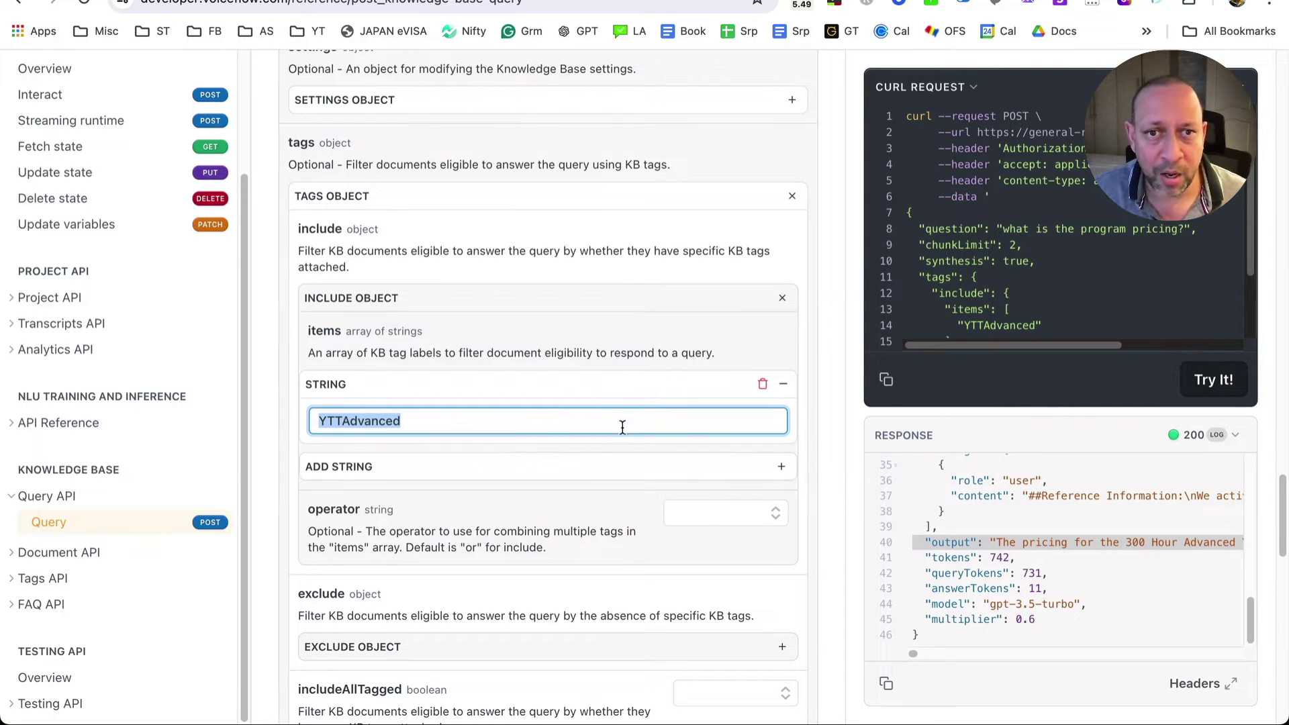
{"action": "scroll", "coordinate": [656, 461], "scroll_direction": "up", "scroll_amount": 15}
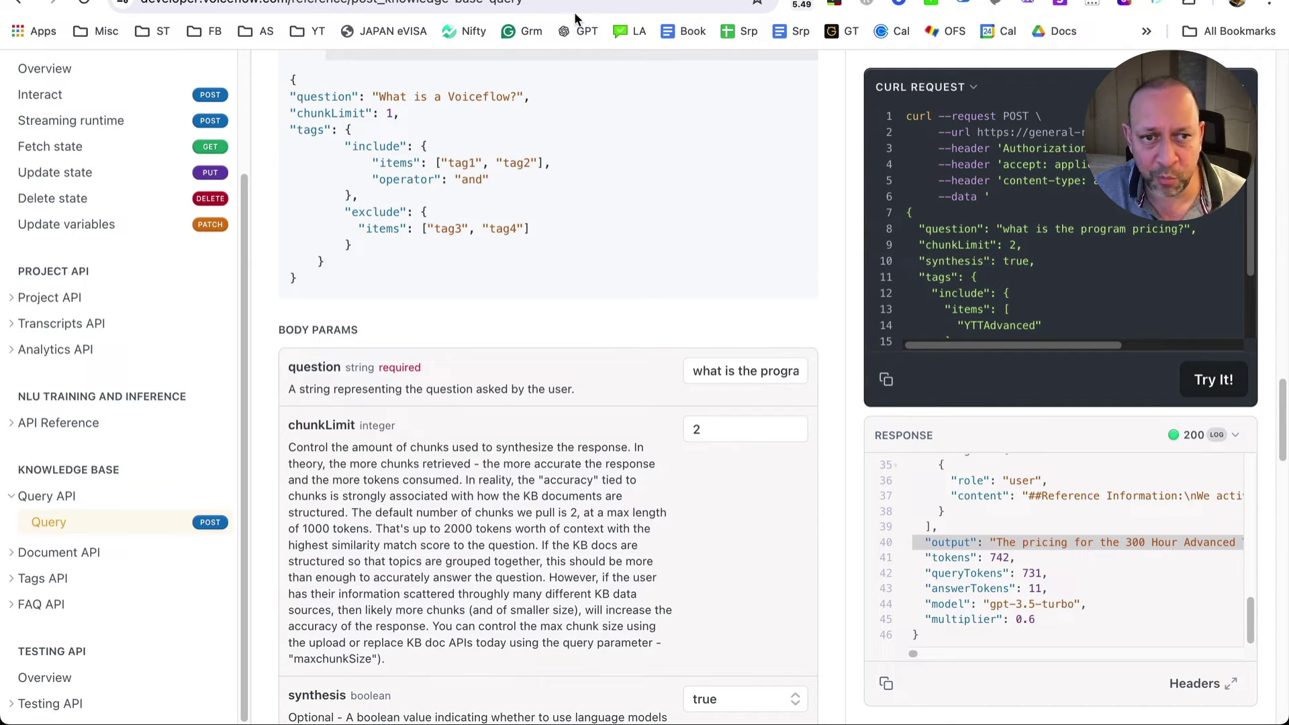
{"action": "scroll", "coordinate": [714, 395], "scroll_direction": "up", "scroll_amount": 3}
{"action": "scroll", "coordinate": [714, 394], "scroll_direction": "down", "scroll_amount": 4}
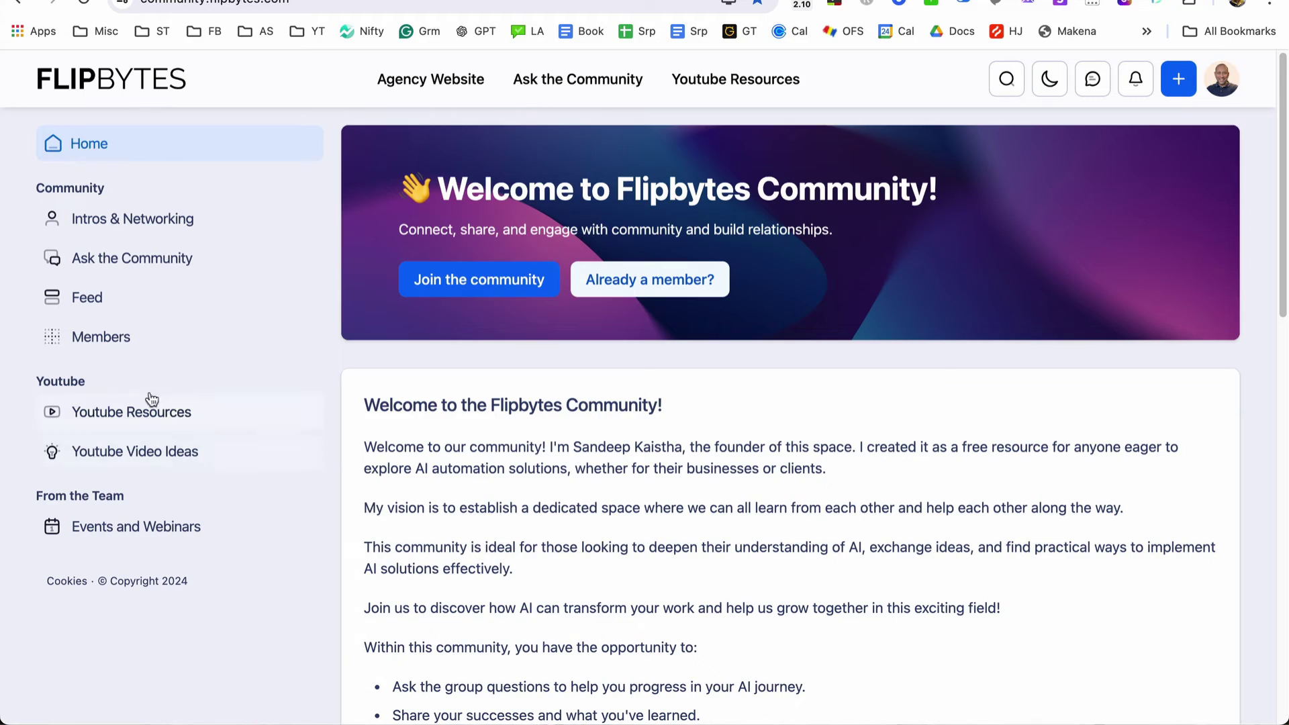
Step: Look through the Flipbytes community's member list and the discussions in Ask the Community
{"action": "left_click", "coordinate": [91, 339]}
{"action": "scroll", "coordinate": [787, 430], "scroll_direction": "down", "scroll_amount": 15}
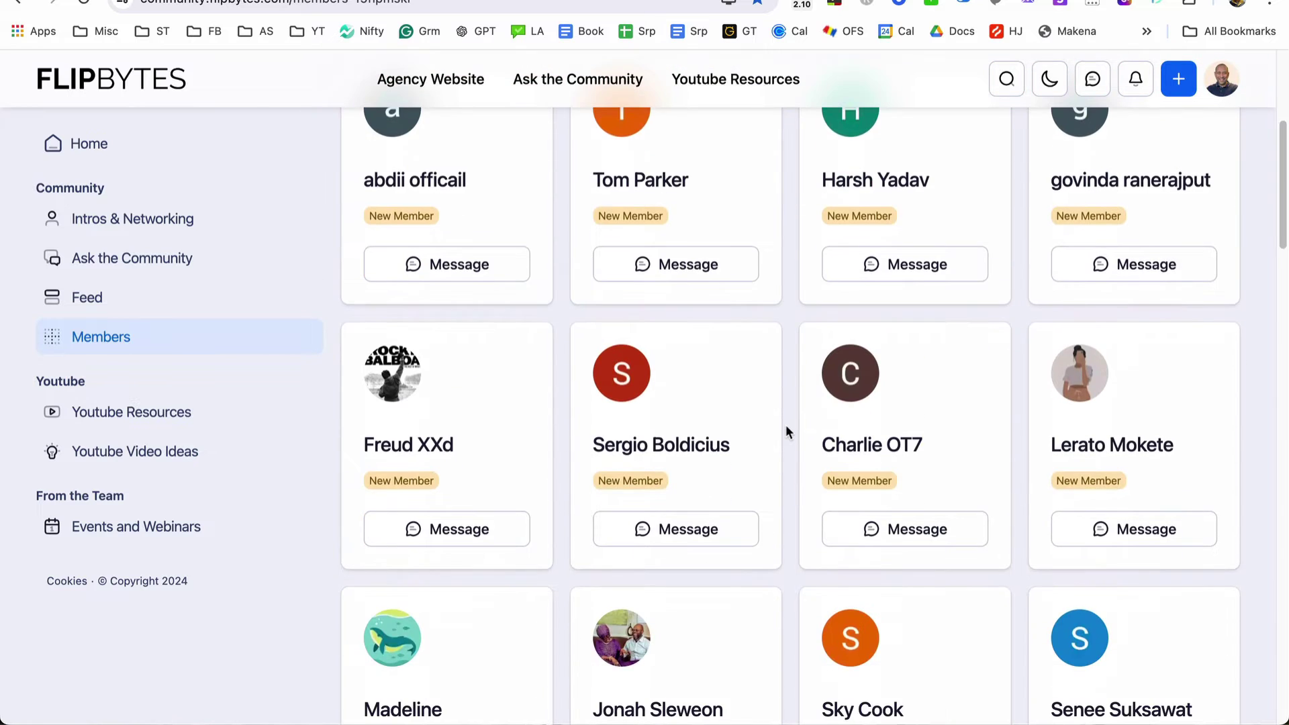
{"action": "scroll", "coordinate": [785, 424], "scroll_direction": "down", "scroll_amount": 12}
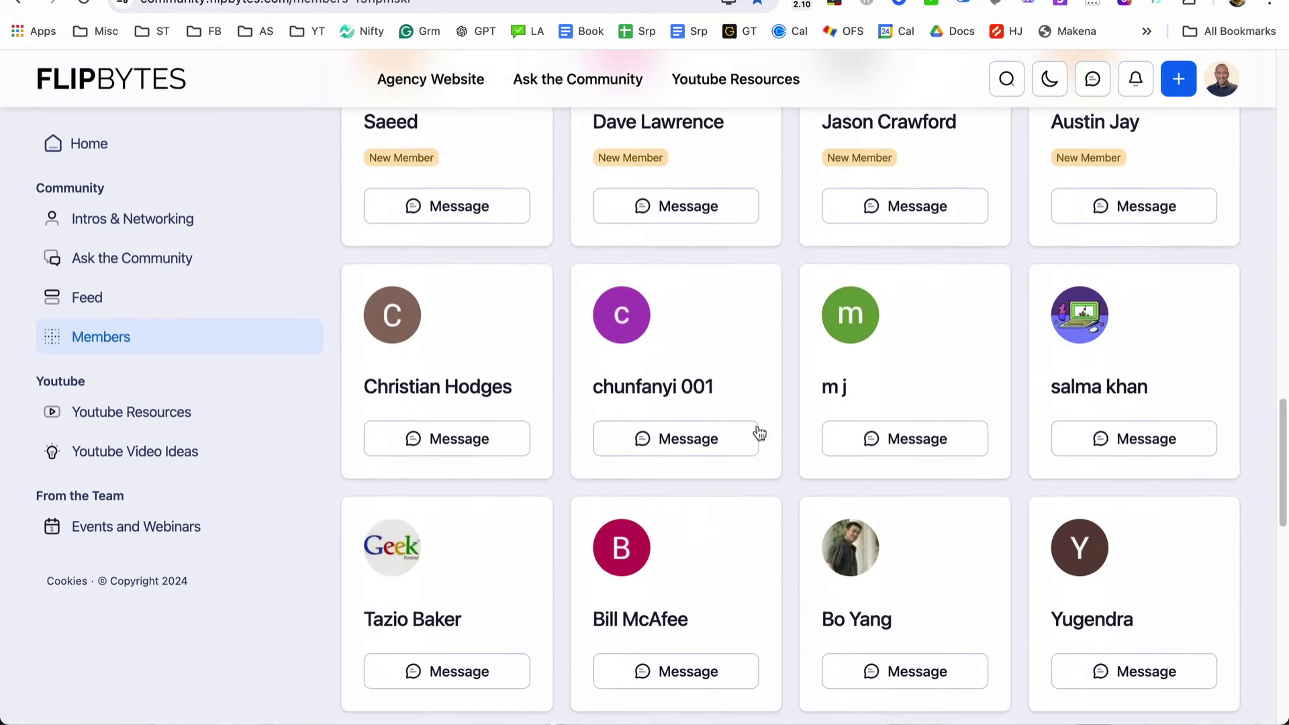
{"action": "left_click", "coordinate": [137, 254]}
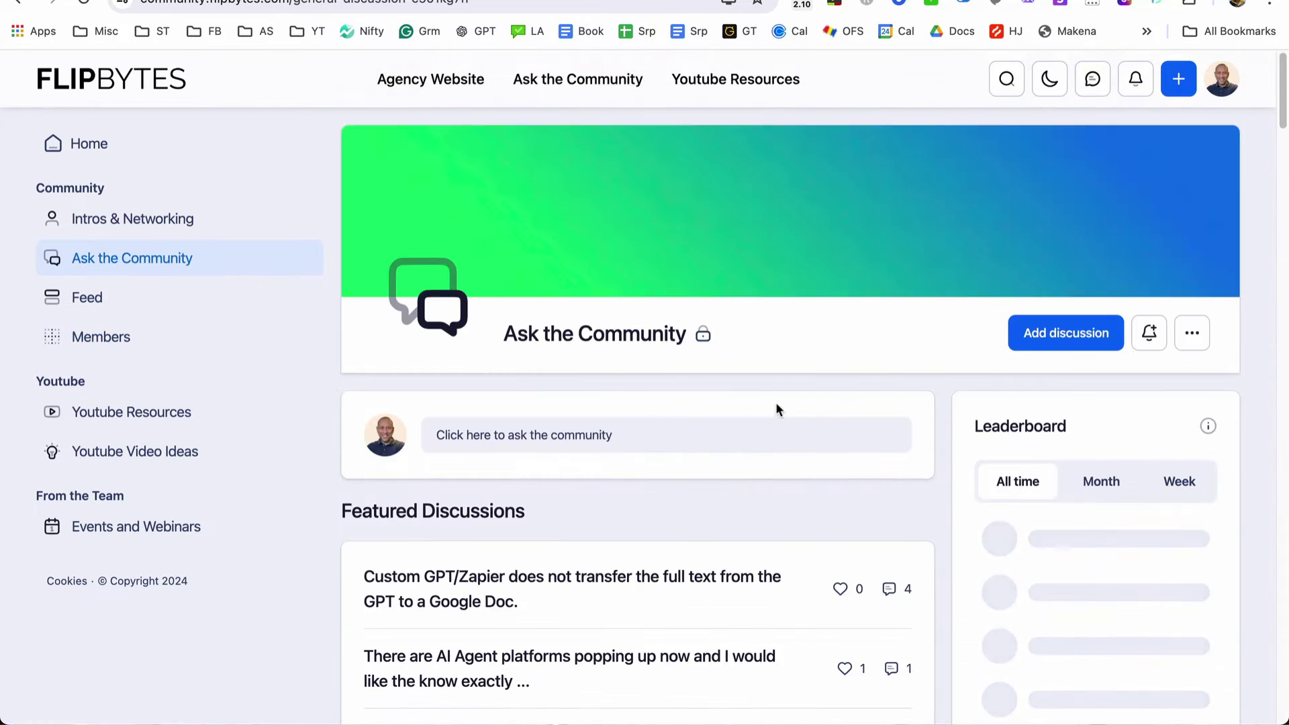
{"action": "scroll", "coordinate": [777, 409], "scroll_direction": "down", "scroll_amount": 9}
{"action": "scroll", "coordinate": [777, 408], "scroll_direction": "down", "scroll_amount": 15}
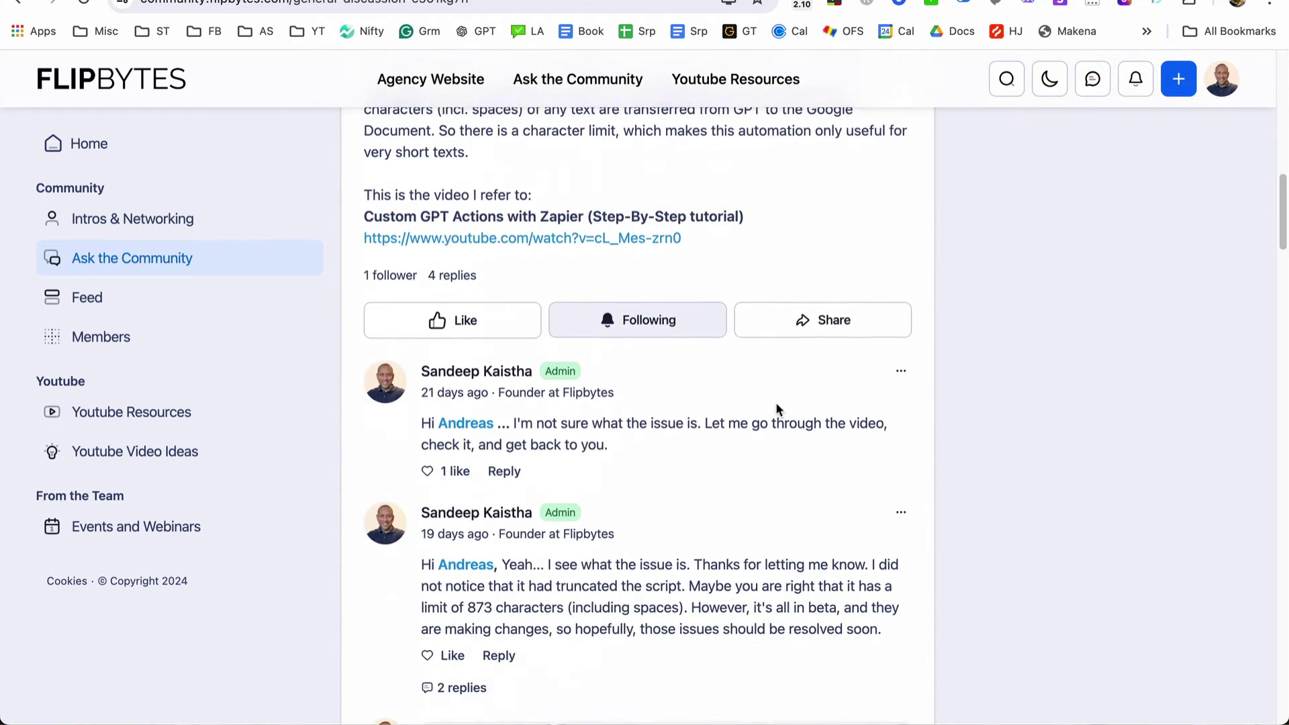
{"action": "scroll", "coordinate": [777, 408], "scroll_direction": "down", "scroll_amount": 2}
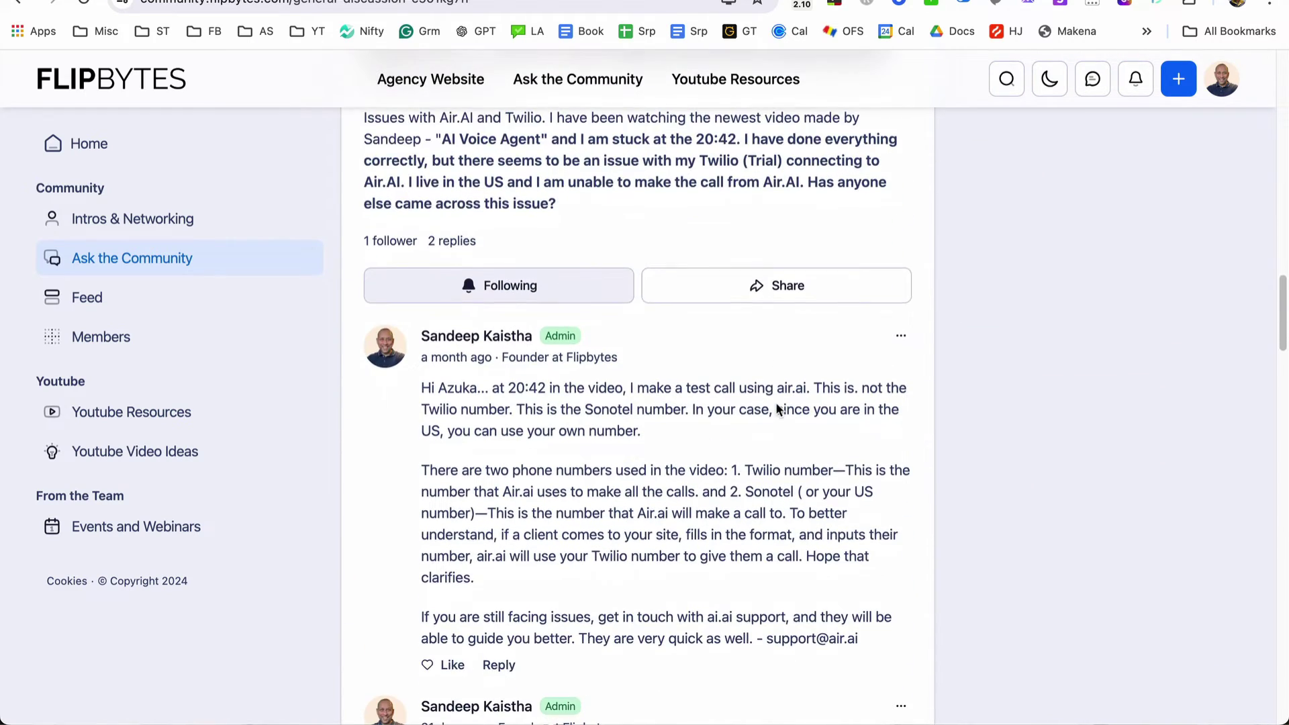
Step: Browse the Flipbytes community's Youtube Resources and Youtube Video Ideas pages
{"action": "left_click", "coordinate": [132, 412]}
{"action": "scroll", "coordinate": [706, 438], "scroll_direction": "down", "scroll_amount": 9}
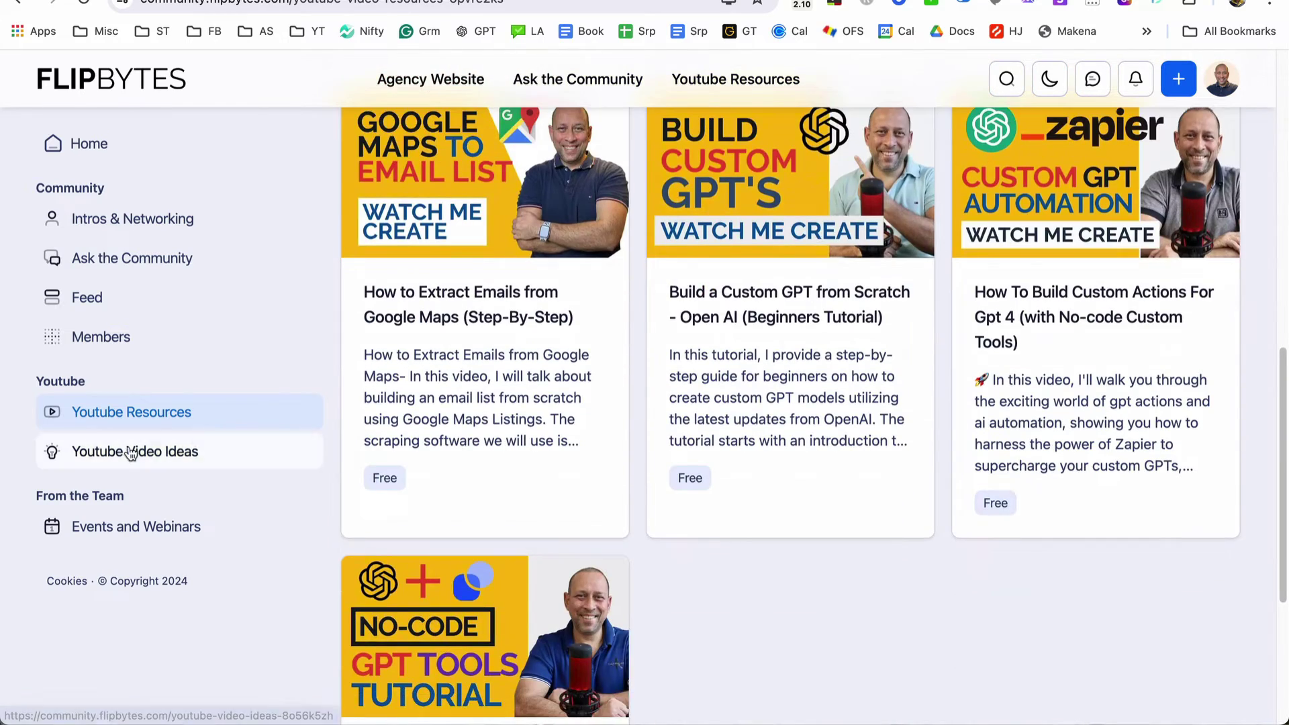
{"action": "left_click", "coordinate": [128, 451]}
{"action": "scroll", "coordinate": [738, 449], "scroll_direction": "down", "scroll_amount": 5}
{"action": "scroll", "coordinate": [742, 448], "scroll_direction": "down", "scroll_amount": 5}
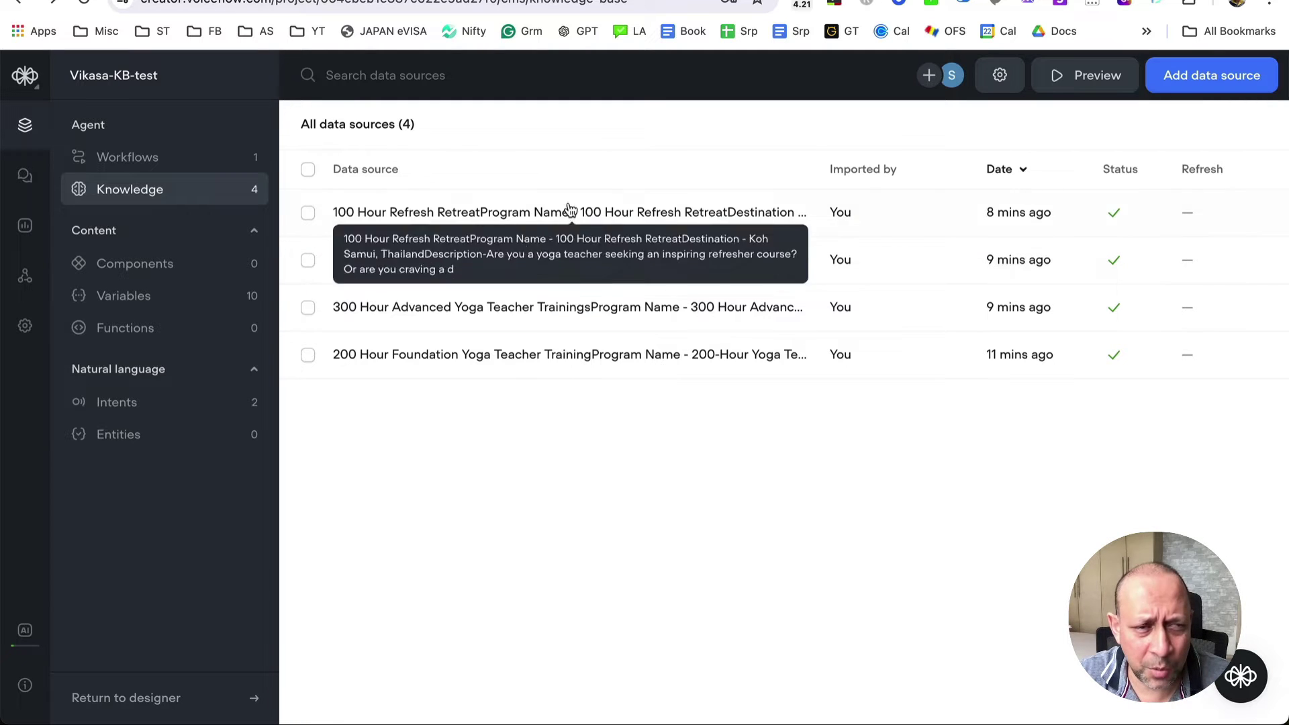
Step: In Voiceflow, open the Home workflow of the Vikasa-KB-test project for editing
{"action": "left_click", "coordinate": [125, 158]}
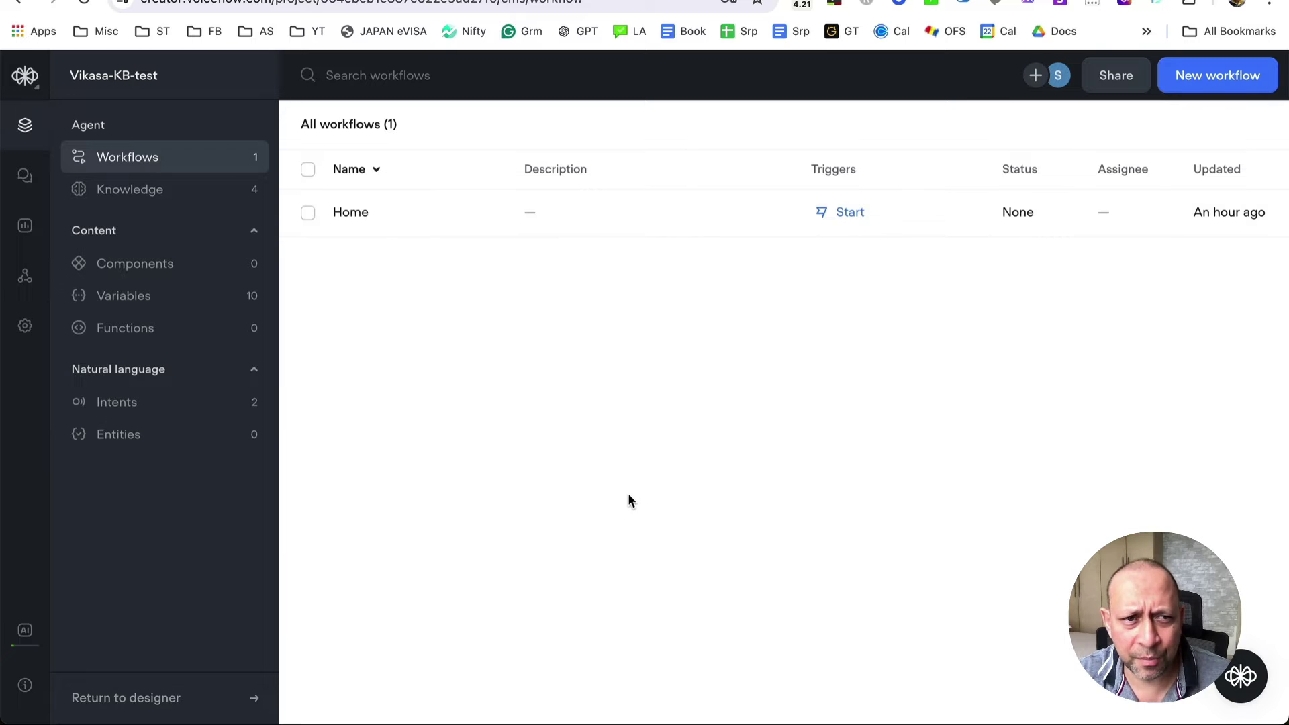
{"action": "left_click", "coordinate": [949, 221]}
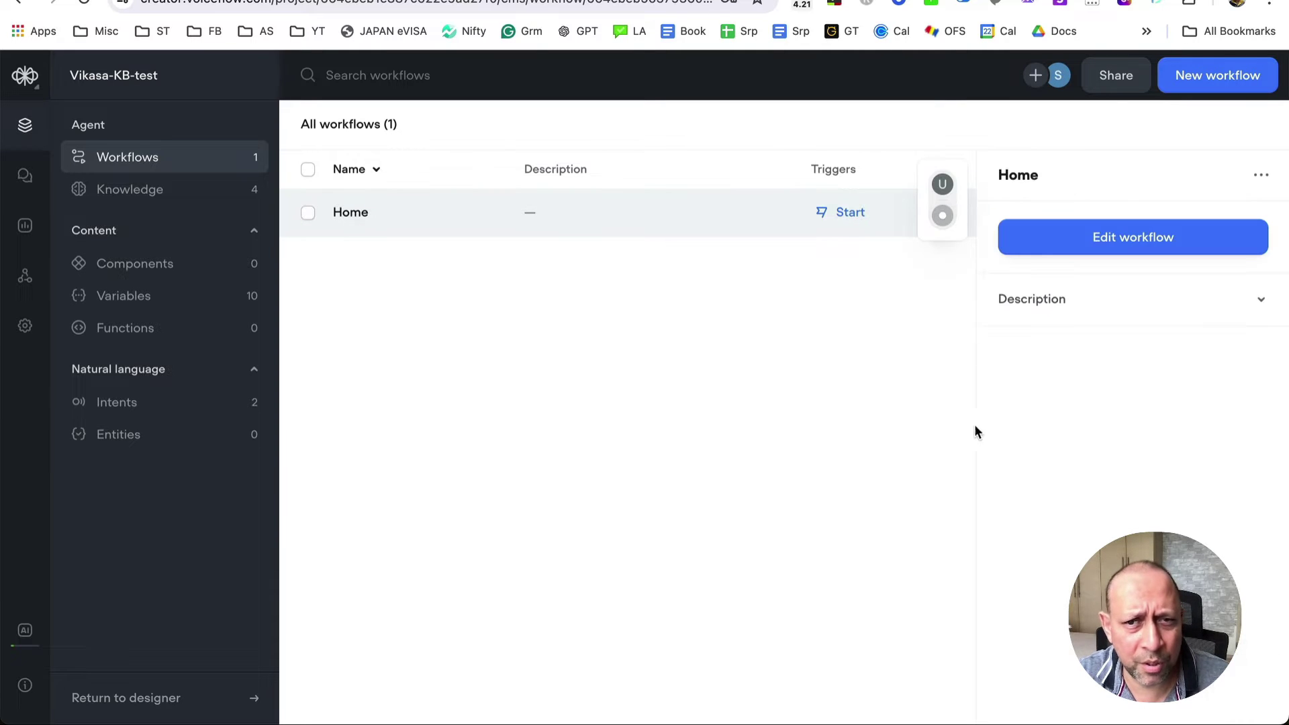
{"action": "left_click", "coordinate": [1094, 256]}
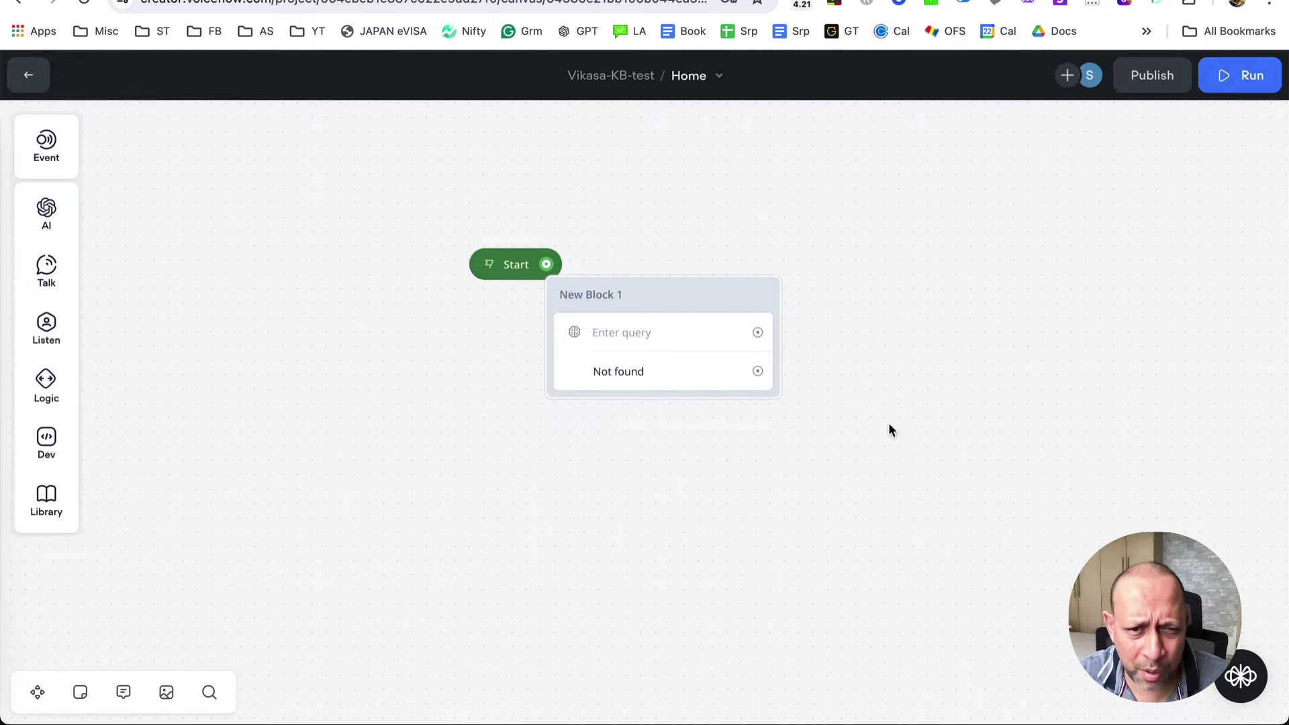
Step: Delete the existing knowledge base query block beside Start from the canvas
{"action": "left_click_drag", "start_coordinate": [885, 251], "coordinate": [676, 430]}
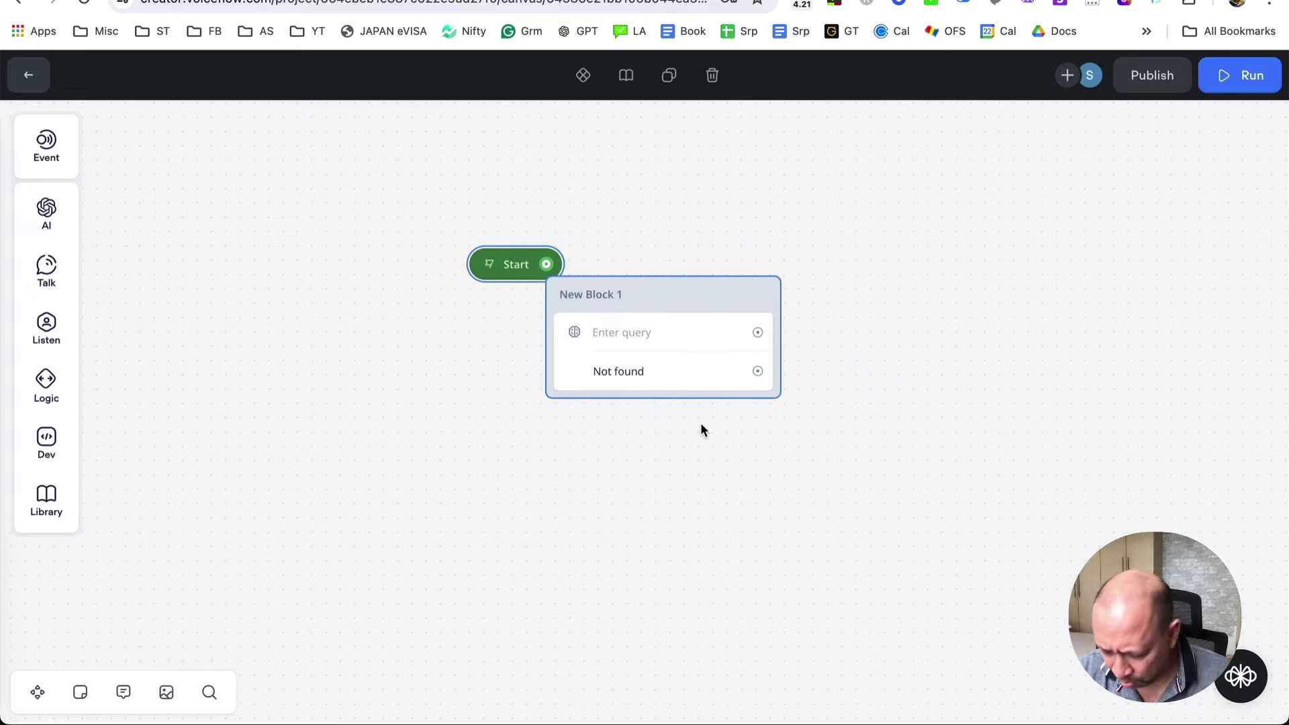
{"action": "key", "text": "BackSpace"}
{"action": "left_click_drag", "start_coordinate": [742, 250], "coordinate": [518, 210]}
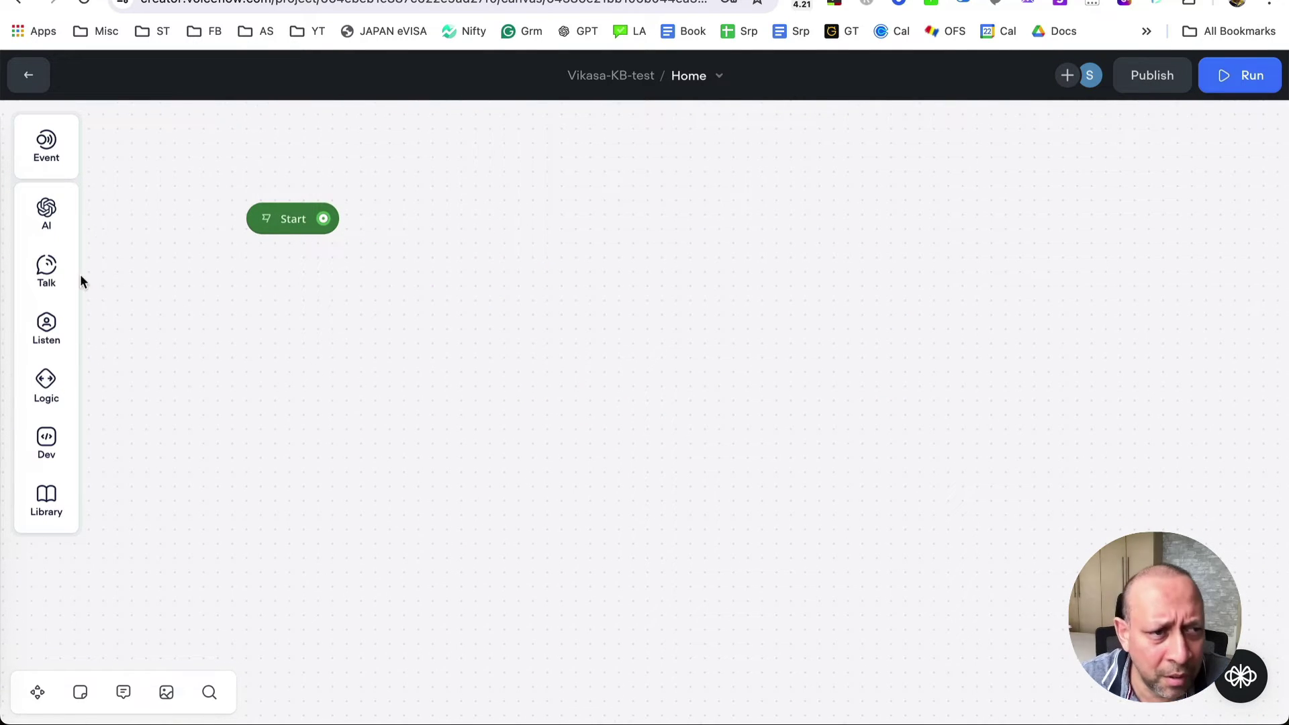
Step: Add a Text block beside Start with the message "Welcome to Vikasa. How can i help you today."
{"action": "mouse_move", "coordinate": [58, 408]}
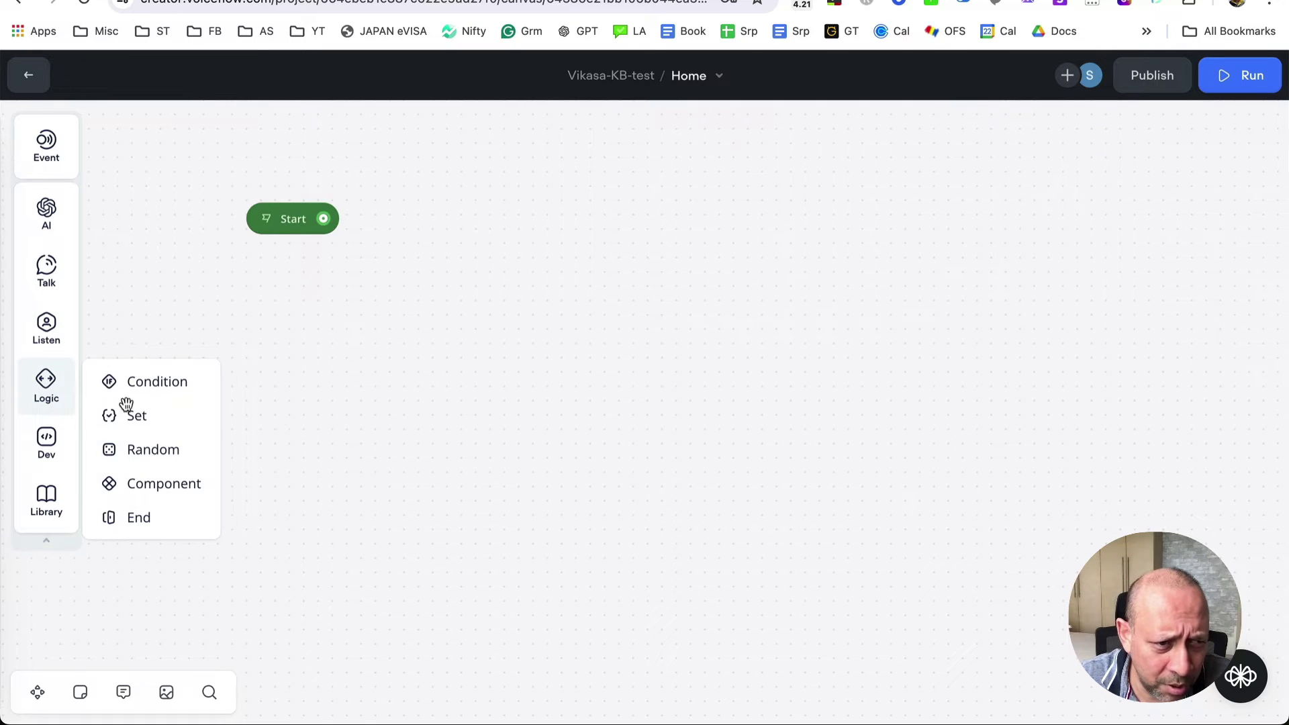
{"action": "mouse_move", "coordinate": [46, 276]}
{"action": "left_click_drag", "start_coordinate": [134, 267], "coordinate": [463, 256]}
{"action": "left_click", "coordinate": [1038, 222]}
{"action": "type", "text": "We"}
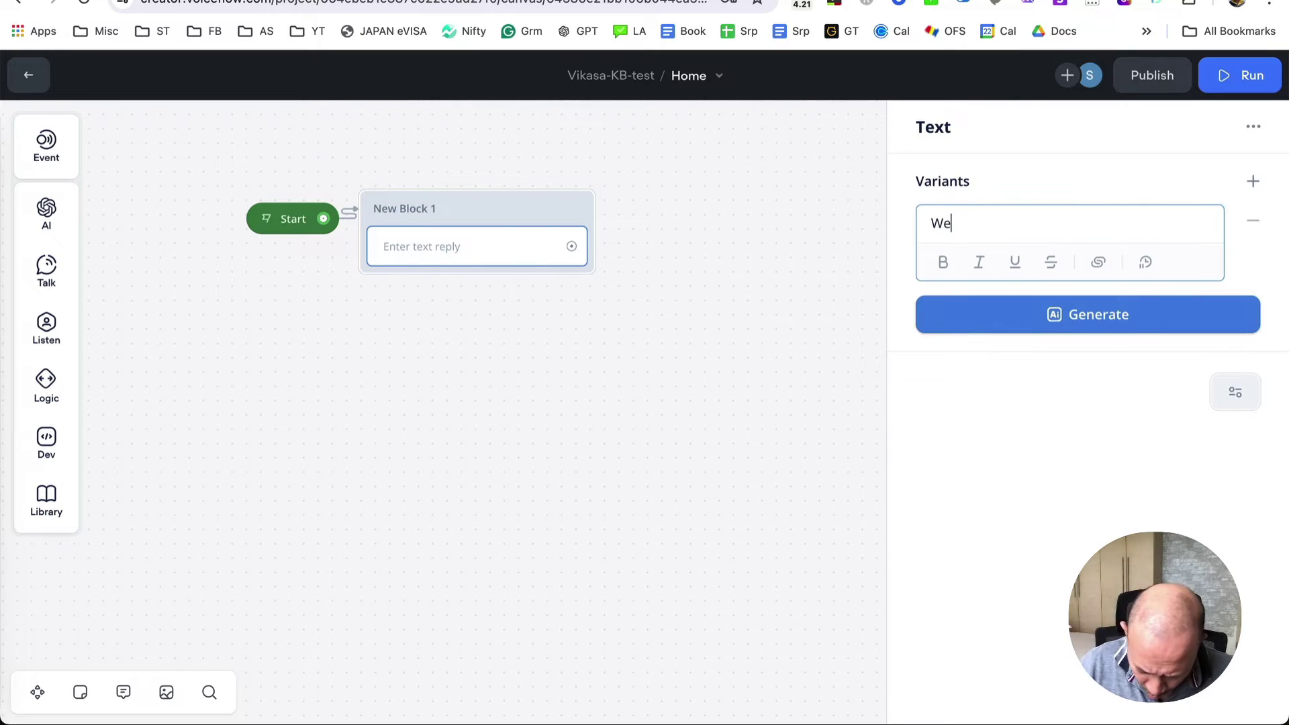
{"action": "type", "text": "lcome to Vikasa. How can i he"}
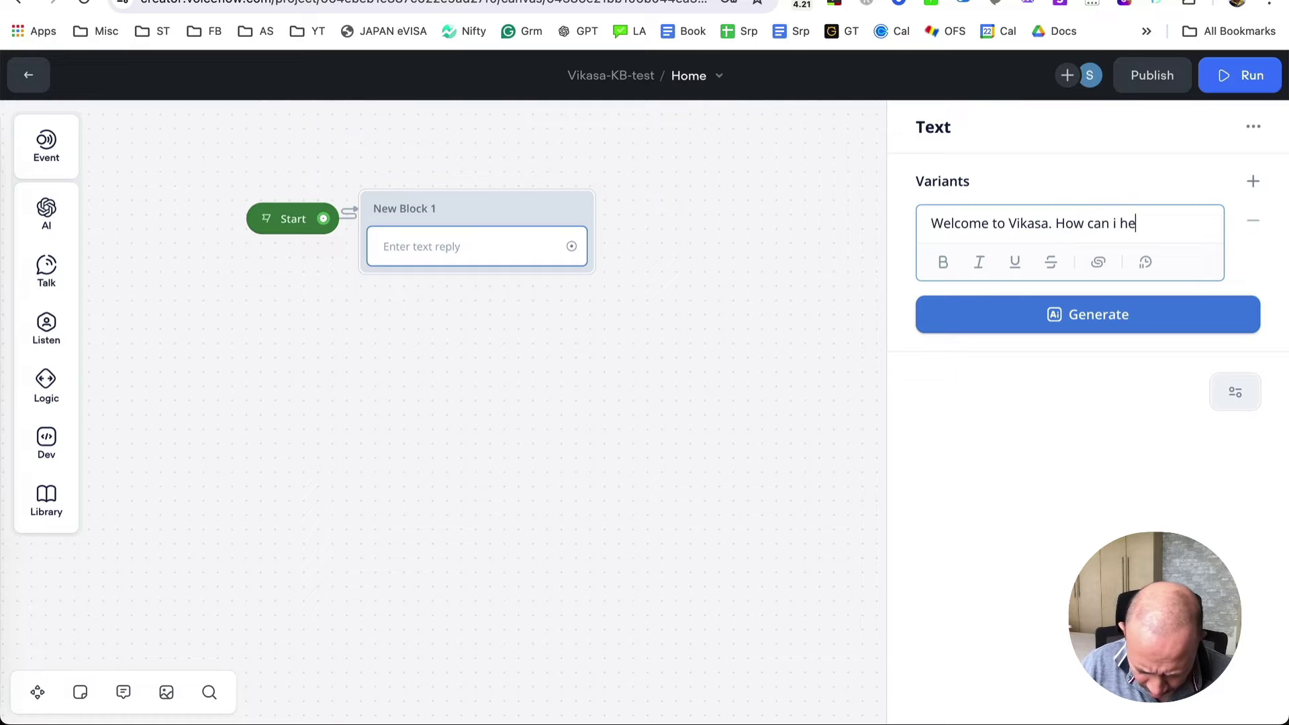
{"action": "type", "text": "lp you today"}
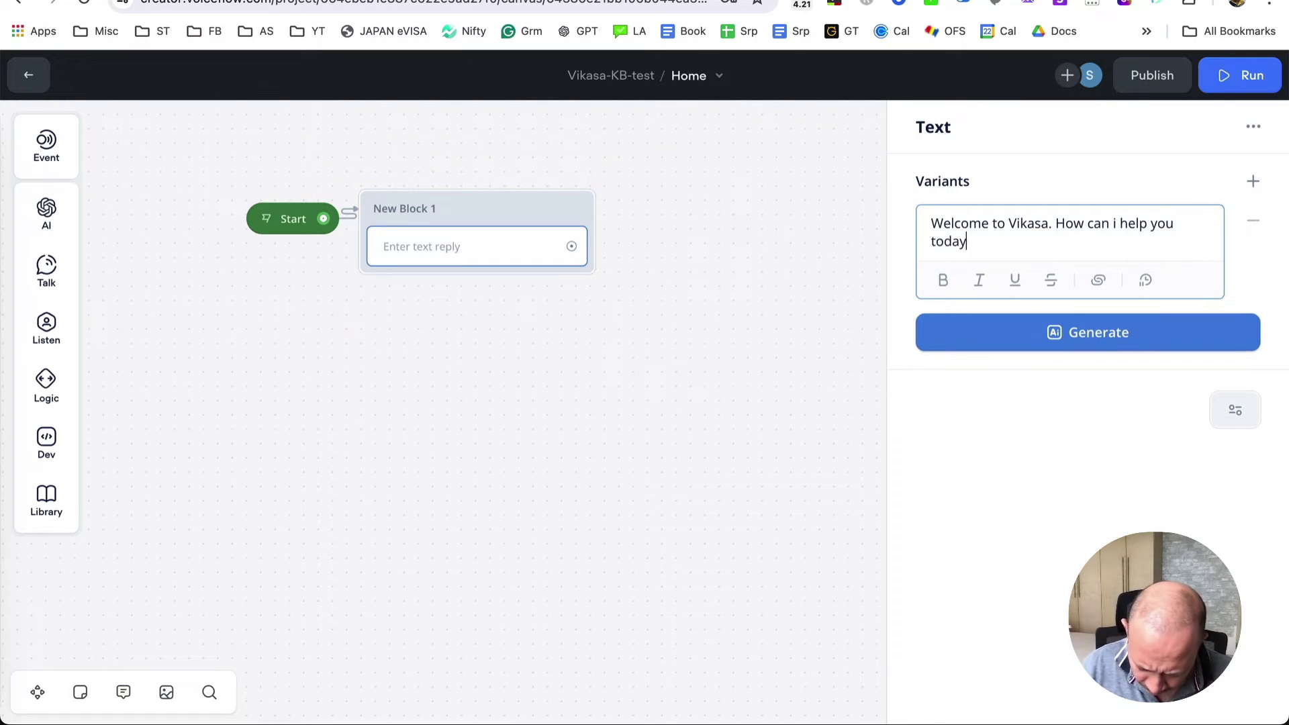
{"action": "type", "text": "."}
{"action": "left_click", "coordinate": [779, 380]}
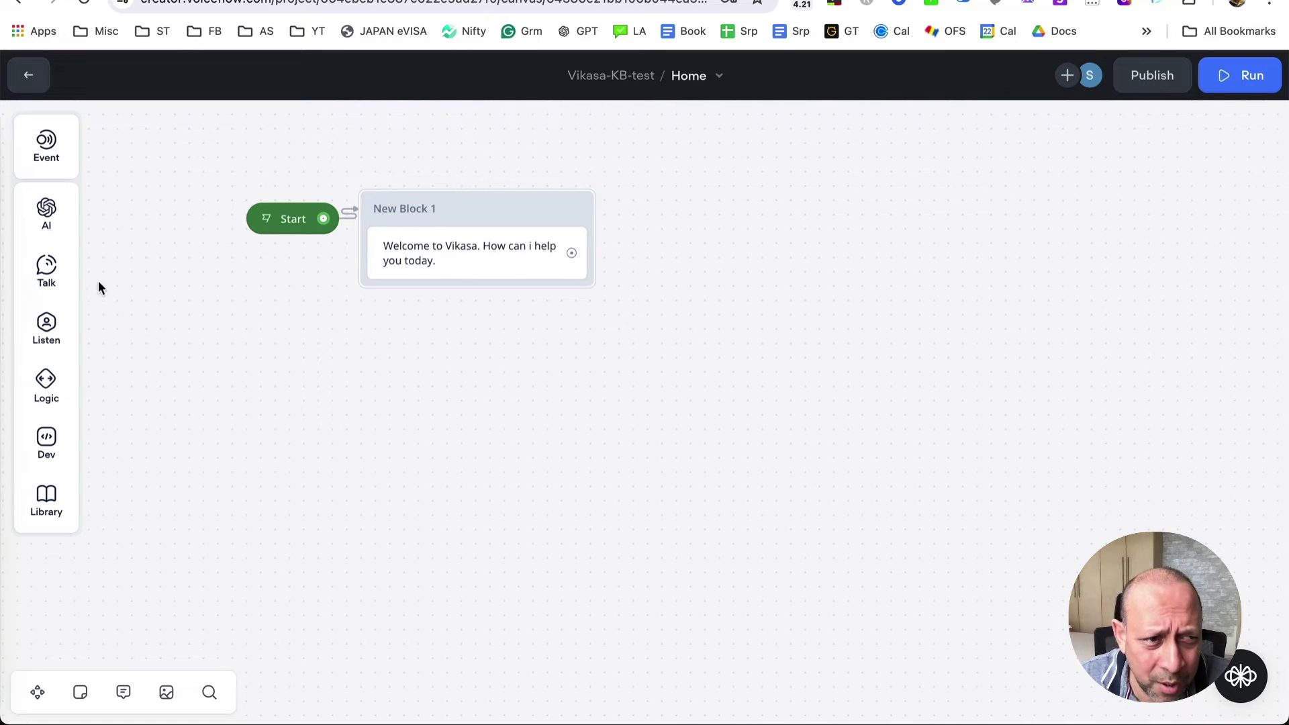
Step: Add a Buttons step beneath the welcome message with two buttons labelled "YTT Foundation" and "YTT Advanced"
{"action": "mouse_move", "coordinate": [61, 353]}
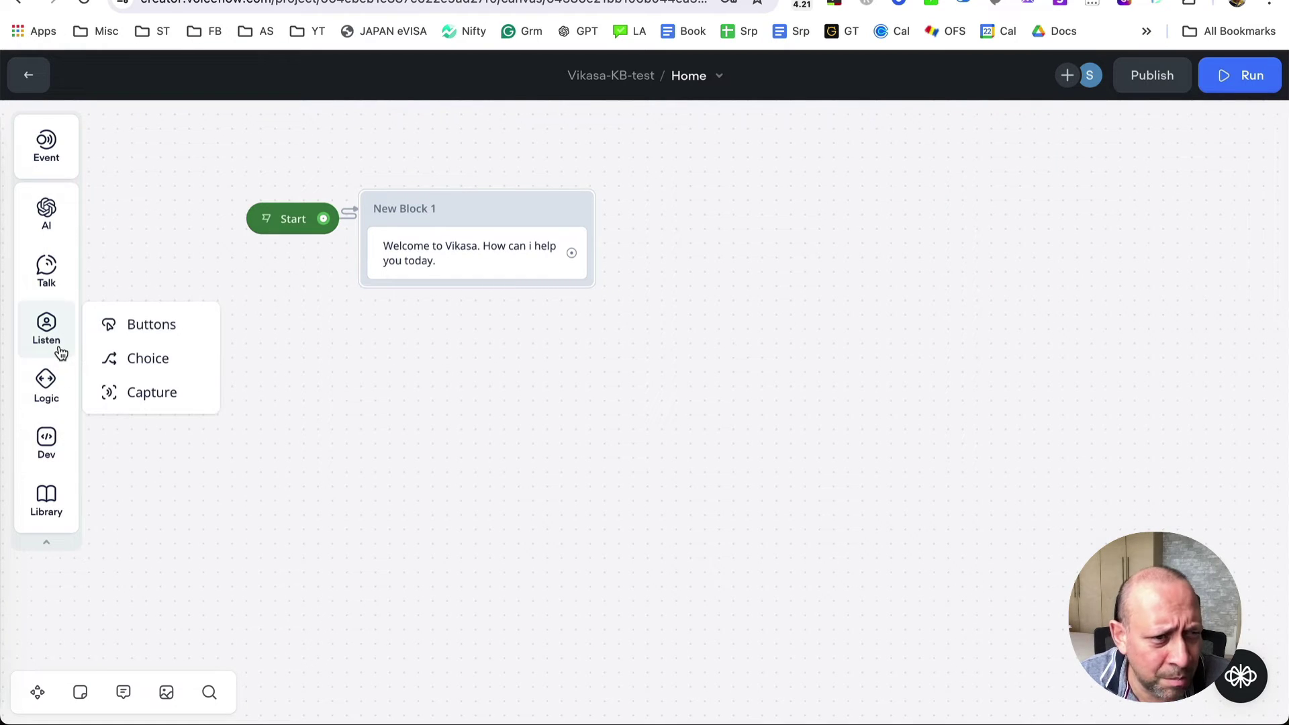
{"action": "left_click_drag", "start_coordinate": [146, 329], "coordinate": [510, 275]}
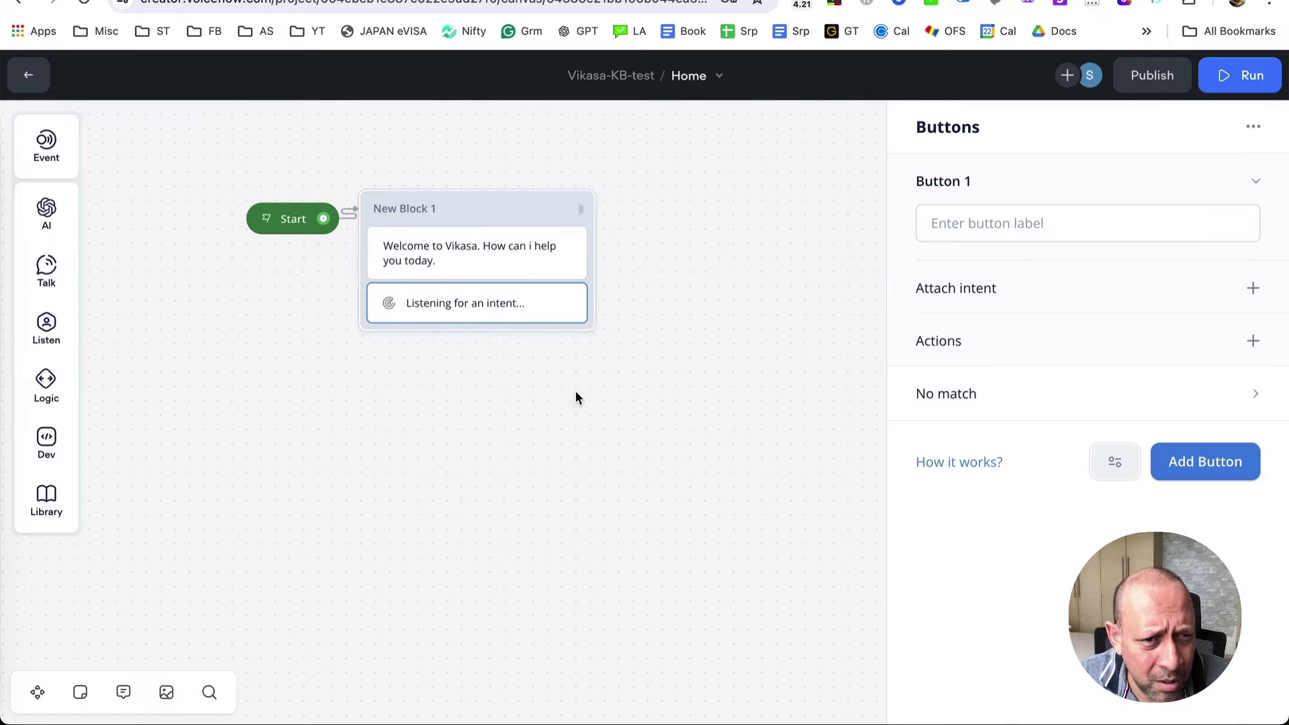
{"action": "left_click", "coordinate": [1029, 225]}
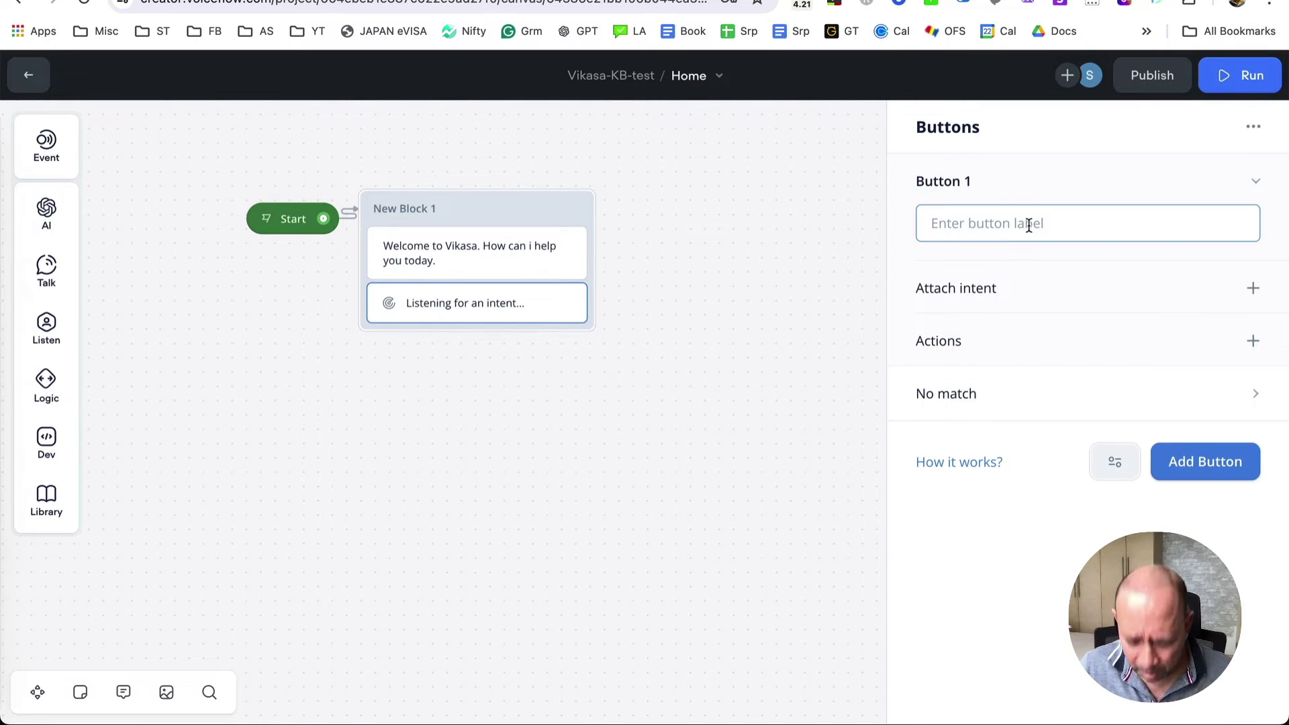
{"action": "type", "text": "YTT"}
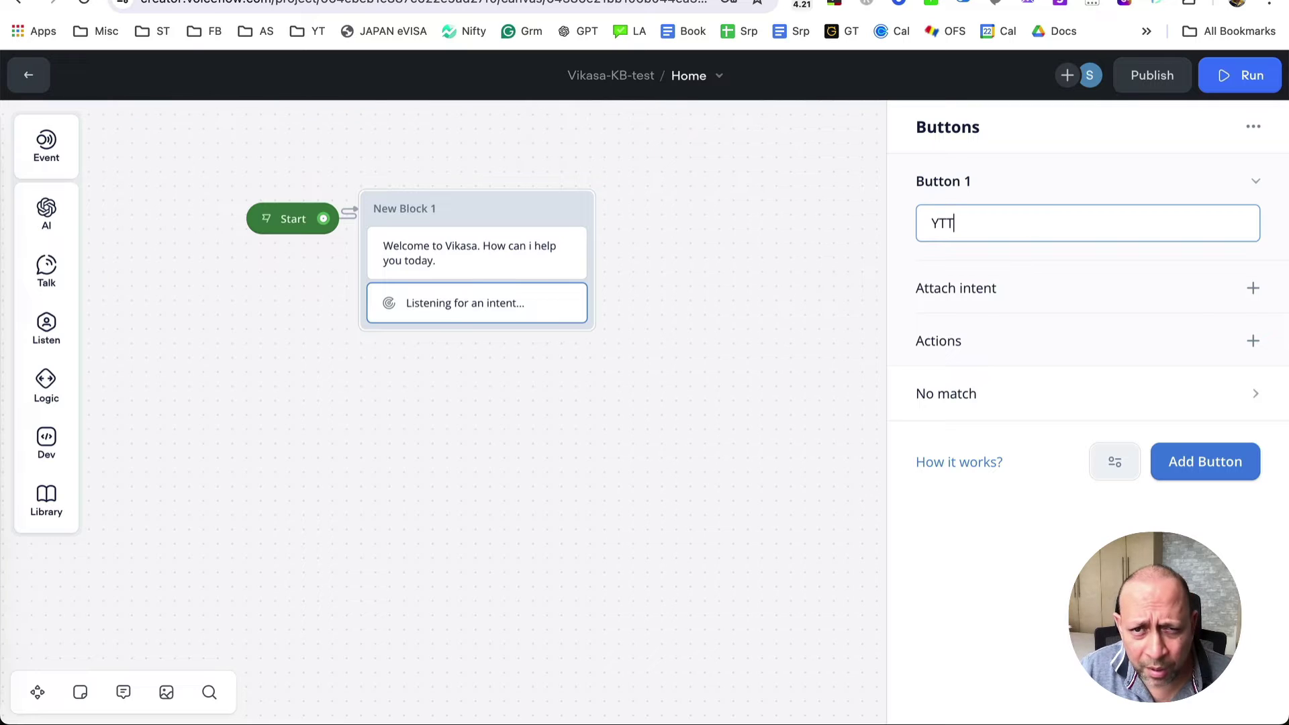
{"action": "type", "text": " Foundation"}
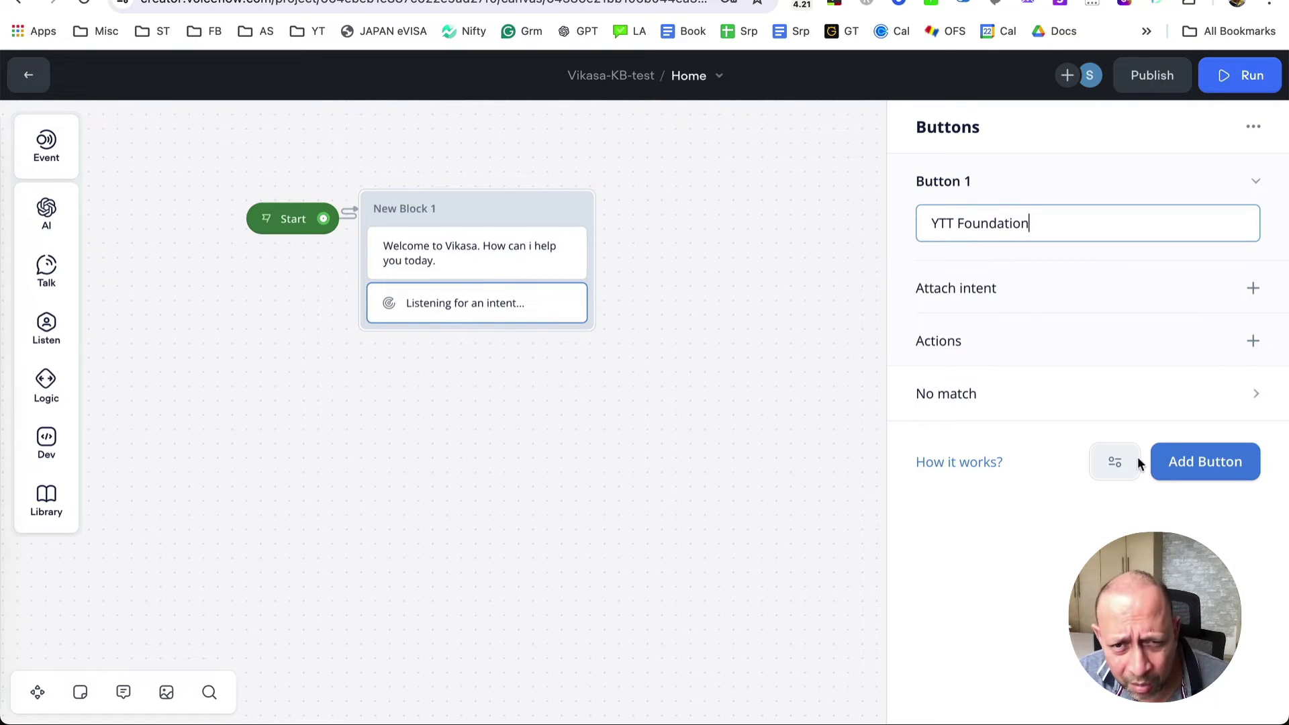
{"action": "left_click", "coordinate": [1203, 492]}
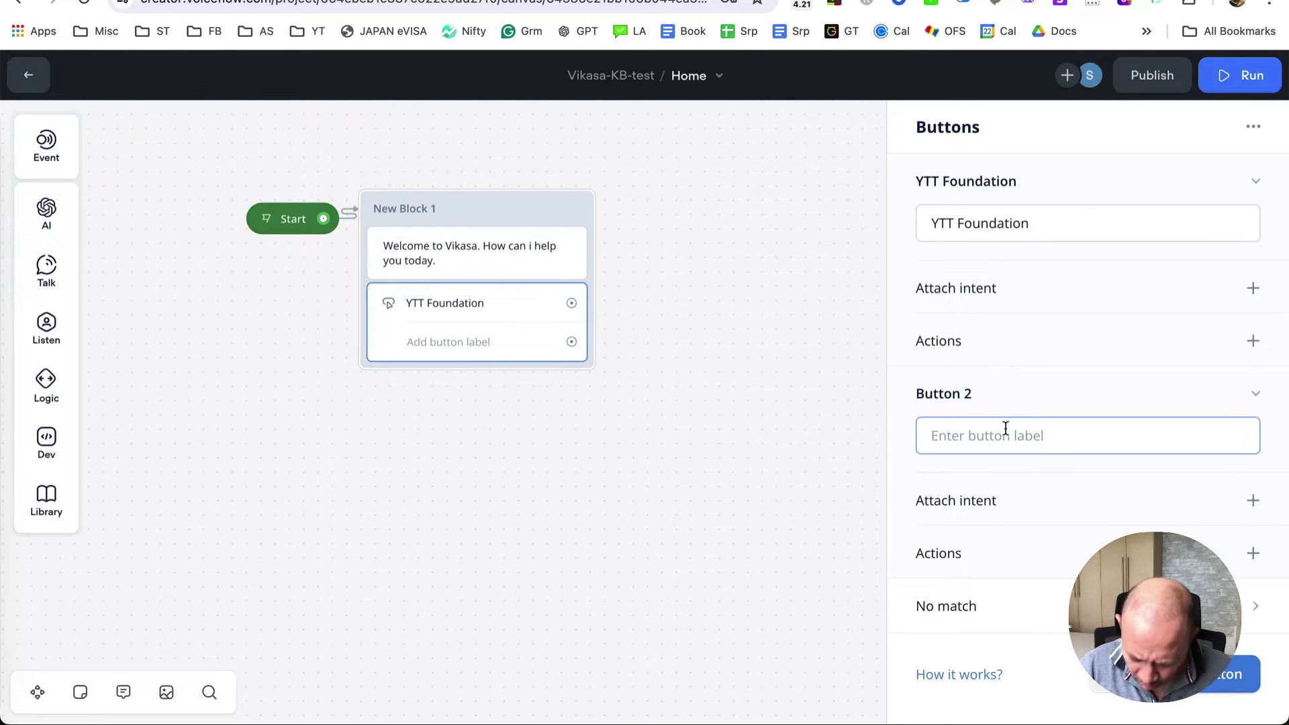
{"action": "type", "text": "YTT"}
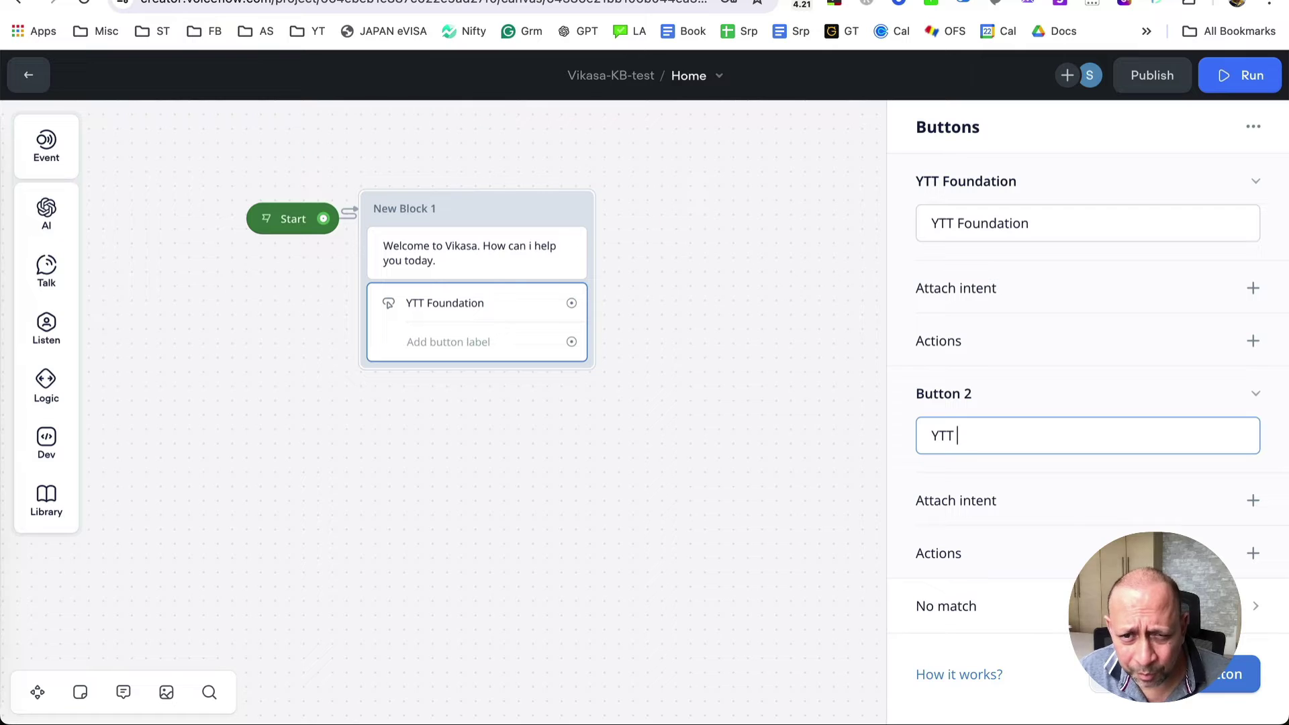
{"action": "type", "text": " Advanced"}
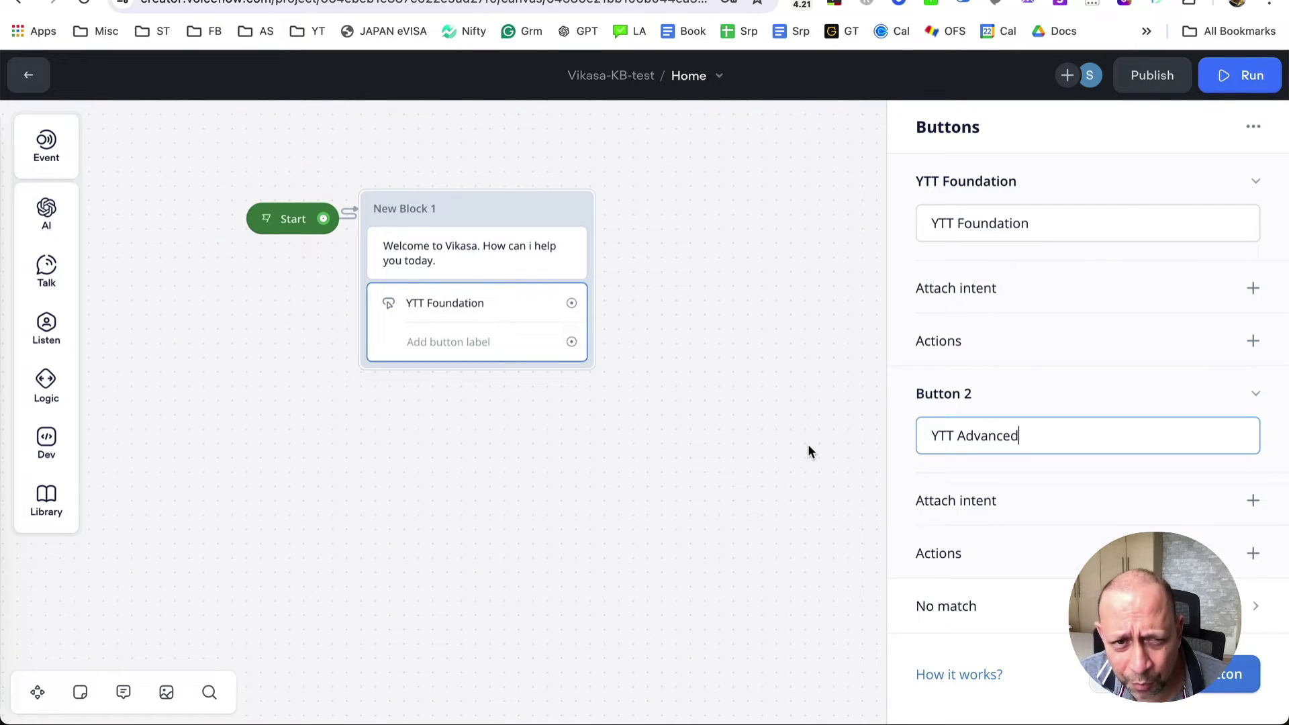
{"action": "left_click", "coordinate": [808, 445]}
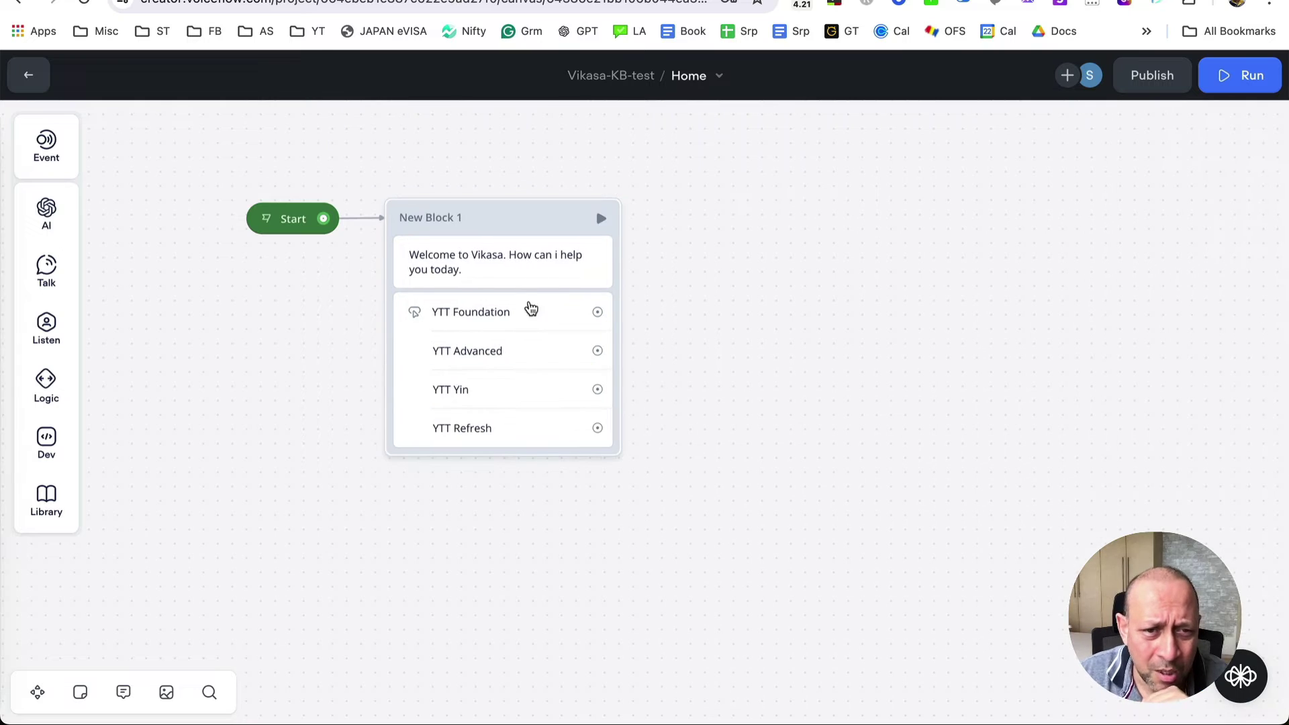
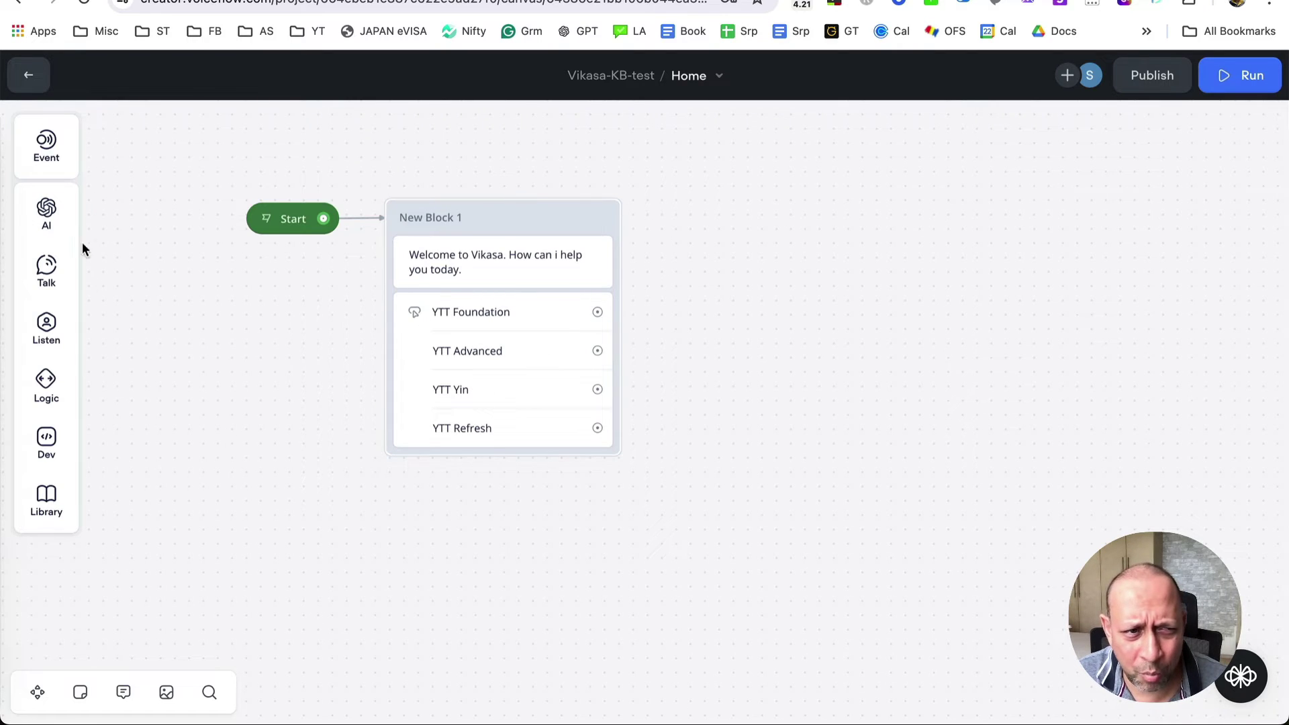
Step: Attach a Set variable action to the YTT Foundation button's output
{"action": "mouse_move", "coordinate": [70, 308]}
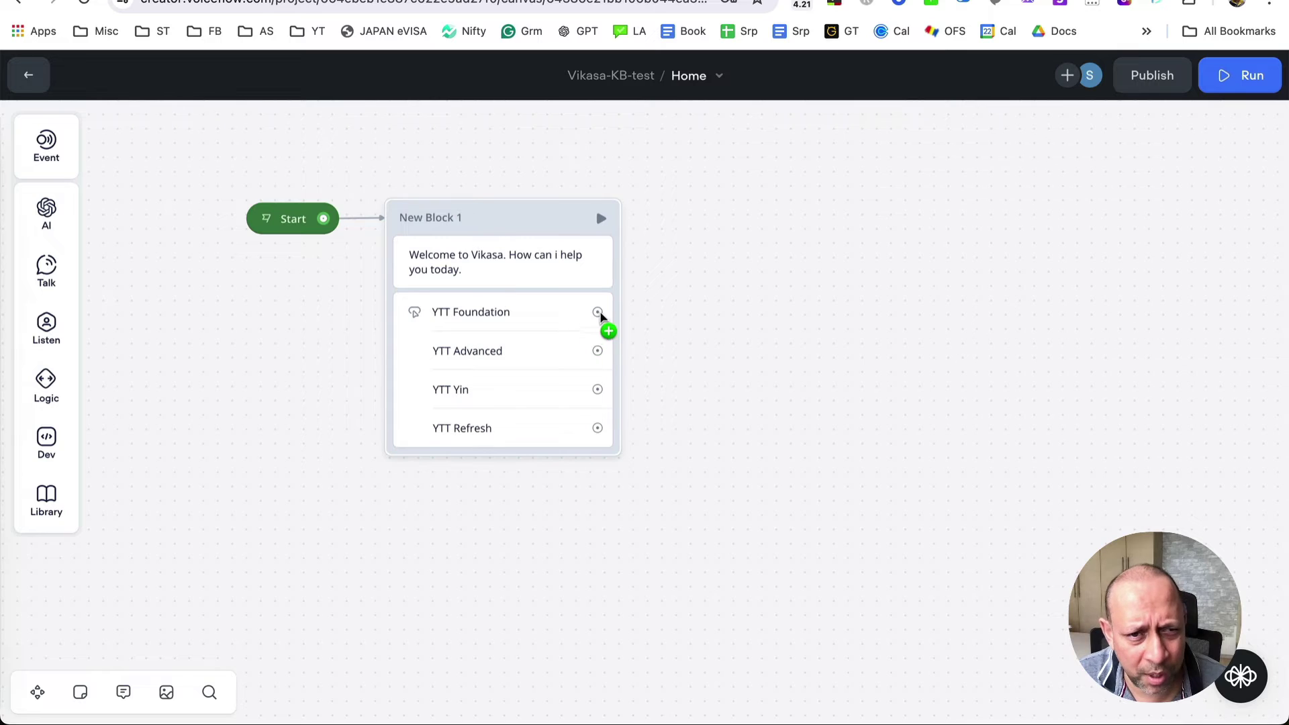
{"action": "left_click_drag", "start_coordinate": [597, 313], "coordinate": [700, 311]}
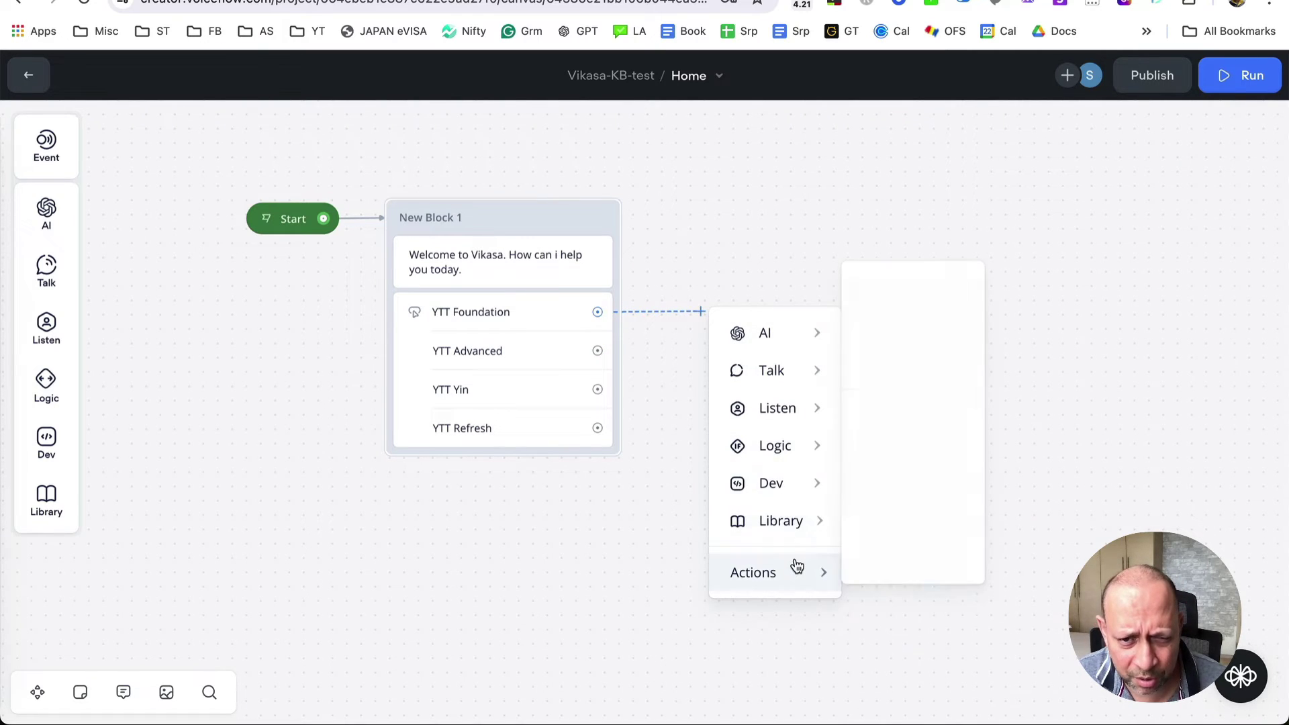
{"action": "mouse_move", "coordinate": [796, 566]}
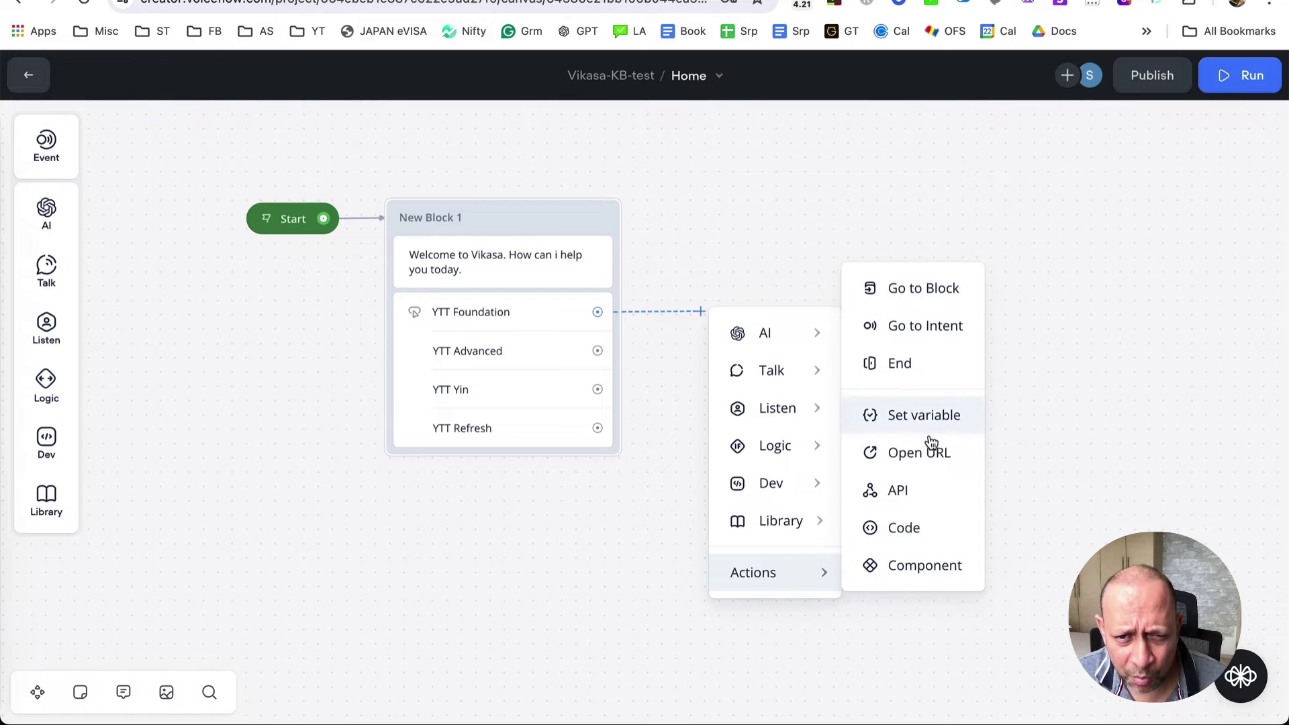
{"action": "left_click", "coordinate": [924, 415]}
{"action": "left_click", "coordinate": [1106, 278]}
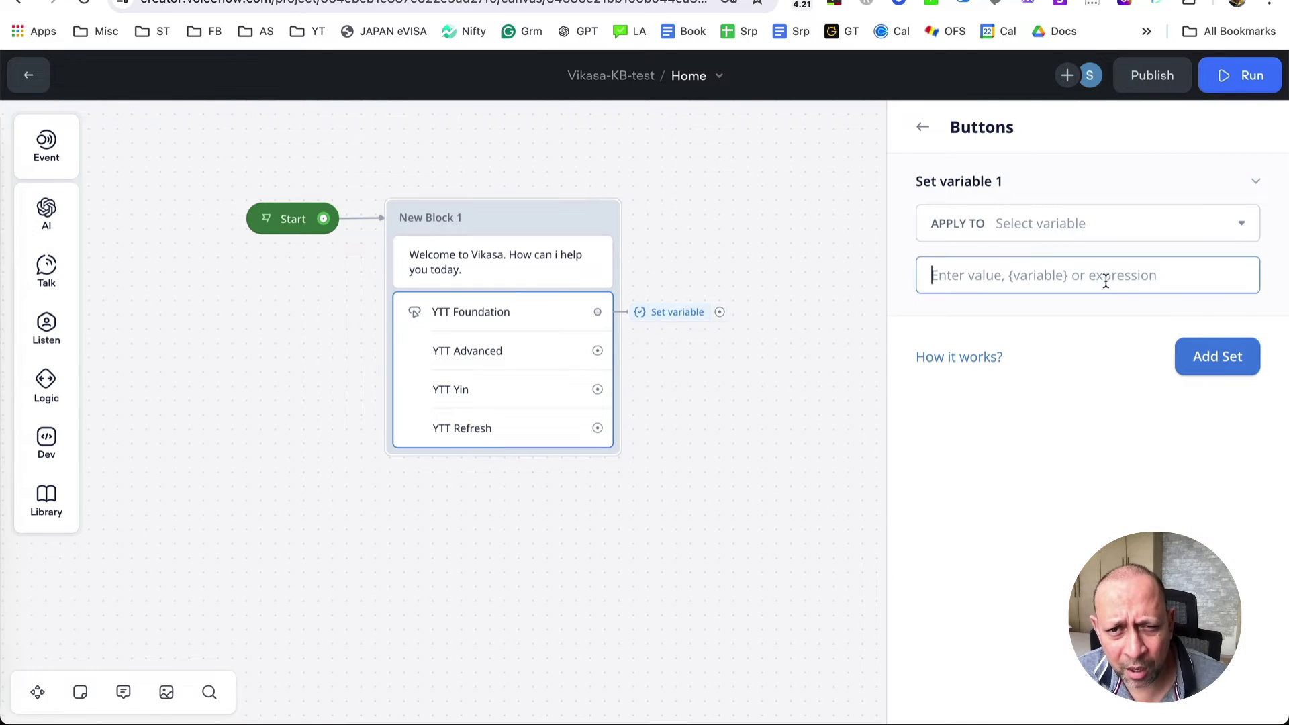
Step: Create the variable strProgram, described as "Tells us what program has the user selected", as the target of the YTT Foundation button's Set variable action
{"action": "left_click", "coordinate": [1174, 220]}
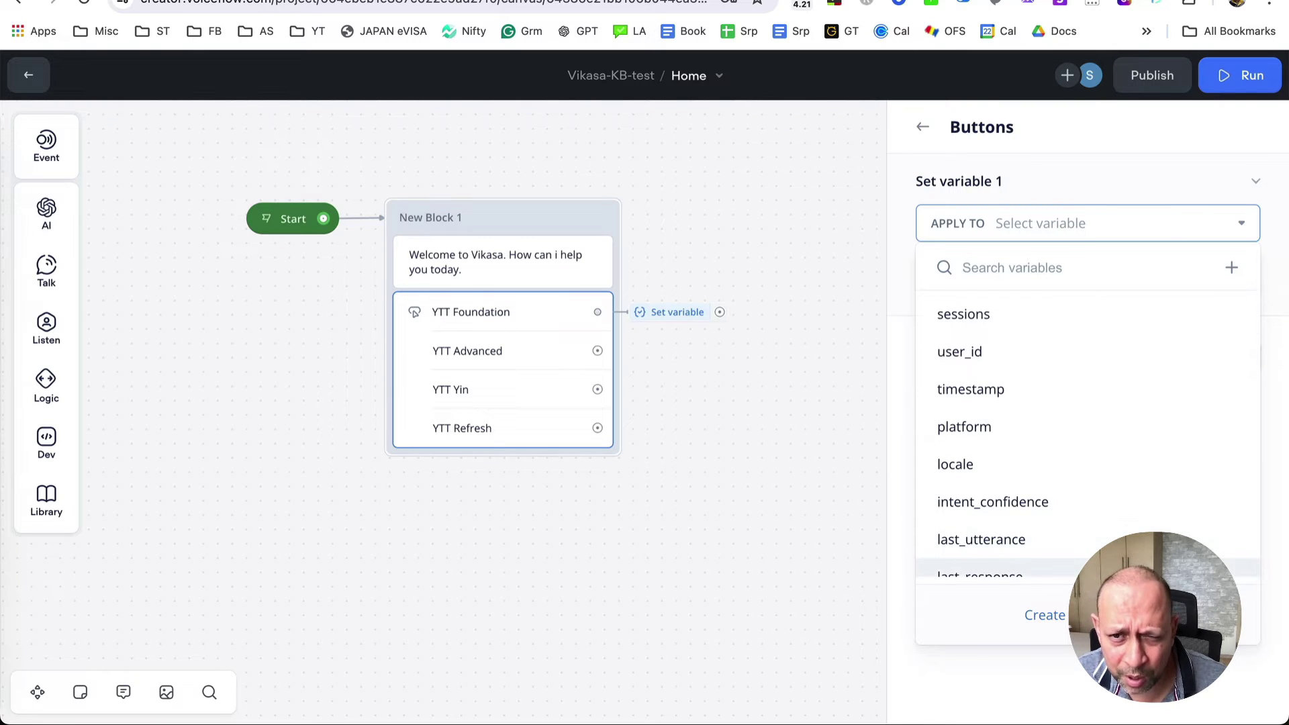
{"action": "scroll", "coordinate": [1064, 520], "scroll_direction": "down", "scroll_amount": 3}
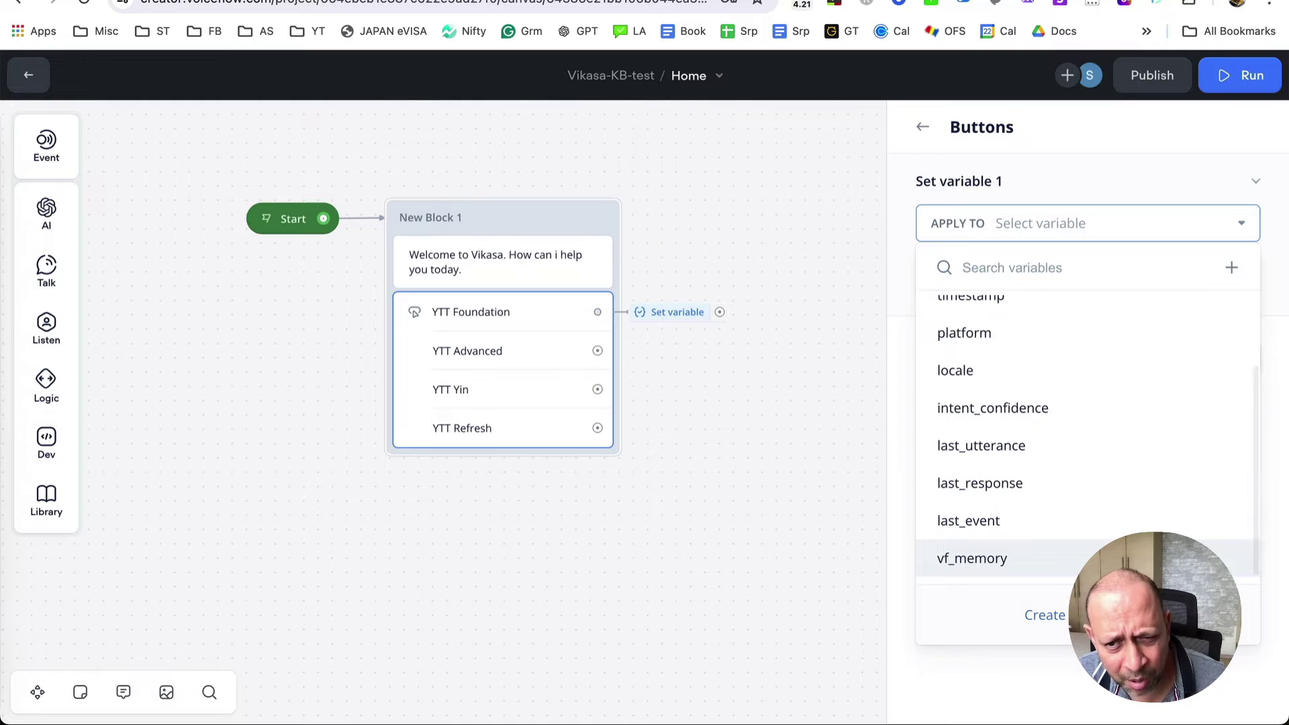
{"action": "left_click", "coordinate": [1045, 614]}
{"action": "type", "text": "str"}
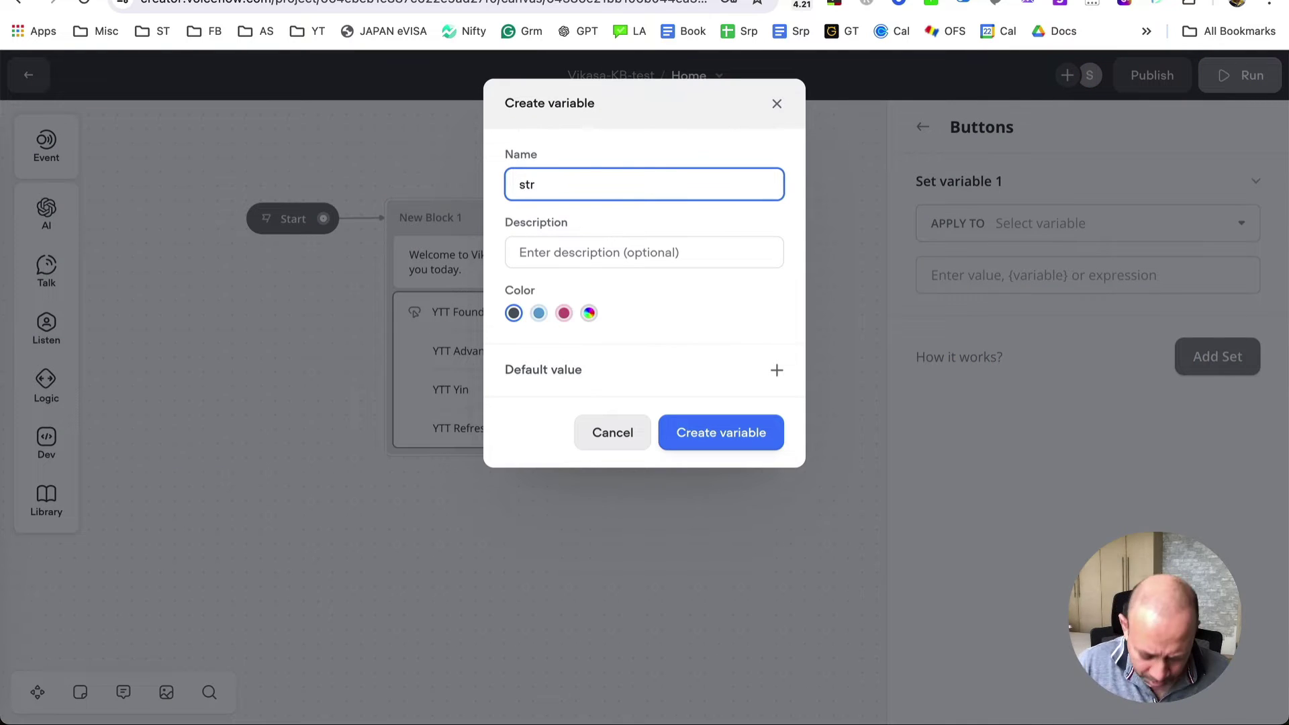
{"action": "type", "text": "Program"}
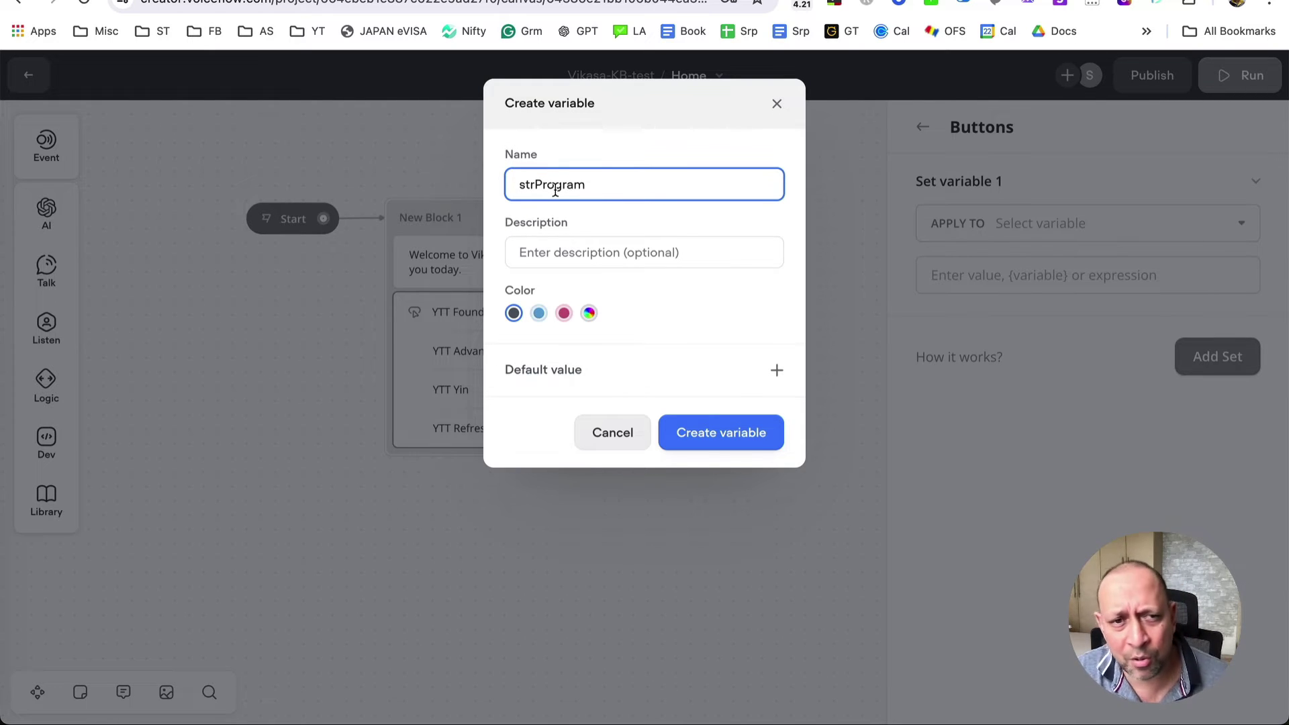
{"action": "left_click", "coordinate": [567, 255]}
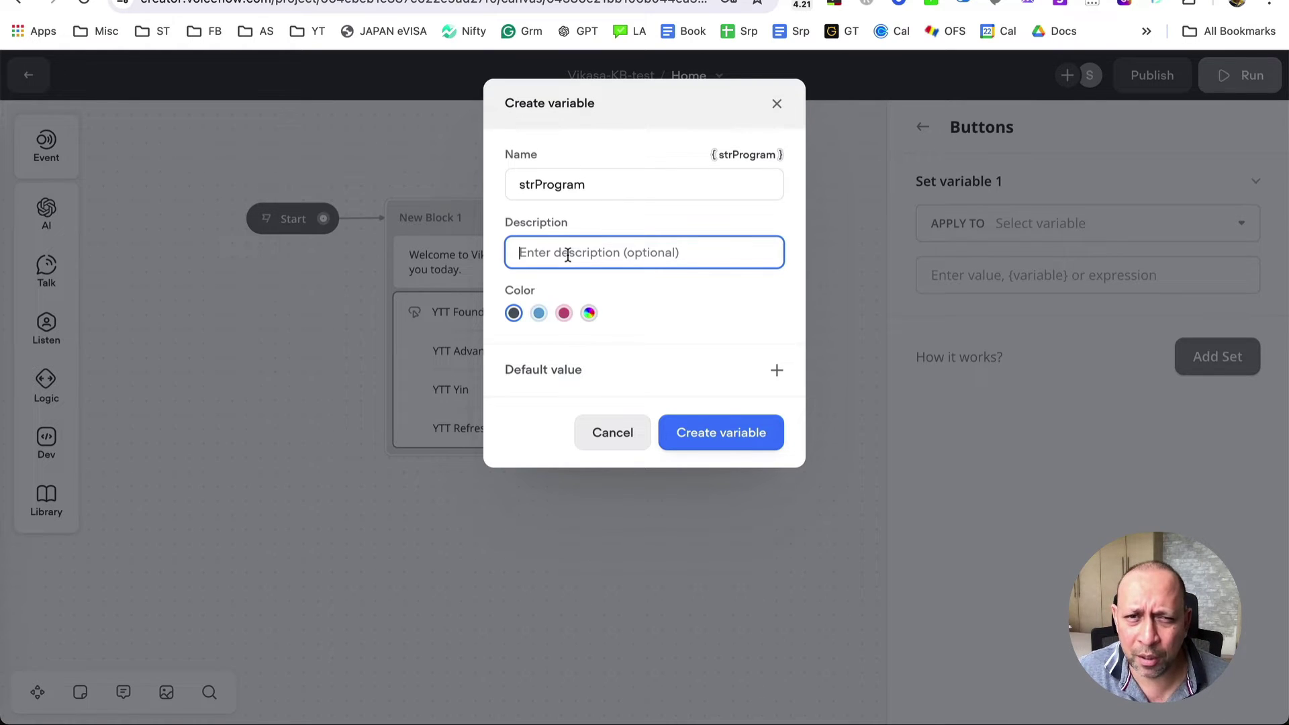
{"action": "type", "text": "W"}
{"action": "key", "text": "BackSpace"}
{"action": "type", "text": "Tells us what"}
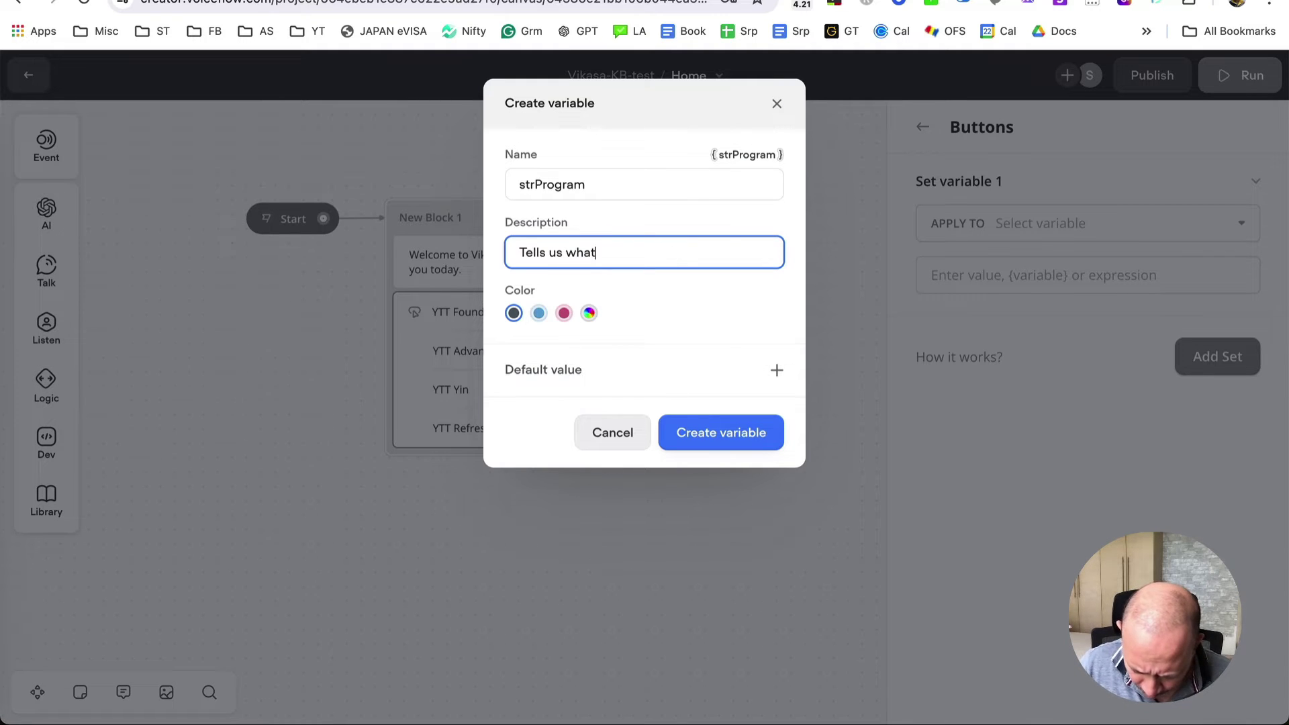
{"action": "type", "text": " program has"}
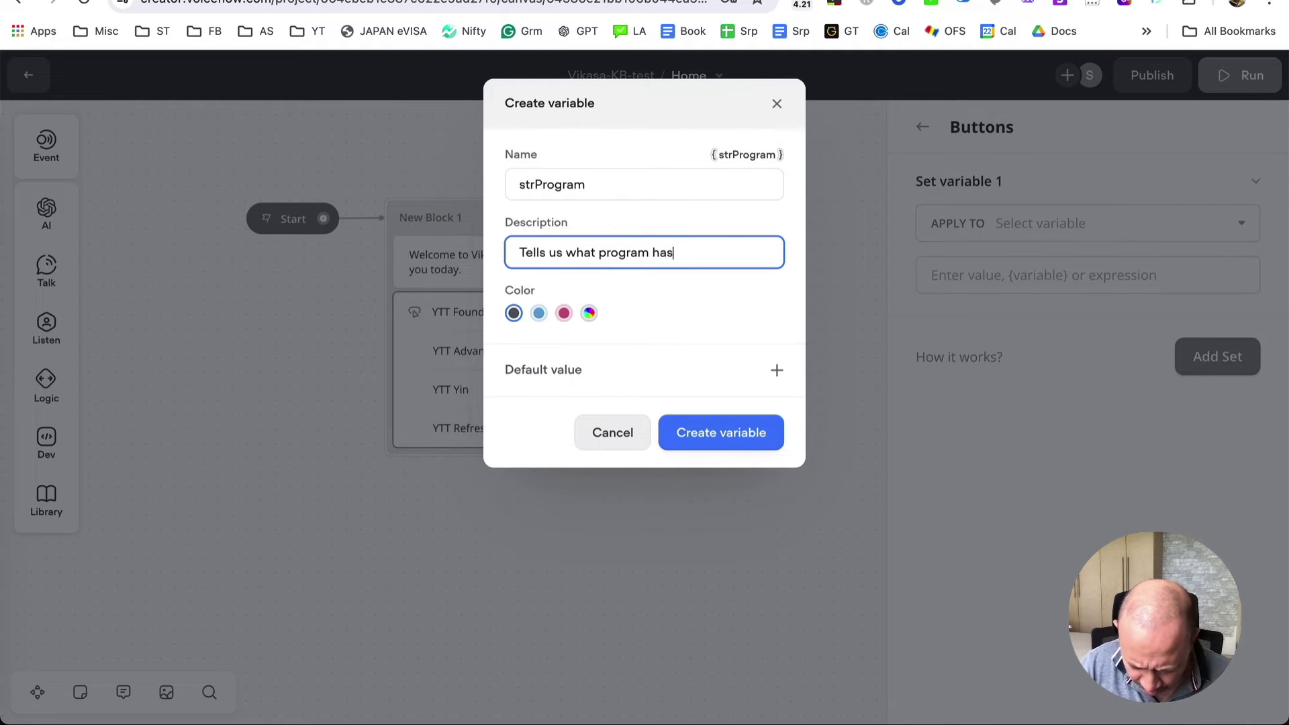
{"action": "type", "text": " the user selected"}
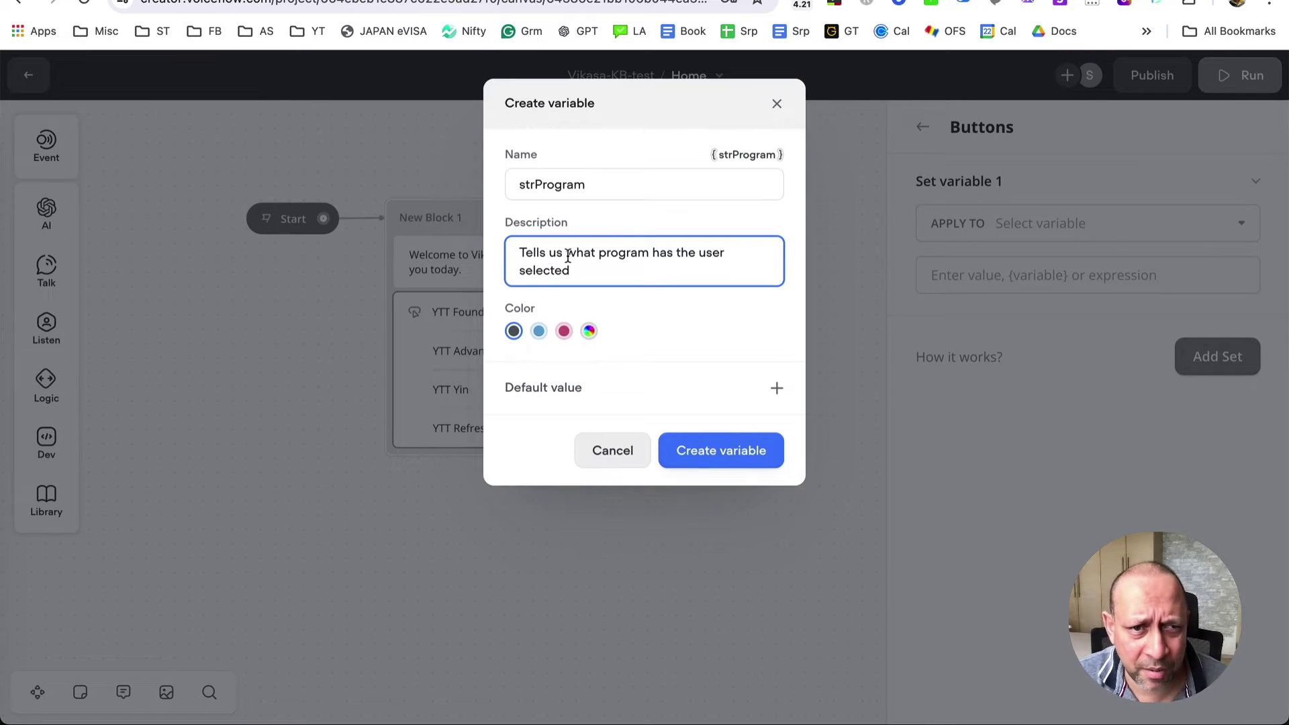
{"action": "left_click", "coordinate": [721, 457]}
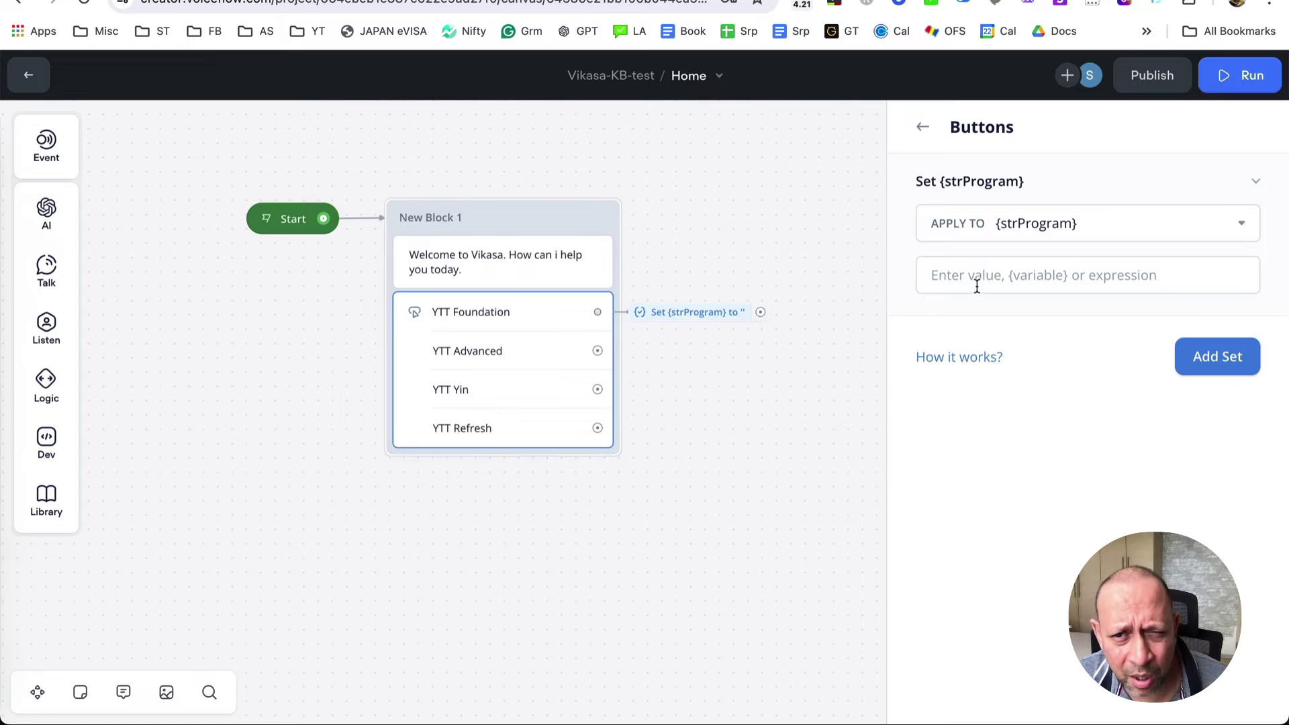
{"action": "left_click", "coordinate": [1059, 268]}
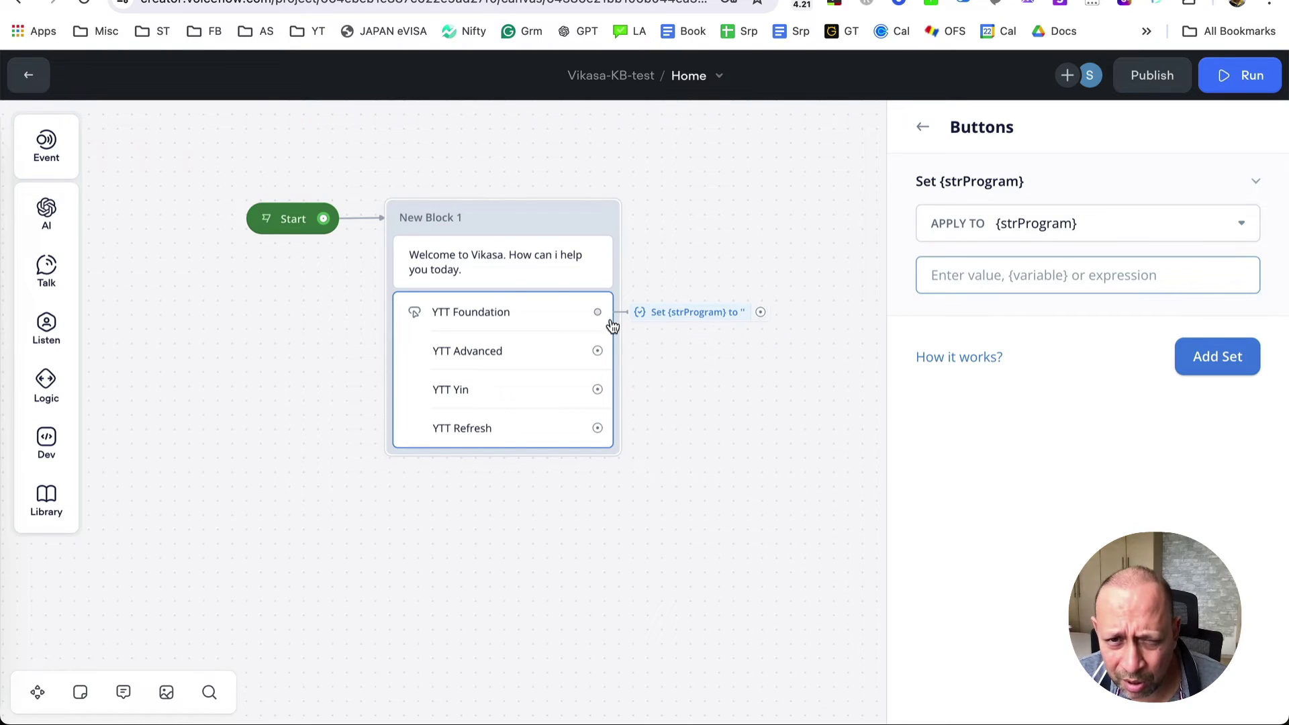
{"action": "left_click", "coordinate": [702, 432]}
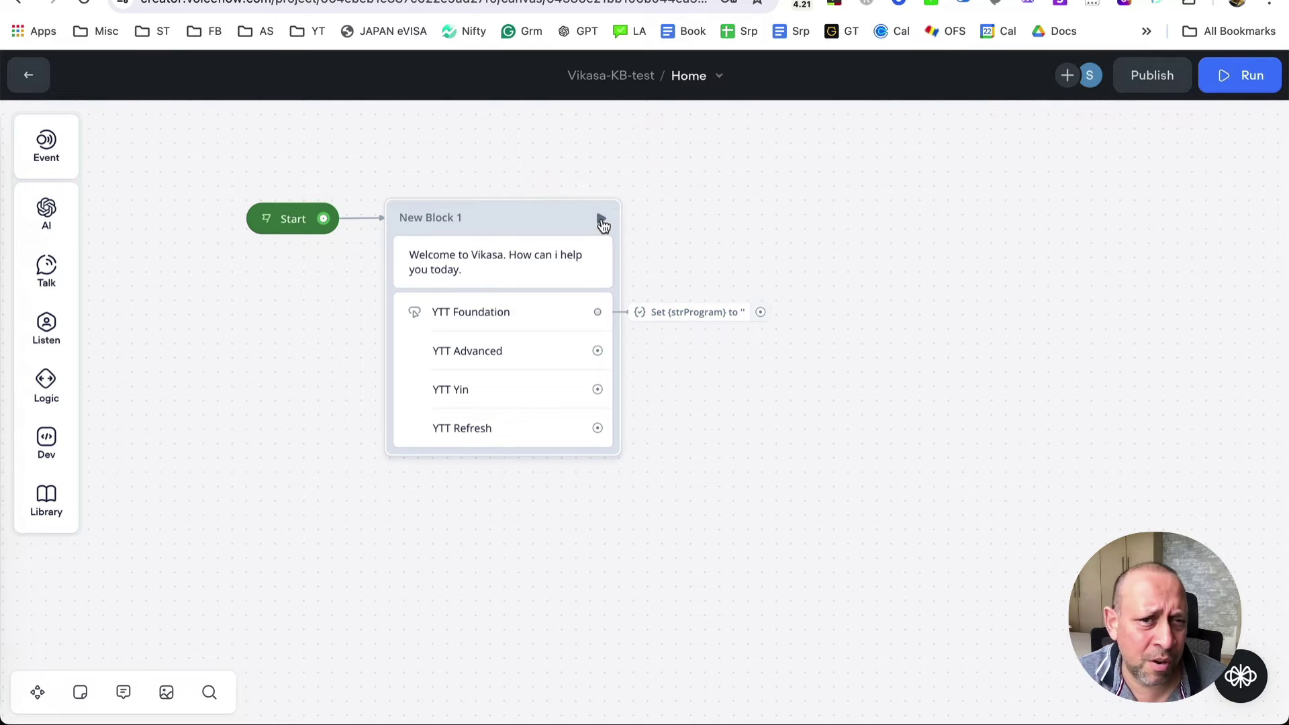
Step: Test the welcome block in the prototype by choosing YTT Foundation, and return to the workflow editor
{"action": "left_click", "coordinate": [605, 218]}
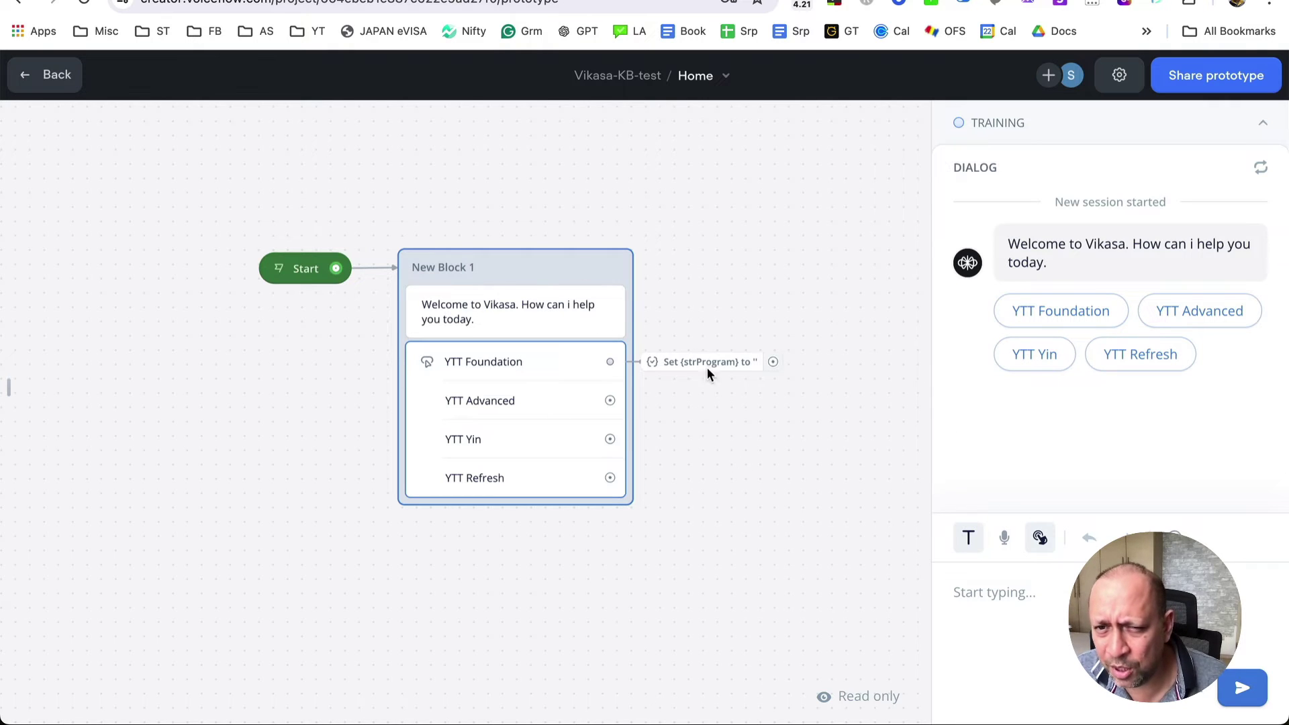
{"action": "left_click", "coordinate": [1059, 314]}
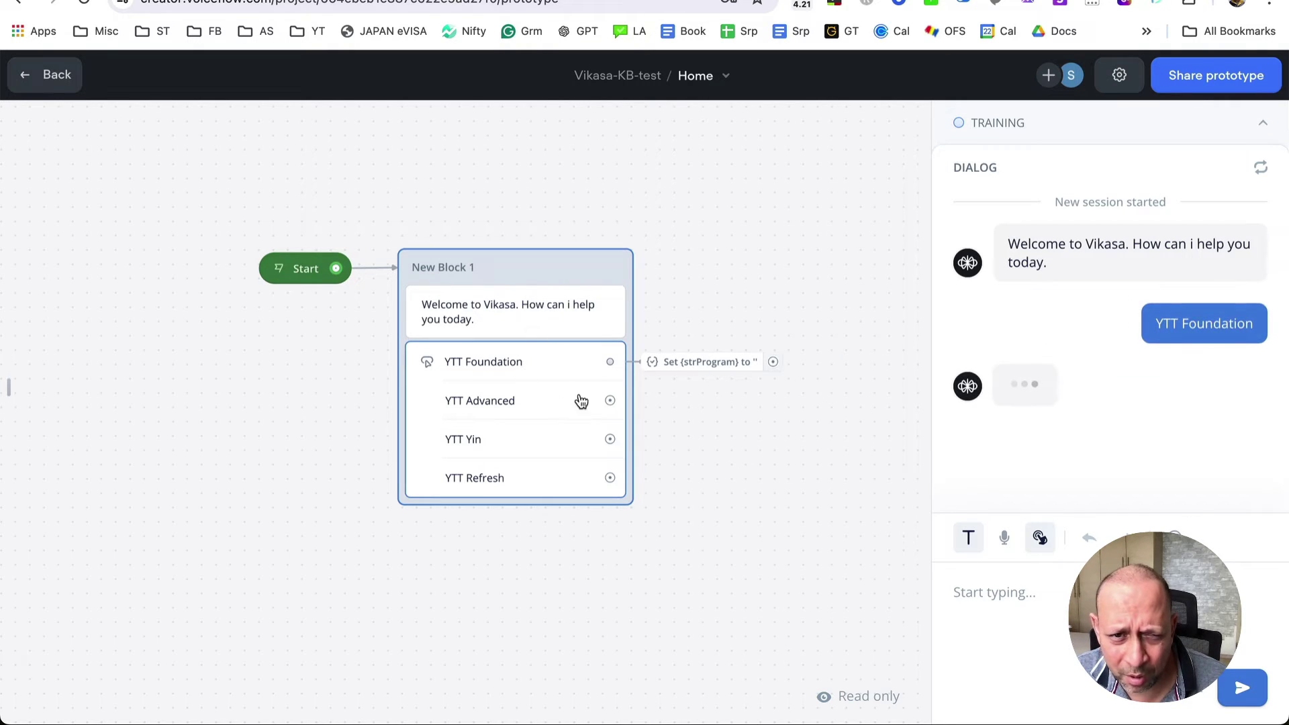
{"action": "scroll", "coordinate": [723, 378], "scroll_direction": "down", "scroll_amount": 3}
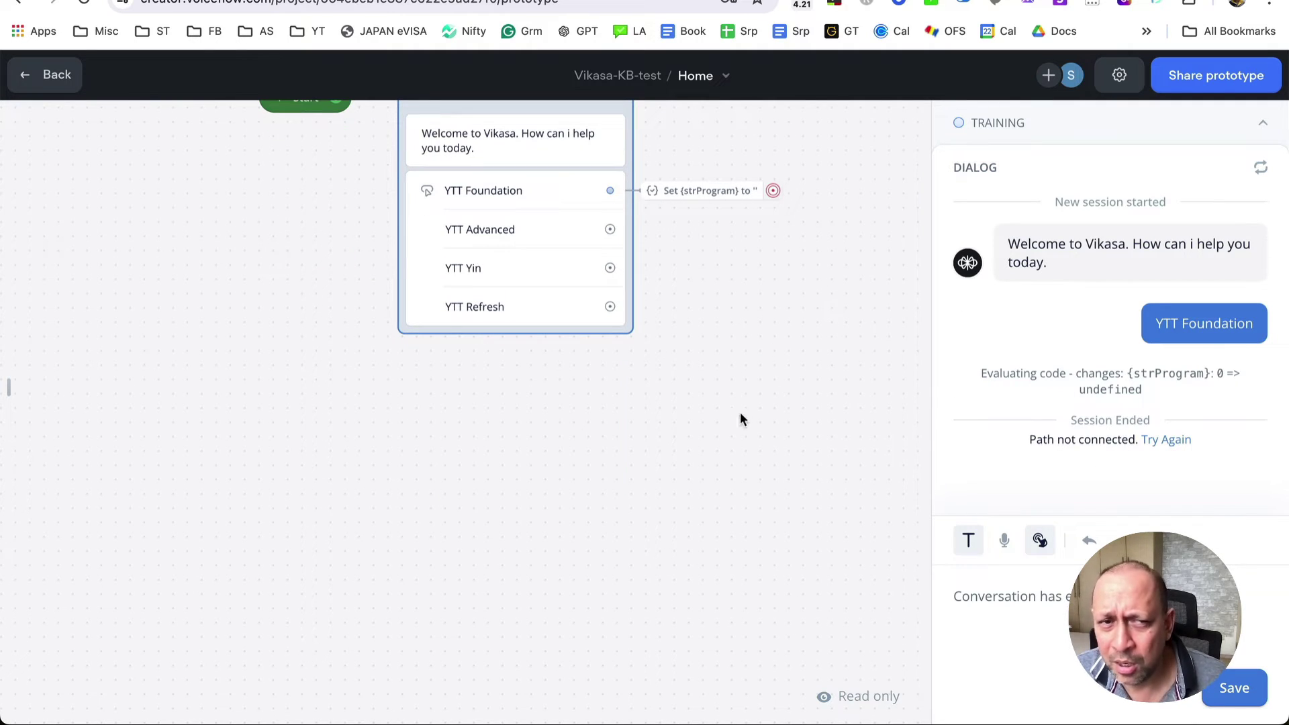
{"action": "left_click", "coordinate": [31, 75]}
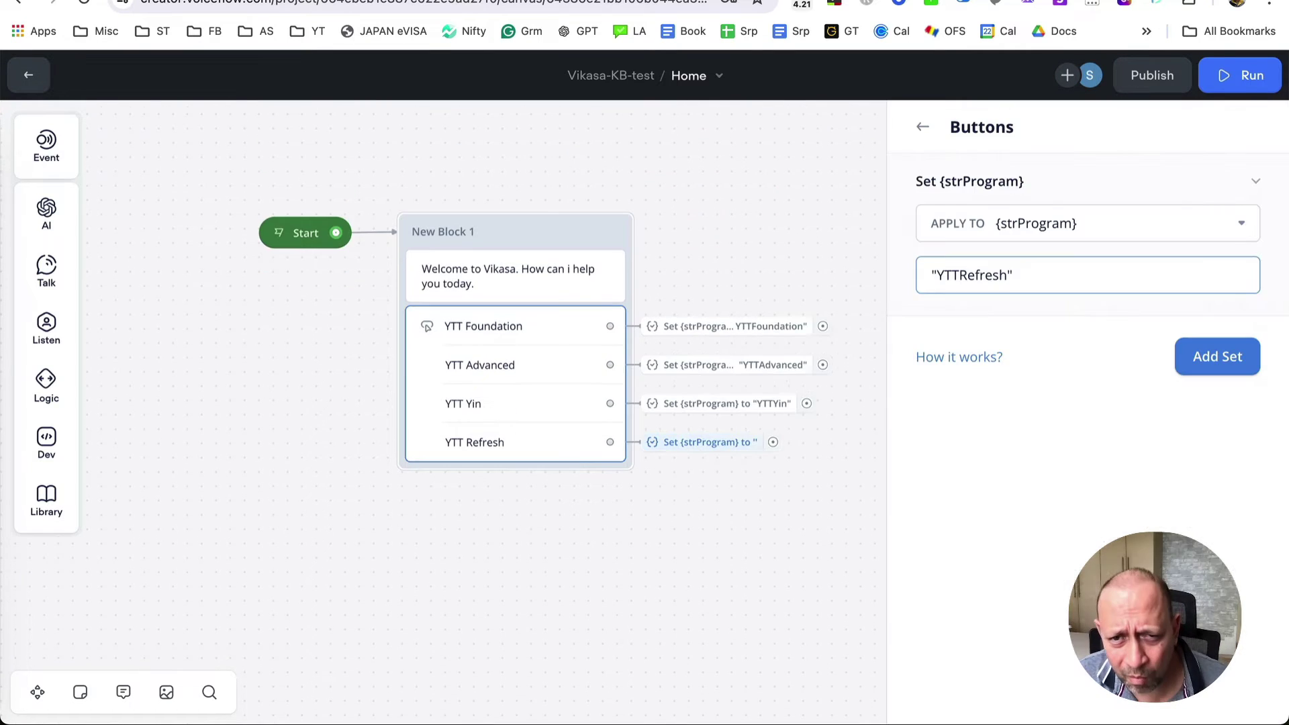
Step: Finish the YTT Refresh button's action with strProgram set to "YTTRefresh"
{"action": "left_click", "coordinate": [783, 518]}
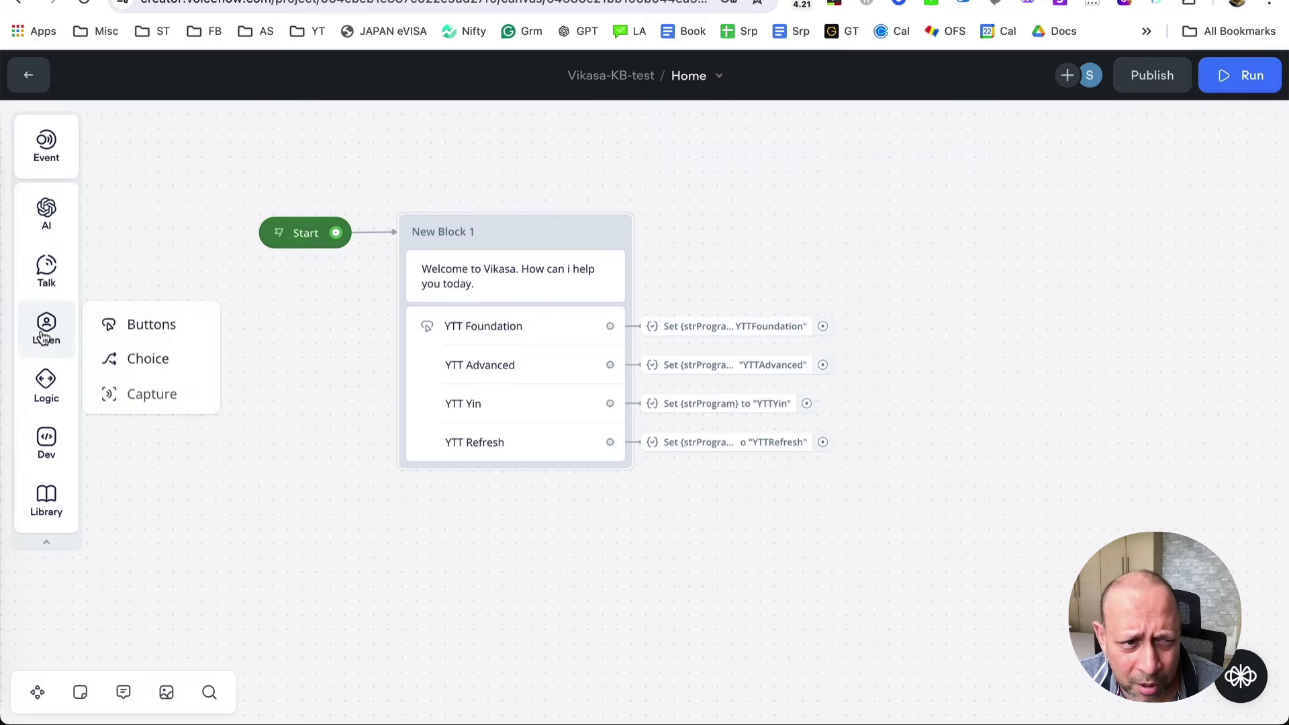
Step: Add a text block below the program buttons block with the message "What is your question for program"
{"action": "mouse_move", "coordinate": [57, 419]}
{"action": "mouse_move", "coordinate": [47, 269]}
{"action": "left_click_drag", "start_coordinate": [119, 276], "coordinate": [805, 532]}
{"action": "left_click", "coordinate": [963, 233]}
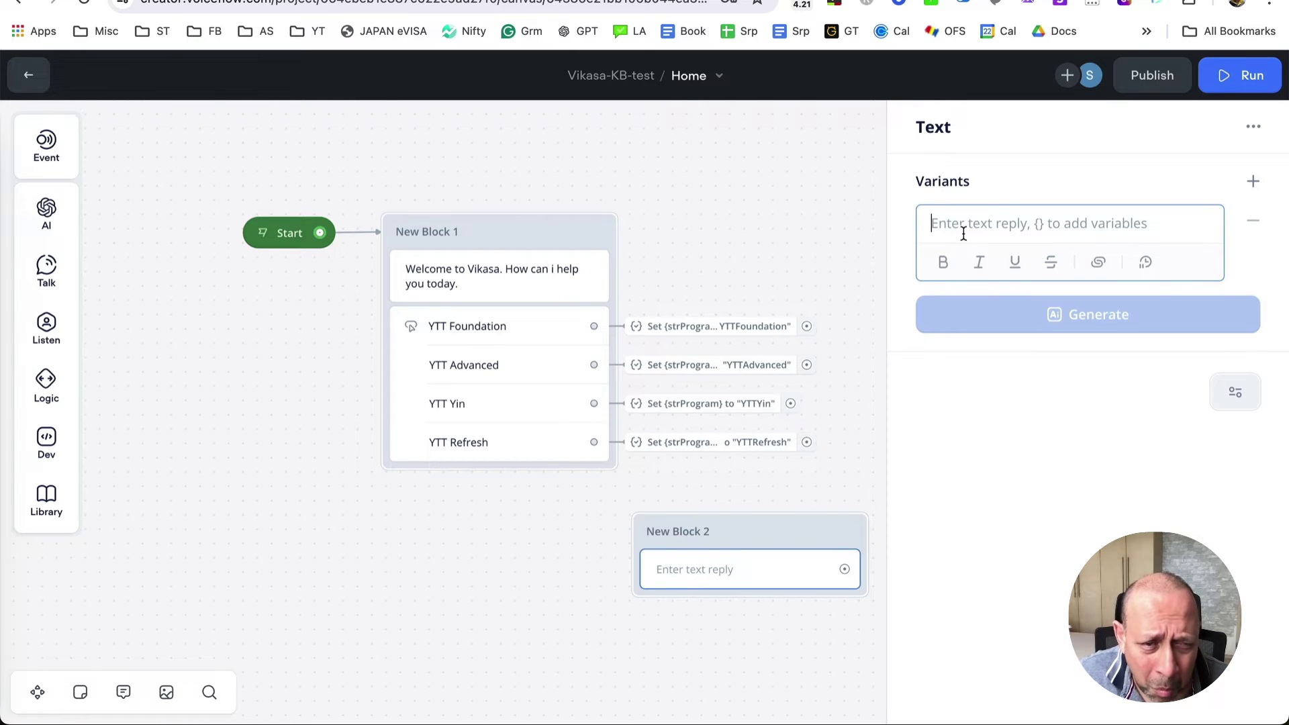
{"action": "type", "text": "What"}
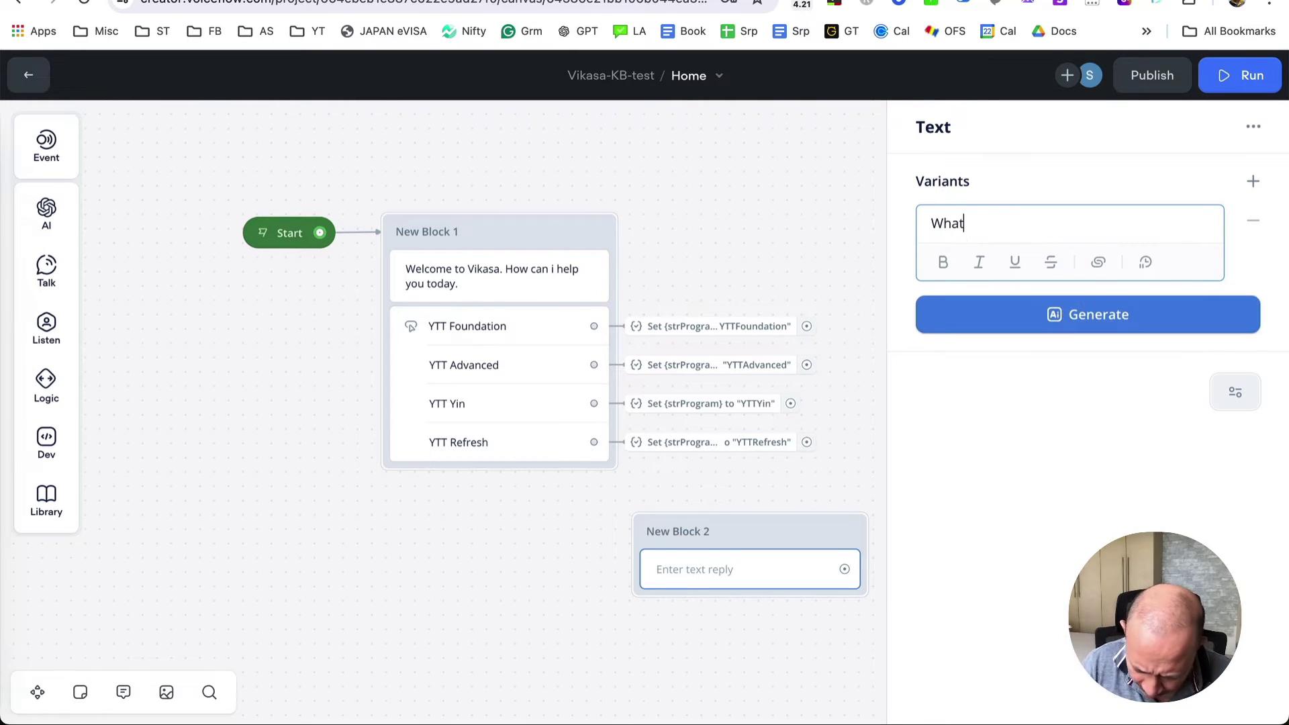
{"action": "type", "text": " is your qu"}
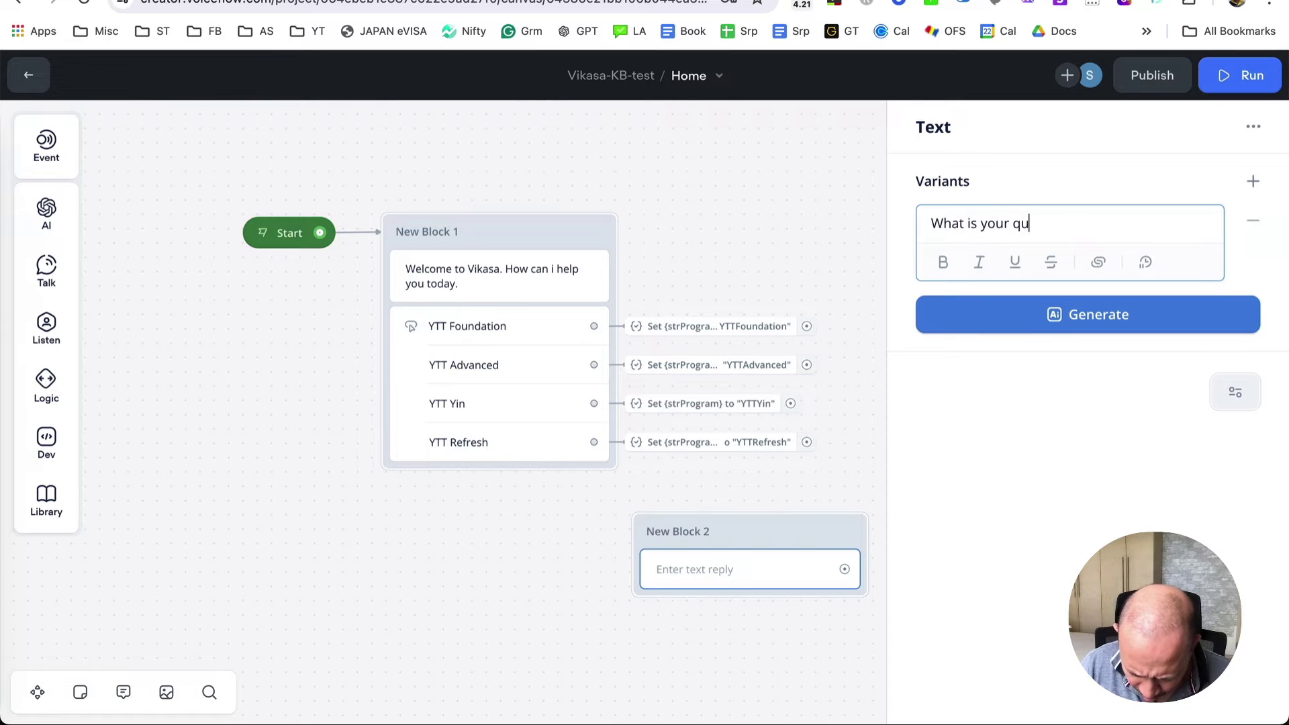
{"action": "type", "text": "estion"}
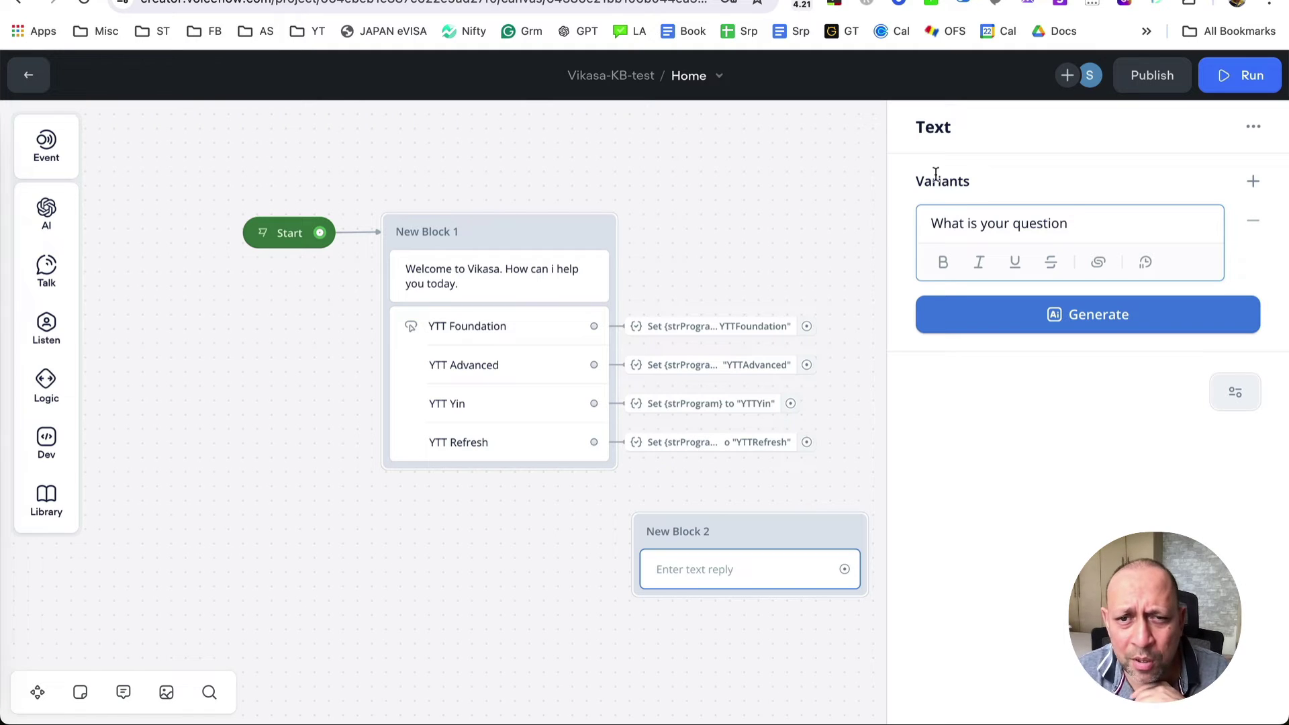
{"action": "type", "text": "for "}
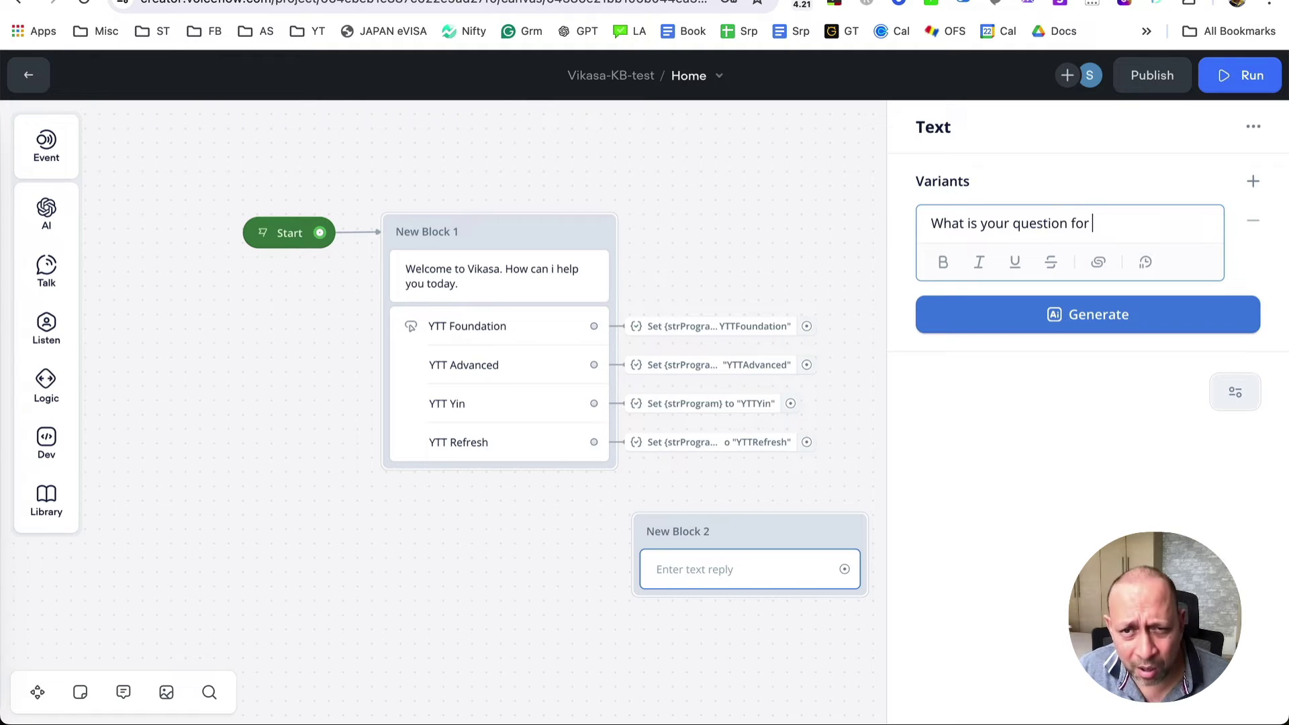
{"action": "type", "text": "program"}
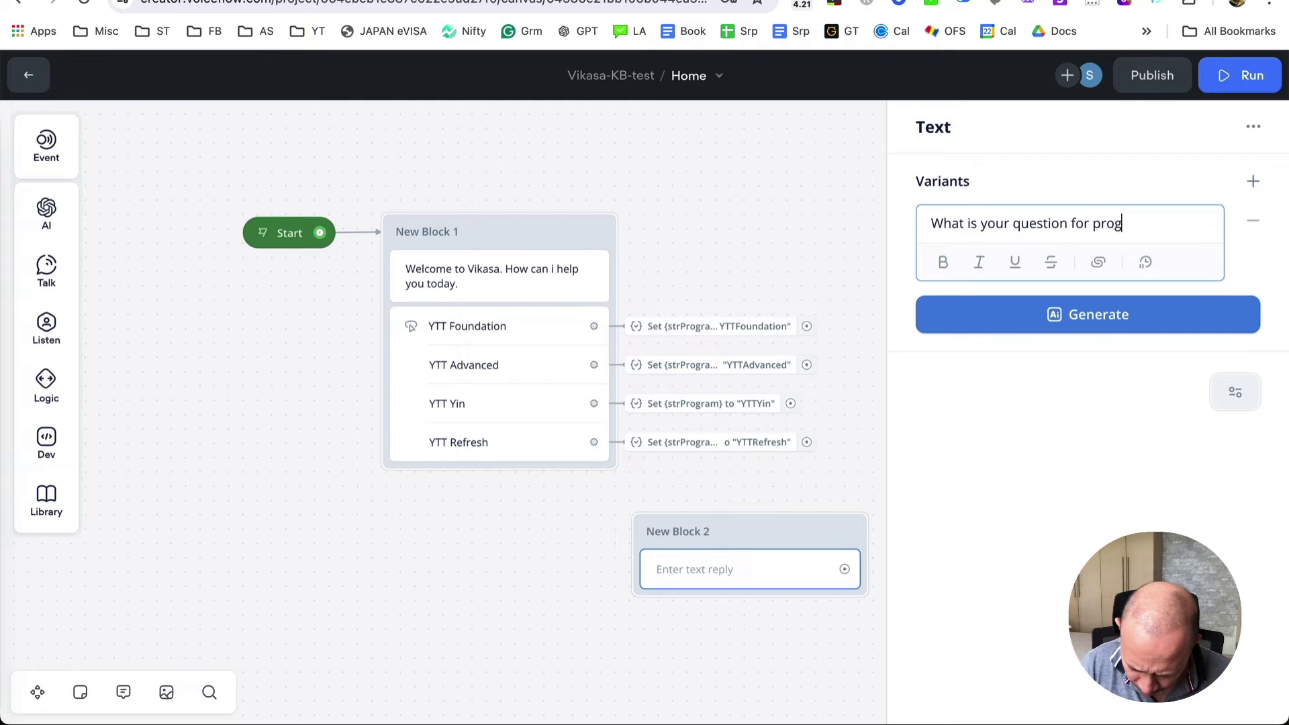
Step: Insert the strProgram variable at the end of the question message and finish editing the text
{"action": "type", "text": "{"}
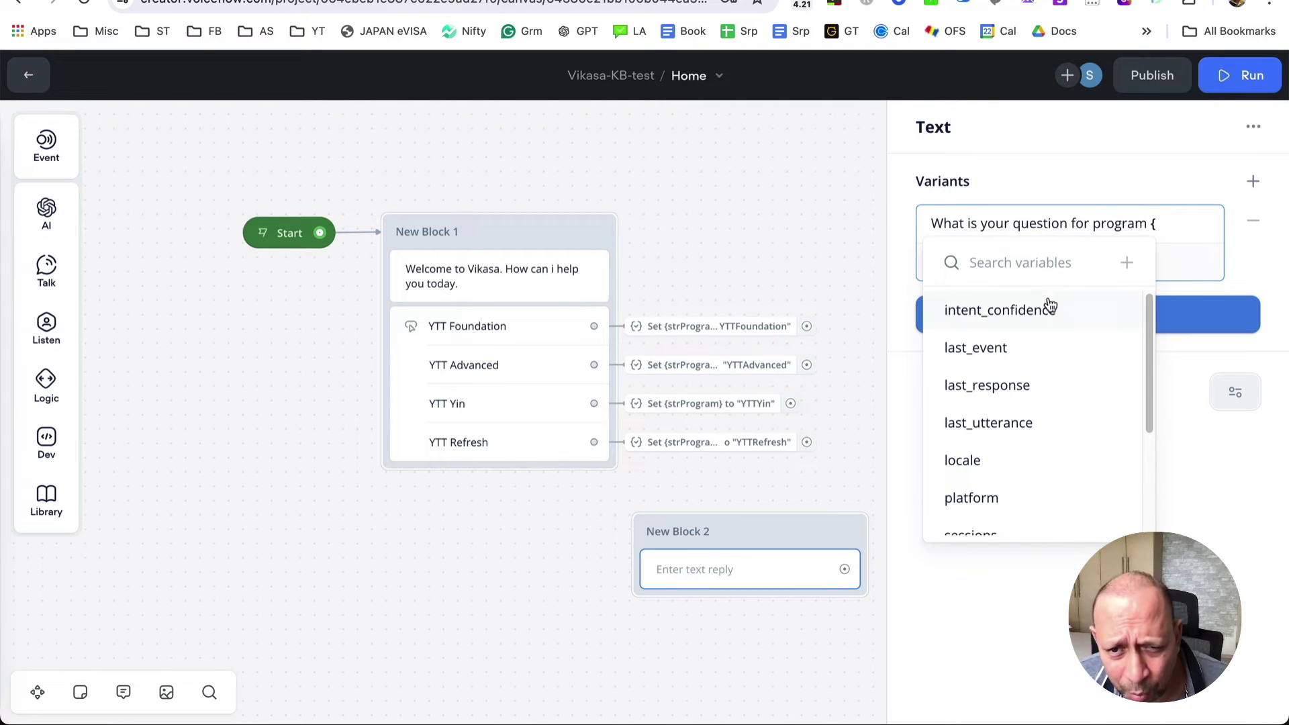
{"action": "scroll", "coordinate": [1028, 376], "scroll_direction": "down", "scroll_amount": 3}
{"action": "scroll", "coordinate": [1015, 437], "scroll_direction": "up", "scroll_amount": 1}
{"action": "left_click", "coordinate": [1016, 435]}
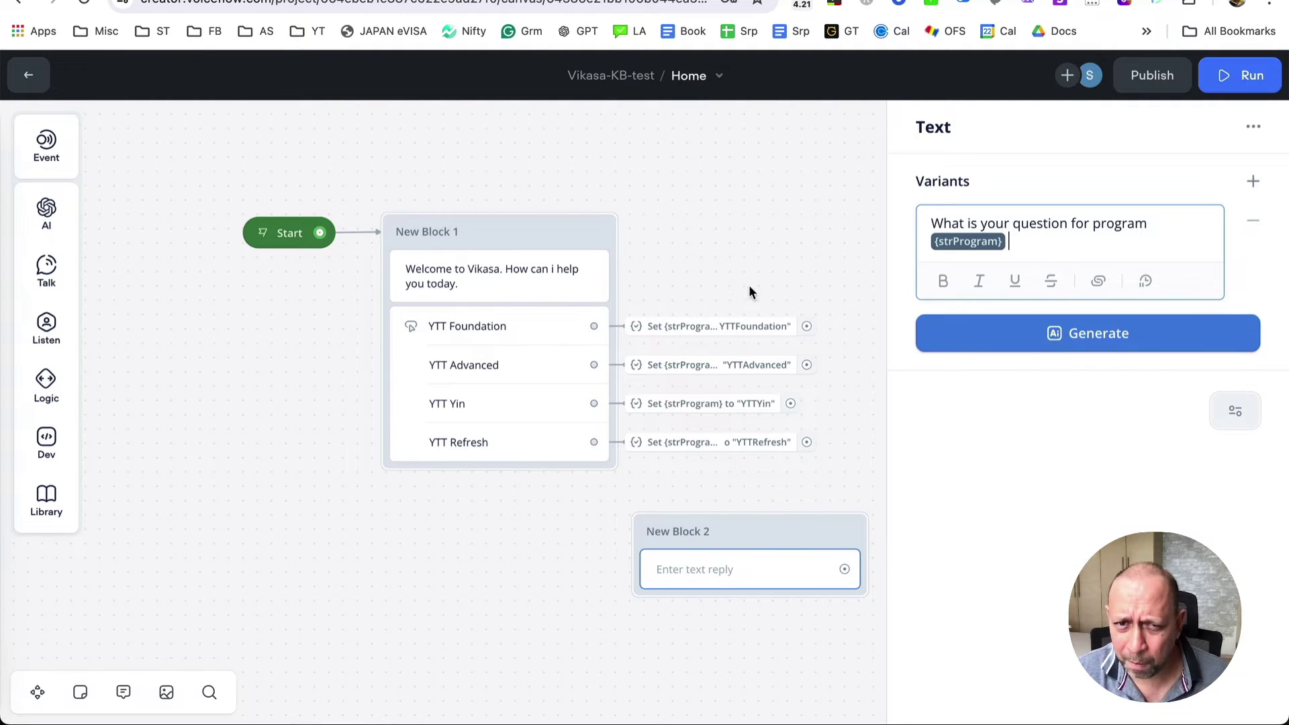
{"action": "left_click", "coordinate": [741, 263]}
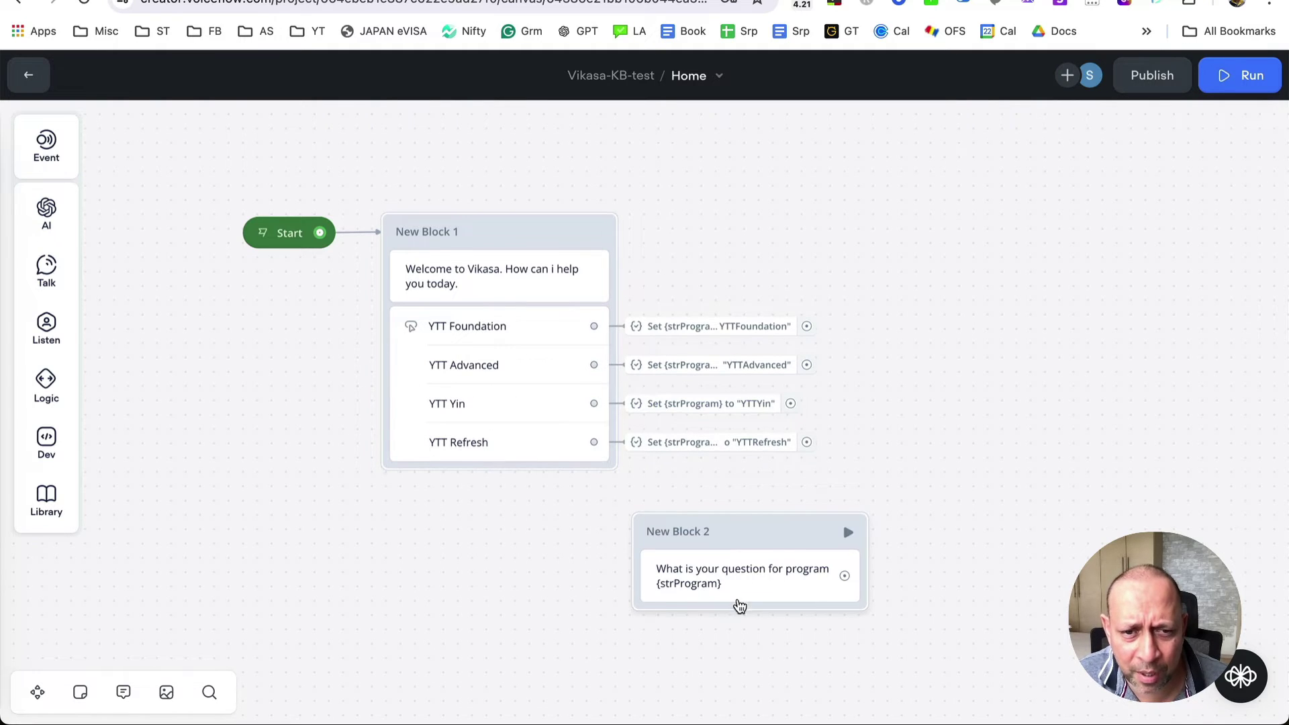
Step: Reposition the question block slightly and connect all four programs' Set variable actions to it
{"action": "left_click_drag", "start_coordinate": [758, 517], "coordinate": [780, 494]}
{"action": "left_click_drag", "start_coordinate": [806, 327], "coordinate": [779, 537]}
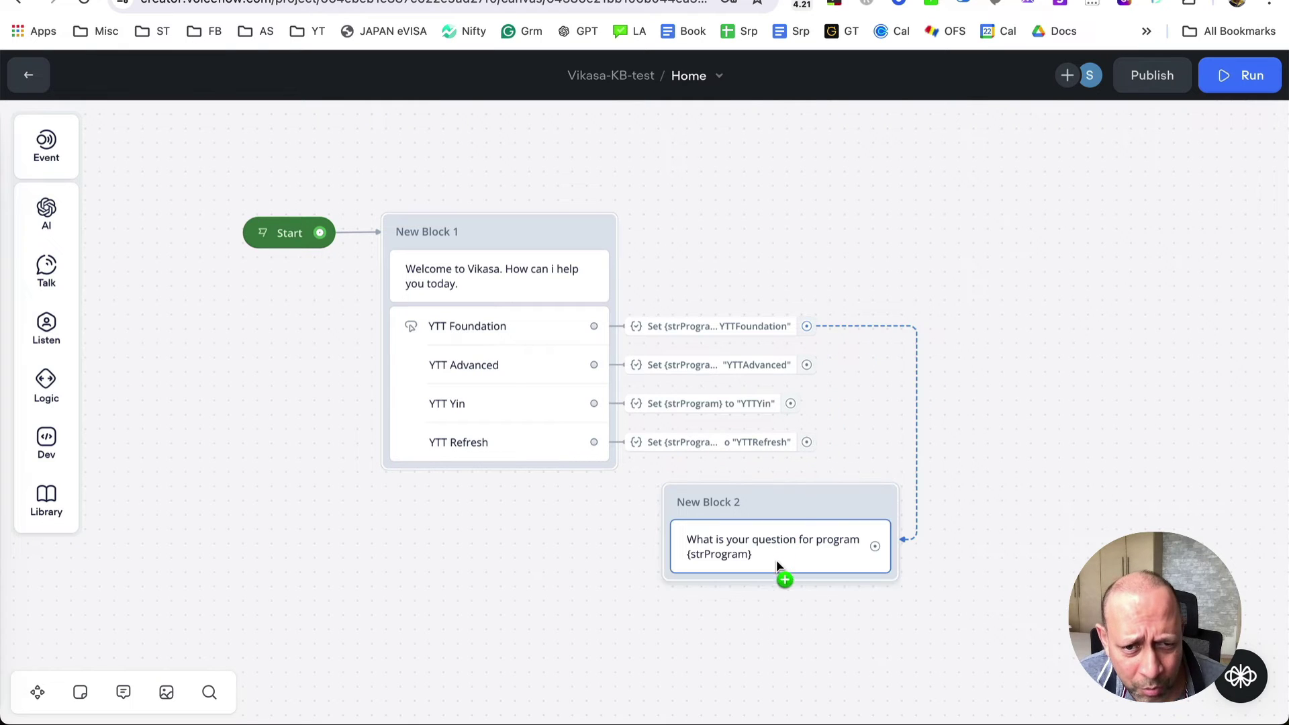
{"action": "left_click_drag", "start_coordinate": [806, 364], "coordinate": [818, 545]}
{"action": "left_click_drag", "start_coordinate": [790, 403], "coordinate": [854, 574]}
{"action": "left_click_drag", "start_coordinate": [806, 442], "coordinate": [892, 537]}
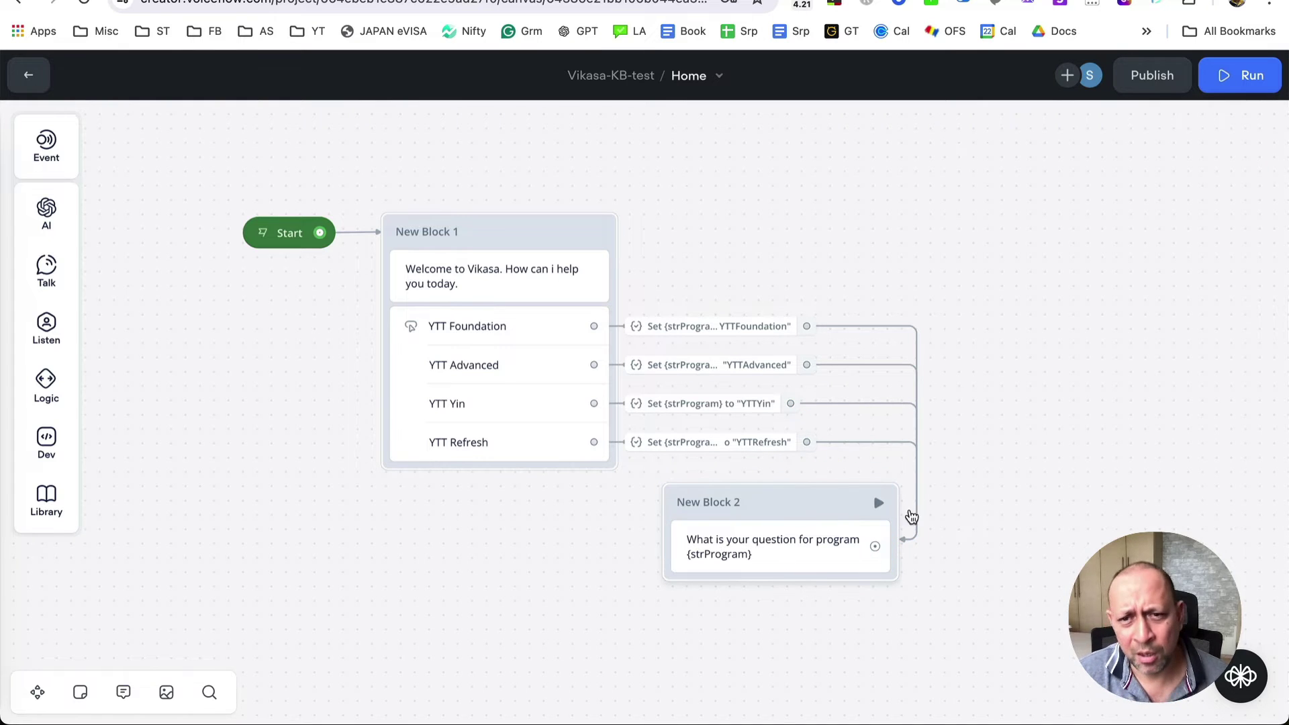
Step: Add a Capture step beneath the question text in New Block 2, storing the entire user reply in last_utterance
{"action": "scroll", "coordinate": [1045, 475], "scroll_direction": "down", "scroll_amount": 5}
{"action": "scroll", "coordinate": [1045, 468], "scroll_direction": "up", "scroll_amount": 2}
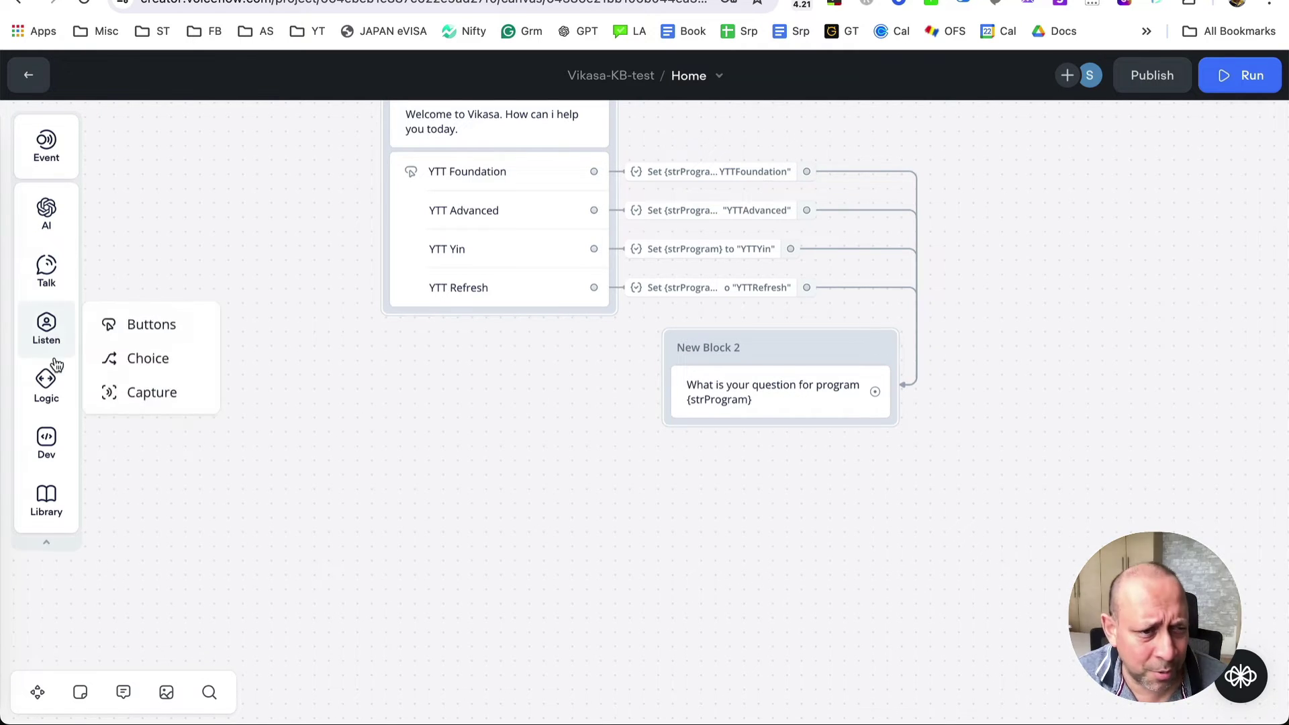
{"action": "mouse_move", "coordinate": [59, 409]}
{"action": "mouse_move", "coordinate": [63, 357]}
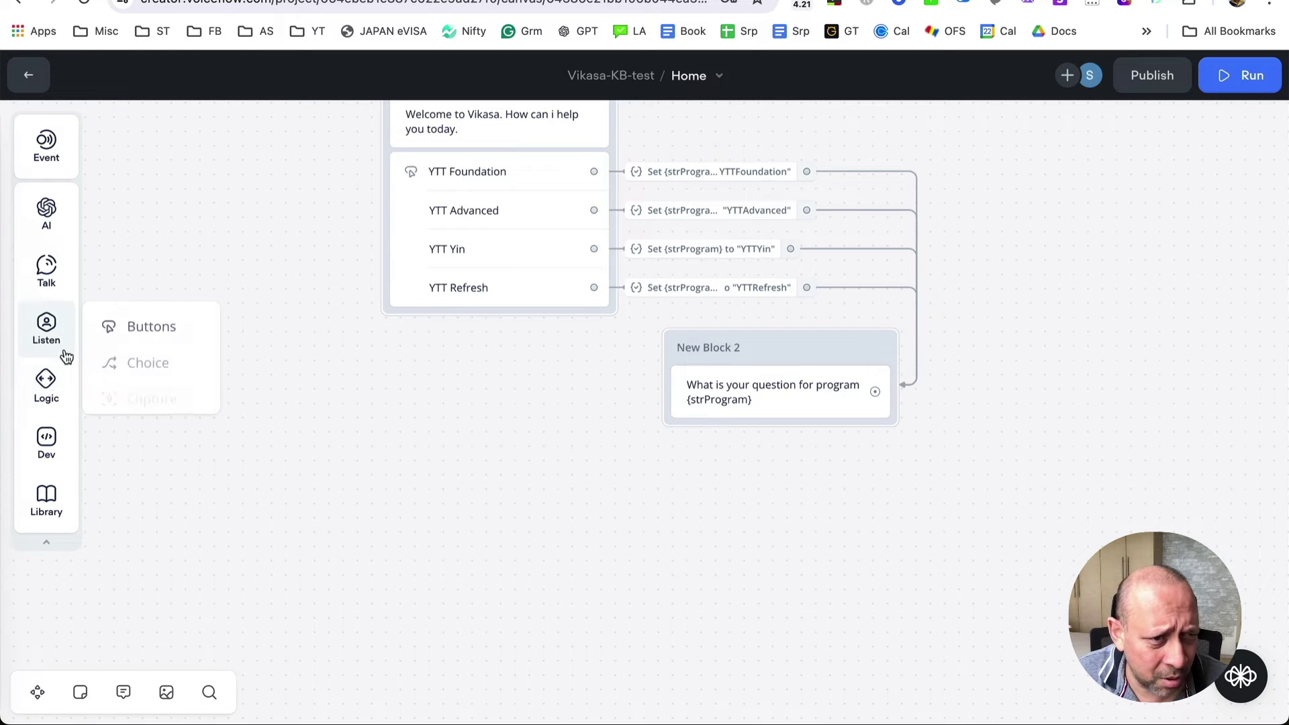
{"action": "left_click_drag", "start_coordinate": [136, 396], "coordinate": [796, 465]}
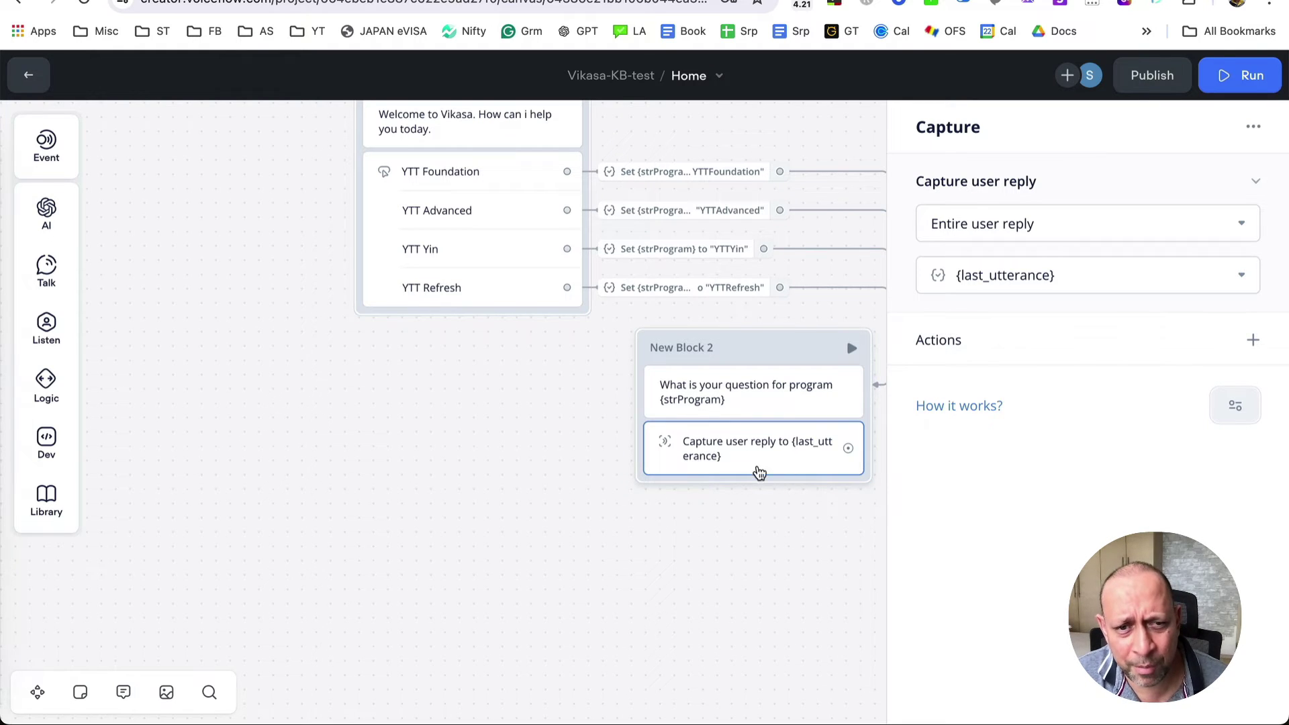
{"action": "left_click", "coordinate": [772, 567]}
{"action": "scroll", "coordinate": [787, 322], "scroll_direction": "right", "scroll_amount": 6}
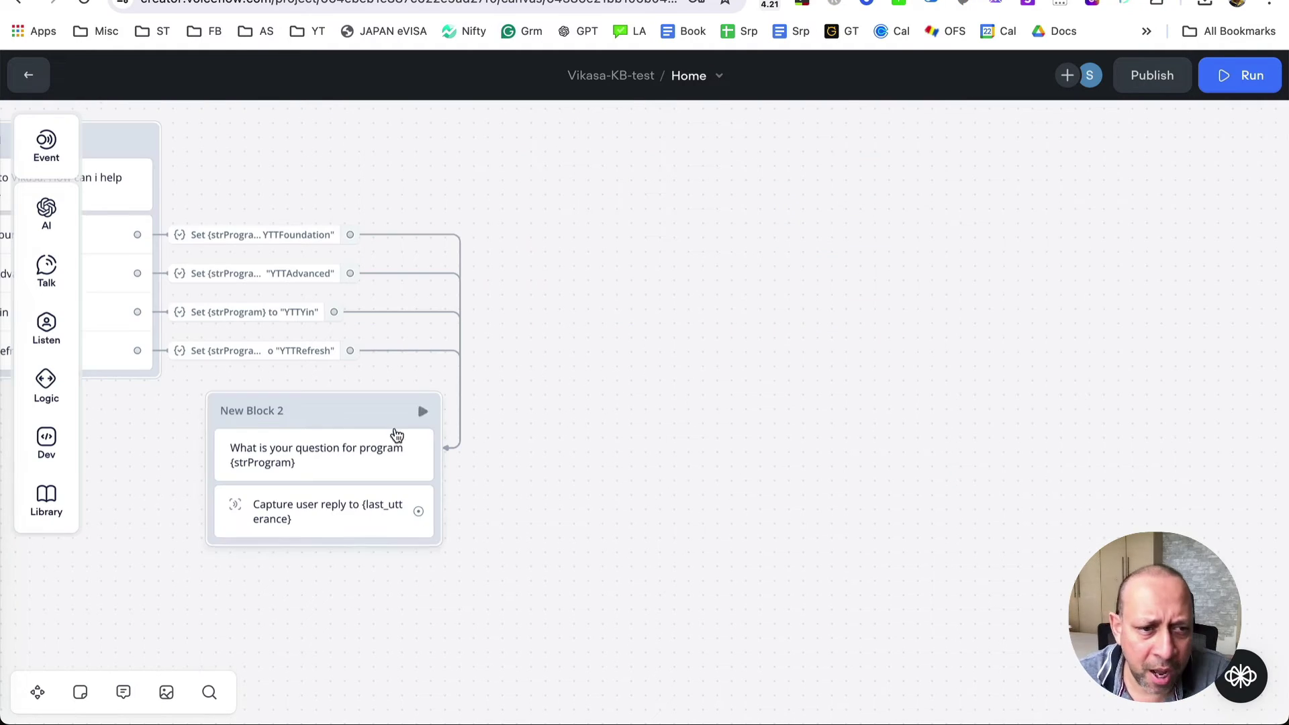
Step: Review the Capture step's settings and the YTT Foundation button's Set variable action
{"action": "left_click", "coordinate": [310, 527]}
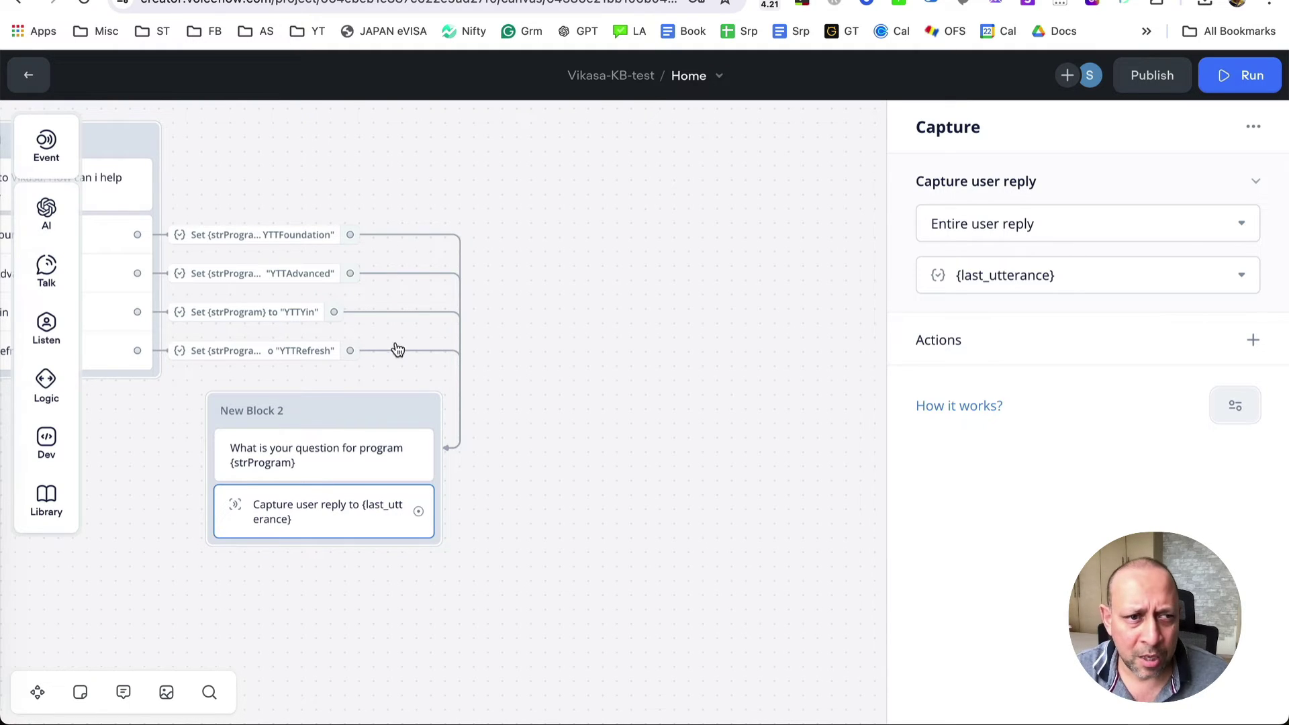
{"action": "left_click", "coordinate": [222, 236]}
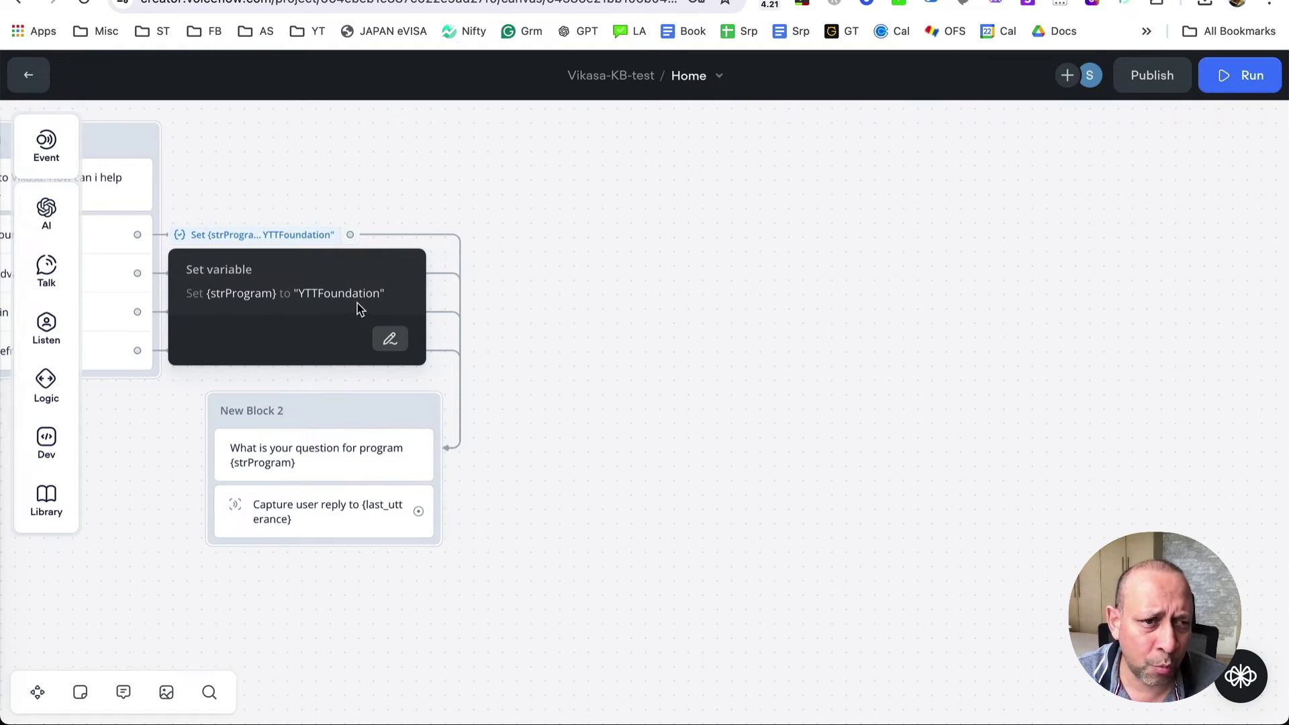
{"action": "left_click", "coordinate": [724, 409]}
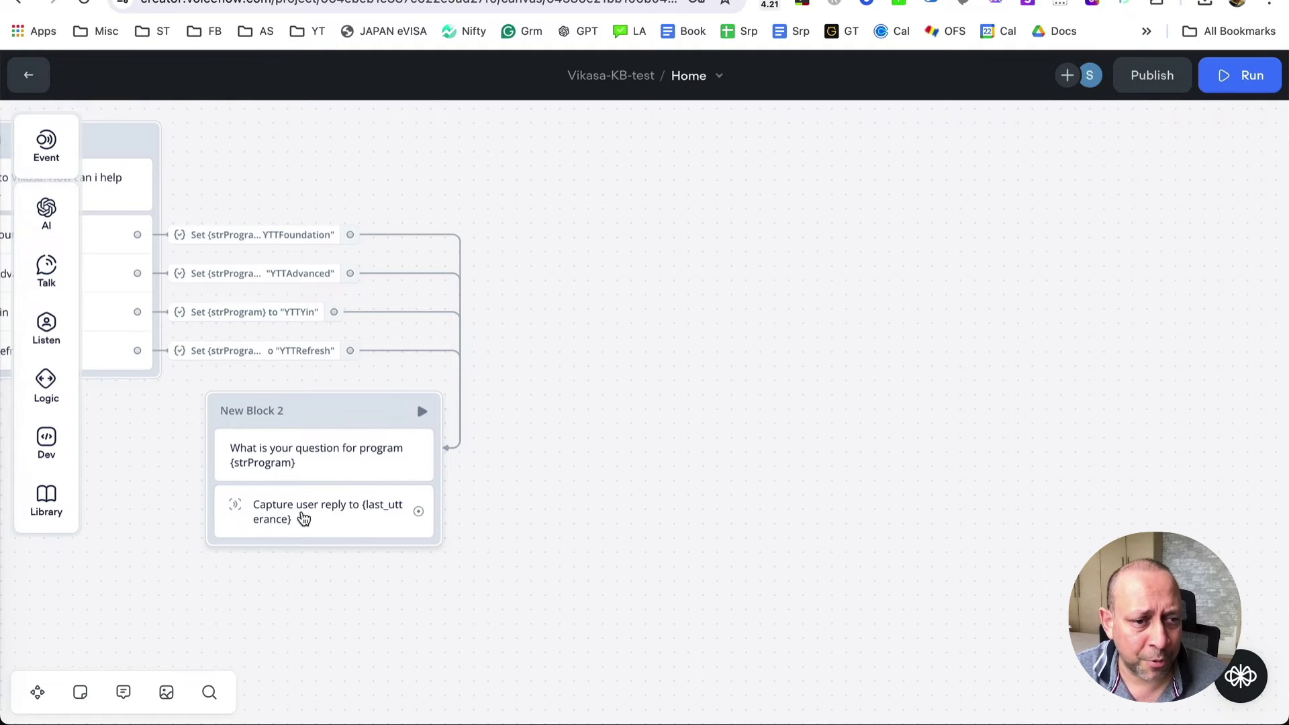
{"action": "left_click", "coordinate": [337, 516]}
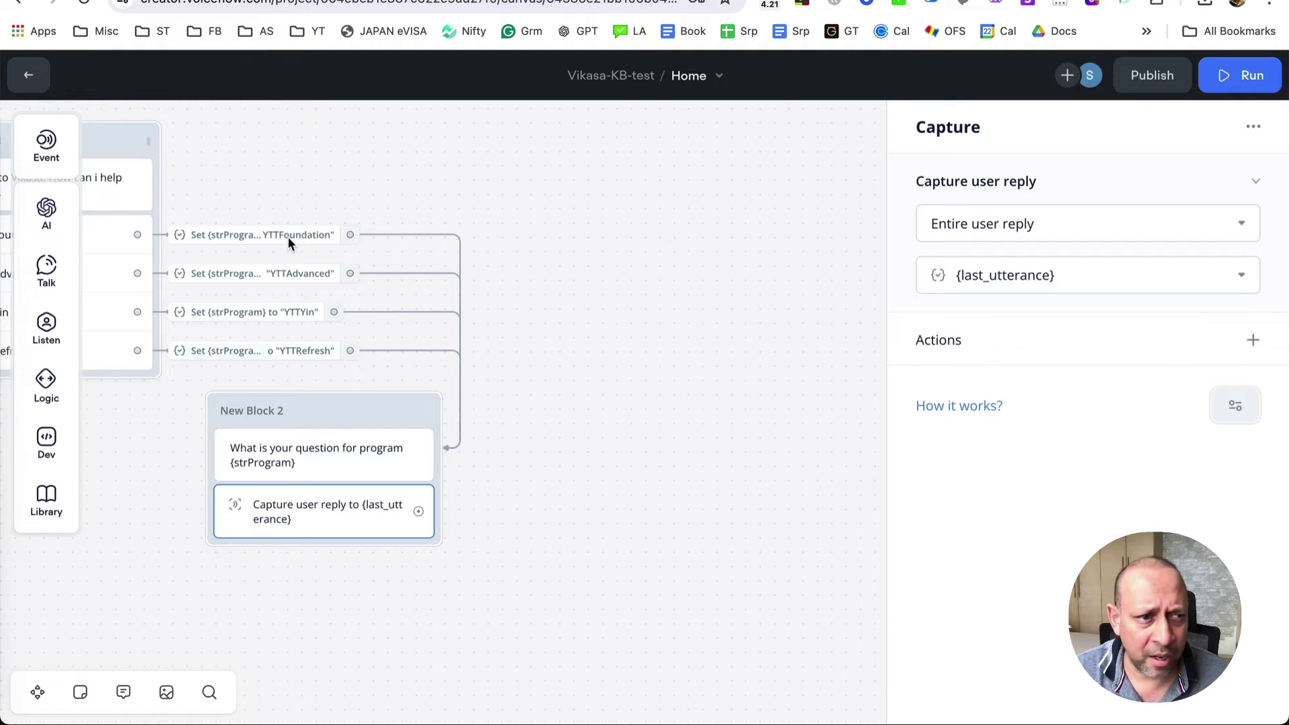
{"action": "mouse_move", "coordinate": [69, 260]}
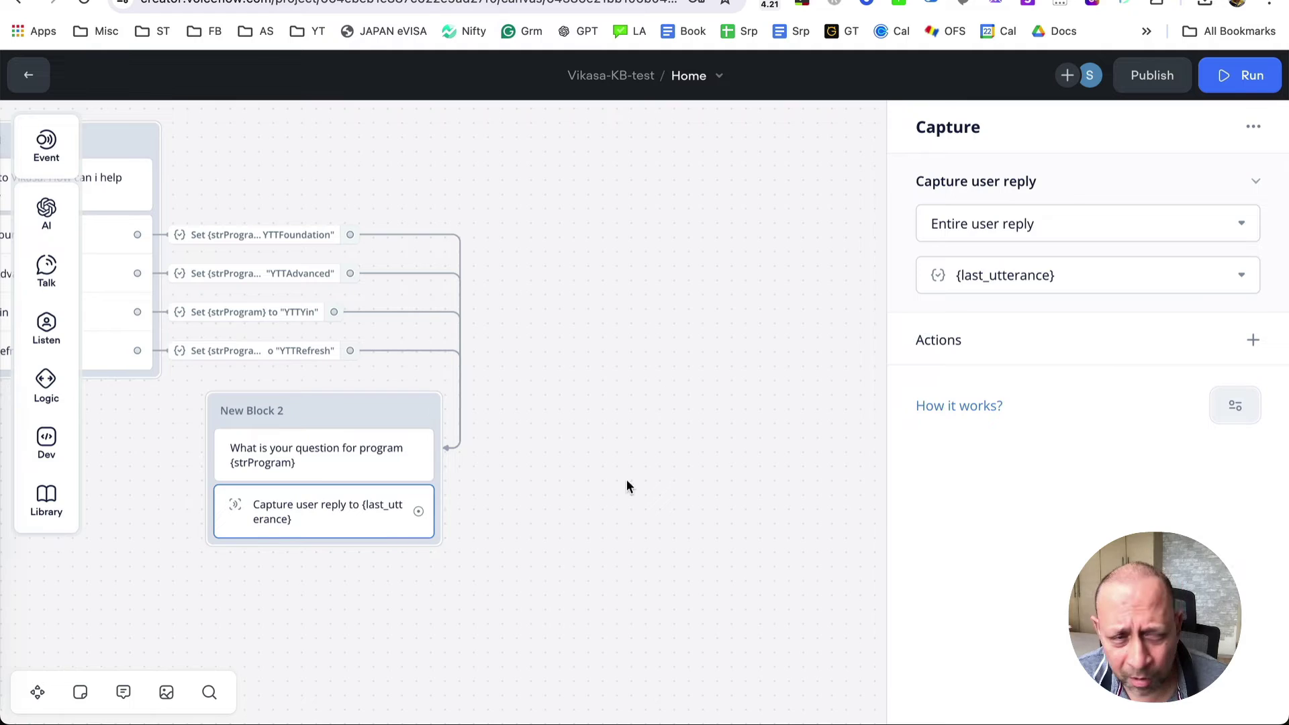
{"action": "left_click", "coordinate": [782, 408]}
Step: Leave the workflow editor and create a new project variable named questionAsked
{"action": "left_click", "coordinate": [28, 74]}
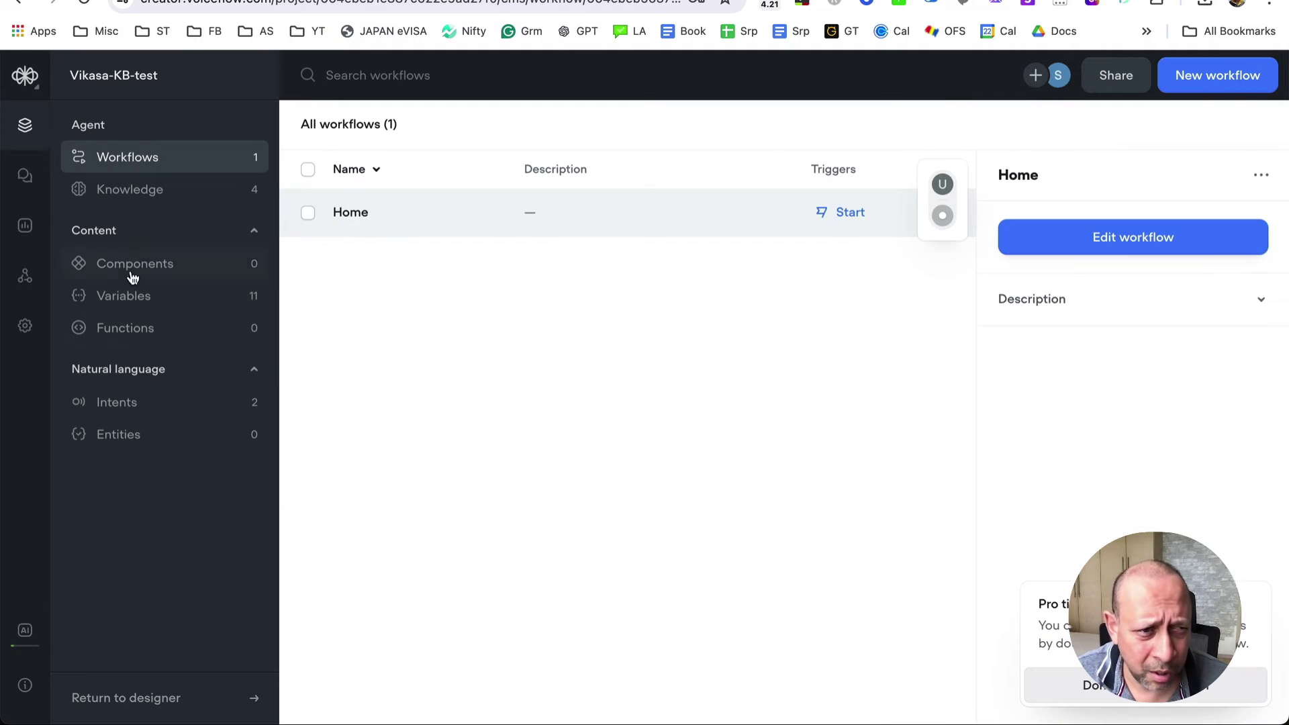
{"action": "left_click", "coordinate": [121, 296]}
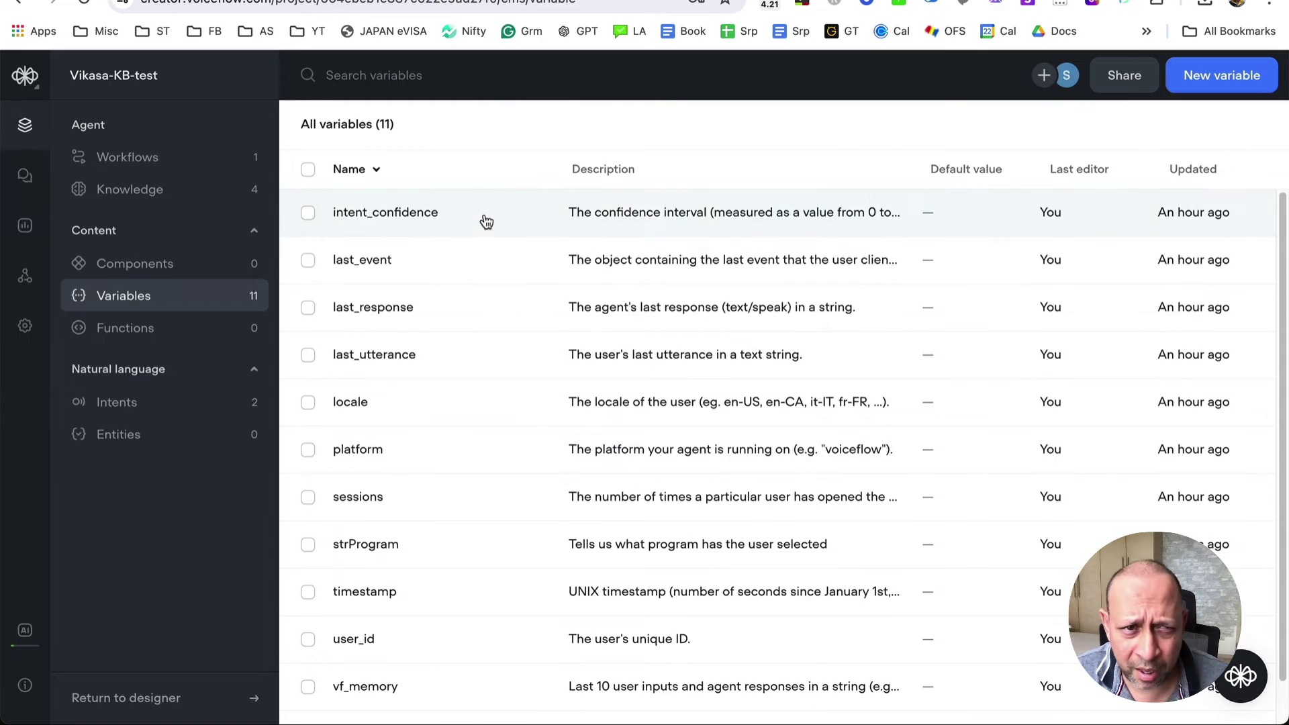
{"action": "left_click", "coordinate": [1220, 75]}
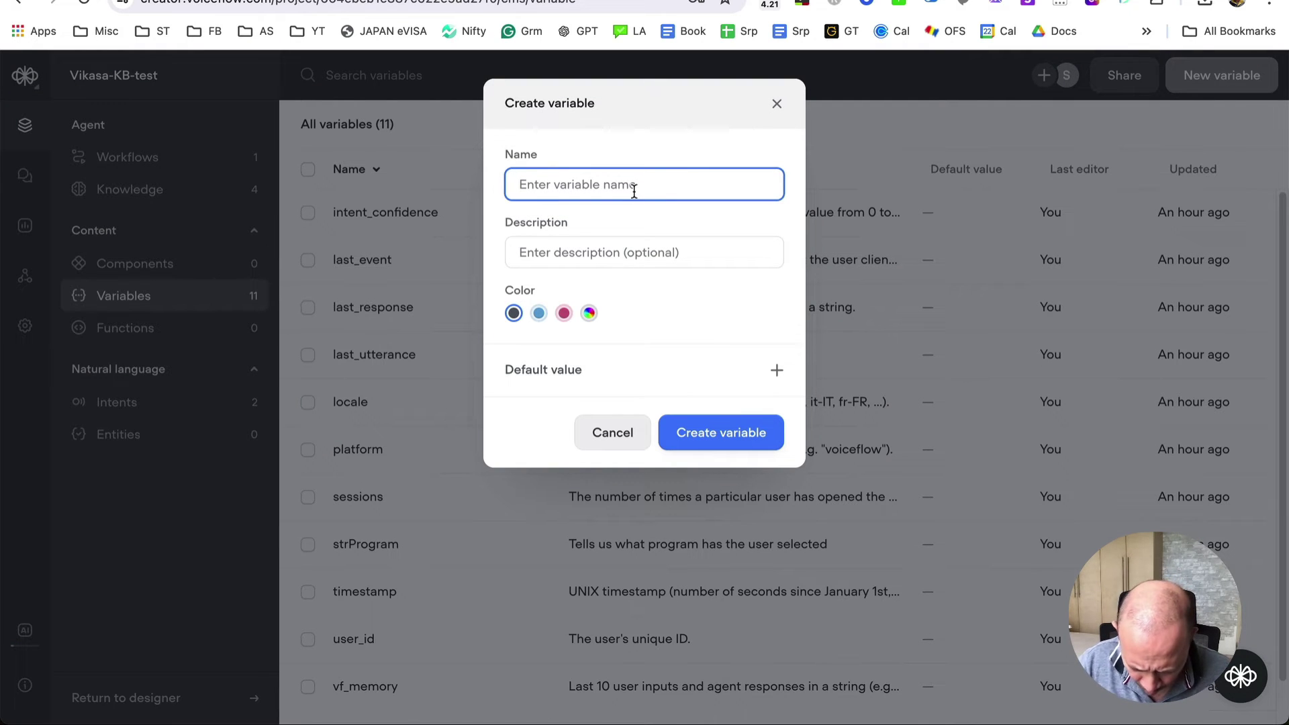
{"action": "type", "text": "questionAsked"}
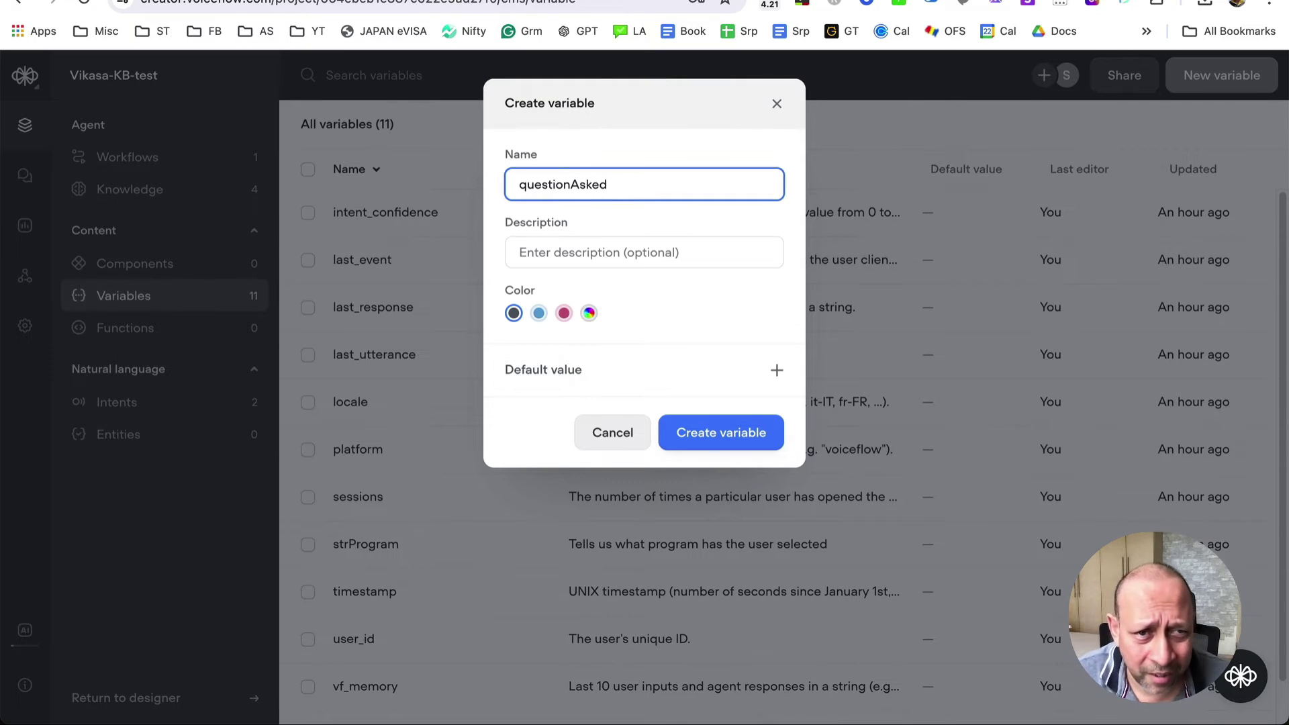
{"action": "left_click", "coordinate": [698, 435]}
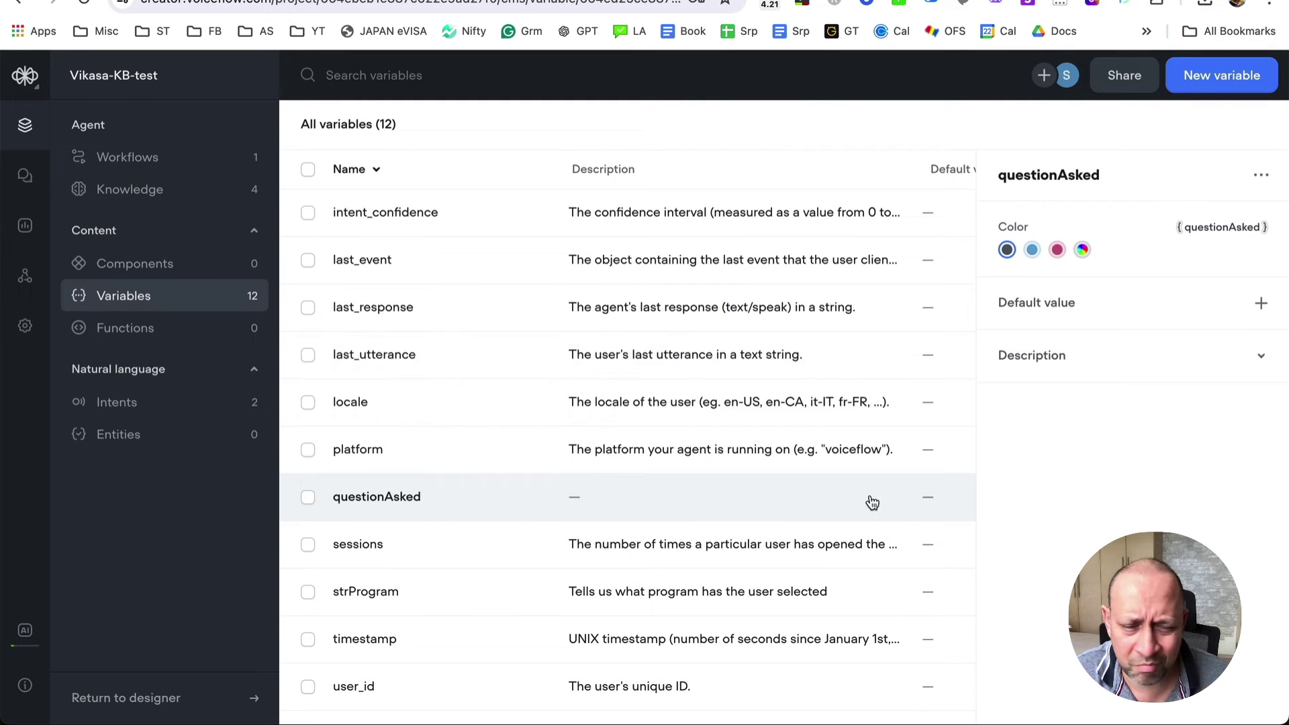
Step: Create another project variable named answer
{"action": "left_click", "coordinate": [1249, 86]}
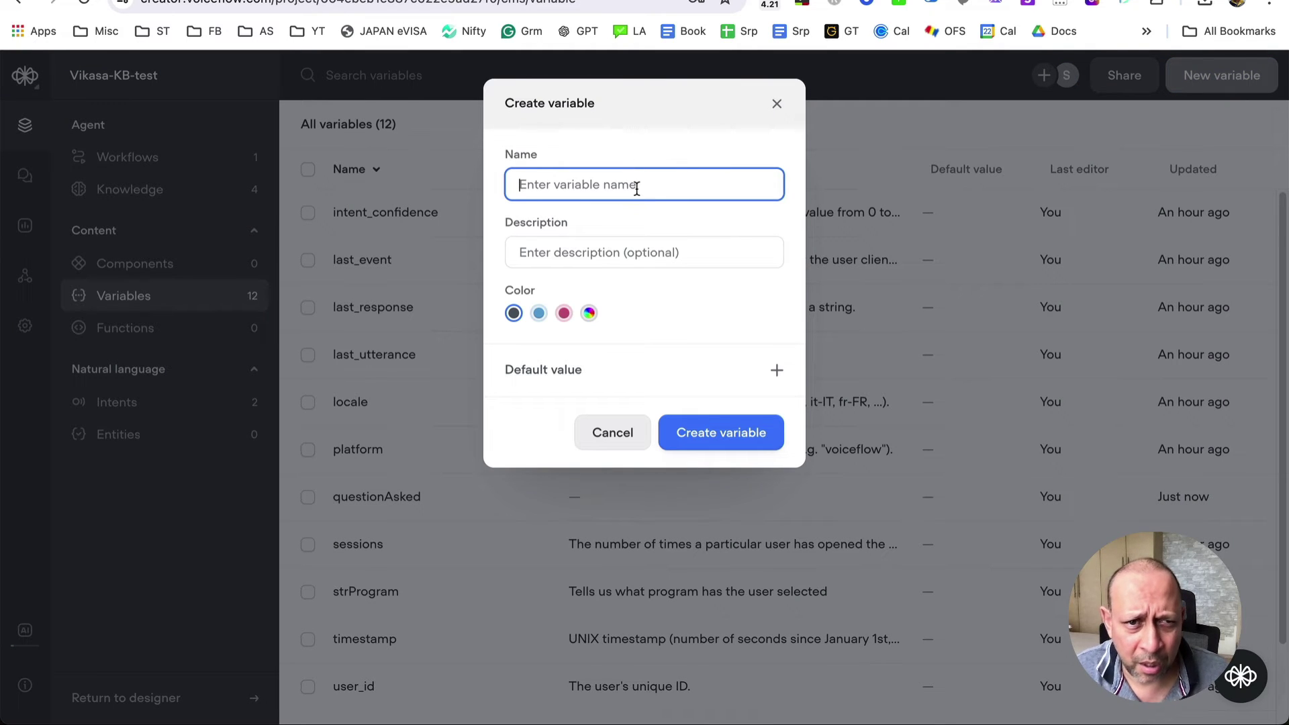
{"action": "type", "text": "an"}
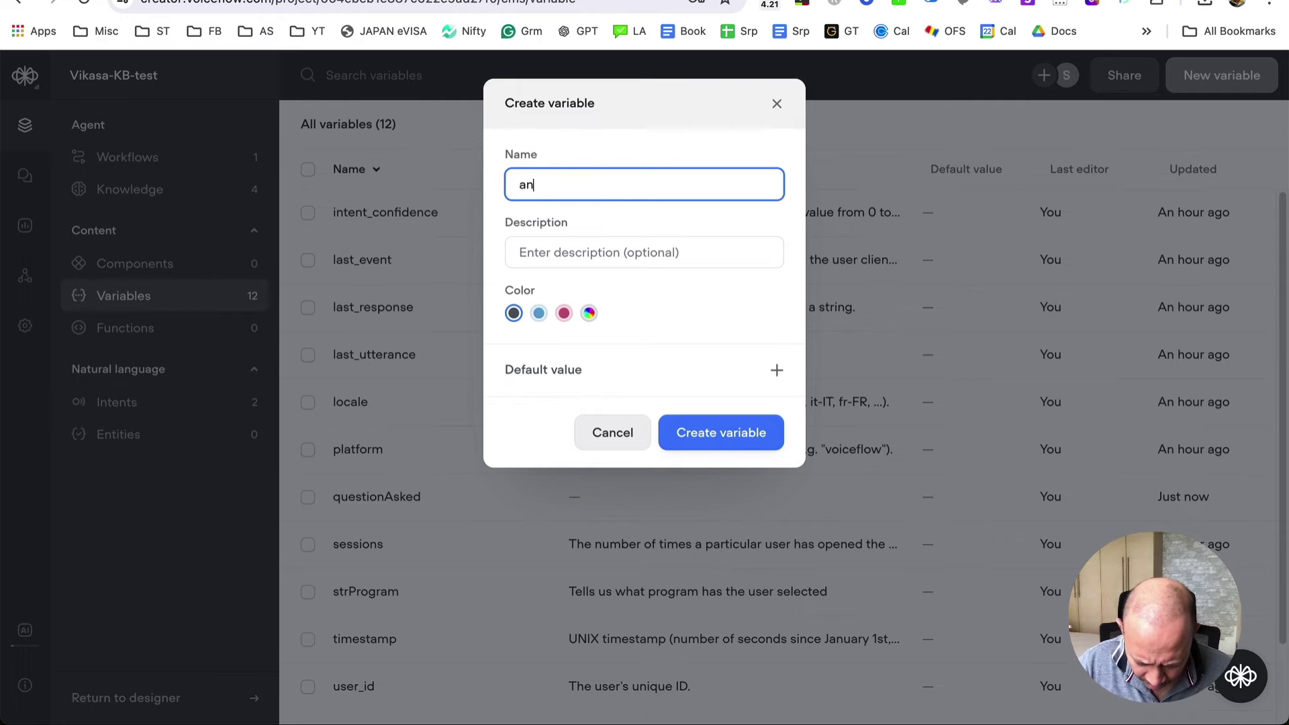
{"action": "type", "text": "swwer"}
{"action": "key", "text": "shift+Left"}
{"action": "key", "text": "shift+Left"}
{"action": "key", "text": "shift+Left"}
{"action": "key", "text": "shift+Left"}
{"action": "key", "text": "shift+Left"}
{"action": "key", "text": "shift+Left"}
{"action": "key", "text": "shift+Left"}
{"action": "type", "text": "answer"}
{"action": "left_click", "coordinate": [614, 296]}
{"action": "left_click", "coordinate": [735, 436]}
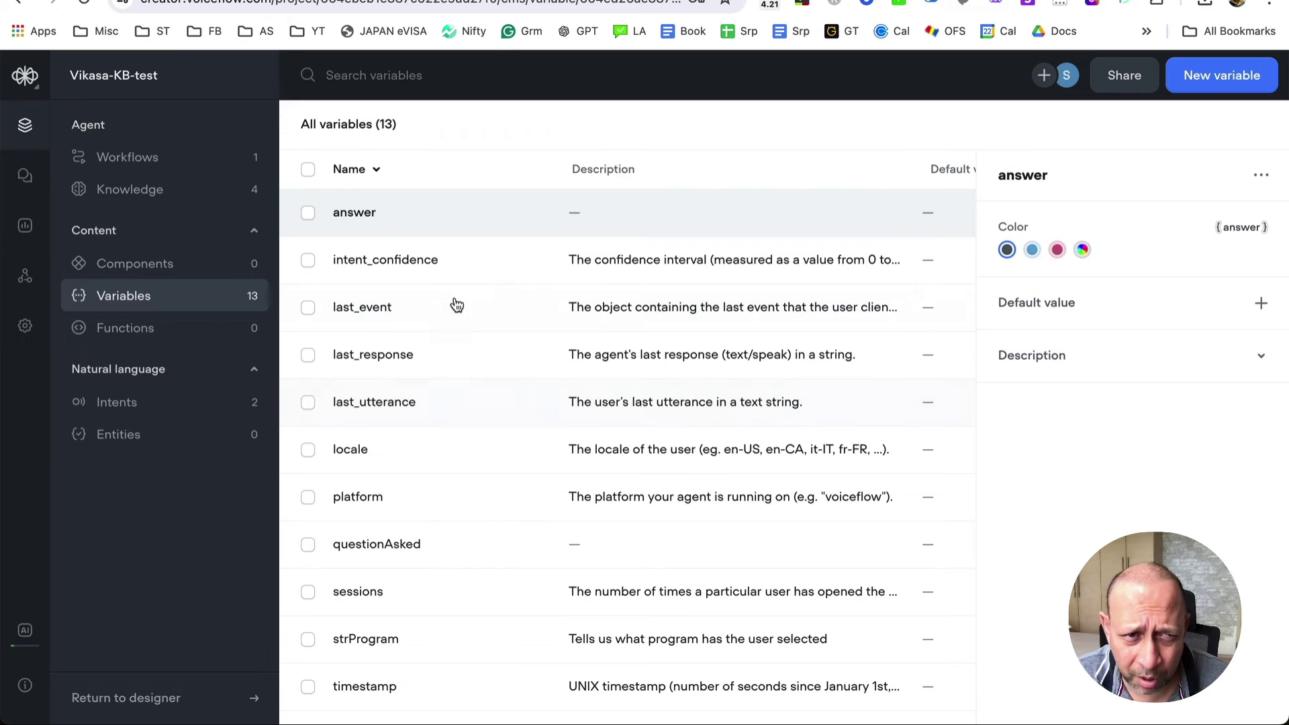
Step: Return to the workflows list and reopen the Home workflow for editing
{"action": "right_click", "coordinate": [648, 216]}
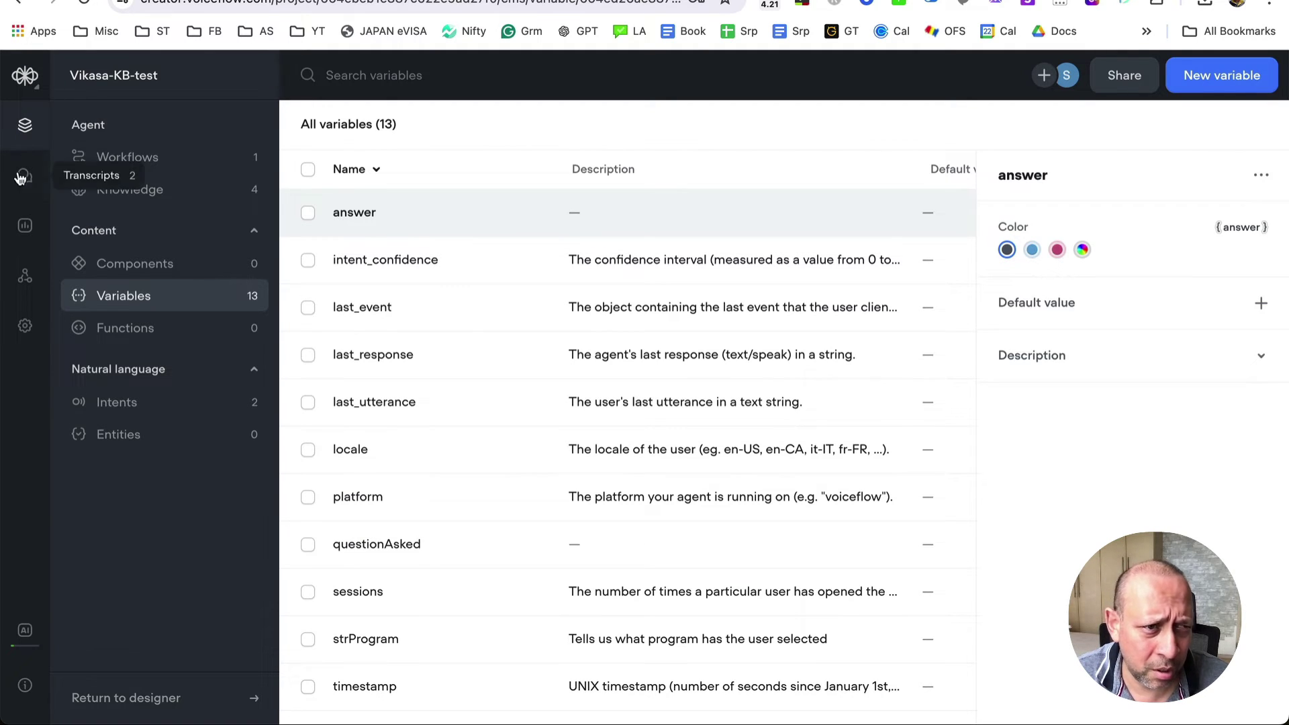
{"action": "left_click", "coordinate": [25, 130]}
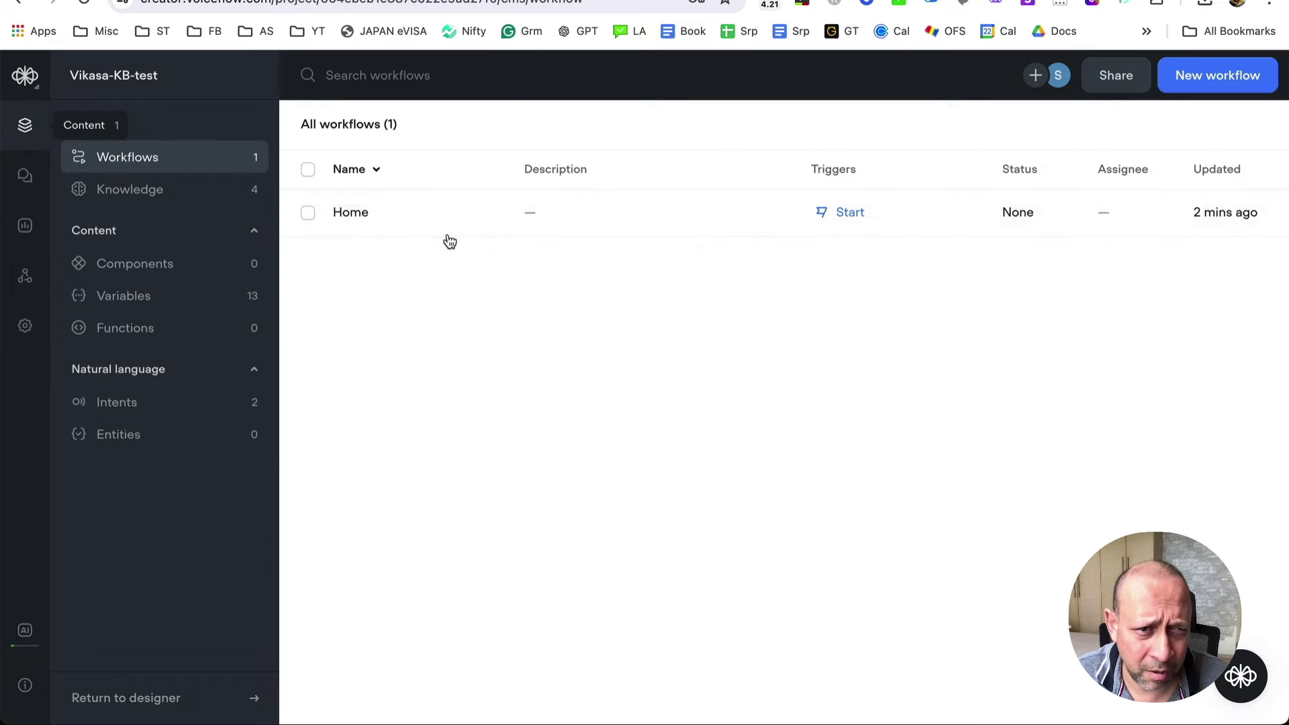
{"action": "left_click", "coordinate": [738, 228]}
{"action": "left_click", "coordinate": [1083, 247]}
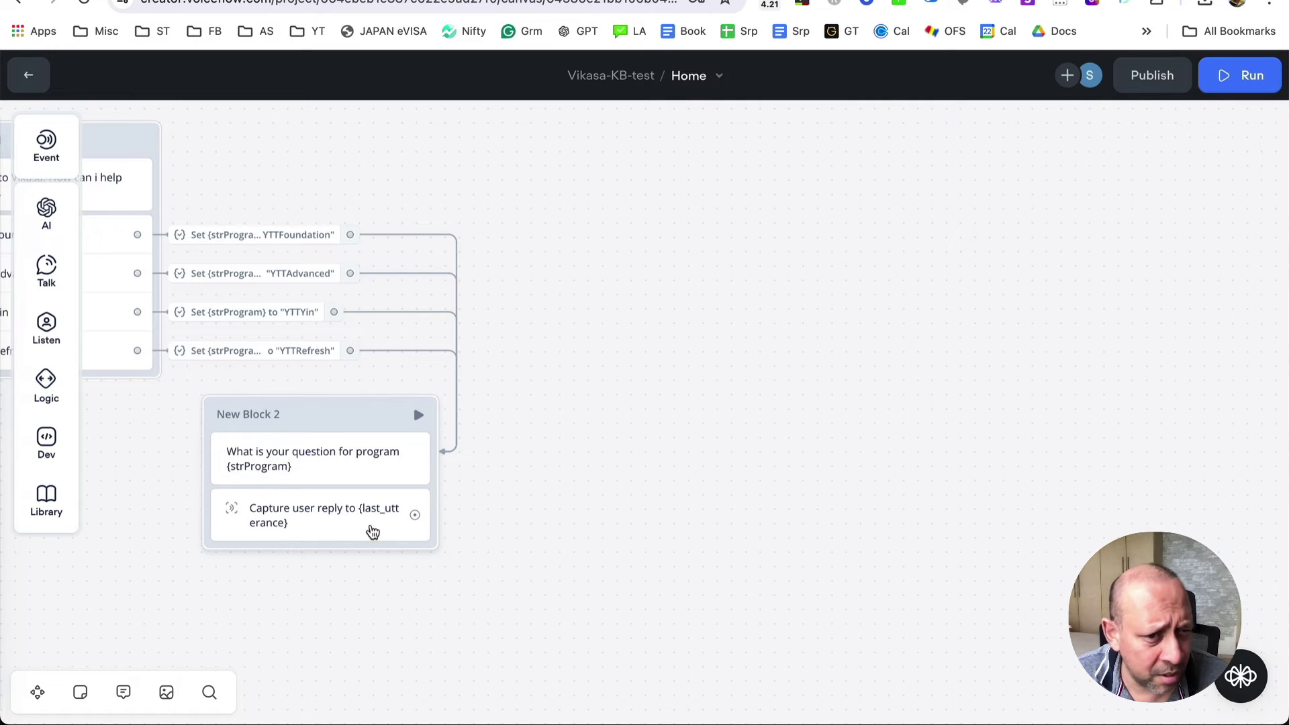
Step: Attach a Set variable action to the Capture step's output in New Block 2 and apply it to questionAsked
{"action": "left_click_drag", "start_coordinate": [415, 515], "coordinate": [534, 514]}
{"action": "mouse_move", "coordinate": [606, 494]}
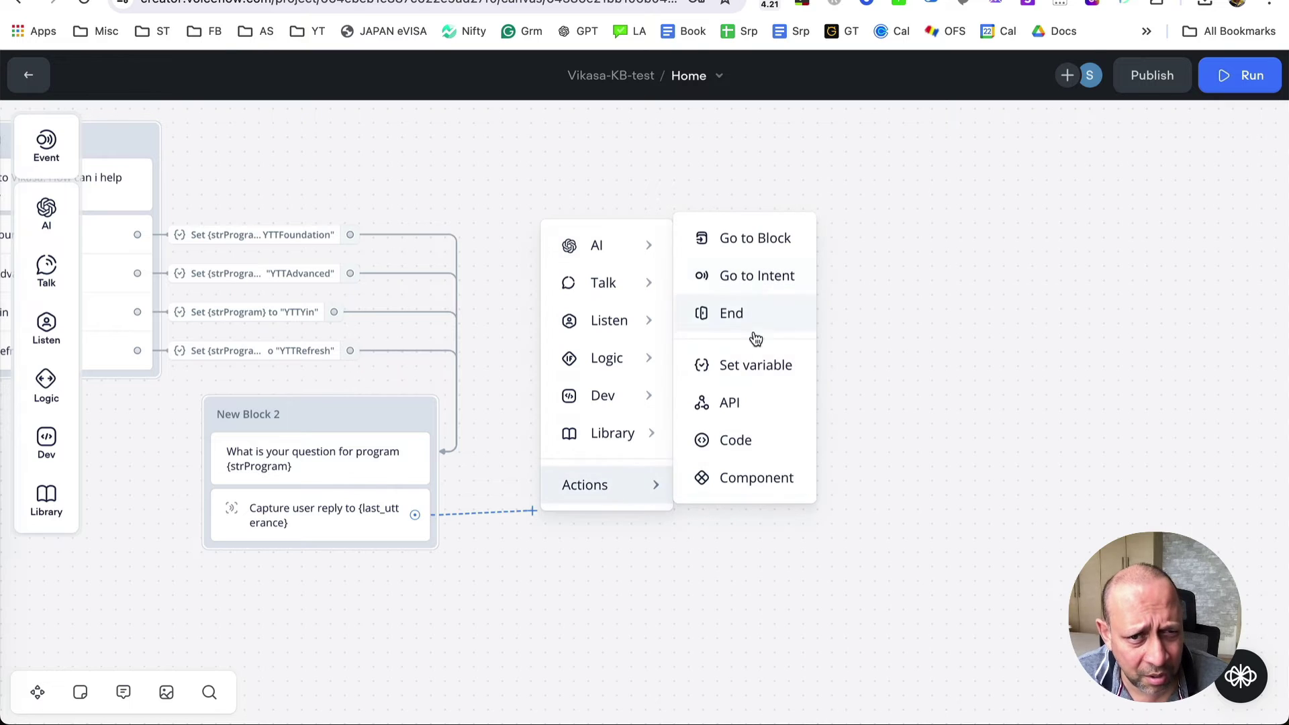
{"action": "left_click", "coordinate": [754, 373]}
{"action": "left_click", "coordinate": [1028, 224]}
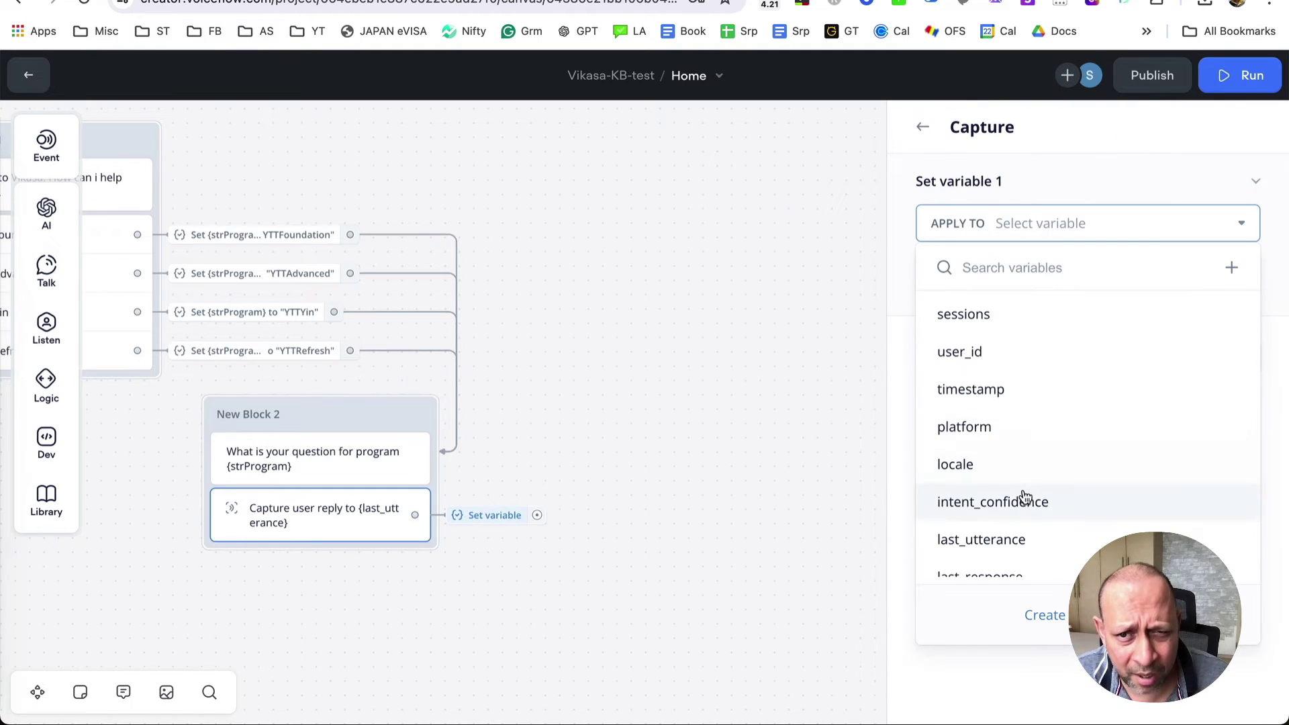
{"action": "scroll", "coordinate": [1020, 429], "scroll_direction": "down", "scroll_amount": 3}
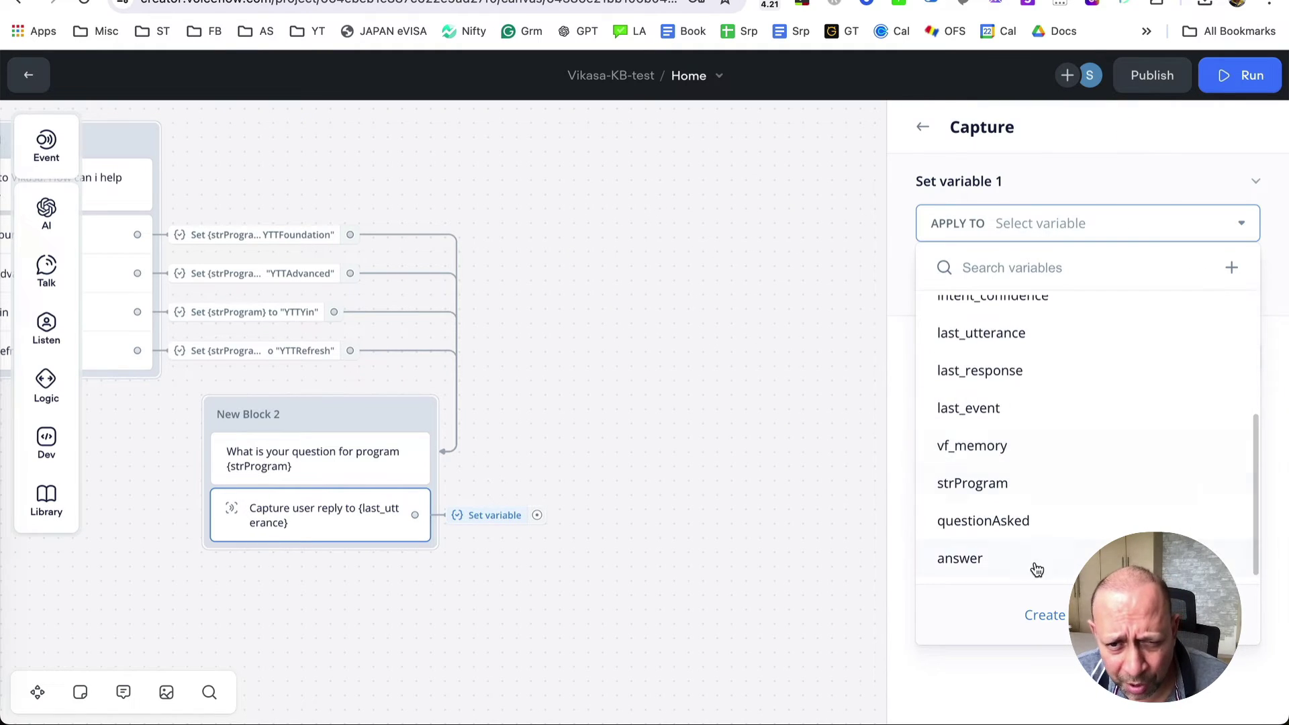
{"action": "left_click", "coordinate": [1013, 533]}
Step: Set the value assigned to questionAsked to the {last_utterance} variable
{"action": "left_click", "coordinate": [1019, 287]}
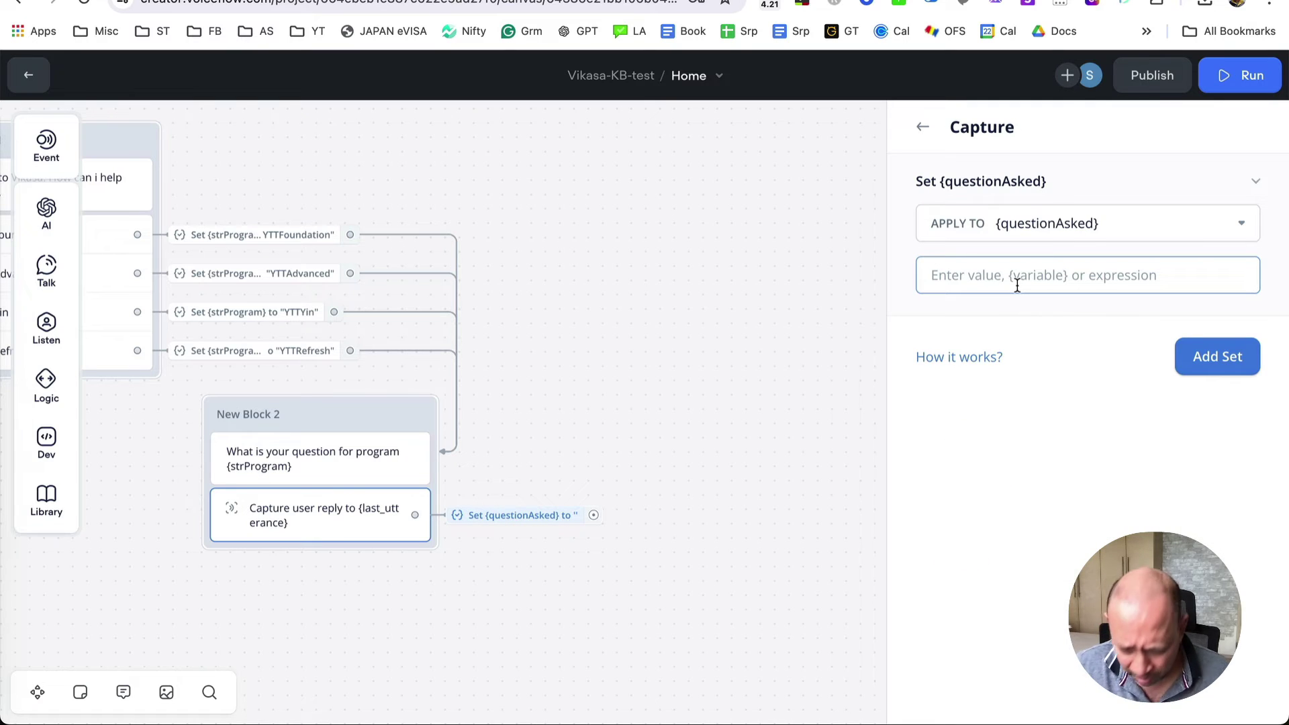
{"action": "type", "text": "{"}
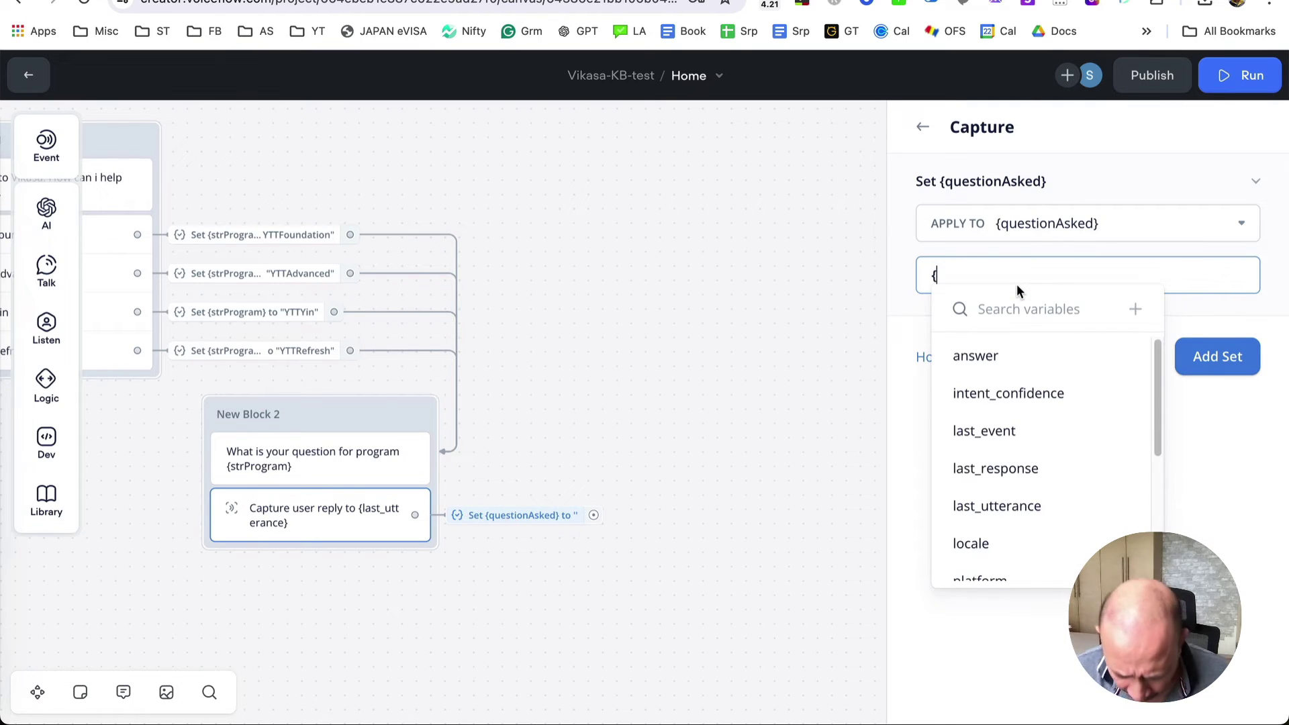
{"action": "type", "text": "last"}
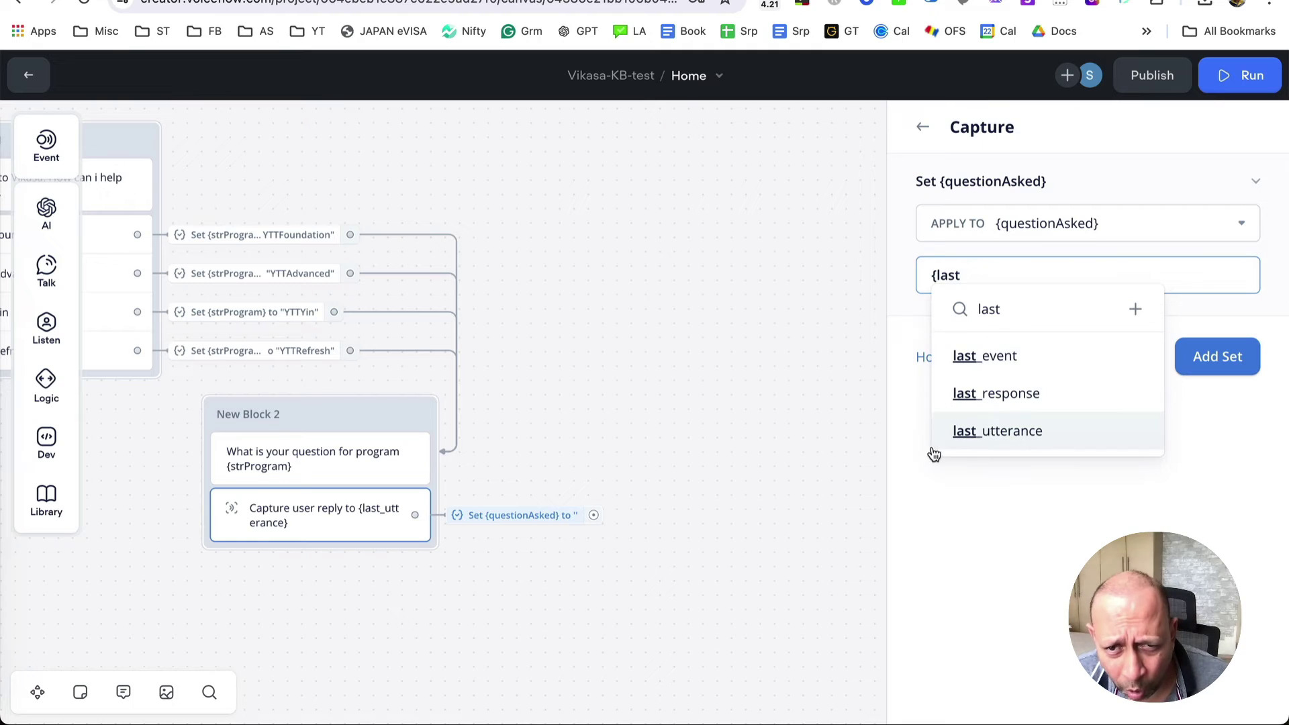
{"action": "left_click", "coordinate": [1008, 435]}
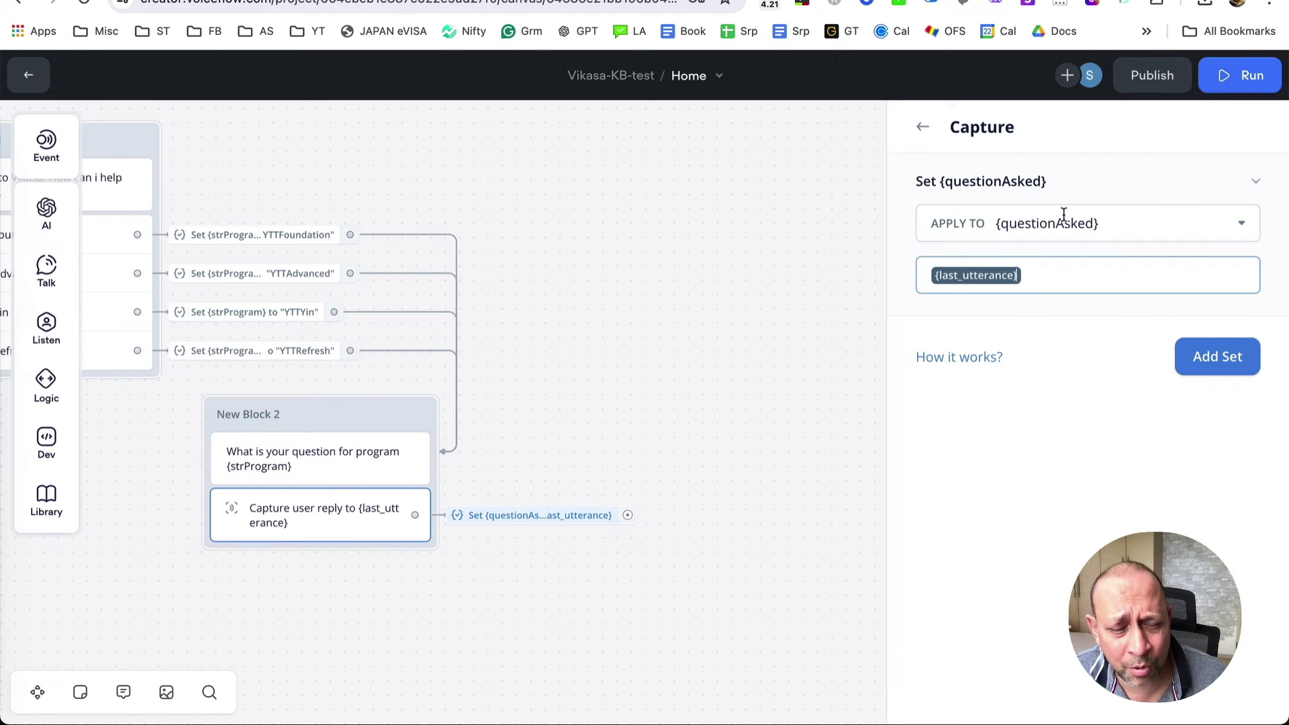
{"action": "left_click", "coordinate": [735, 446]}
Step: Connect a new Text block after the questionAsked action and start its reply with "strProgram = {strProgram}"
{"action": "left_click_drag", "start_coordinate": [627, 514], "coordinate": [702, 371]}
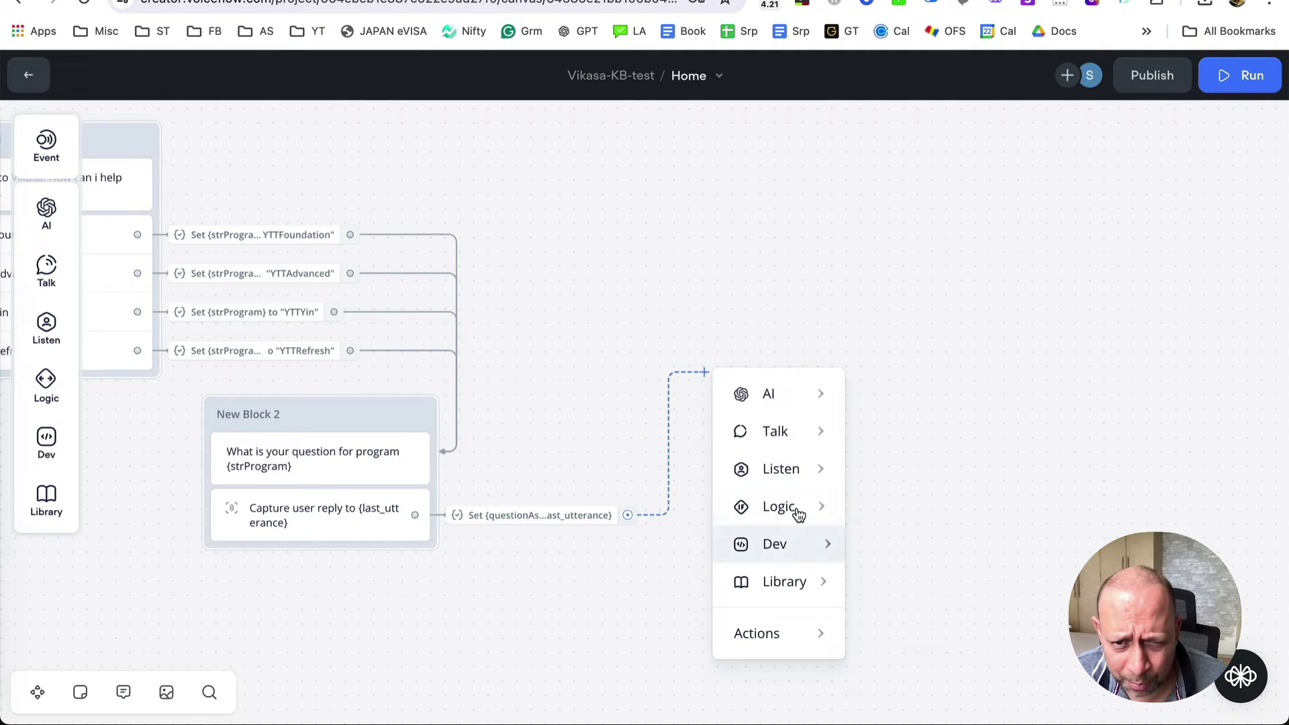
{"action": "mouse_move", "coordinate": [814, 435]}
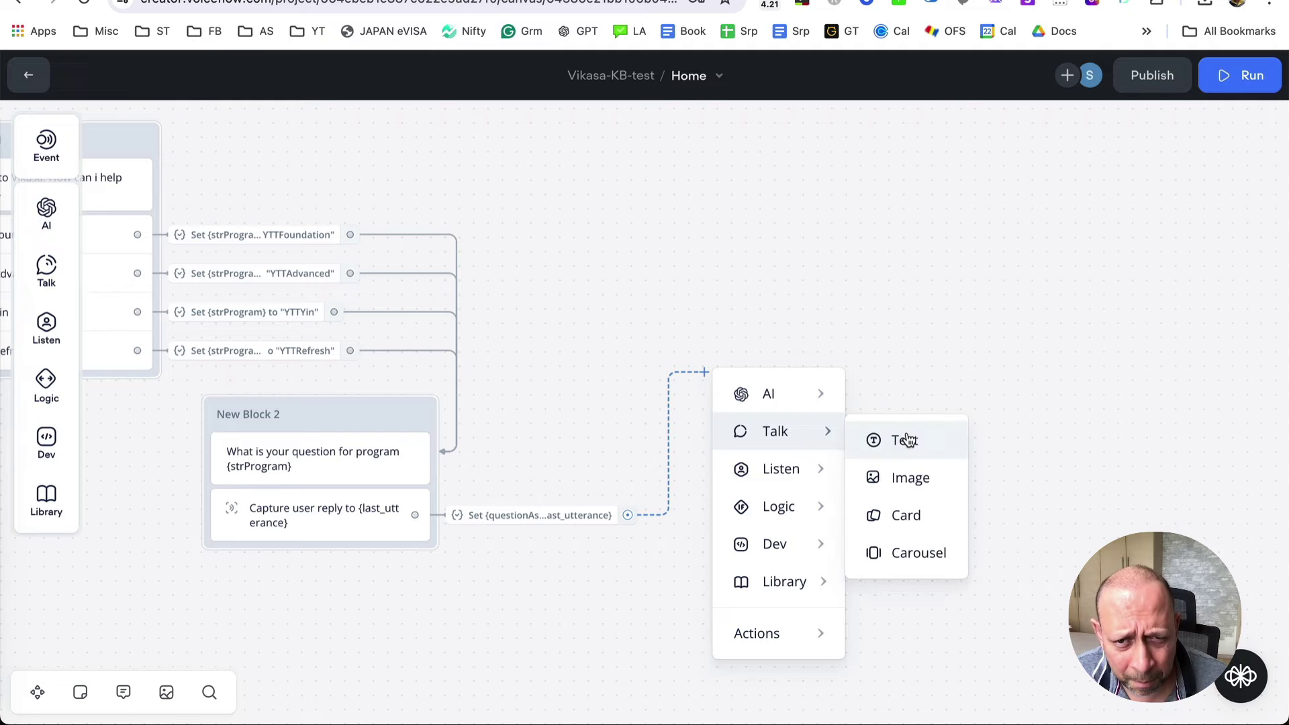
{"action": "left_click", "coordinate": [901, 437]}
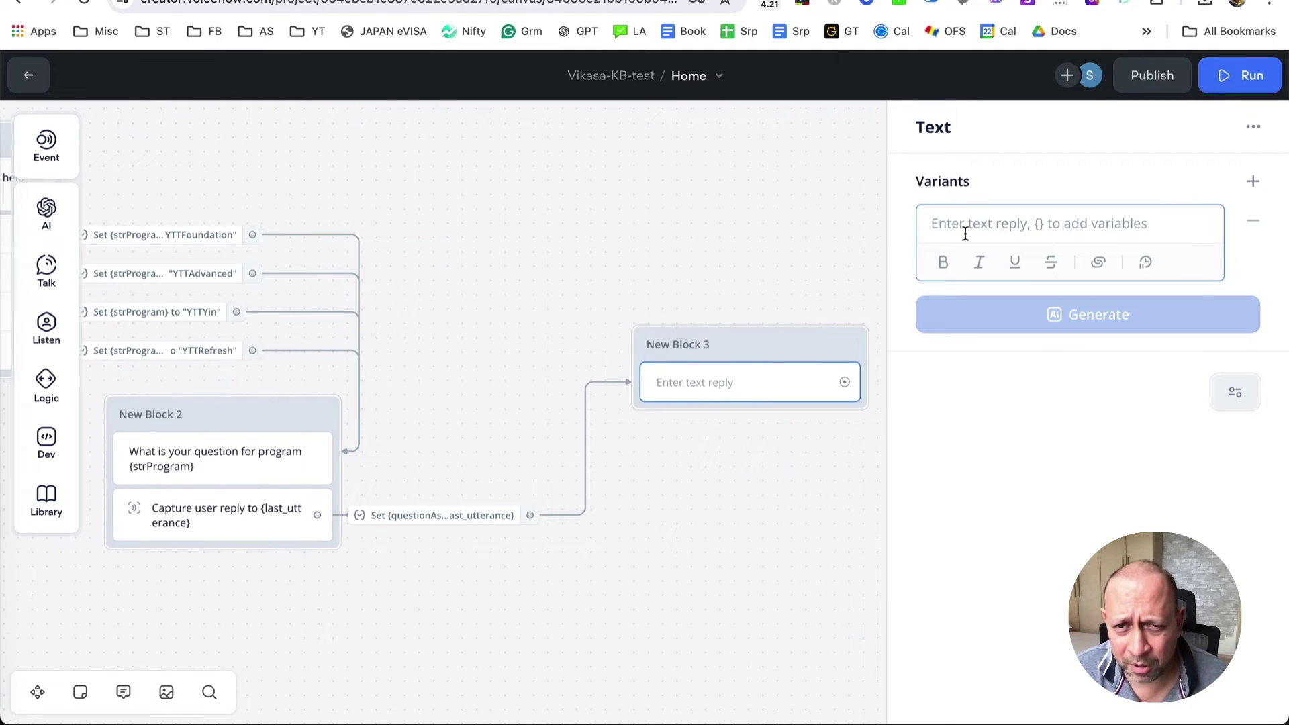
{"action": "type", "text": "strProgr"}
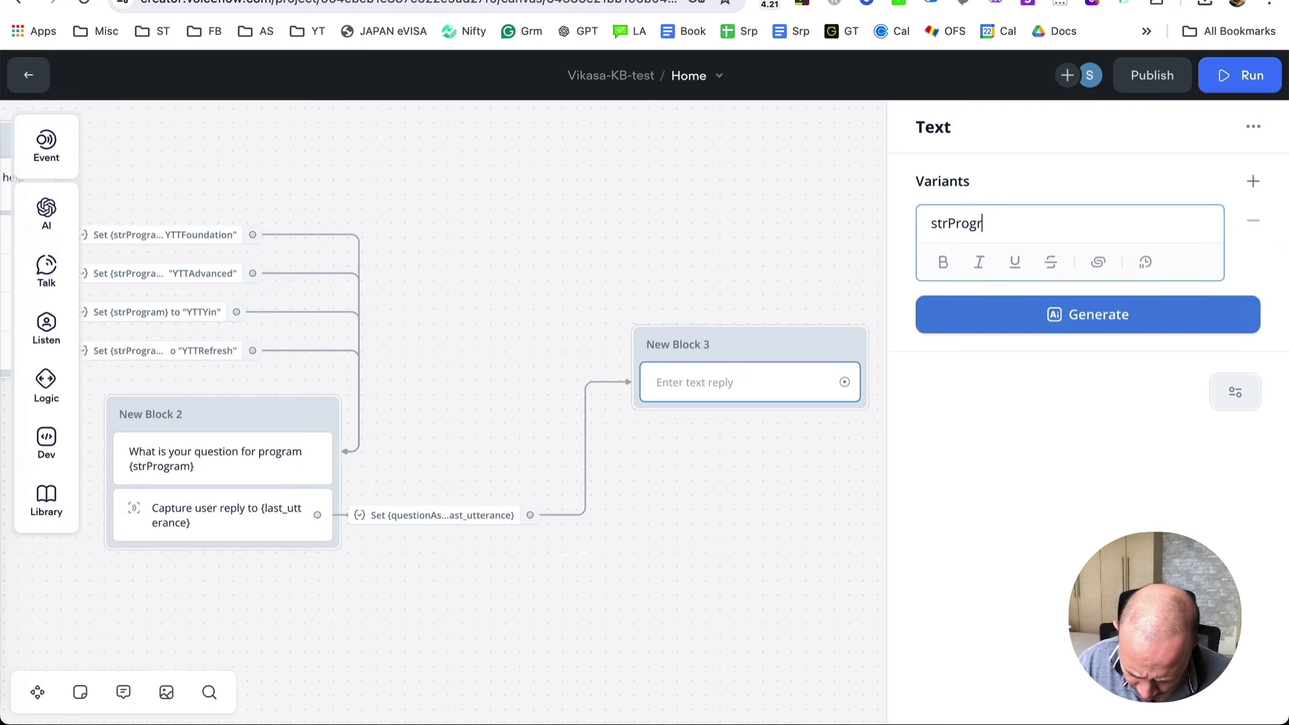
{"action": "type", "text": "am = {"}
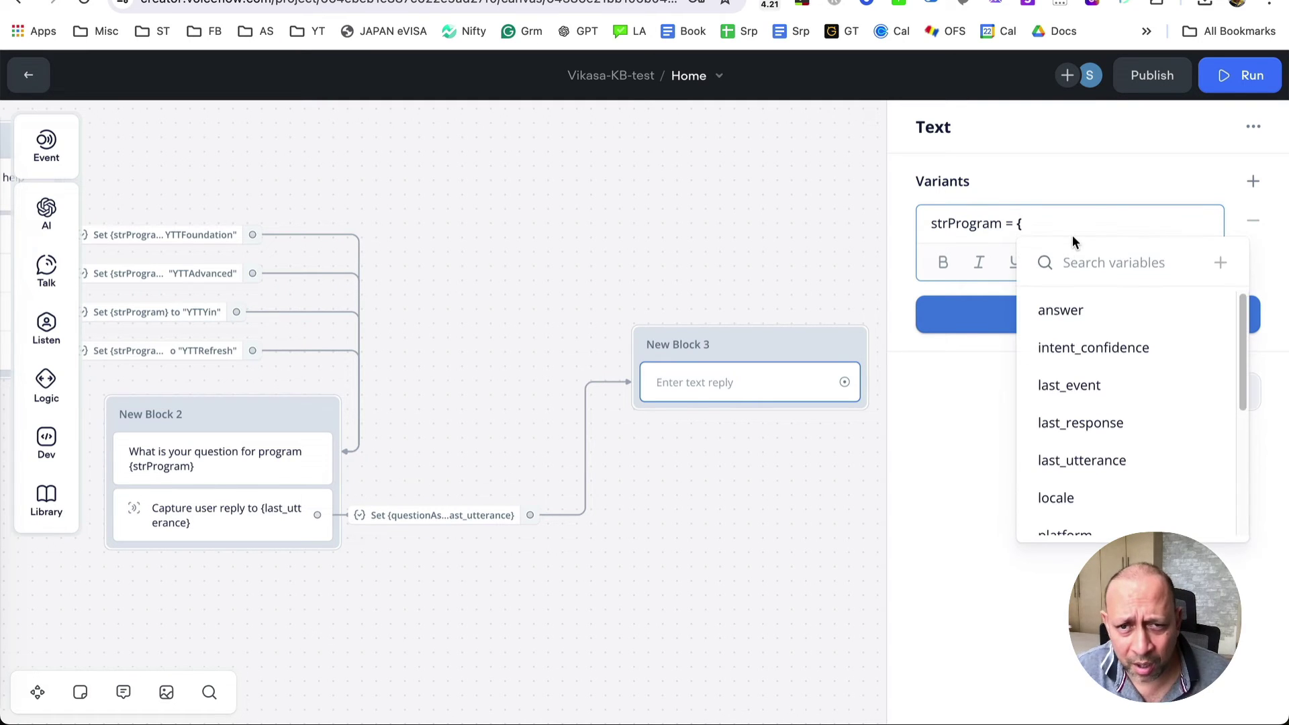
{"action": "type", "text": "str"}
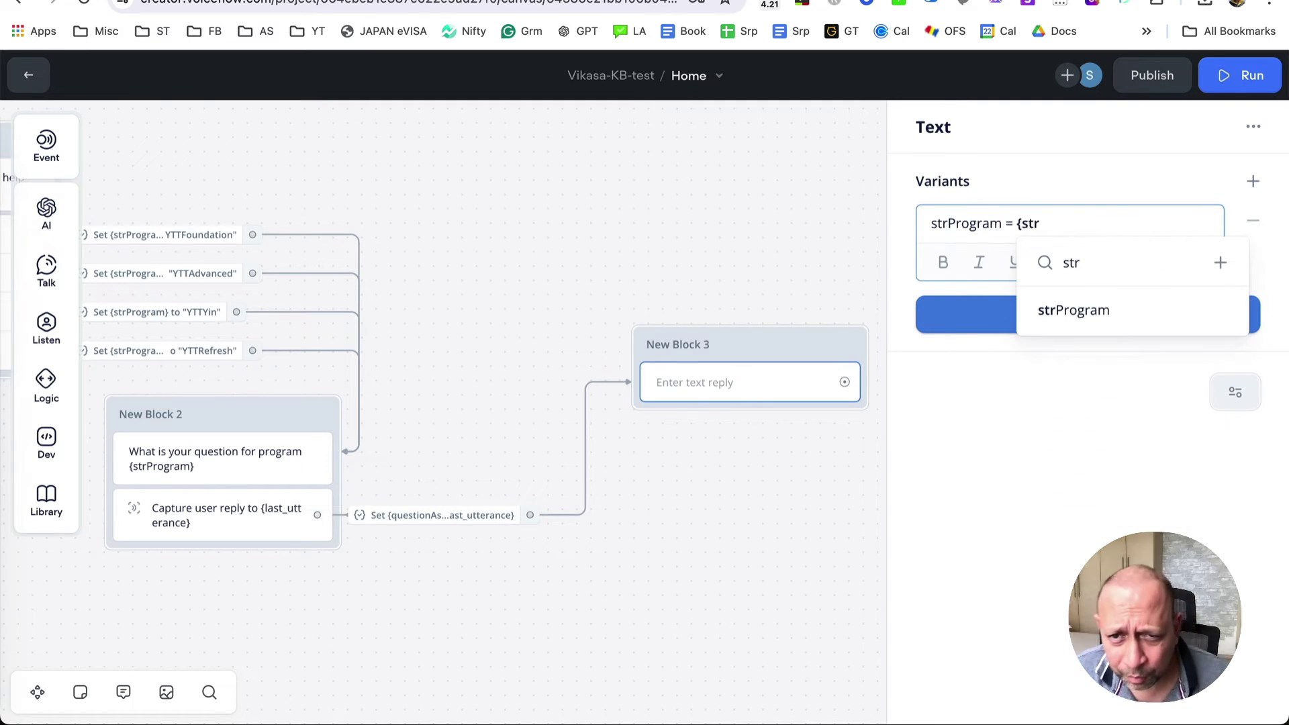
{"action": "left_click", "coordinate": [1072, 308]}
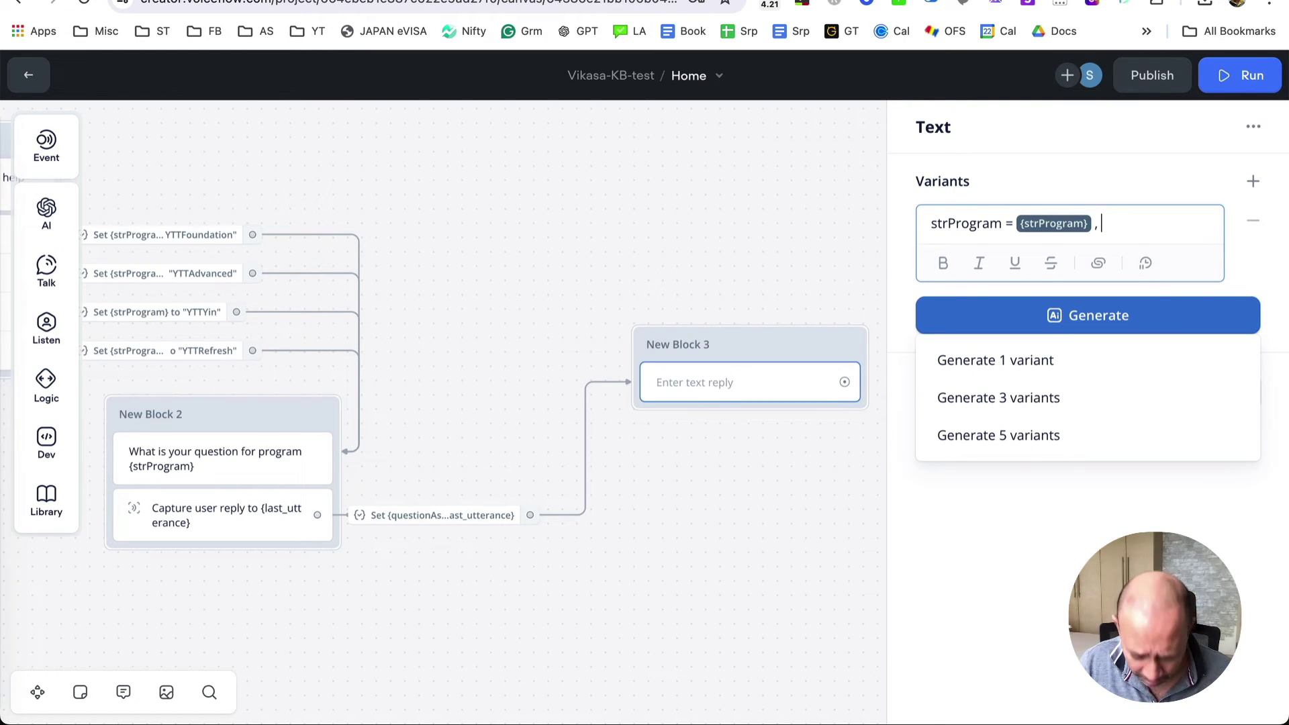
Step: Extend the text reply with ", questionAsked = {questionAsked}" and shift New Block 3 slightly closer to New Block 2
{"action": "type", "text": "question"}
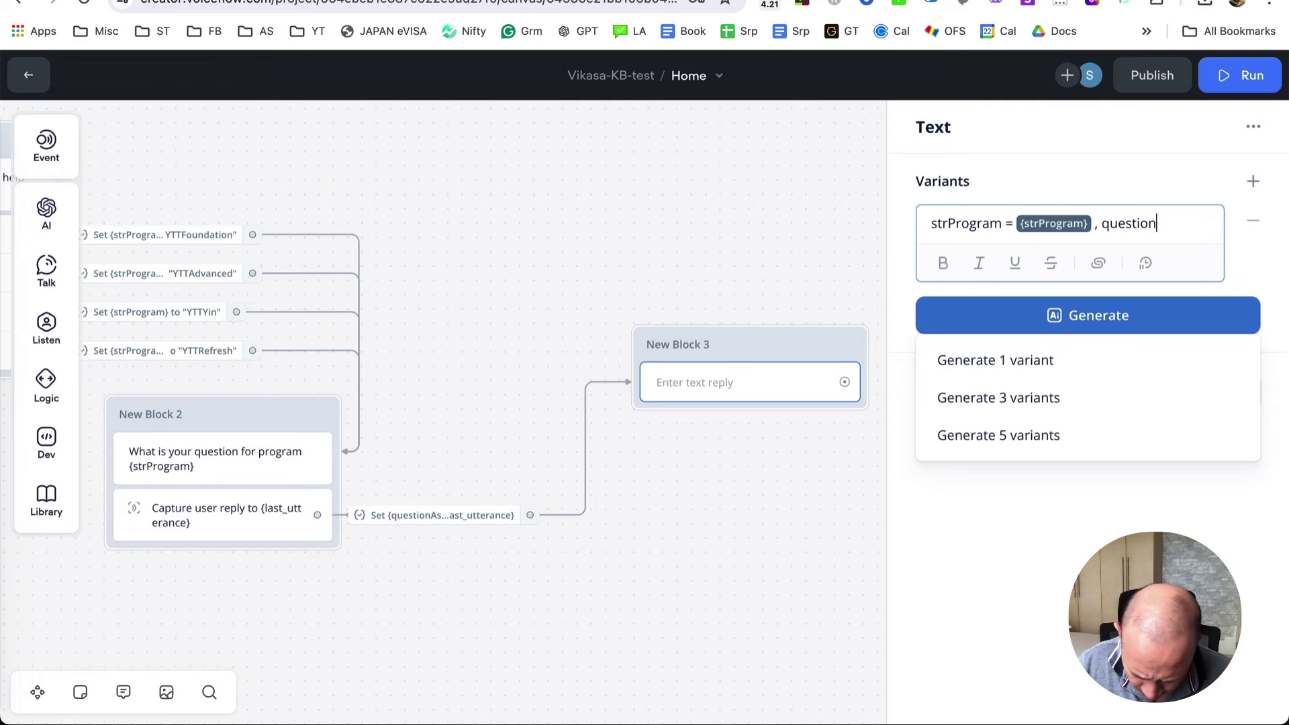
{"action": "type", "text": "Asked"}
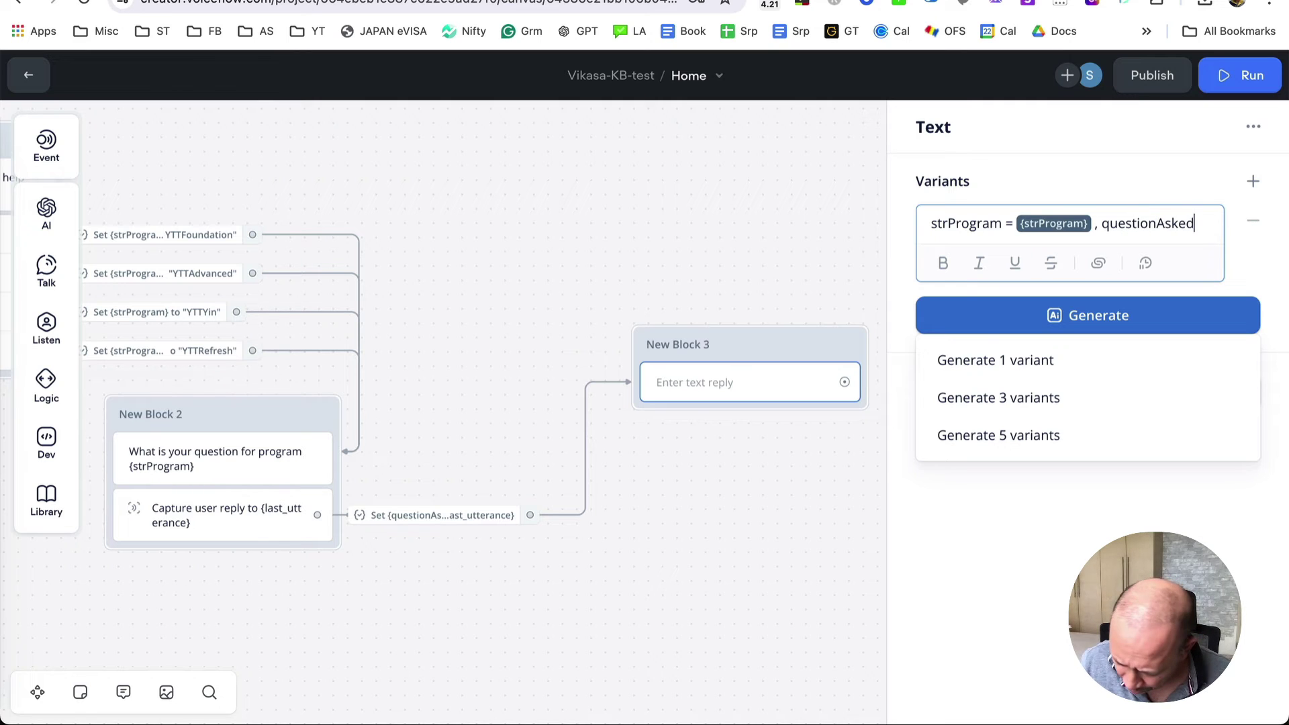
{"action": "type", "text": " = {"}
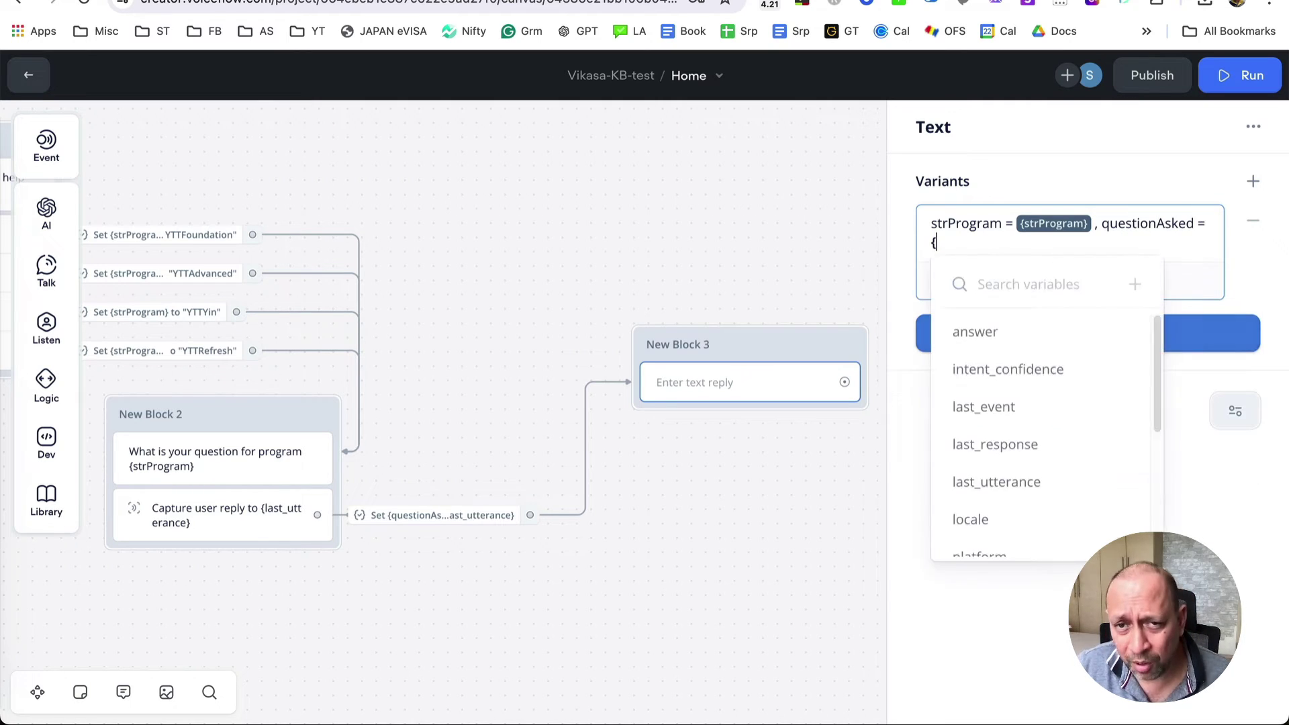
{"action": "type", "text": "qu"}
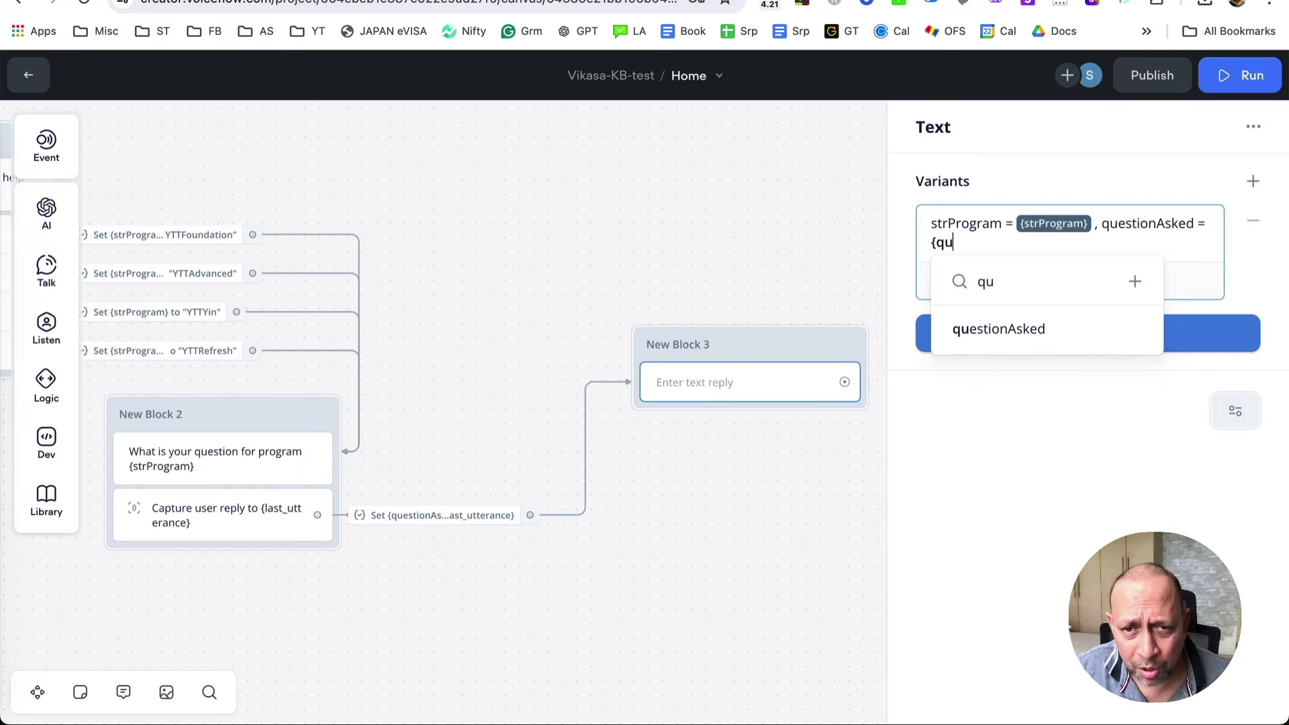
{"action": "left_click", "coordinate": [1039, 330]}
{"action": "left_click", "coordinate": [715, 592]}
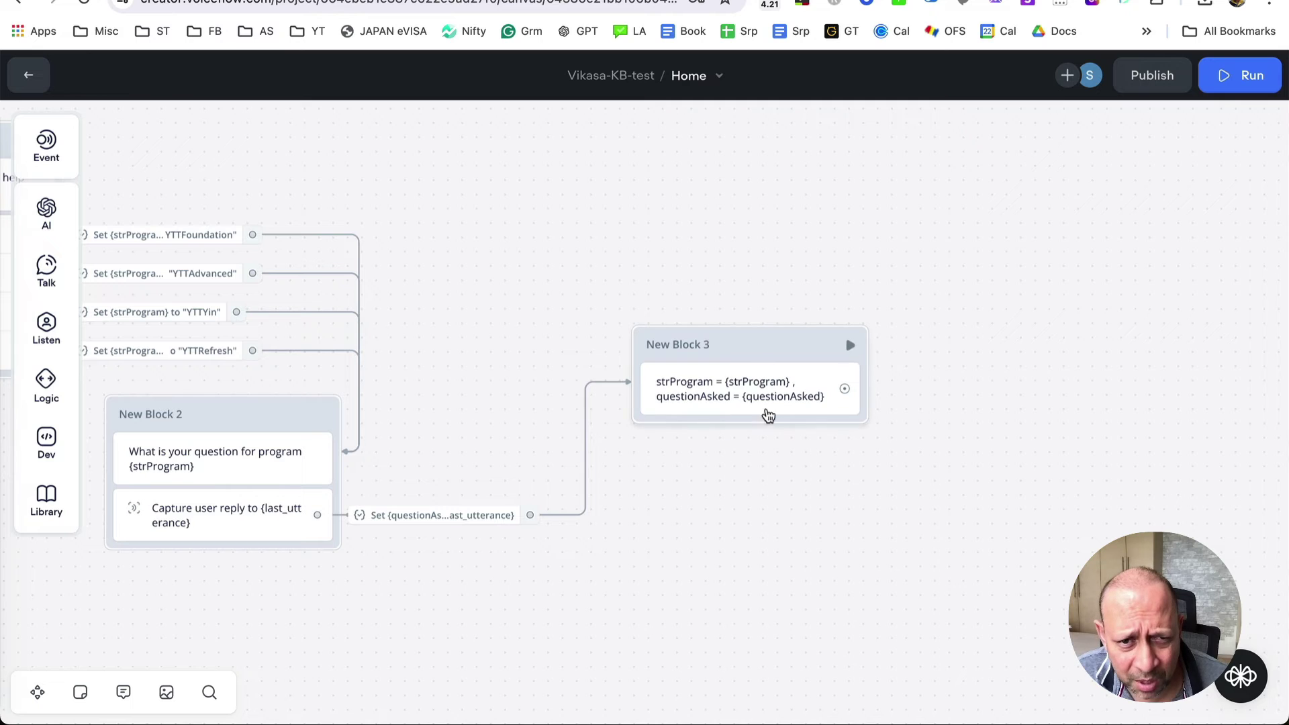
{"action": "left_click_drag", "start_coordinate": [727, 329], "coordinate": [695, 321]}
Step: Test the prototype by choosing YTT Advanced and asking "what are the strt dates for the program?", and return to the editor
{"action": "scroll", "coordinate": [909, 584], "scroll_direction": "left", "scroll_amount": 10}
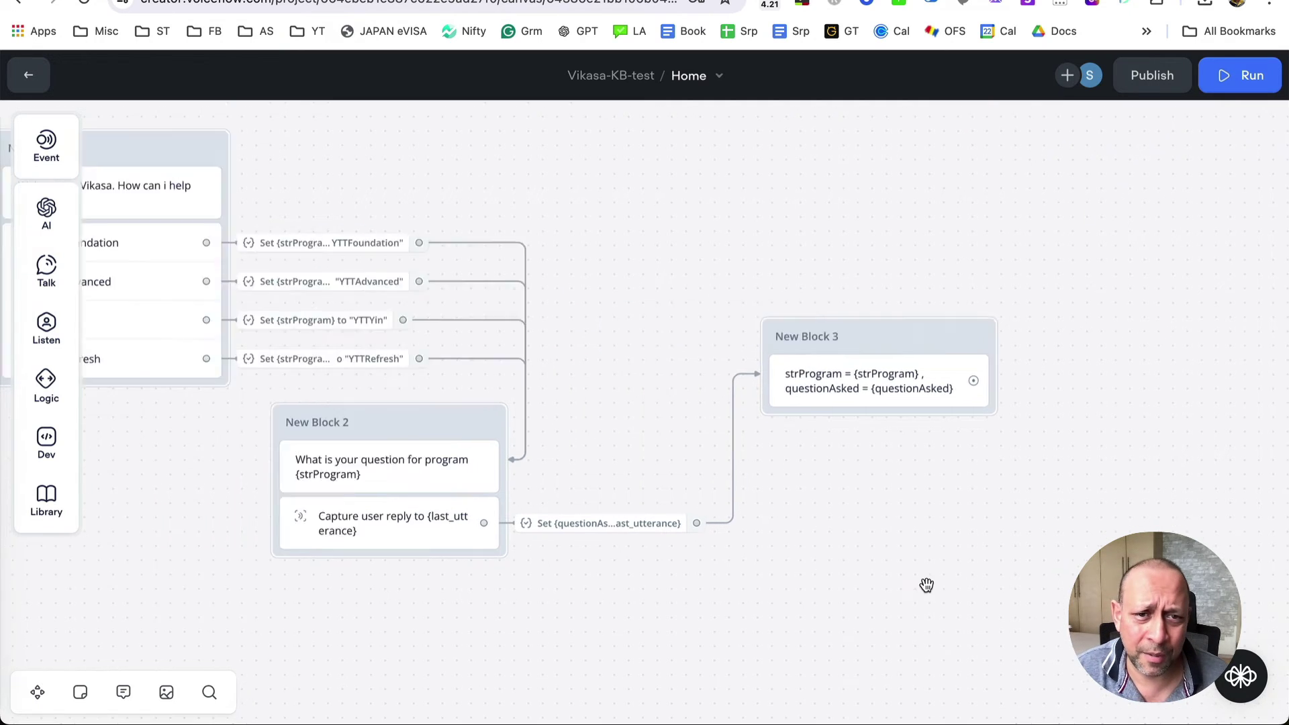
{"action": "left_click", "coordinate": [464, 154]}
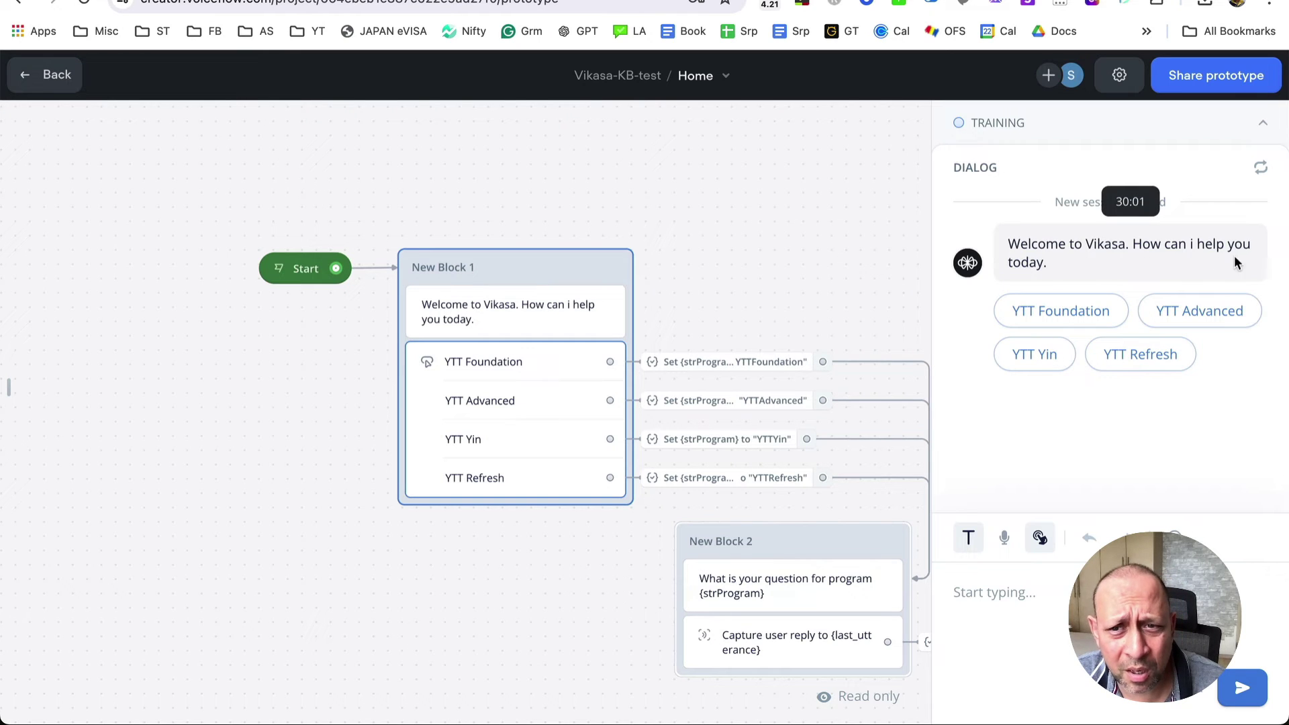
{"action": "left_click", "coordinate": [1205, 315]}
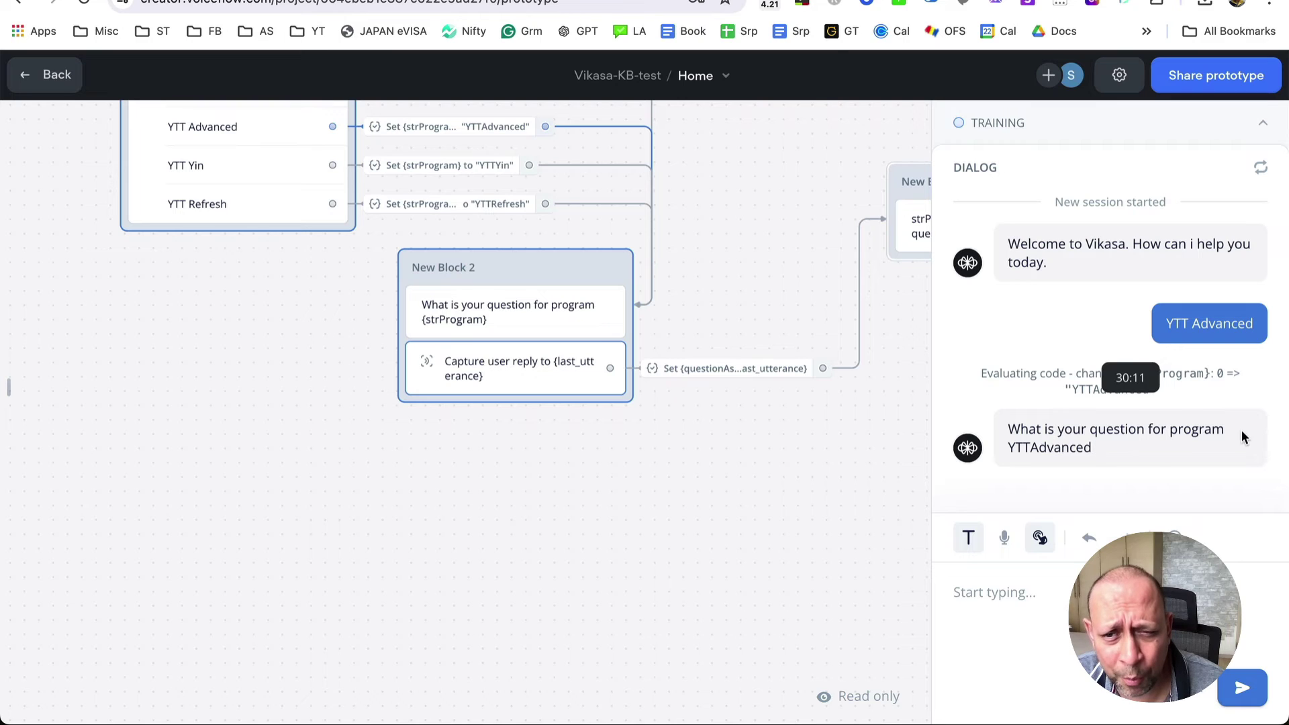
{"action": "left_click", "coordinate": [1029, 598]}
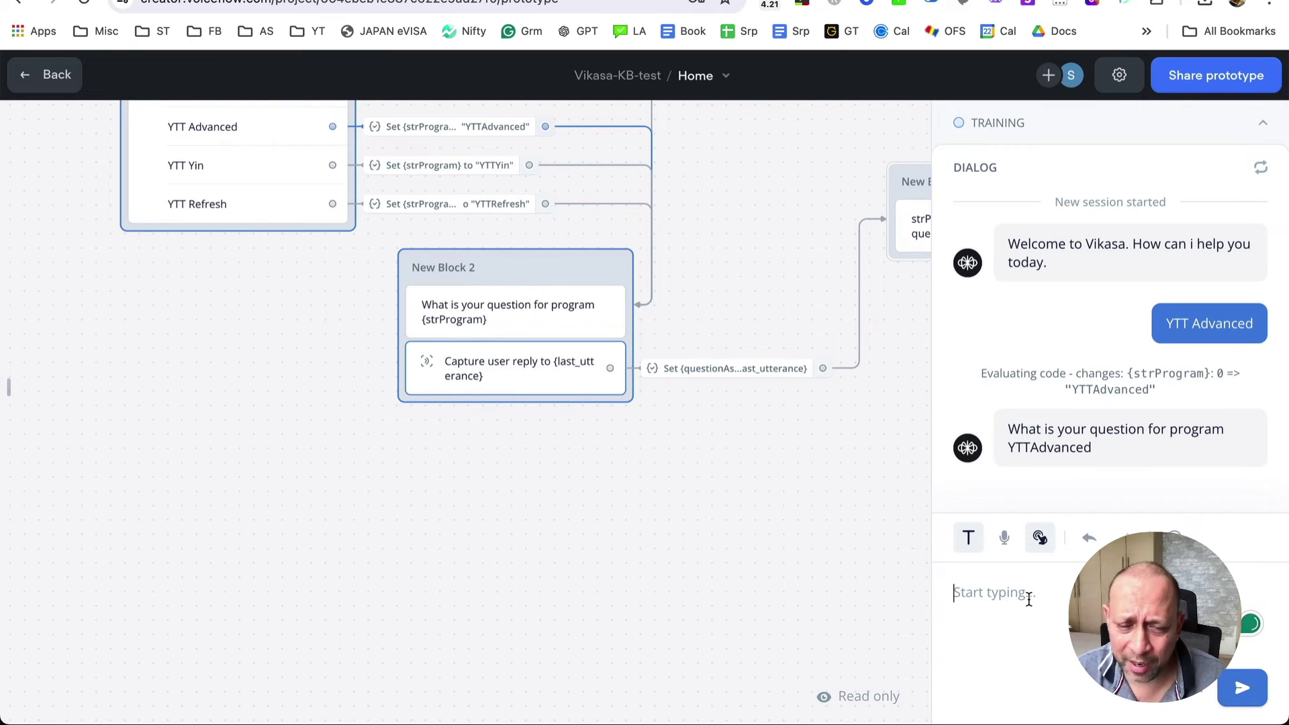
{"action": "type", "text": "what"}
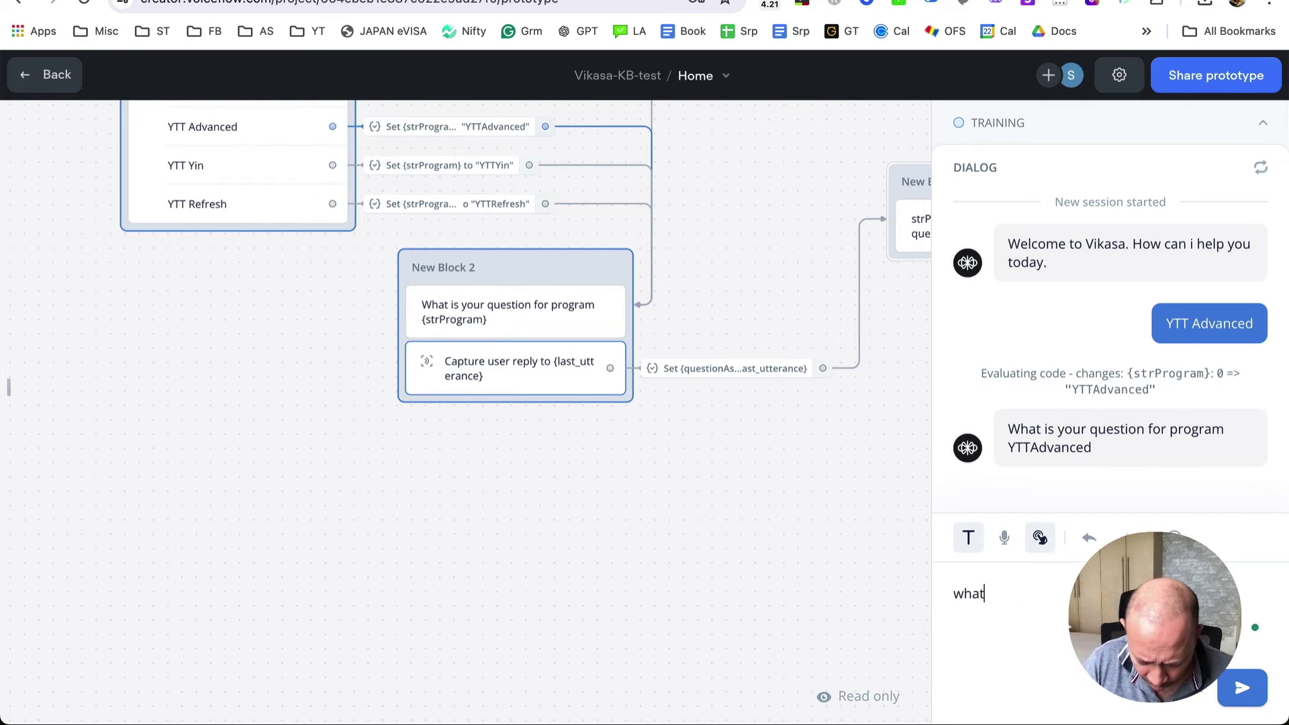
{"action": "type", "text": " are the strt"}
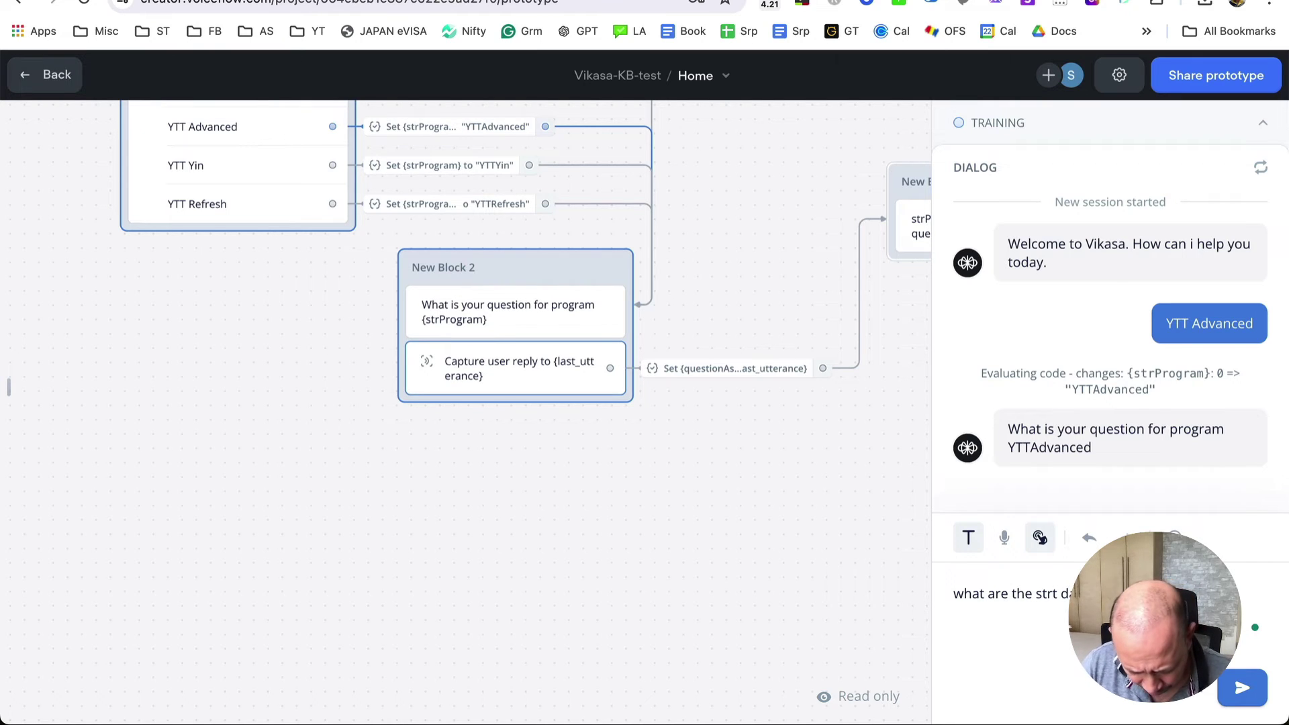
{"action": "type", "text": " dates for the program?"}
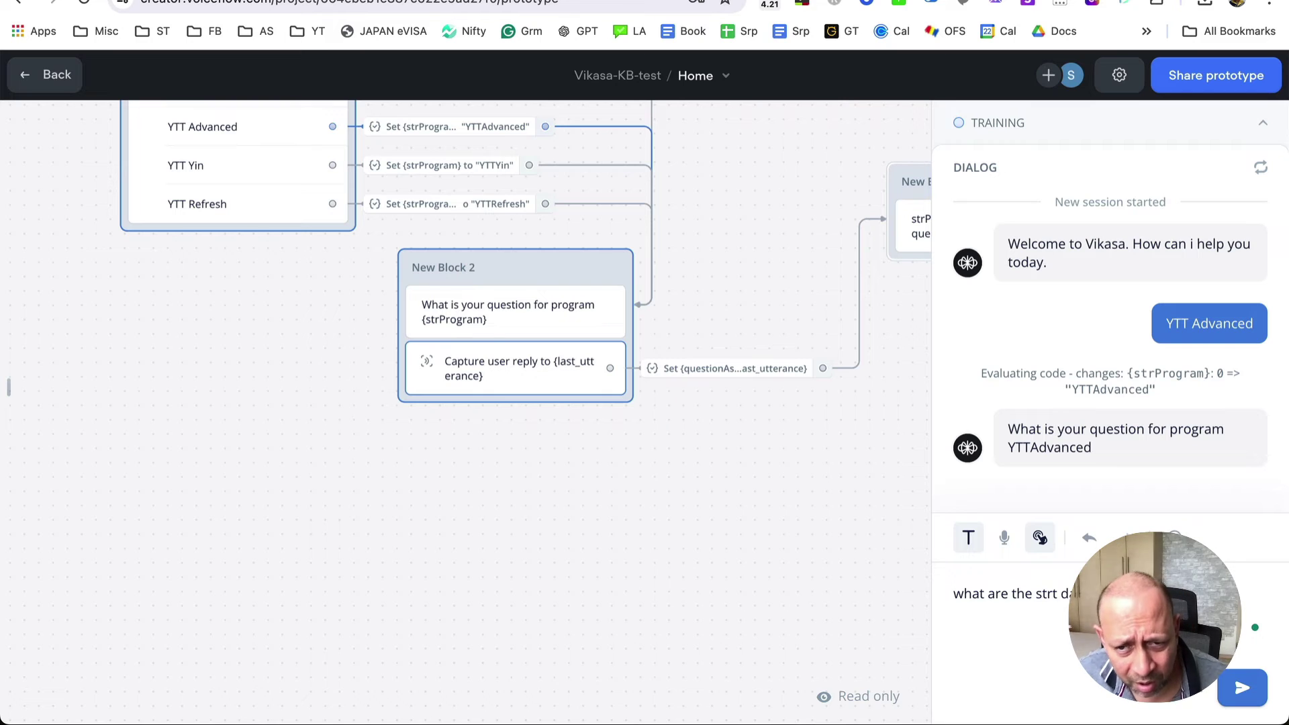
{"action": "key", "text": "Return"}
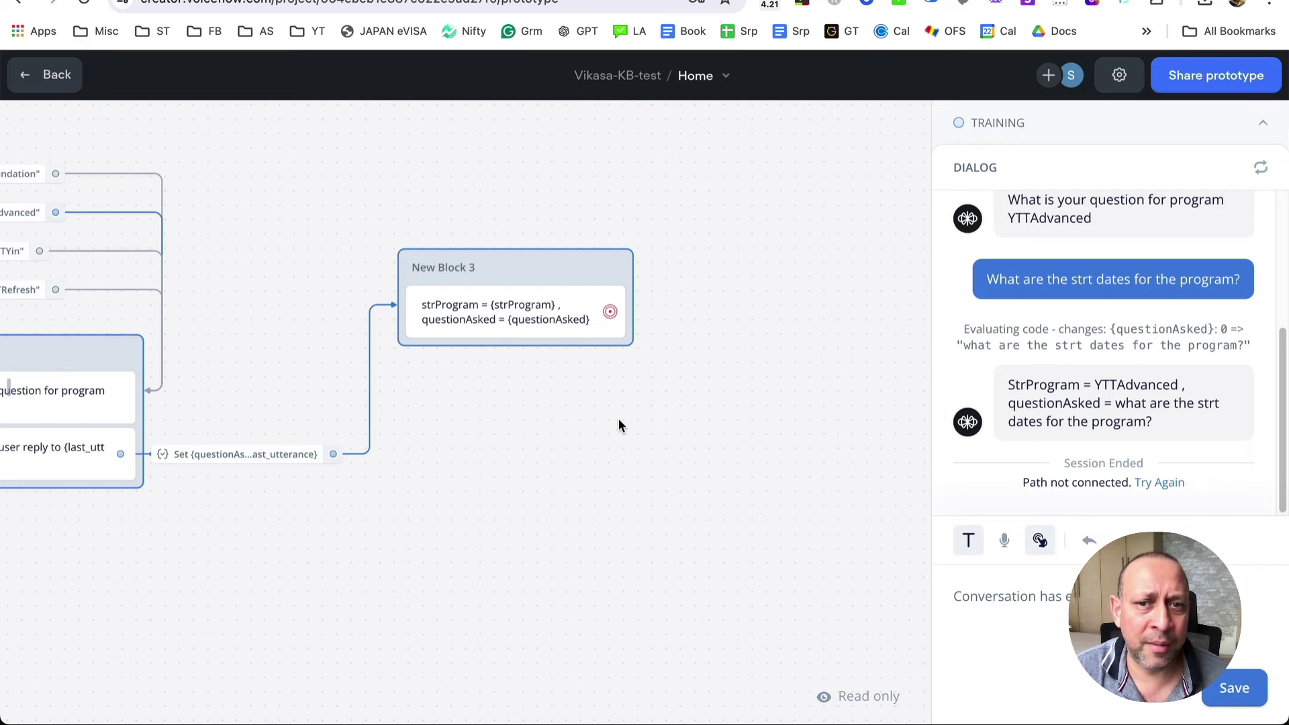
{"action": "left_click", "coordinate": [30, 72]}
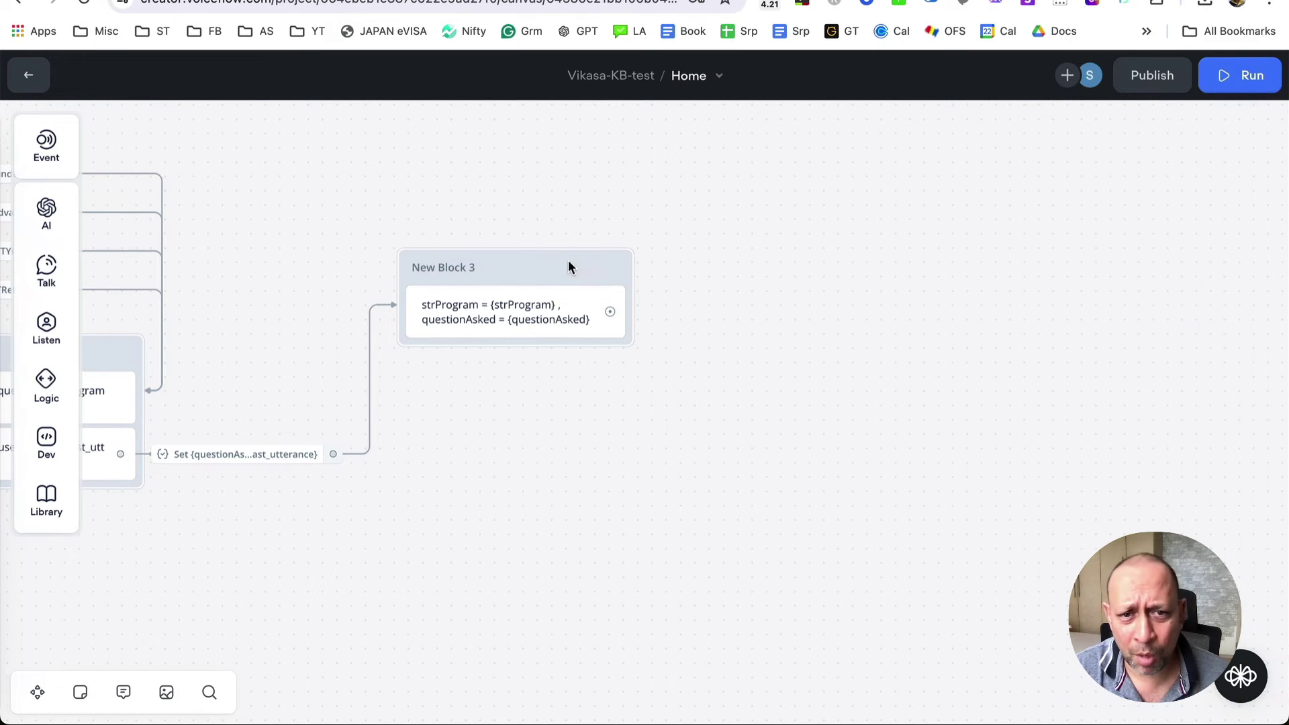
Step: Add an API step in a new block beside New Block 3 and connect the text reply's output to it
{"action": "left_click_drag", "start_coordinate": [517, 270], "coordinate": [495, 242]}
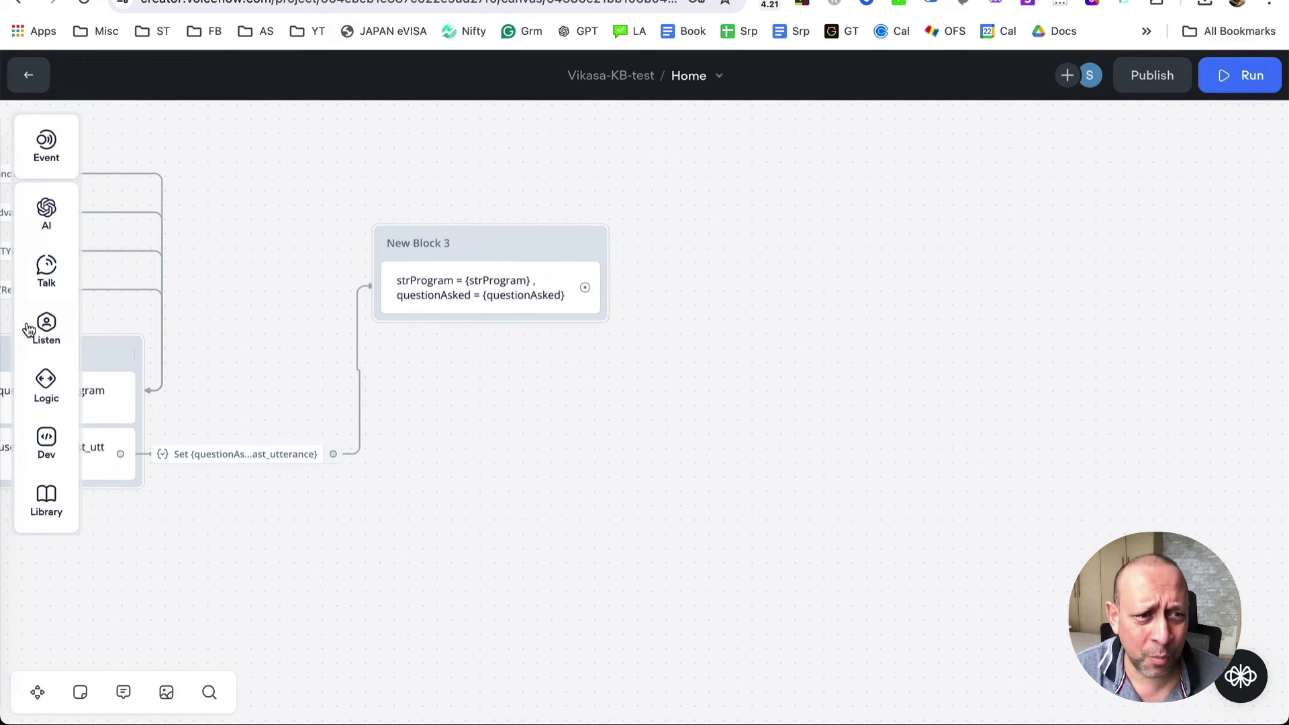
{"action": "mouse_move", "coordinate": [45, 431]}
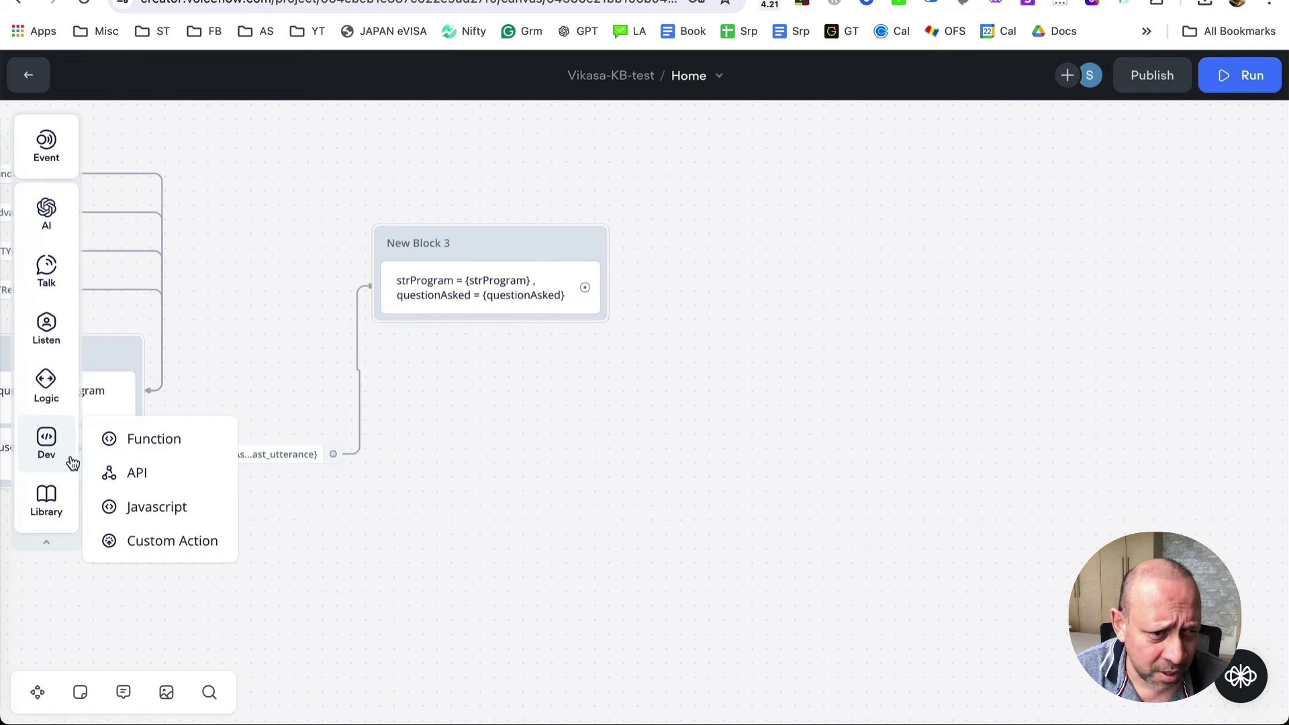
{"action": "left_click_drag", "start_coordinate": [137, 475], "coordinate": [844, 304]}
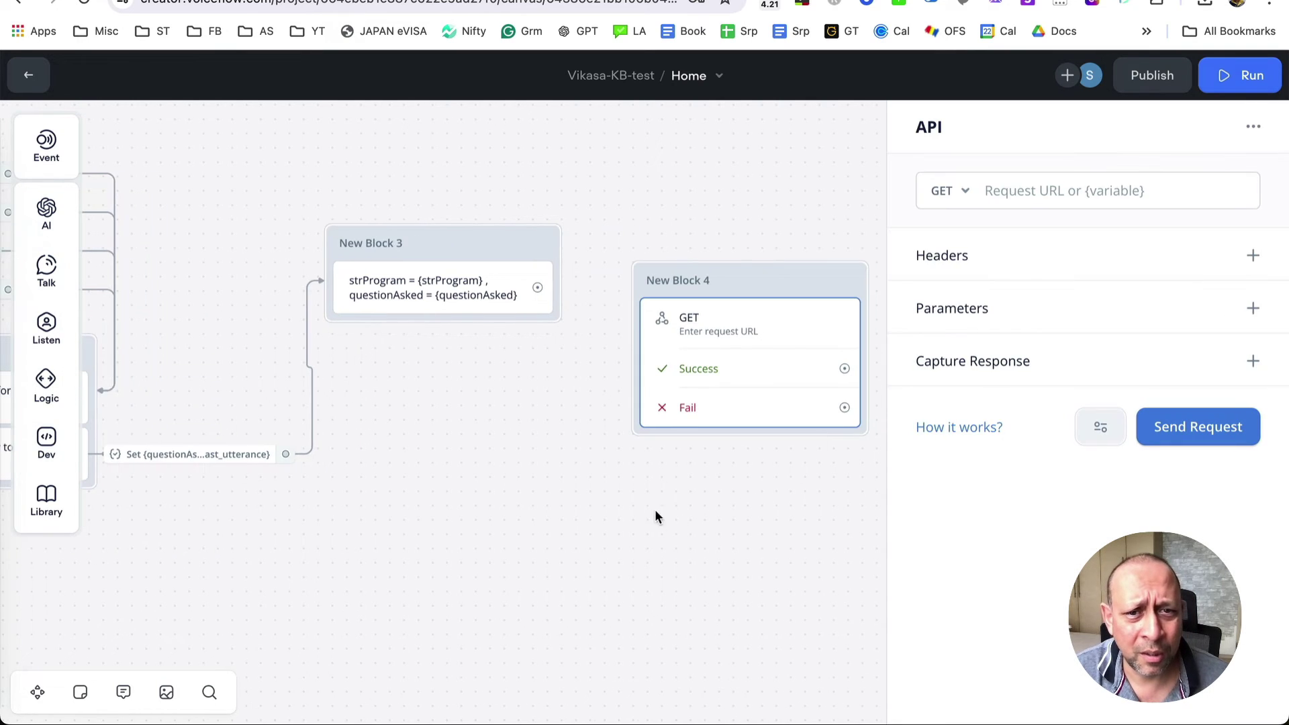
{"action": "left_click_drag", "start_coordinate": [541, 300], "coordinate": [662, 339]}
{"action": "left_click", "coordinate": [615, 538]}
{"action": "left_click", "coordinate": [760, 296]}
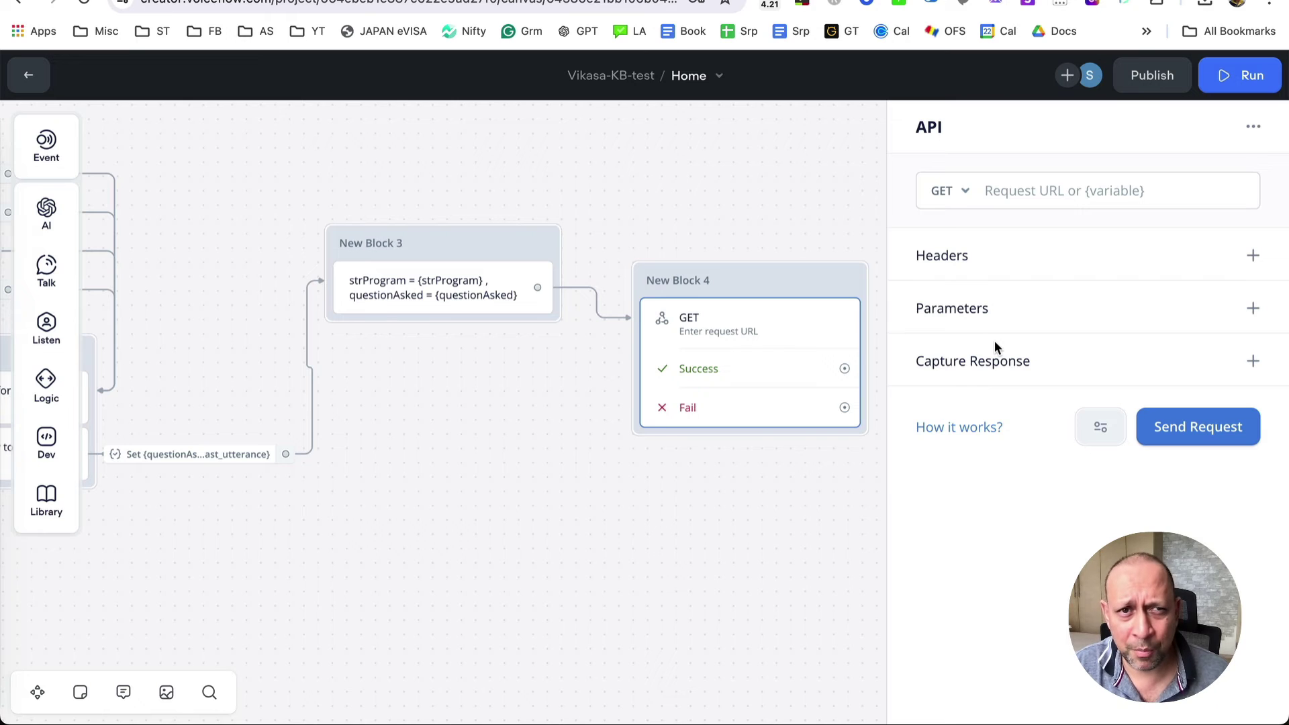
Step: Set the request method of the API step in New Block 4 to POST
{"action": "key", "text": "ctrl+Tab"}
{"action": "key", "text": "ctrl+Tab"}
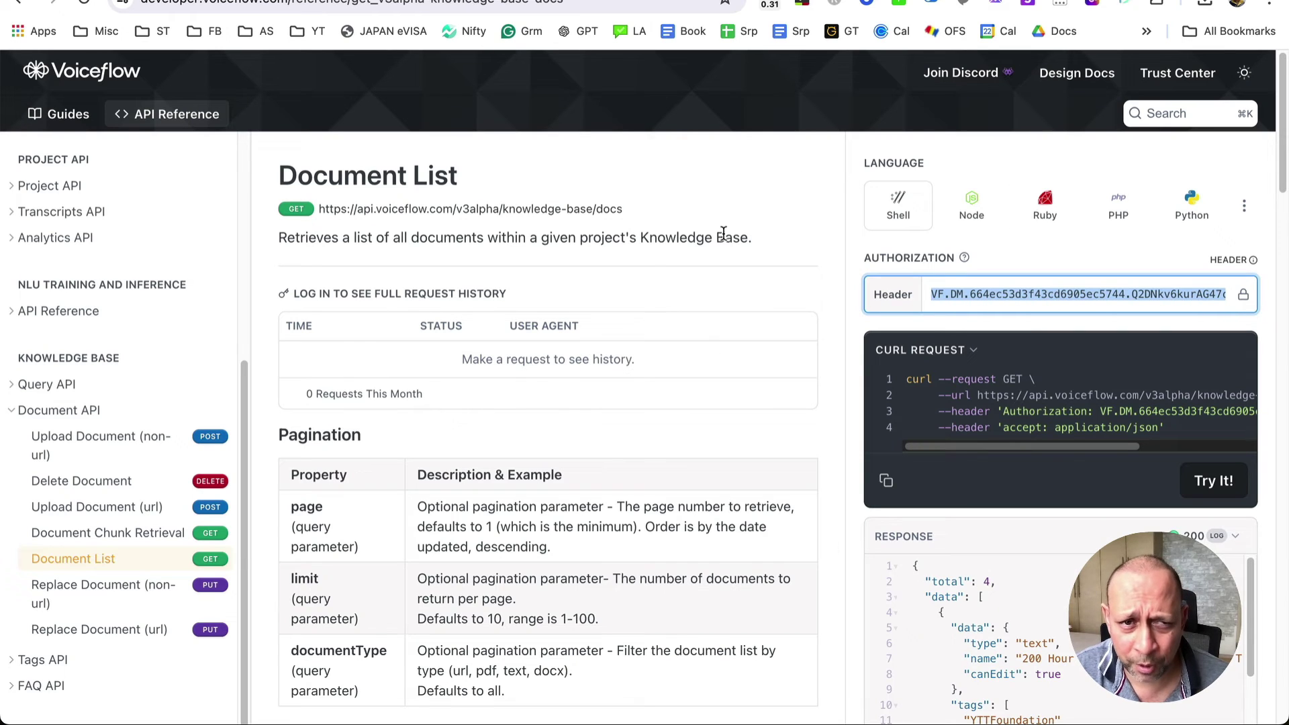
{"action": "key", "text": "ctrl+shift+Tab"}
{"action": "key", "text": "ctrl+shift+Tab"}
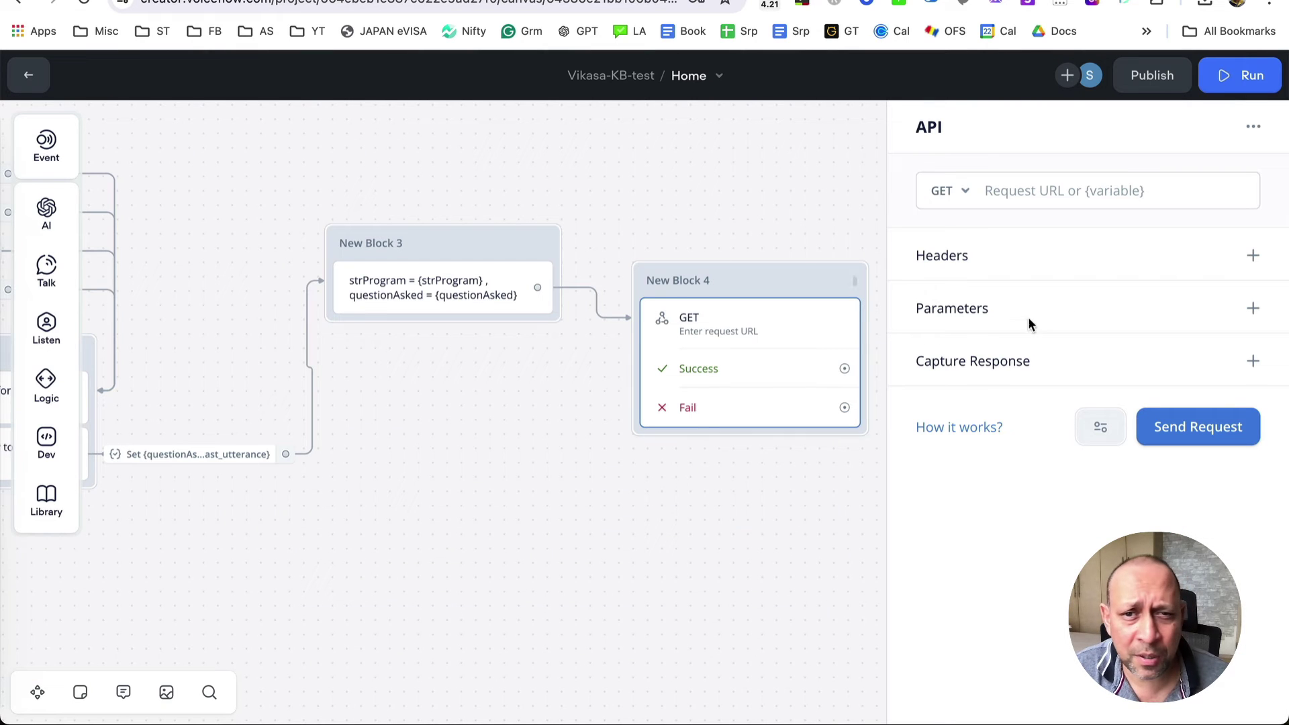
{"action": "left_click", "coordinate": [934, 201]}
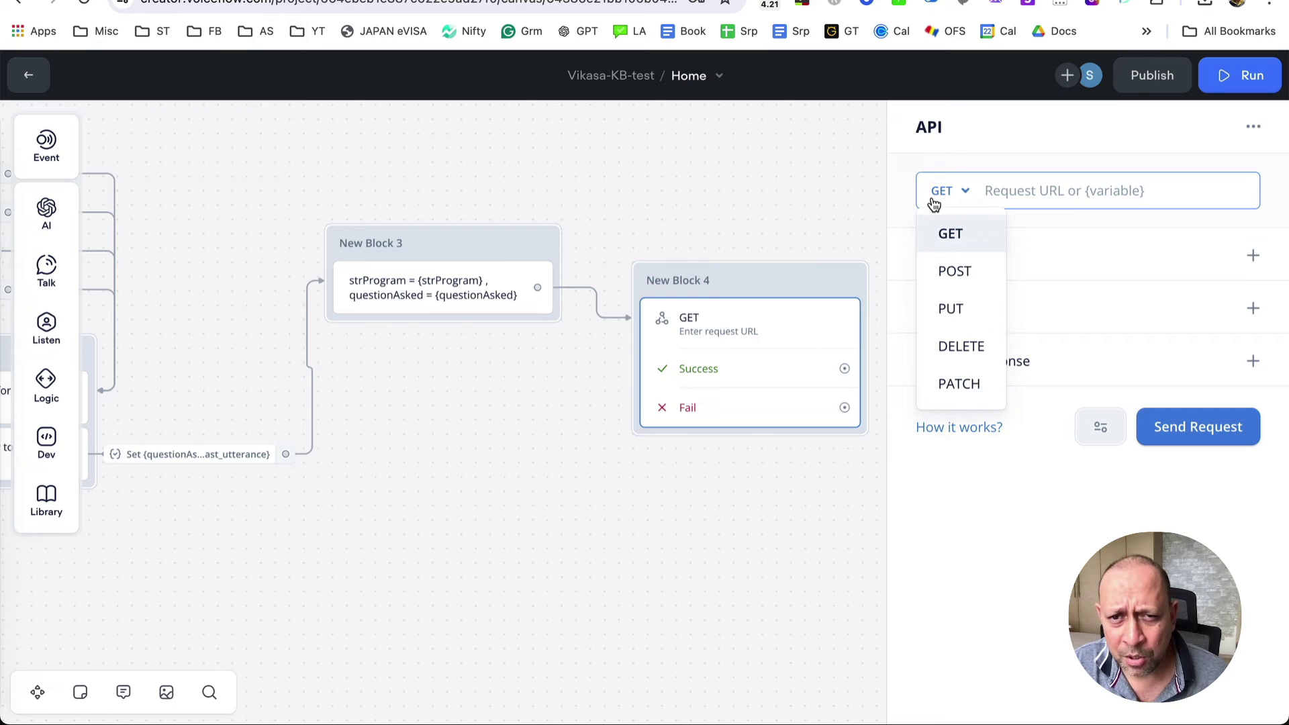
{"action": "left_click", "coordinate": [844, 189]}
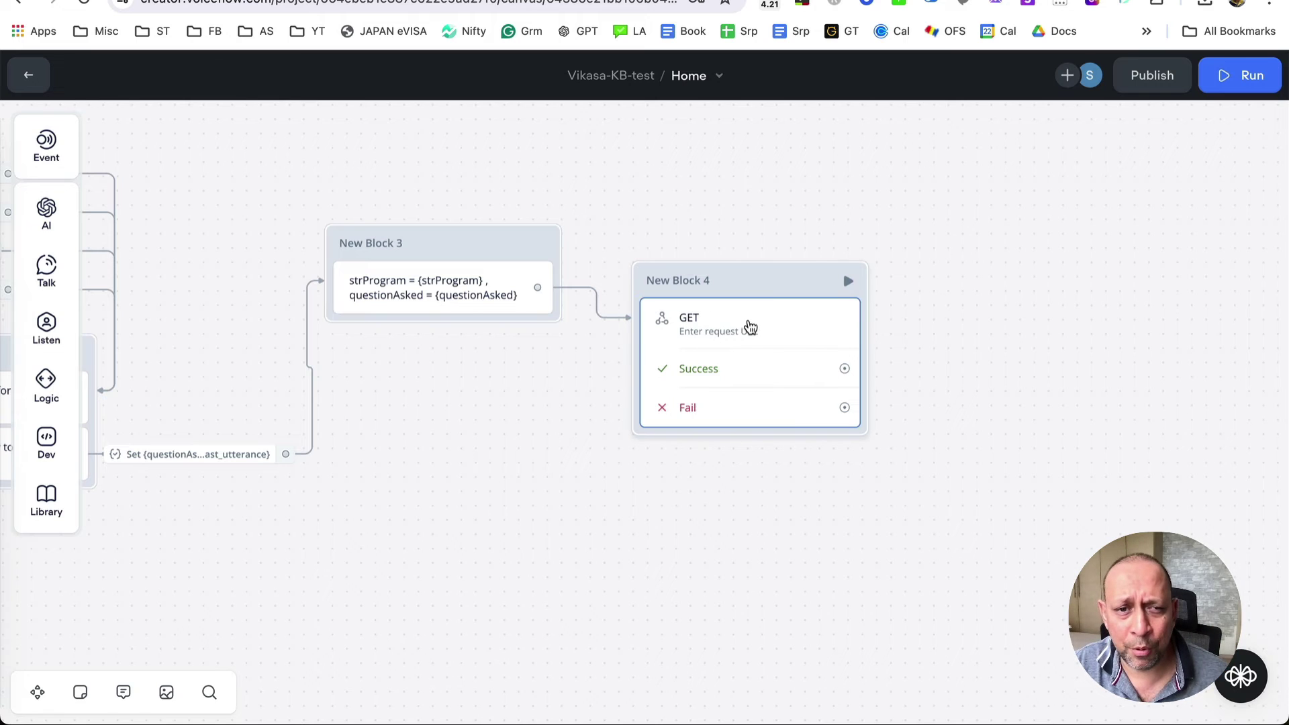
{"action": "left_click", "coordinate": [733, 323]}
{"action": "left_click", "coordinate": [949, 198]}
{"action": "left_click", "coordinate": [953, 268]}
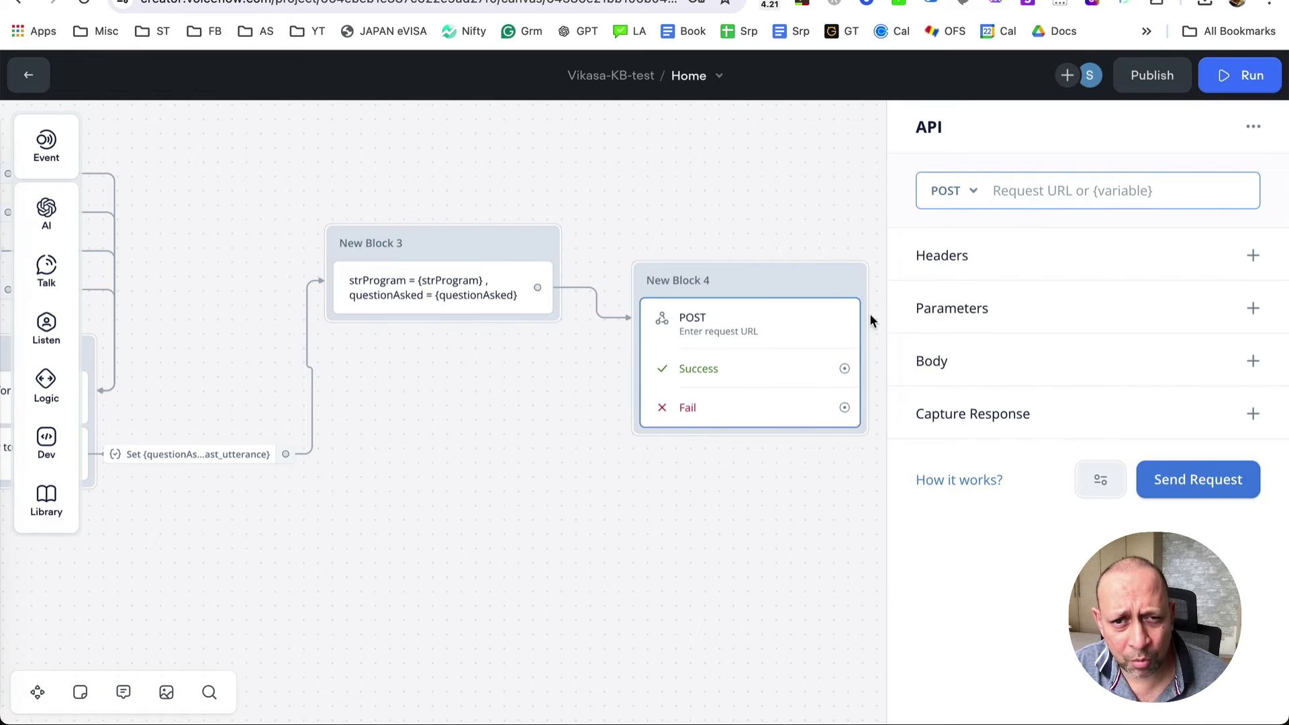
{"action": "left_click", "coordinate": [929, 224]}
{"action": "left_click", "coordinate": [772, 327]}
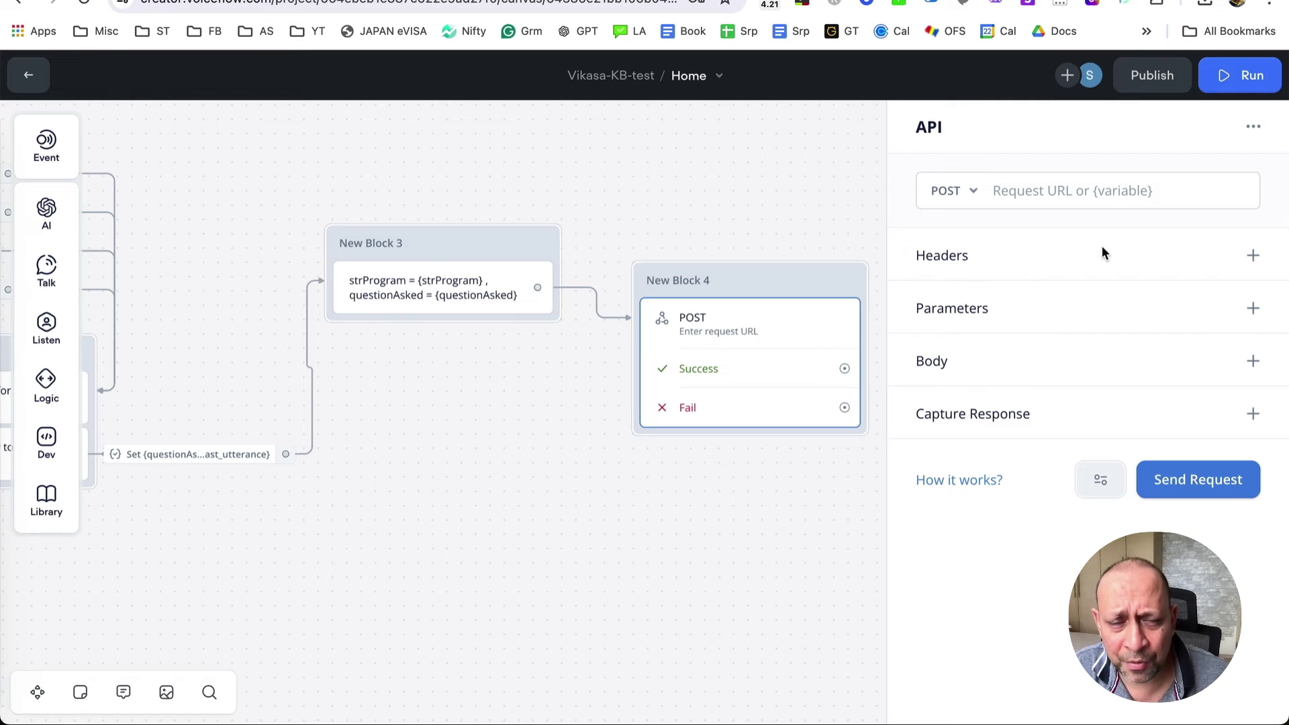
{"action": "left_click", "coordinate": [1067, 193]}
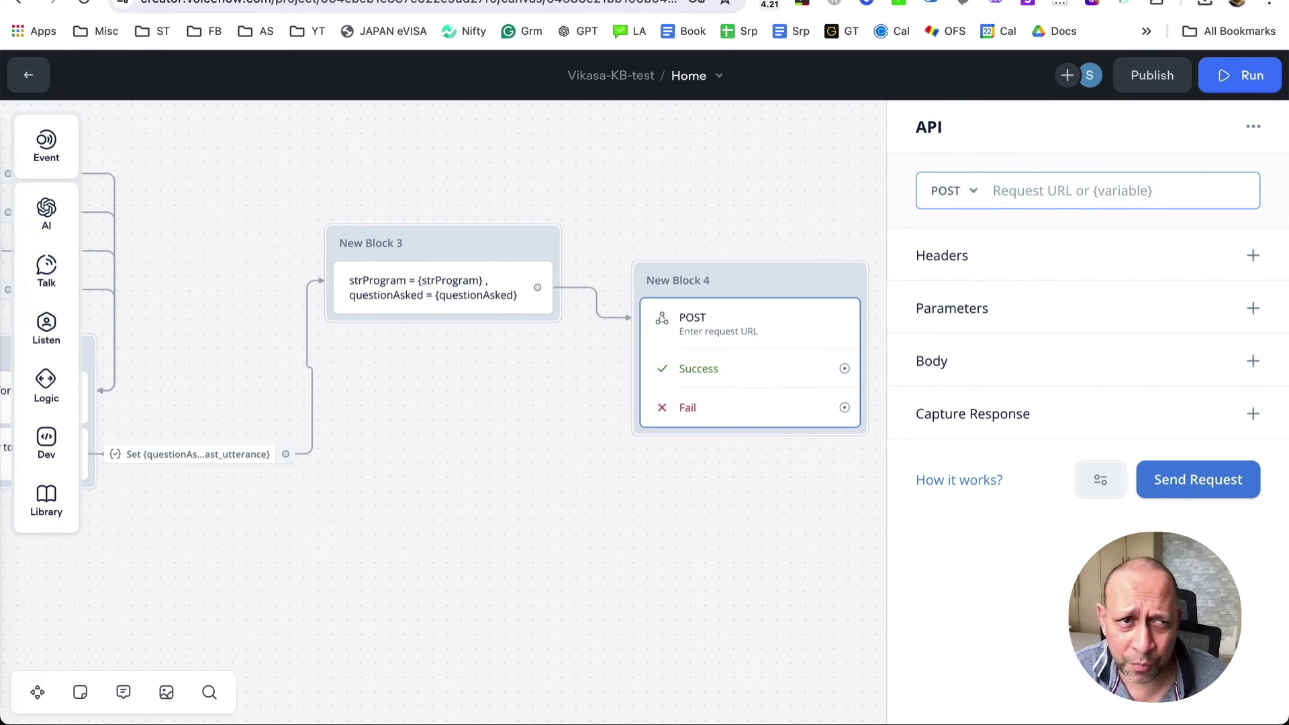
{"action": "key", "text": "ctrl+Tab"}
{"action": "triple_click", "coordinate": [427, 208]}
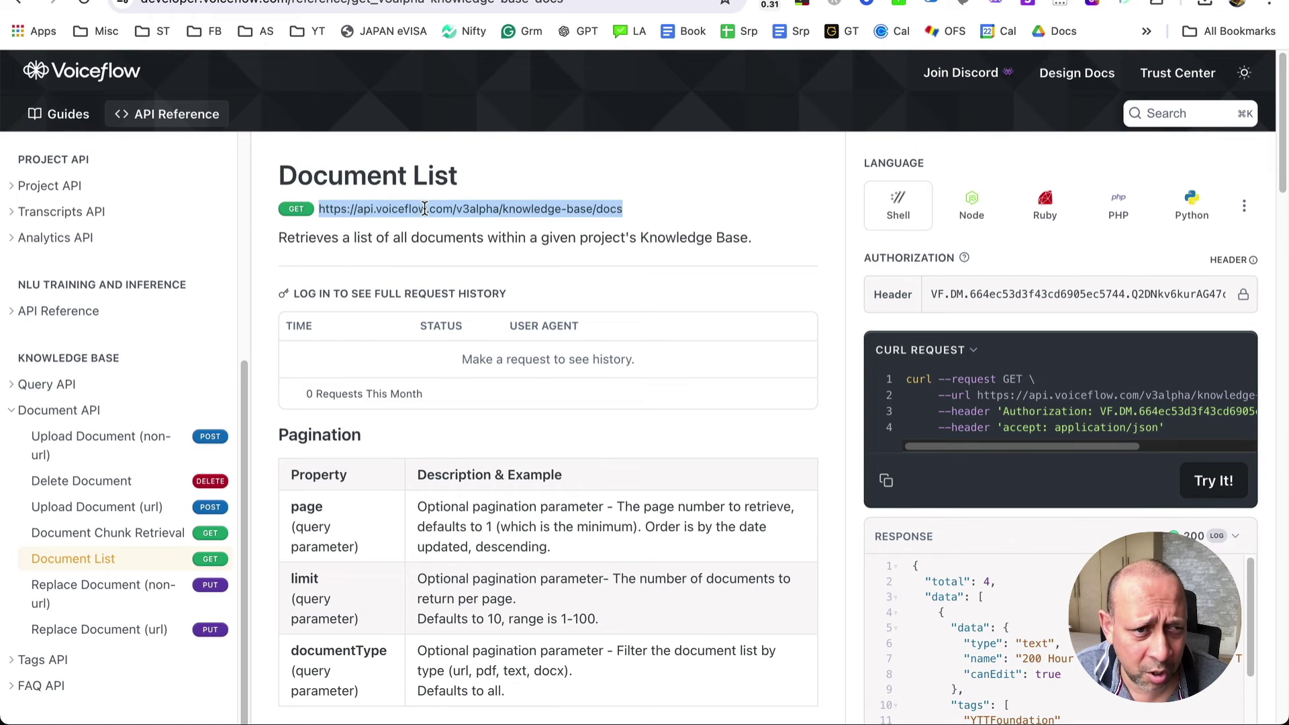
{"action": "right_click", "coordinate": [427, 209]}
{"action": "left_click", "coordinate": [470, 249]}
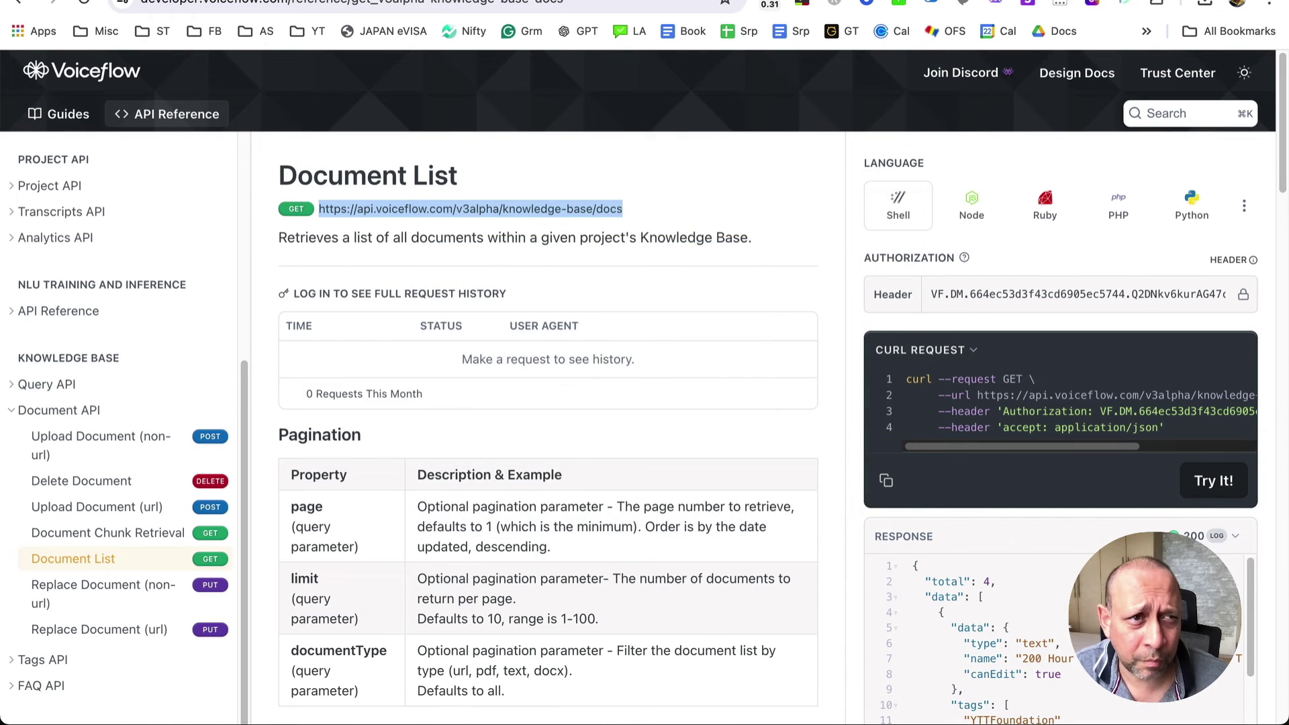
{"action": "key", "text": "ctrl+shift+Tab"}
{"action": "right_click", "coordinate": [1025, 192]}
{"action": "left_click", "coordinate": [1054, 318]}
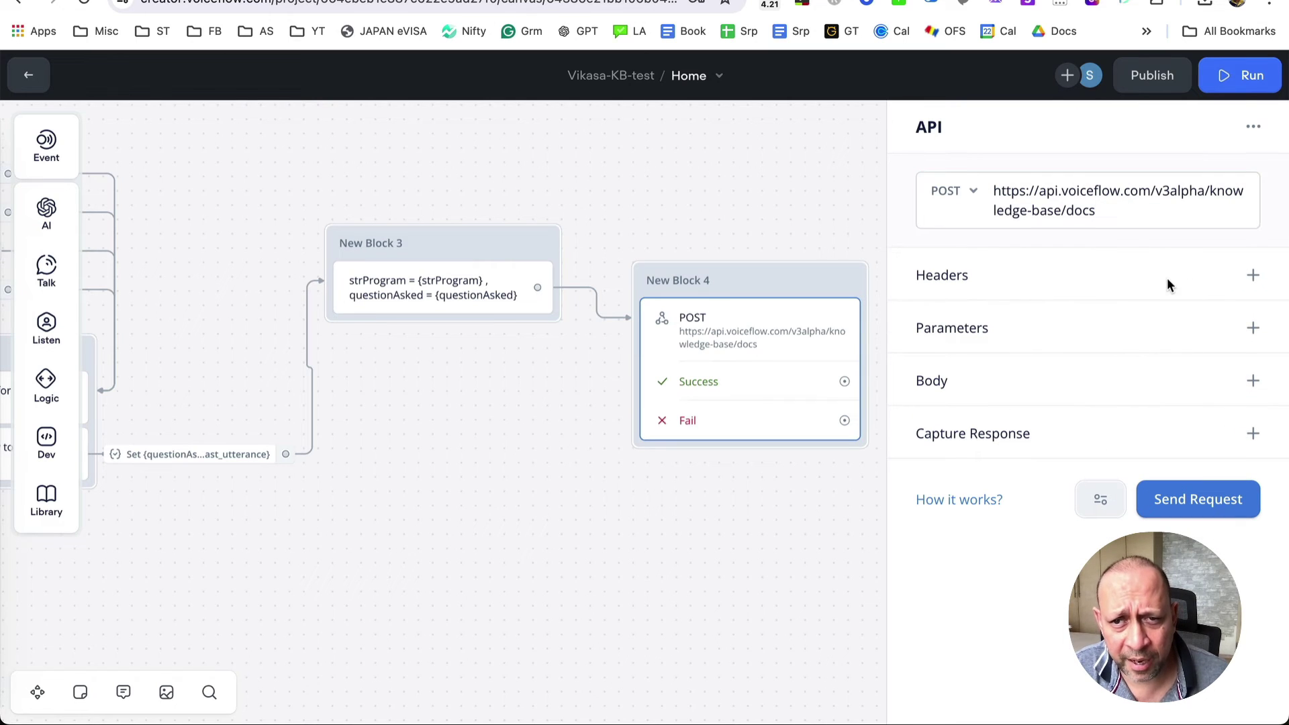
Step: Add a request header to the API step and paste the API key from the API reference as its value
{"action": "left_click", "coordinate": [1253, 274]}
{"action": "left_click", "coordinate": [980, 315]}
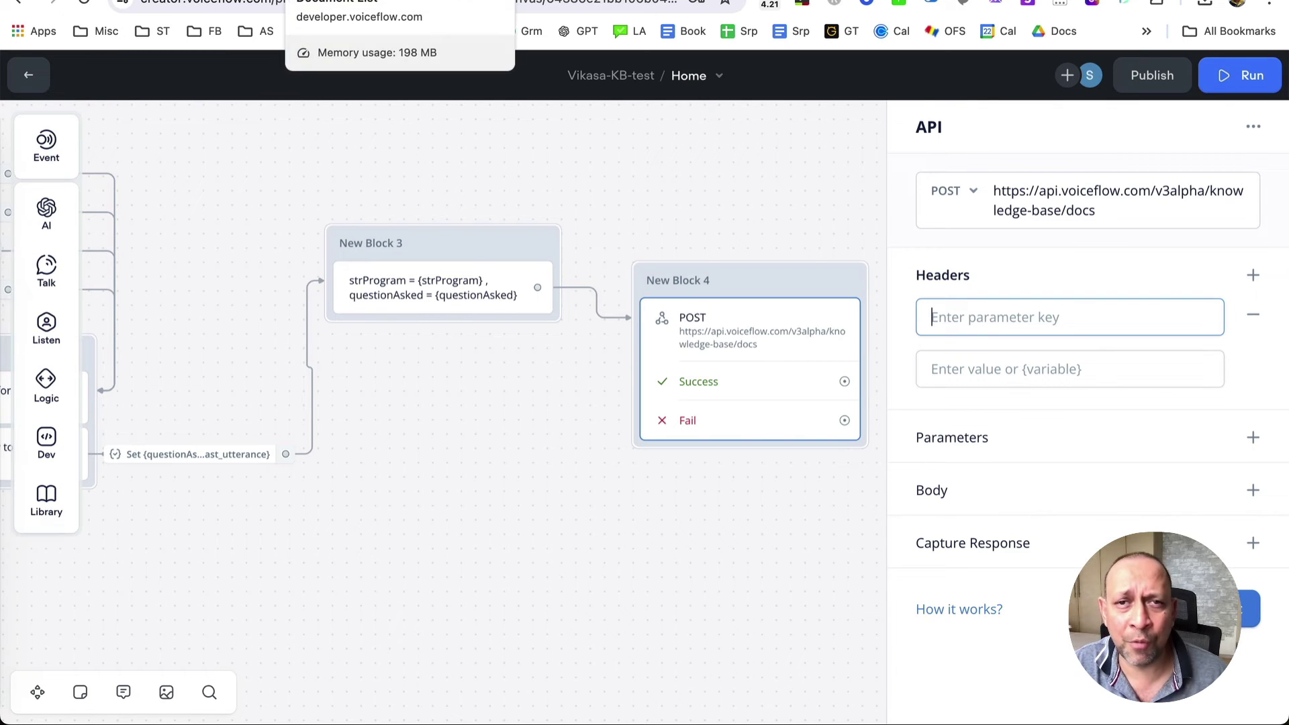
{"action": "left_click", "coordinate": [399, 1]}
{"action": "left_click", "coordinate": [470, 1]}
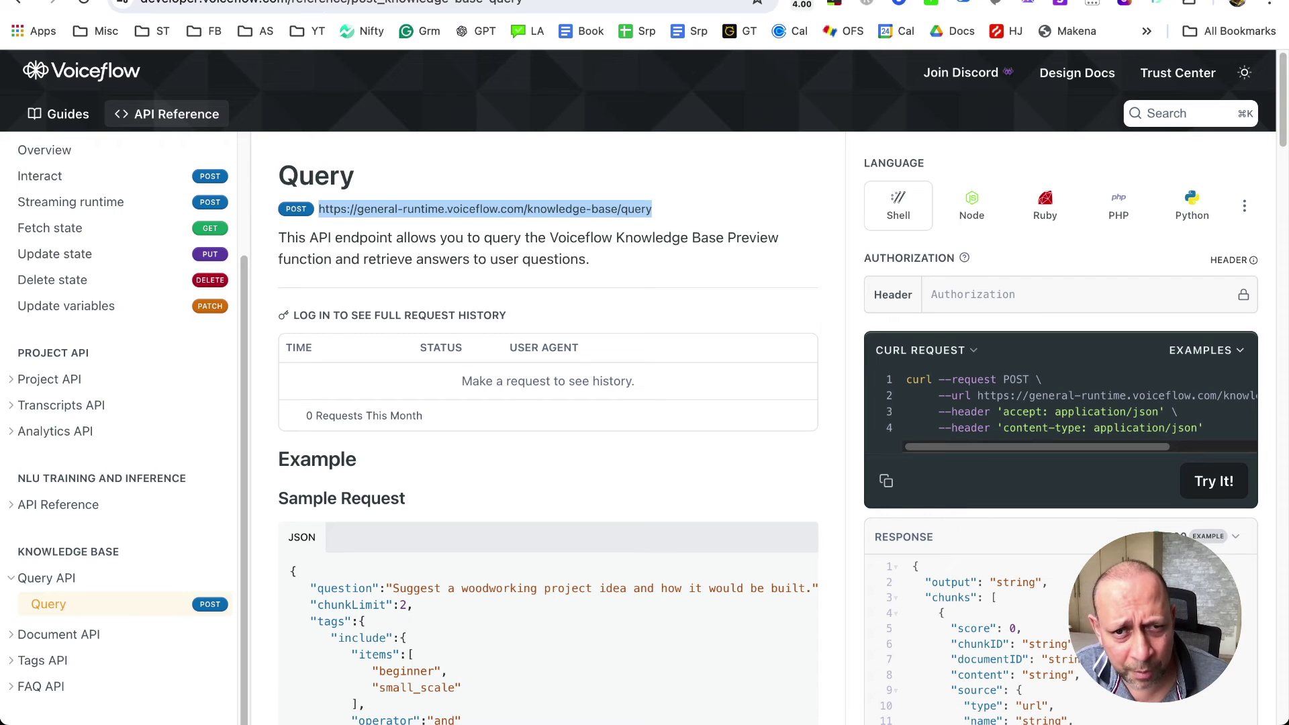
{"action": "right_click", "coordinate": [558, 210]}
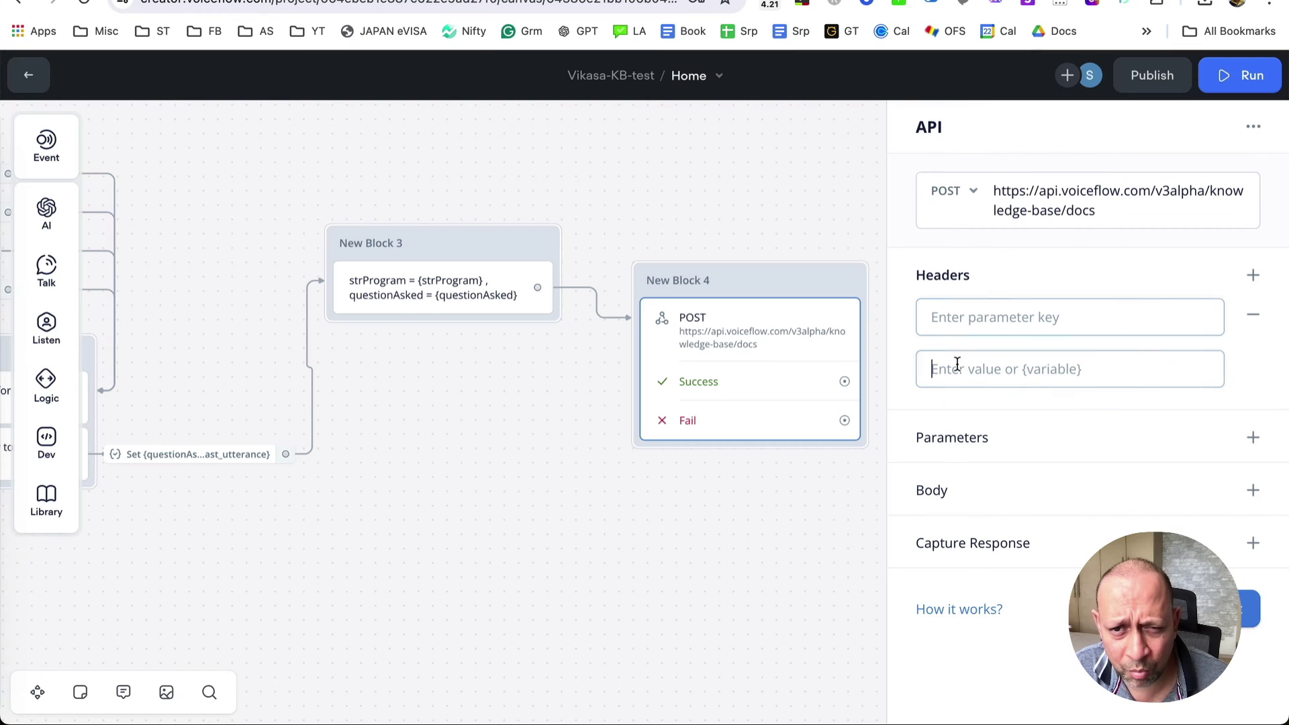
{"action": "right_click", "coordinate": [926, 367]}
{"action": "left_click", "coordinate": [1003, 486]}
{"action": "left_click", "coordinate": [981, 332]}
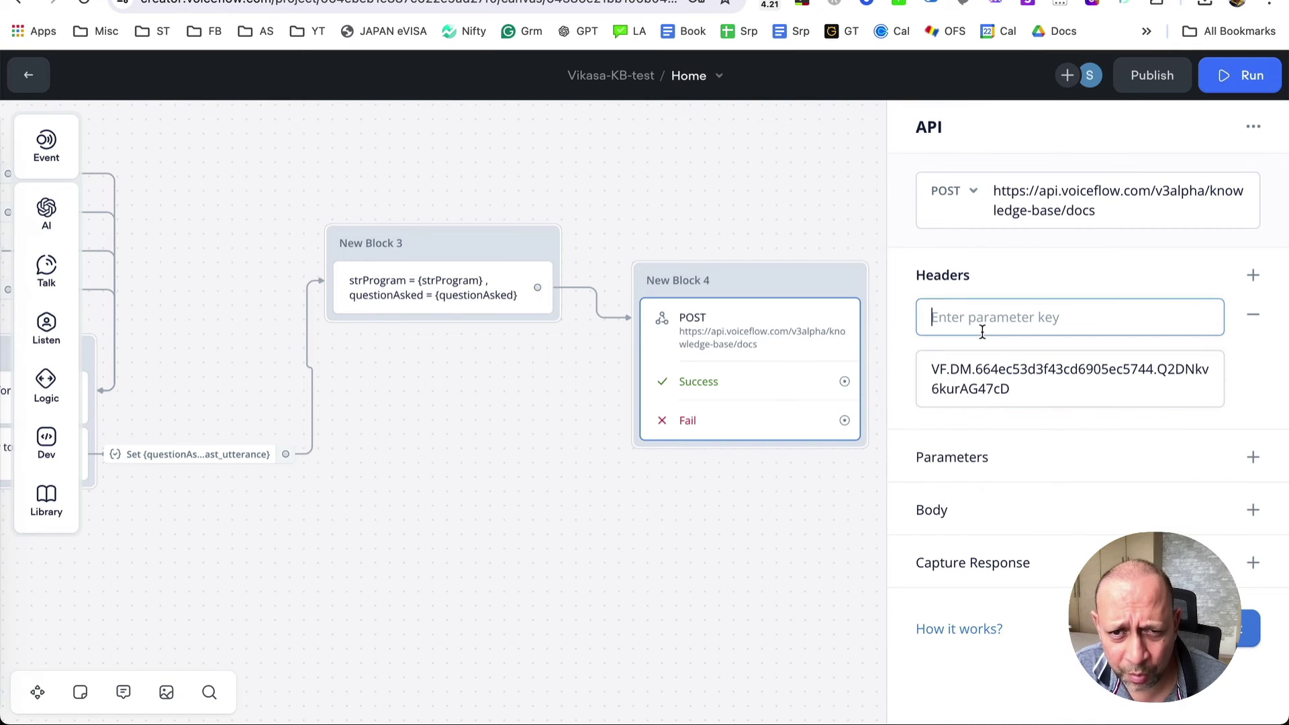
Step: Check the authorization field's name in the API reference and enter "Authorization" as the header's key
{"action": "key", "text": "ctrl+Tab"}
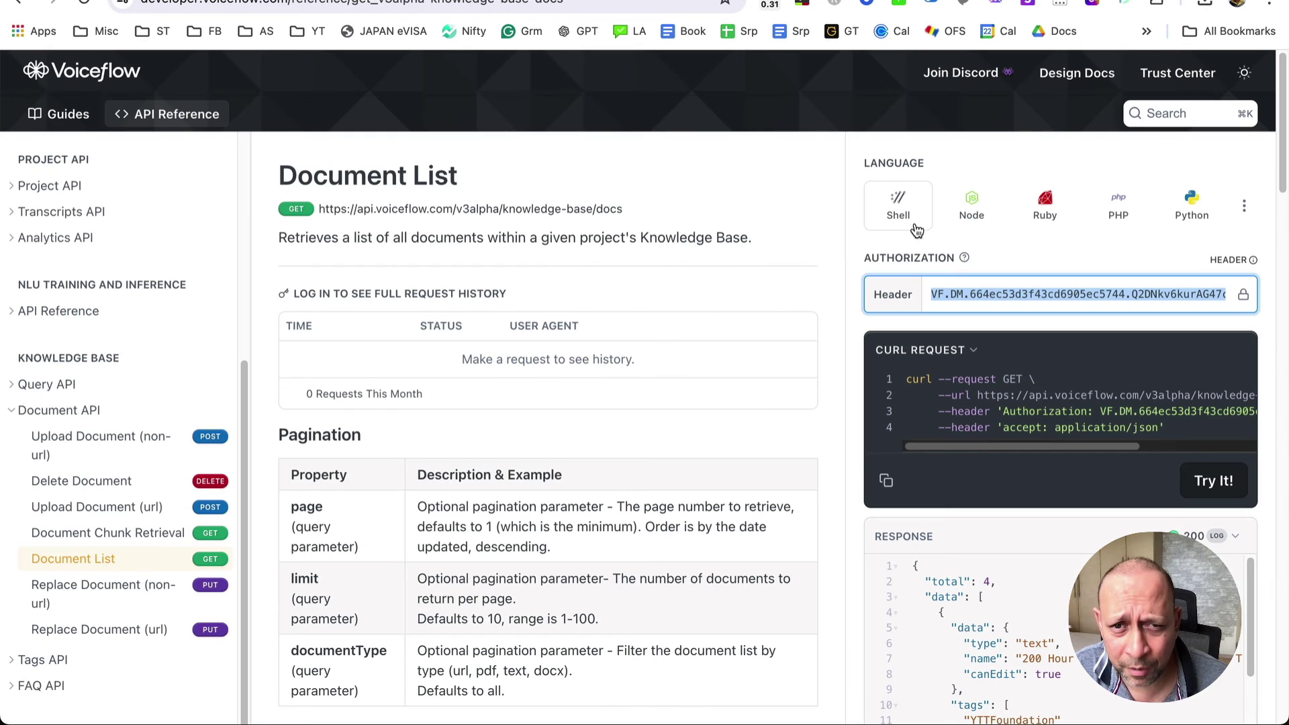
{"action": "double_click", "coordinate": [908, 260]}
{"action": "key", "text": "ctrl+shift+Tab"}
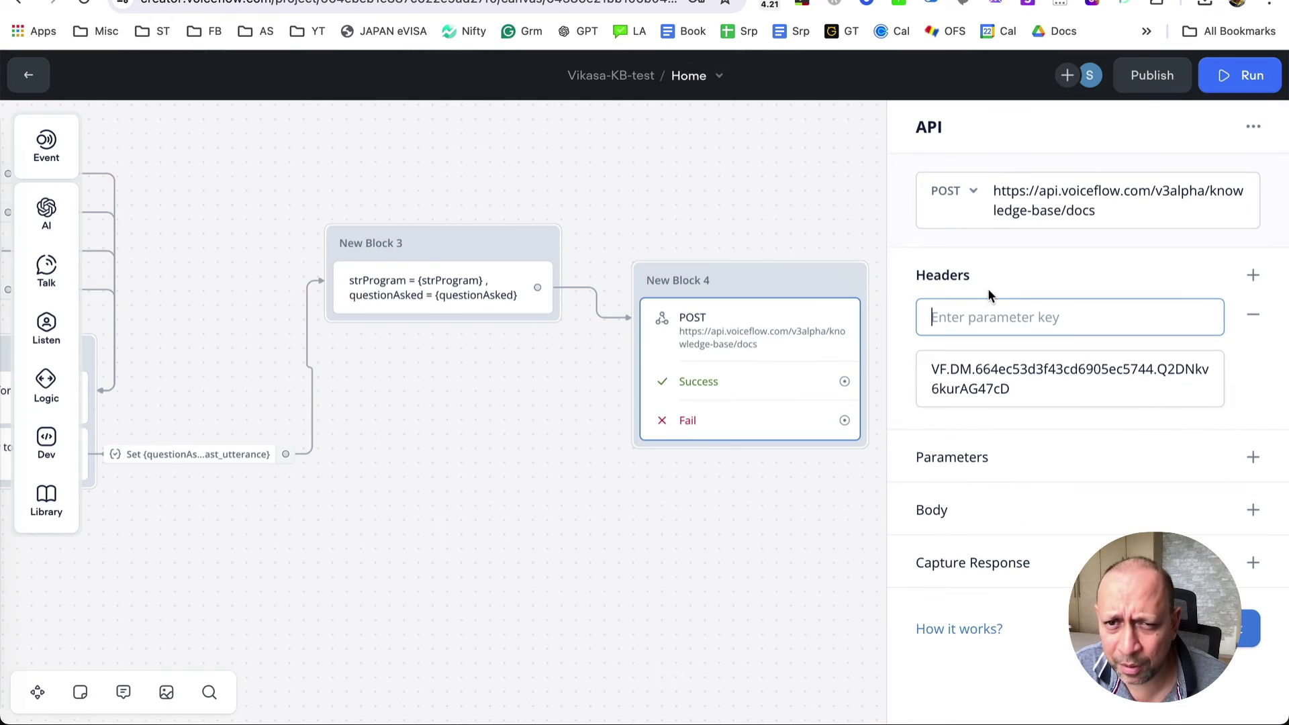
{"action": "type", "text": "Auth"}
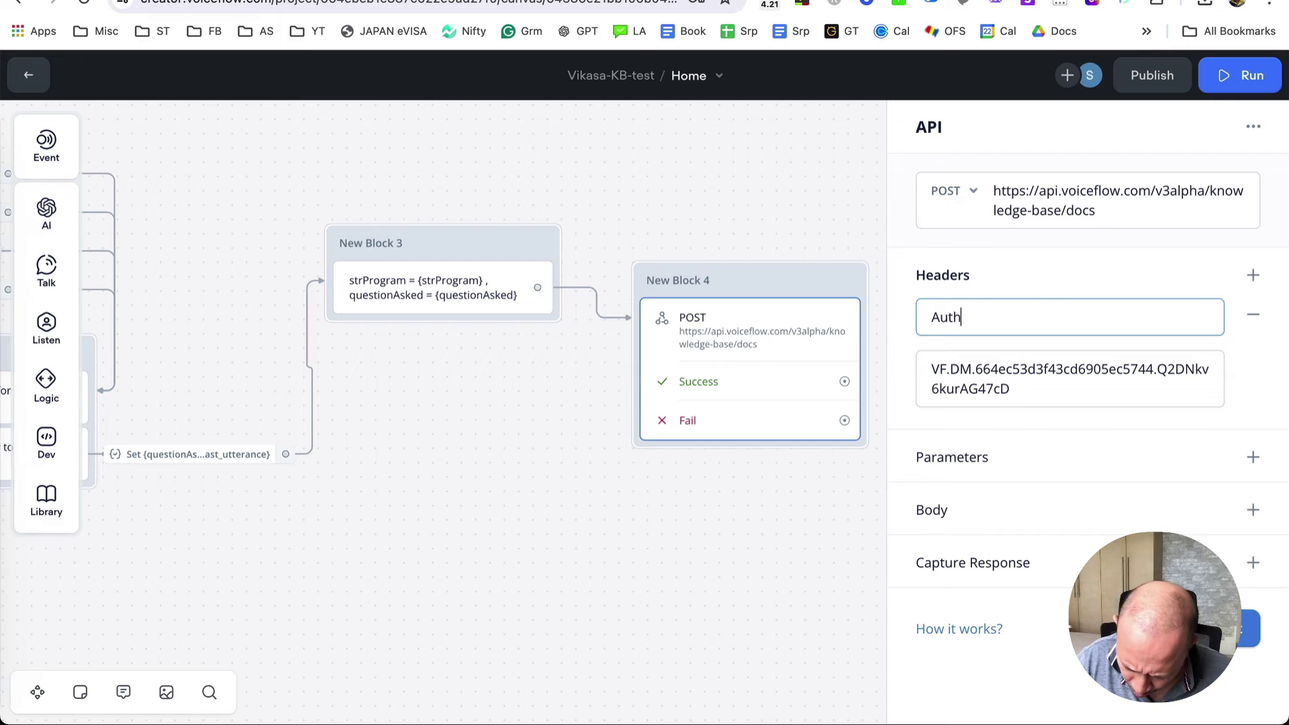
{"action": "type", "text": "orization"}
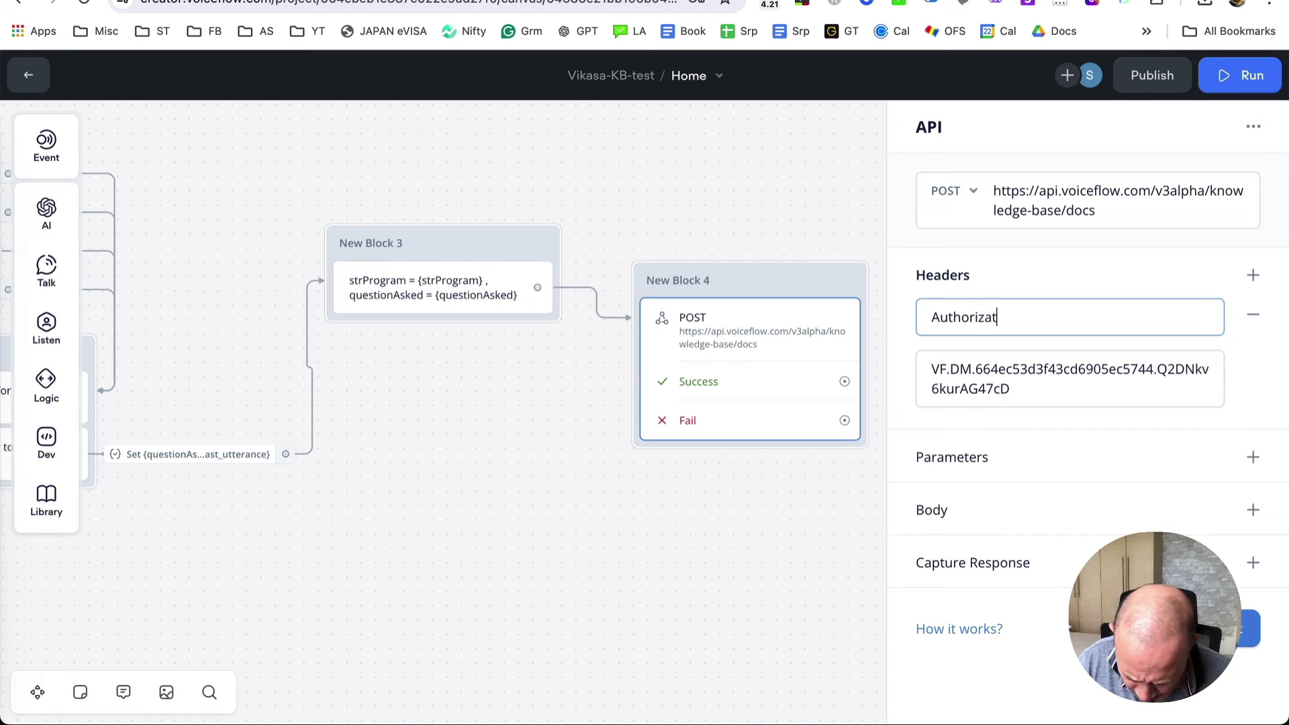
{"action": "left_click", "coordinate": [718, 576]}
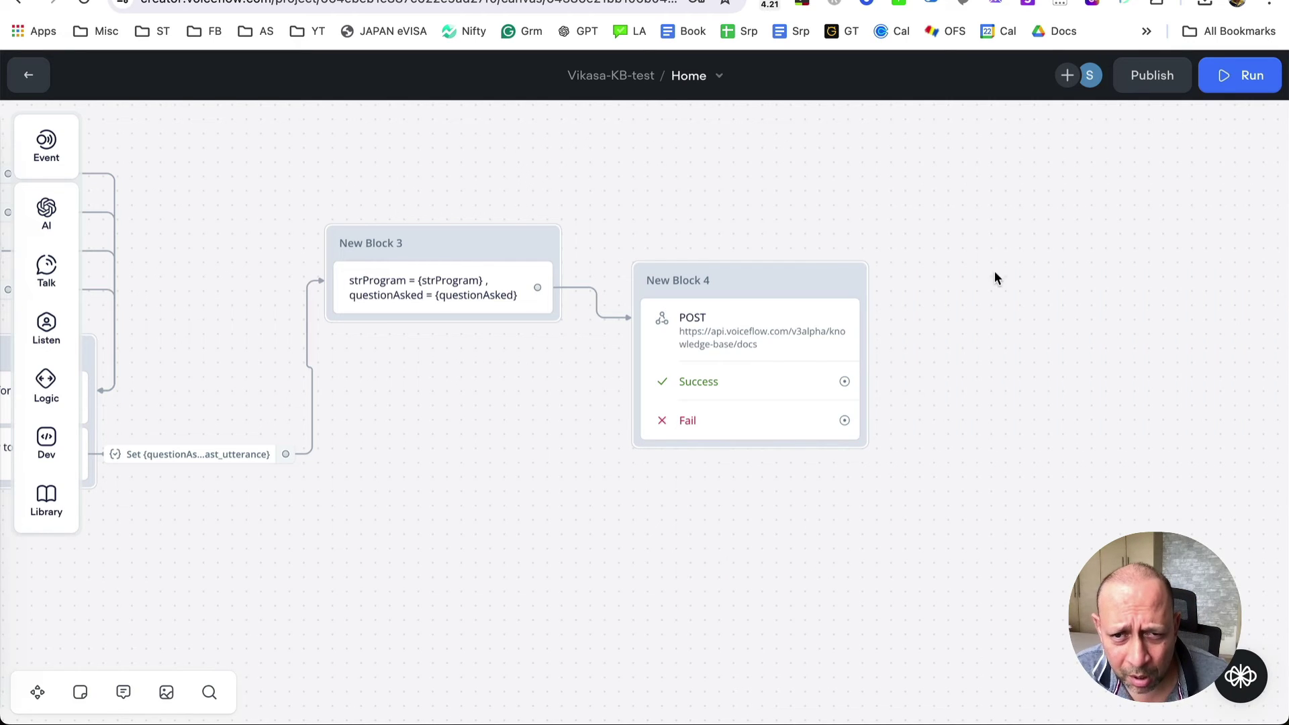
Step: Reopen the API step in New Block 4 and add an empty parameter entry
{"action": "left_click", "coordinate": [755, 343]}
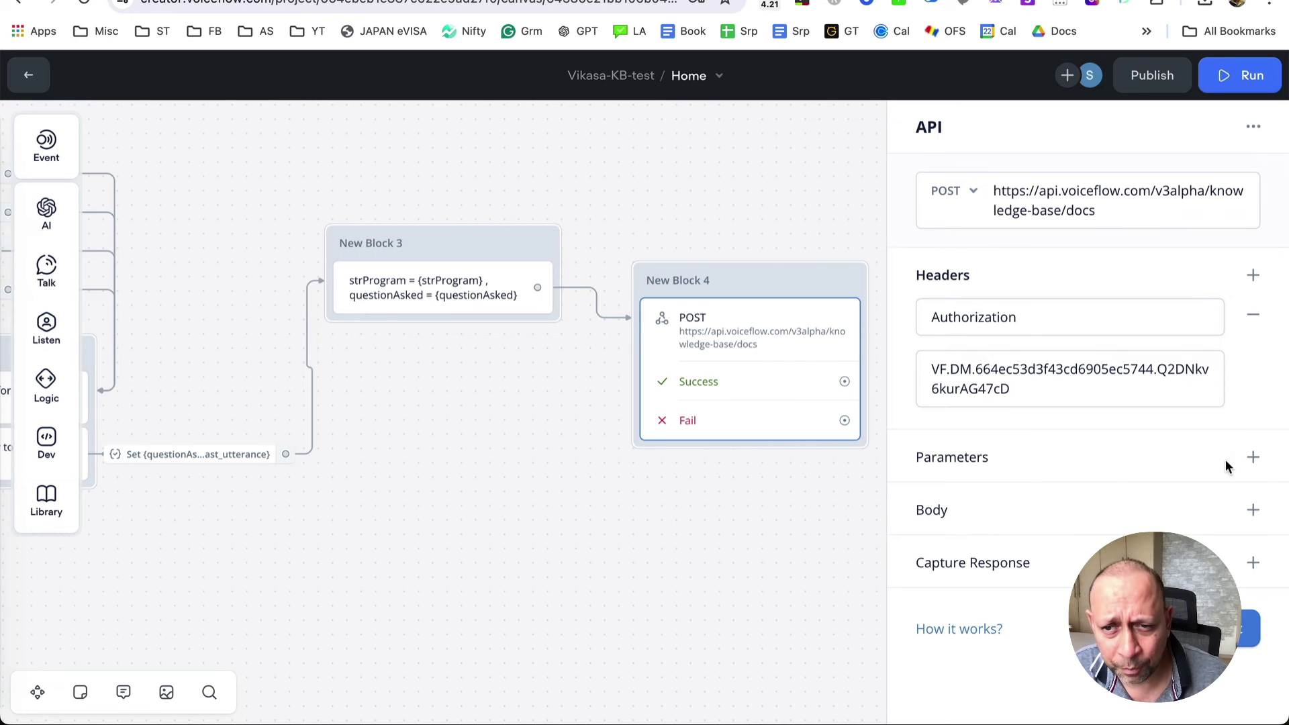
{"action": "left_click", "coordinate": [1252, 457]}
{"action": "scroll", "coordinate": [944, 443], "scroll_direction": "down", "scroll_amount": 1}
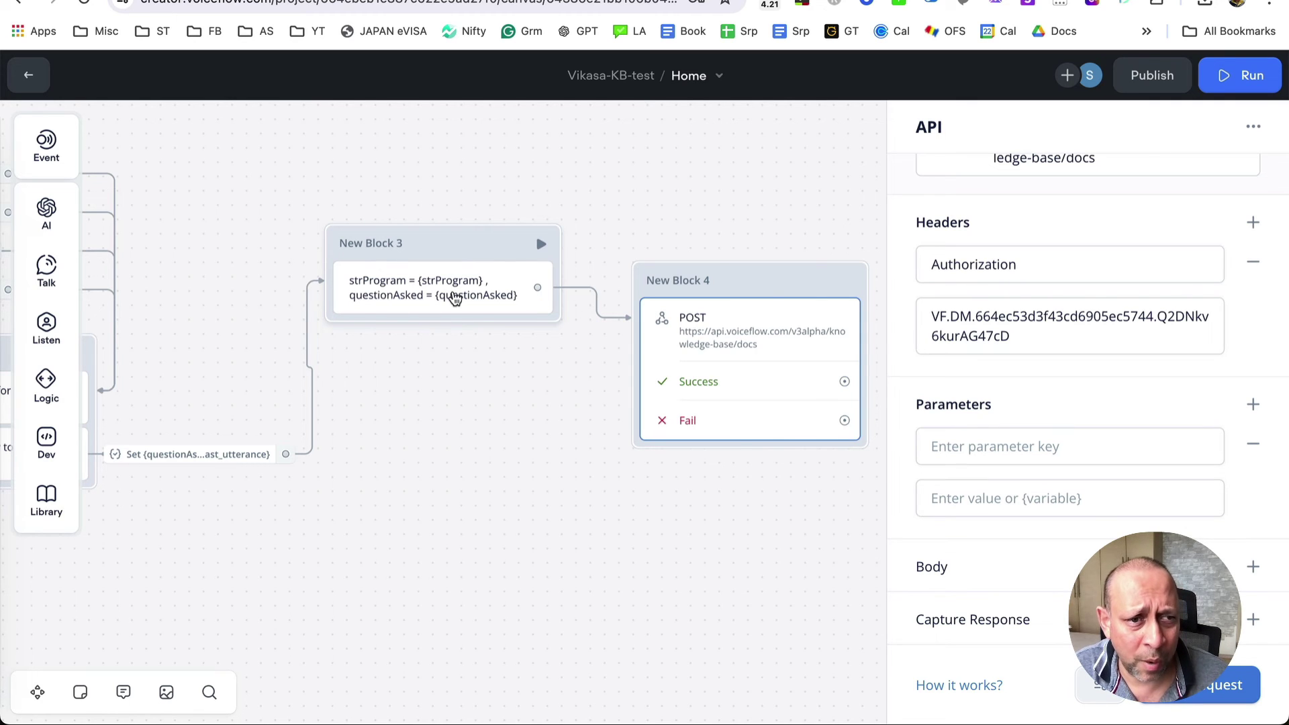
Step: Open the Query endpoint's page in the API reference and copy its sample request JSON
{"action": "key", "text": "ctrl+Tab"}
{"action": "left_click", "coordinate": [67, 390]}
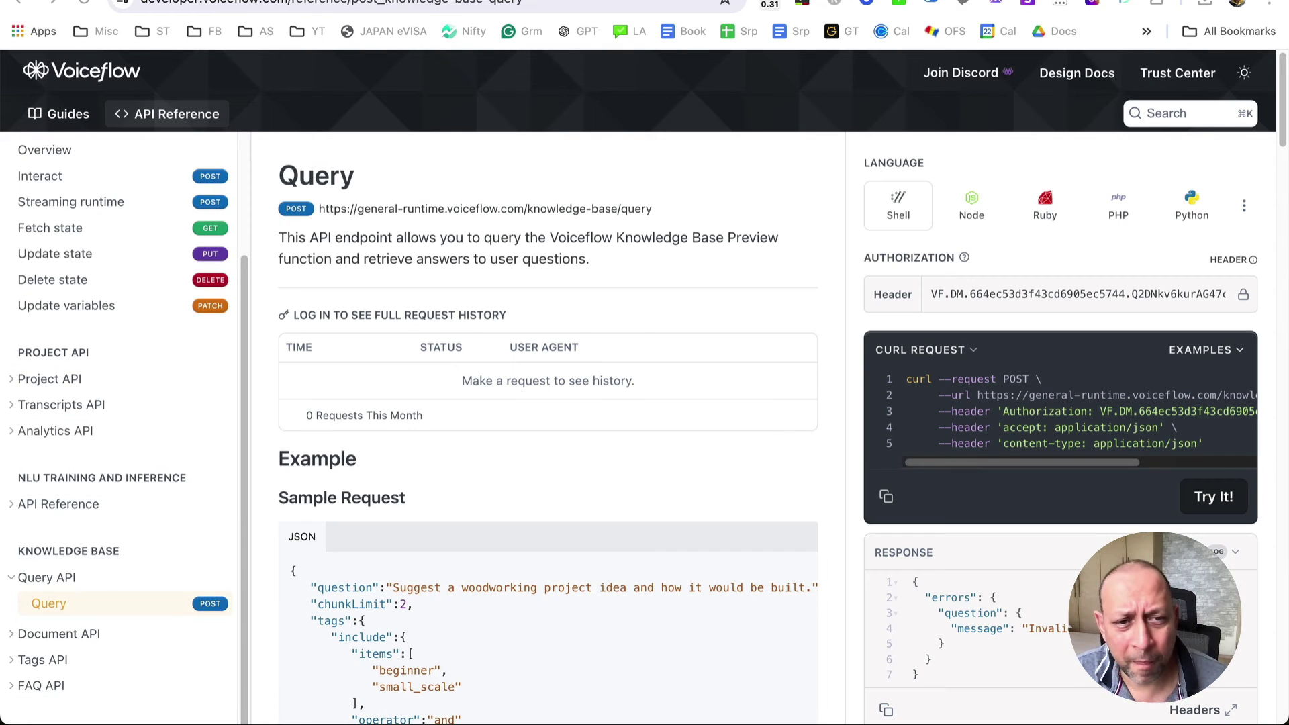
{"action": "scroll", "coordinate": [498, 500], "scroll_direction": "down", "scroll_amount": 3}
{"action": "scroll", "coordinate": [497, 500], "scroll_direction": "down", "scroll_amount": 2}
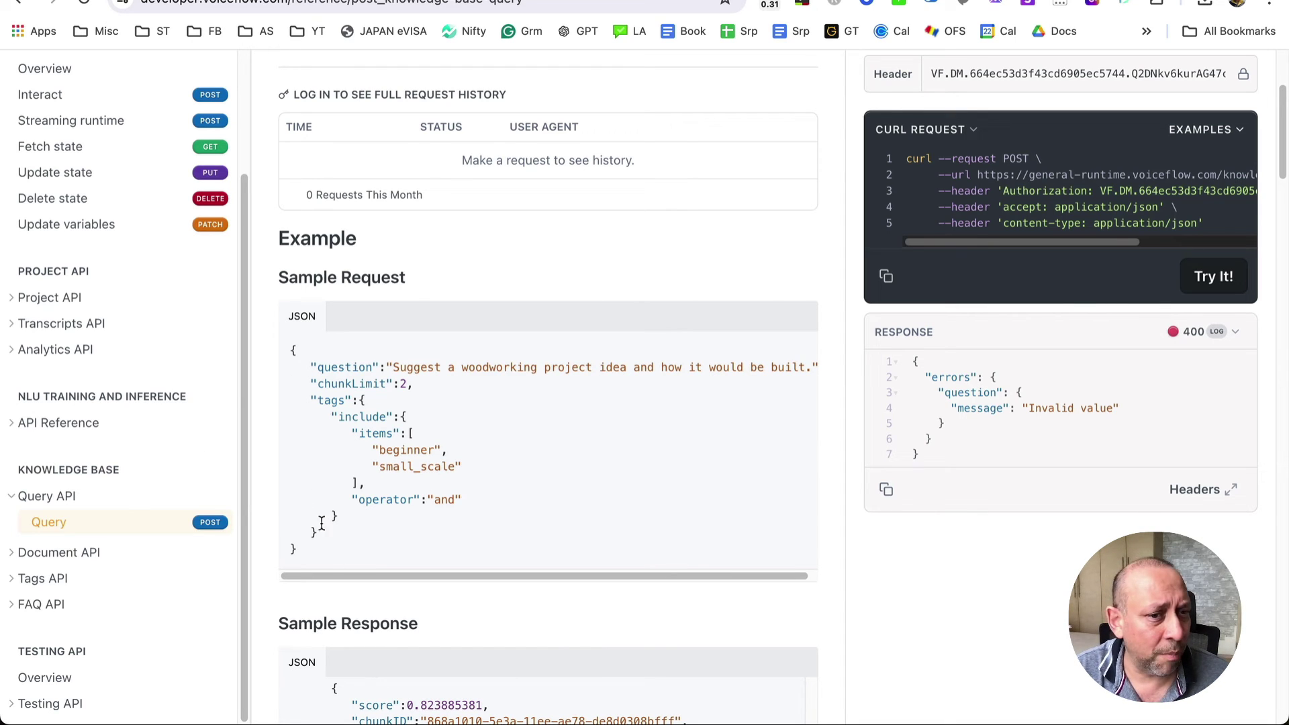
{"action": "left_click_drag", "start_coordinate": [312, 552], "coordinate": [266, 325]}
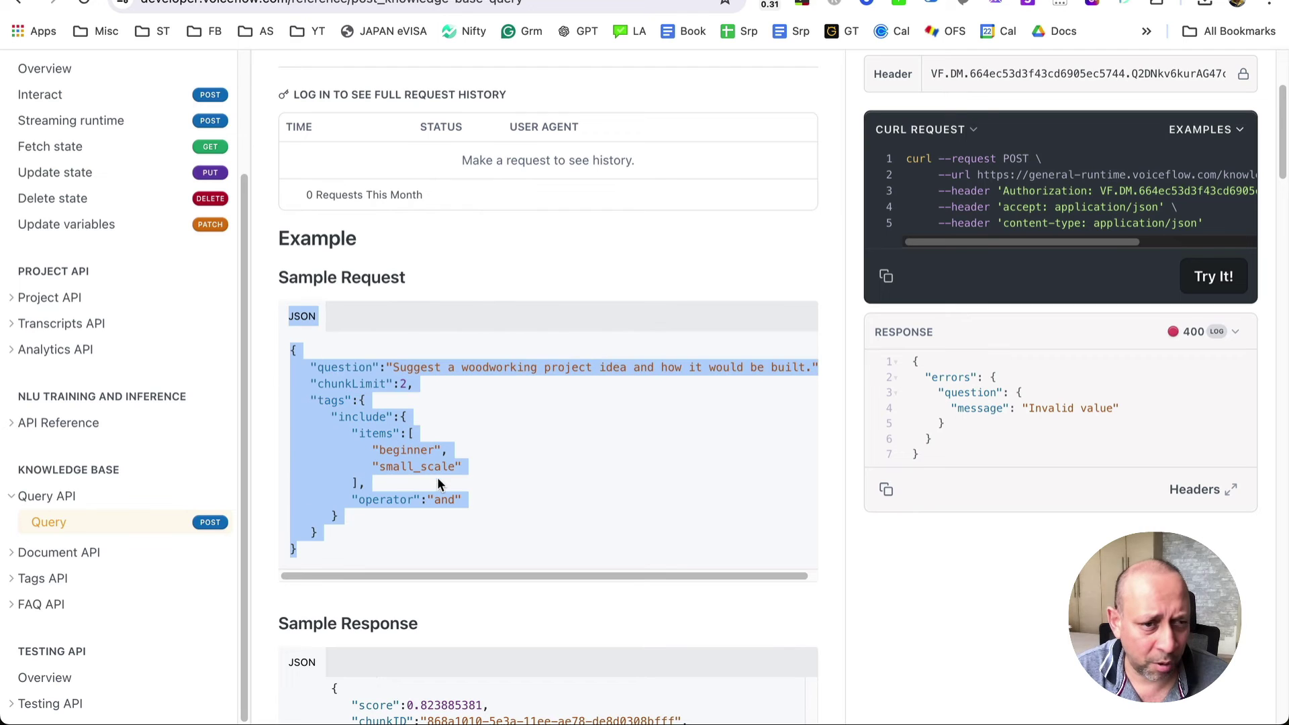
{"action": "left_click_drag", "start_coordinate": [437, 477], "coordinate": [473, 466]}
{"action": "left_click_drag", "start_coordinate": [277, 278], "coordinate": [474, 276]}
{"action": "left_click", "coordinate": [473, 275]}
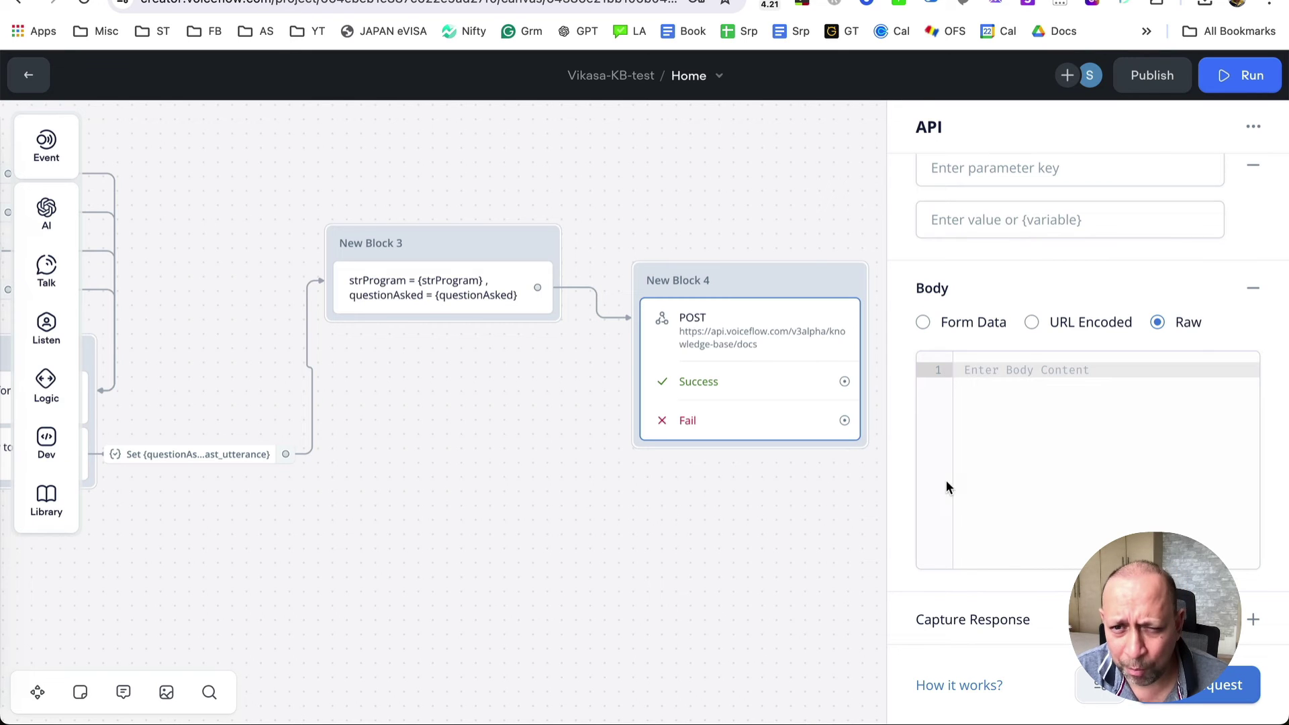
Step: Paste the copied sample request into the API step's raw body
{"action": "right_click", "coordinate": [969, 408]}
{"action": "left_click", "coordinate": [998, 420]}
{"action": "scroll", "coordinate": [1030, 506], "scroll_direction": "up", "scroll_amount": 10}
{"action": "scroll", "coordinate": [1053, 440], "scroll_direction": "down", "scroll_amount": 8}
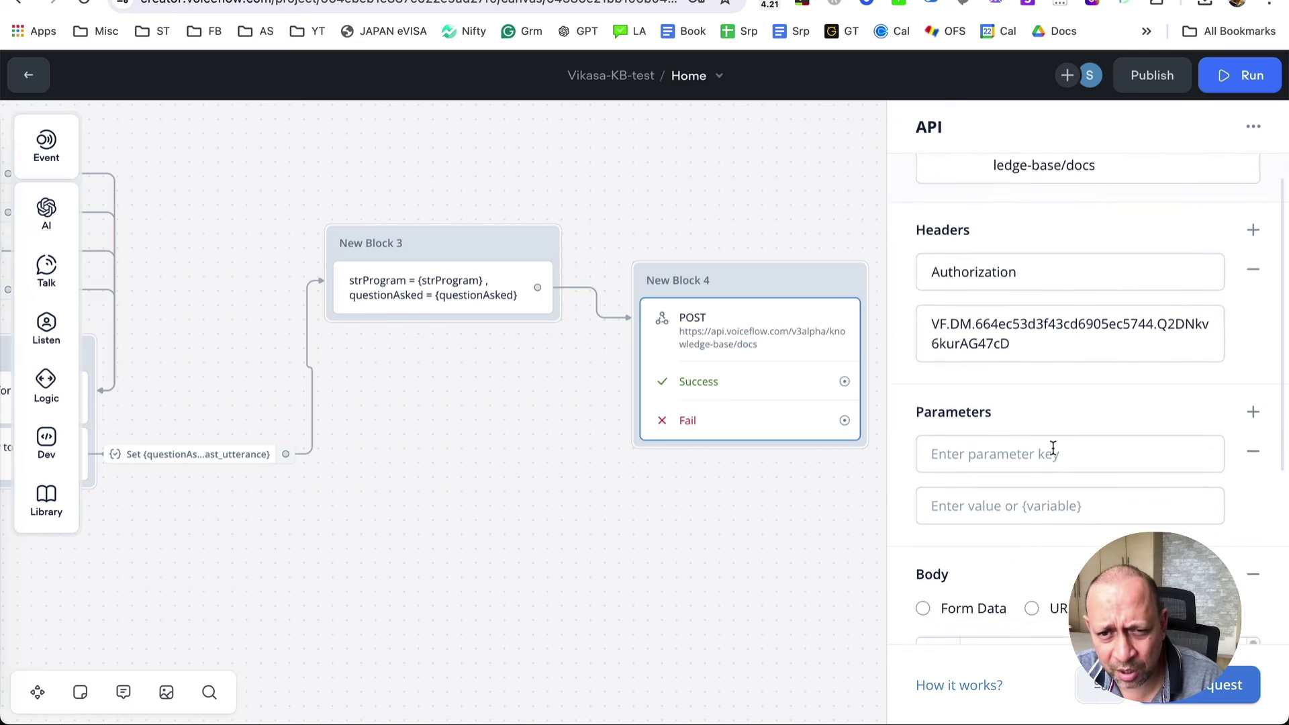
{"action": "scroll", "coordinate": [1001, 429], "scroll_direction": "up", "scroll_amount": 4}
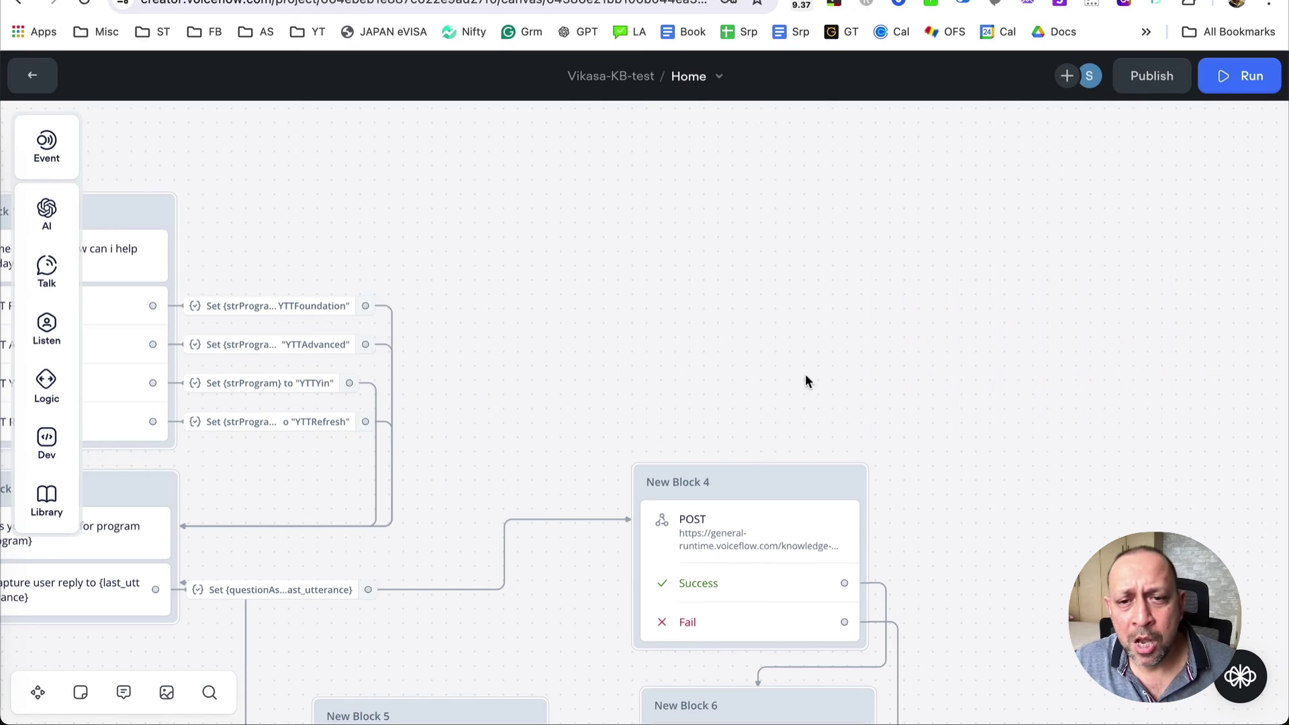
Step: Examine the completed workflow and the request URL, headers and parameters of New Block 4's API step
{"action": "scroll", "coordinate": [726, 371], "scroll_direction": "down", "scroll_amount": 3}
{"action": "scroll", "coordinate": [726, 371], "scroll_direction": "down", "scroll_amount": 4}
{"action": "scroll", "coordinate": [858, 382], "scroll_direction": "up", "scroll_amount": 2}
{"action": "left_click", "coordinate": [798, 213]}
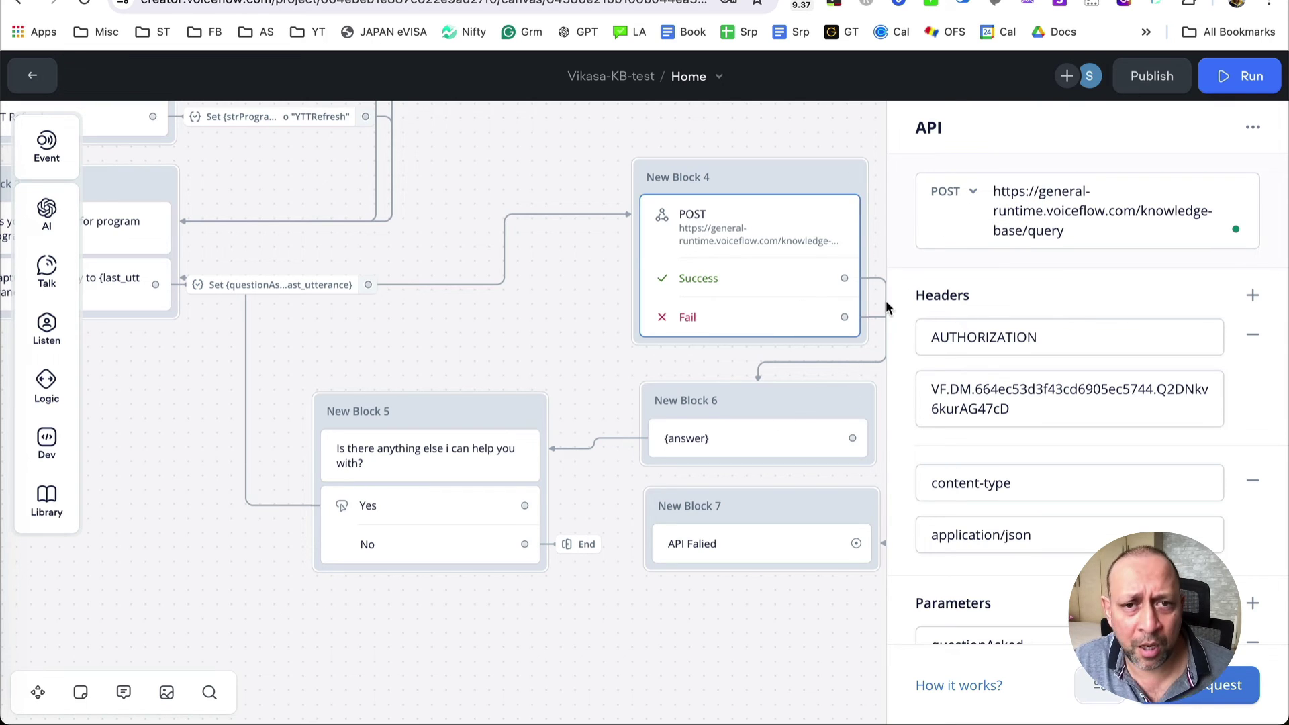
{"action": "scroll", "coordinate": [996, 476], "scroll_direction": "down", "scroll_amount": 1}
{"action": "scroll", "coordinate": [997, 477], "scroll_direction": "down", "scroll_amount": 5}
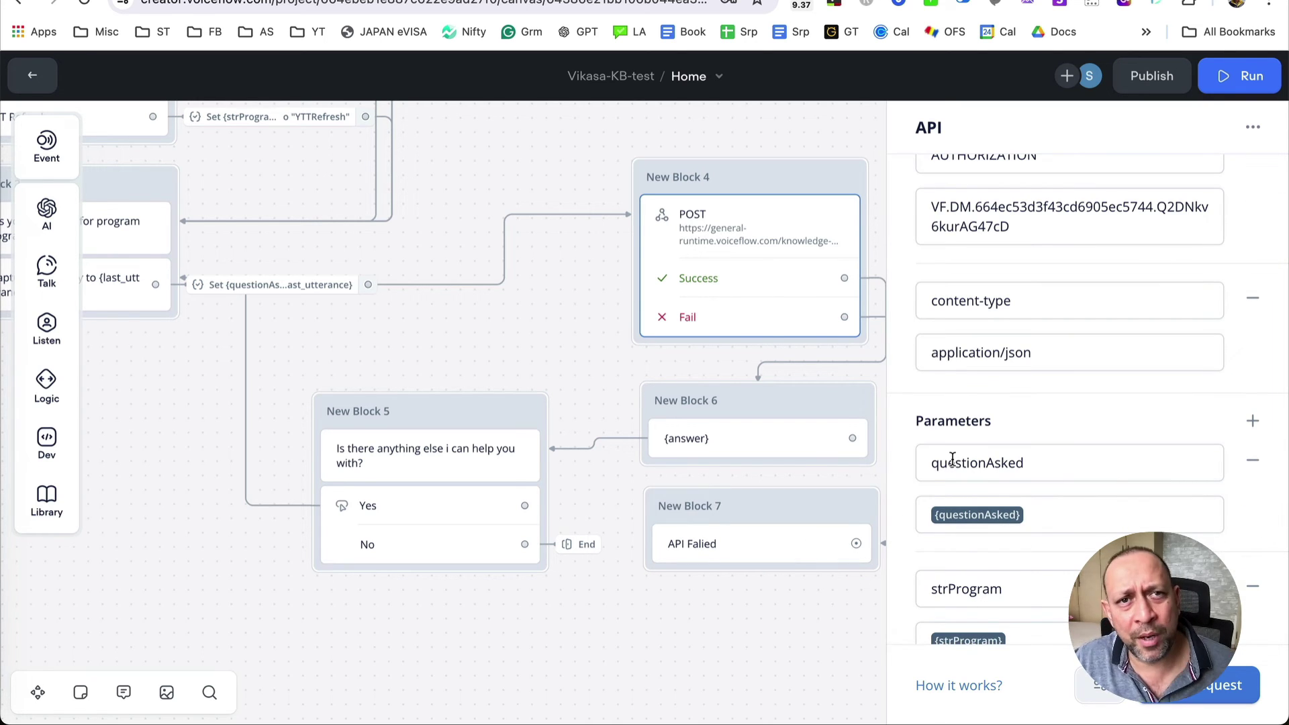
{"action": "scroll", "coordinate": [980, 474], "scroll_direction": "up", "scroll_amount": 5}
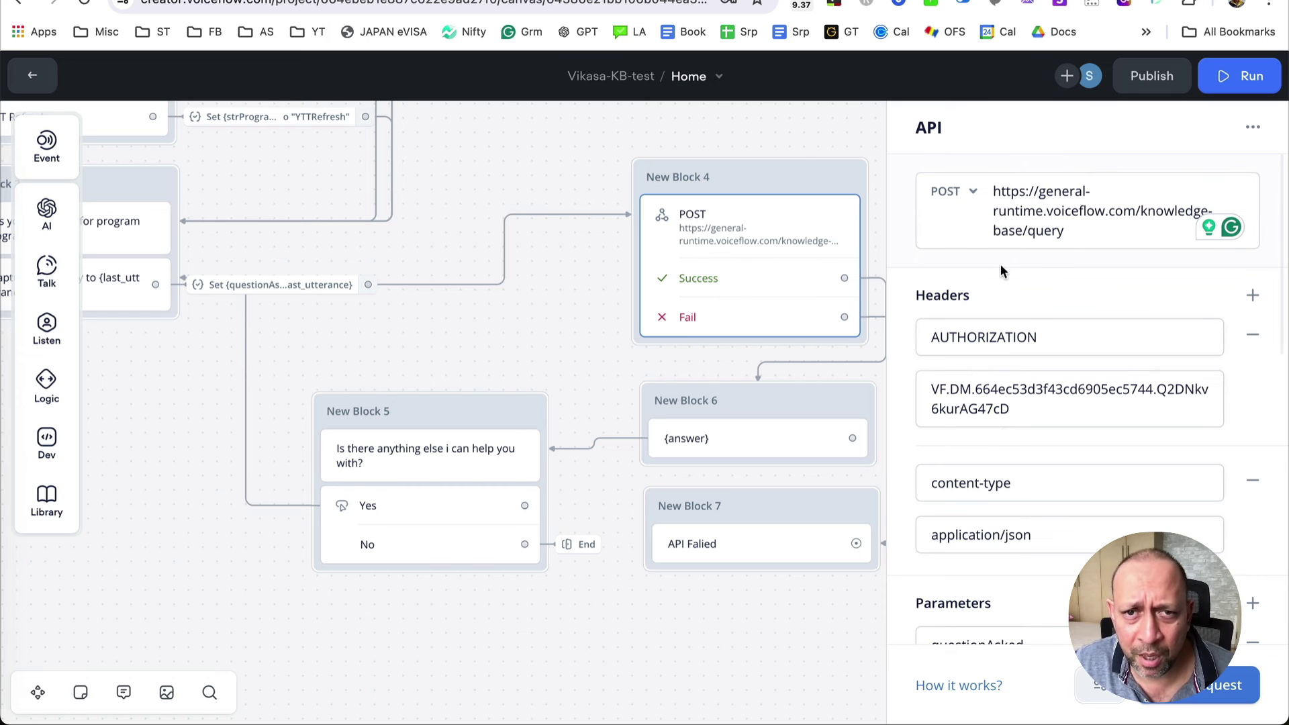
Step: Compare the API step's request URL with the Query endpoint in the API reference, and review its authorization and content-type headers
{"action": "left_click_drag", "start_coordinate": [1071, 236], "coordinate": [987, 176]}
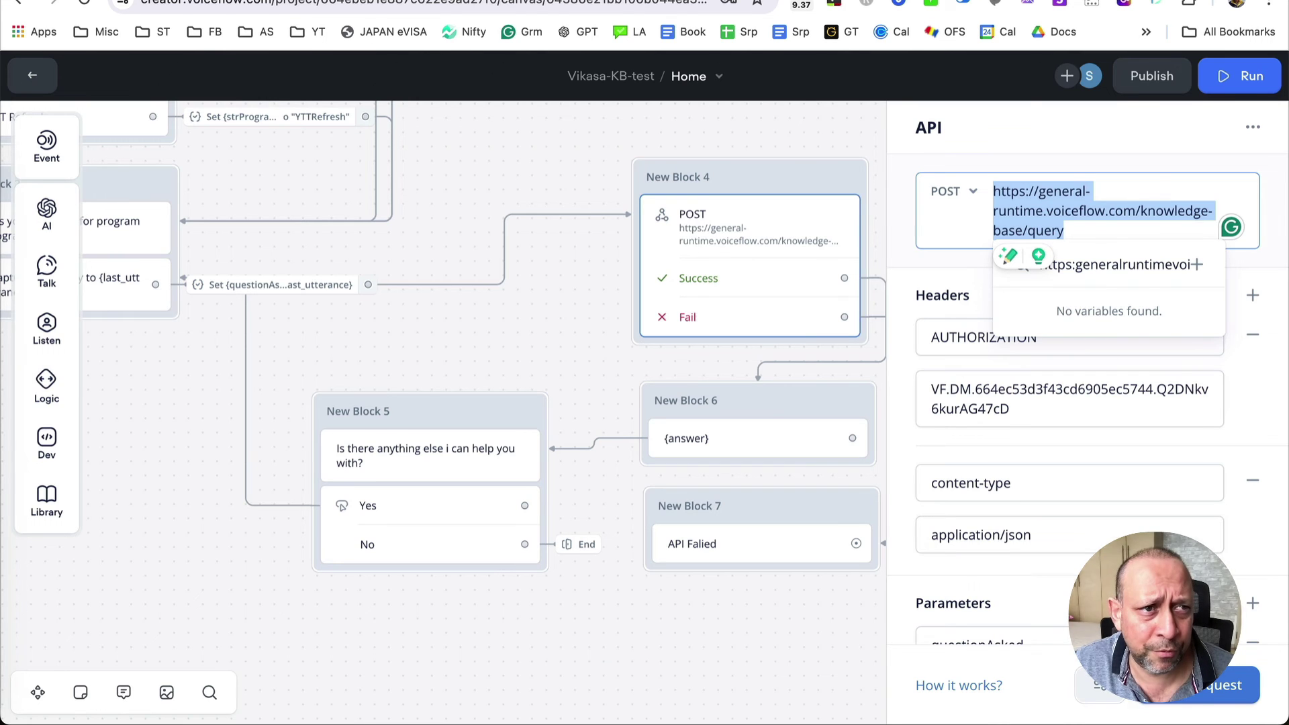
{"action": "key", "text": "ctrl+Tab"}
{"action": "left_click", "coordinate": [438, 181]}
{"action": "left_click_drag", "start_coordinate": [671, 212], "coordinate": [319, 202]}
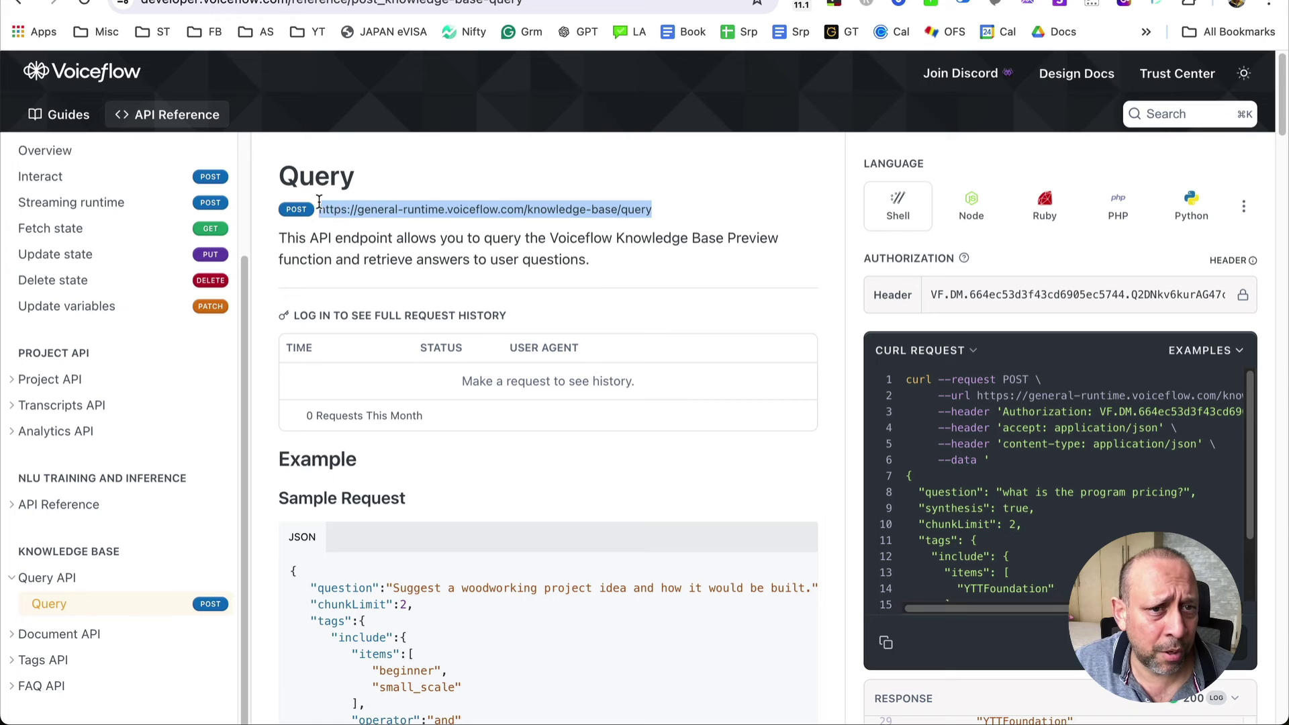
{"action": "key", "text": "ctrl+shift+Tab"}
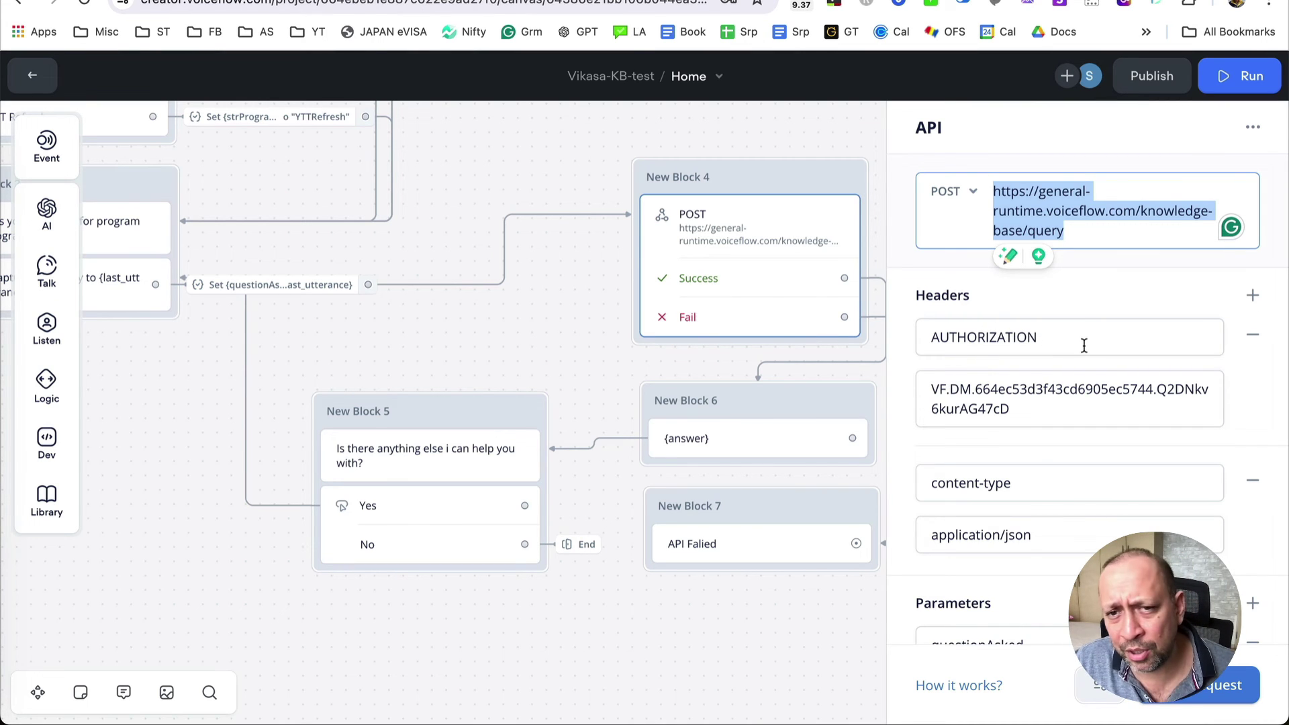
{"action": "left_click", "coordinate": [1071, 403]}
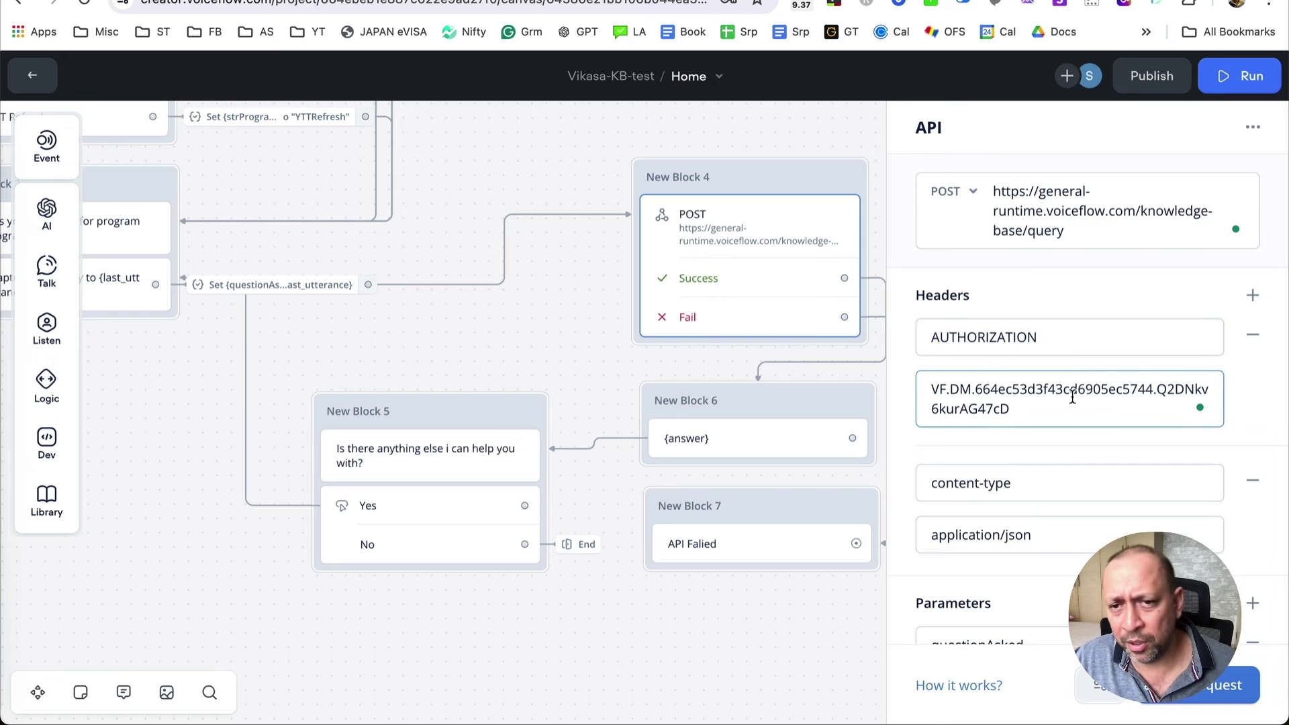
{"action": "scroll", "coordinate": [1069, 390], "scroll_direction": "down", "scroll_amount": 1}
{"action": "scroll", "coordinate": [1069, 389], "scroll_direction": "down", "scroll_amount": 3}
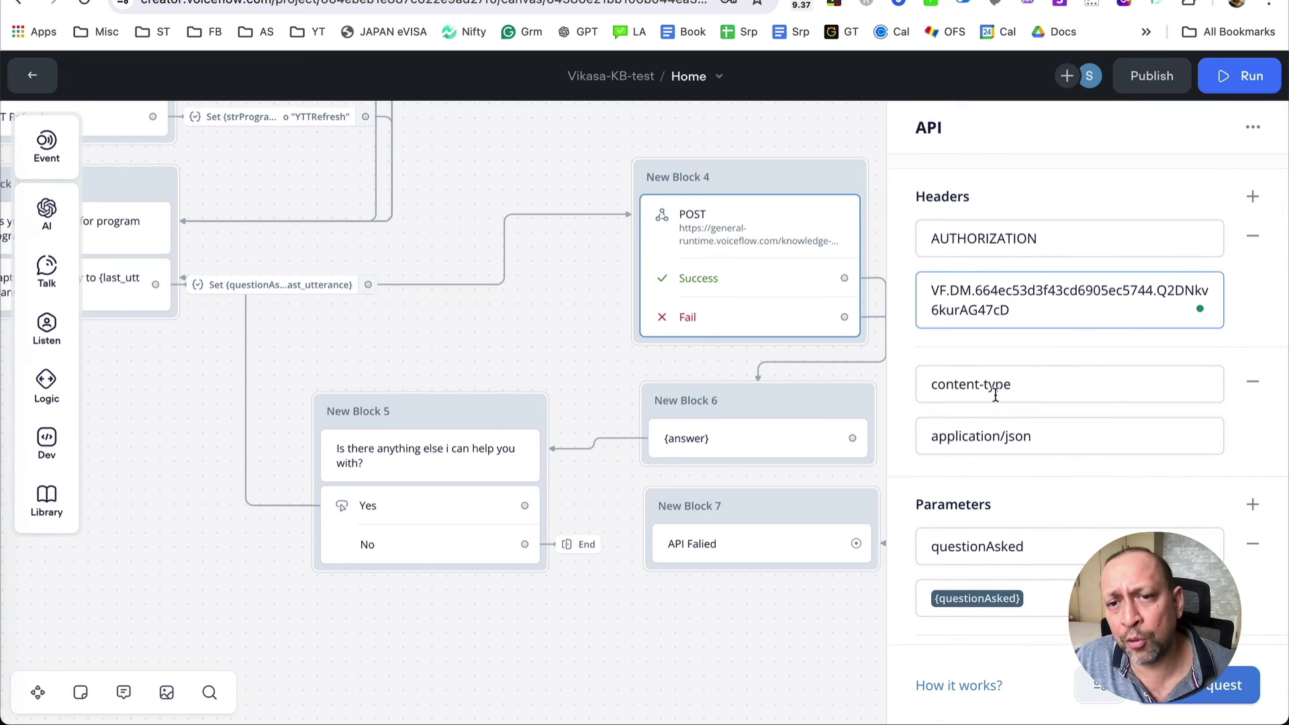
Step: Review the API step's content-type header, its questionAsked and strProgram parameters, and the raw request body
{"action": "left_click_drag", "start_coordinate": [1023, 384], "coordinate": [927, 380]}
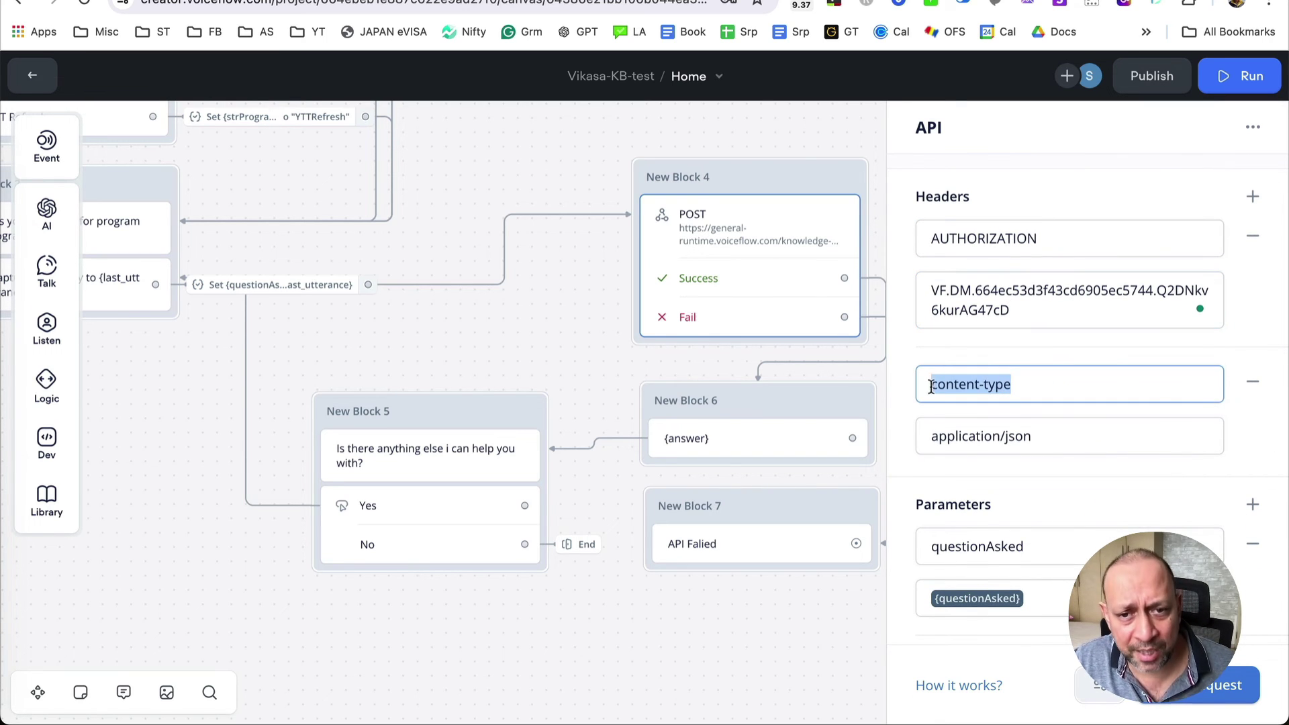
{"action": "left_click", "coordinate": [1044, 356]}
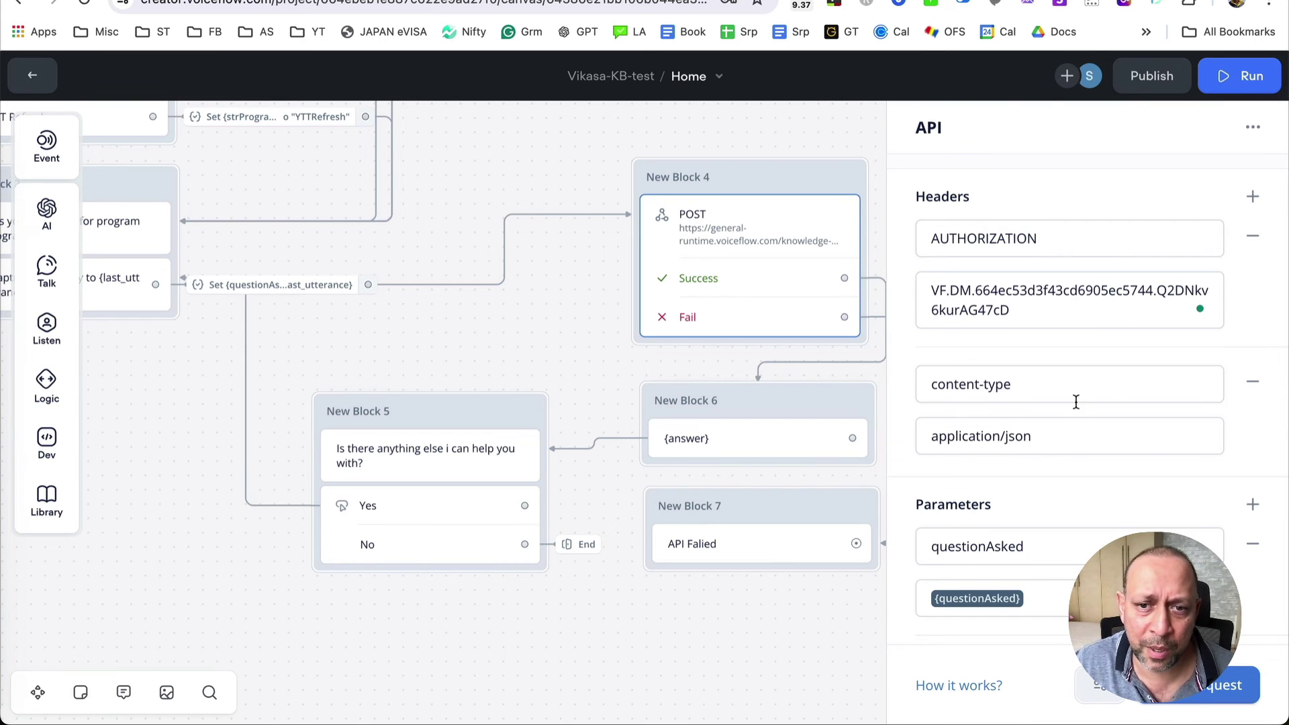
{"action": "scroll", "coordinate": [1076, 402], "scroll_direction": "down", "scroll_amount": 1}
{"action": "scroll", "coordinate": [1055, 472], "scroll_direction": "down", "scroll_amount": 3}
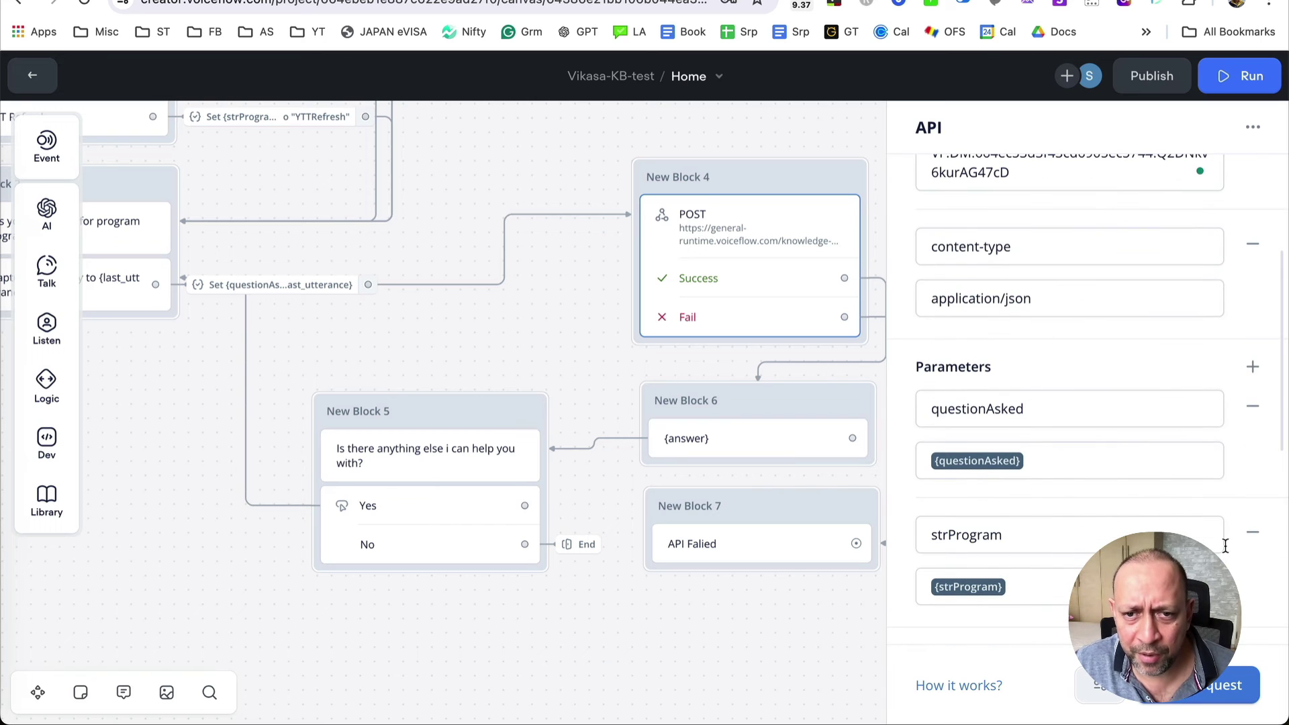
{"action": "scroll", "coordinate": [1079, 500], "scroll_direction": "down", "scroll_amount": 6}
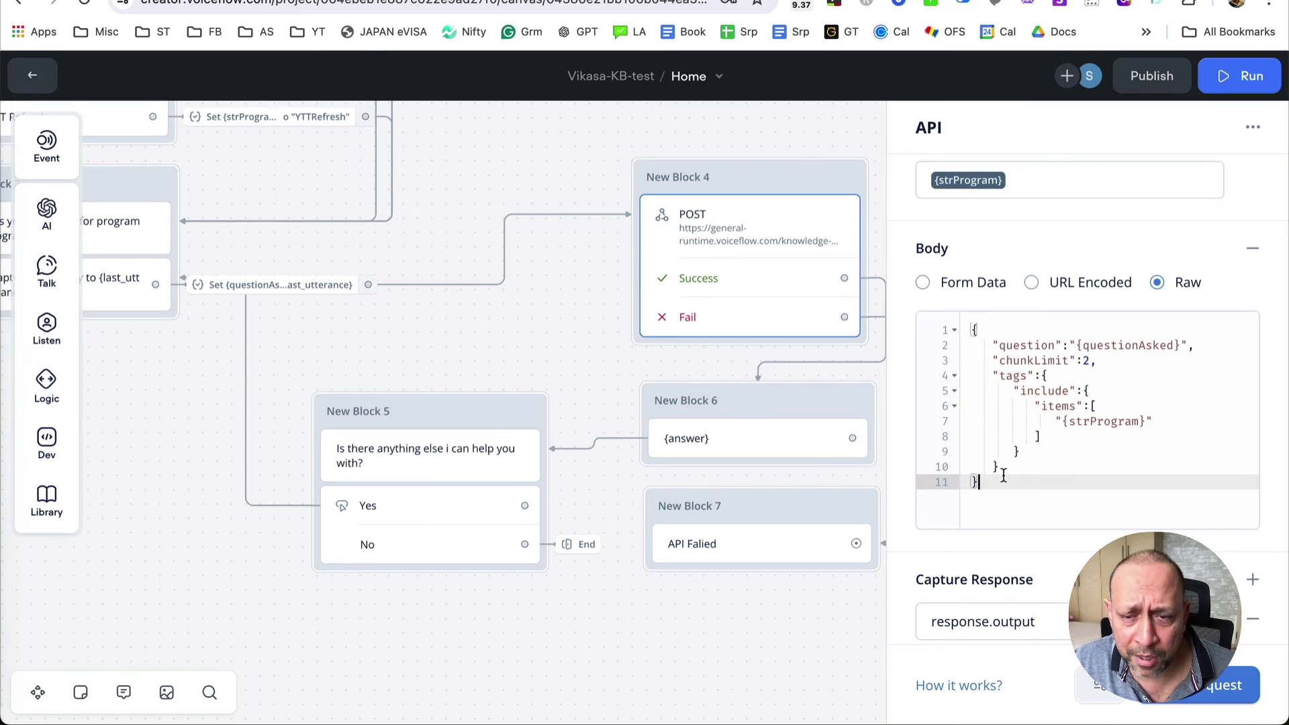
Step: Copy the API step's entire raw body JSON and switch to the untitled text editor document
{"action": "left_click_drag", "start_coordinate": [1009, 490], "coordinate": [960, 362]}
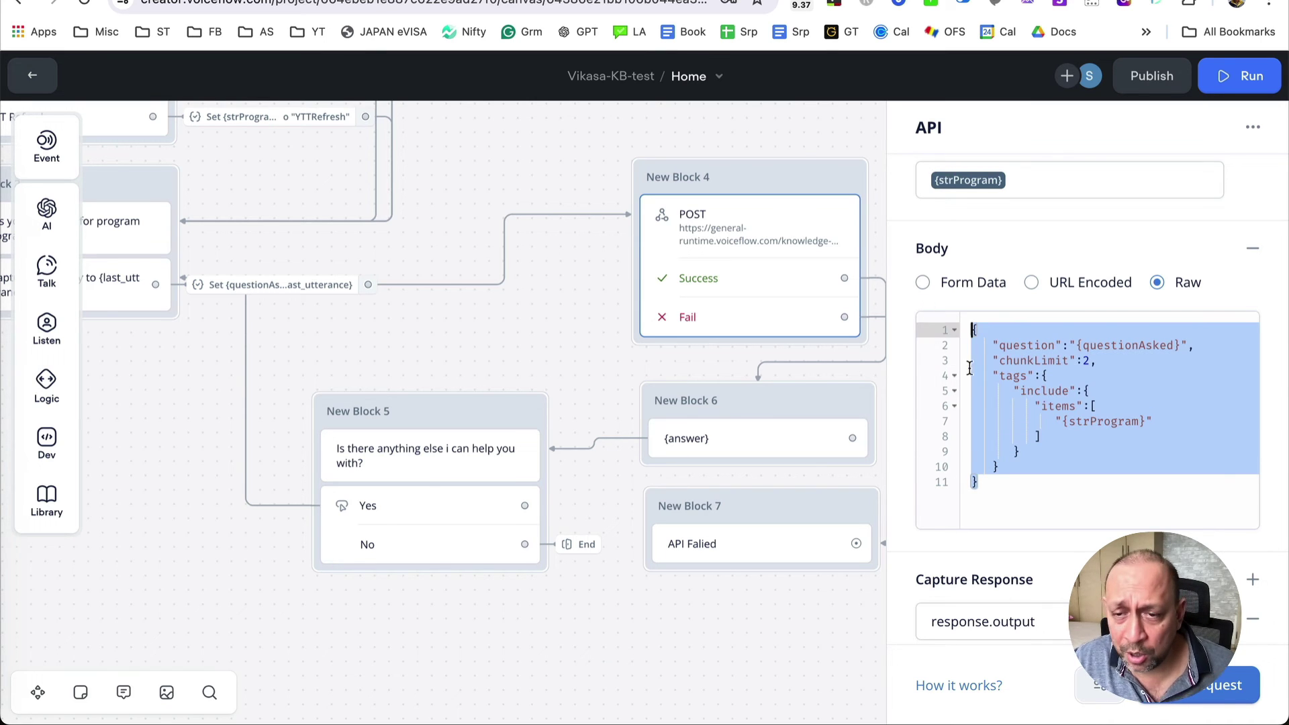
{"action": "right_click", "coordinate": [1017, 369]}
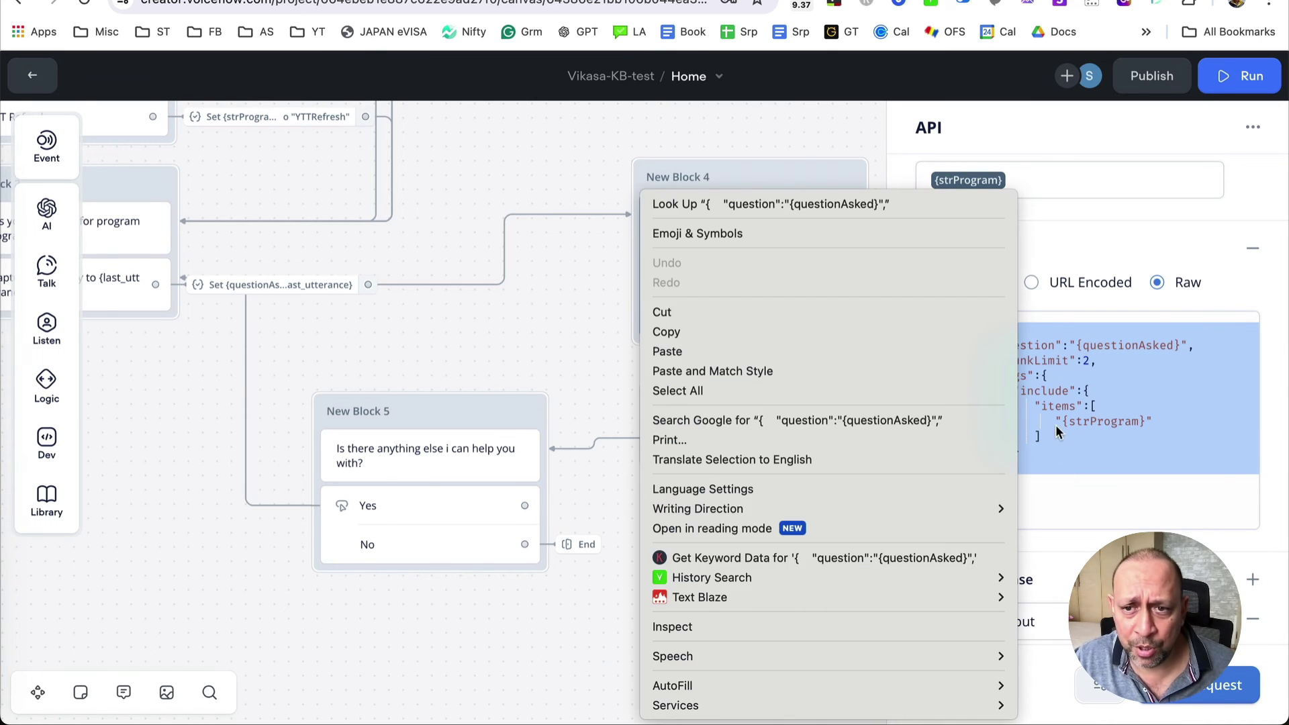
{"action": "left_click", "coordinate": [796, 331]}
{"action": "key", "text": "super+Tab"}
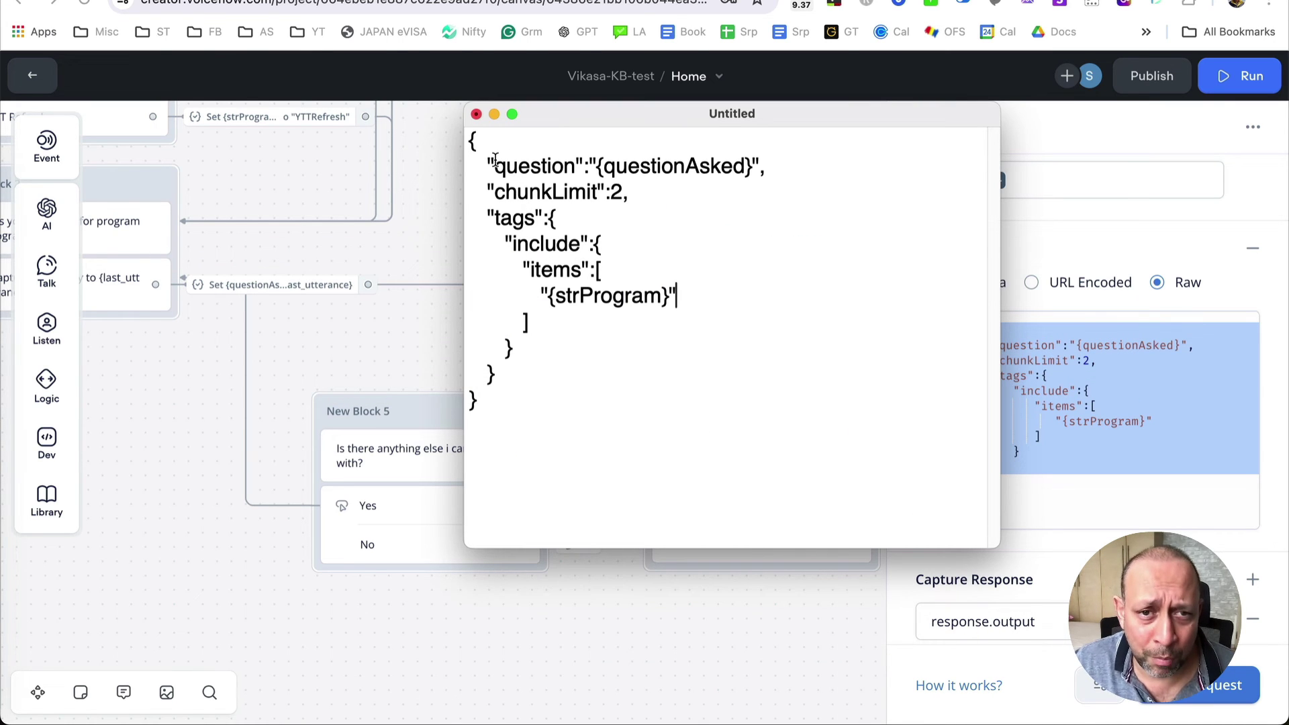
Step: Replace the closing quotation mark after {strProgram} in the text document with a newly entered one
{"action": "left_click_drag", "start_coordinate": [495, 161], "coordinate": [491, 161]}
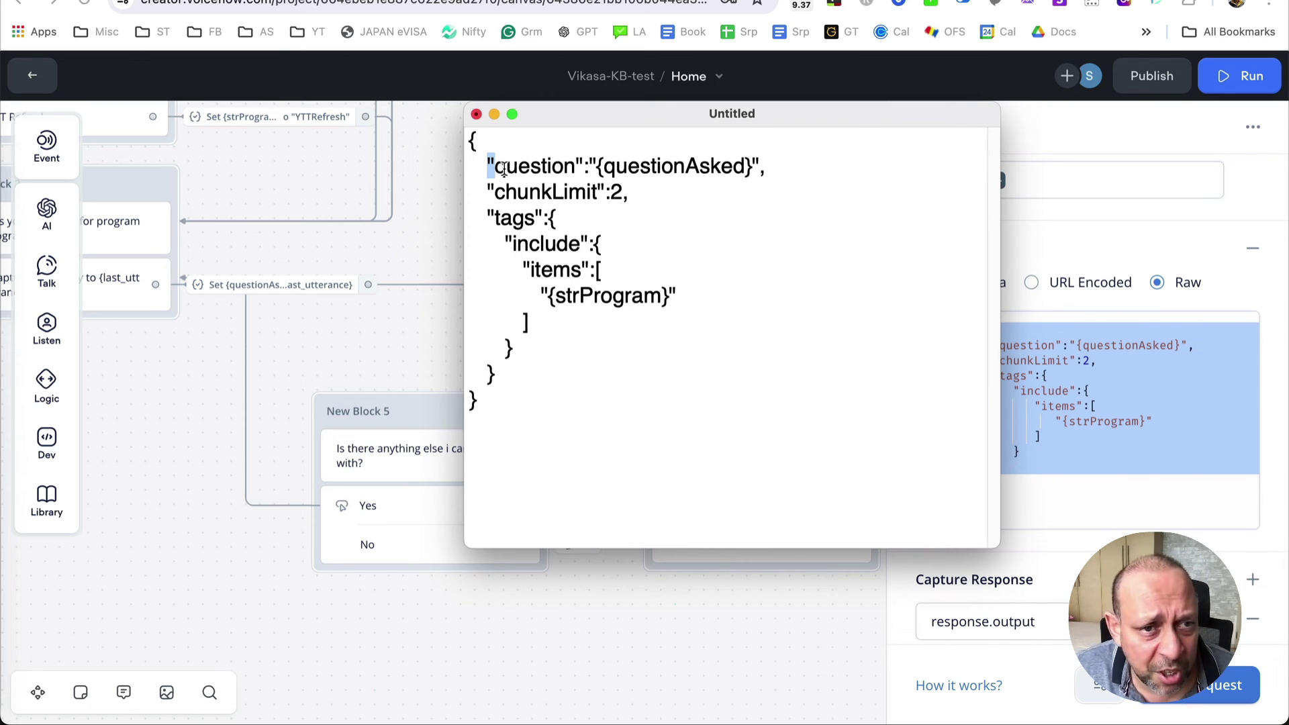
{"action": "left_click", "coordinate": [743, 304]}
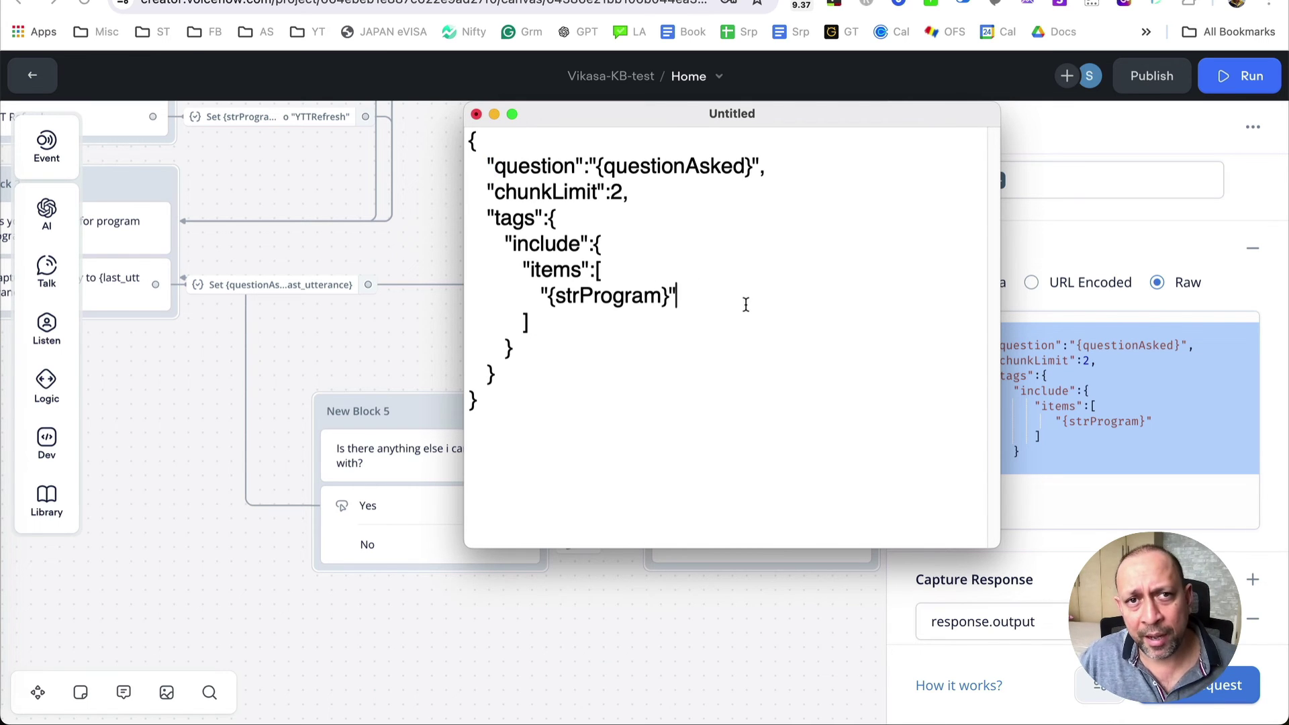
{"action": "key", "text": "BackSpace"}
{"action": "type", "text": "\""}
{"action": "left_click", "coordinate": [824, 378]}
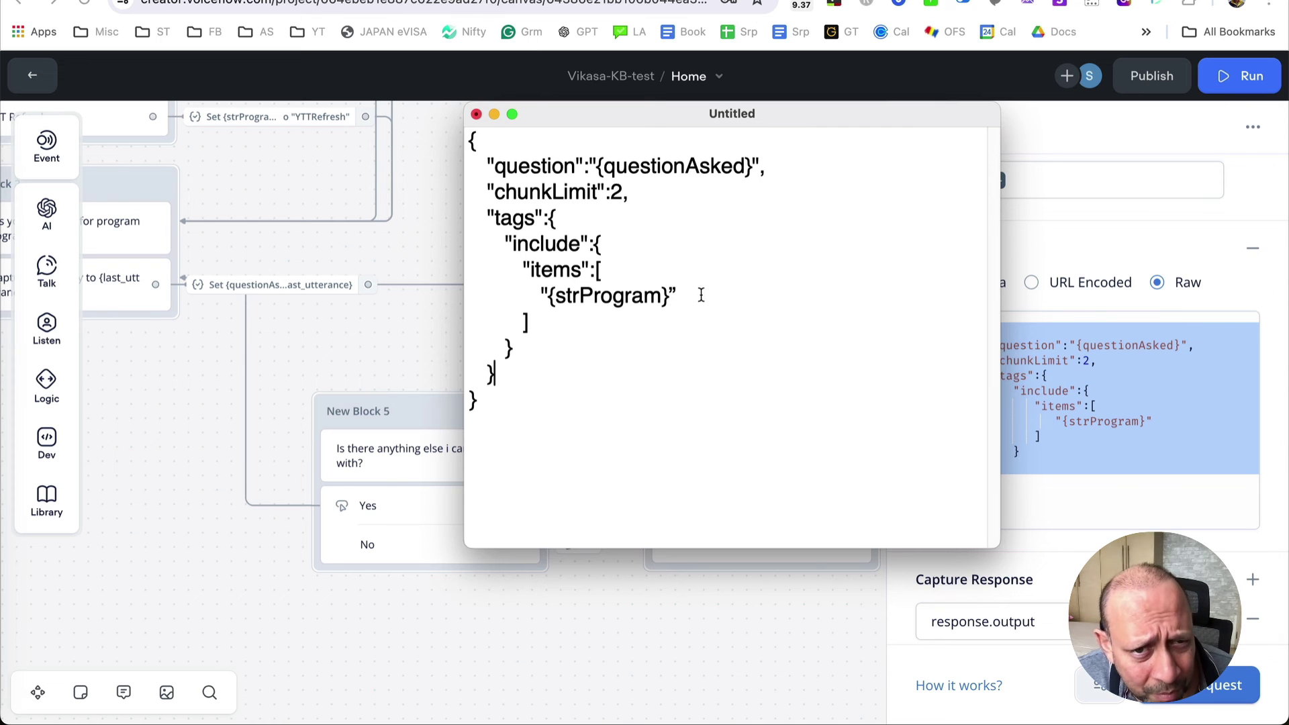
Step: Compare the closing and opening quotation marks around {strProgram} in the text document
{"action": "left_click_drag", "start_coordinate": [776, 305], "coordinate": [464, 285]}
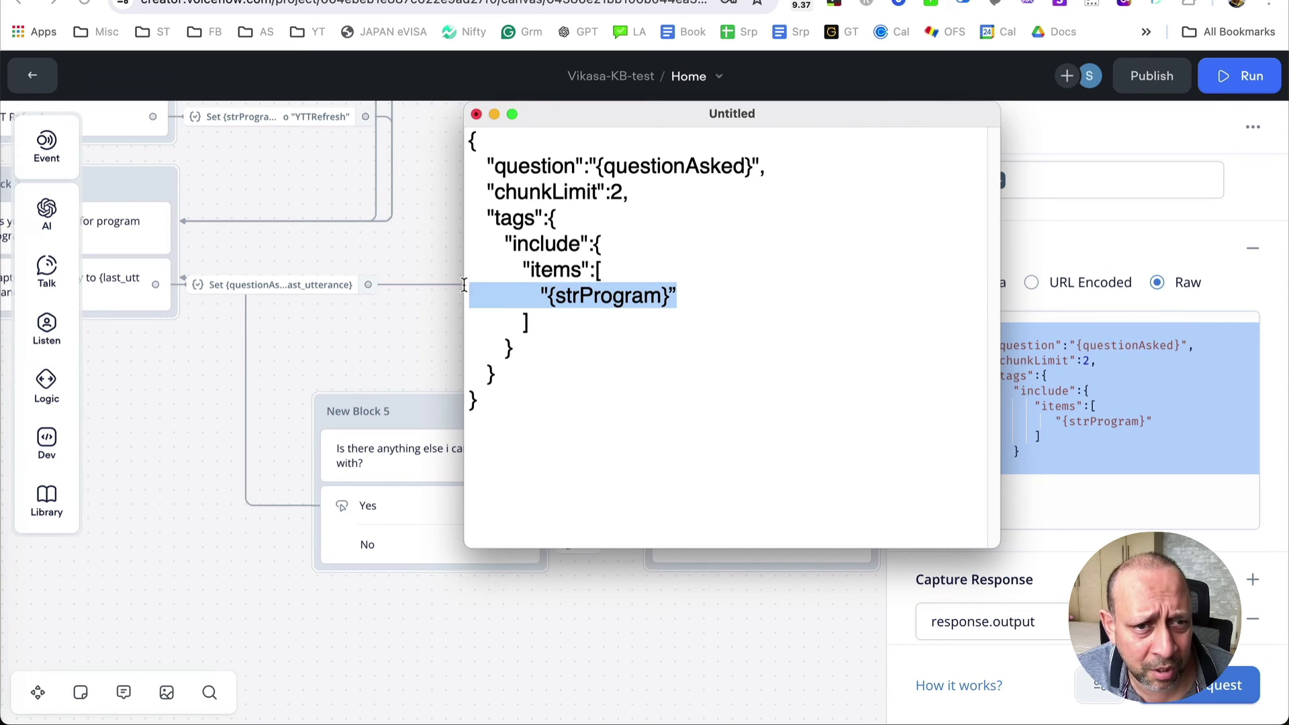
{"action": "left_click", "coordinate": [706, 325]}
{"action": "left_click_drag", "start_coordinate": [678, 295], "coordinate": [666, 296]}
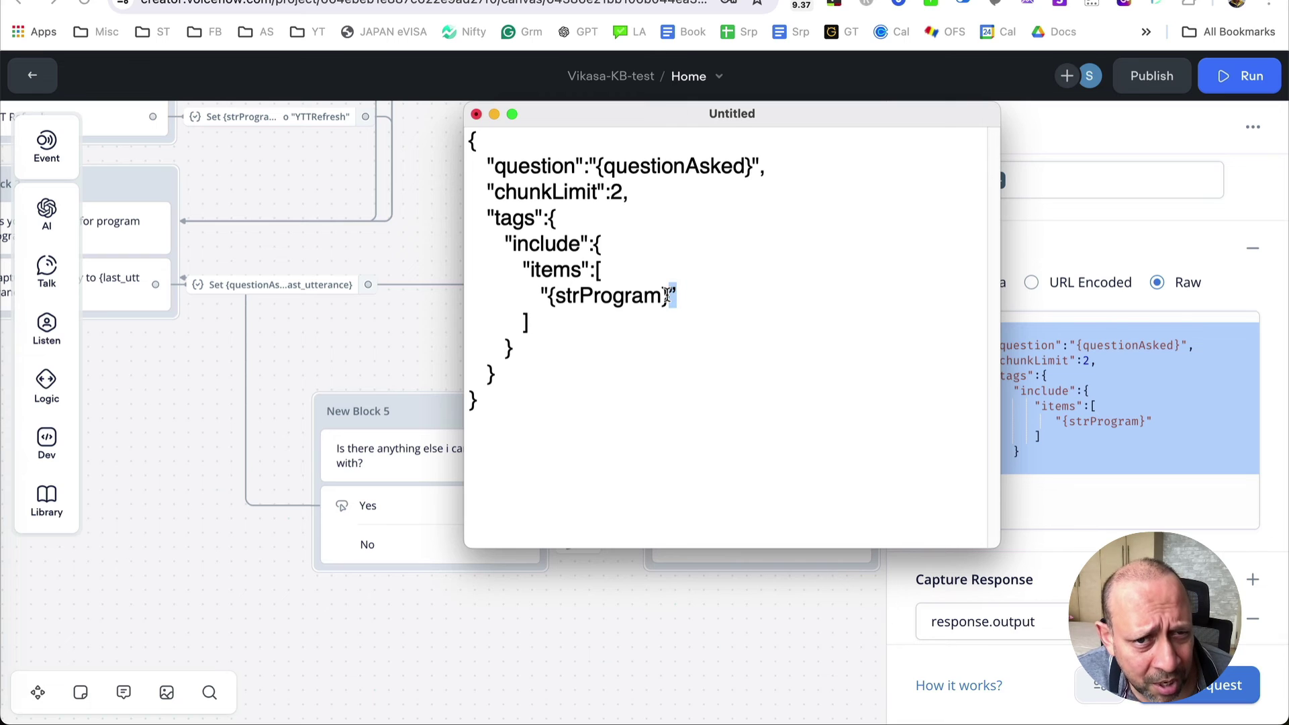
{"action": "left_click_drag", "start_coordinate": [551, 290], "coordinate": [544, 293]}
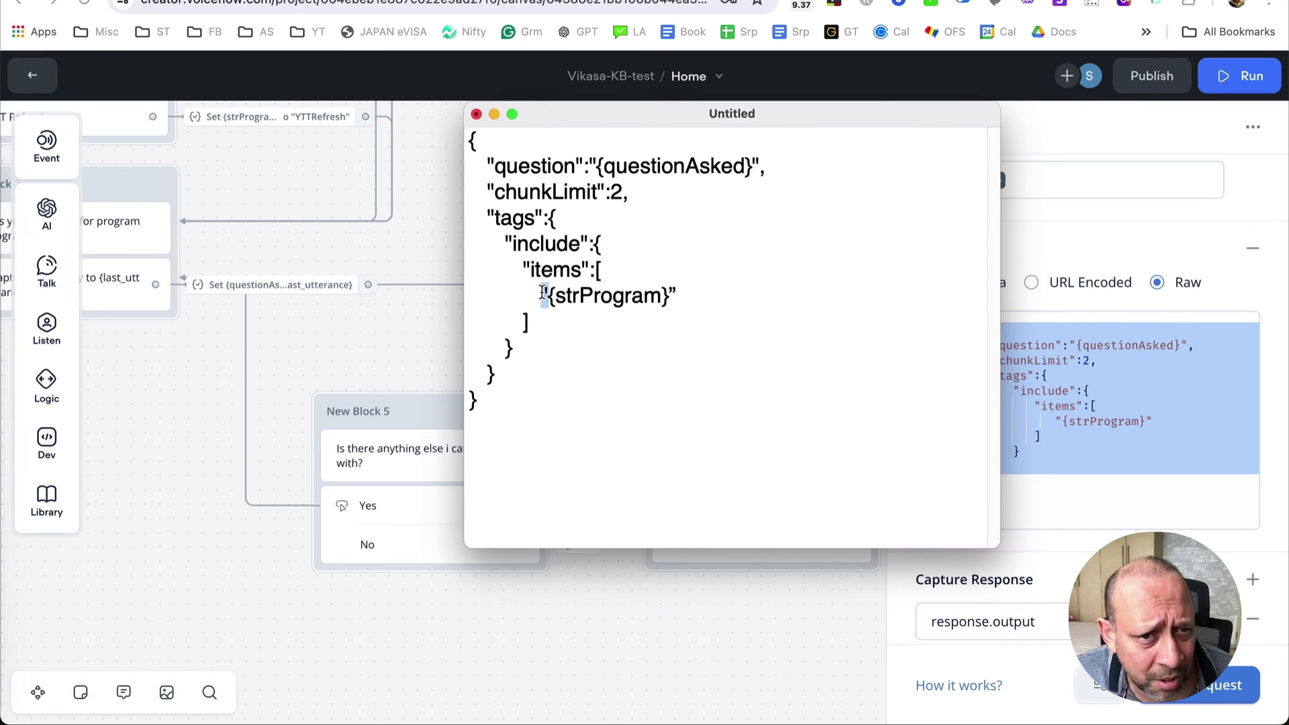
{"action": "left_click", "coordinate": [576, 408]}
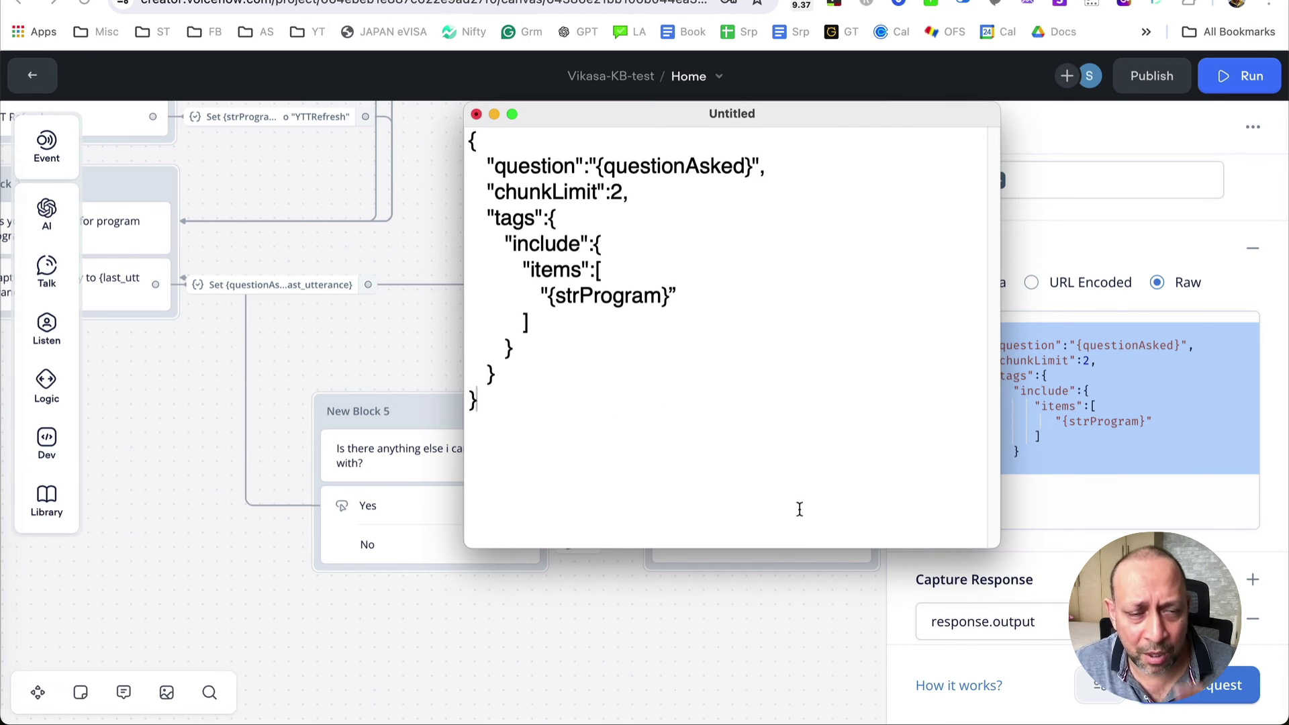
Step: Re-enter both the opening and closing quotation marks around {strProgram} in the text document
{"action": "double_click", "coordinate": [544, 296]}
{"action": "type", "text": "\""}
{"action": "left_click", "coordinate": [715, 291]}
{"action": "key", "text": "BackSpace"}
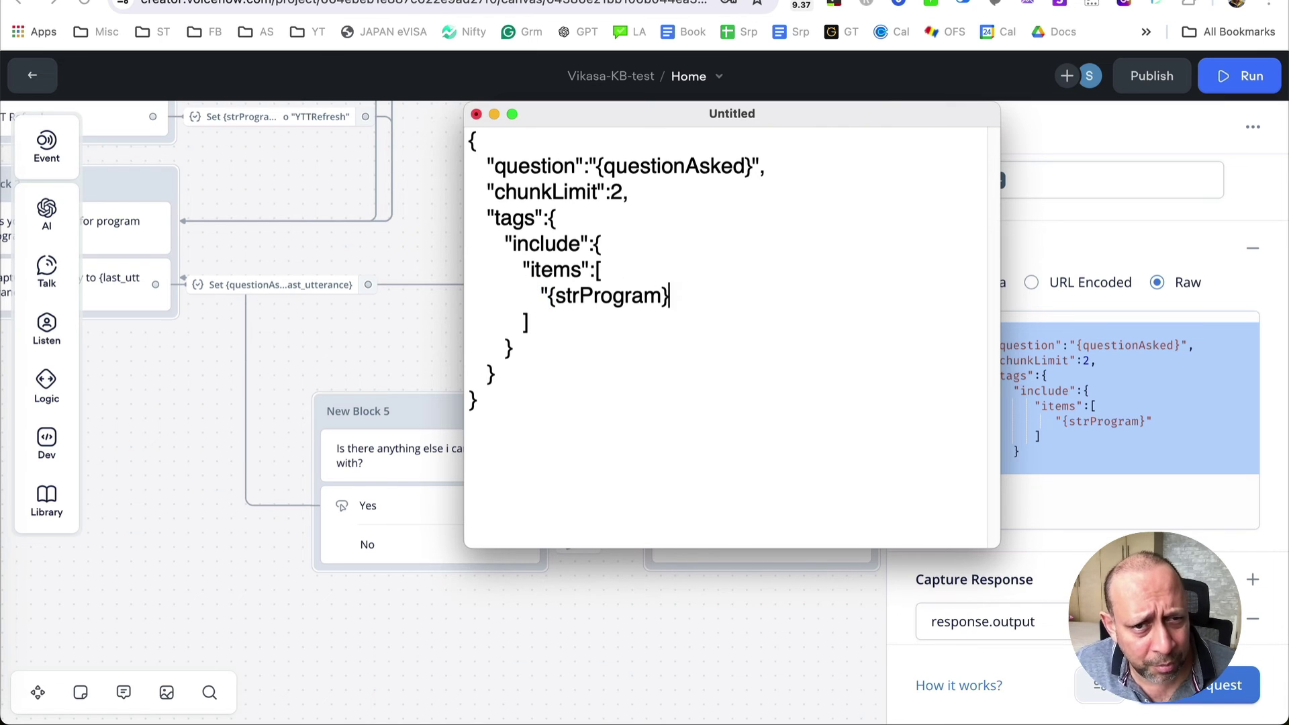
{"action": "type", "text": "\""}
Step: Switch back to Voiceflow and start a test of the API request with questionAsked "what is the program pricing?" and strProgram "YTTFoundation"
{"action": "left_click", "coordinate": [1274, 376]}
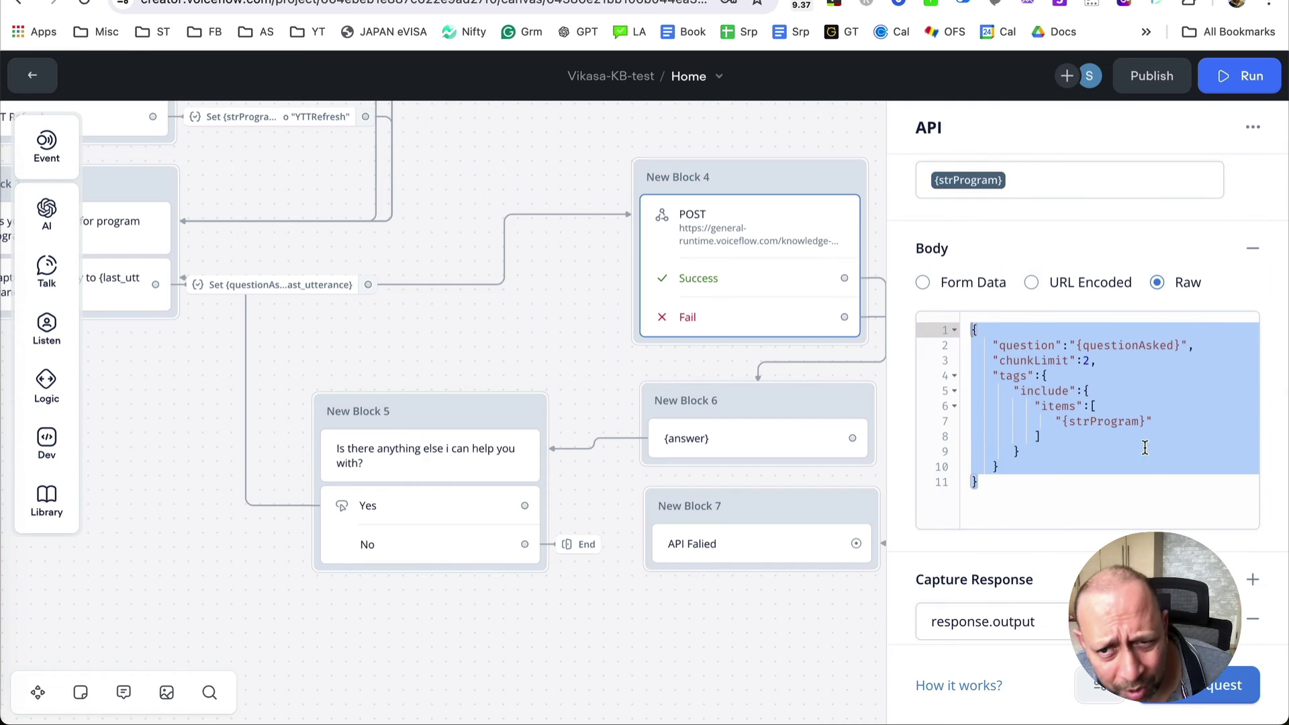
{"action": "left_click", "coordinate": [1155, 438]}
{"action": "scroll", "coordinate": [1195, 480], "scroll_direction": "down", "scroll_amount": 2}
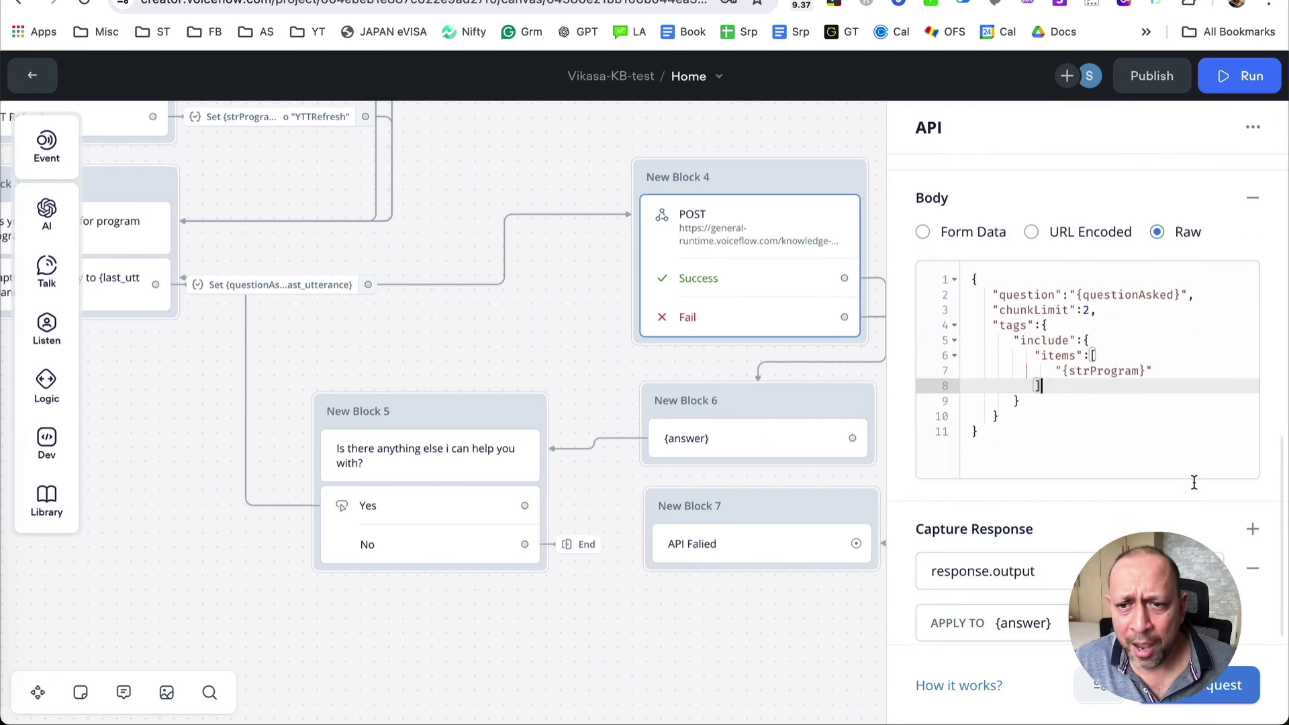
{"action": "scroll", "coordinate": [1194, 479], "scroll_direction": "up", "scroll_amount": 2}
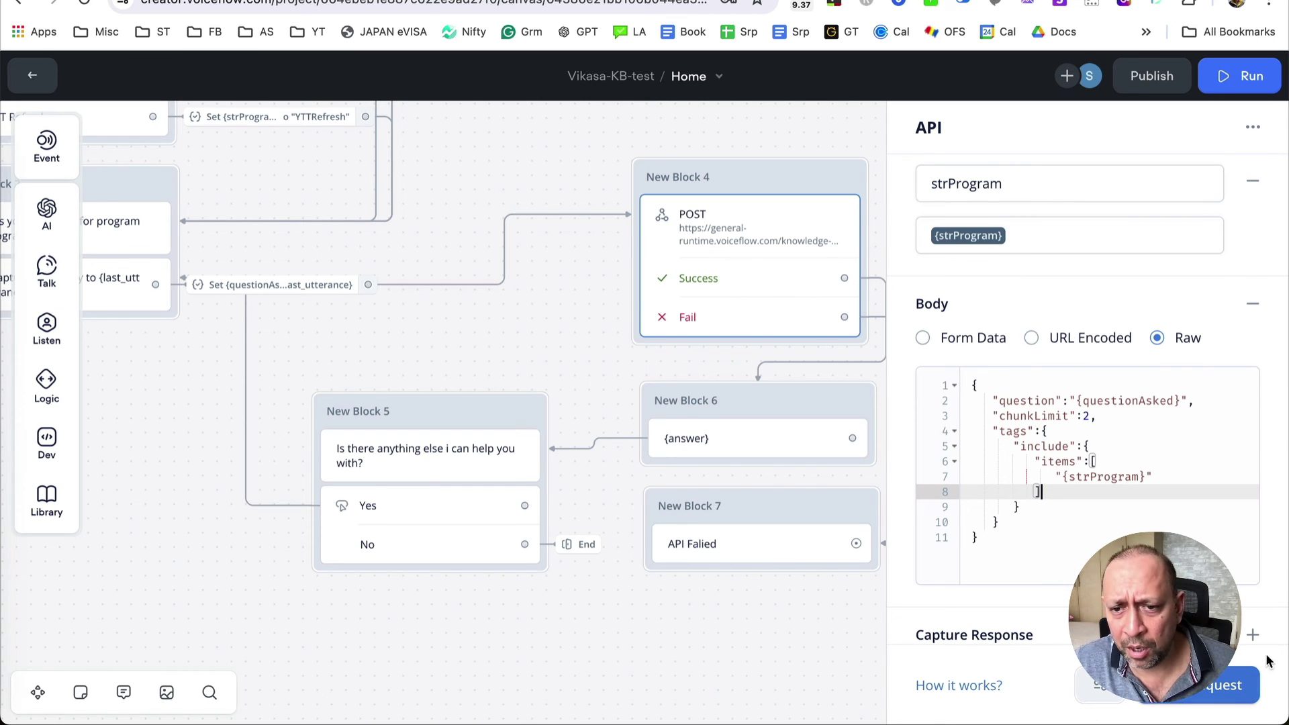
{"action": "left_click", "coordinate": [1235, 705]}
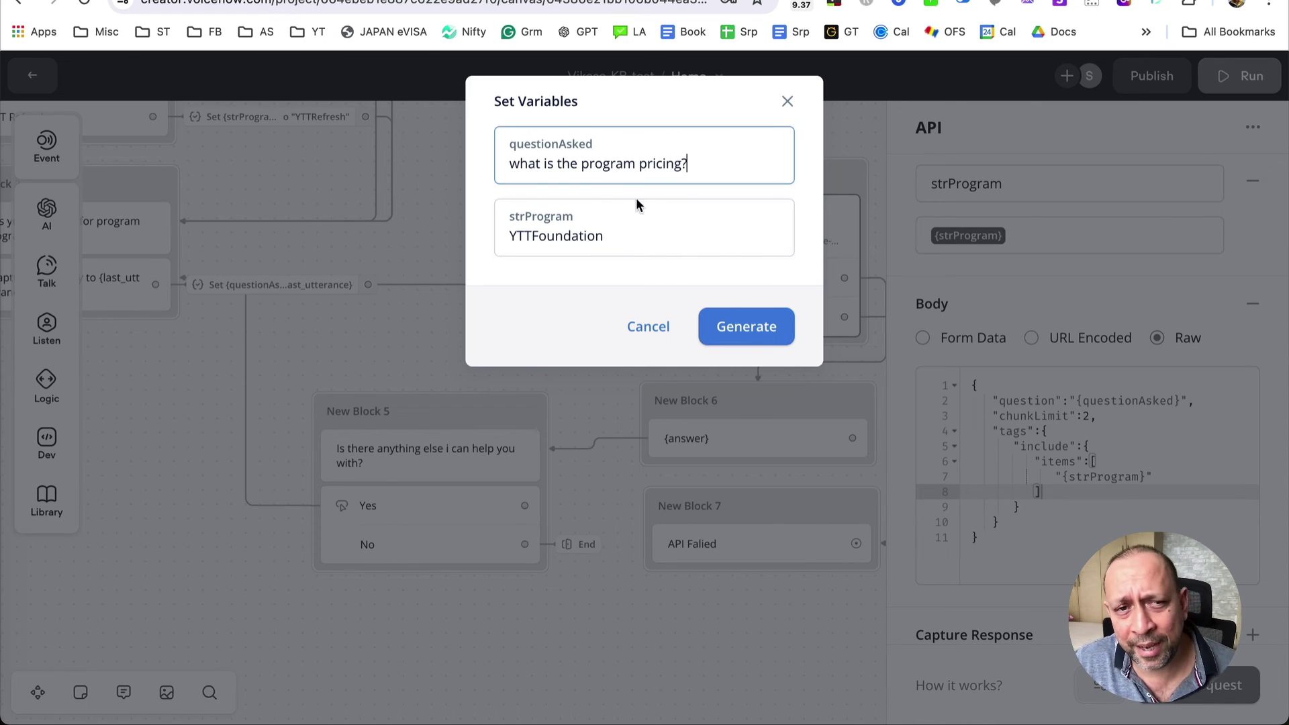
Step: Check the tuition section of Vikasa's Advanced Yoga Teacher Training page, and look for the other programs in the site navigation
{"action": "key", "text": "ctrl+Tab"}
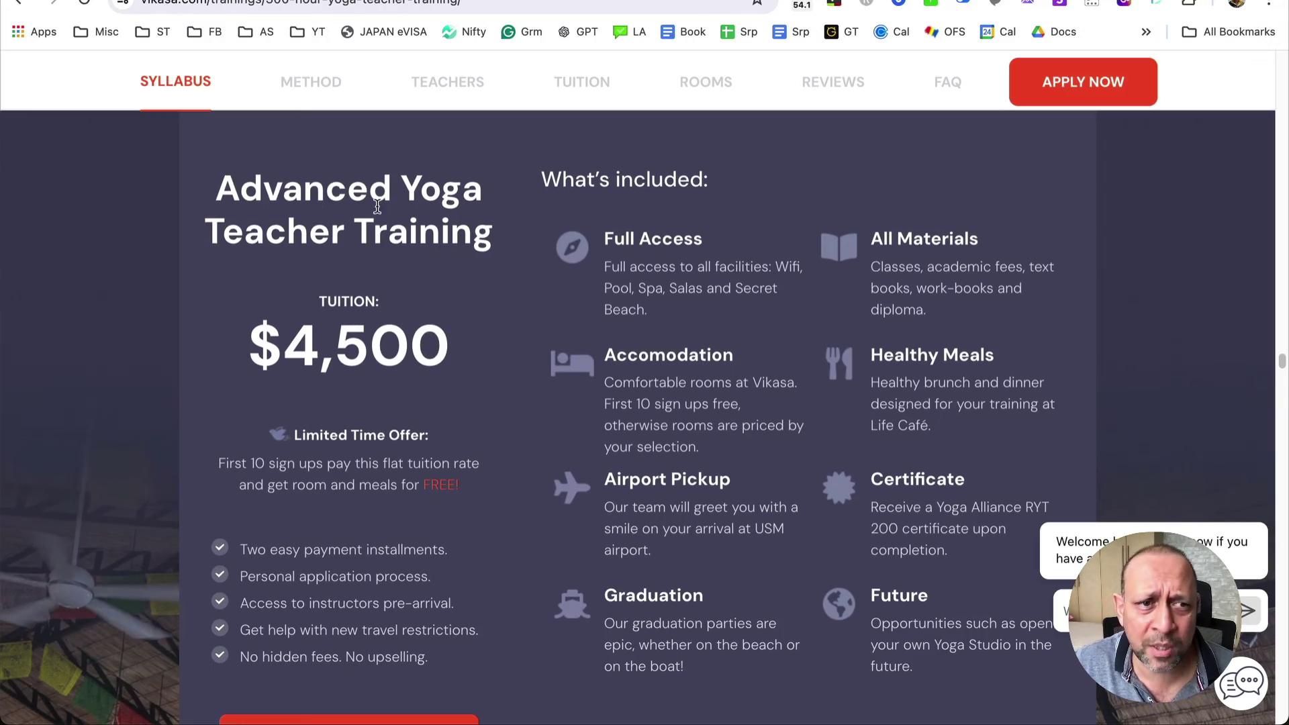
{"action": "left_click_drag", "start_coordinate": [185, 178], "coordinate": [565, 155]}
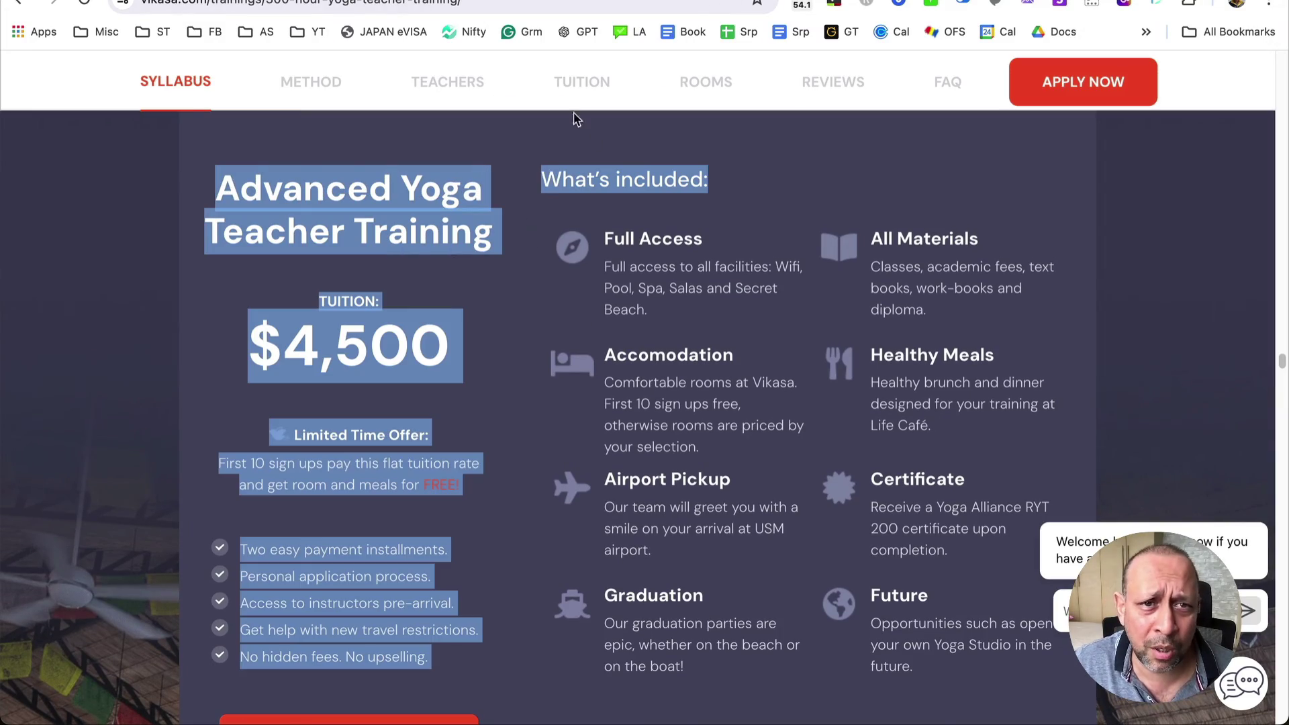
{"action": "scroll", "coordinate": [1174, 128], "scroll_direction": "up", "scroll_amount": 10}
{"action": "scroll", "coordinate": [1176, 130], "scroll_direction": "up", "scroll_amount": 20}
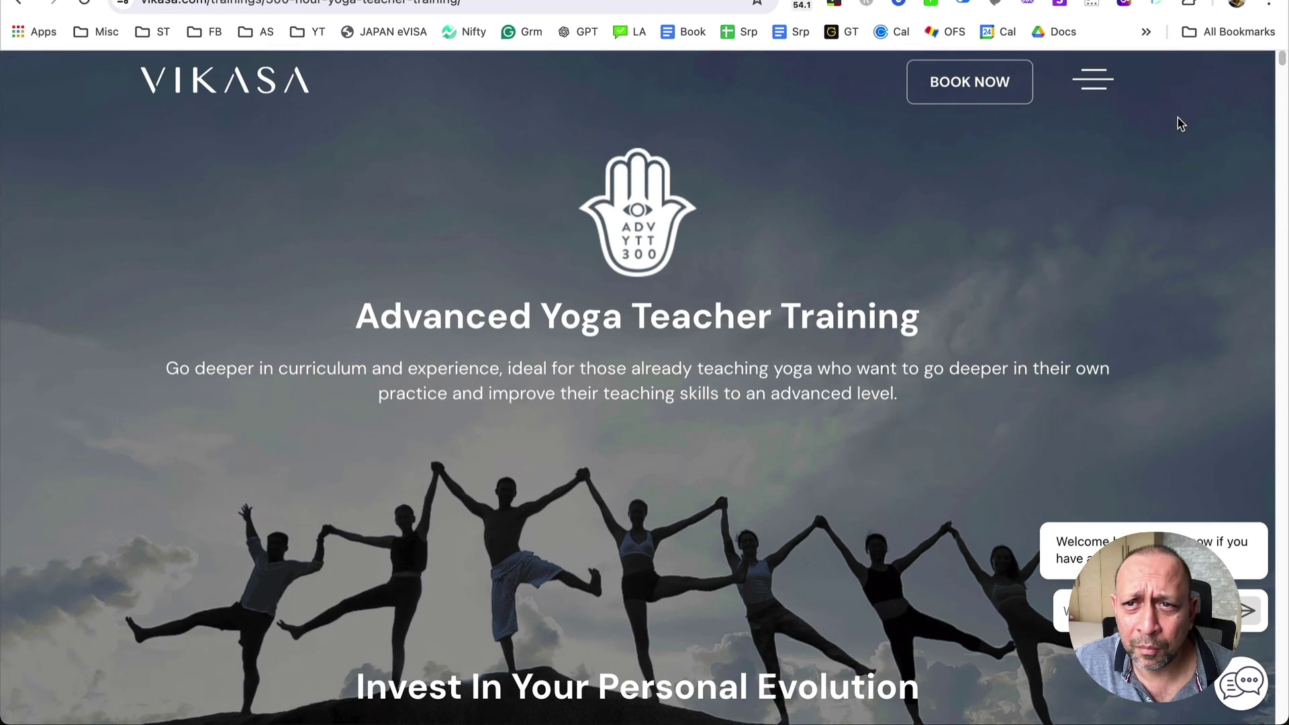
{"action": "left_click", "coordinate": [1093, 80]}
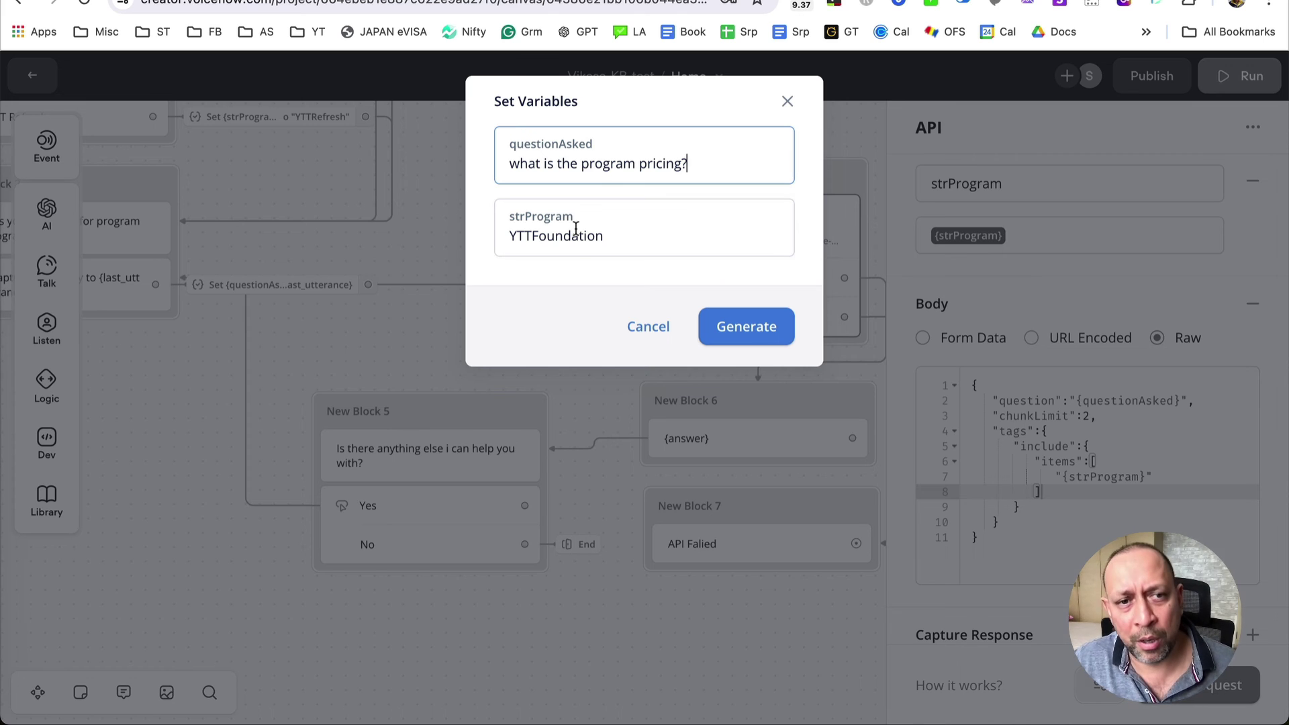
Step: Send the API test request for the YTTFoundation program
{"action": "left_click_drag", "start_coordinate": [619, 237], "coordinate": [485, 242]}
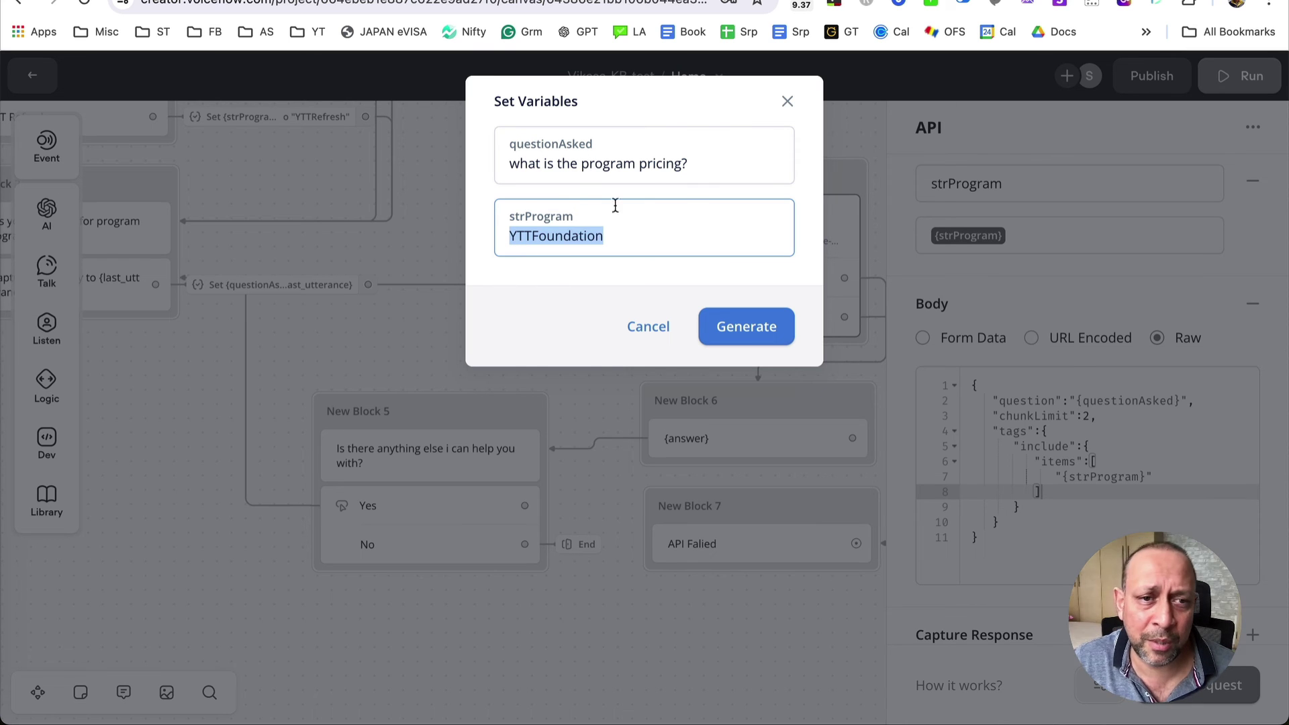
{"action": "left_click", "coordinate": [631, 238]}
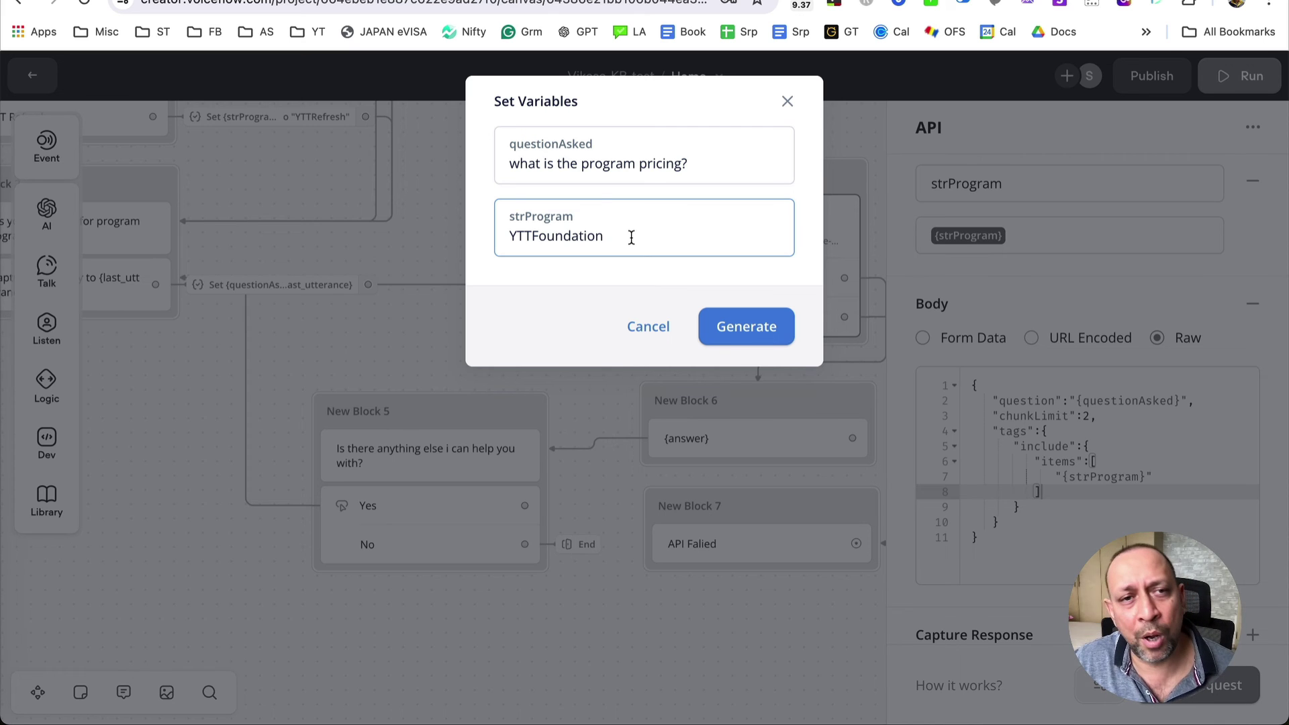
{"action": "left_click", "coordinate": [577, 0]}
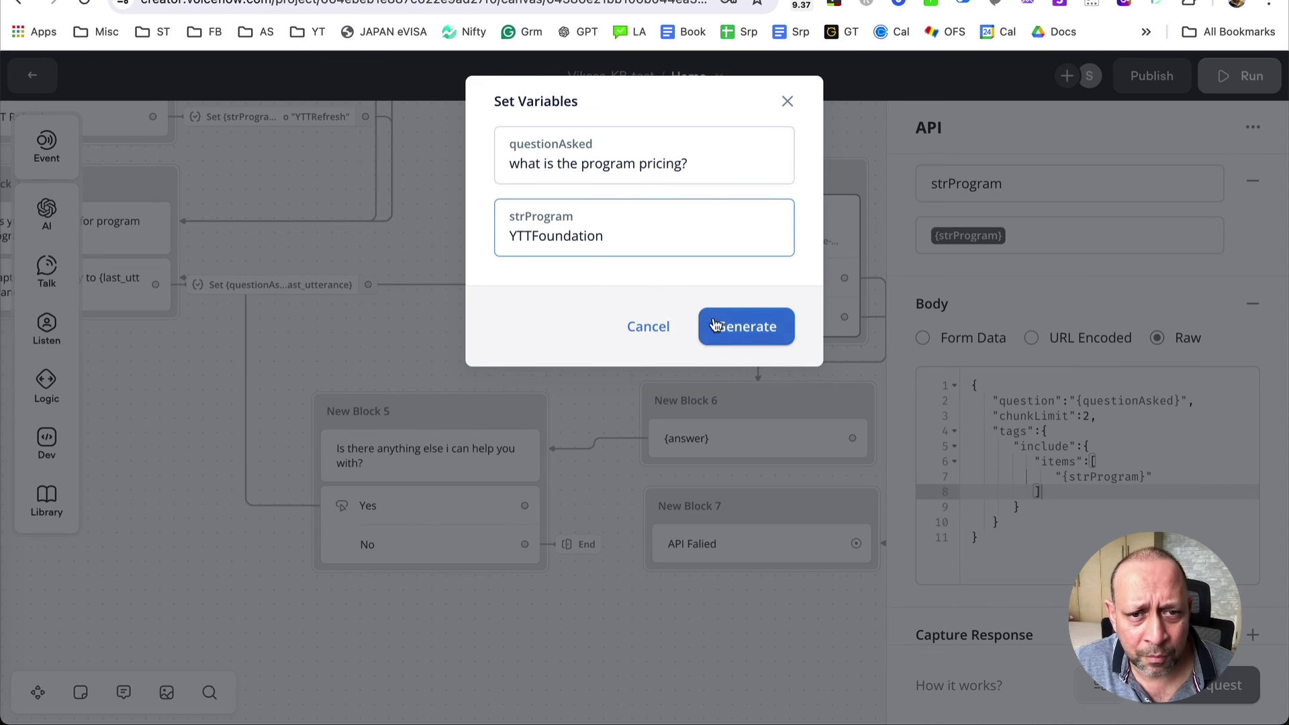
{"action": "left_click", "coordinate": [754, 336]}
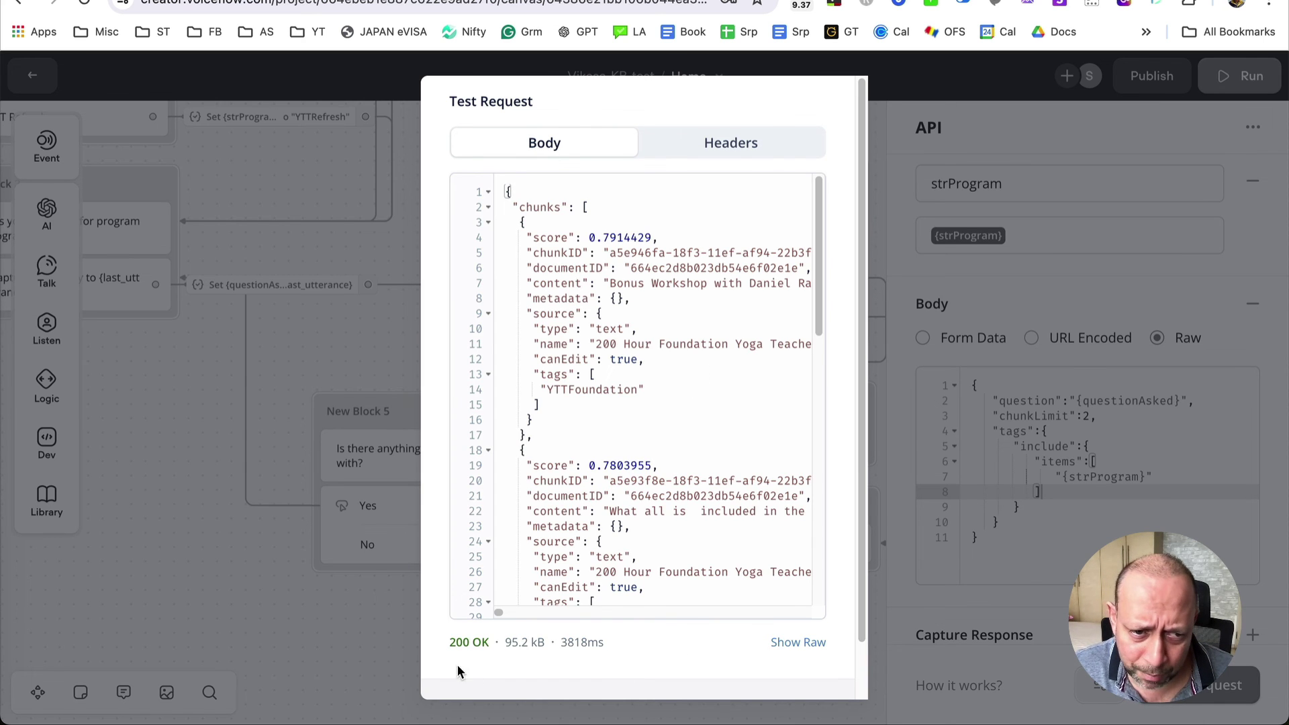
Step: Examine the test response's status code, the source tags of its chunks and the output text
{"action": "double_click", "coordinate": [452, 641]}
{"action": "scroll", "coordinate": [665, 322], "scroll_direction": "down", "scroll_amount": 5}
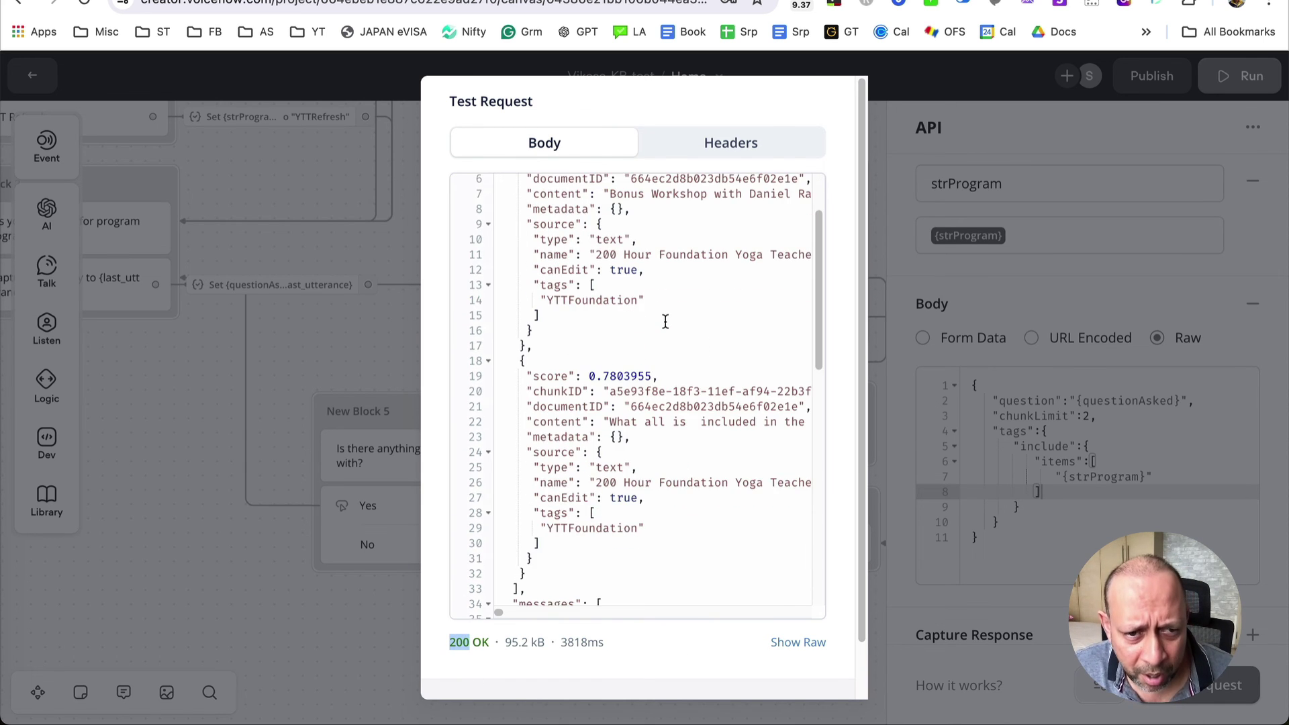
{"action": "scroll", "coordinate": [665, 322], "scroll_direction": "down", "scroll_amount": 2}
{"action": "scroll", "coordinate": [633, 494], "scroll_direction": "down", "scroll_amount": 1}
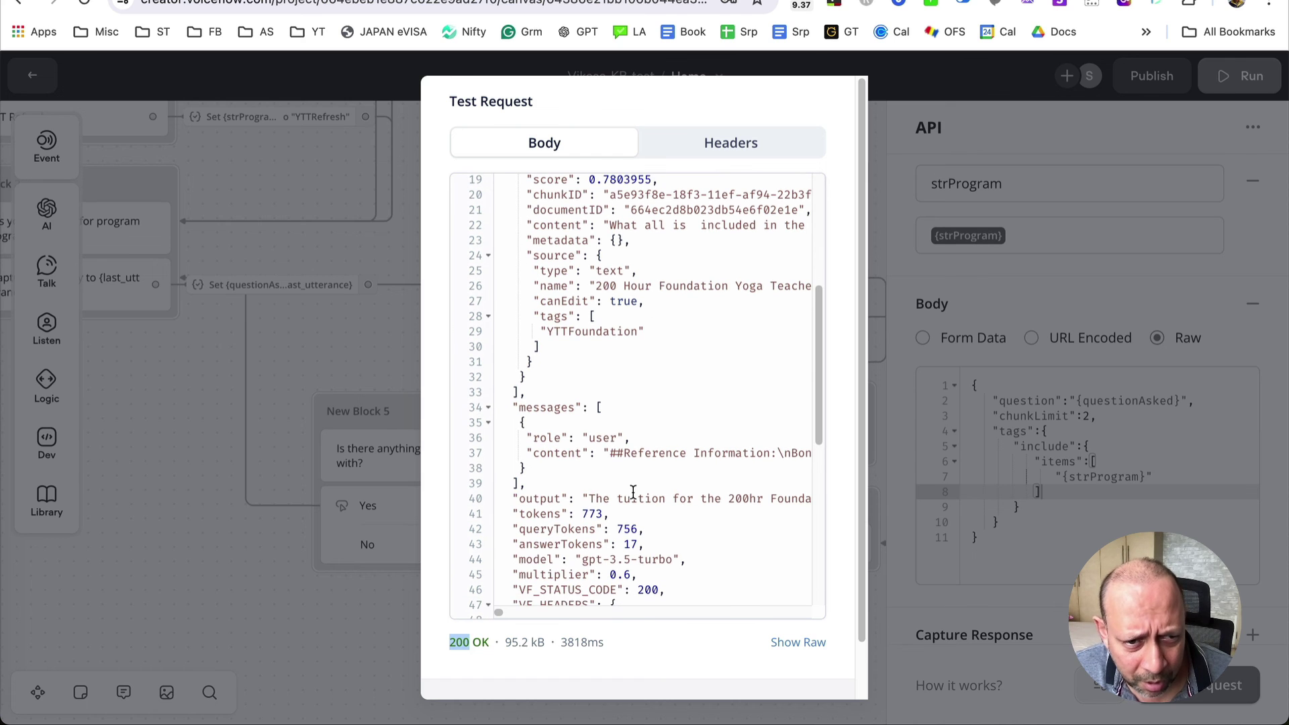
{"action": "left_click_drag", "start_coordinate": [589, 498], "coordinate": [552, 498]}
{"action": "left_click_drag", "start_coordinate": [689, 508], "coordinate": [762, 508]}
{"action": "left_click", "coordinate": [734, 523]}
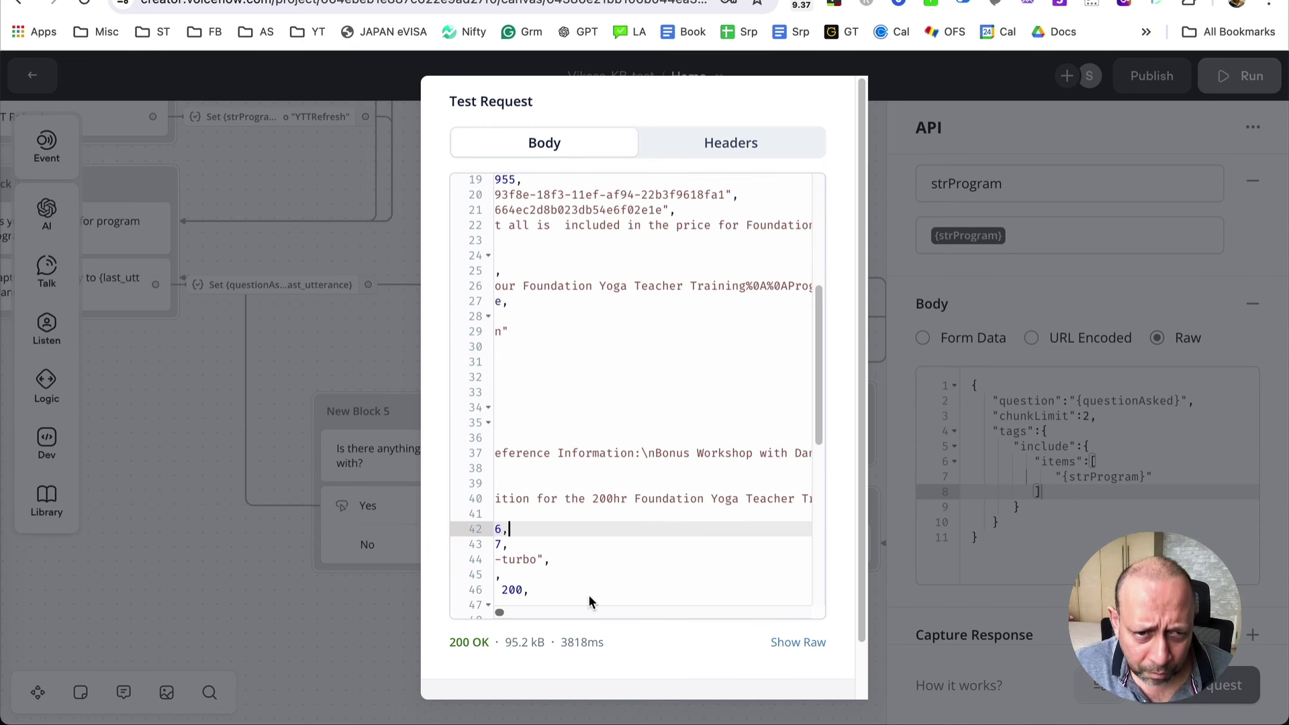
Step: Close the response and send another test request with strProgram set to YTTAdvanced
{"action": "left_click", "coordinate": [397, 617]}
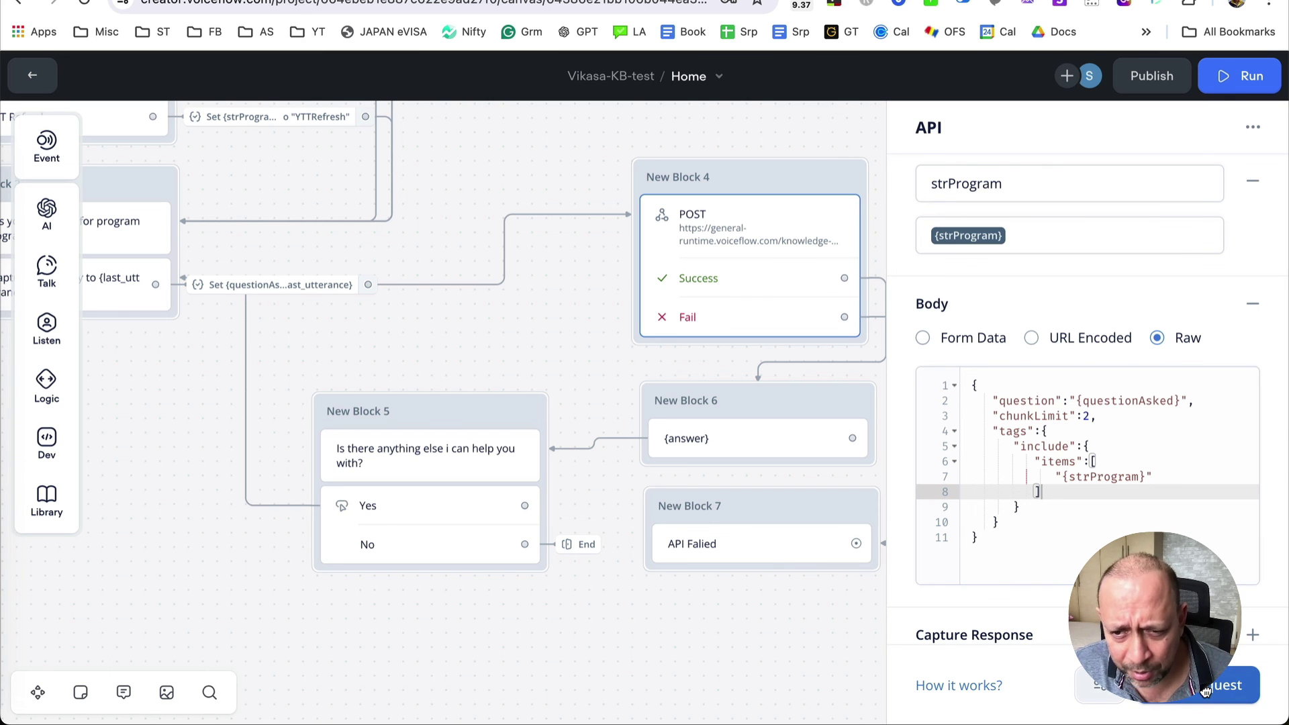
{"action": "left_click", "coordinate": [1232, 685]}
{"action": "left_click", "coordinate": [641, 244]}
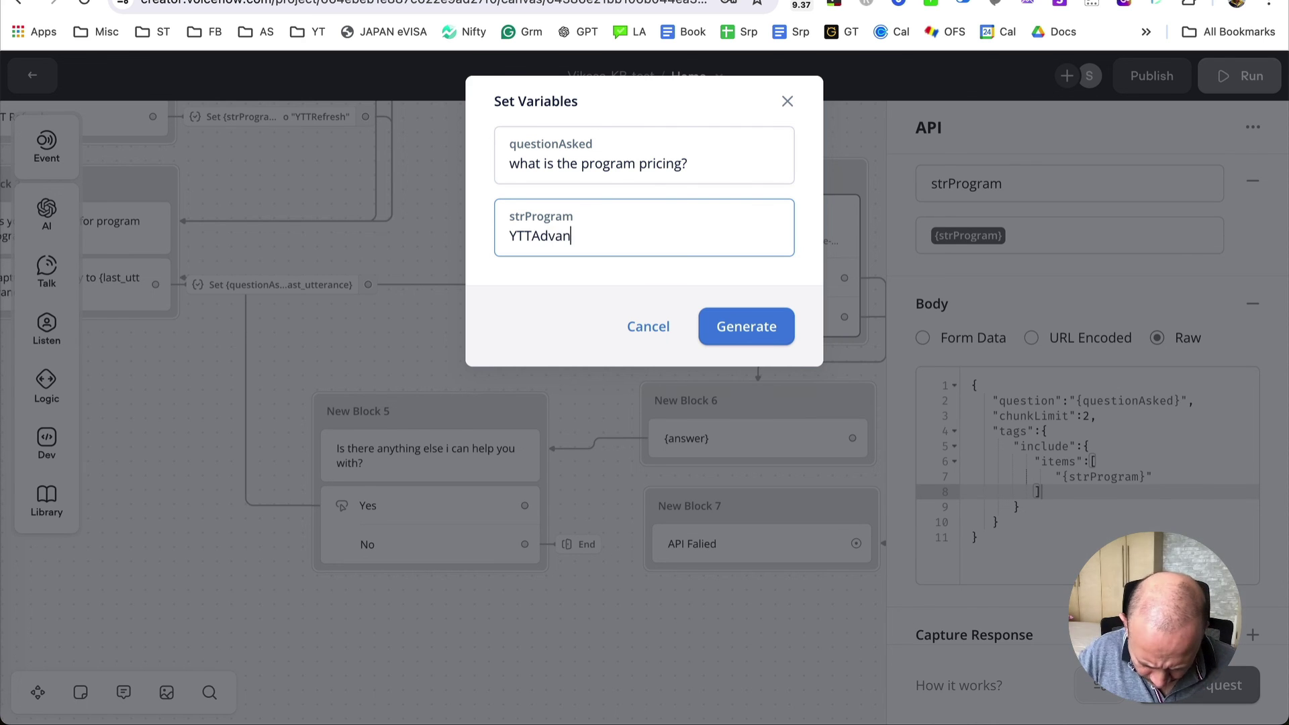
{"action": "left_click", "coordinate": [745, 326]}
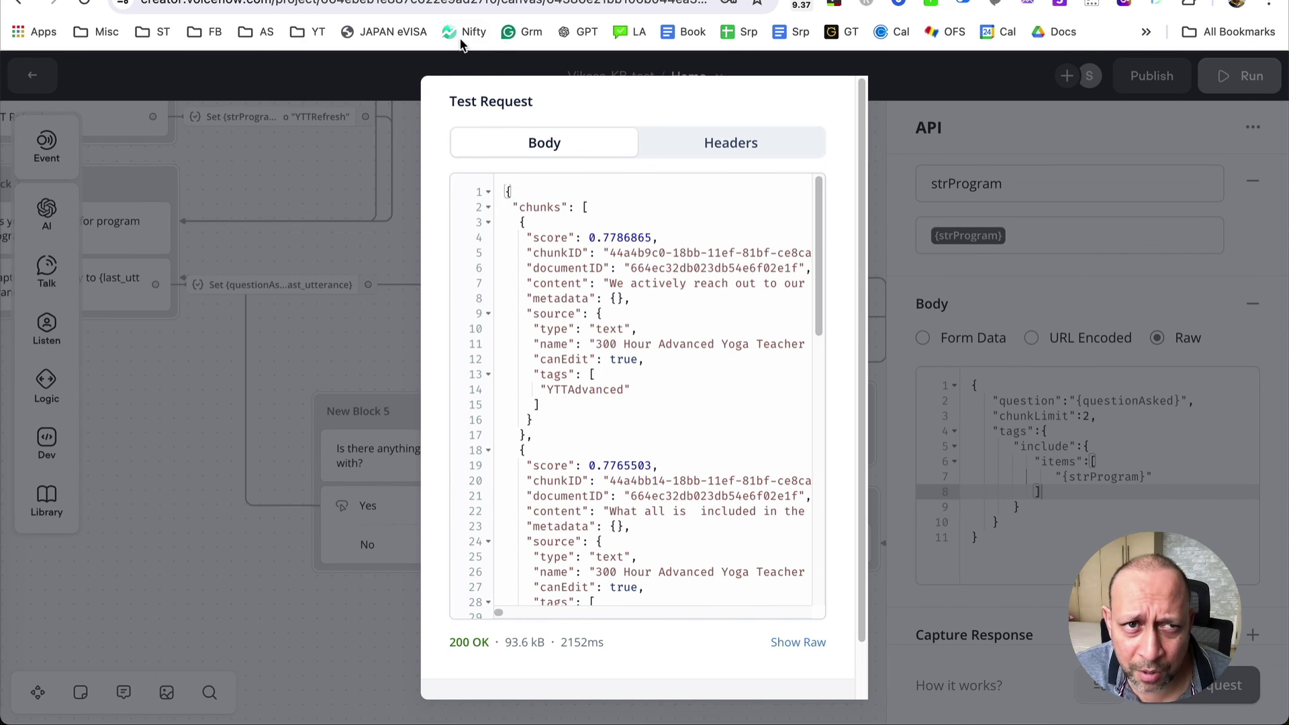
Step: Check the Advanced Yoga Teacher Training tuition on the Vikasa page and return to the test response
{"action": "left_click", "coordinate": [456, 0]}
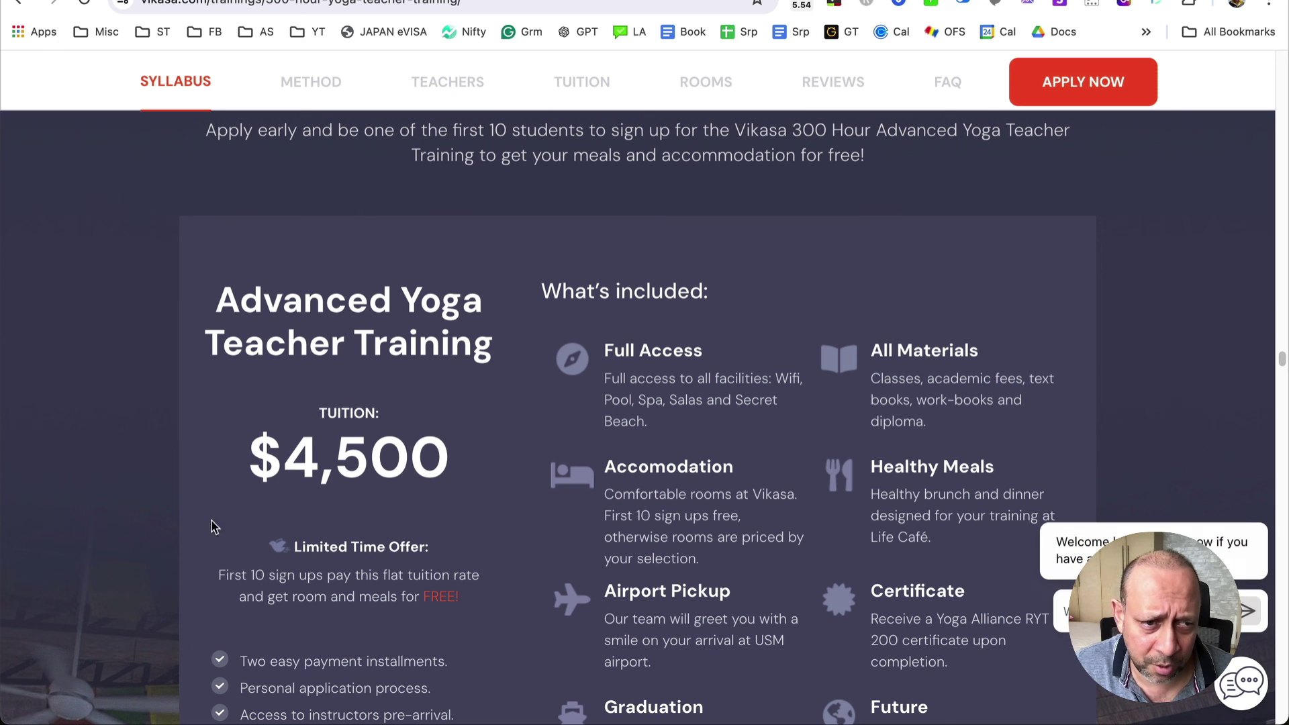
{"action": "left_click_drag", "start_coordinate": [221, 460], "coordinate": [504, 460]}
{"action": "left_click", "coordinate": [411, 0]}
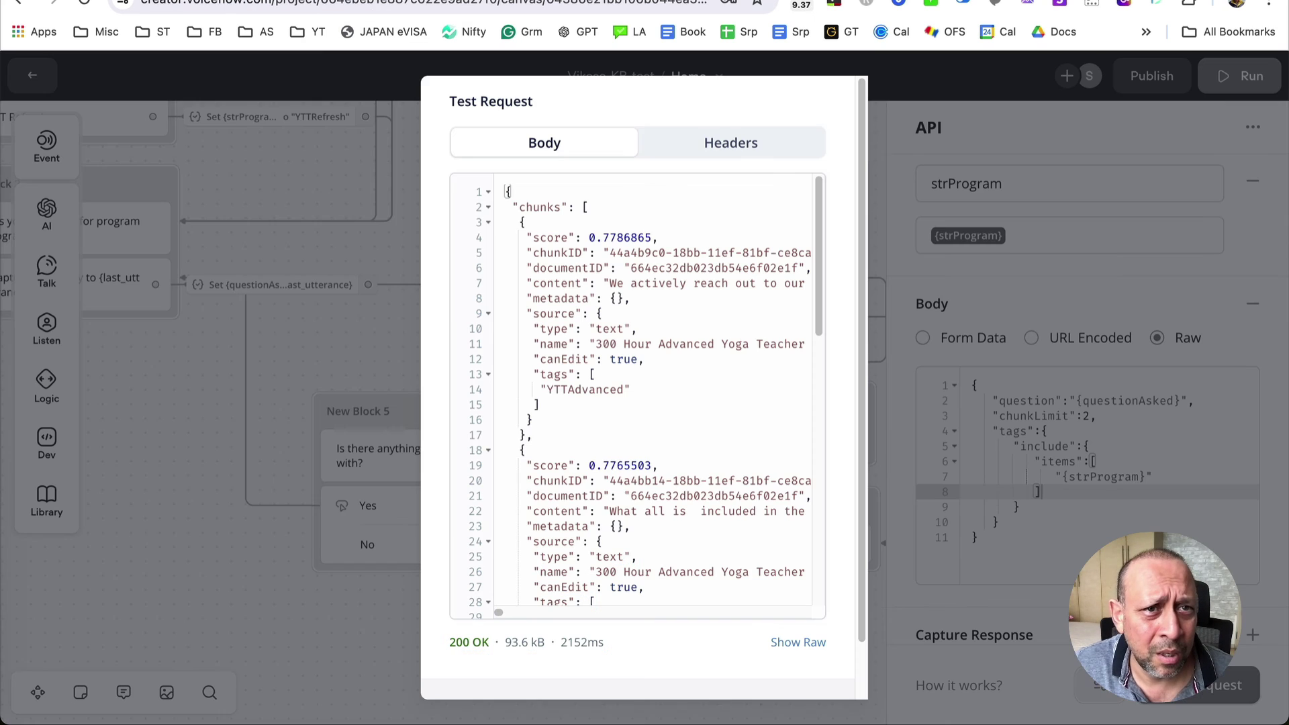
Step: Examine the price in the YTTAdvanced test response's output text, and close the response and the API step's settings
{"action": "left_click_drag", "start_coordinate": [819, 222], "coordinate": [808, 342]}
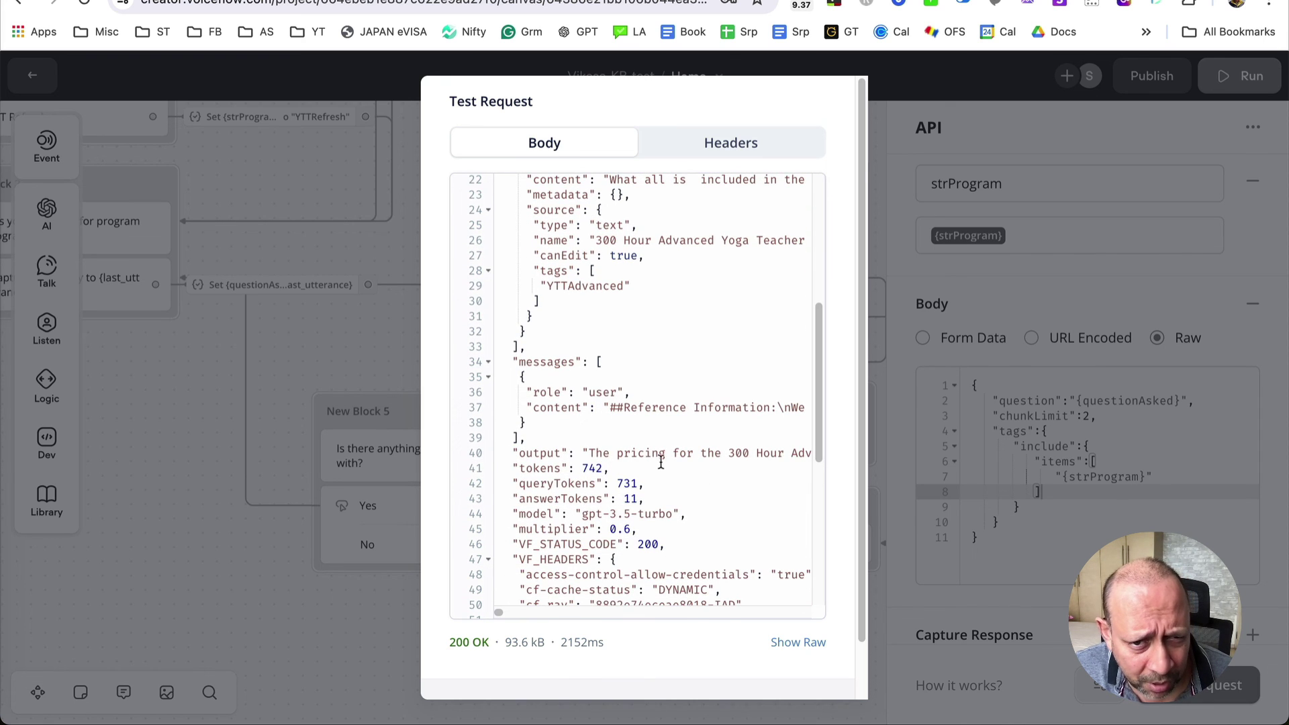
{"action": "left_click", "coordinate": [706, 454]}
{"action": "left_click_drag", "start_coordinate": [499, 616], "coordinate": [504, 615]}
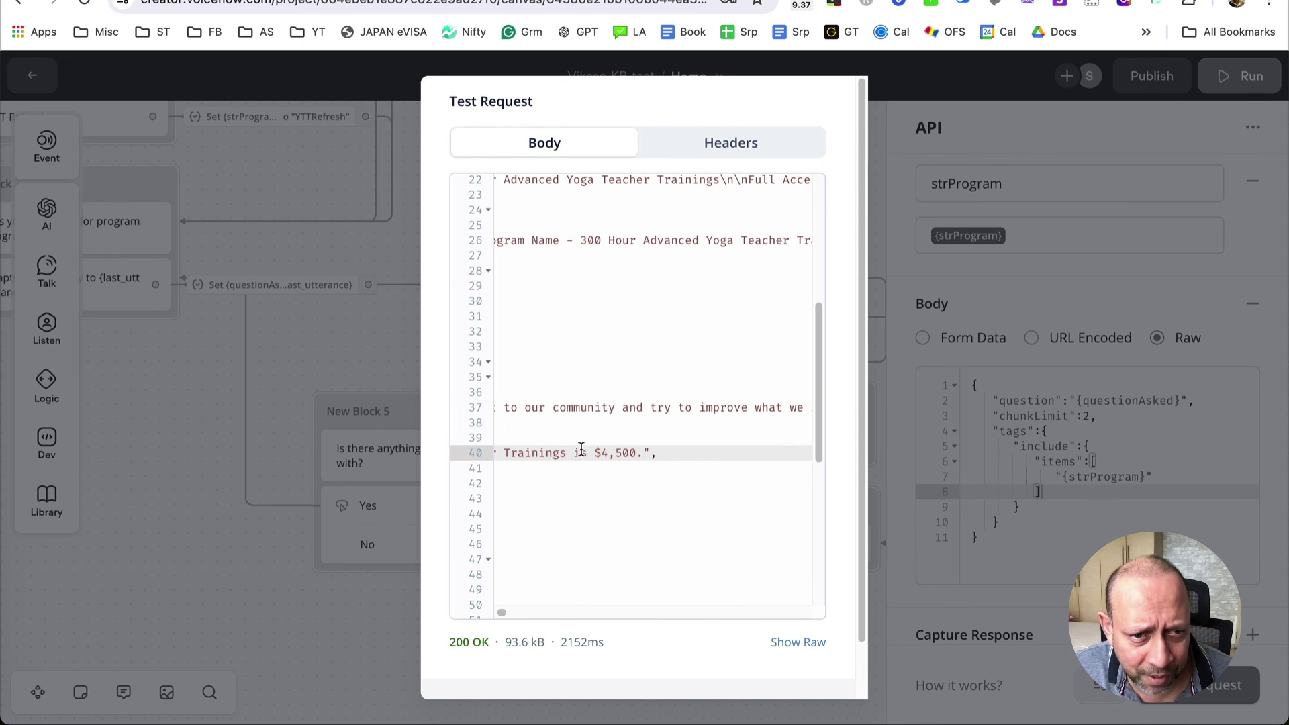
{"action": "left_click_drag", "start_coordinate": [598, 451], "coordinate": [649, 453]}
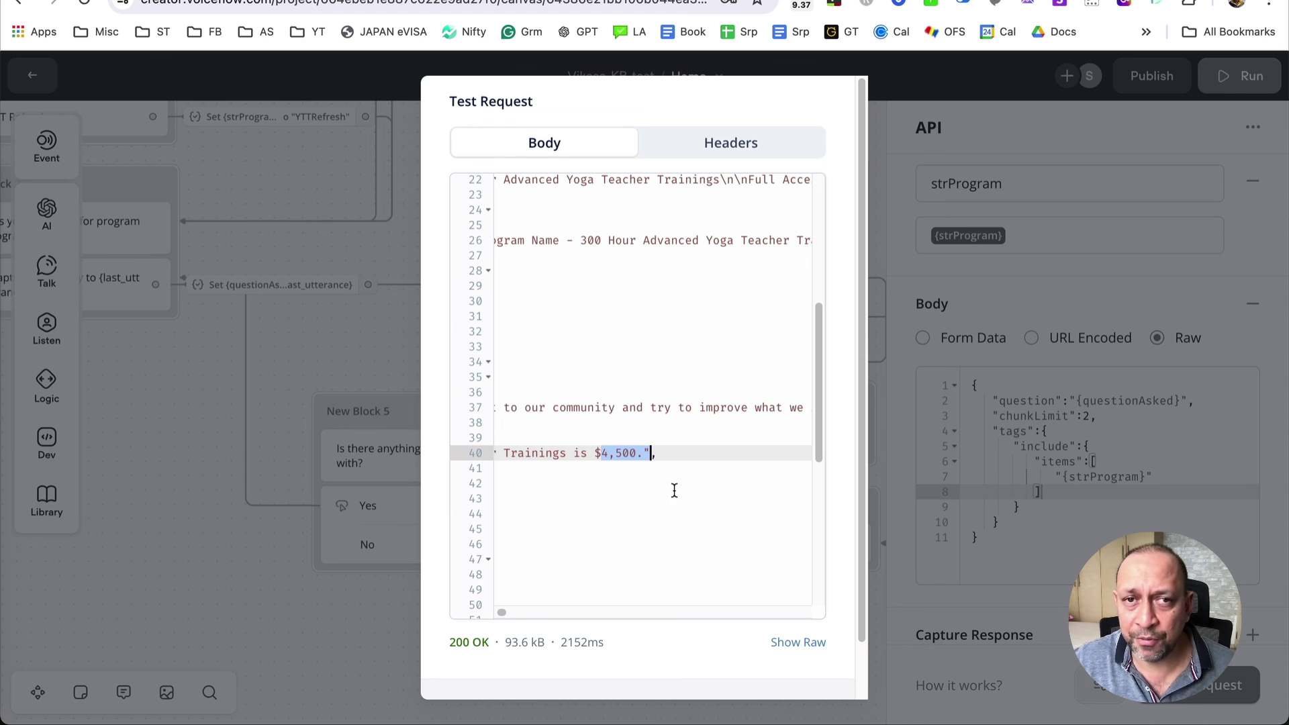
{"action": "left_click", "coordinate": [354, 167]}
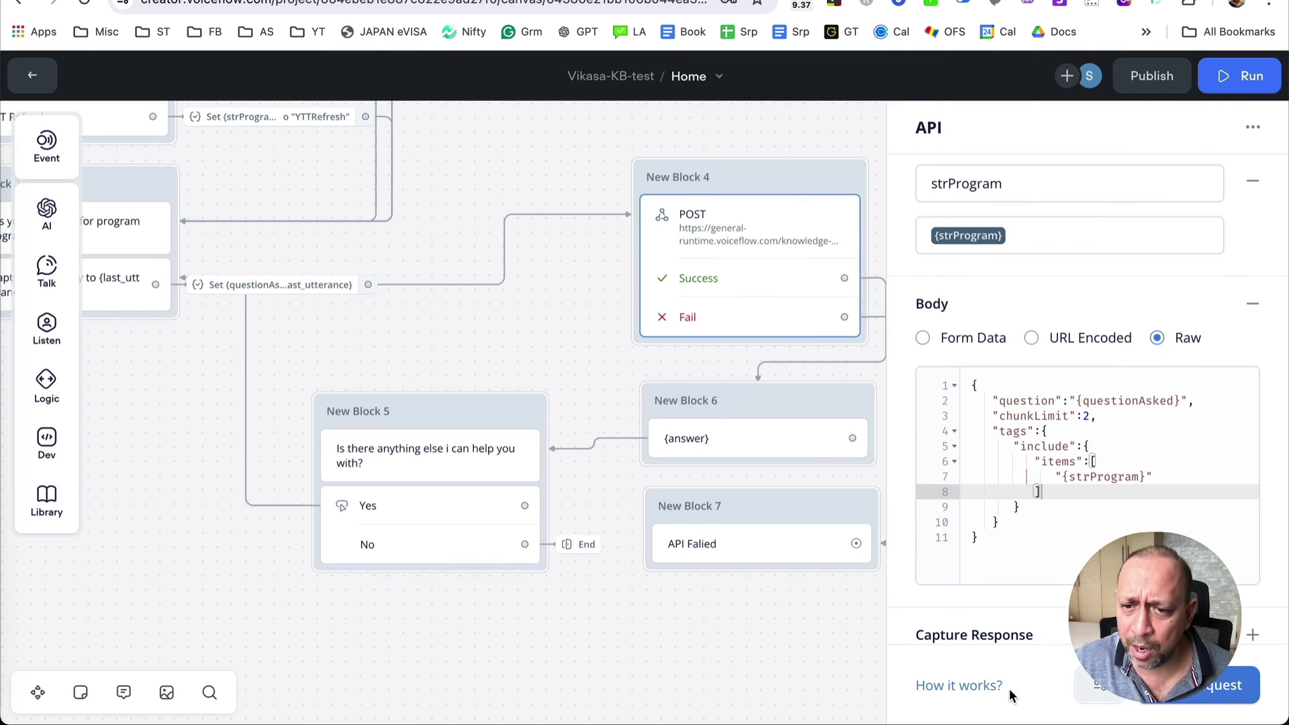
{"action": "left_click", "coordinate": [698, 638]}
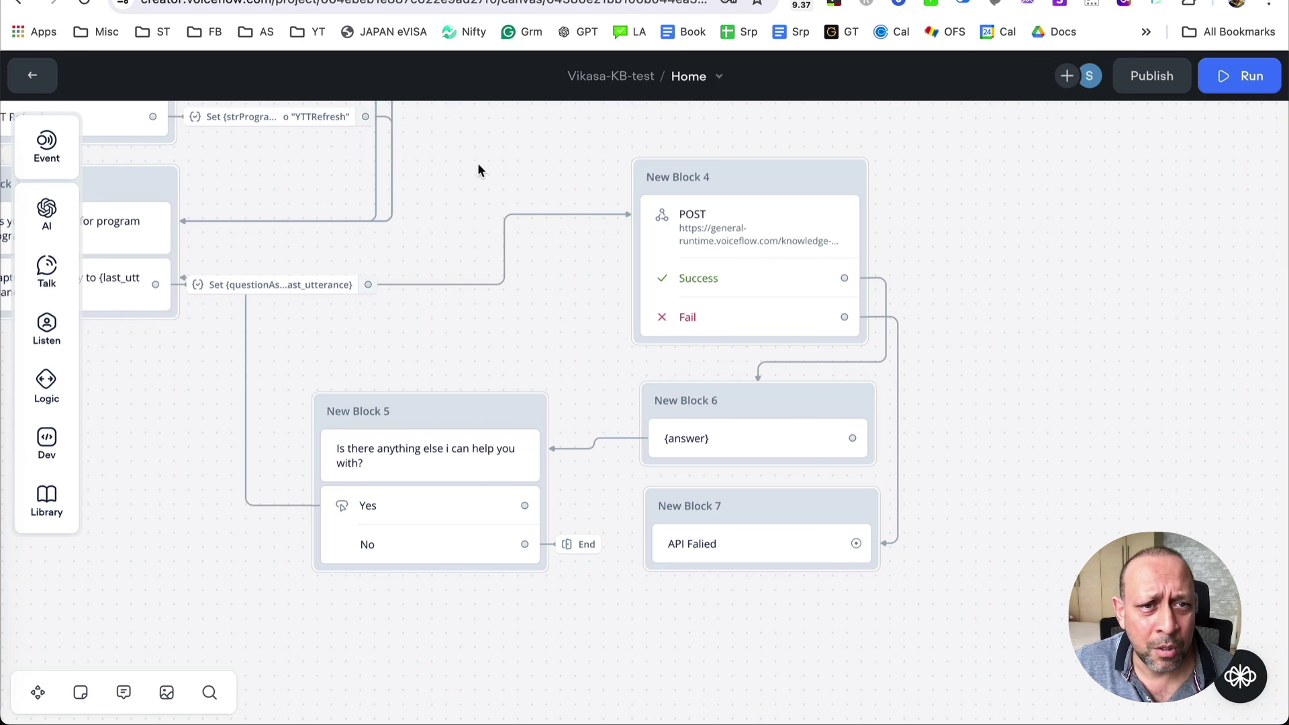
Step: Run the assistant's prototype test, choose YTT Foundation and ask the question "pricing"
{"action": "left_click_drag", "start_coordinate": [495, 154], "coordinate": [965, 302]}
{"action": "left_click", "coordinate": [1239, 76]}
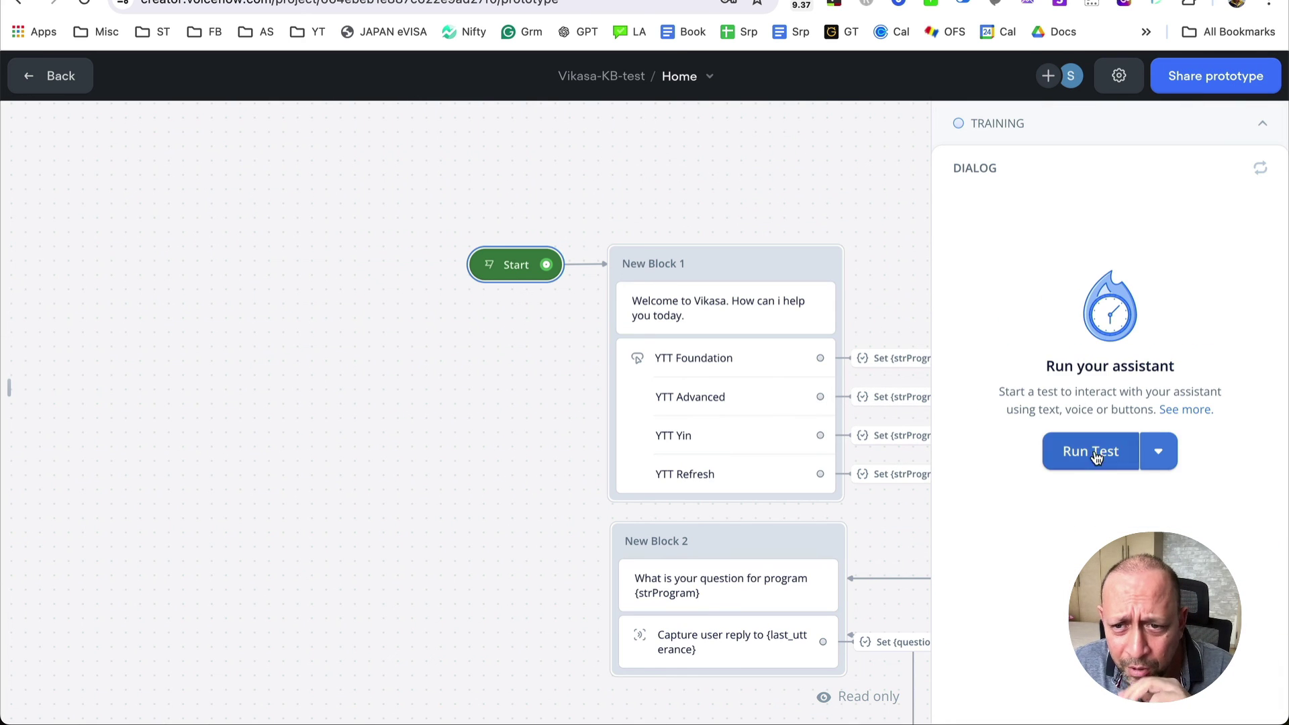
{"action": "left_click", "coordinate": [1090, 377]}
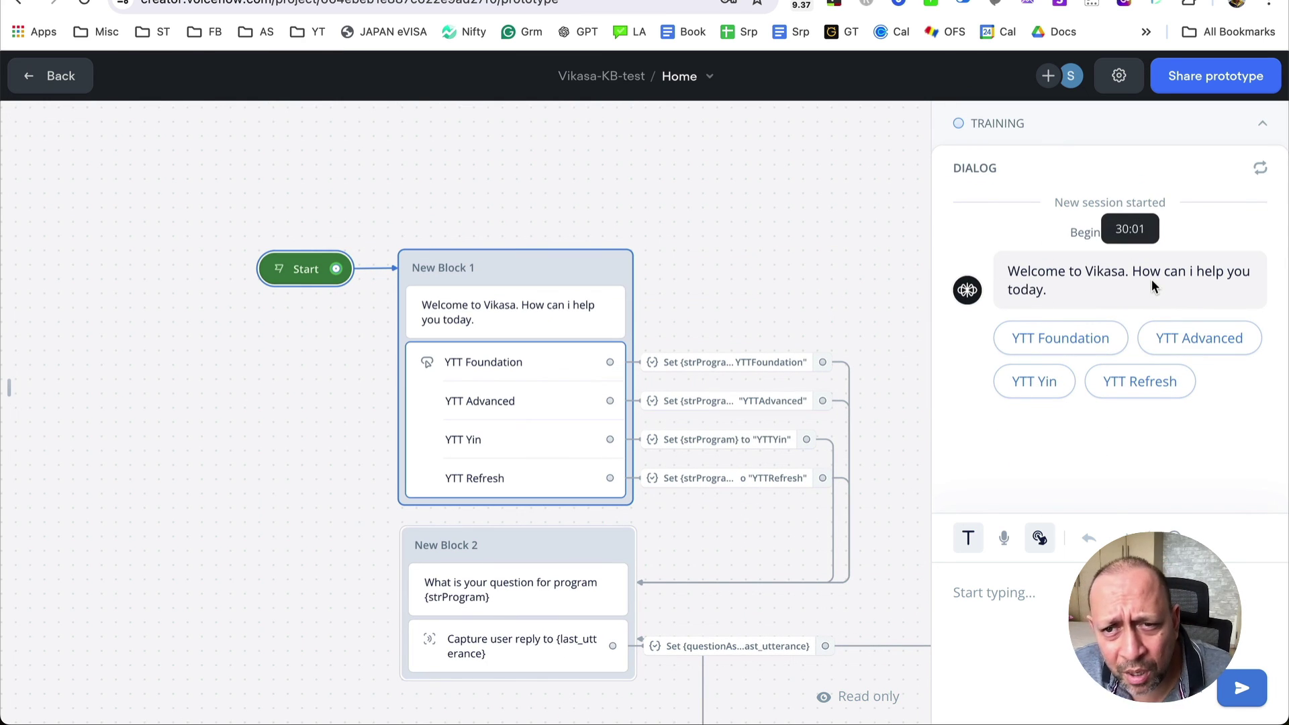
{"action": "left_click", "coordinate": [1066, 339]}
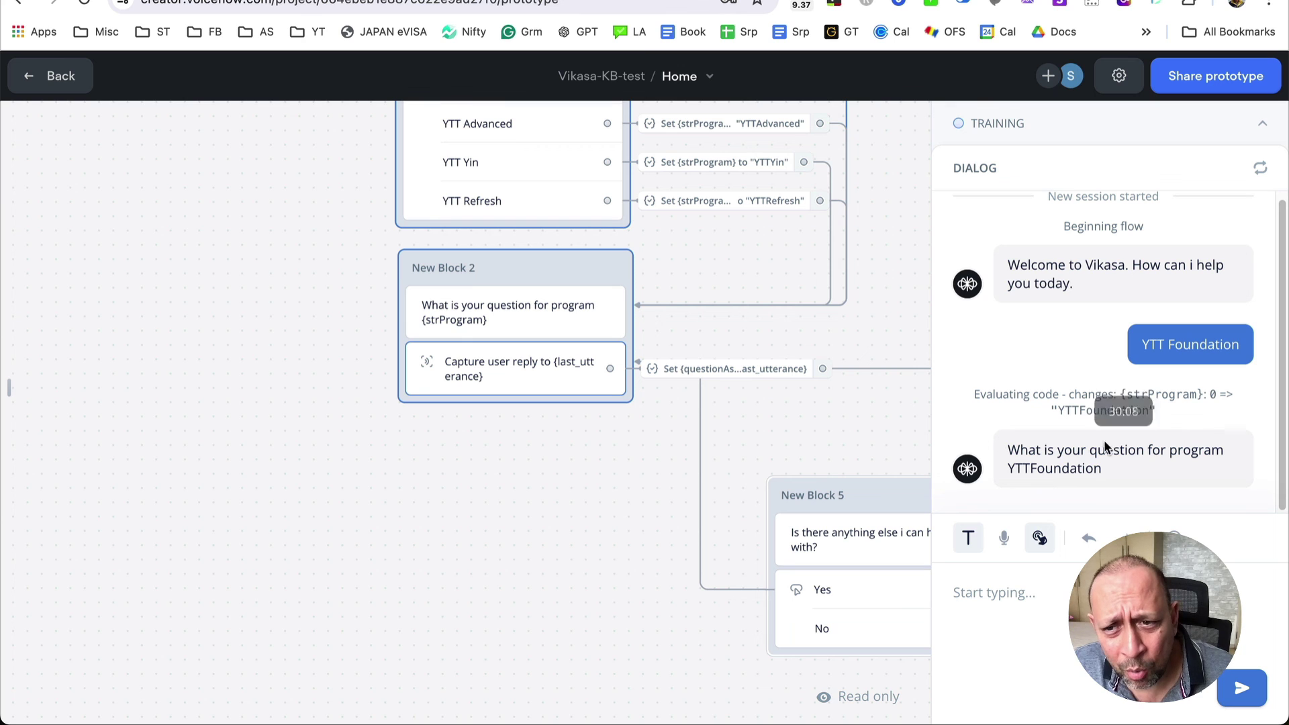
{"action": "left_click", "coordinate": [1041, 585]}
{"action": "type", "text": "pric"}
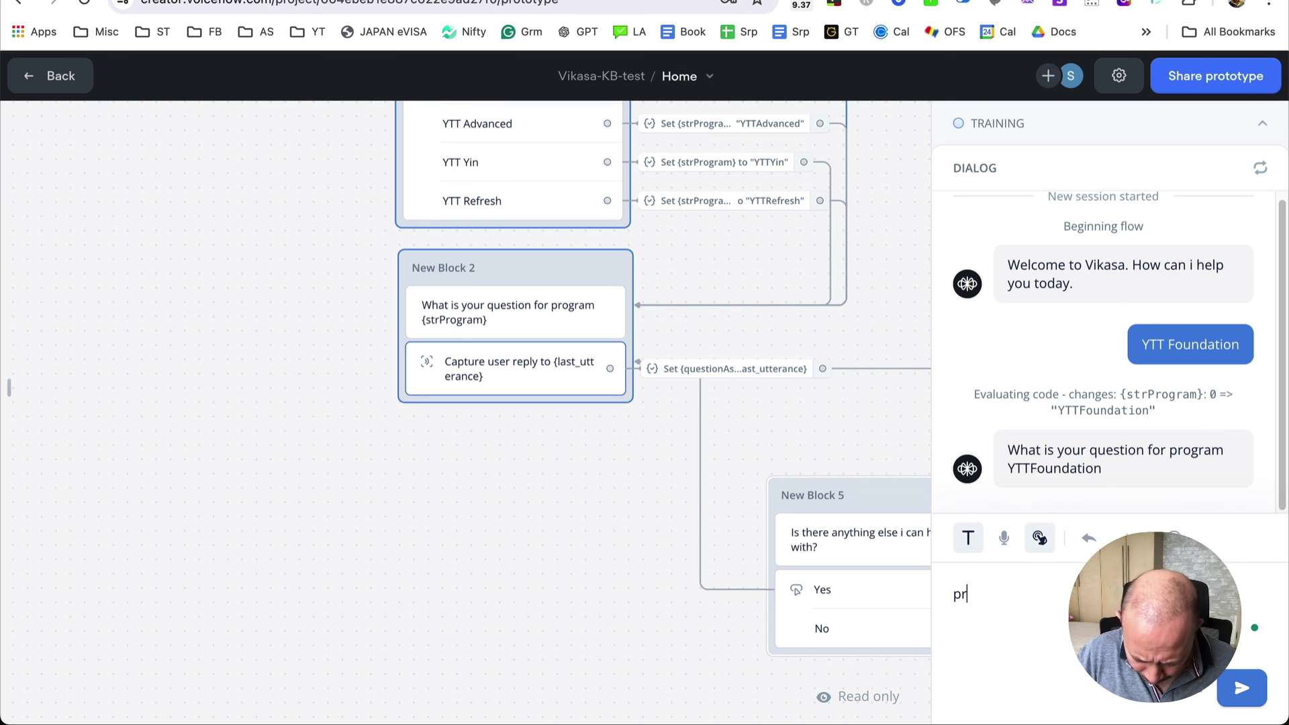
{"action": "type", "text": "ing"}
{"action": "key", "text": "Return"}
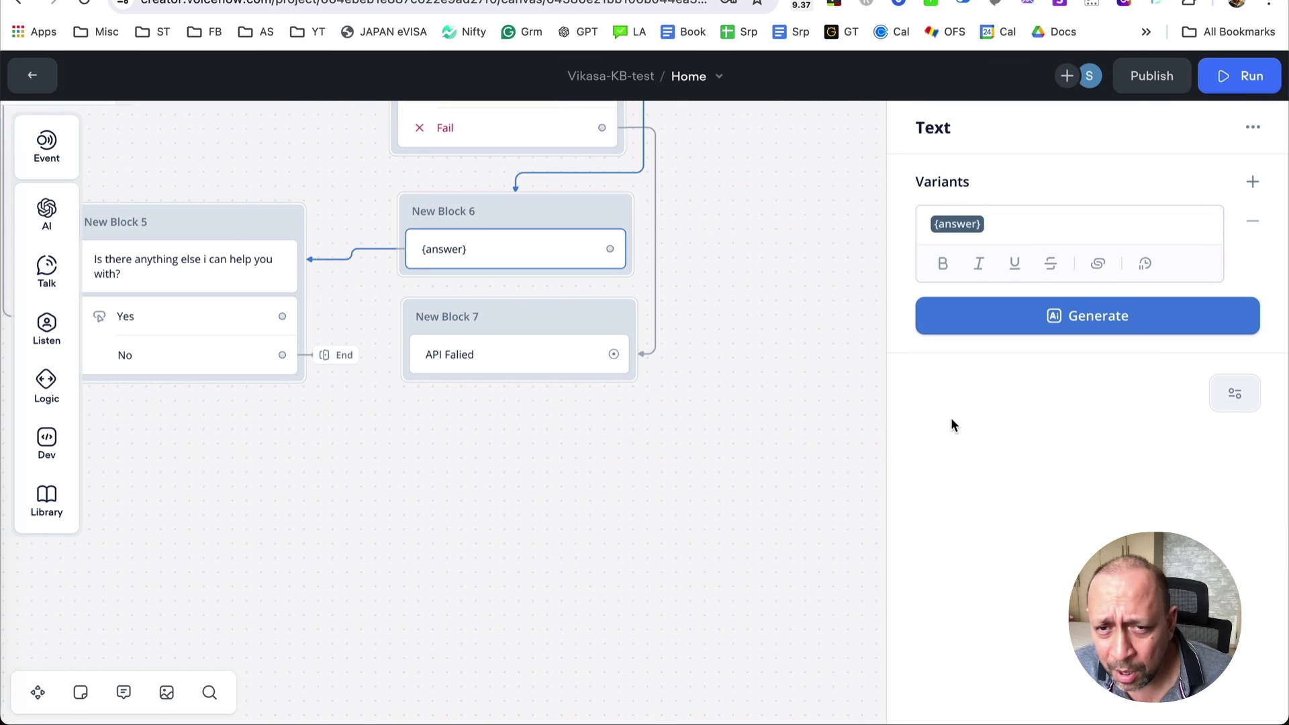
Step: Return to the prototype and start a new test, choosing YTT Advanced and asking "pricing"
{"action": "scroll", "coordinate": [778, 344], "scroll_direction": "up", "scroll_amount": 5}
{"action": "left_click", "coordinate": [1235, 76]}
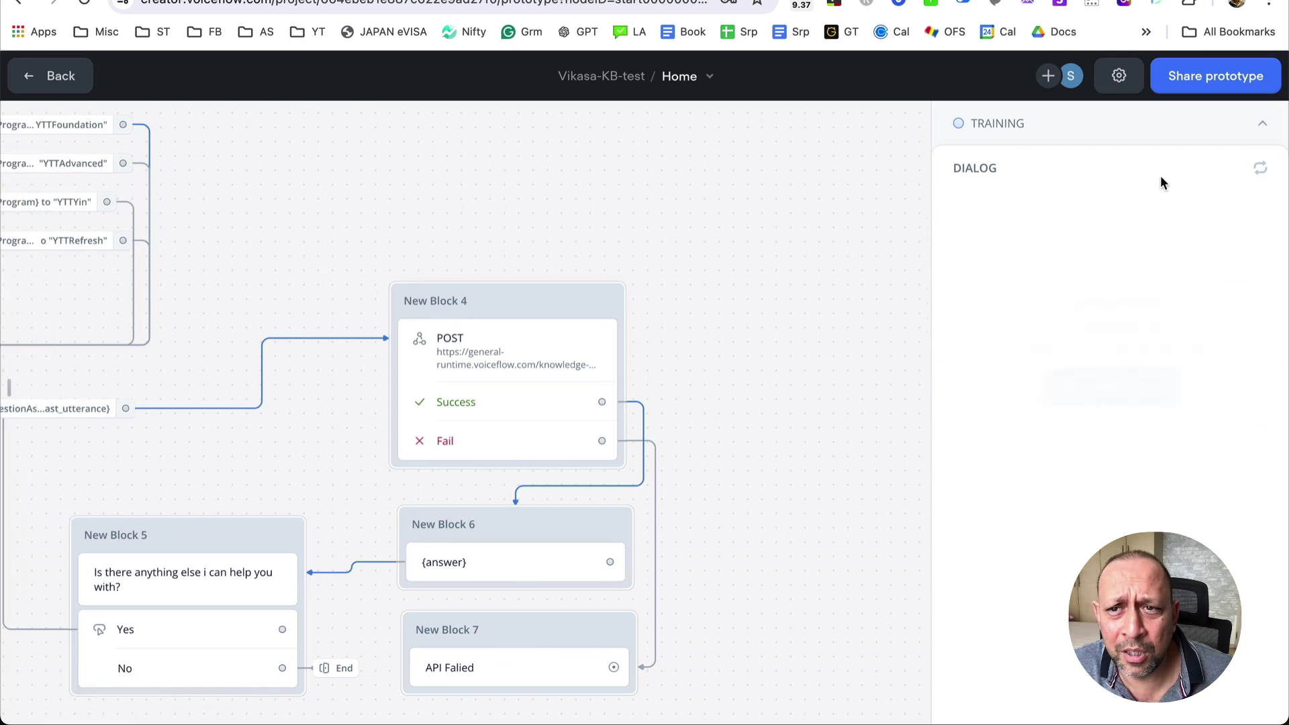
{"action": "left_click", "coordinate": [1084, 455]}
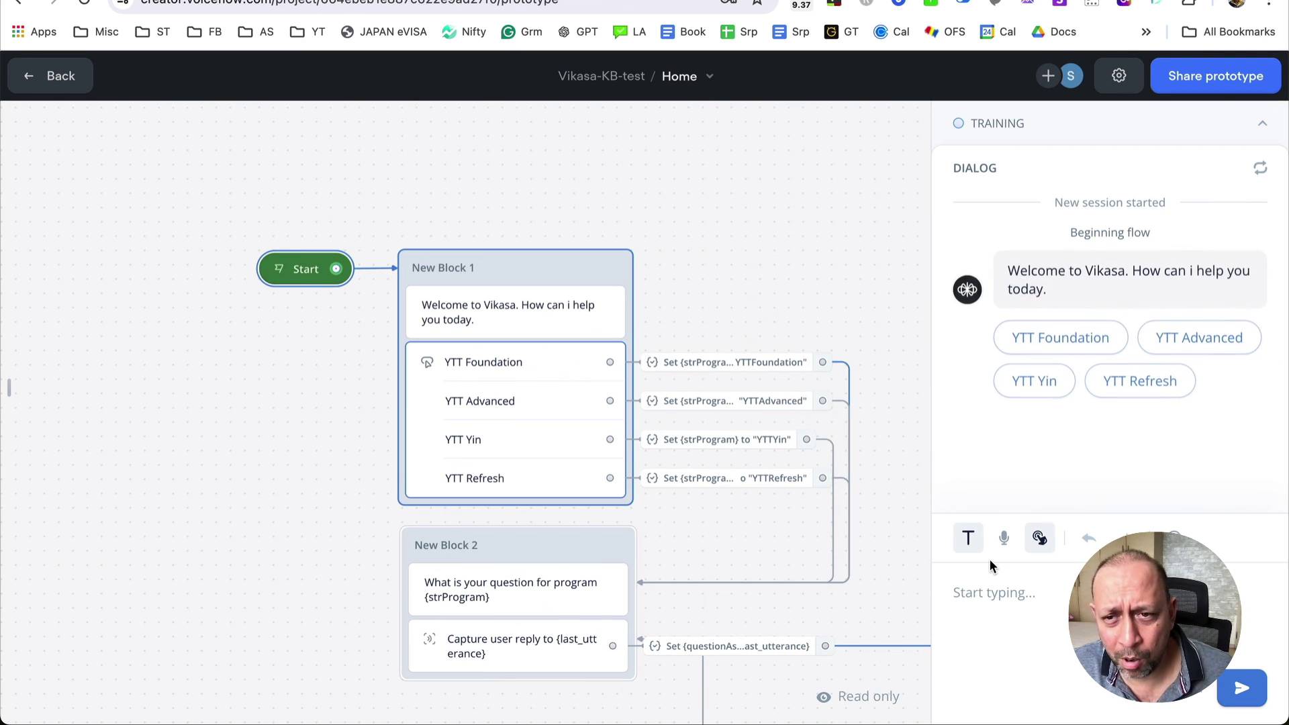
{"action": "left_click", "coordinate": [1197, 338]}
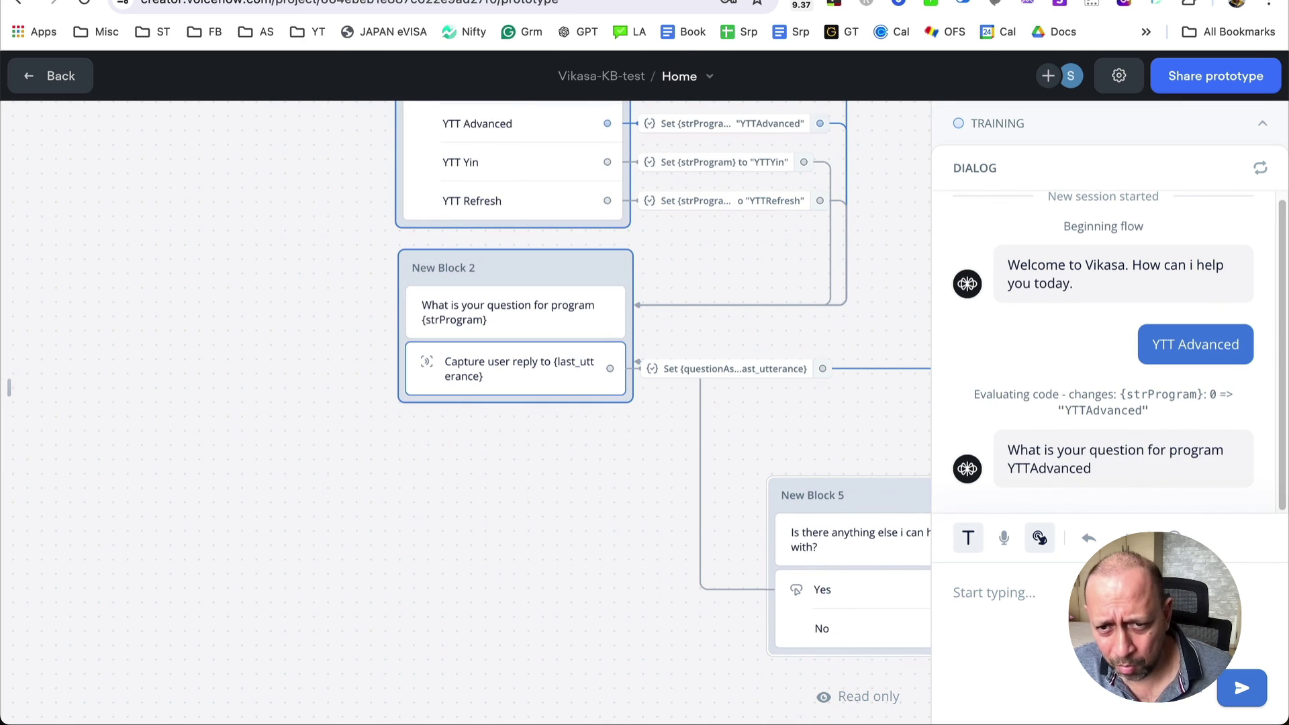
{"action": "left_click", "coordinate": [1069, 595]}
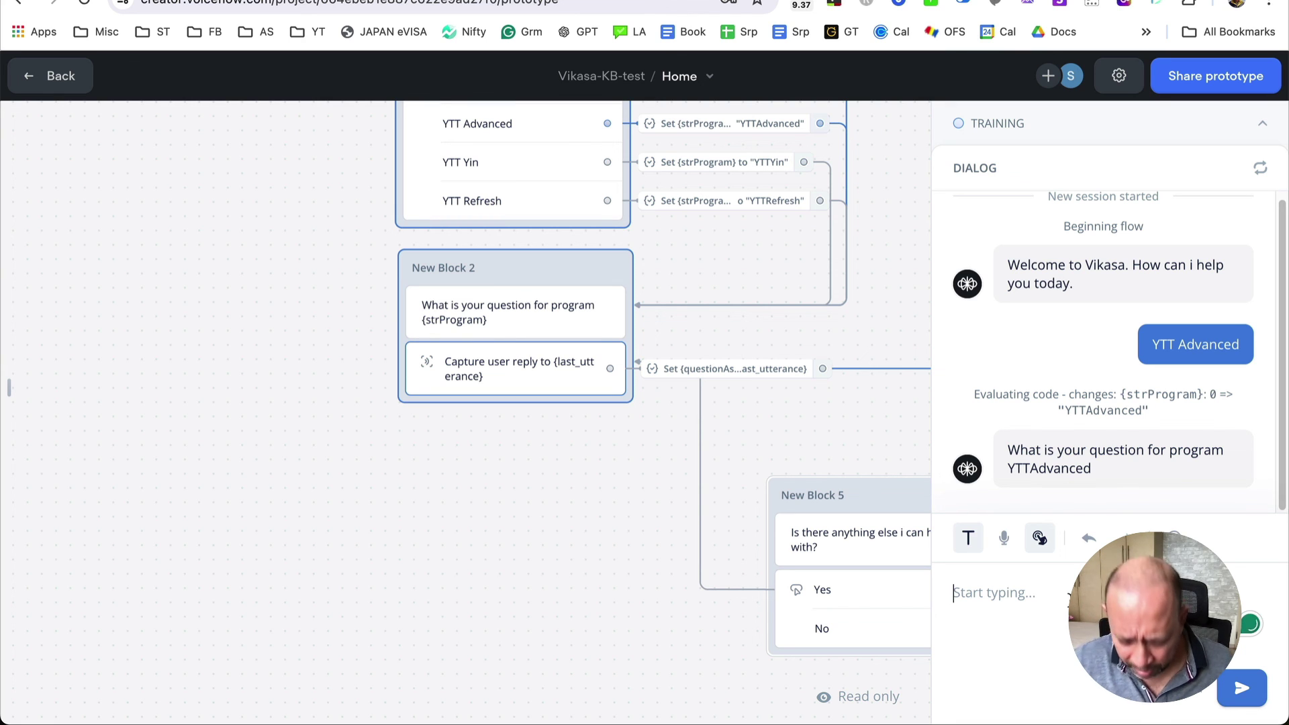
{"action": "type", "text": "pricing"}
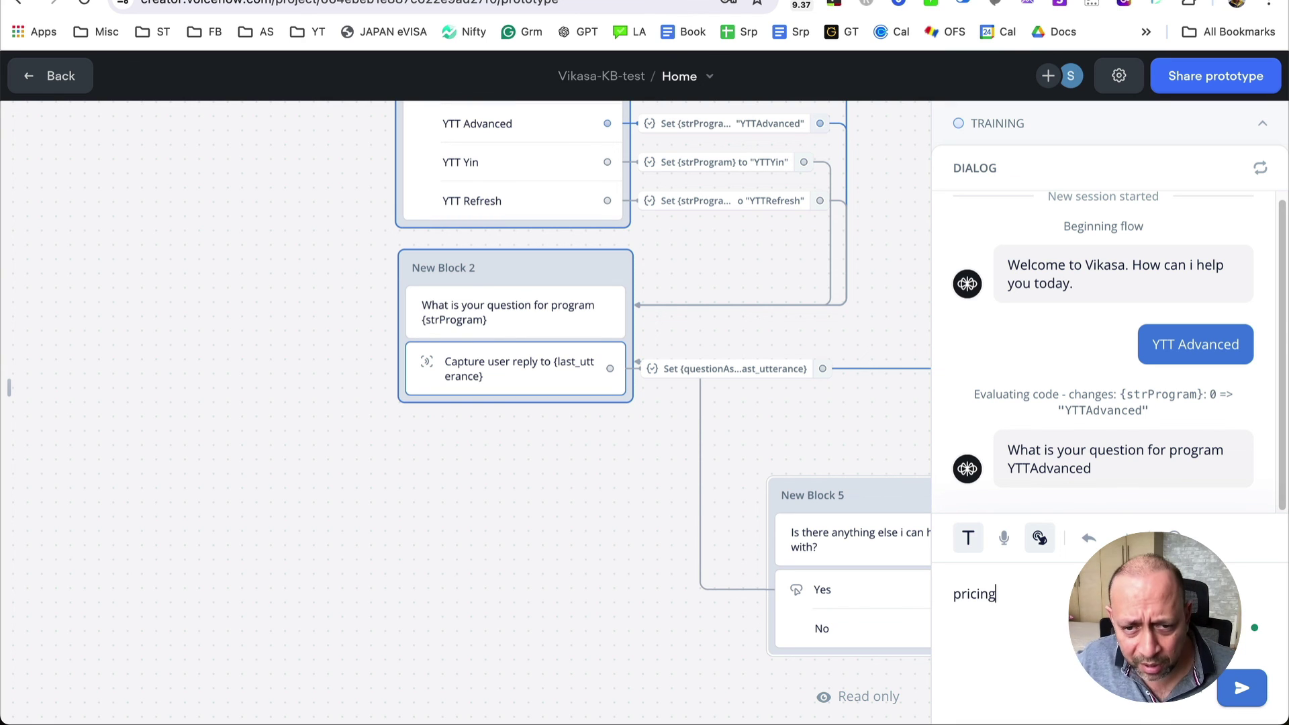
{"action": "key", "text": "Return"}
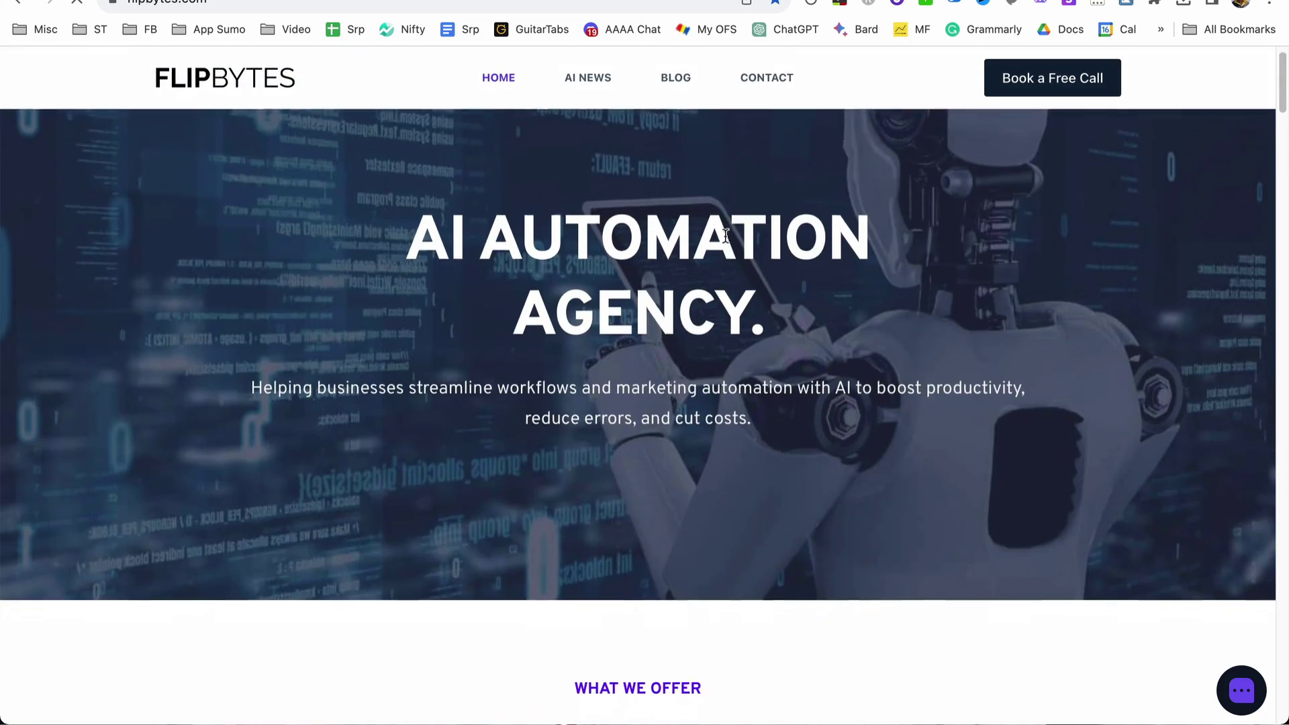
Step: Look through the Our Services section on the Flipbytes home page
{"action": "scroll", "coordinate": [723, 235], "scroll_direction": "down", "scroll_amount": 3}
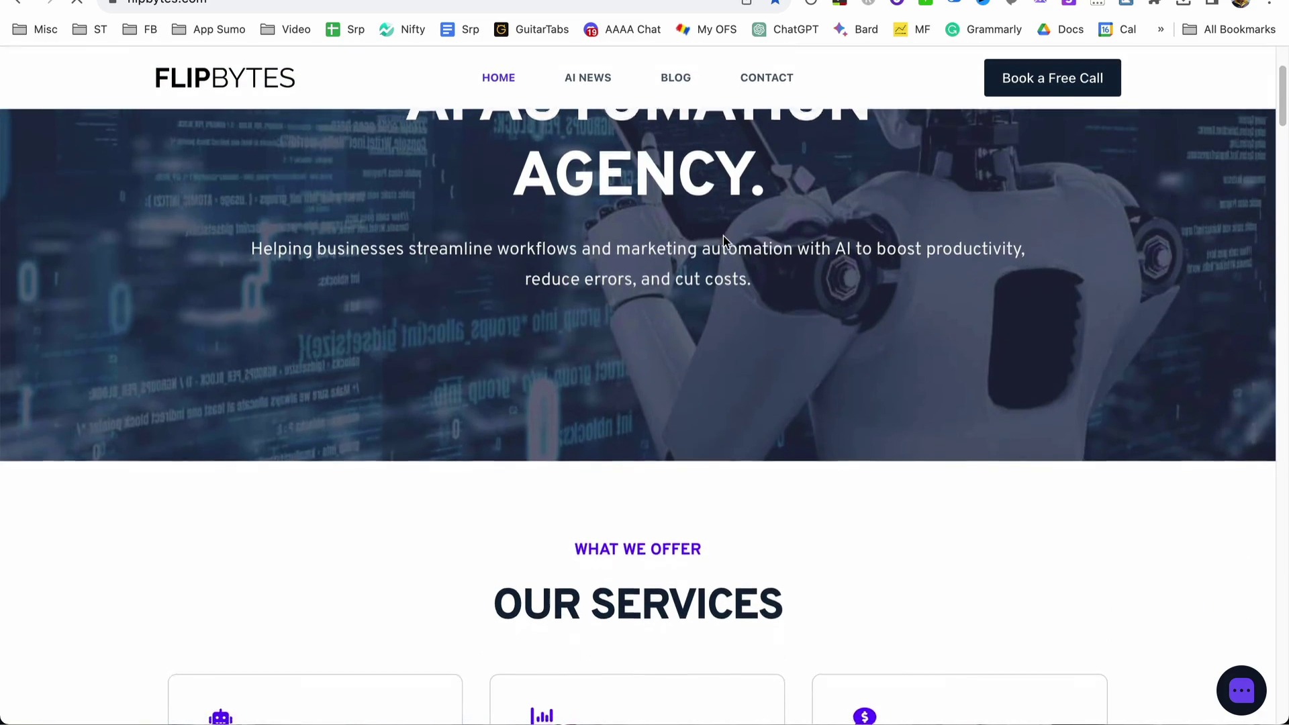
{"action": "scroll", "coordinate": [723, 235], "scroll_direction": "down", "scroll_amount": 3}
{"action": "scroll", "coordinate": [723, 235], "scroll_direction": "down", "scroll_amount": 2}
{"action": "scroll", "coordinate": [723, 234], "scroll_direction": "down", "scroll_amount": 3}
{"action": "scroll", "coordinate": [723, 237], "scroll_direction": "down", "scroll_amount": 1}
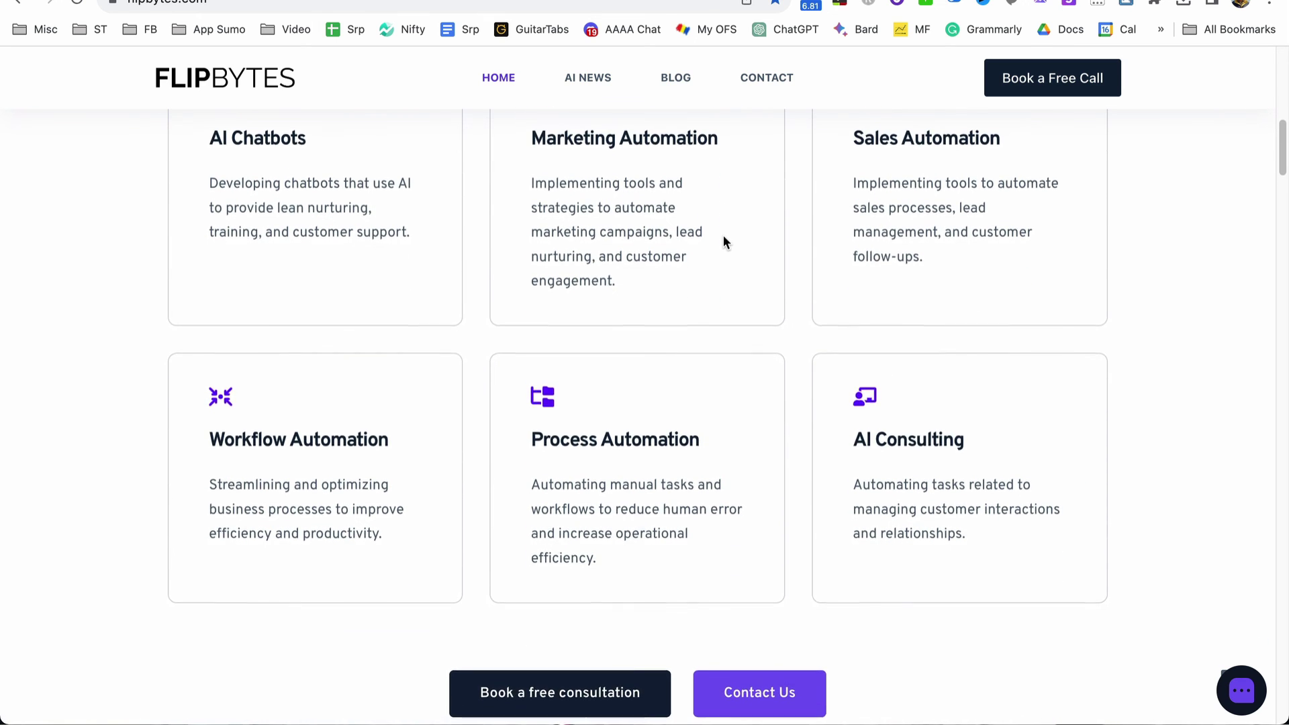
{"action": "scroll", "coordinate": [723, 242], "scroll_direction": "down", "scroll_amount": 1}
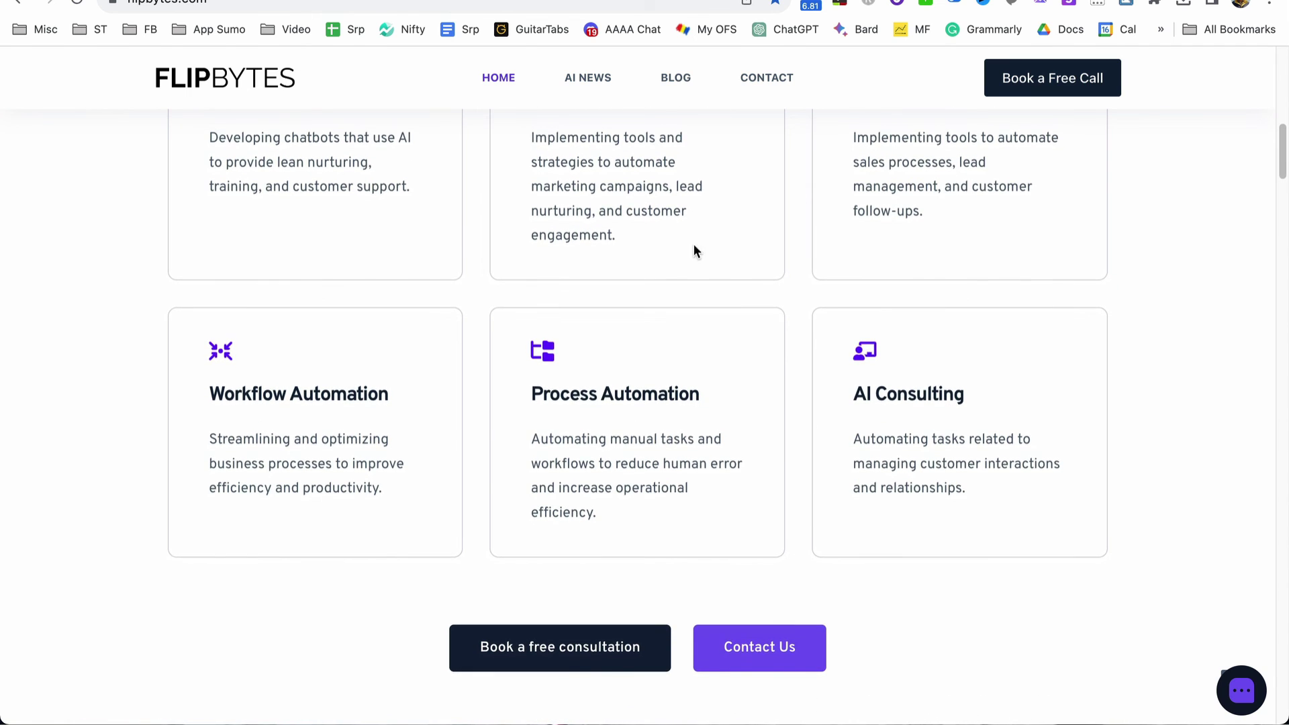